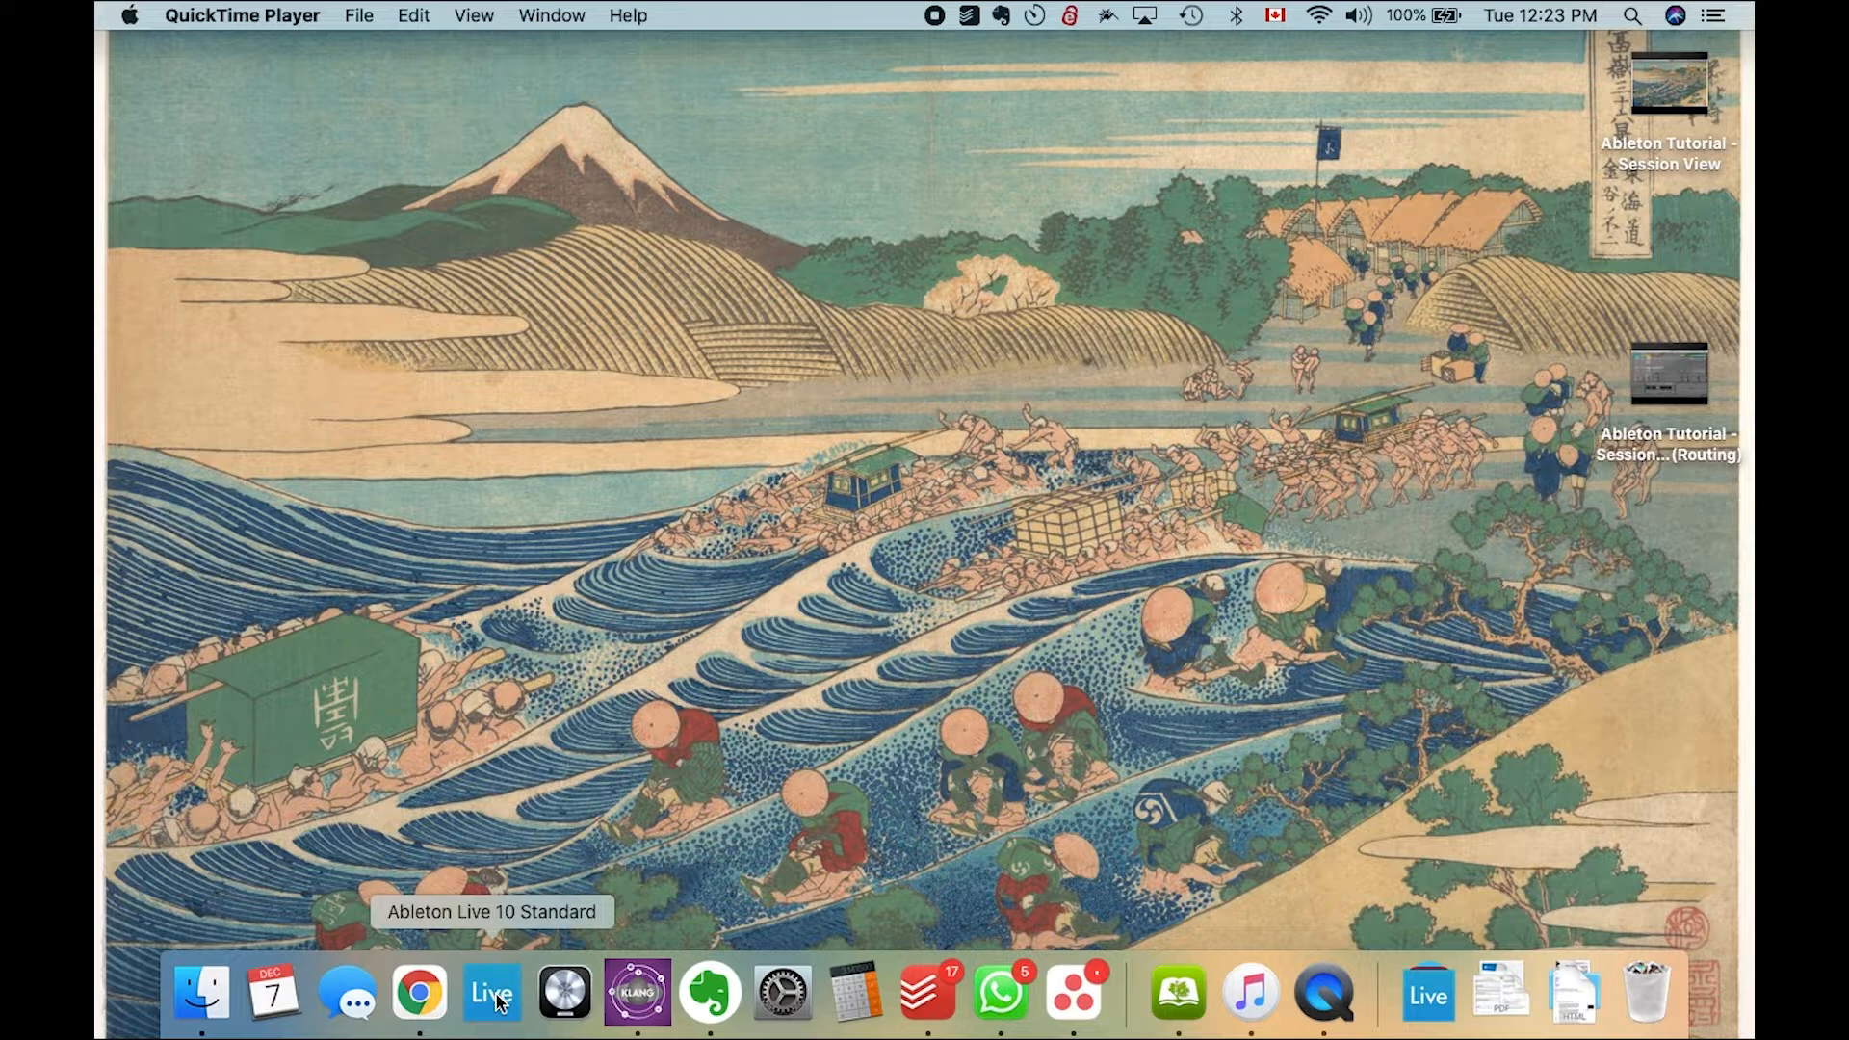
Launch Ableton Live 10 Standard, check the sample rate in the audio preferences and close them
{"action": "left_click", "coordinate": [493, 994]}
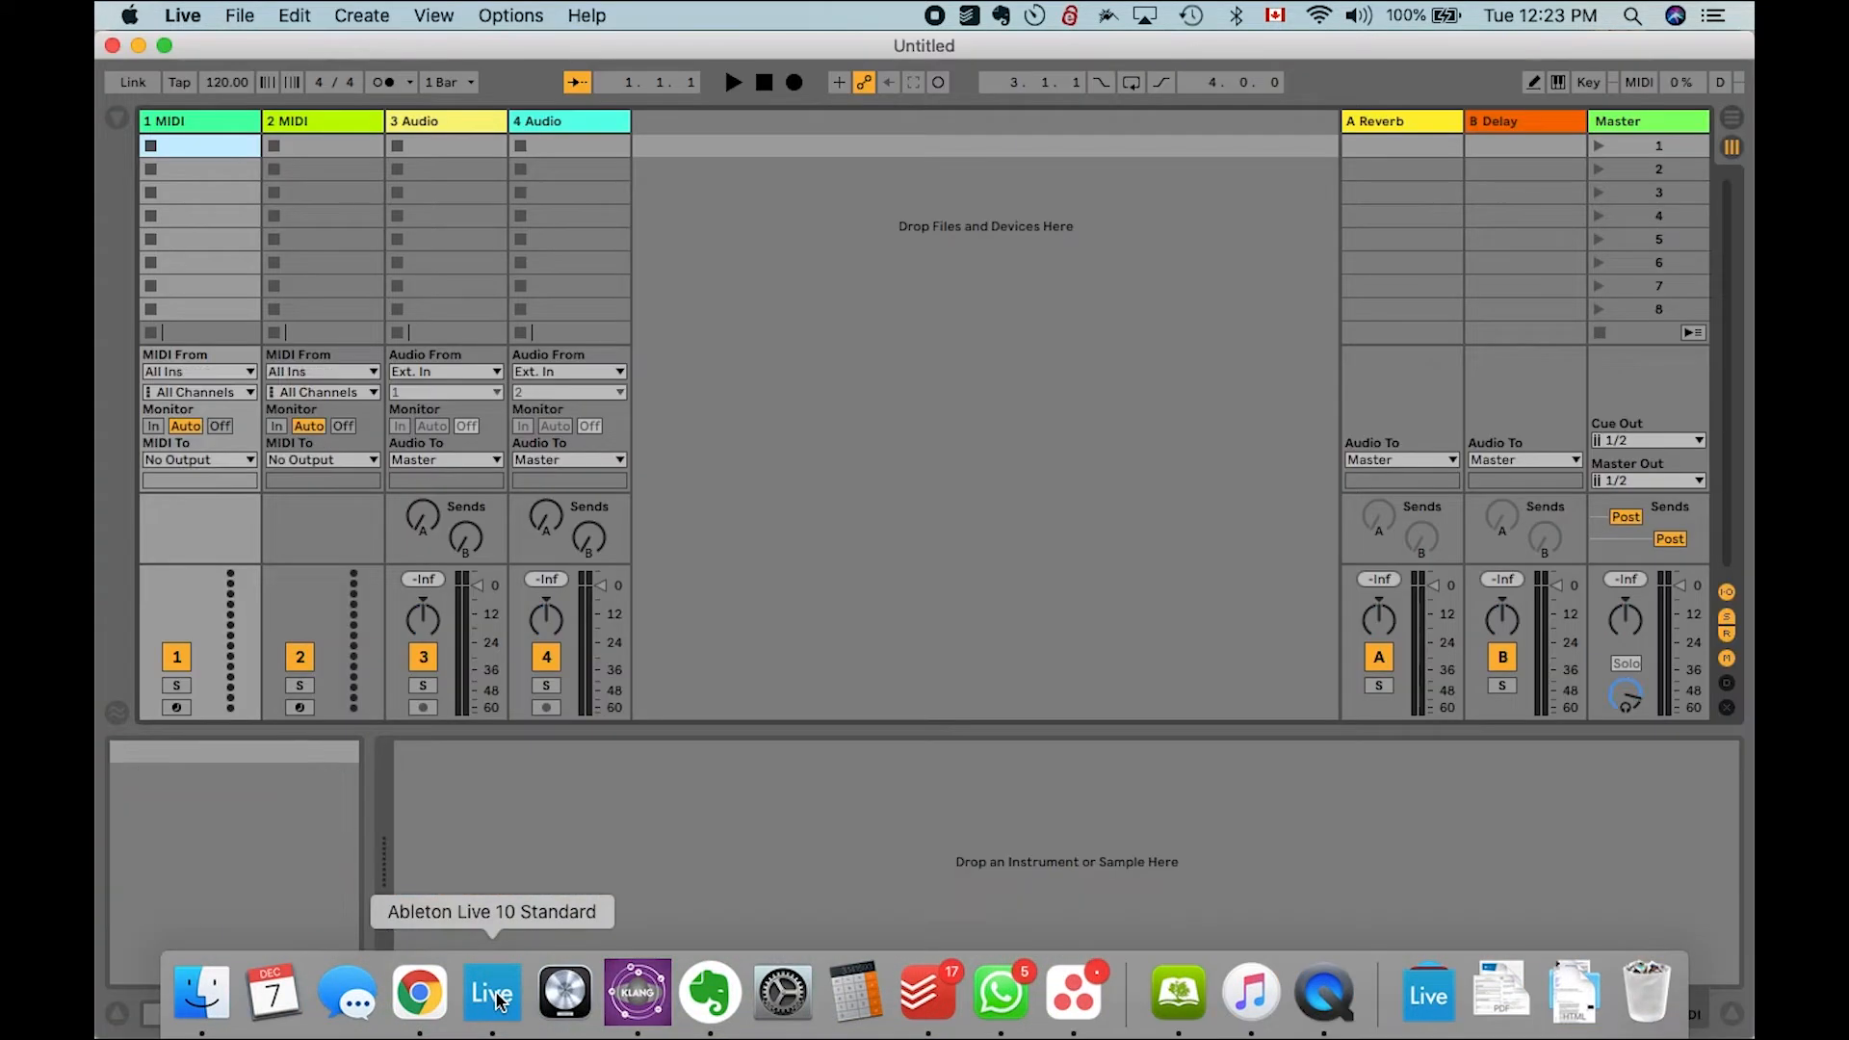
{"action": "left_click", "coordinate": [182, 15]}
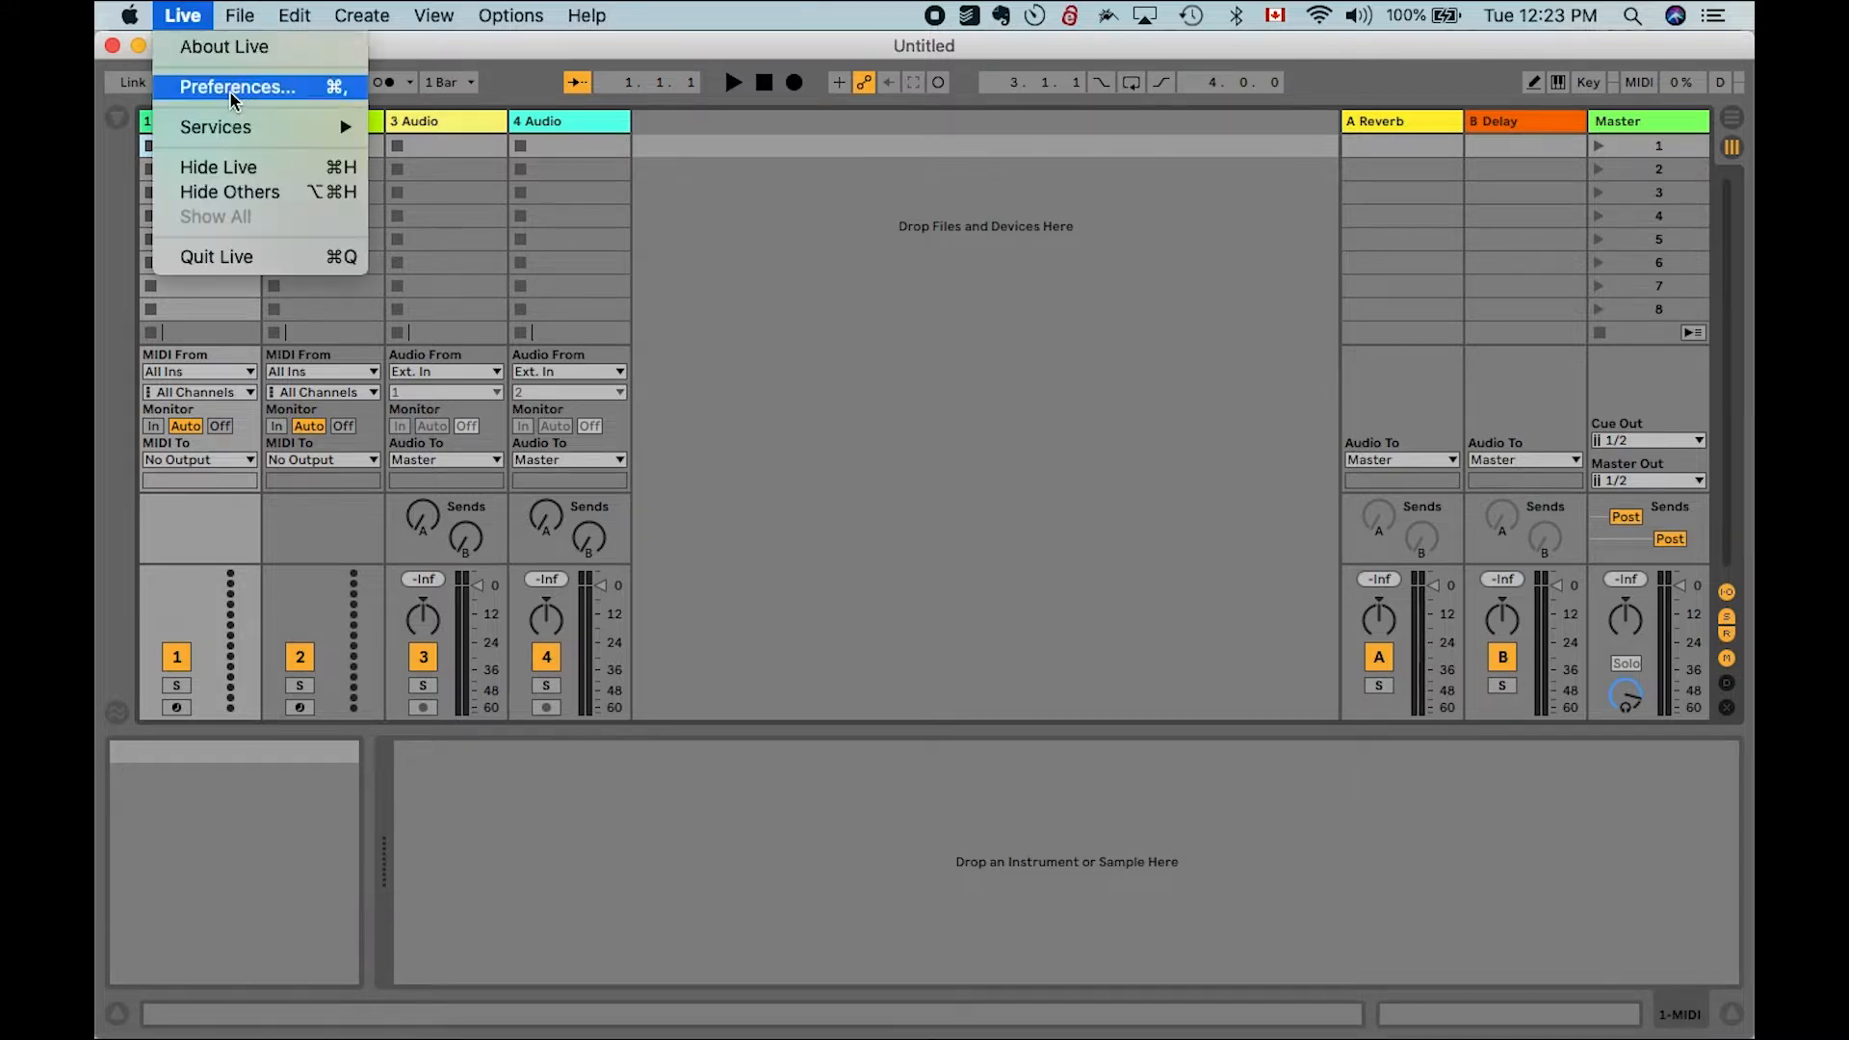
{"action": "left_click", "coordinate": [352, 84]}
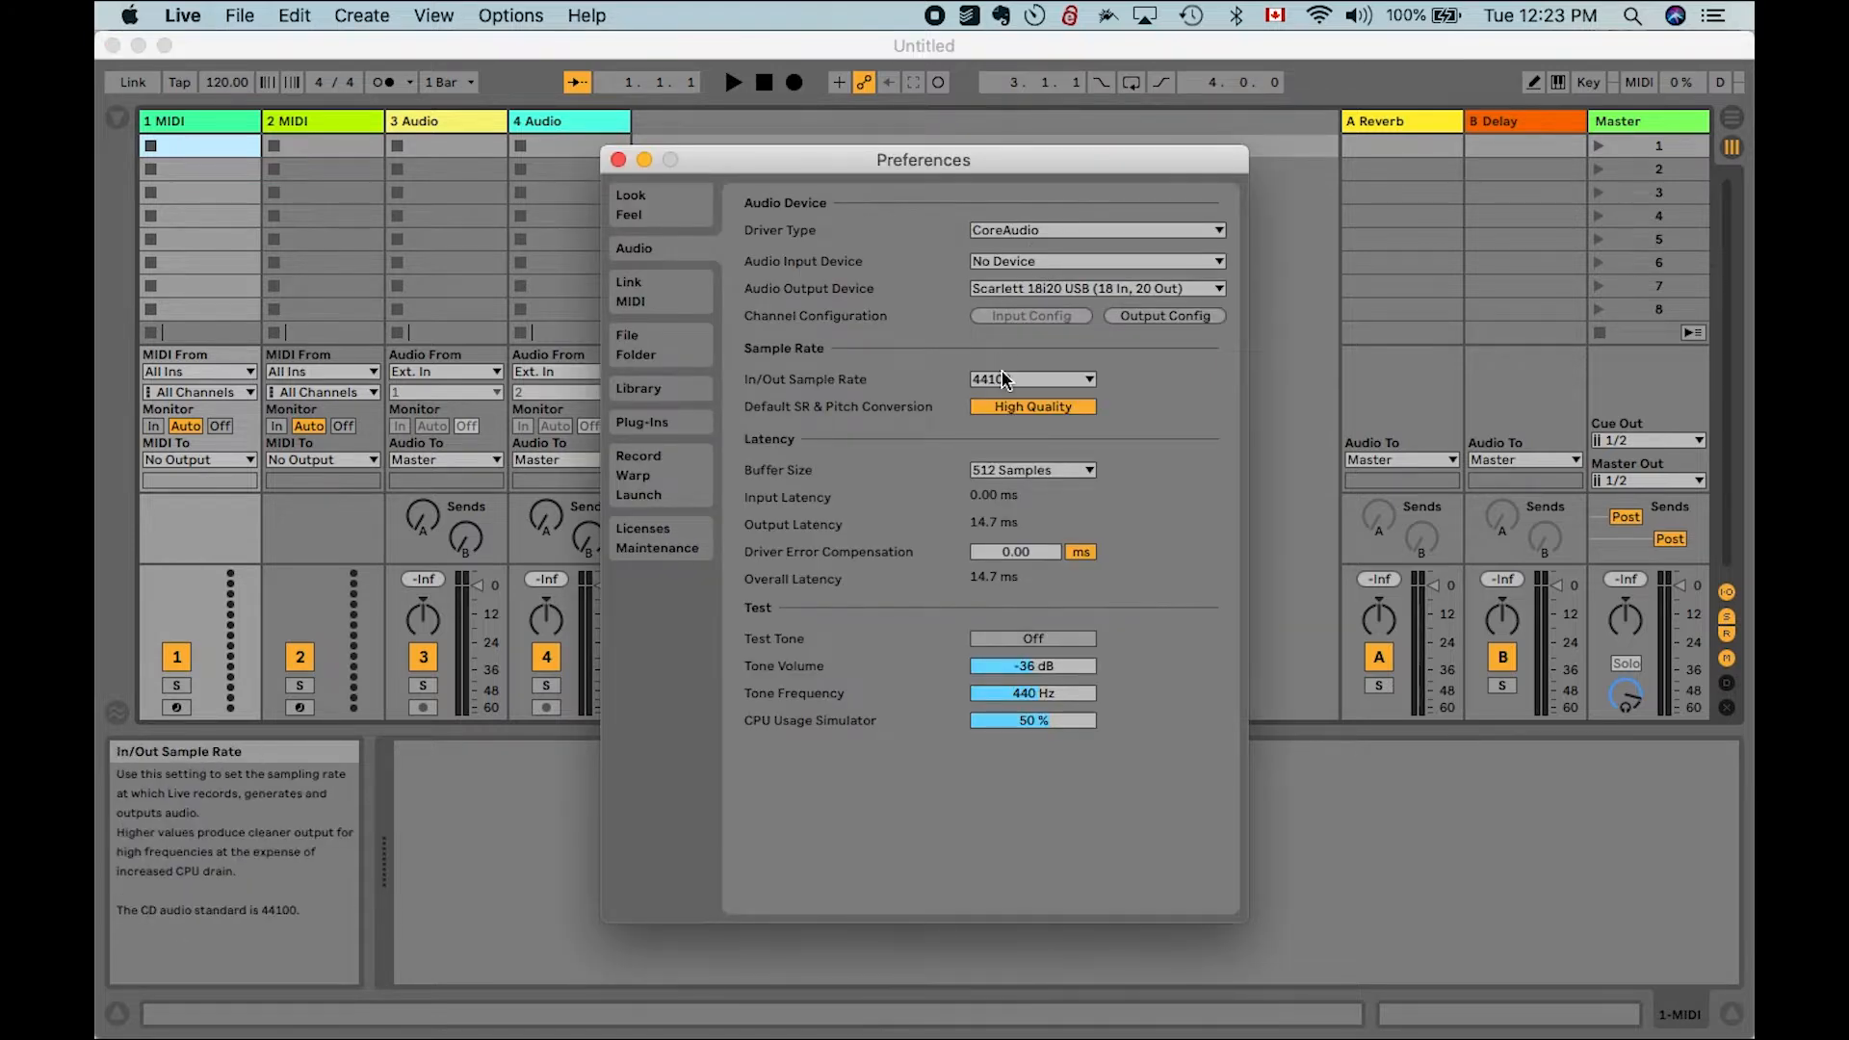
{"action": "left_click", "coordinate": [619, 159]}
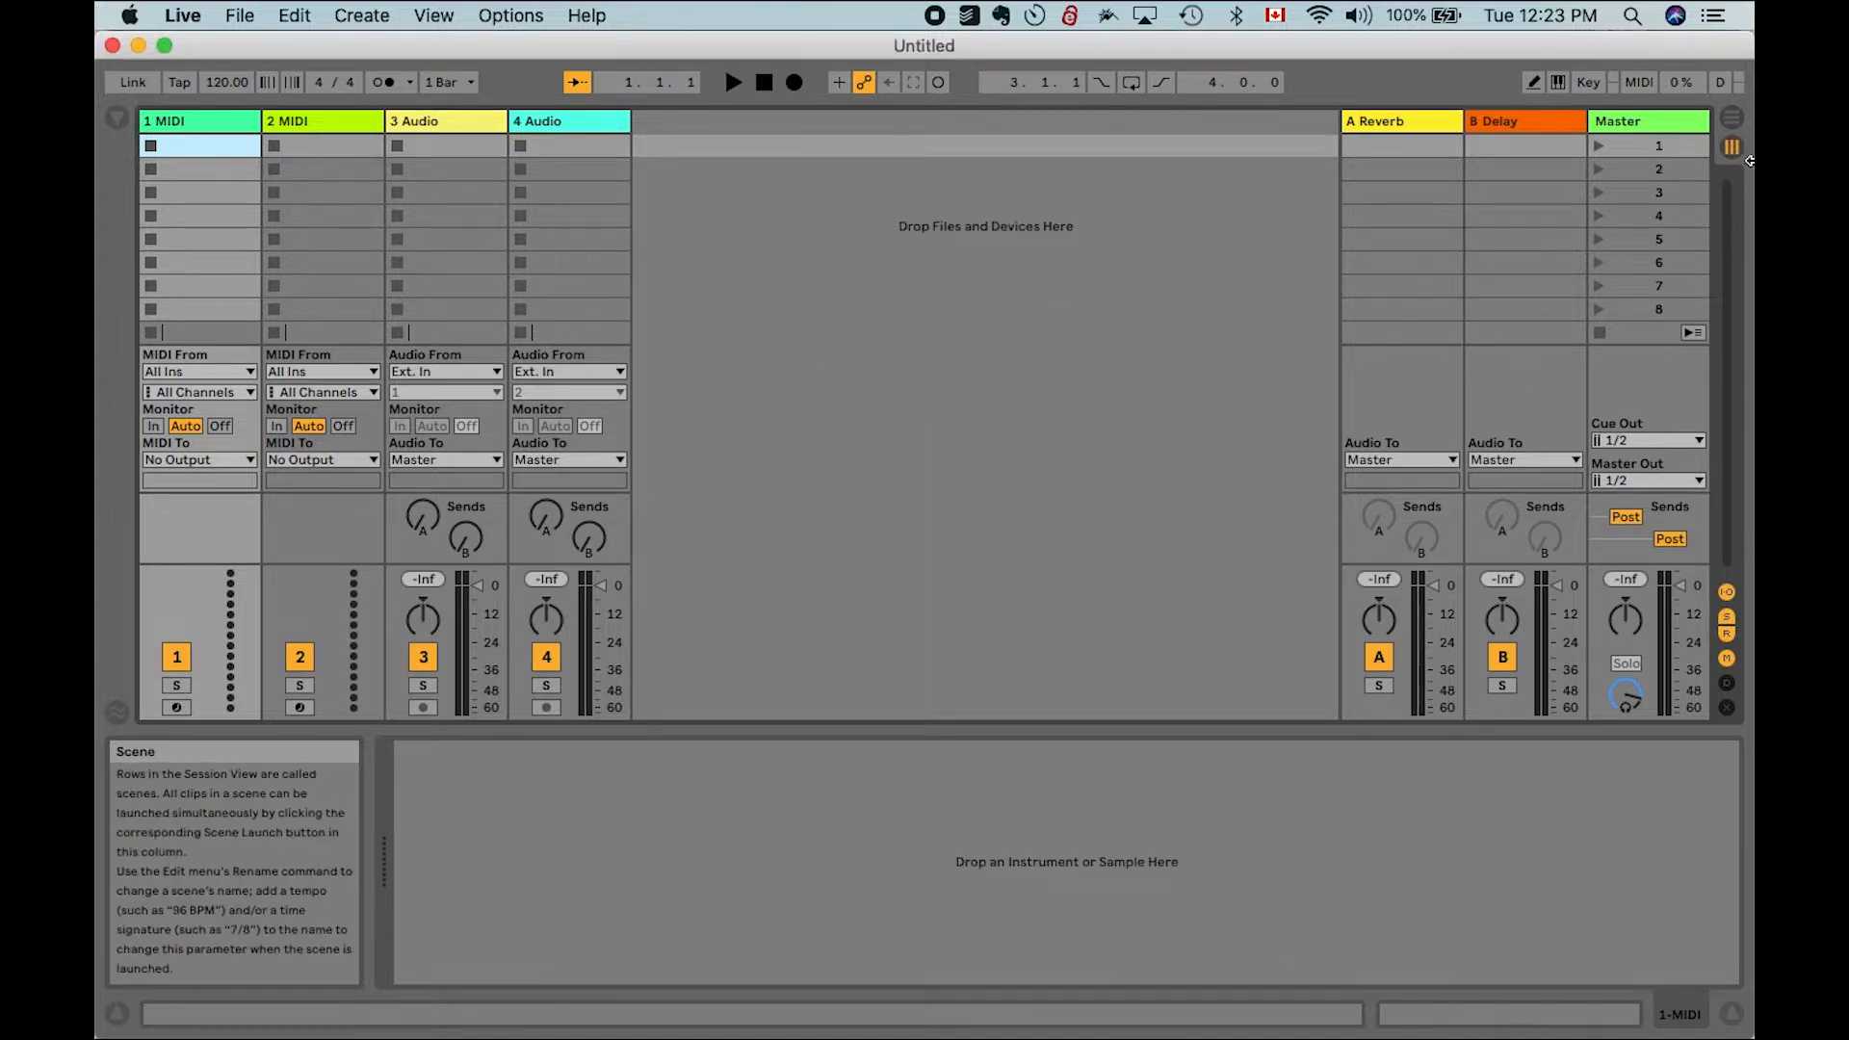
Switch from Session View to Arrangement View and place the insert marker at bar 1 of the second MIDI track
{"action": "key", "text": "Tab"}
{"action": "key", "text": "Tab"}
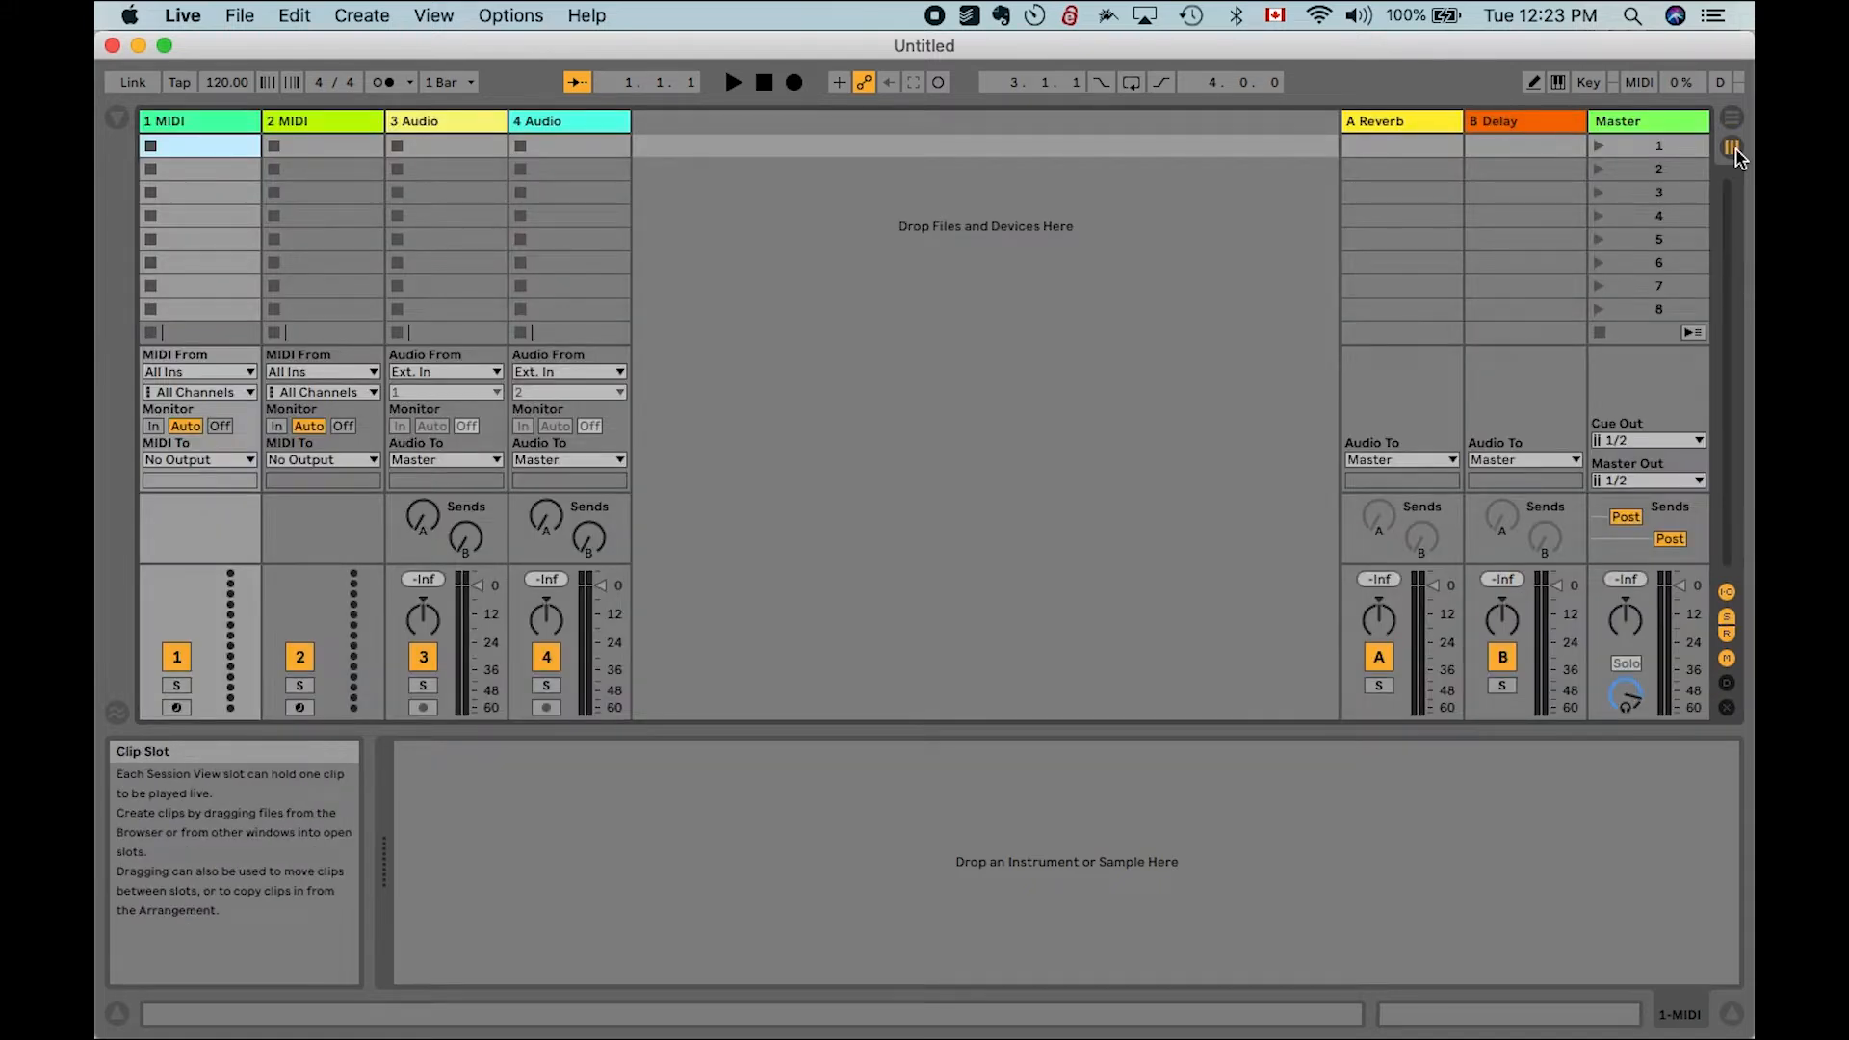
{"action": "key", "text": "Tab"}
{"action": "key", "text": "Tab"}
{"action": "key", "text": "Tab"}
{"action": "key", "text": "Tab"}
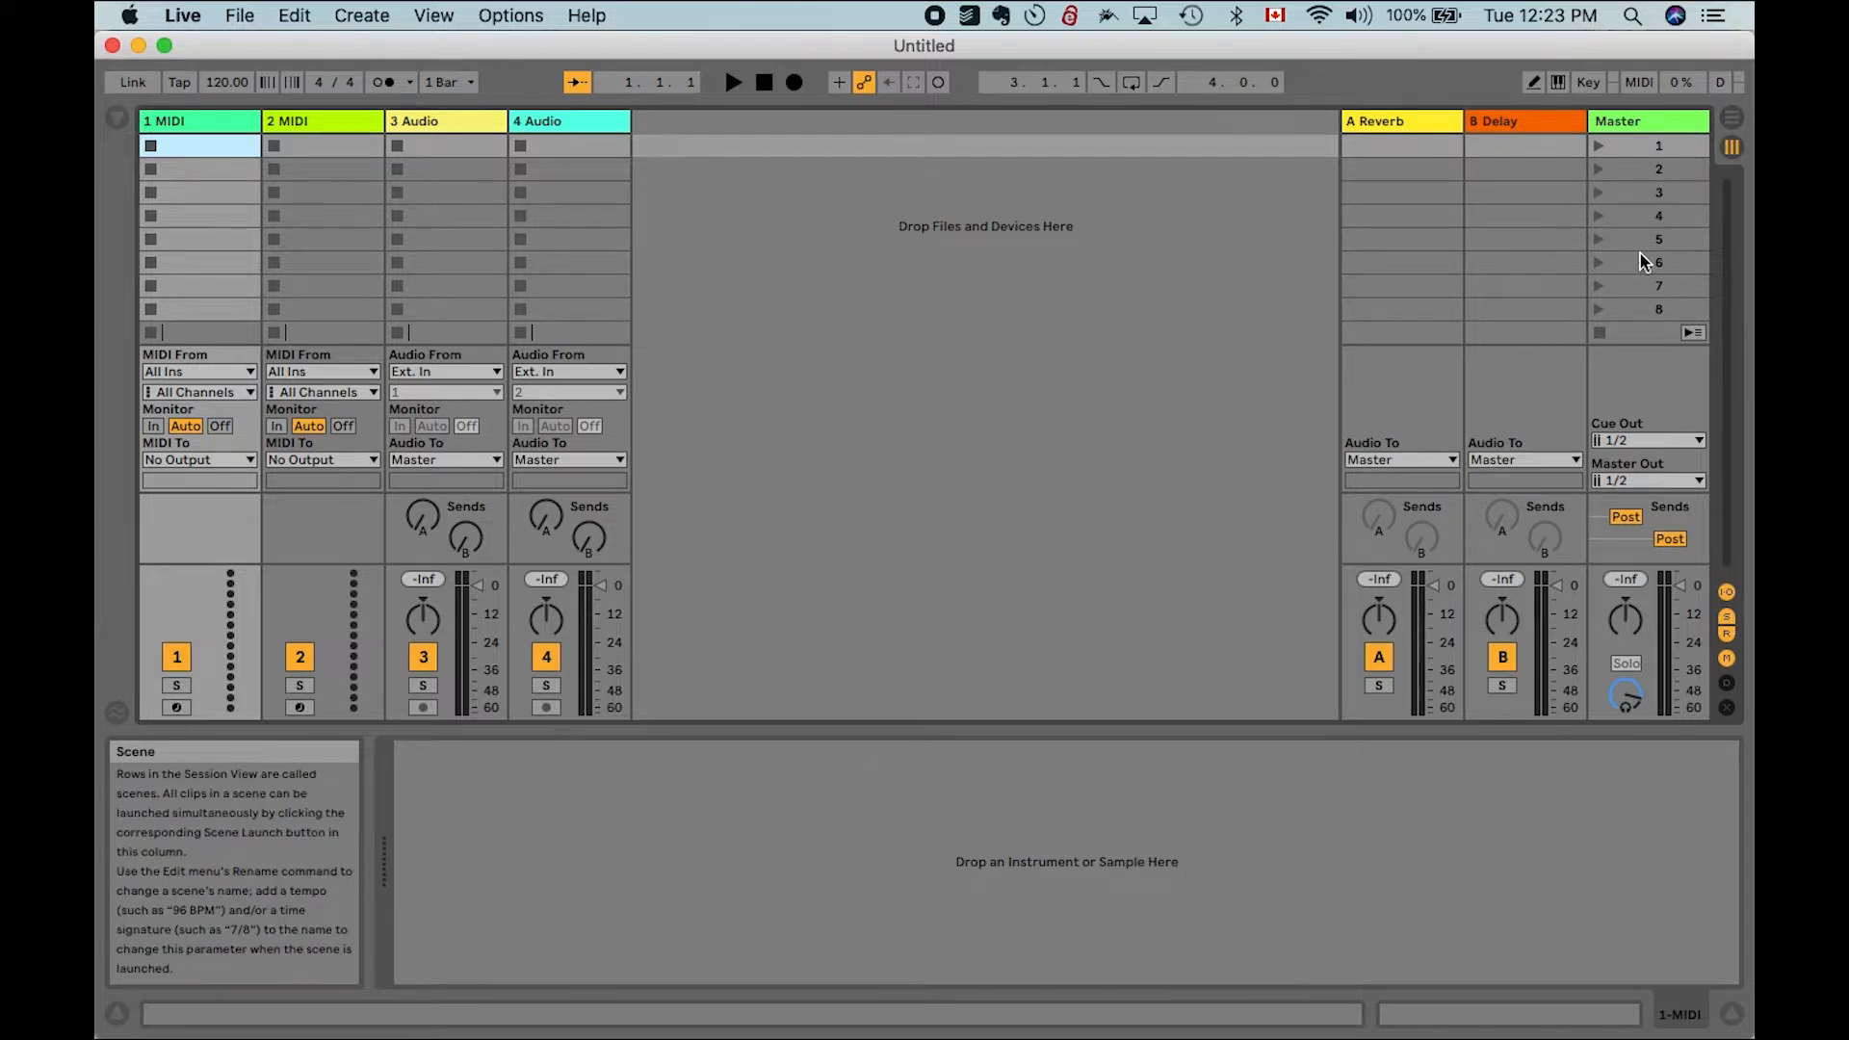
{"action": "key", "text": "Tab"}
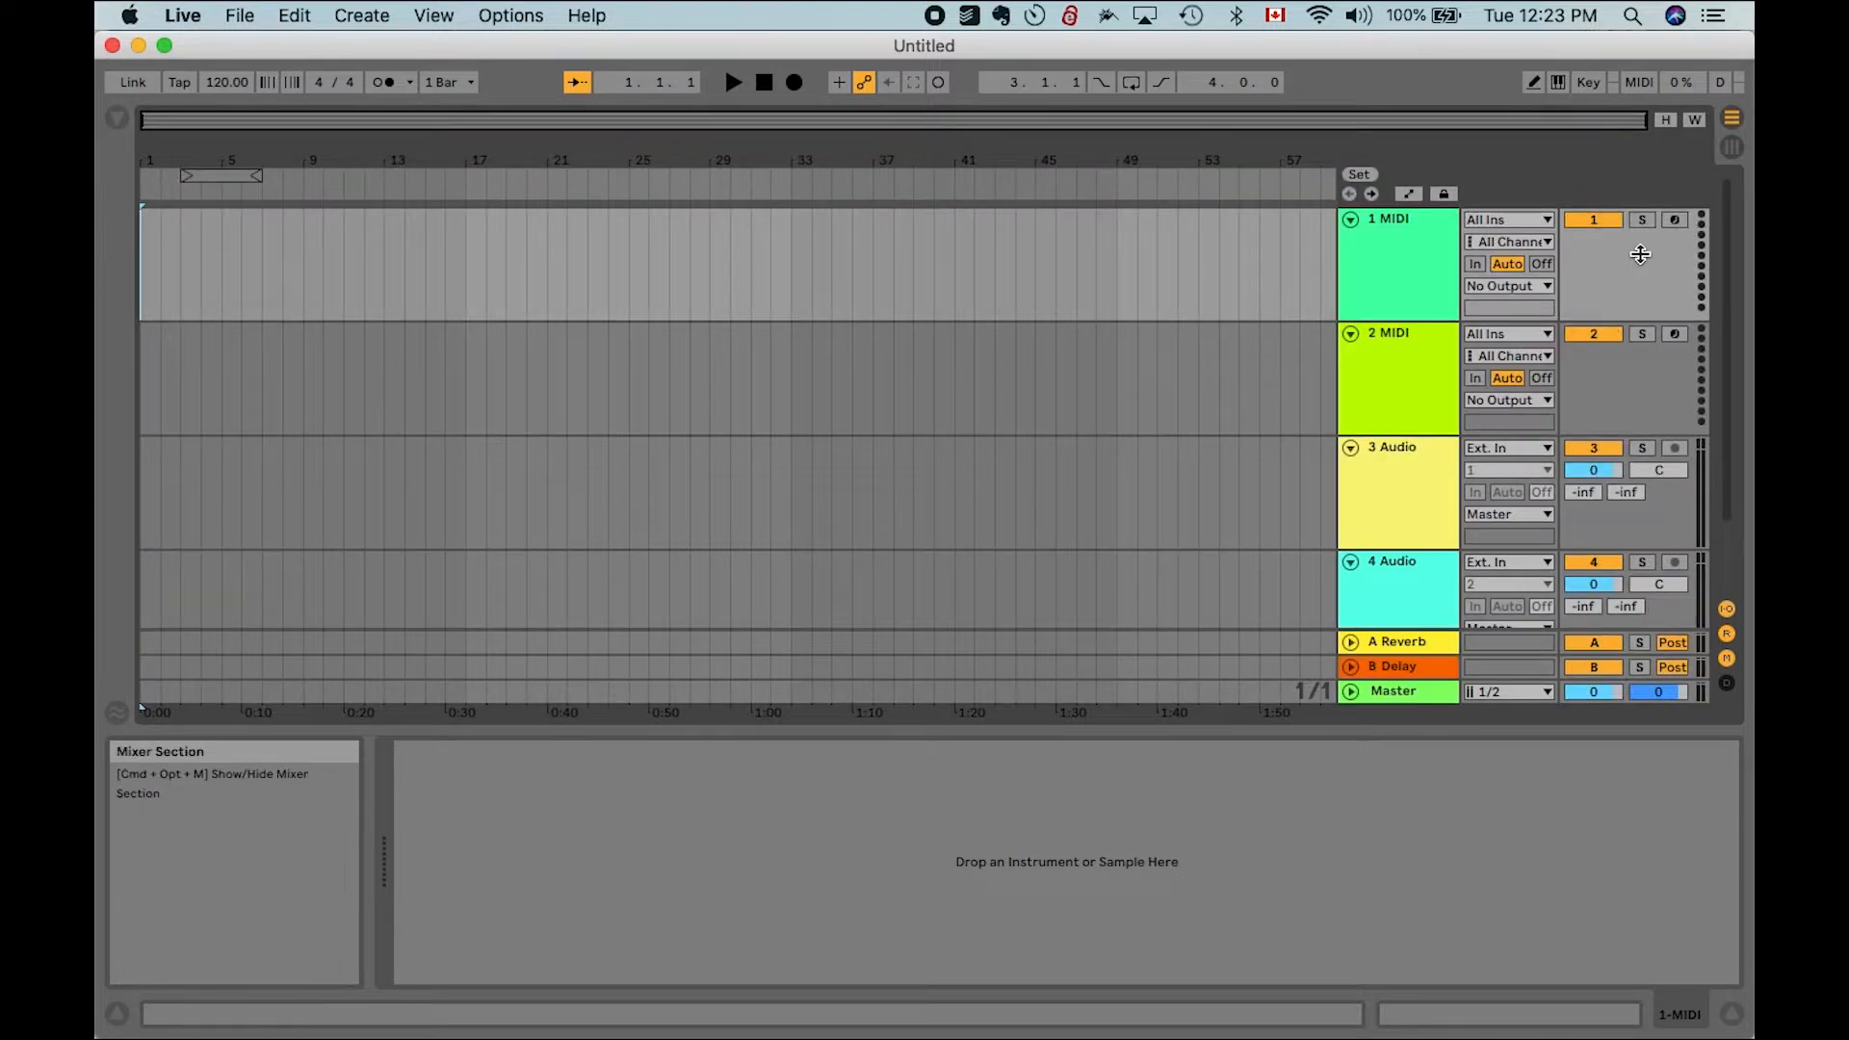
{"action": "left_click", "coordinate": [1092, 328]}
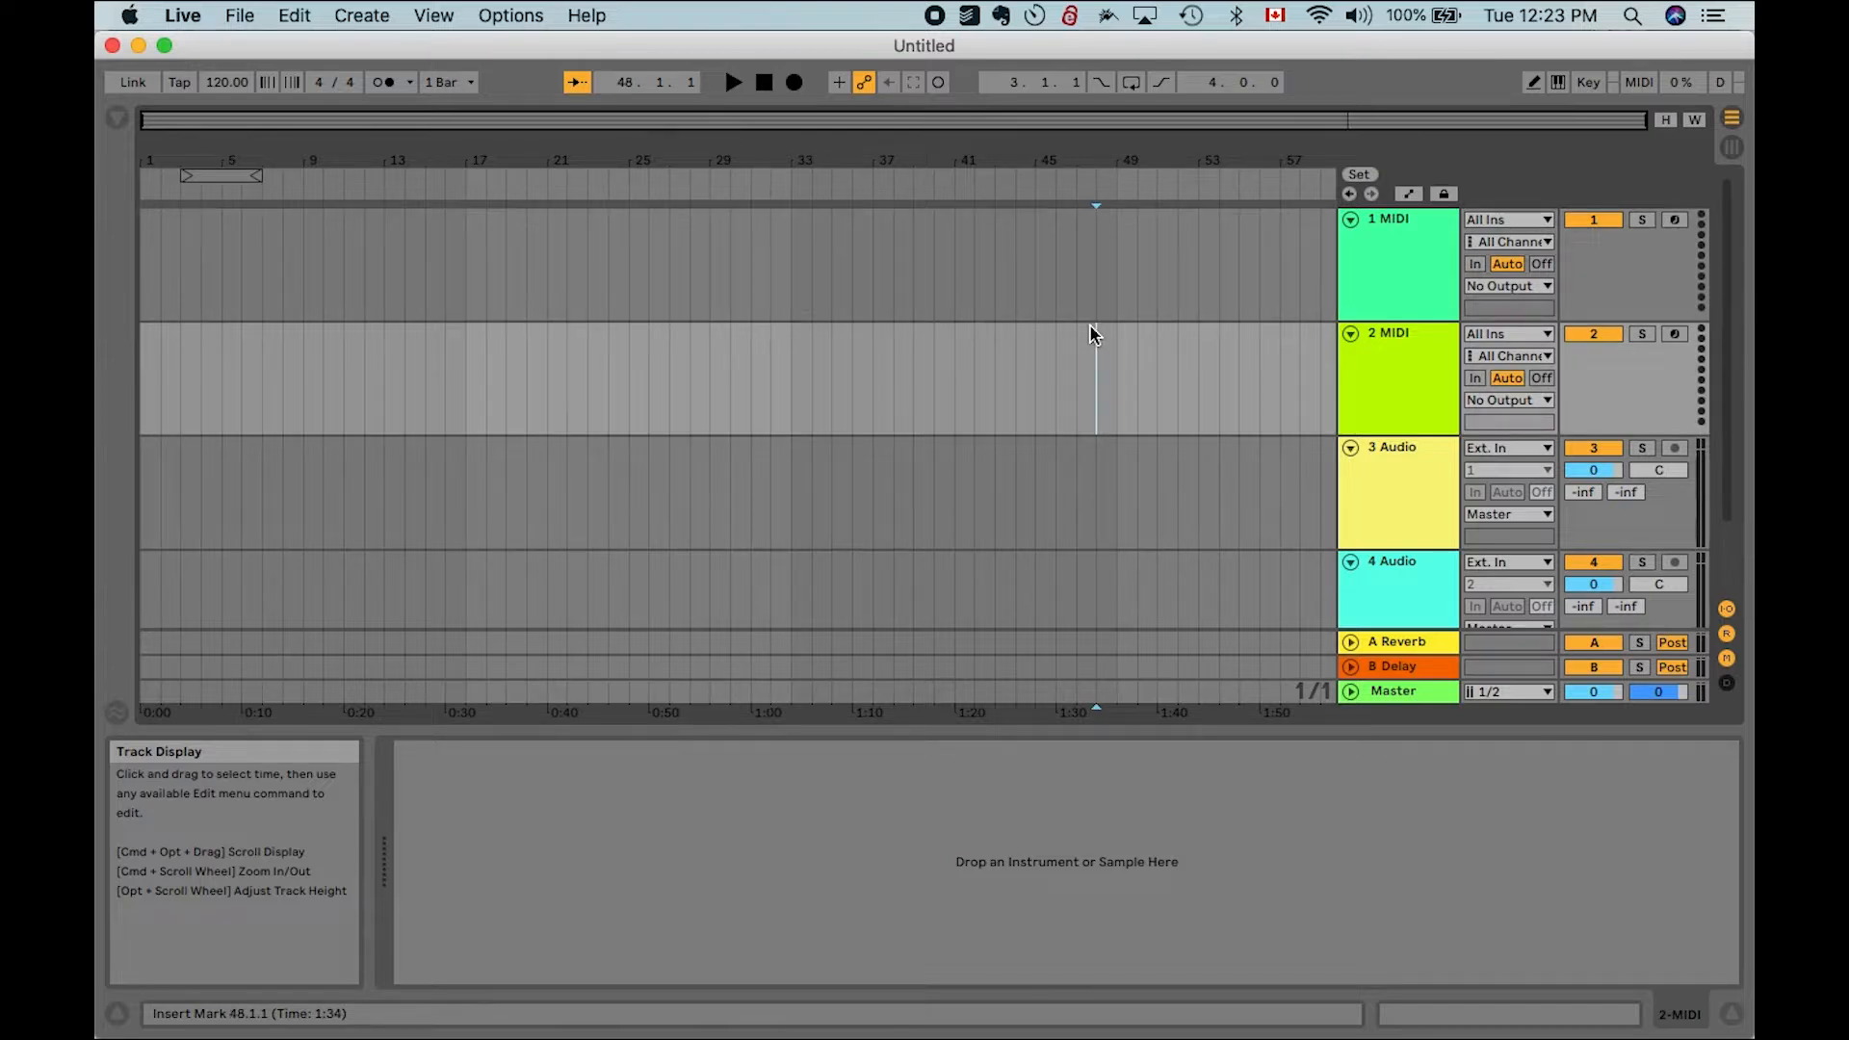
{"action": "left_click", "coordinate": [146, 358]}
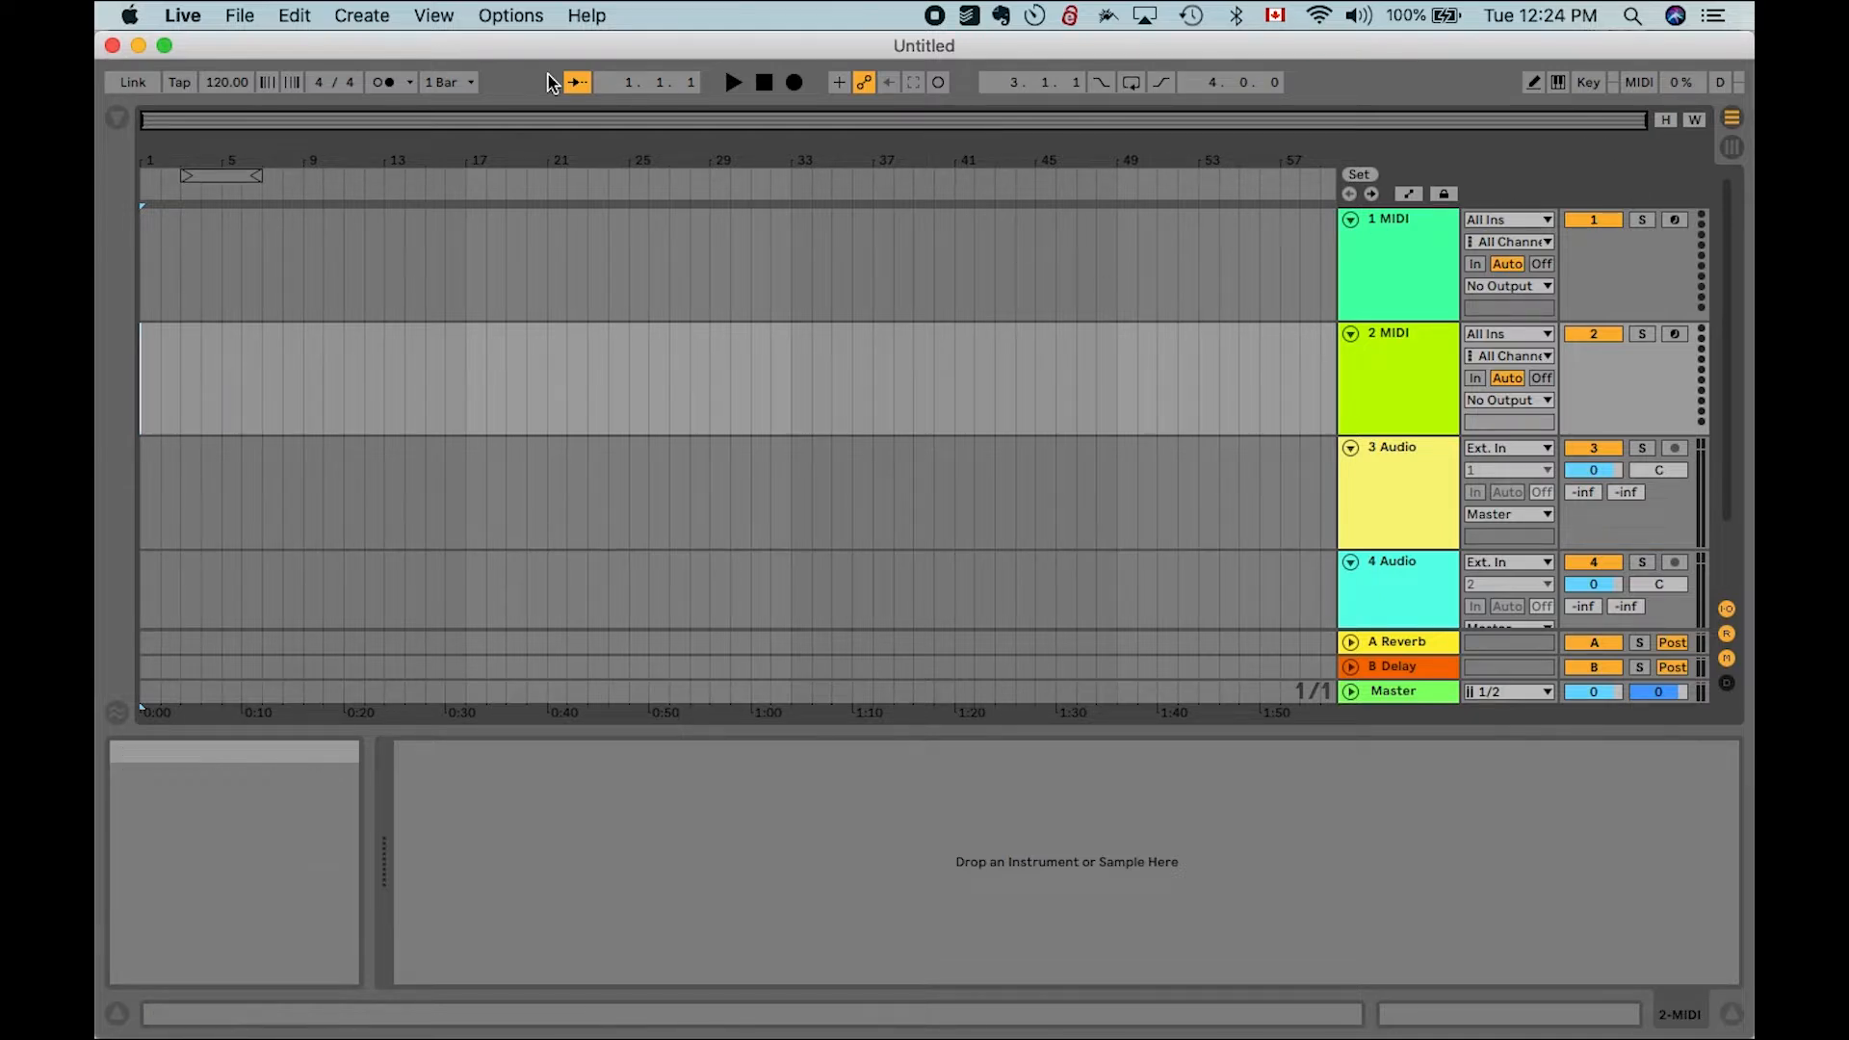
Assign the computer key M to the metronome in Key Map Mode
{"action": "left_click", "coordinate": [1587, 82]}
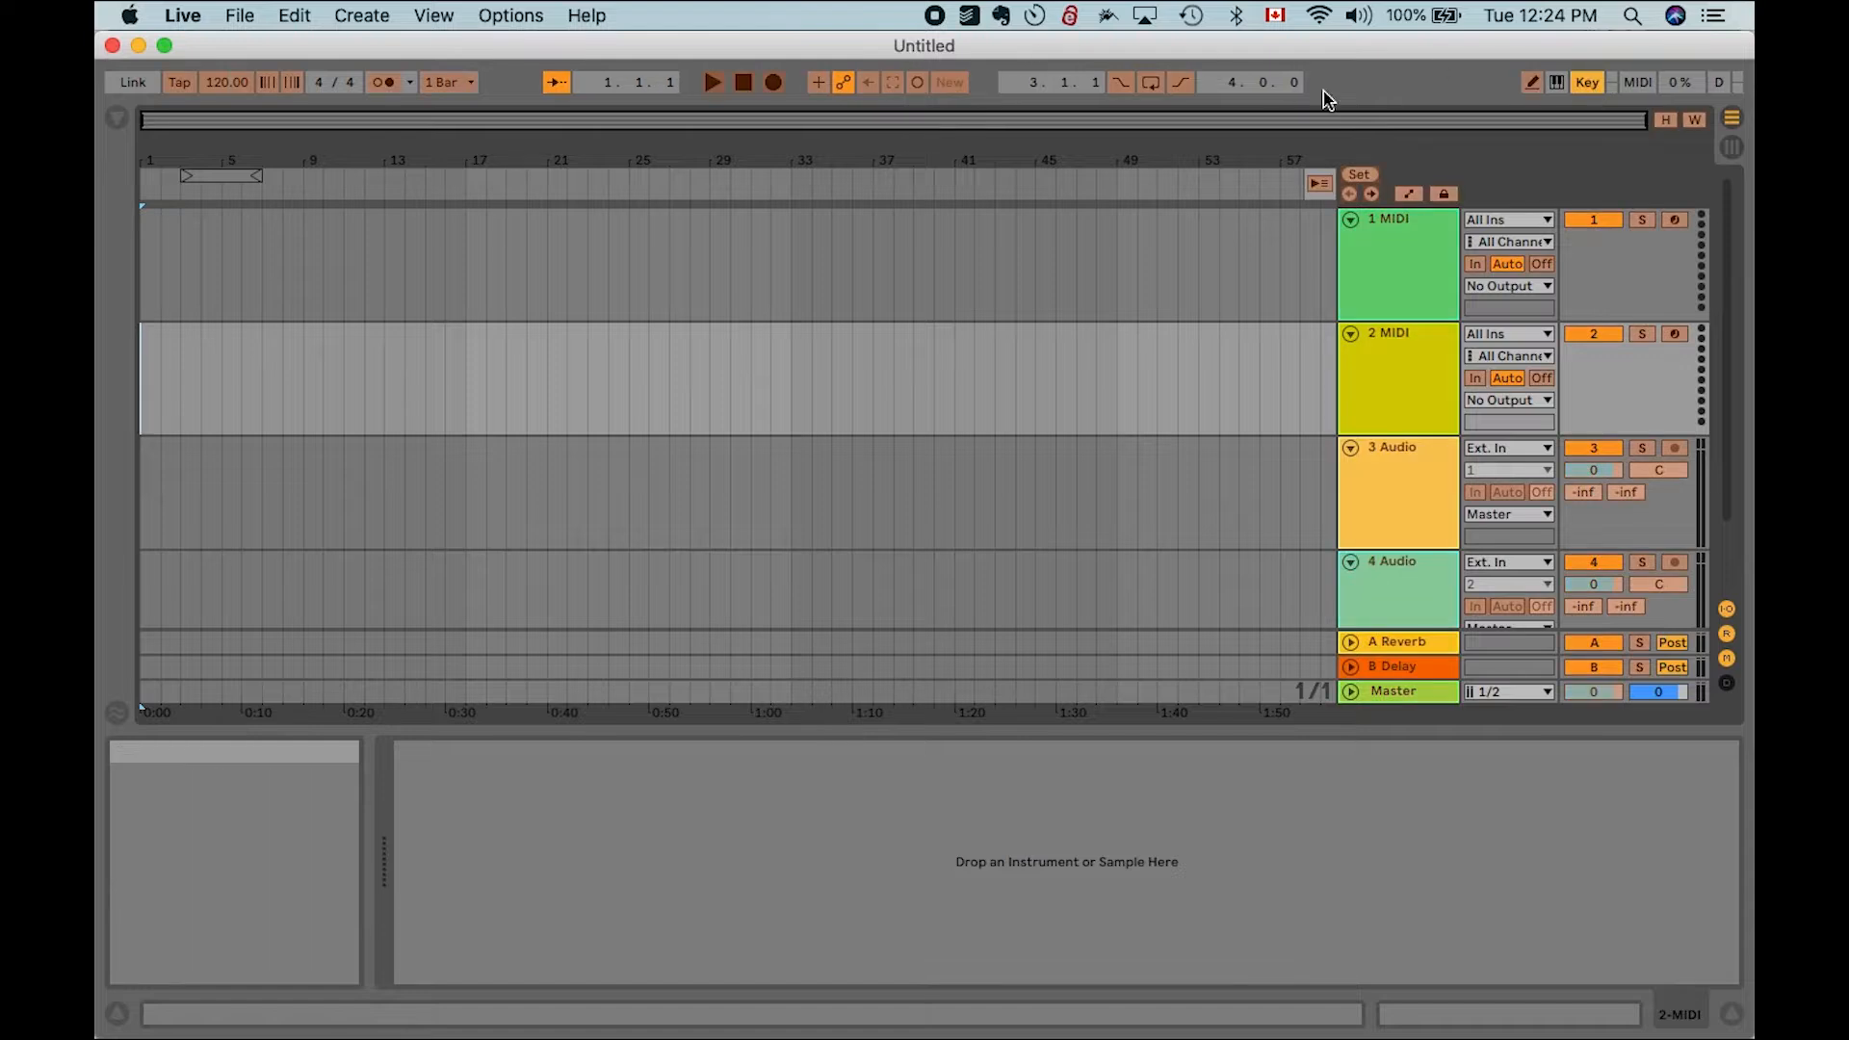
{"action": "left_click", "coordinate": [386, 82]}
{"action": "key", "text": "m"}
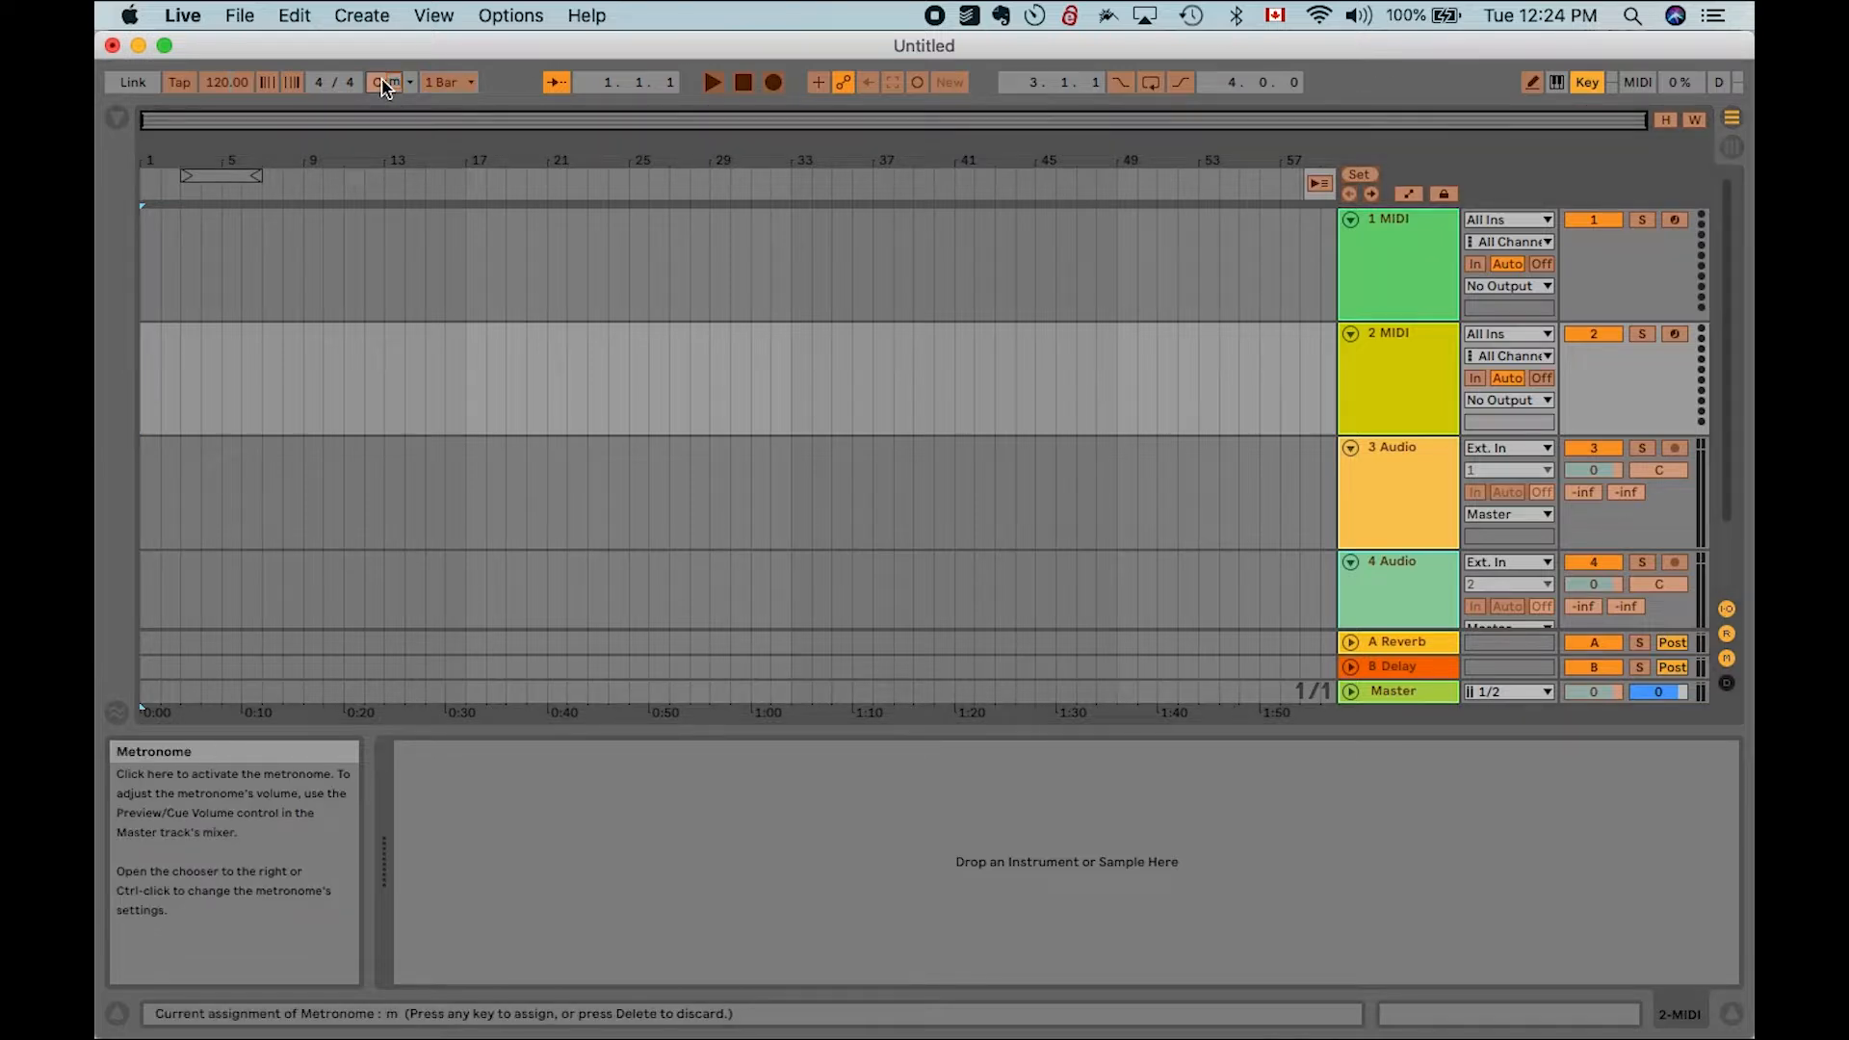
{"action": "left_click", "coordinate": [1594, 82]}
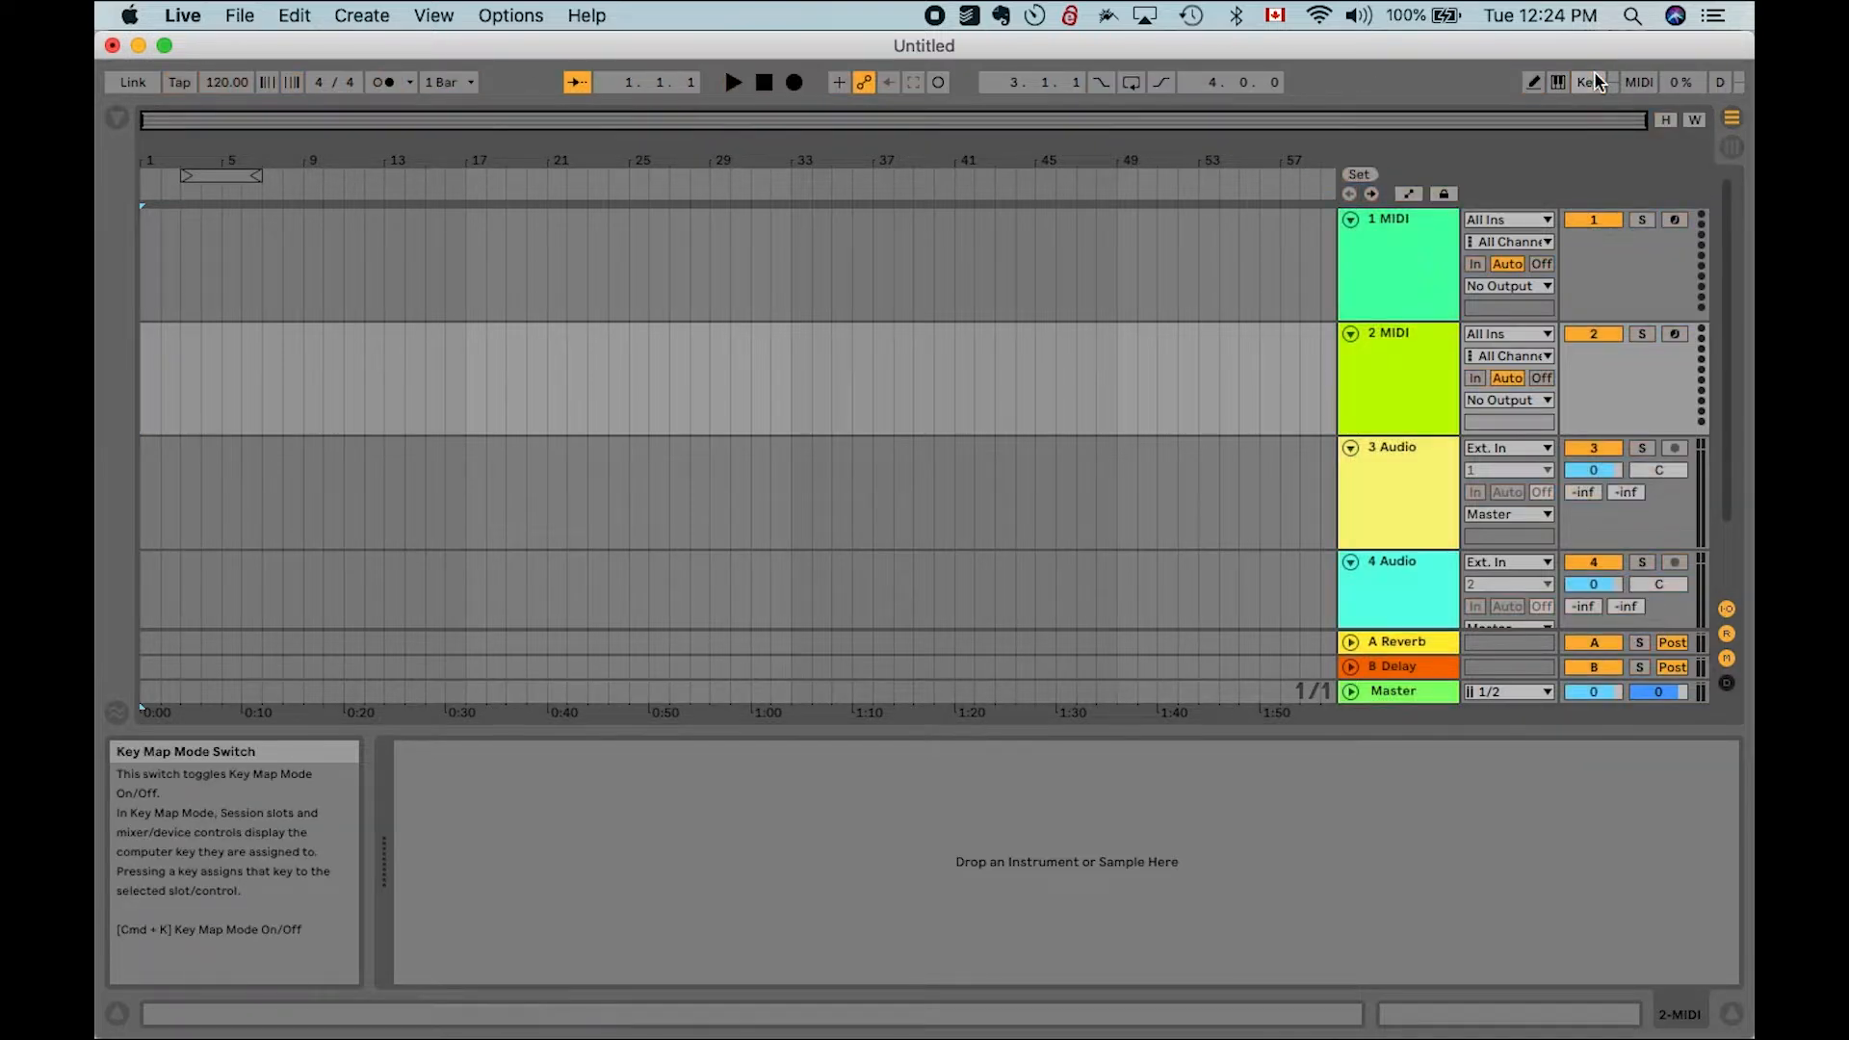
Add a locator at bar 1 and move the insert marker to bar 17 of the first MIDI track
{"action": "left_click", "coordinate": [1361, 176]}
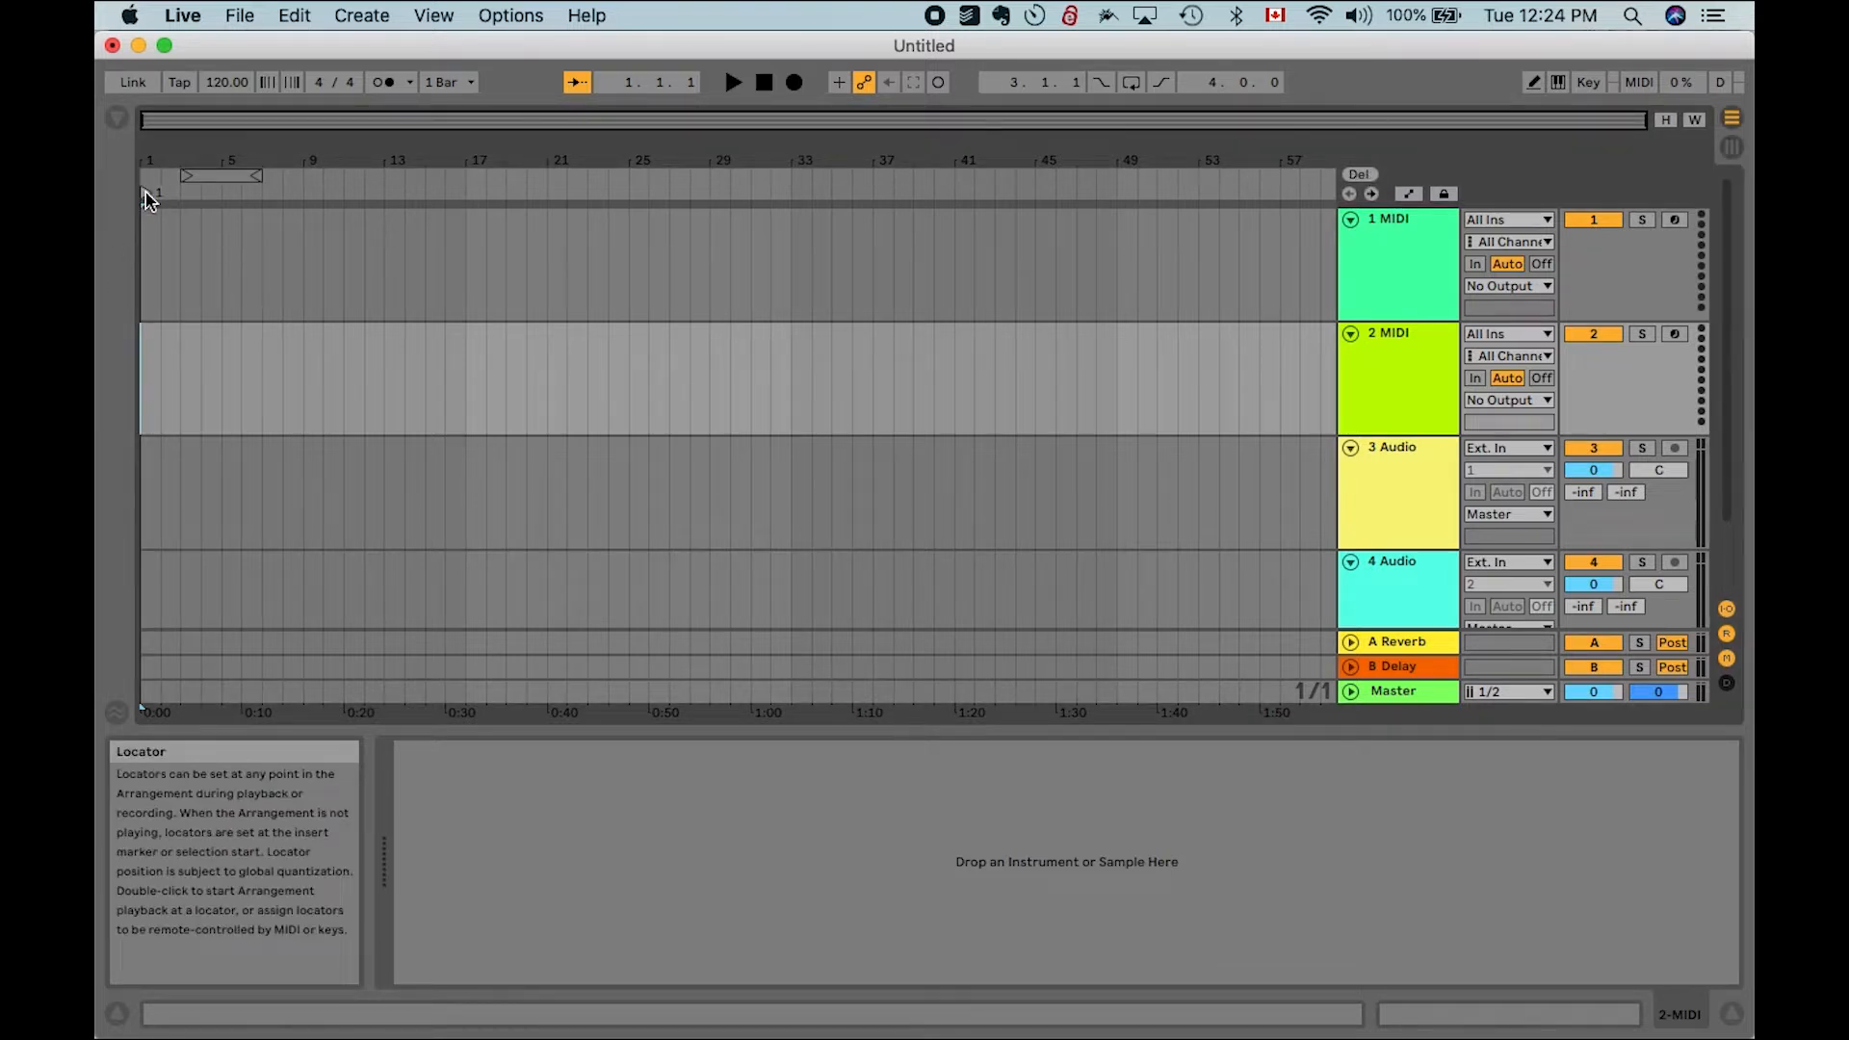
{"action": "left_click", "coordinate": [149, 197]}
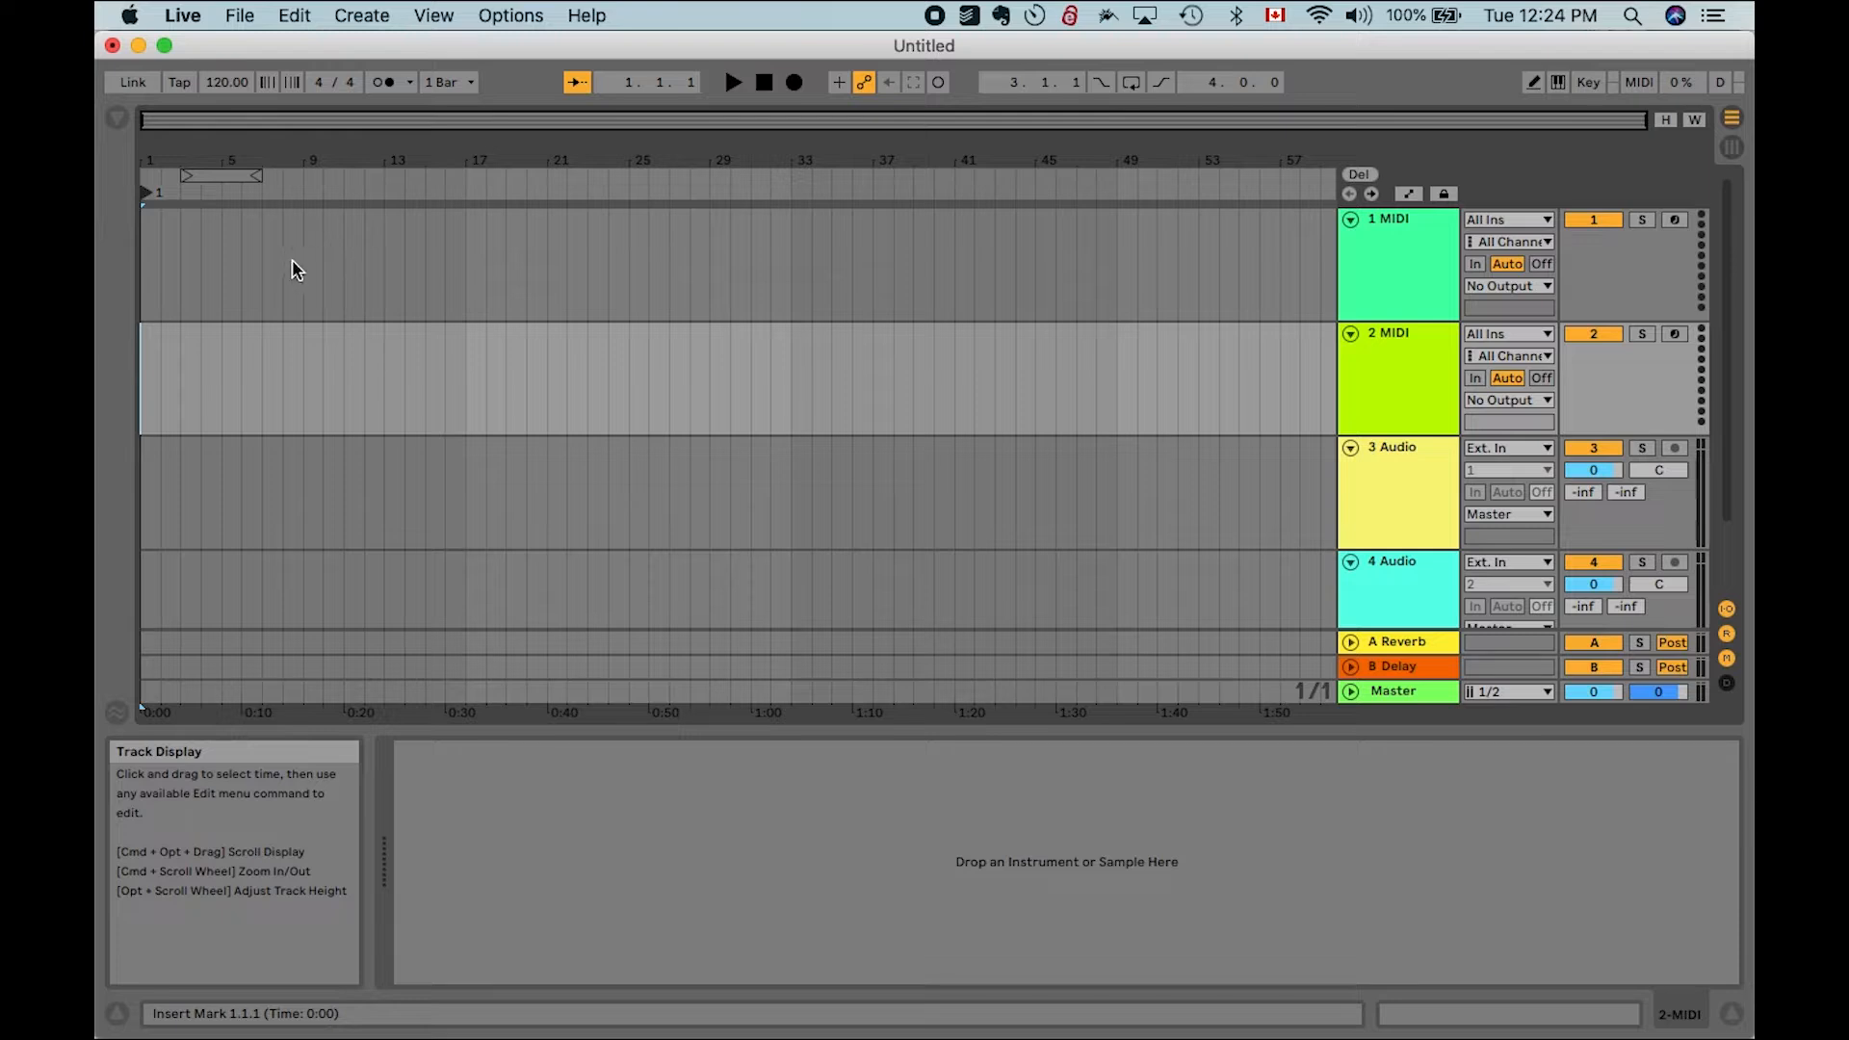
{"action": "left_click", "coordinate": [466, 286]}
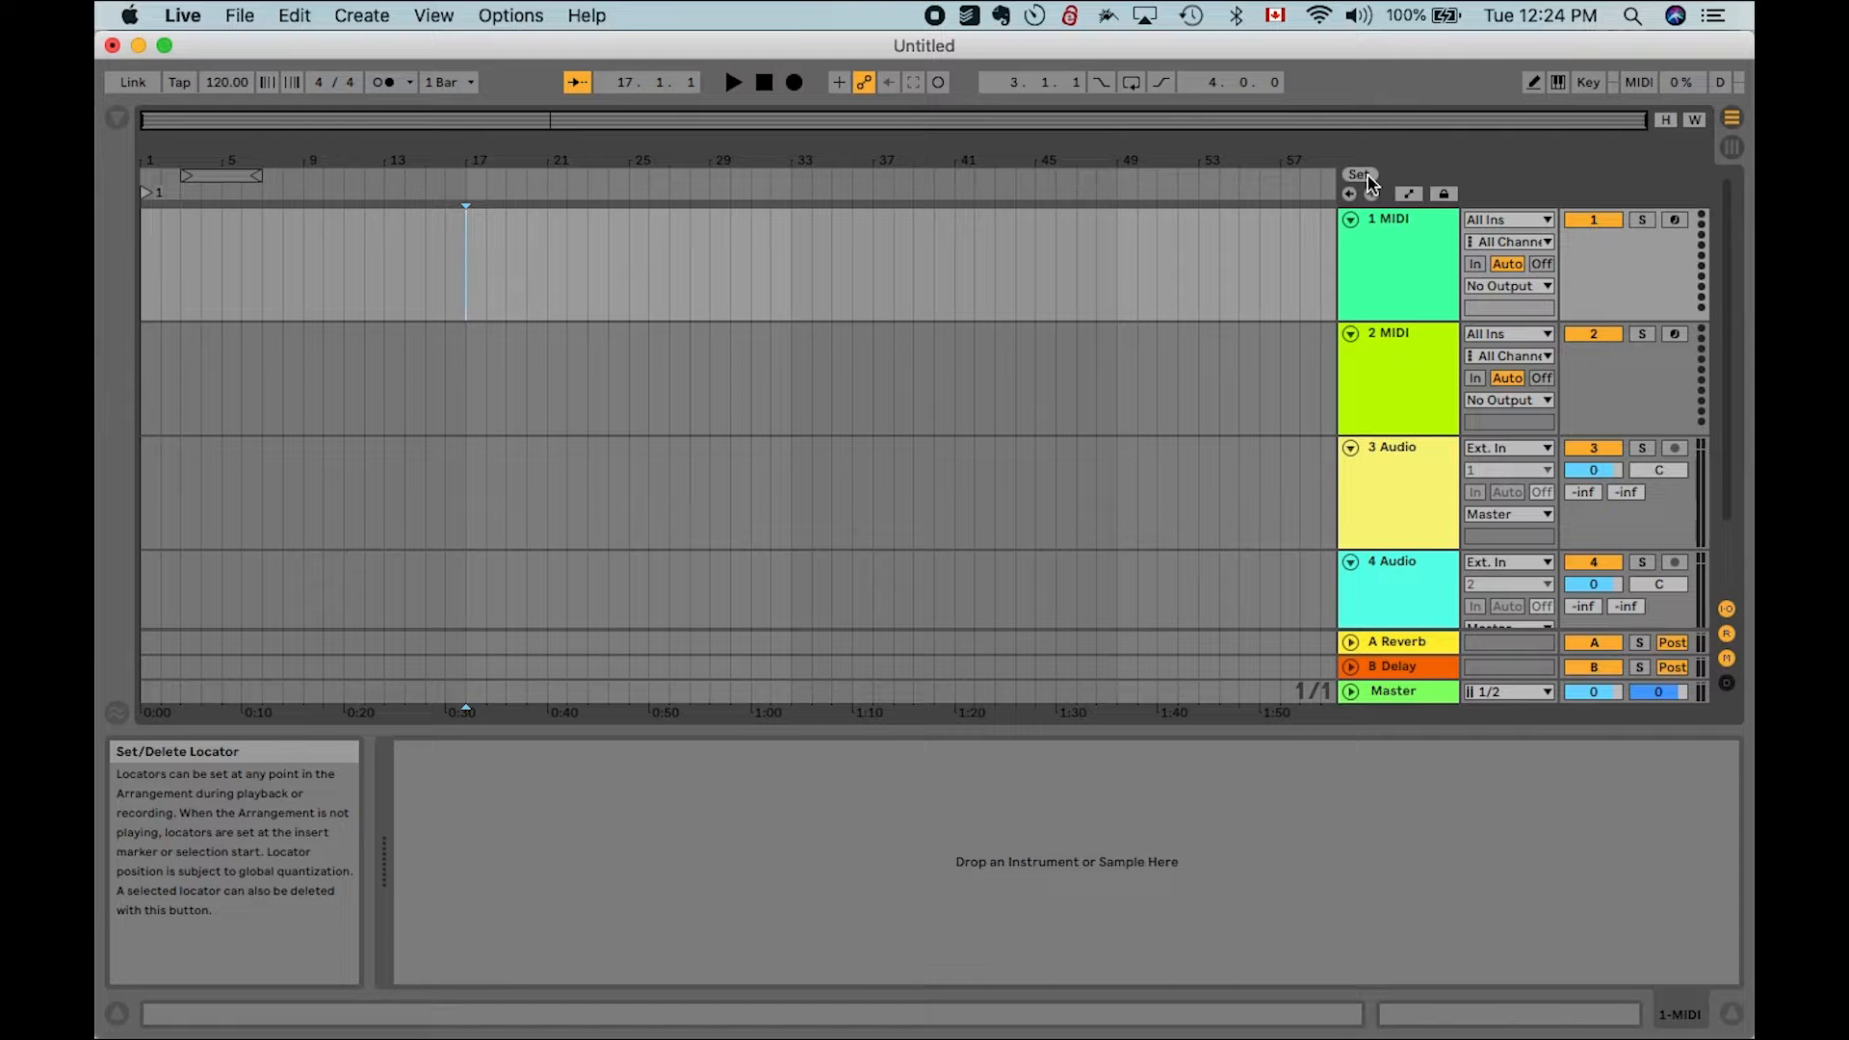
Assign the computer key S to the Set/Delete Locator control in Key Map Mode
{"action": "left_click", "coordinate": [1587, 82]}
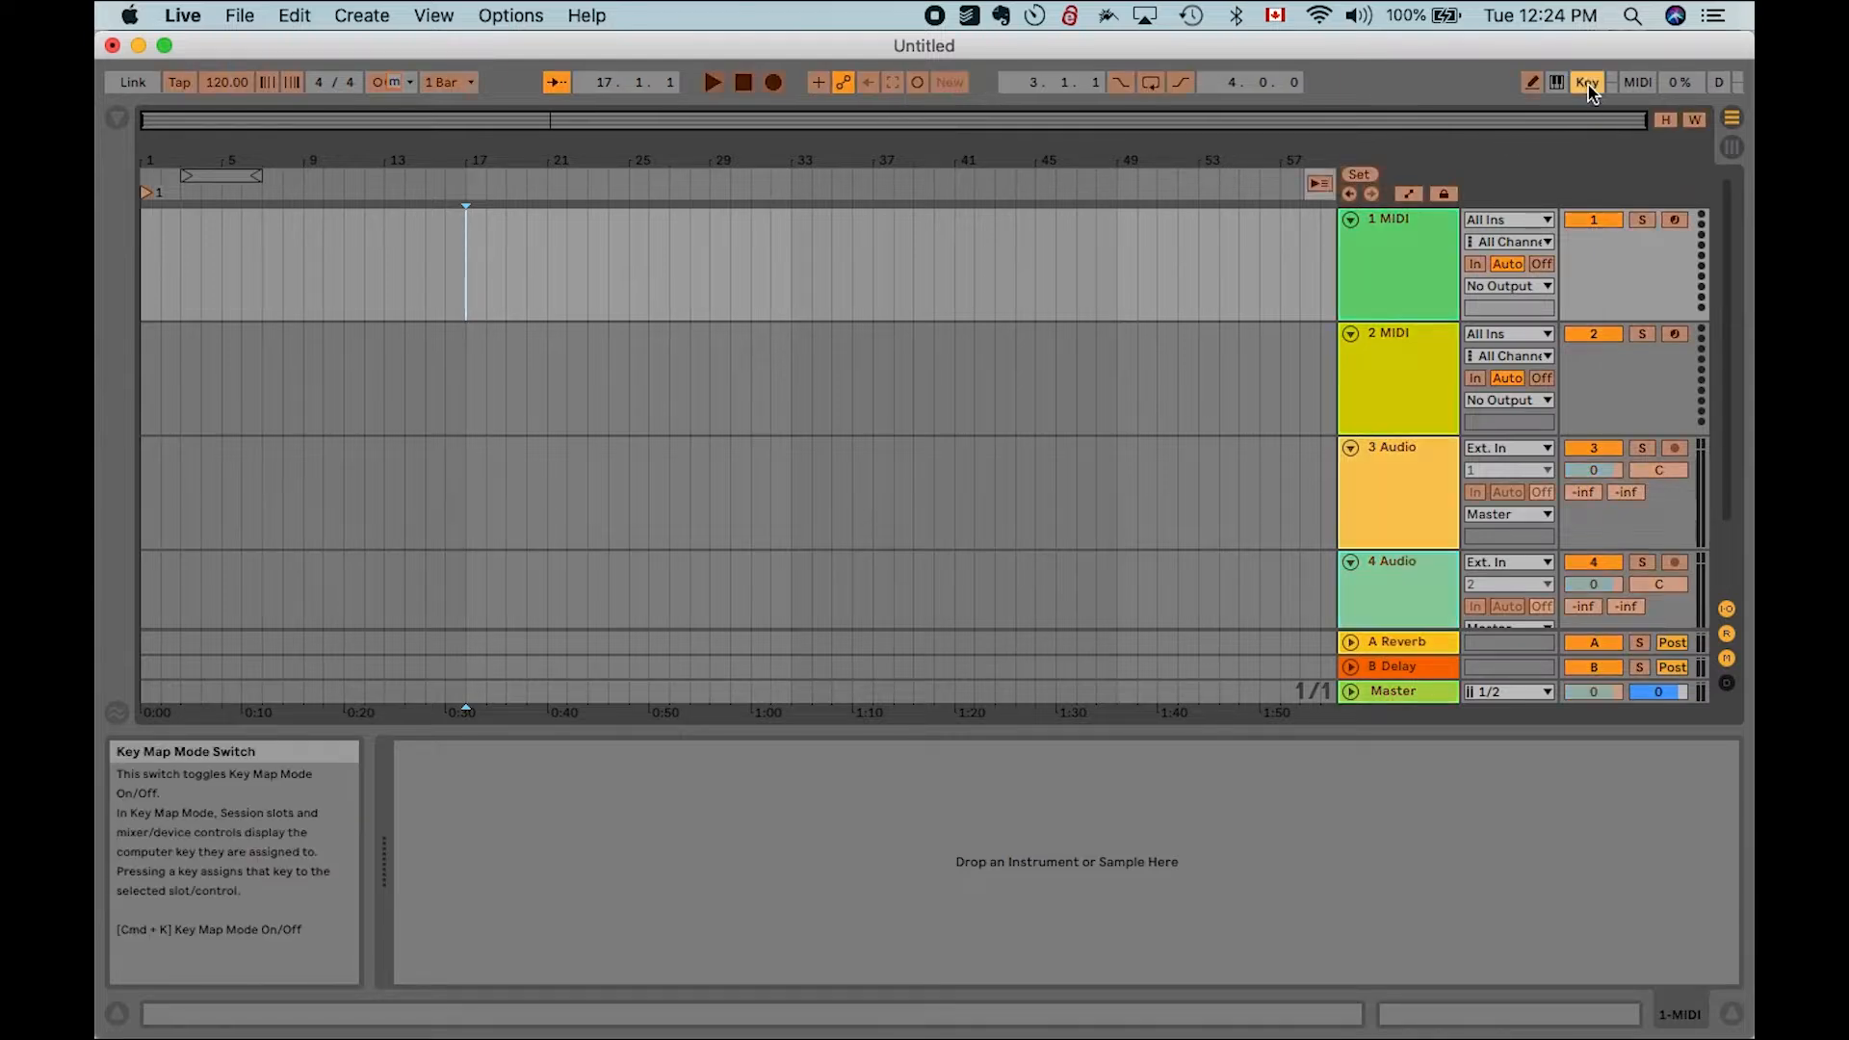
{"action": "left_click", "coordinate": [1358, 179]}
{"action": "key", "text": "s"}
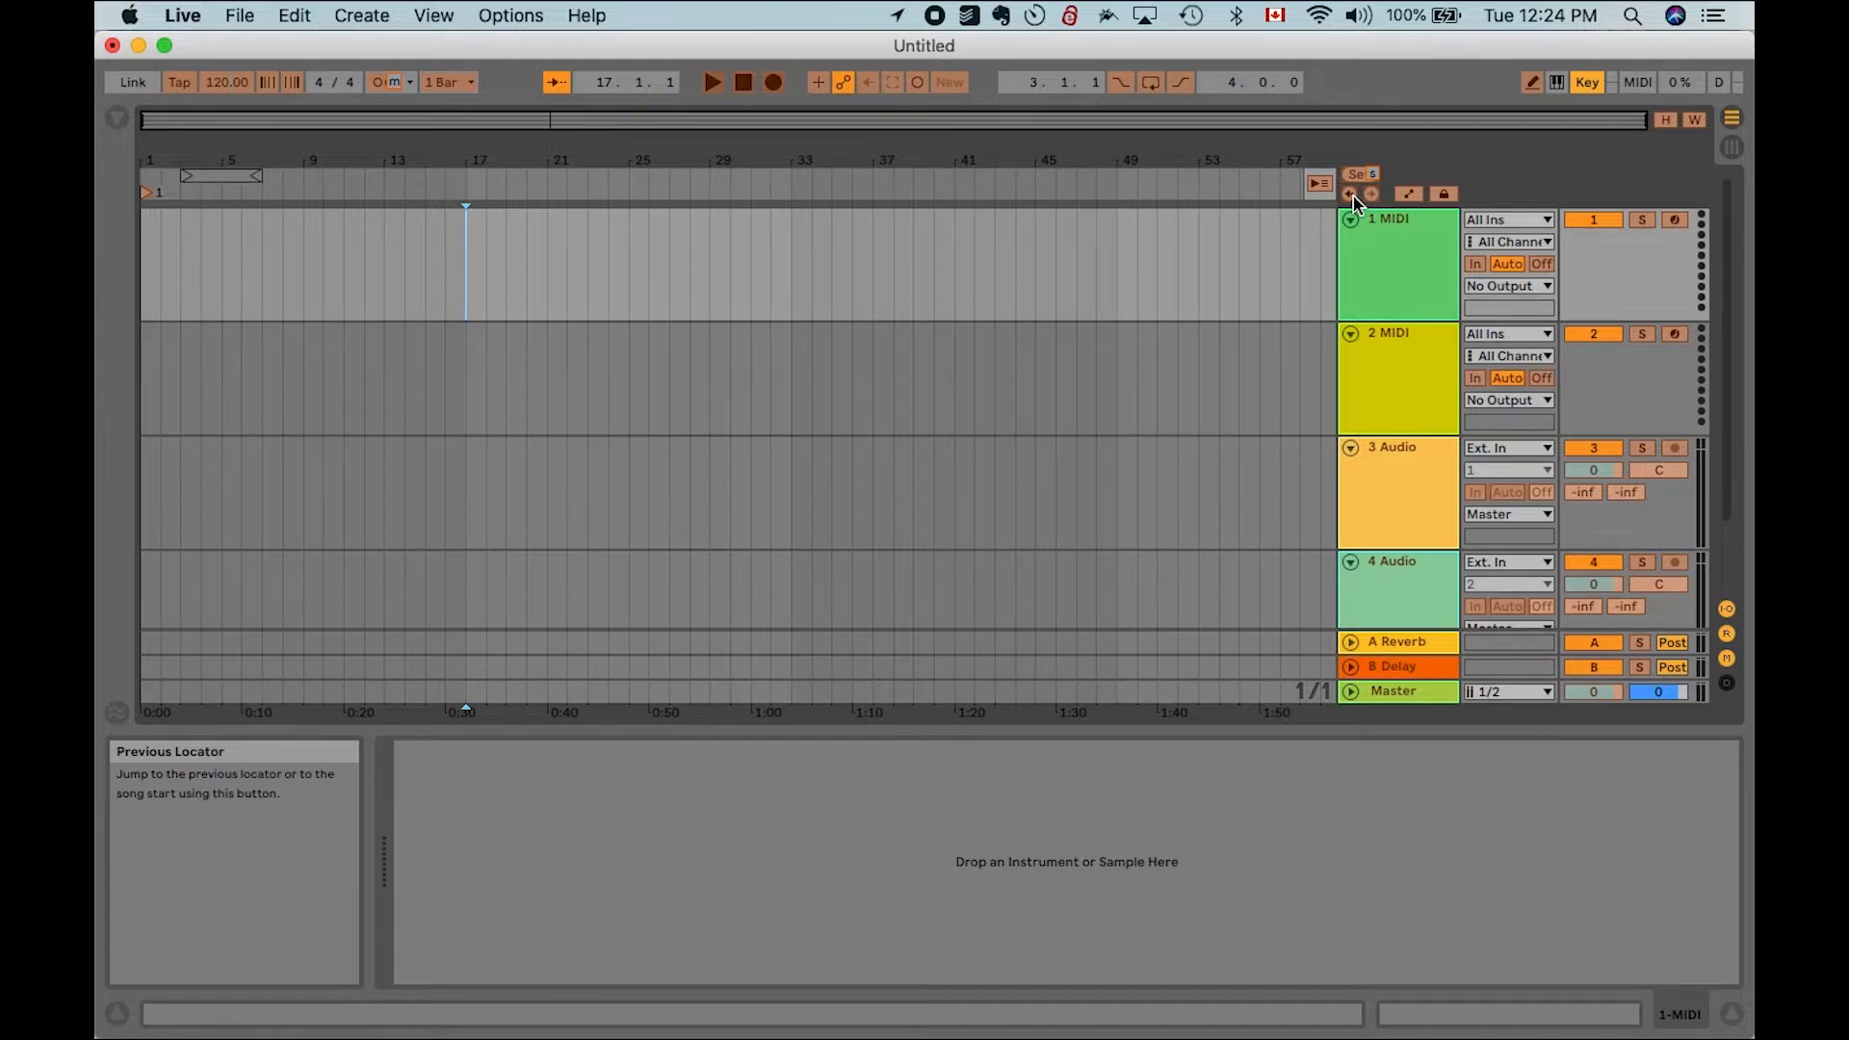
Assign comma to Previous Locator and period to Next Locator, and leave Key Map Mode
{"action": "left_click", "coordinate": [1353, 198]}
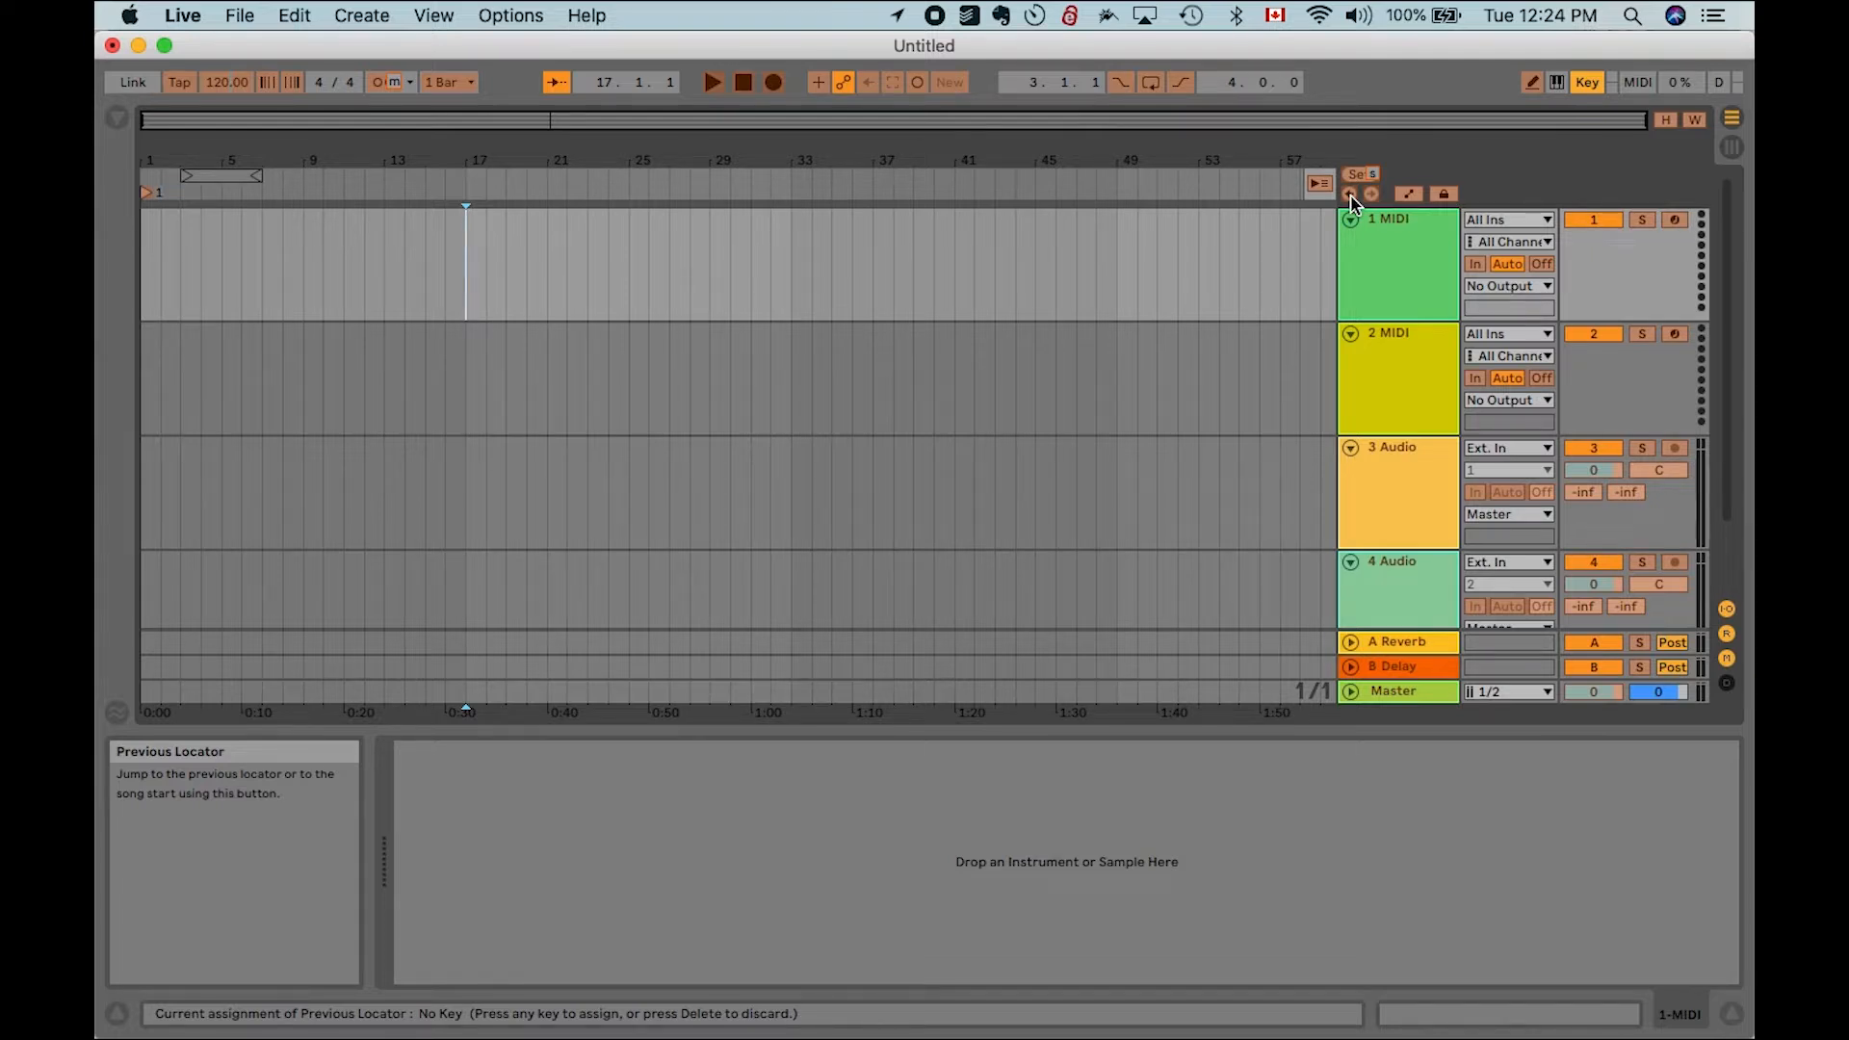
{"action": "key", "text": "comma"}
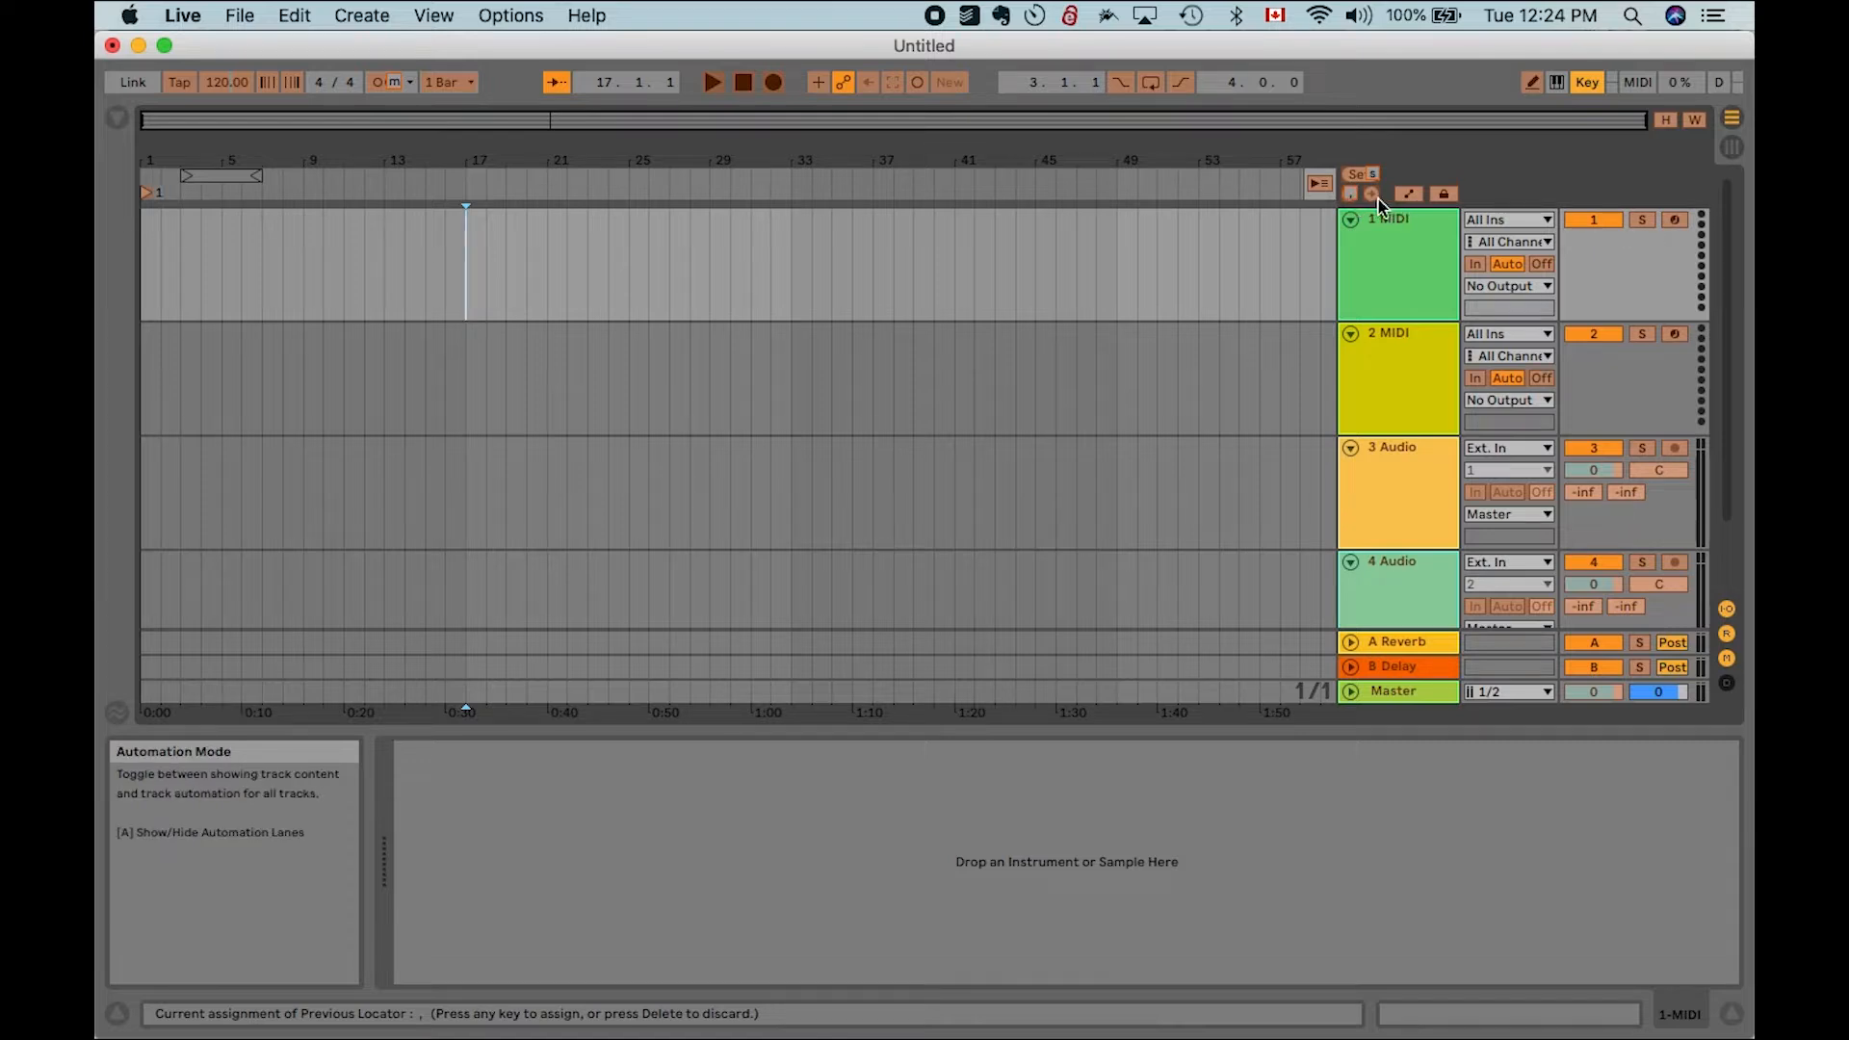
{"action": "left_click", "coordinate": [1371, 195]}
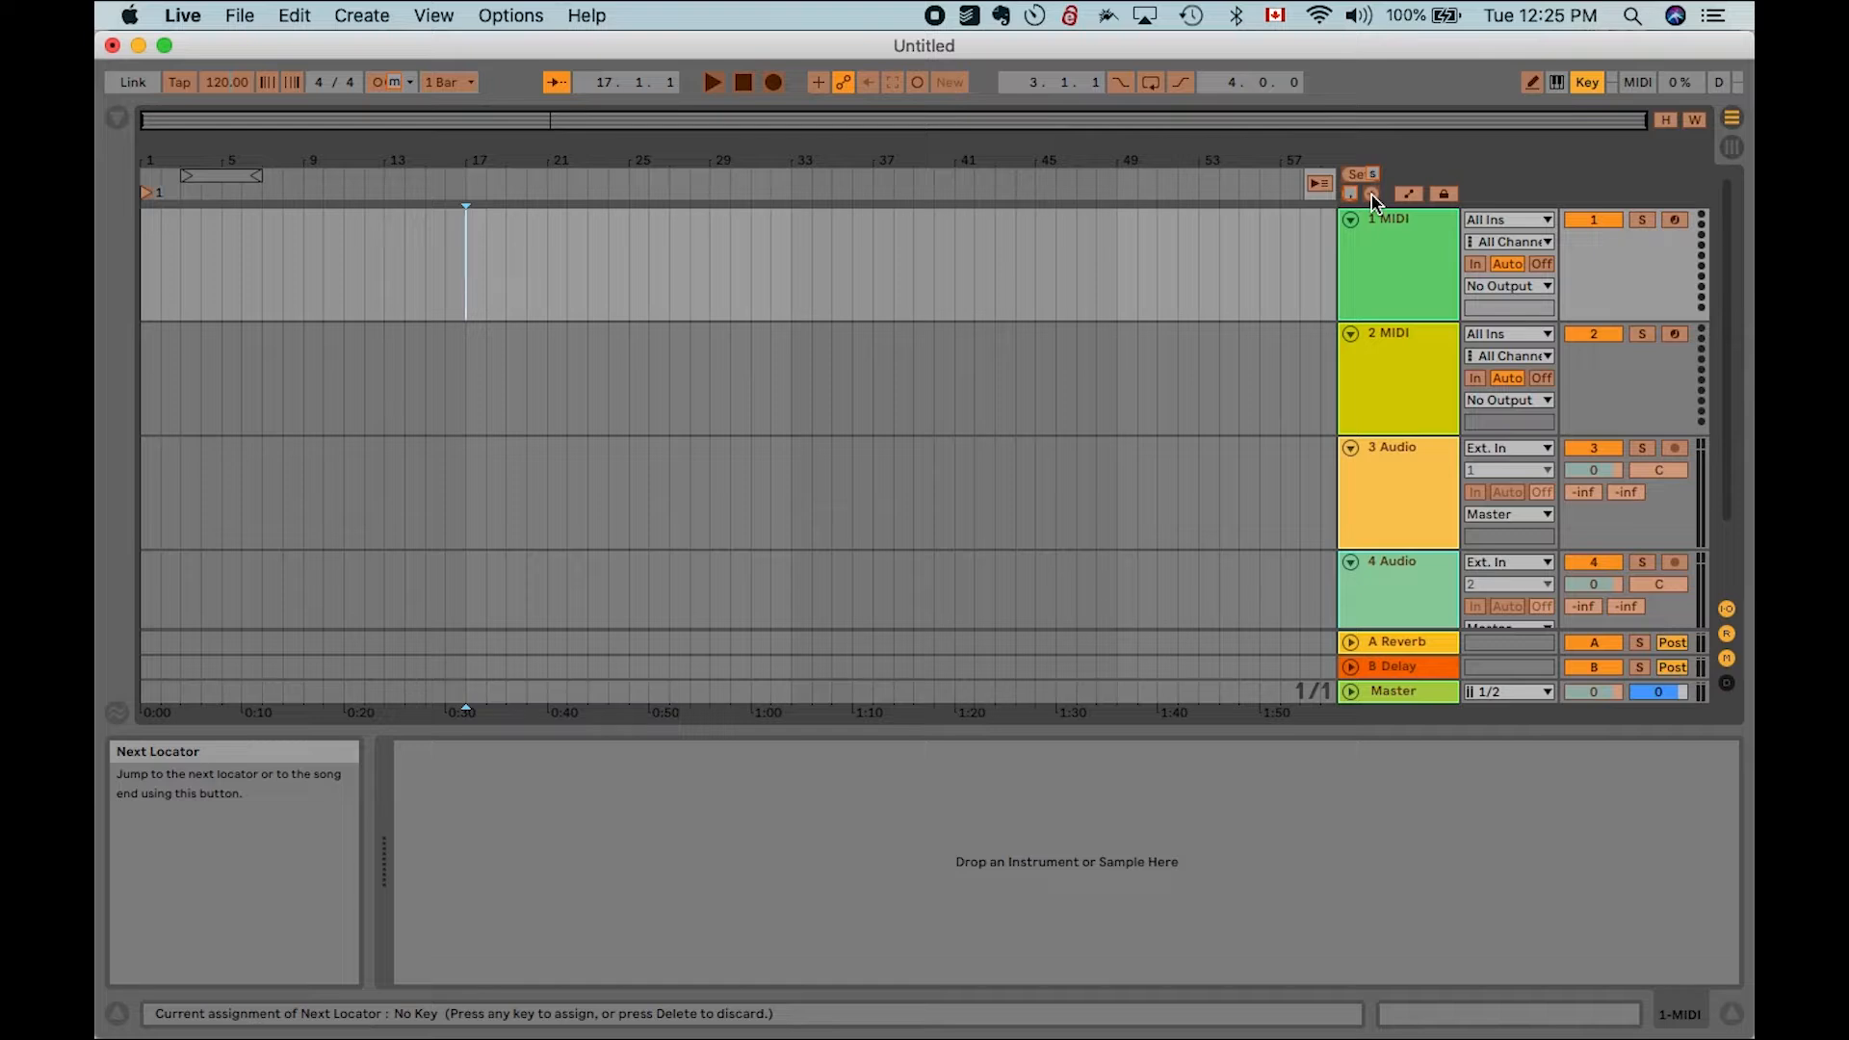
{"action": "key", "text": "period"}
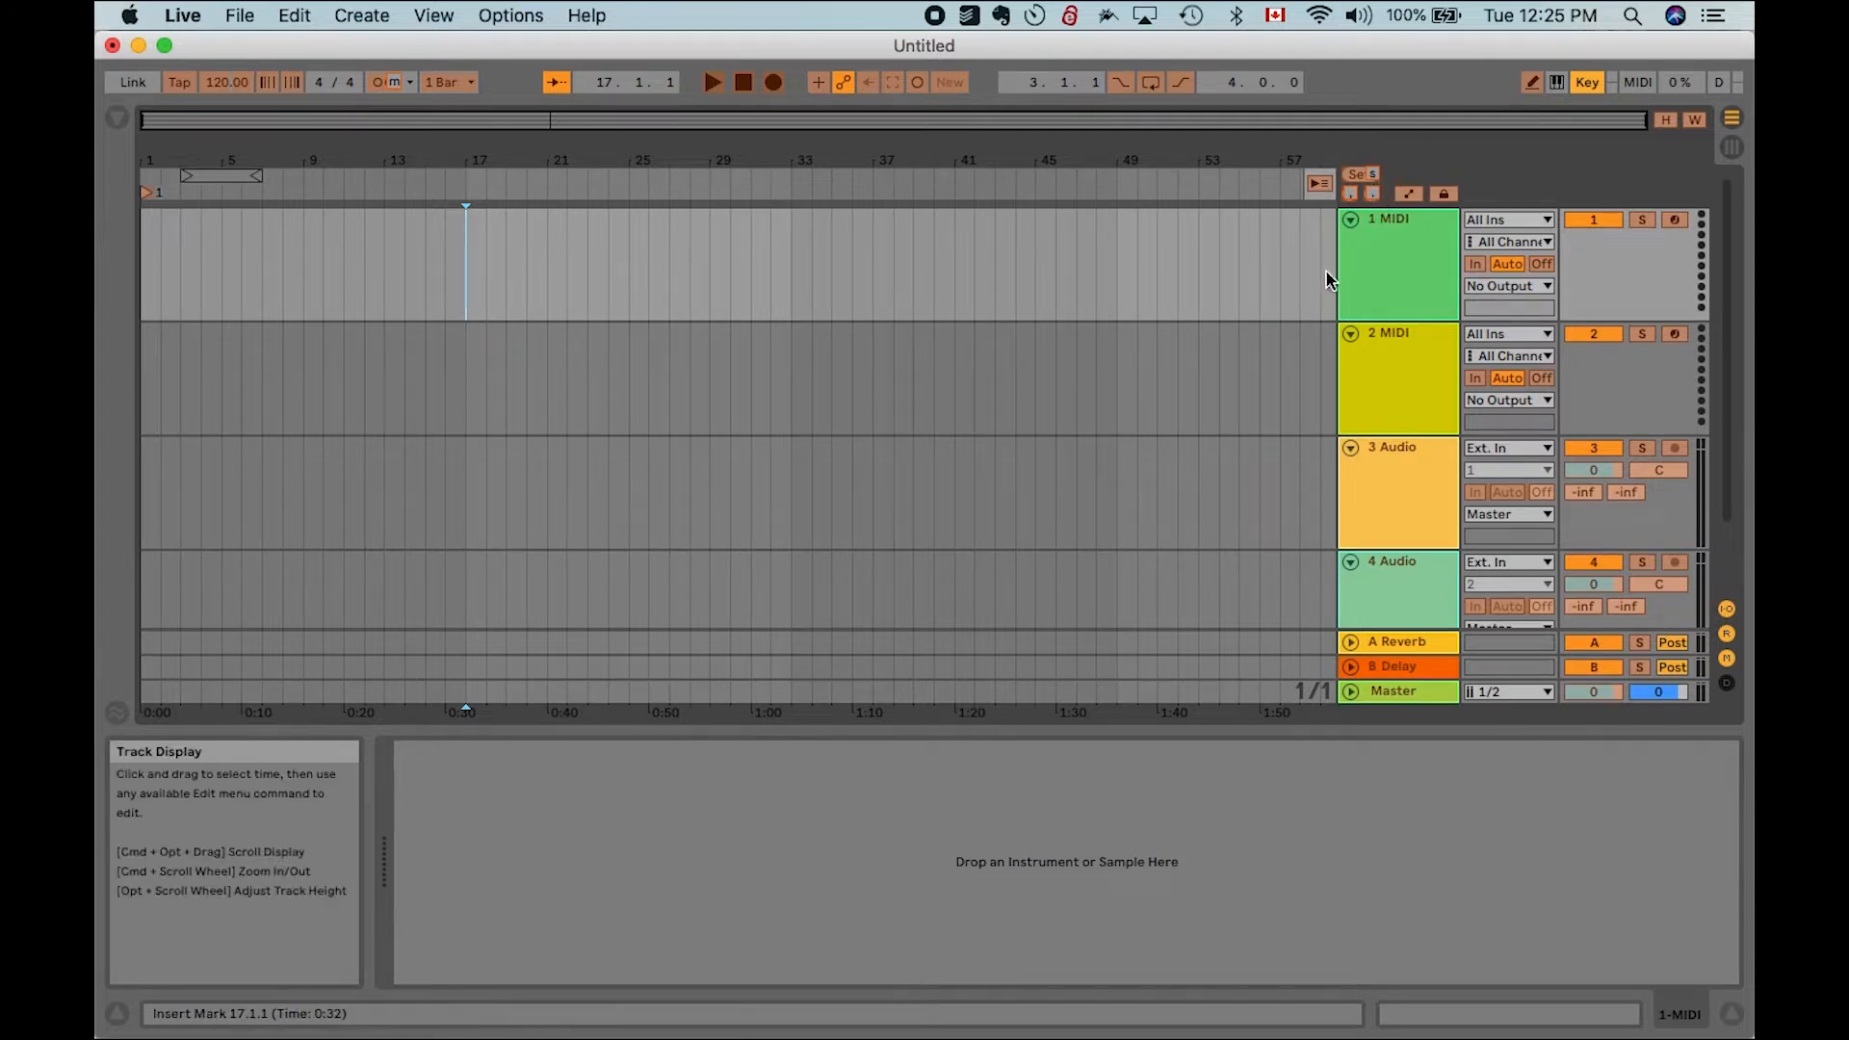
{"action": "left_click", "coordinate": [1591, 85]}
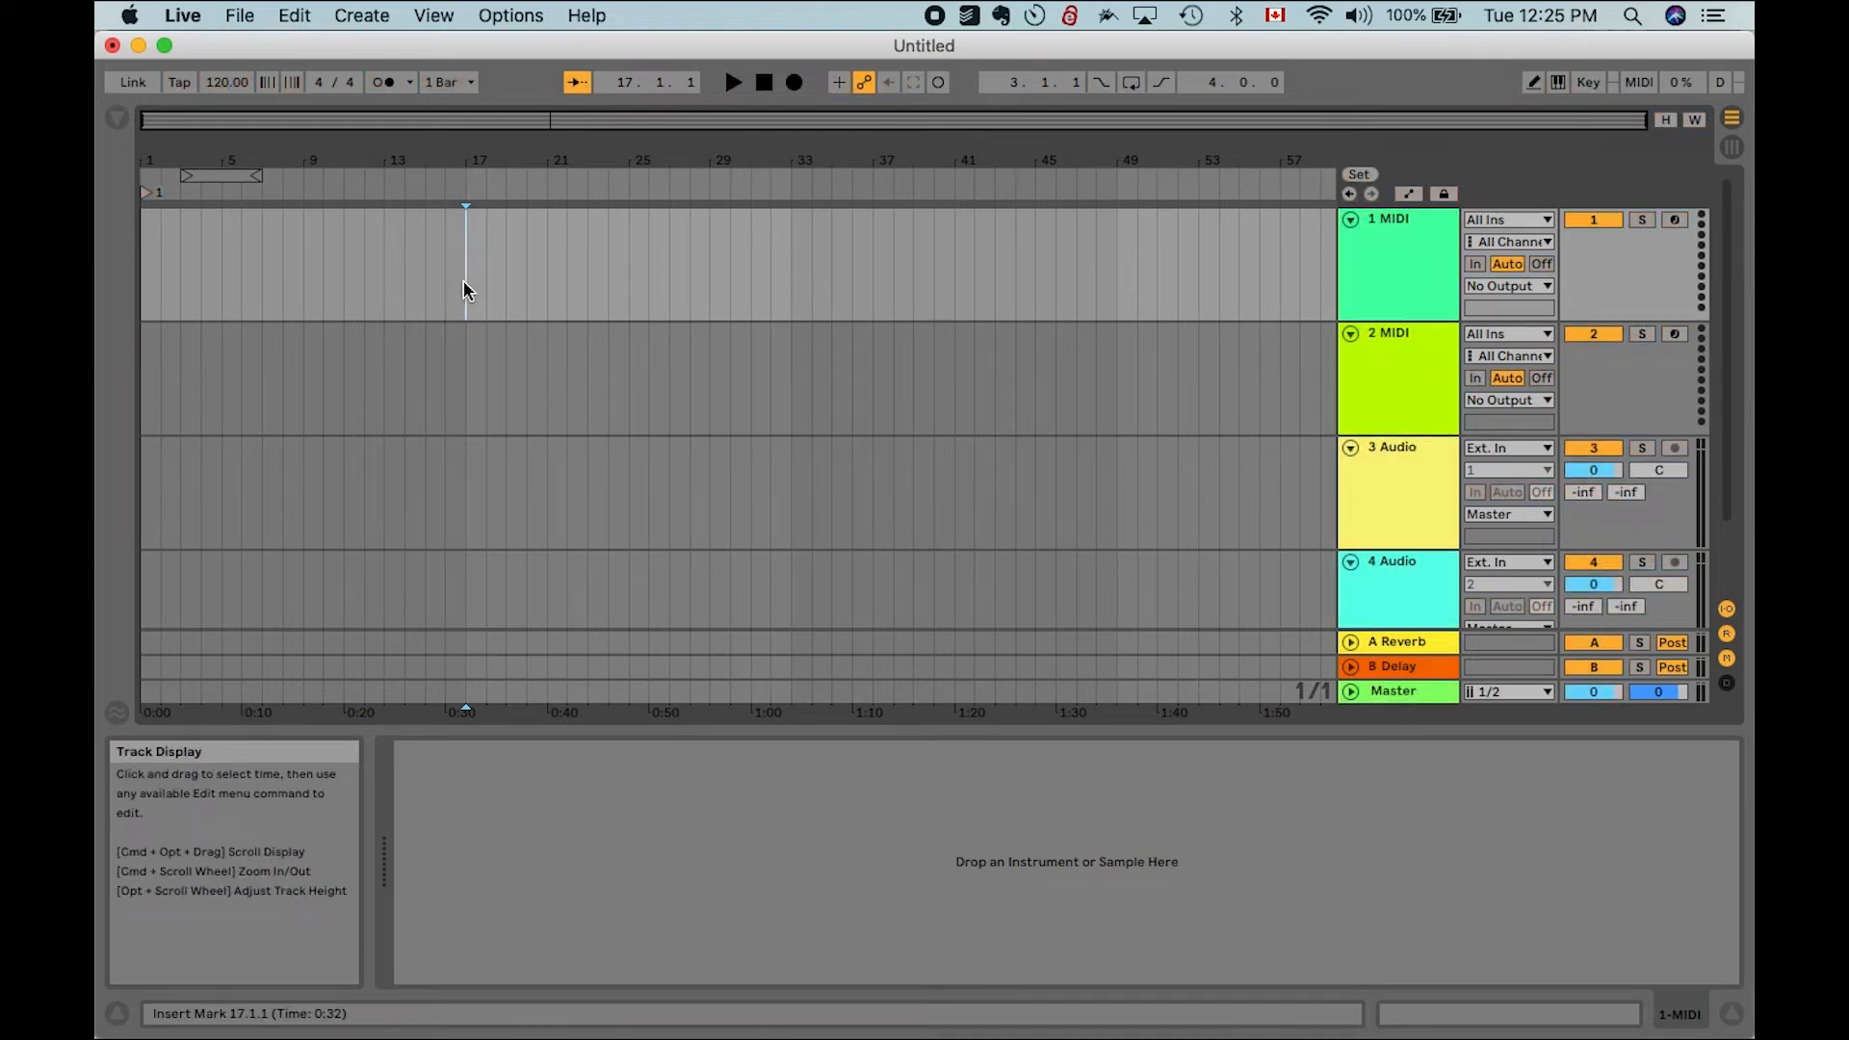
Test the mapped keys by setting a locator at bar 17 and jumping between locators, and delete that locator
{"action": "key", "text": "s"}
{"action": "key", "text": "a"}
{"action": "key", "text": "d"}
{"action": "key", "text": "a"}
{"action": "key", "text": "d"}
{"action": "key", "text": "a"}
{"action": "key", "text": "d"}
{"action": "key", "text": "a"}
{"action": "key", "text": "d"}
{"action": "key", "text": "a"}
{"action": "key", "text": "d"}
{"action": "key", "text": "a"}
{"action": "key", "text": "d"}
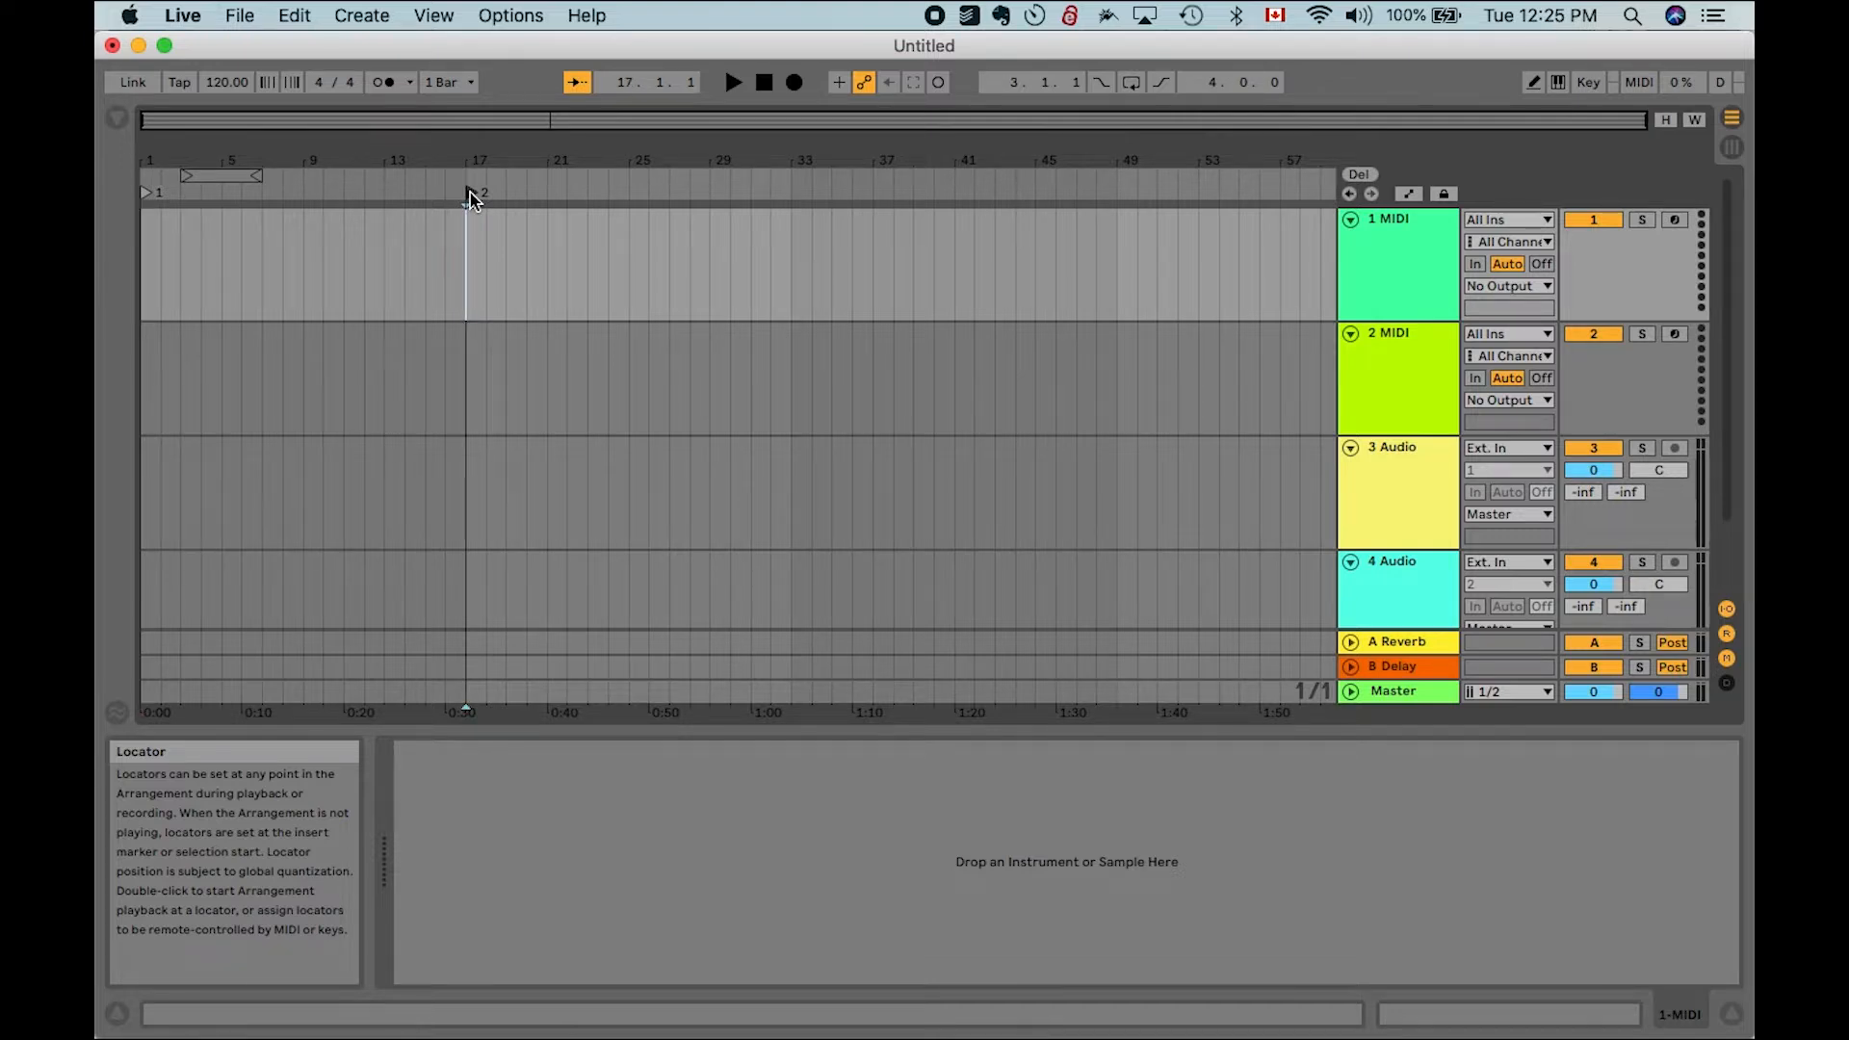
{"action": "key", "text": "Delete"}
Turn on the metronome and rename the locator at bar 1 to "Glorious"
{"action": "left_click", "coordinate": [385, 83]}
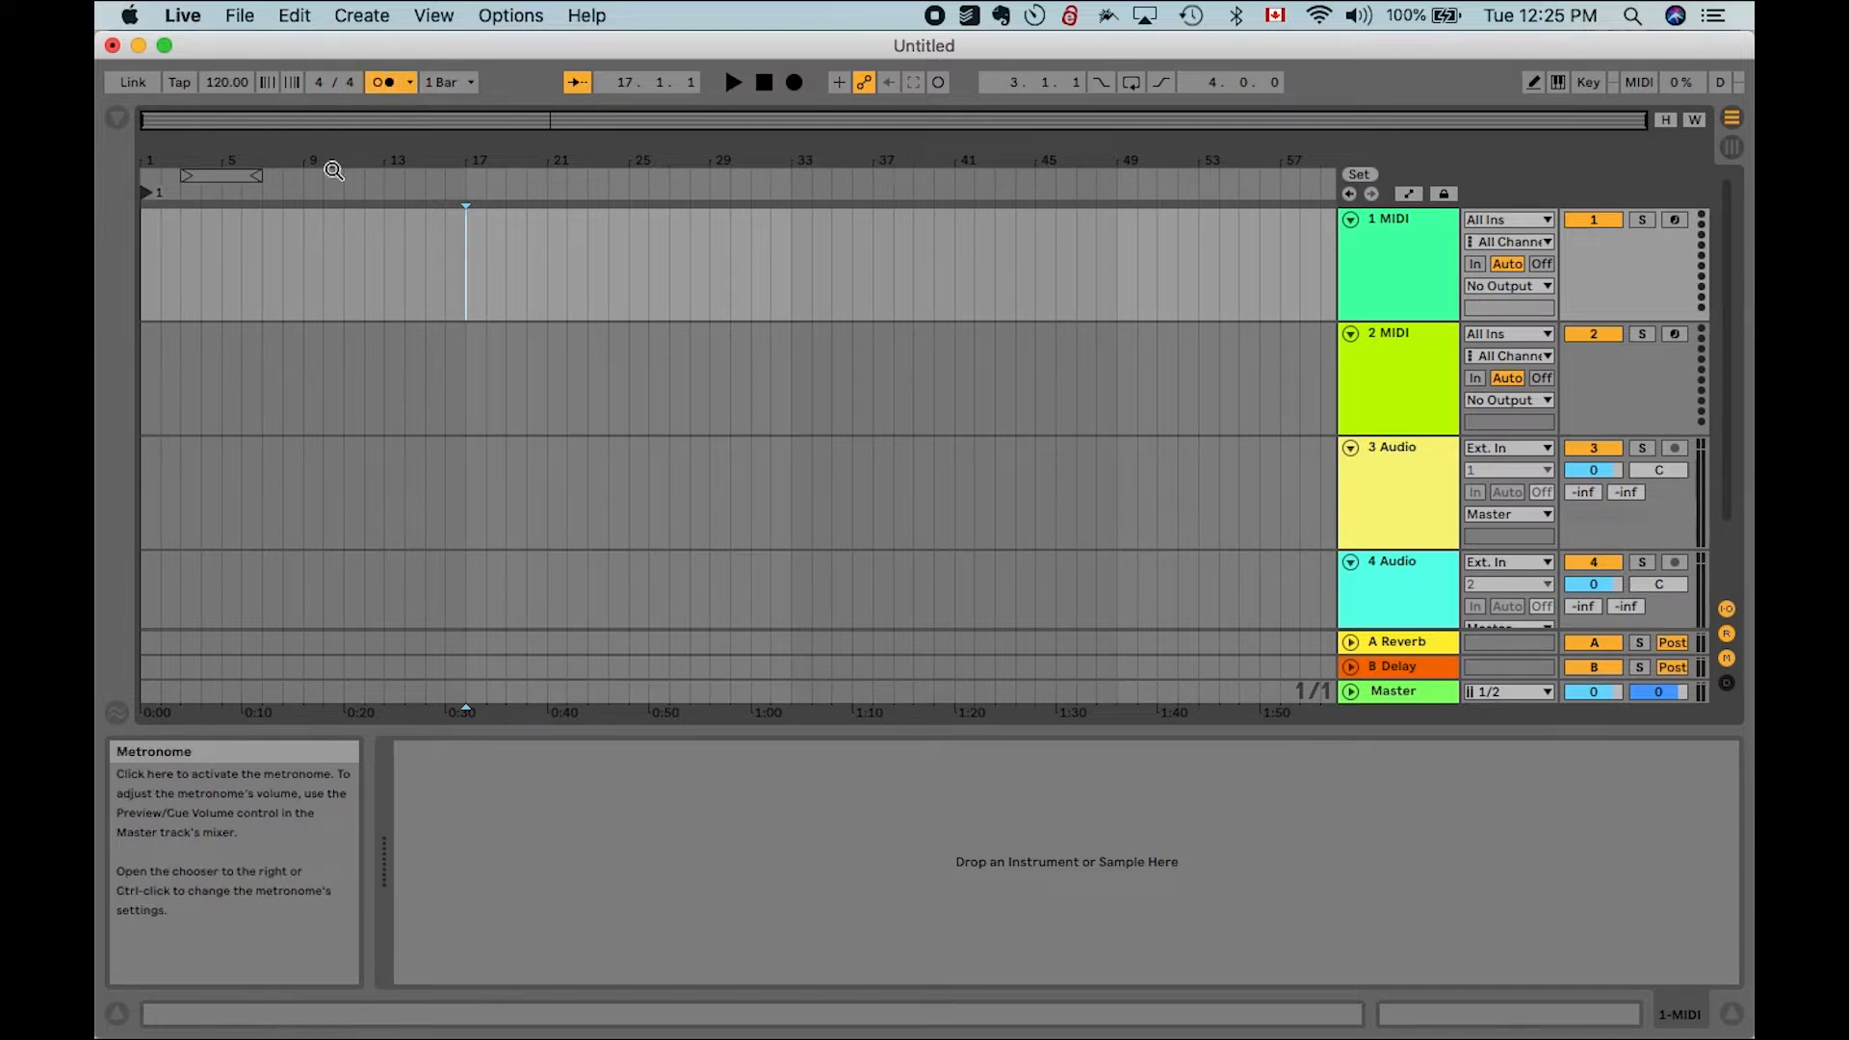
{"action": "left_click", "coordinate": [147, 199]}
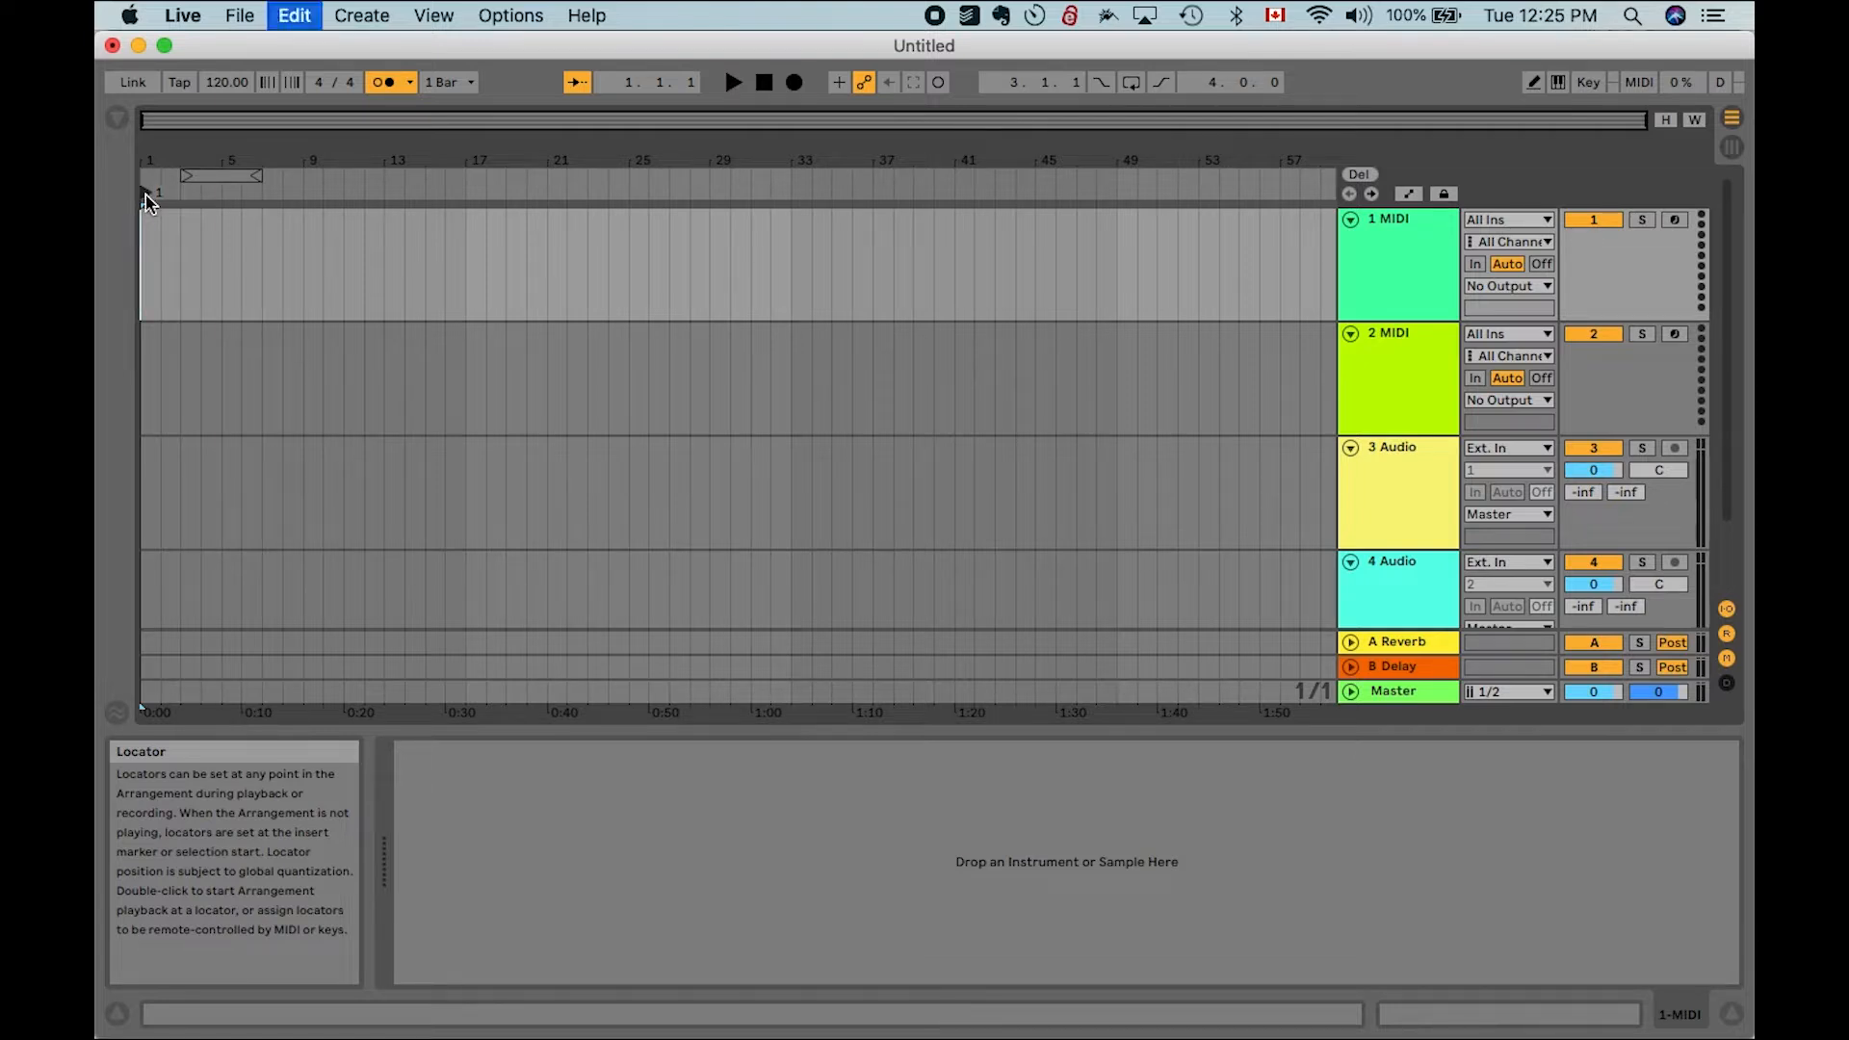
{"action": "key", "text": "super+r"}
{"action": "type", "text": "Glorious"}
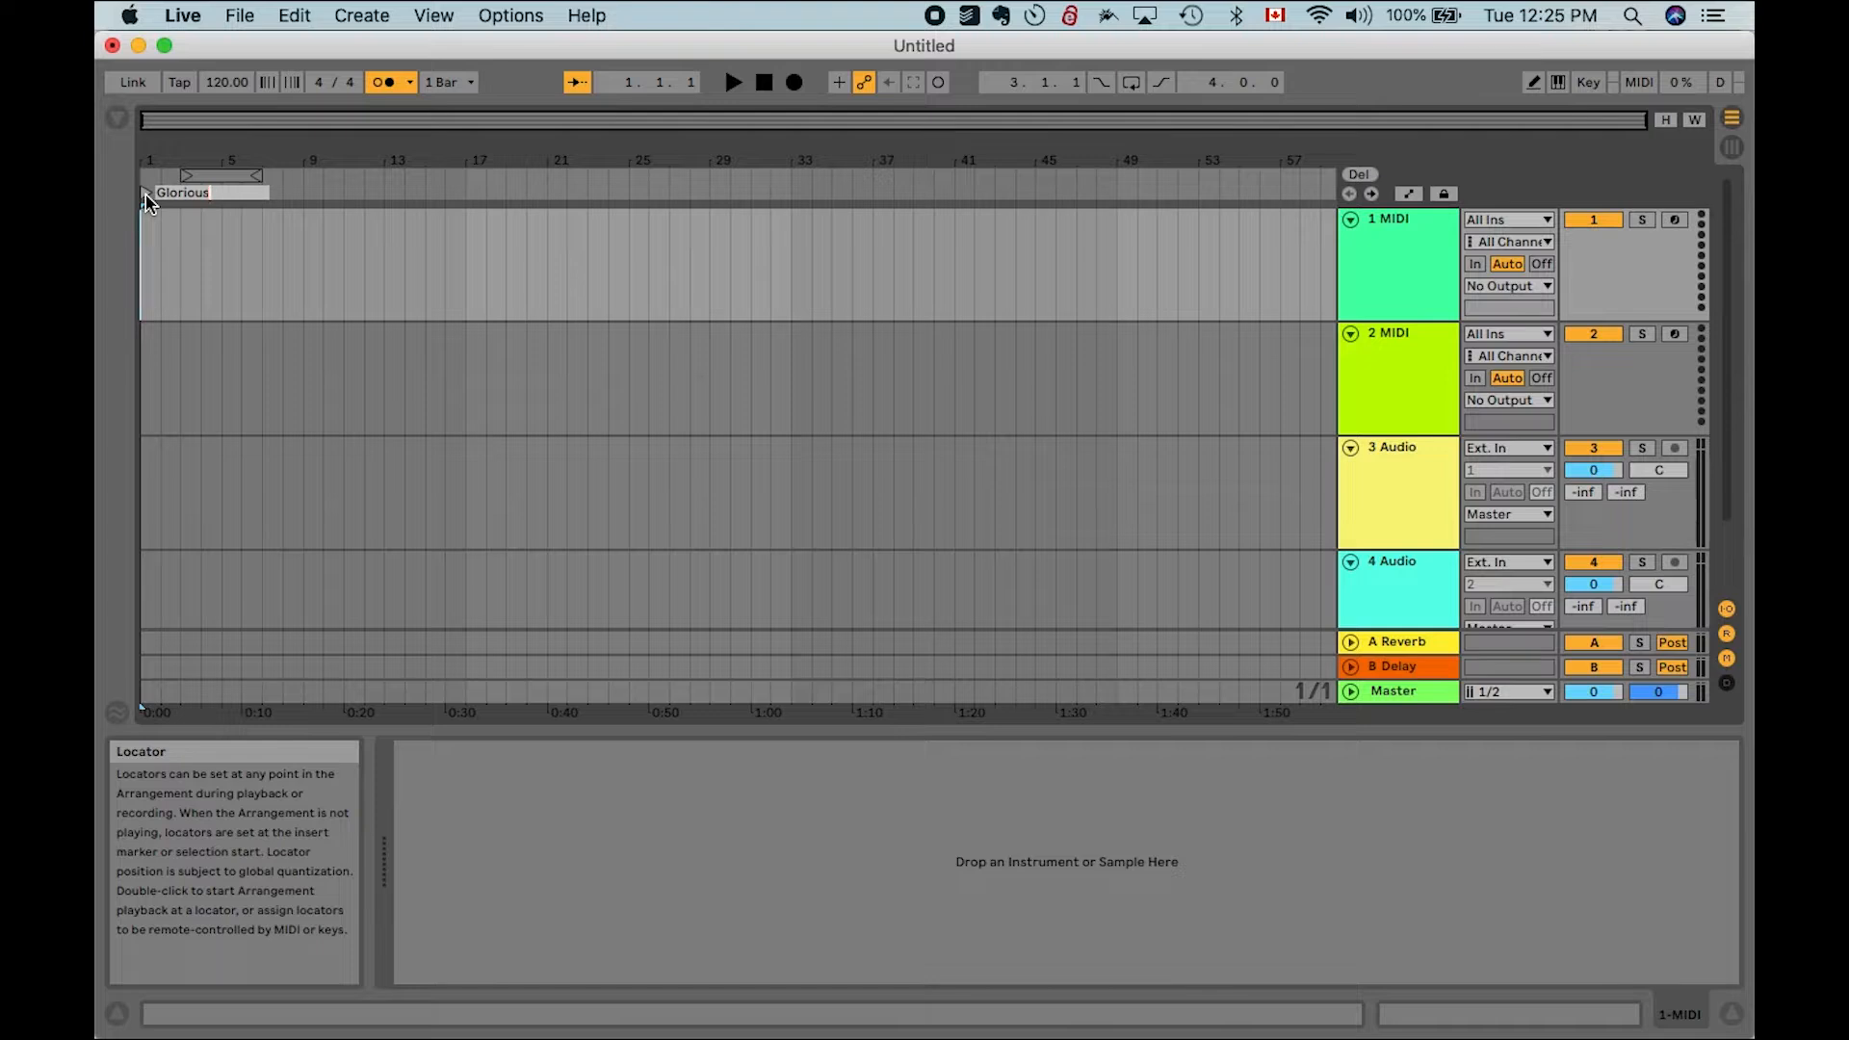
{"action": "key", "text": "Return"}
{"action": "left_click", "coordinate": [1351, 694]}
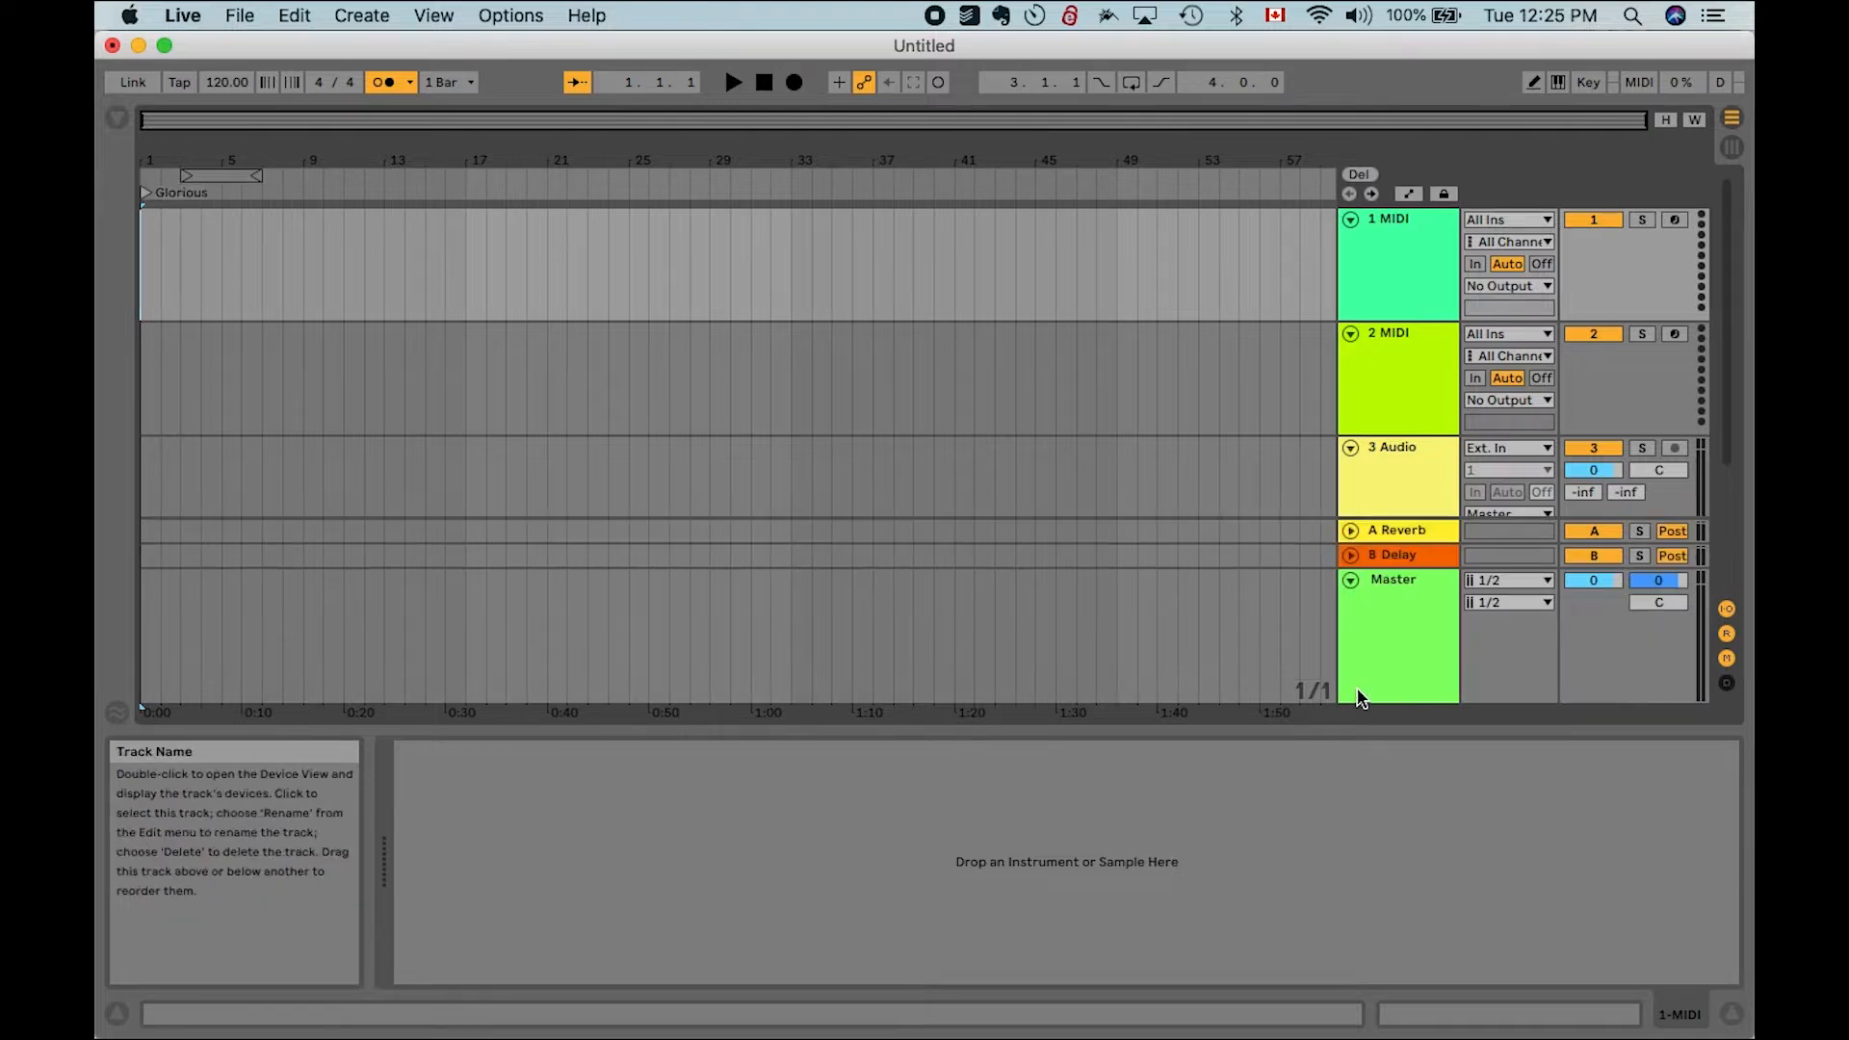
{"action": "left_click", "coordinate": [1349, 581]}
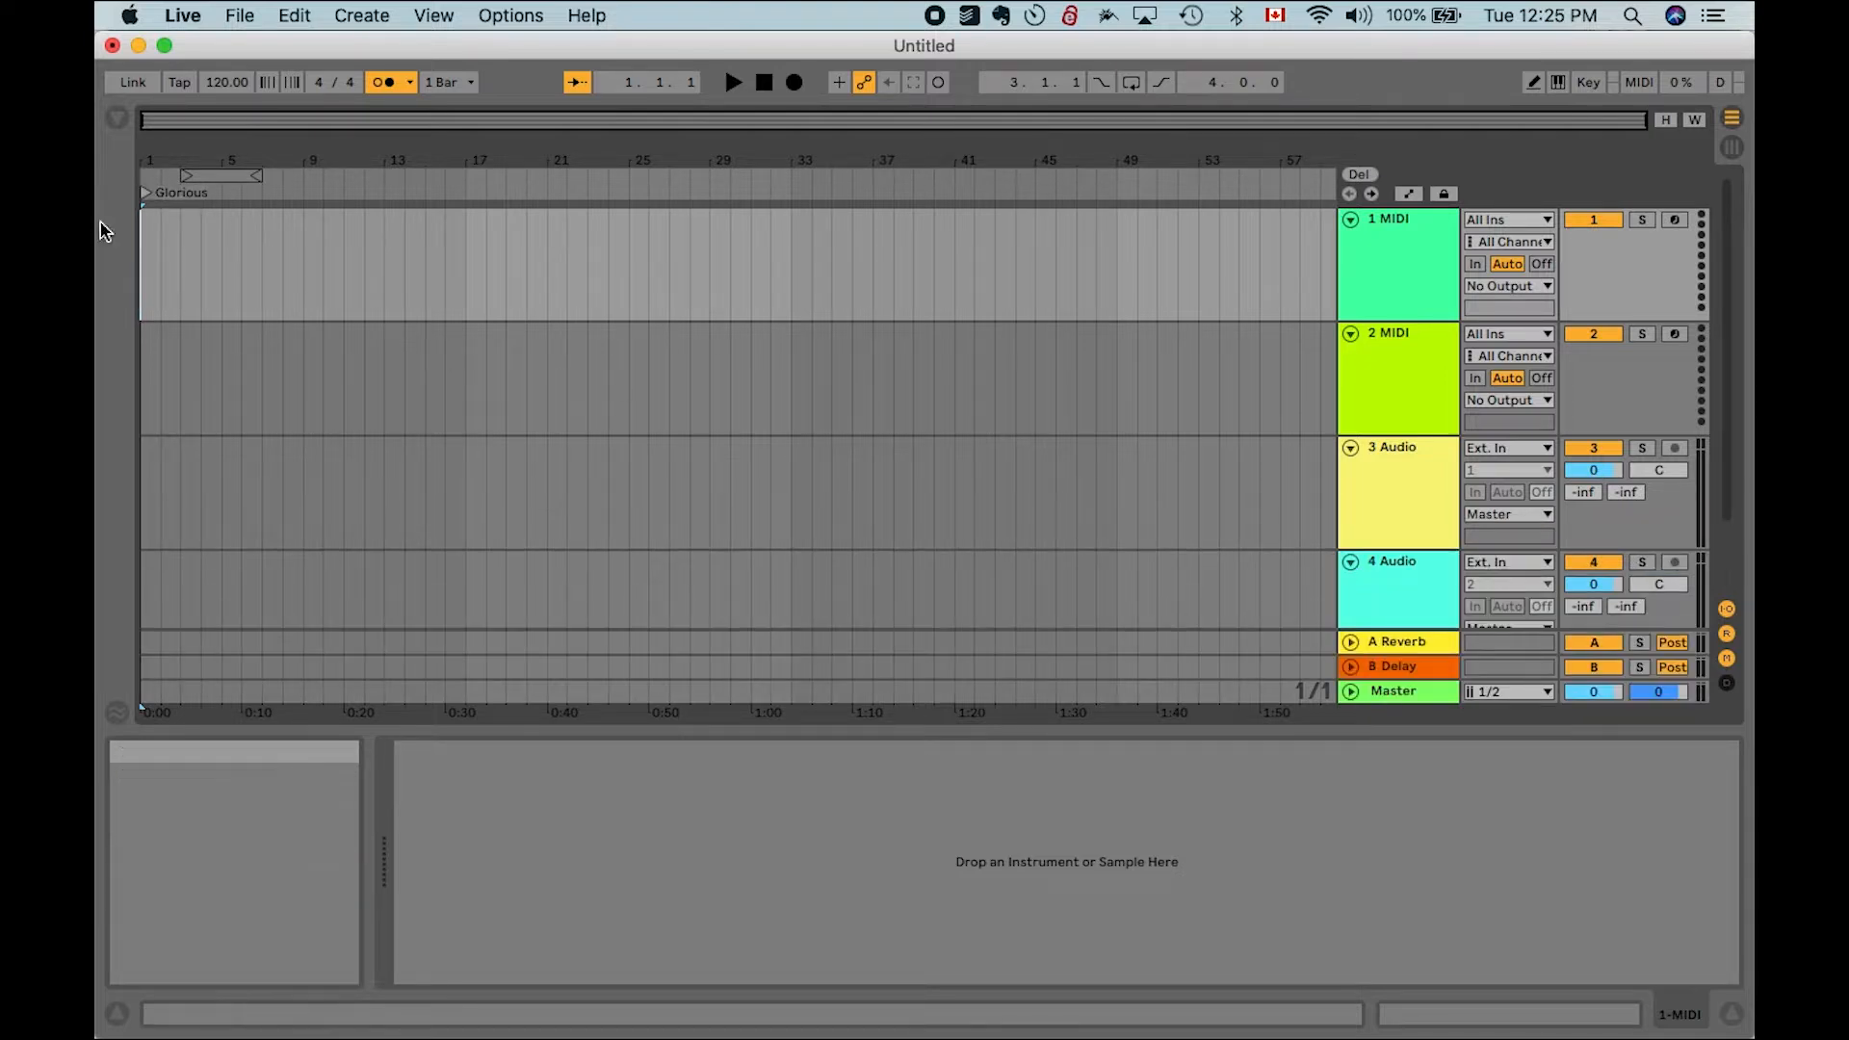
{"action": "right_click", "coordinate": [145, 193]}
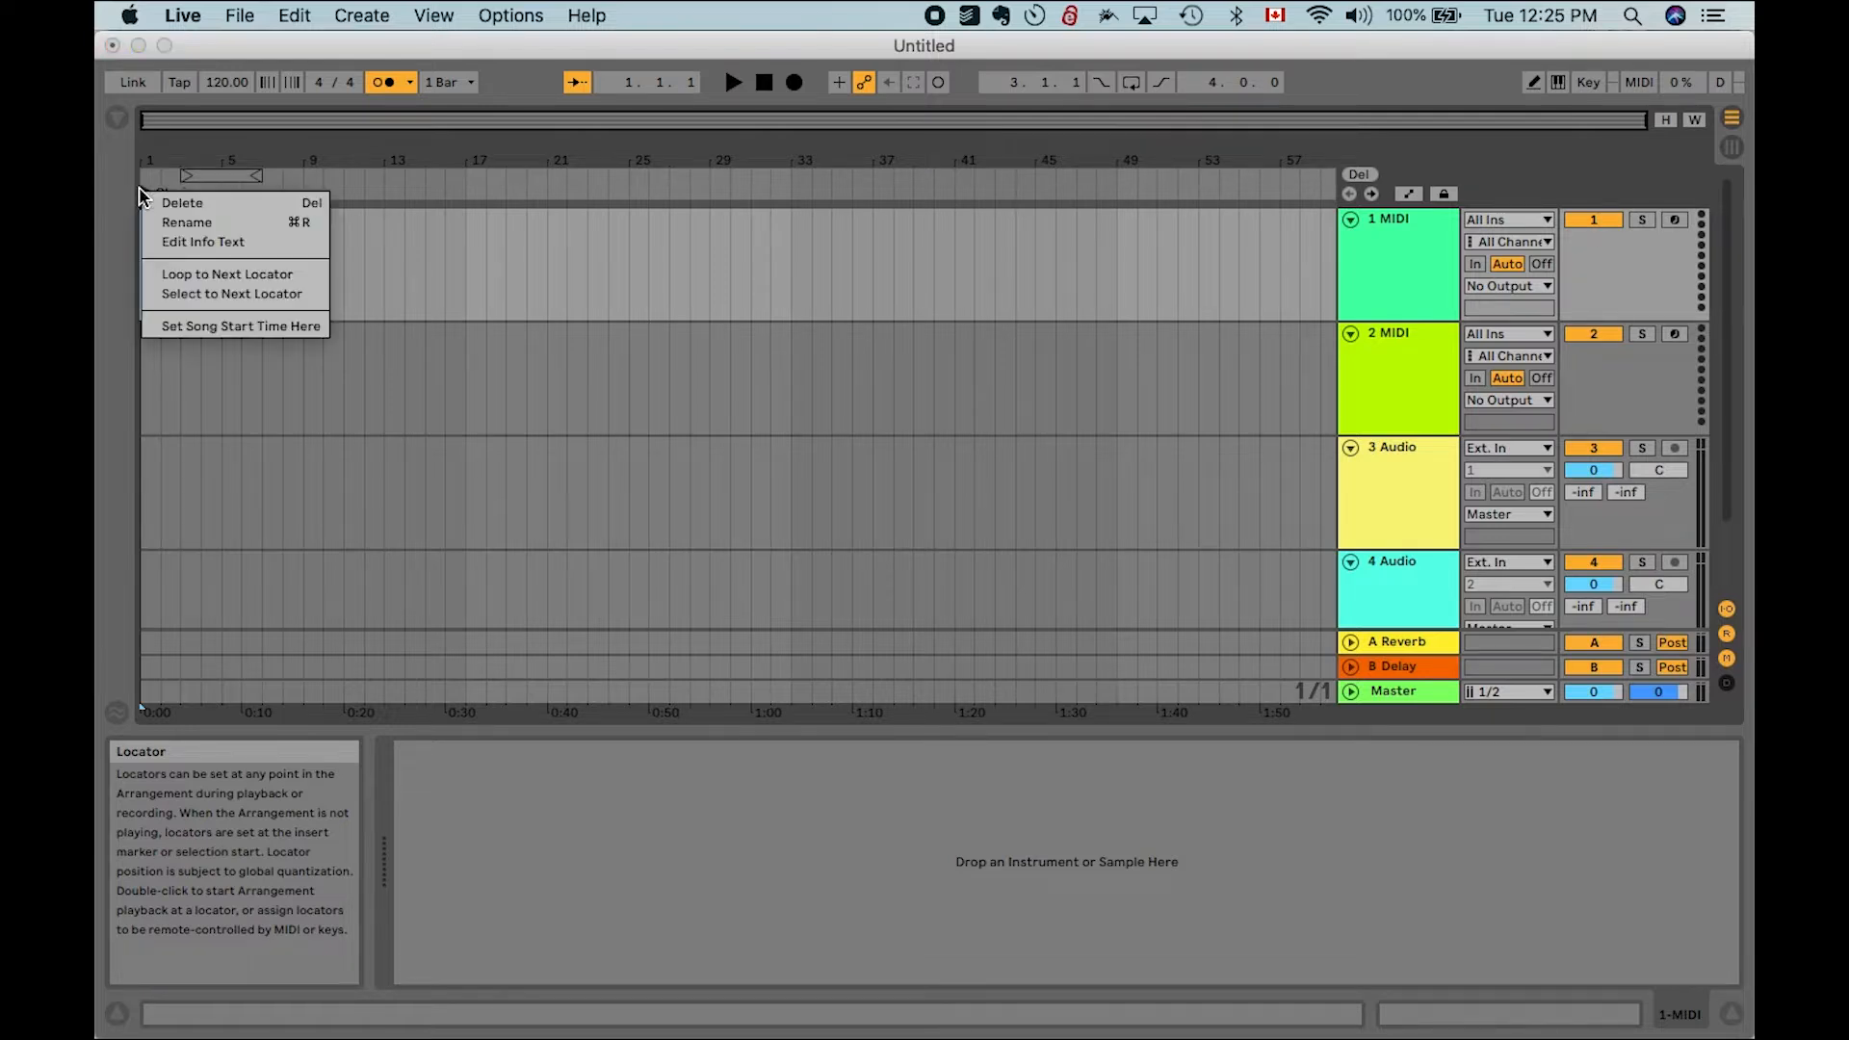
{"action": "left_click", "coordinate": [172, 228]}
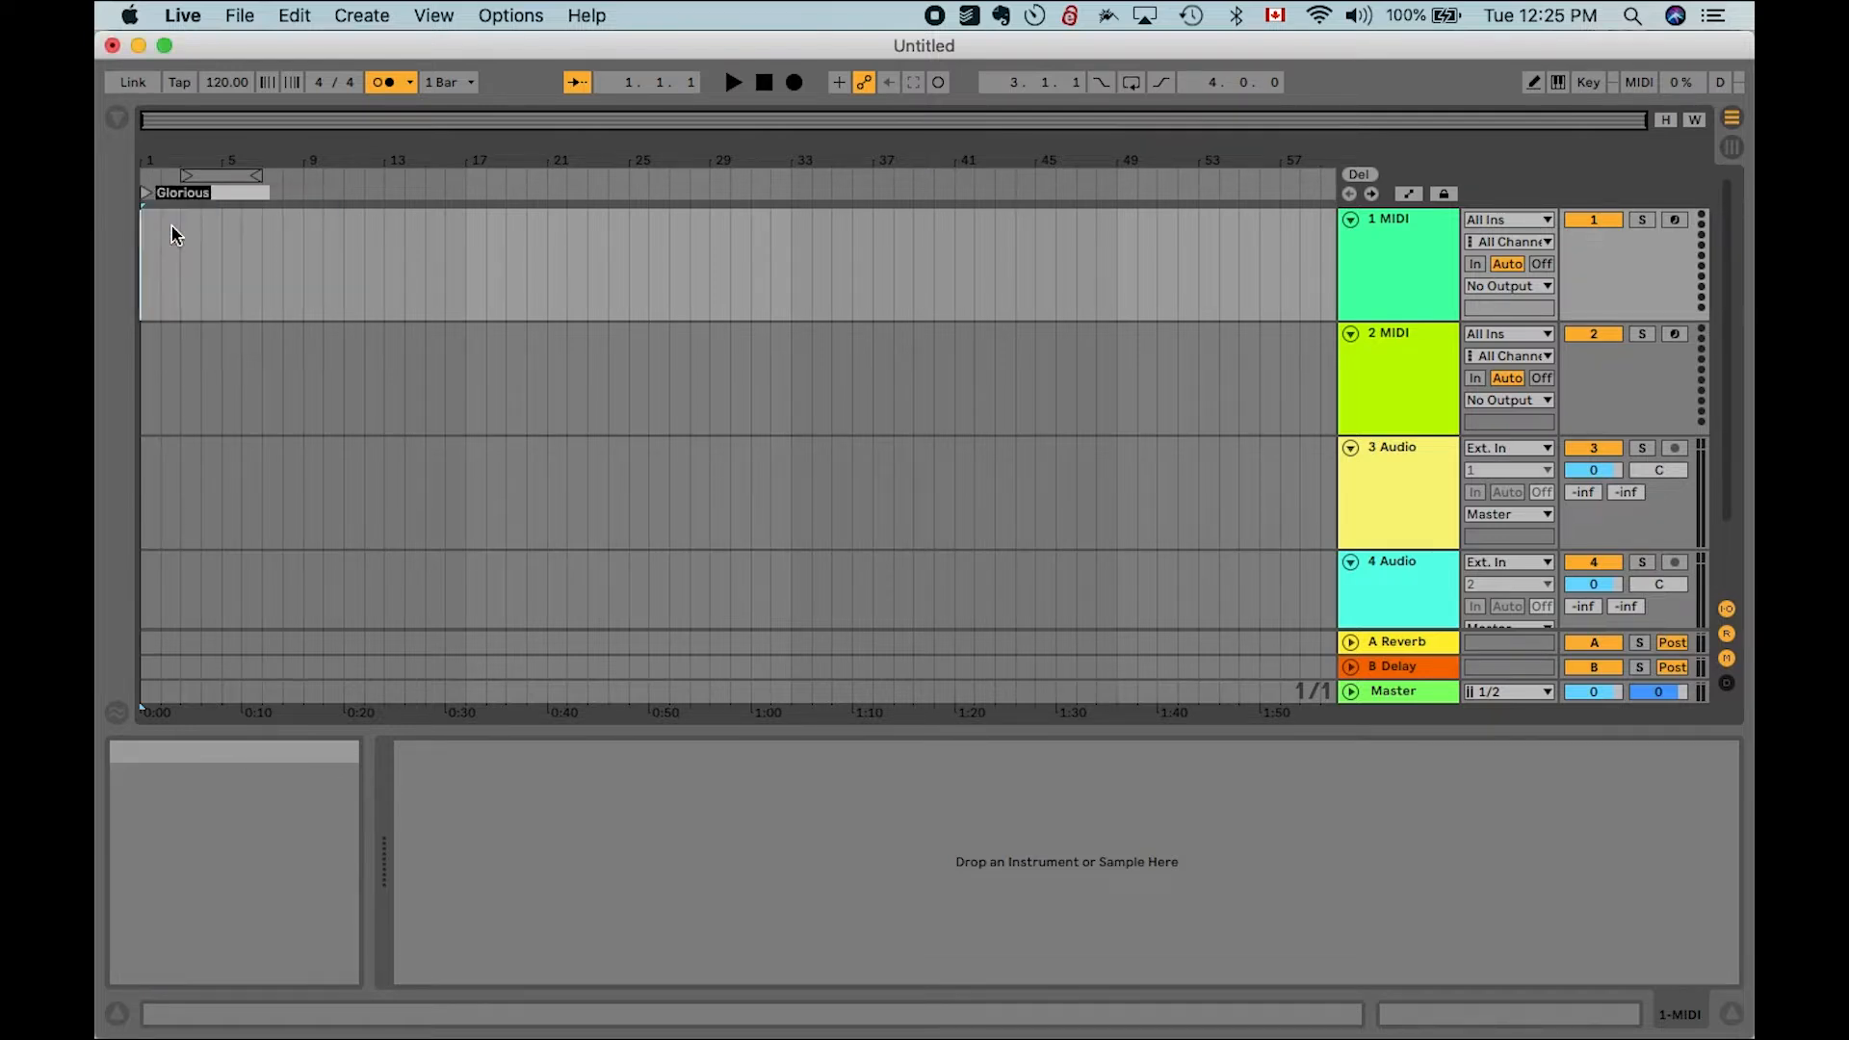
{"action": "double_click", "coordinate": [171, 229]}
{"action": "left_click", "coordinate": [143, 195]}
{"action": "left_click", "coordinate": [173, 219]}
{"action": "key", "text": "Delete"}
{"action": "left_click", "coordinate": [145, 219]}
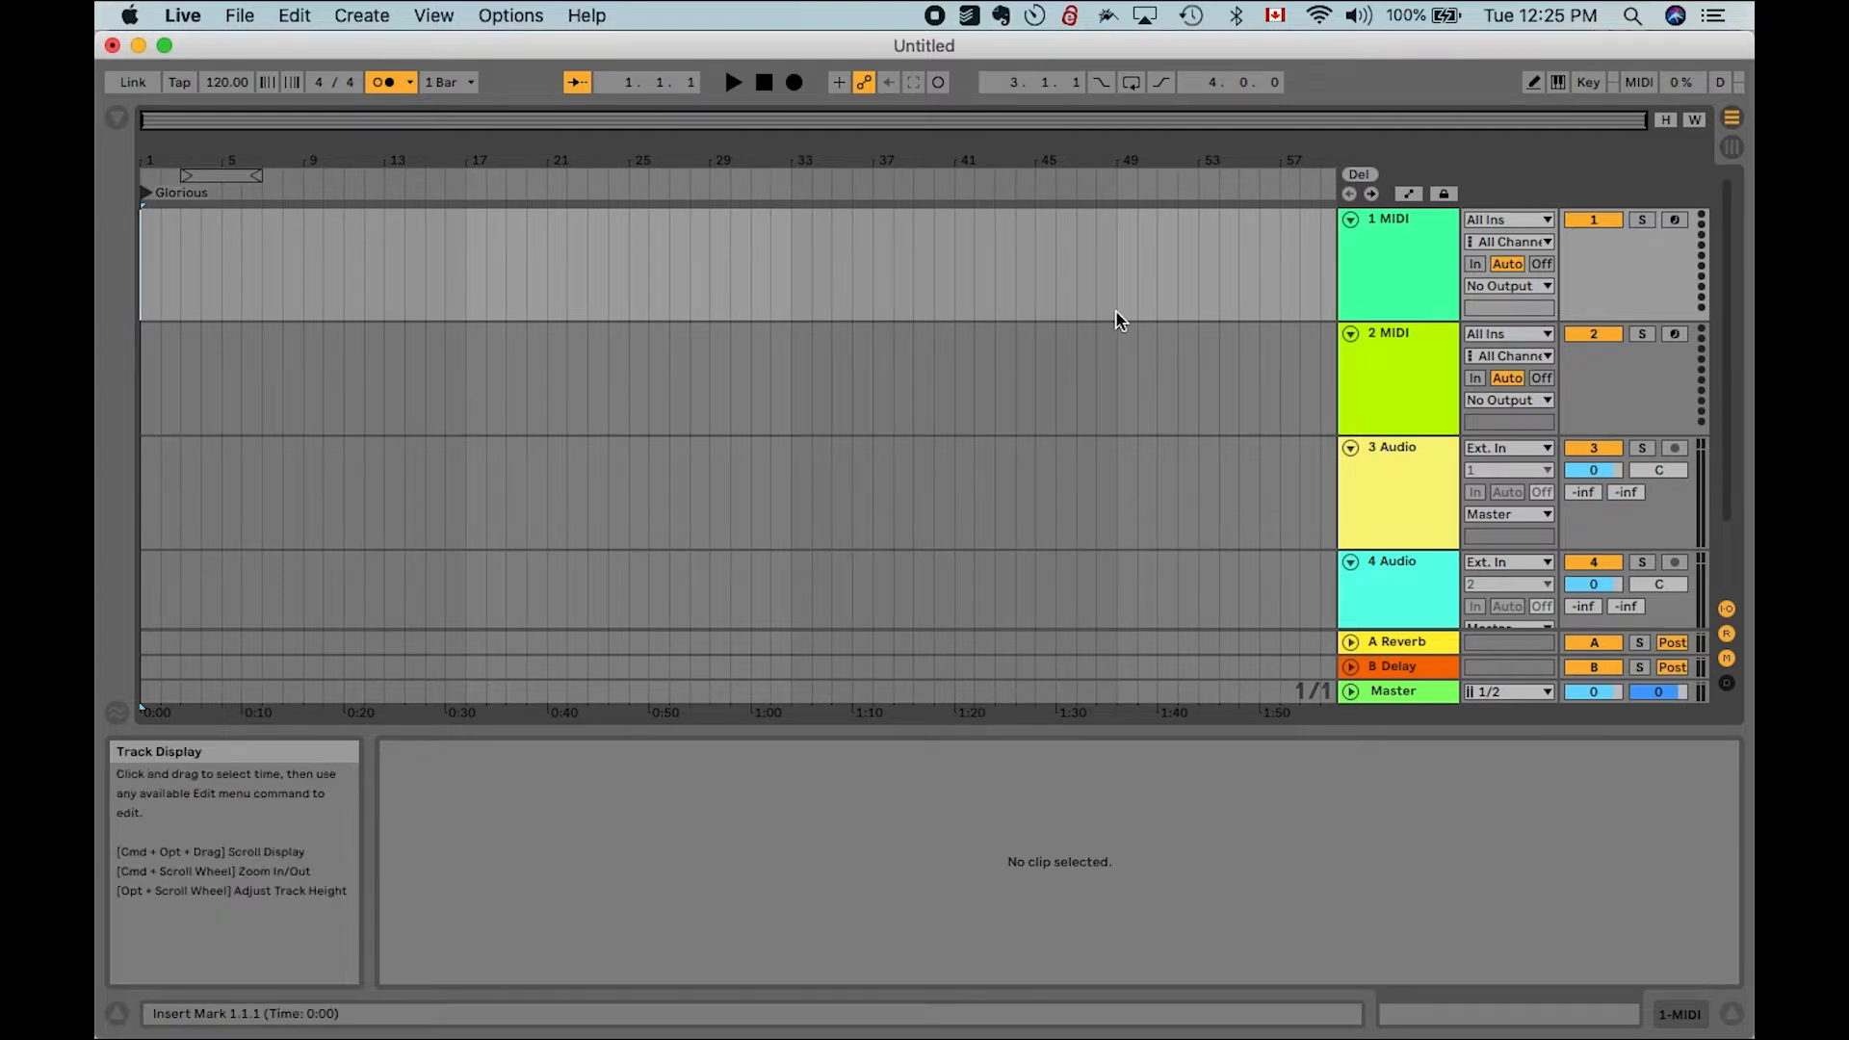
Rename the third track, an audio track, to "Pads" and the fourth to "Loops"
{"action": "scroll", "coordinate": [1115, 318], "scroll_direction": "down", "scroll_amount": 3}
{"action": "left_click", "coordinate": [1397, 366]}
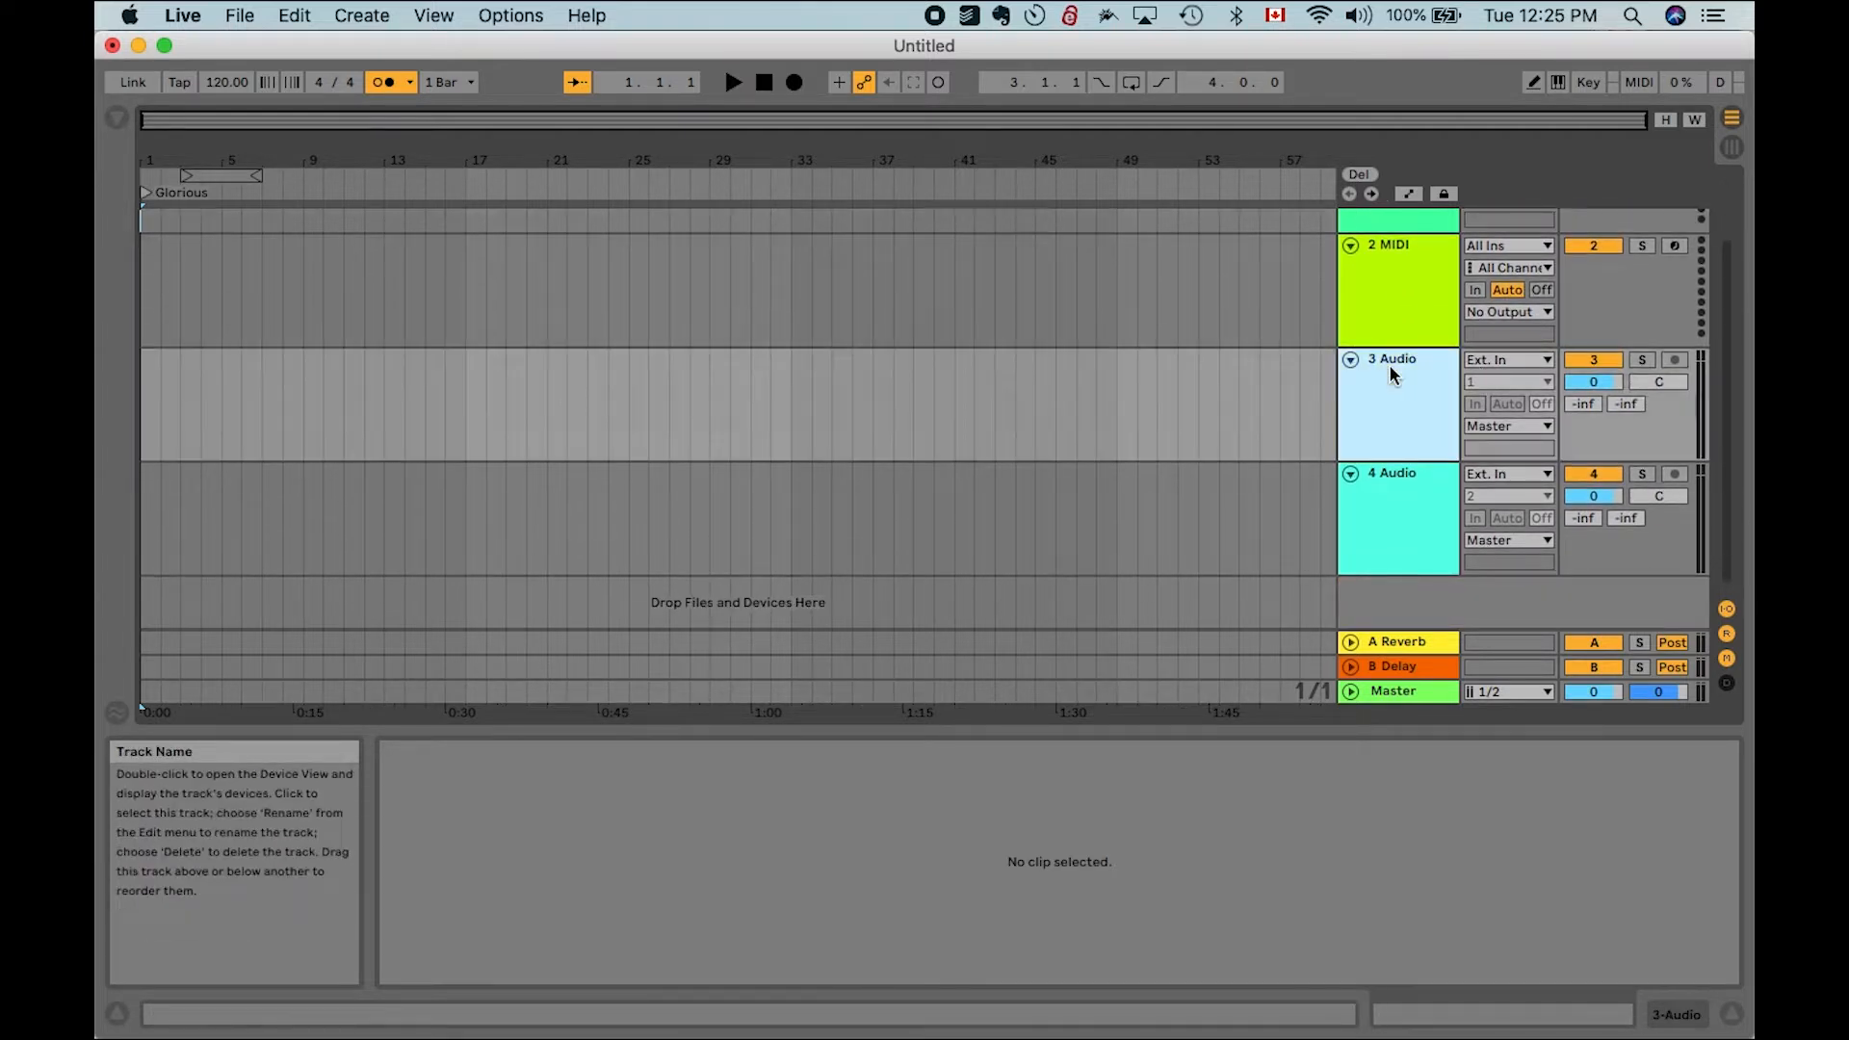
{"action": "left_click", "coordinate": [1407, 474]}
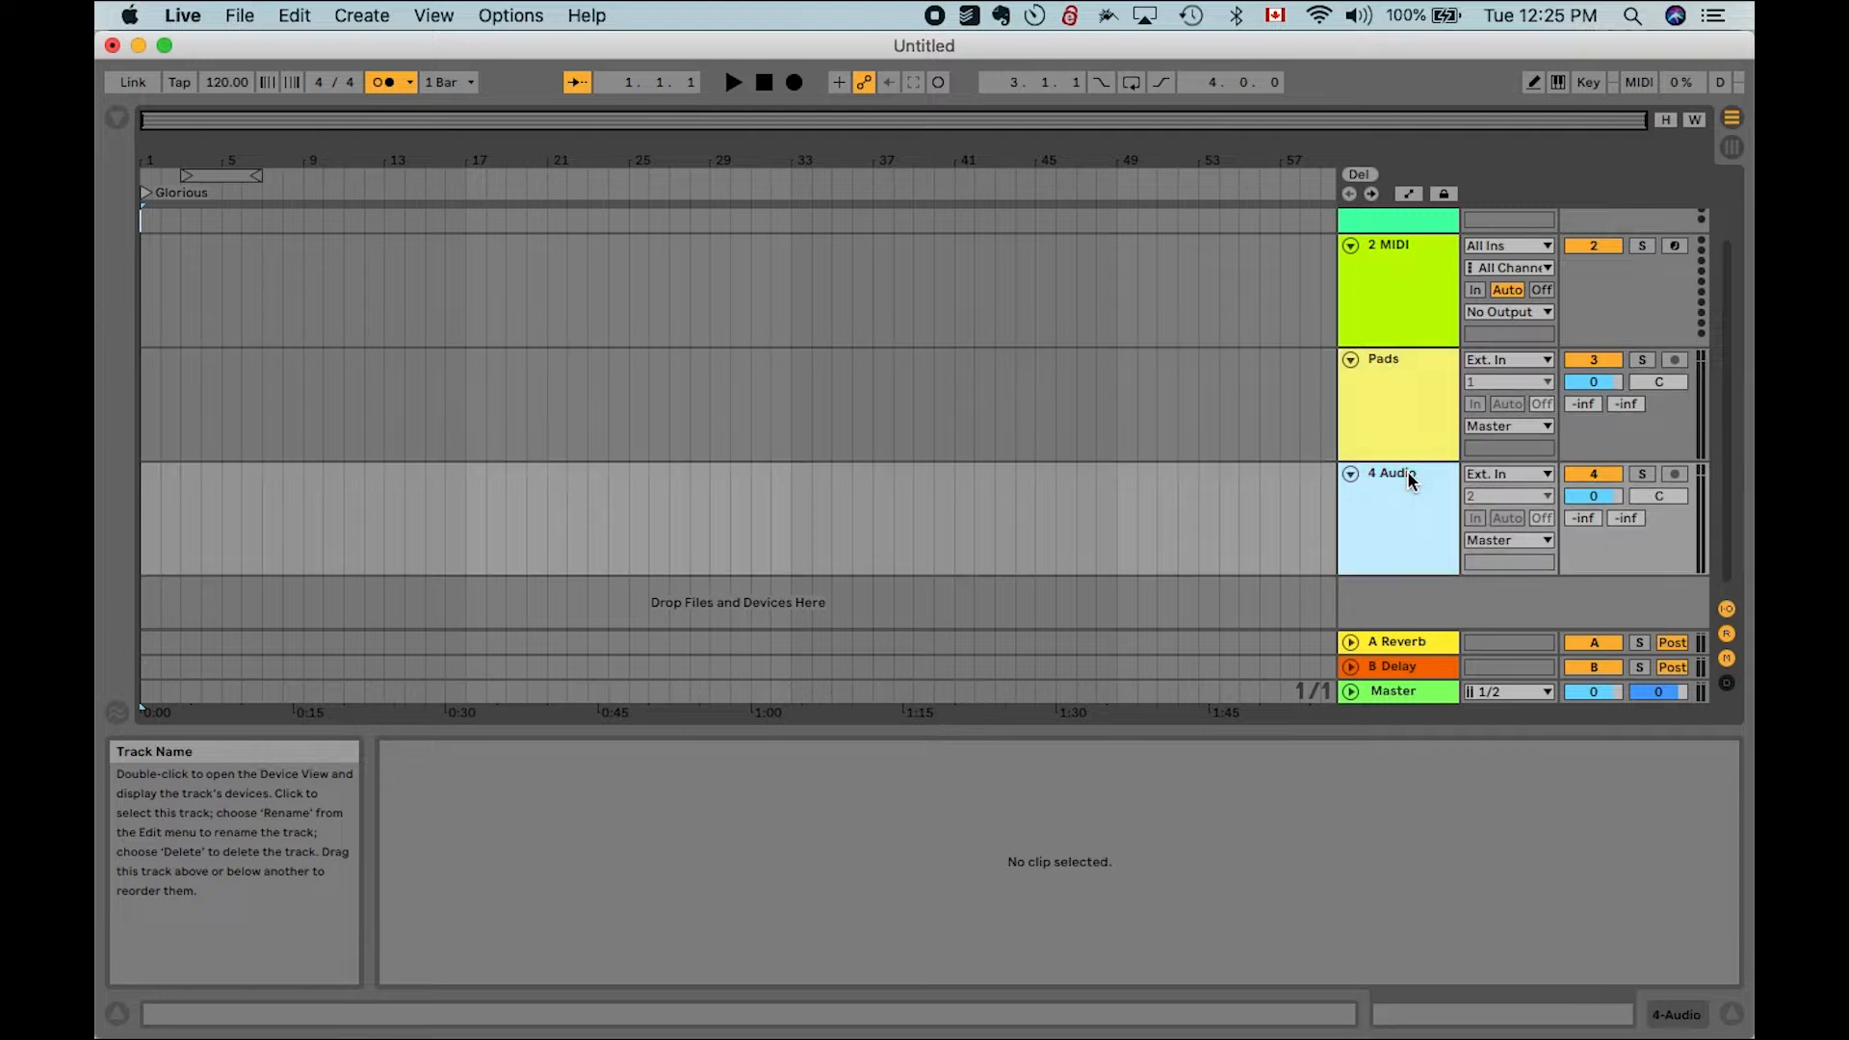
{"action": "key", "text": "super+r"}
{"action": "type", "text": "L"}
{"action": "key", "text": "Return"}
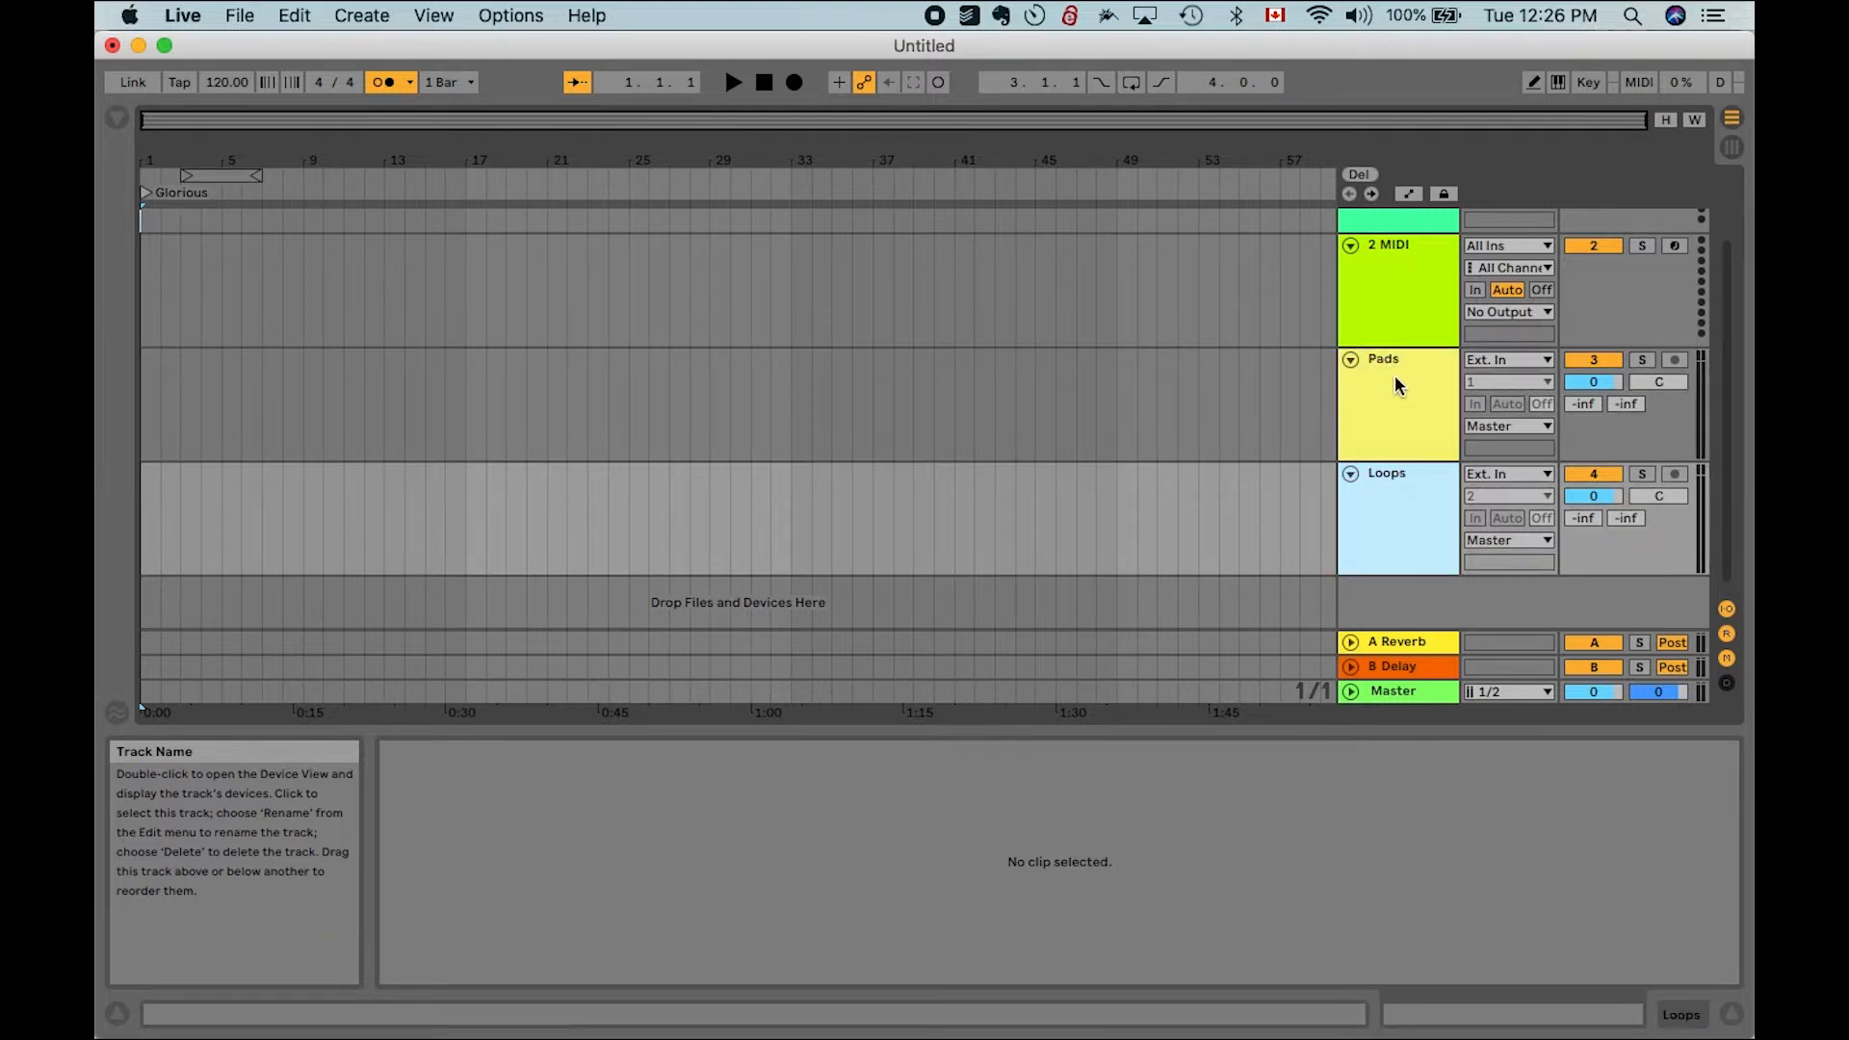
{"action": "scroll", "coordinate": [929, 327], "scroll_direction": "up", "scroll_amount": 2}
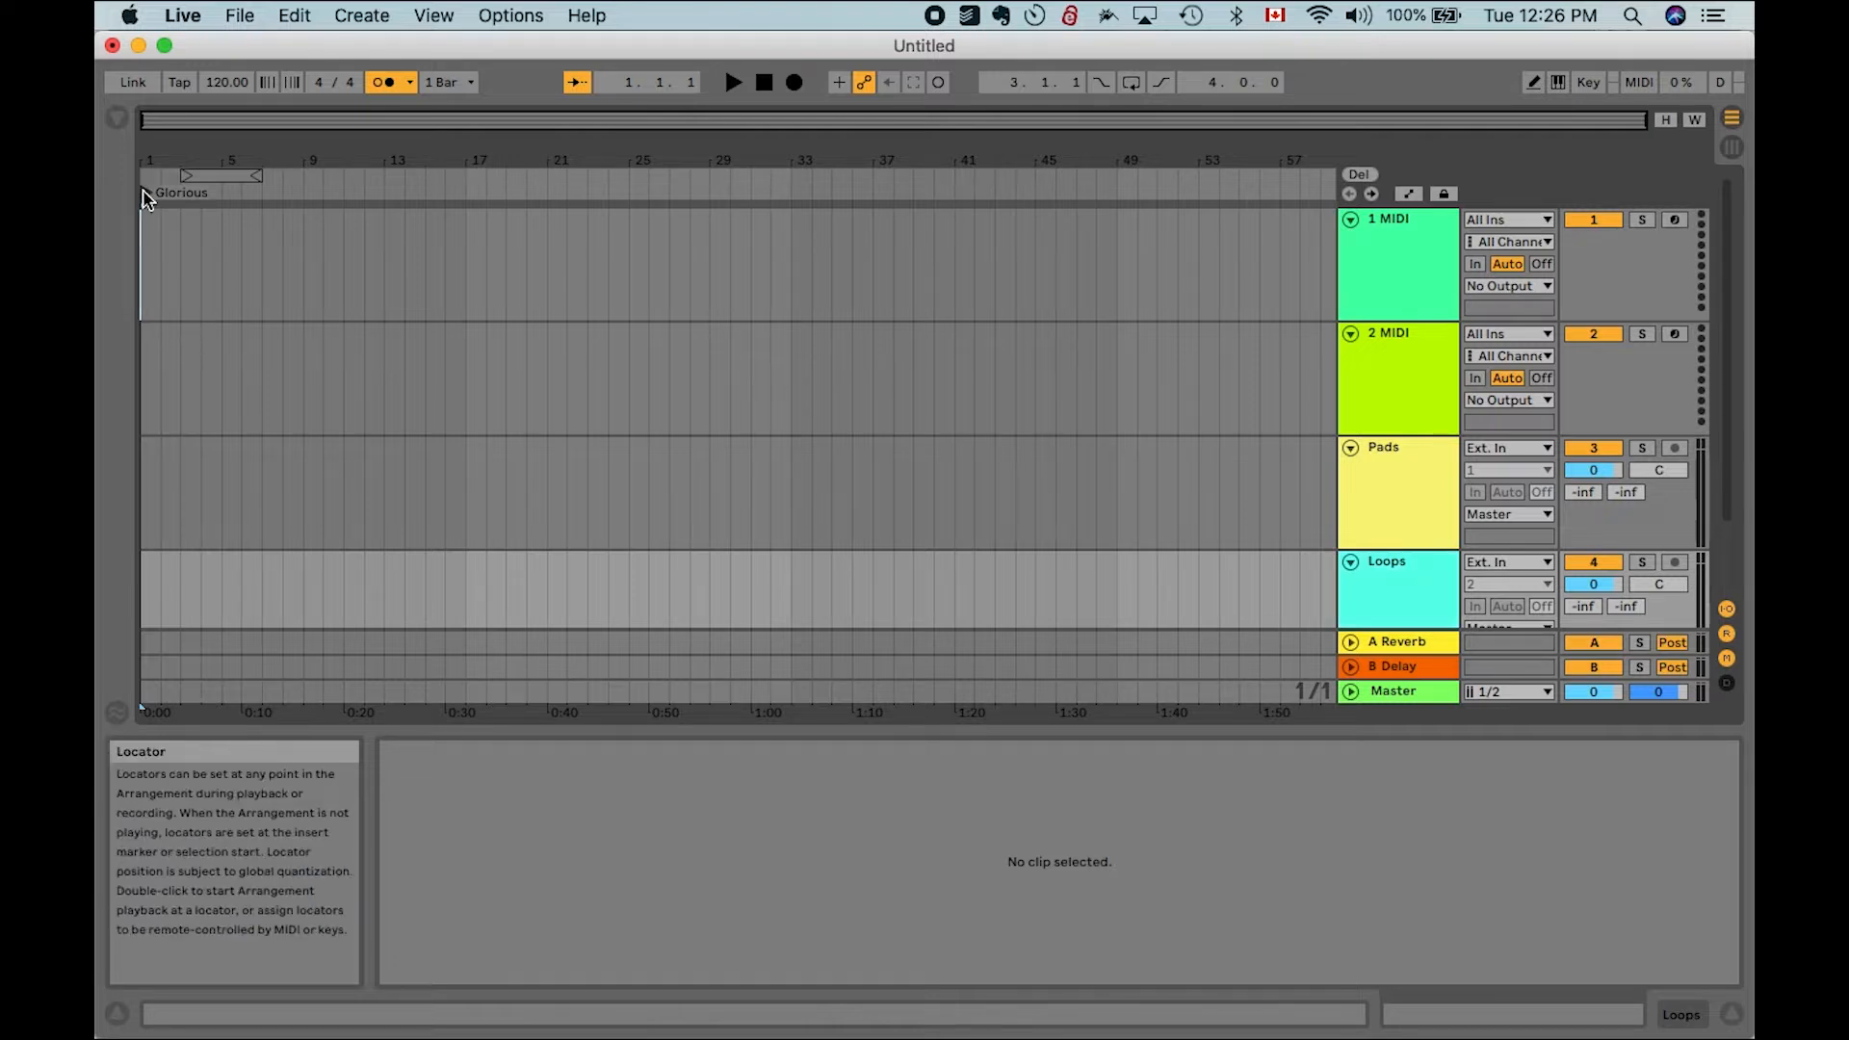
Map key 1 to the "Glorious" locator, leave Key Map Mode and test the mapped key
{"action": "left_click", "coordinate": [1589, 82]}
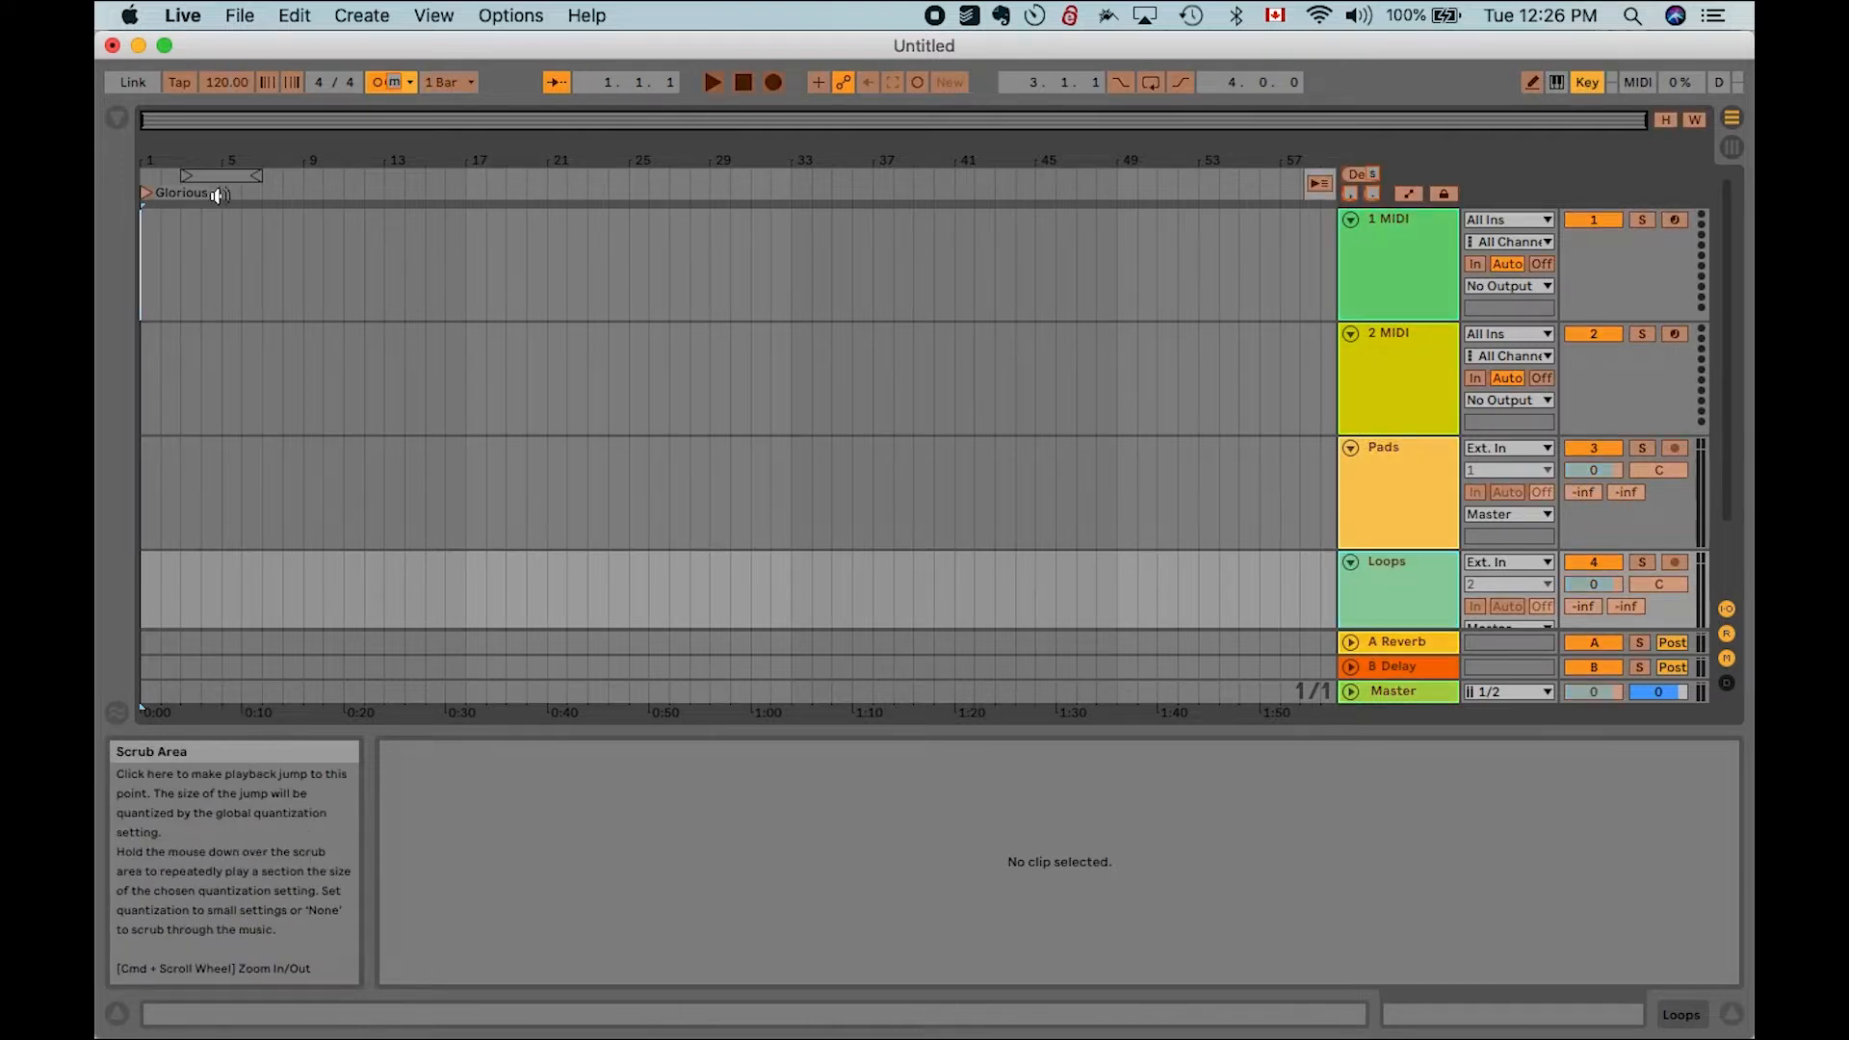
{"action": "left_click", "coordinate": [146, 197]}
{"action": "key", "text": "1"}
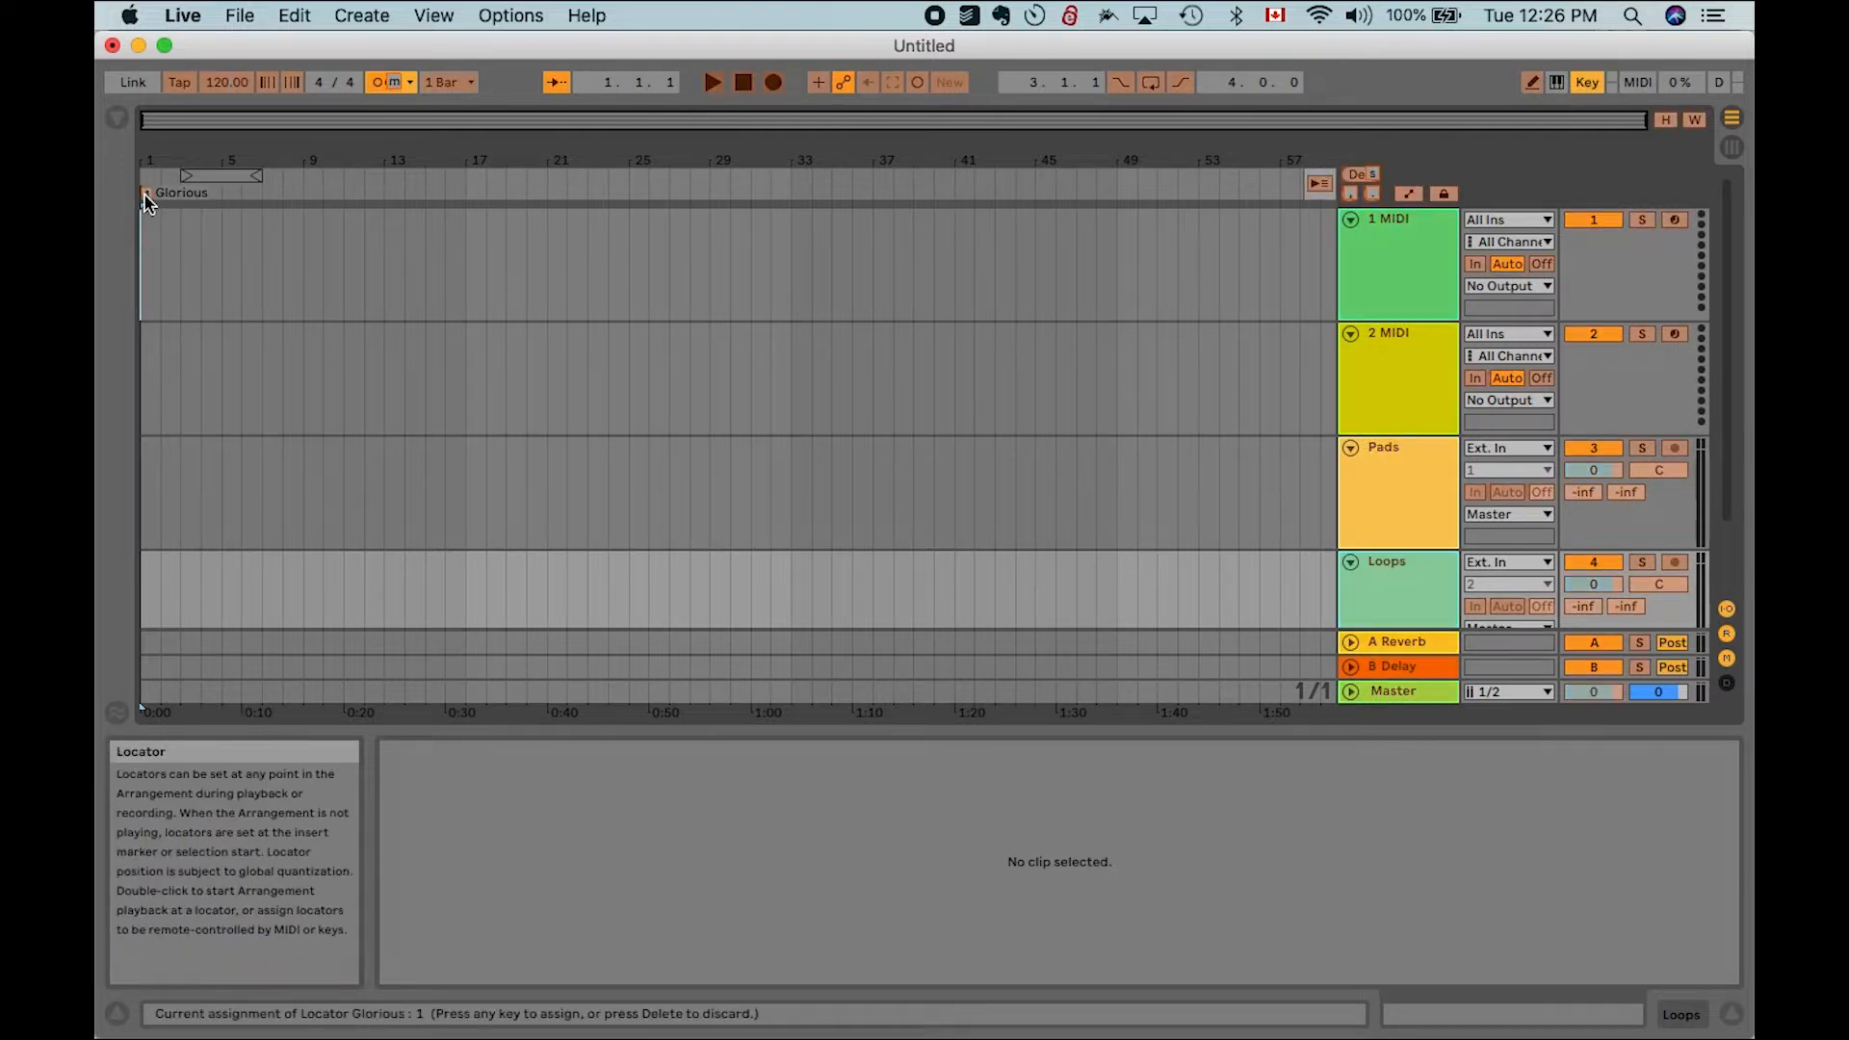
{"action": "left_click", "coordinate": [1599, 83]}
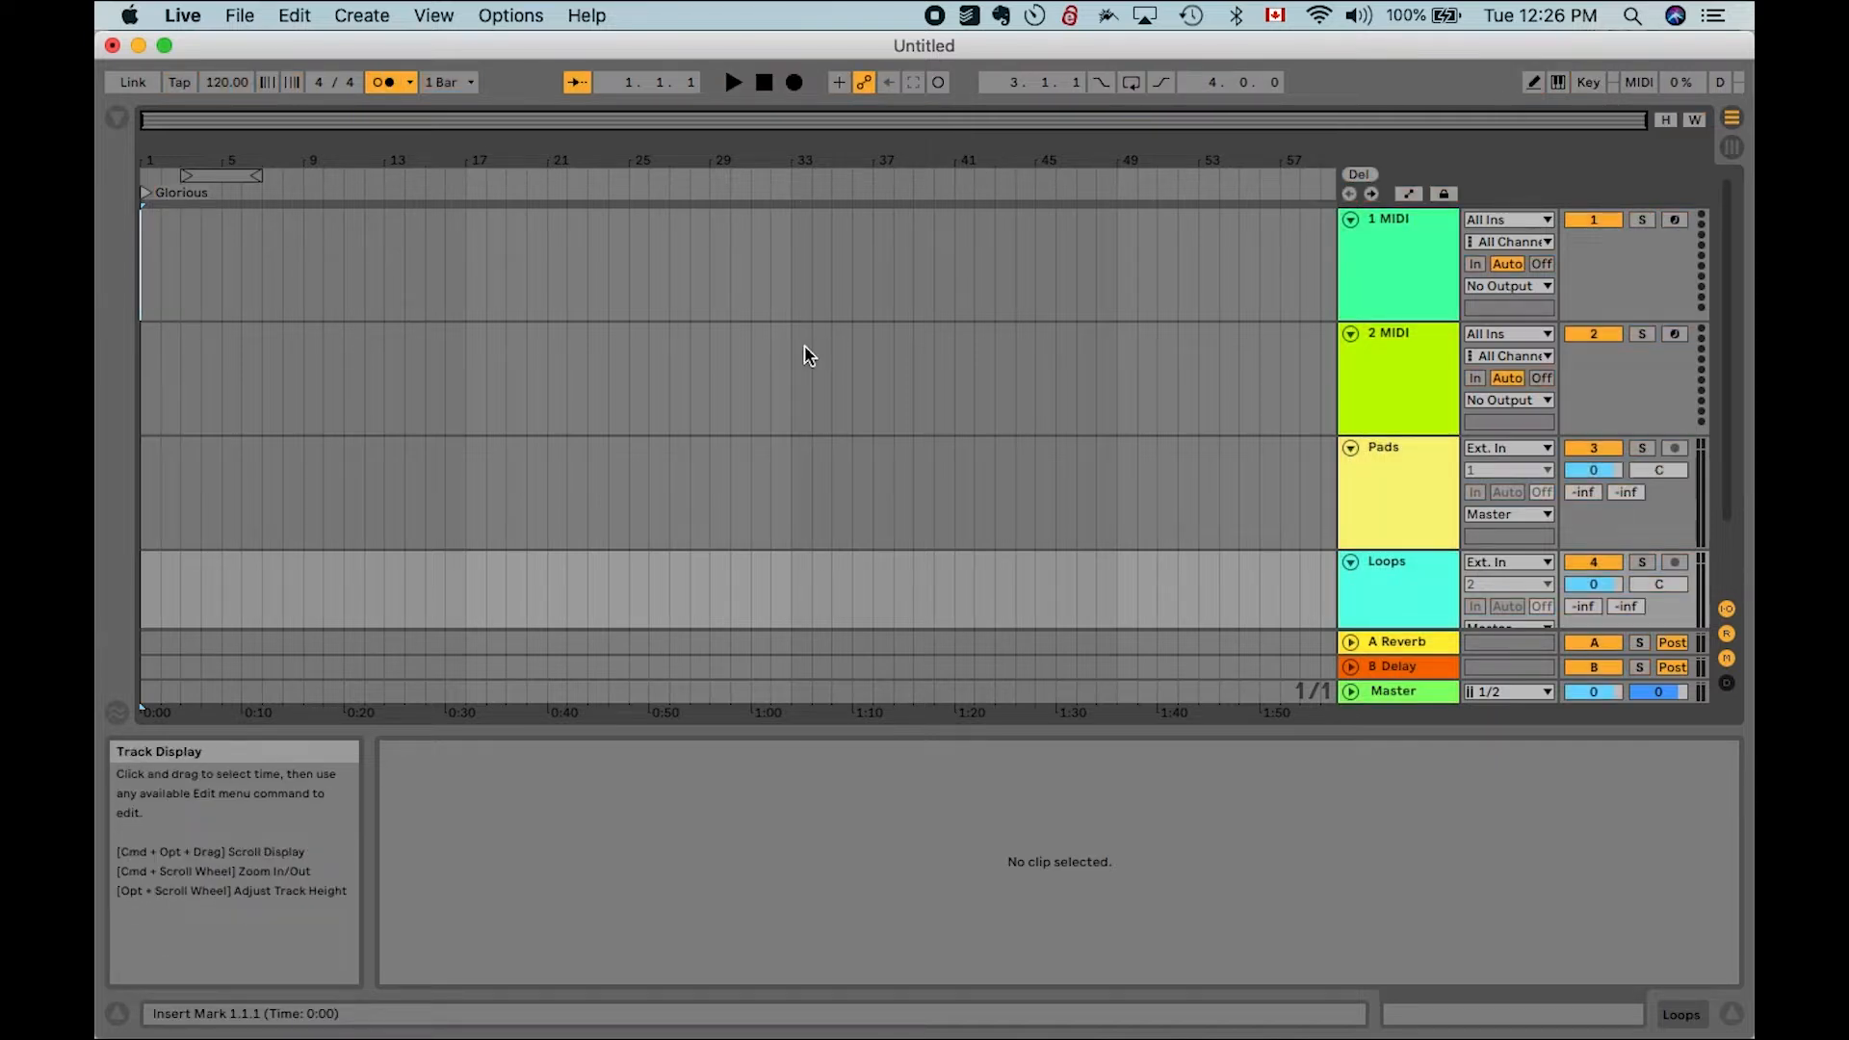
{"action": "key", "text": "1"}
{"action": "key", "text": "space"}
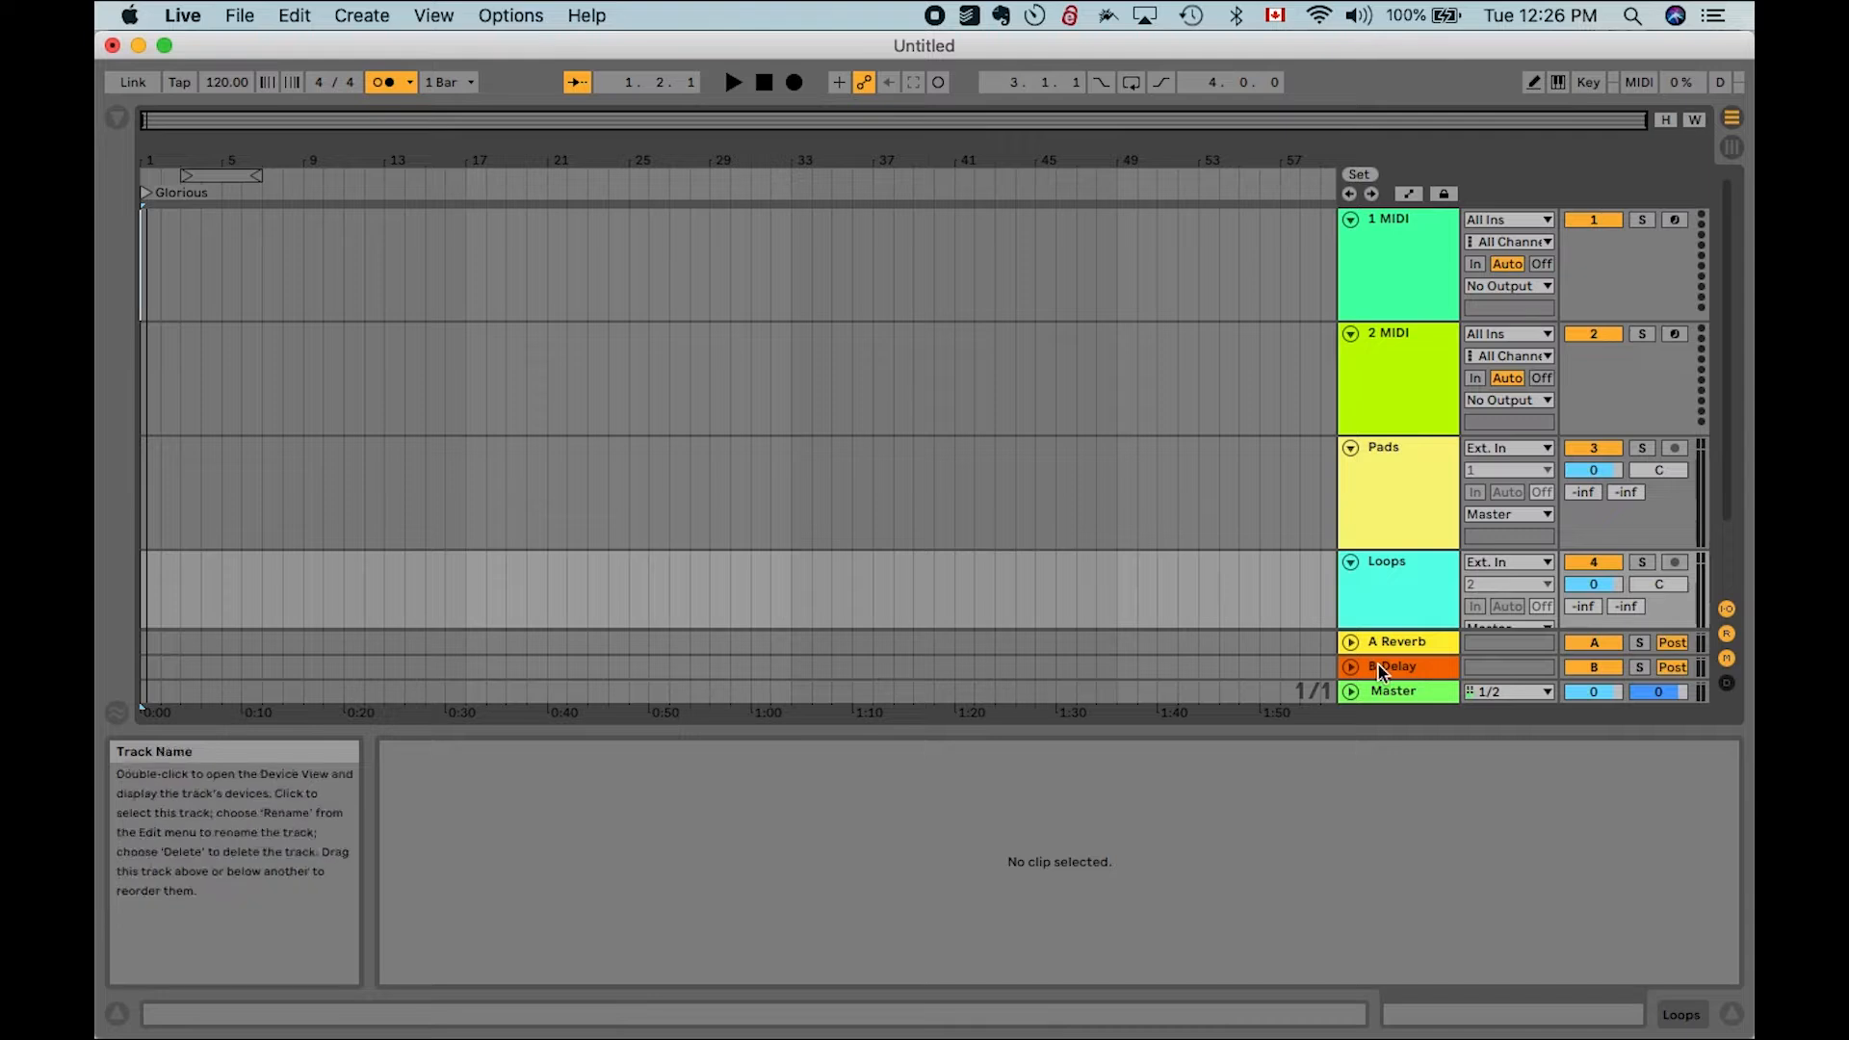
Show the song tempo automation on the Master track and add a breakpoint at its start
{"action": "right_click", "coordinate": [225, 87]}
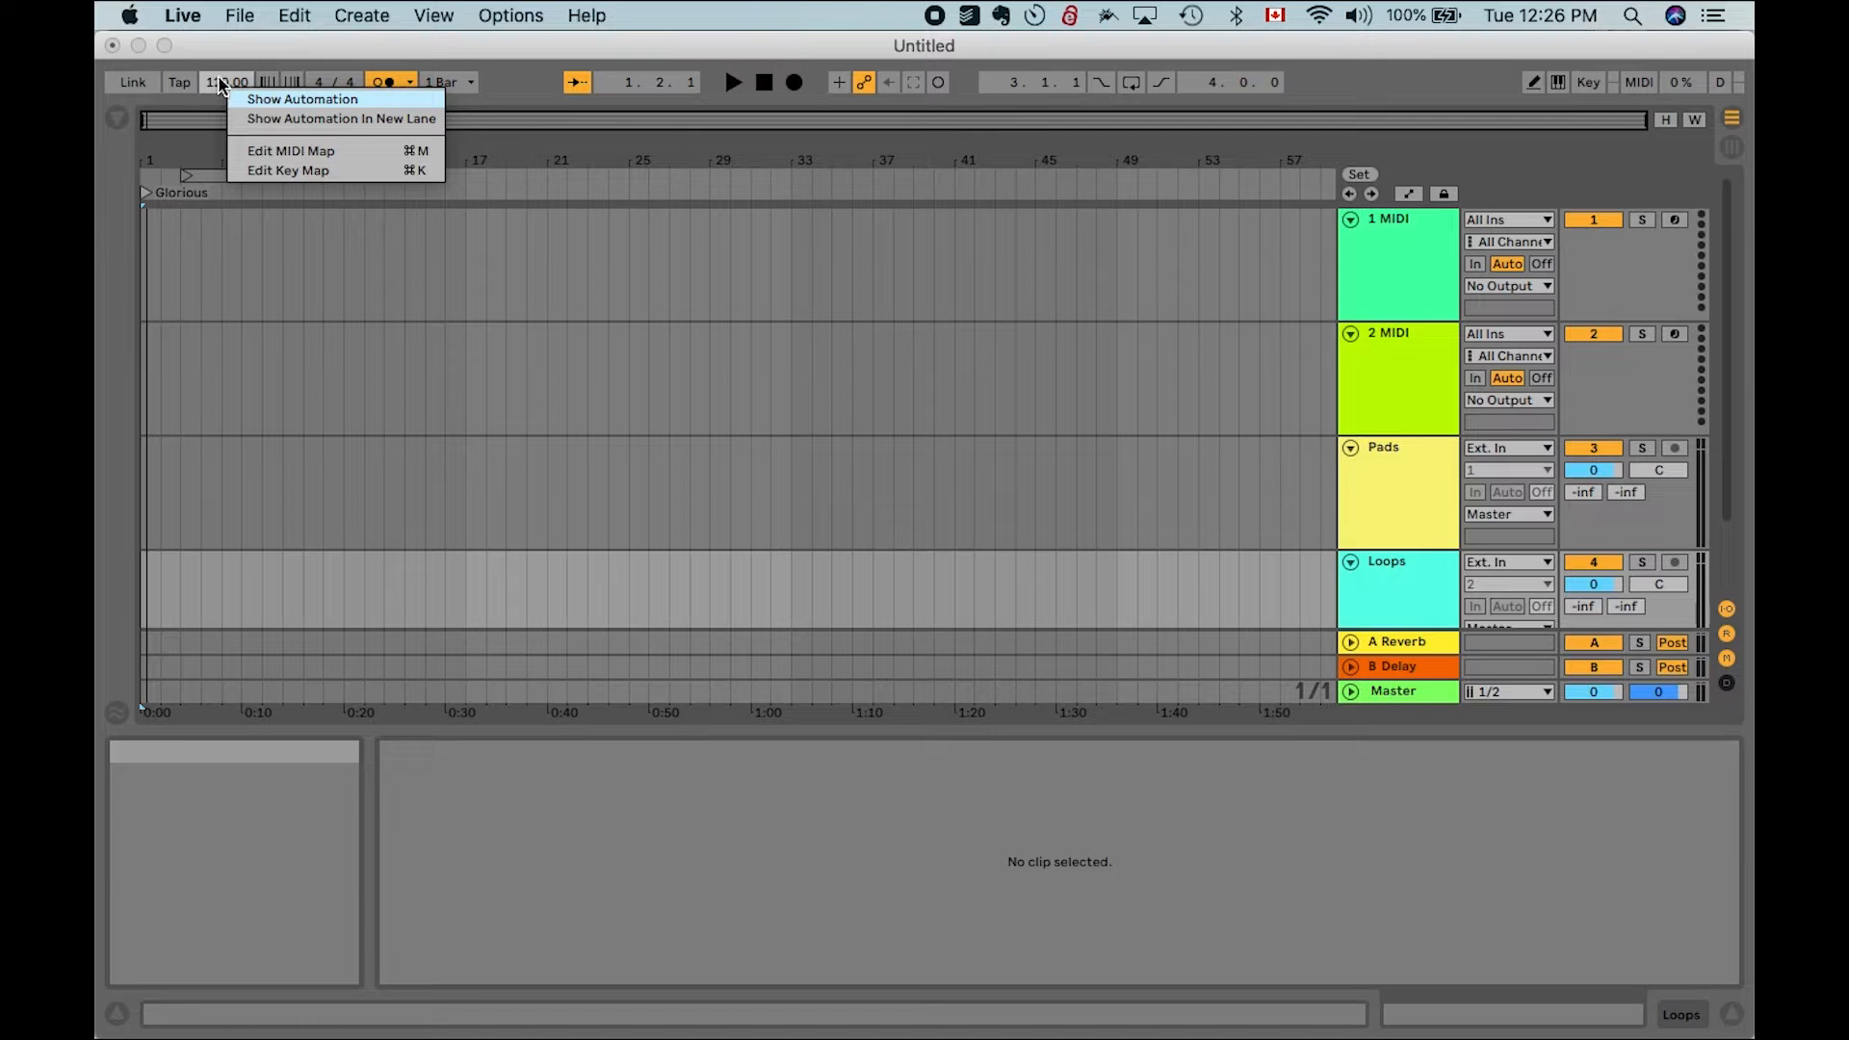
{"action": "left_click", "coordinate": [256, 101]}
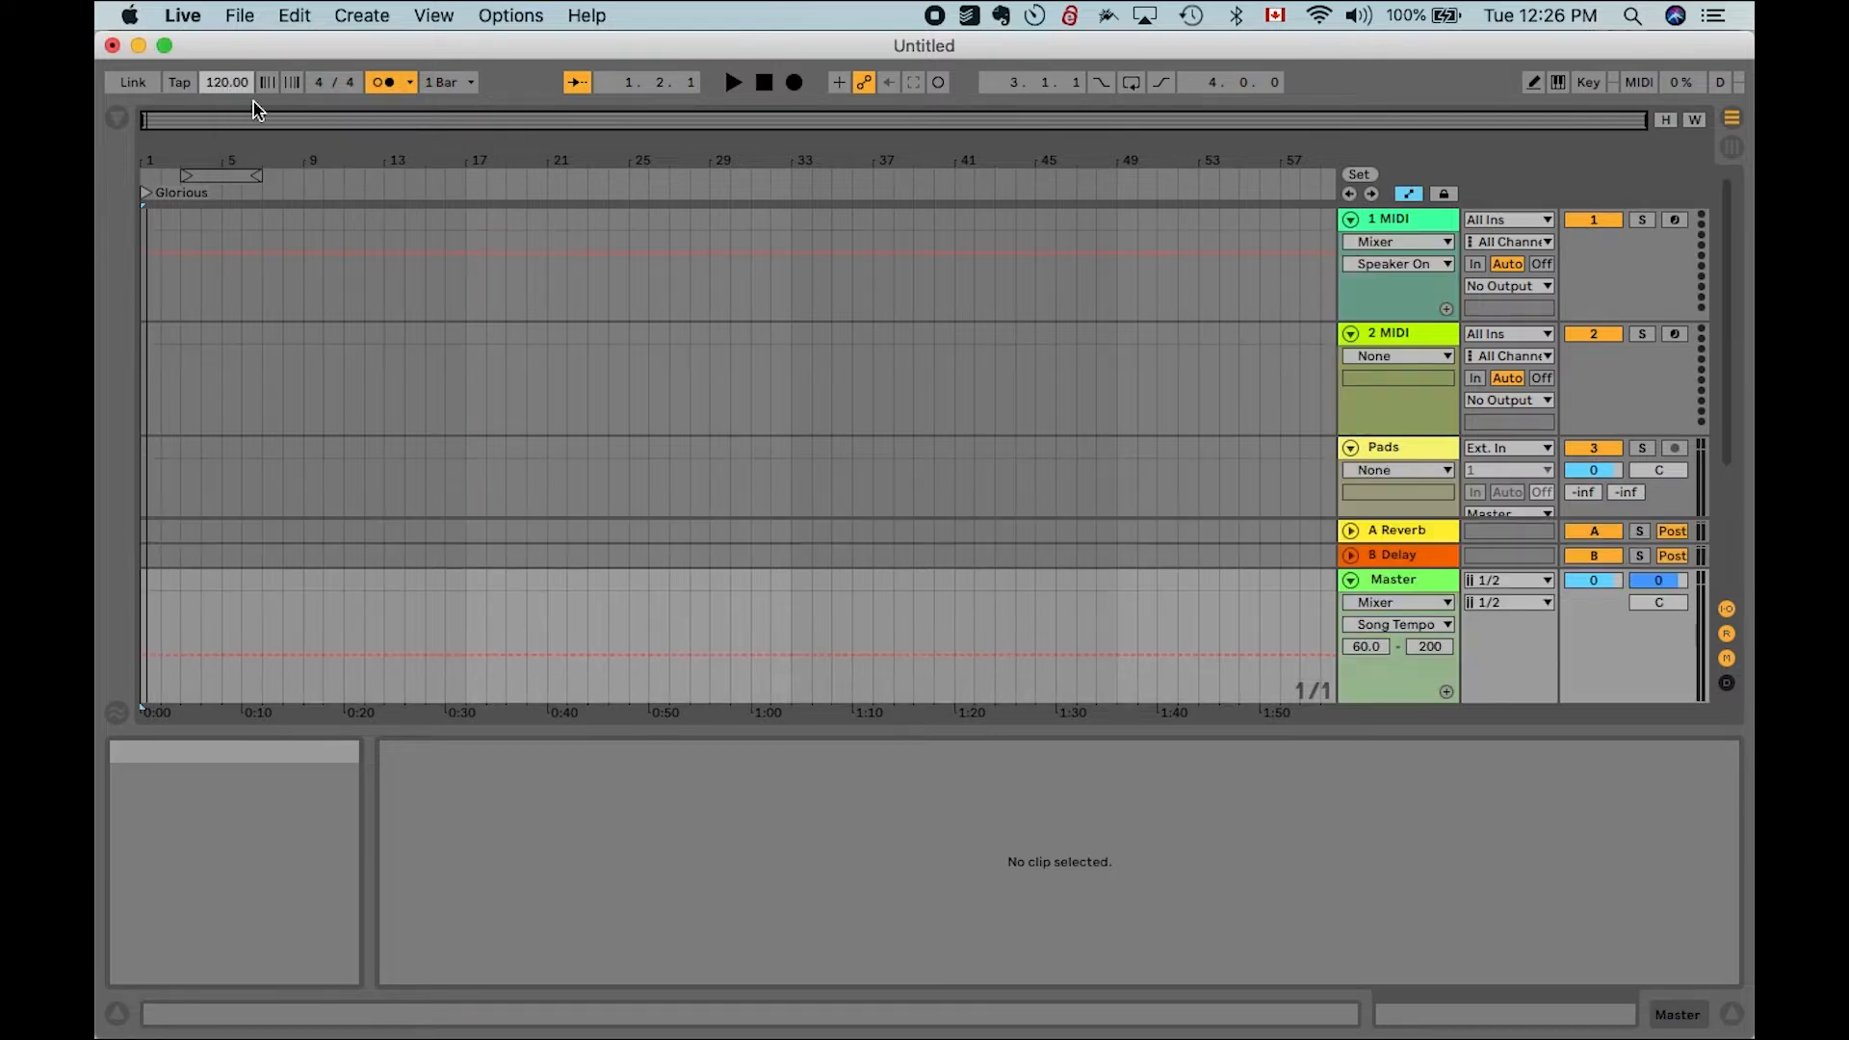
{"action": "left_click", "coordinate": [142, 655]}
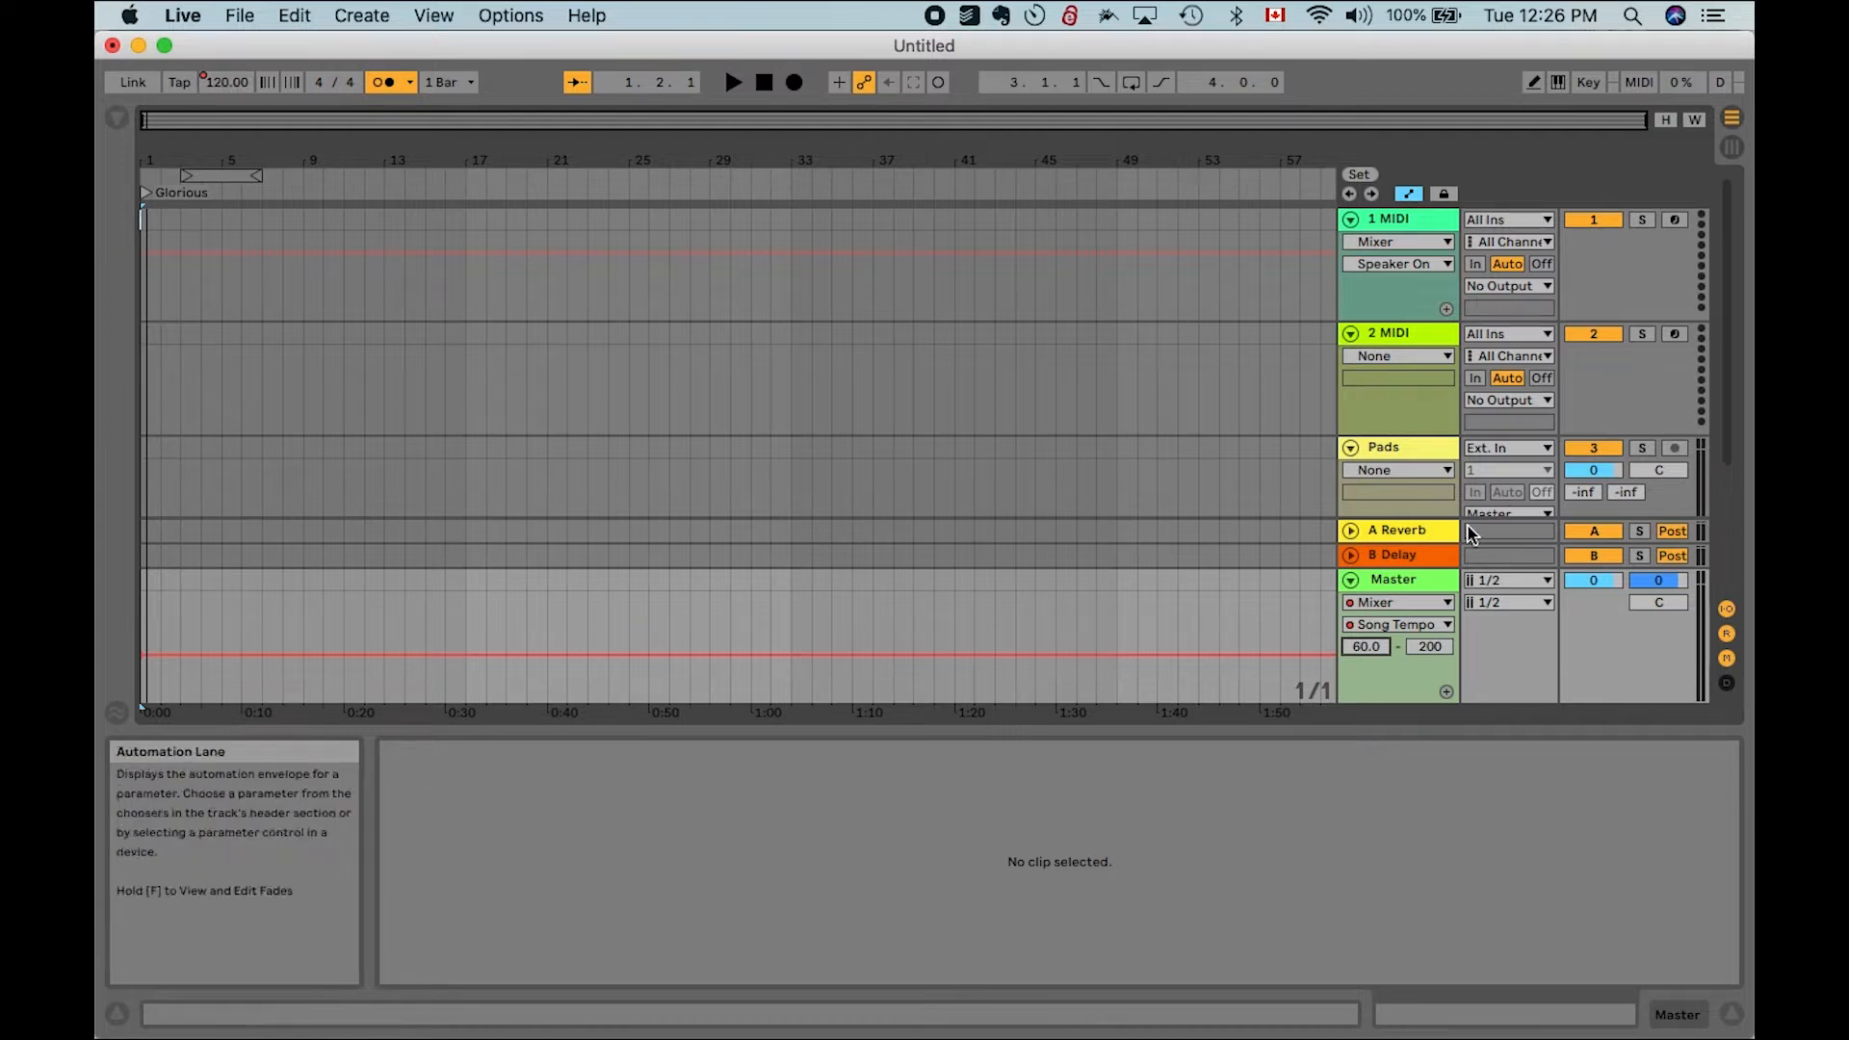
Set the tempo range maximum to 146 and raise the song tempo envelope to 146 BPM, checking it with a short playback
{"action": "left_click", "coordinate": [1435, 649]}
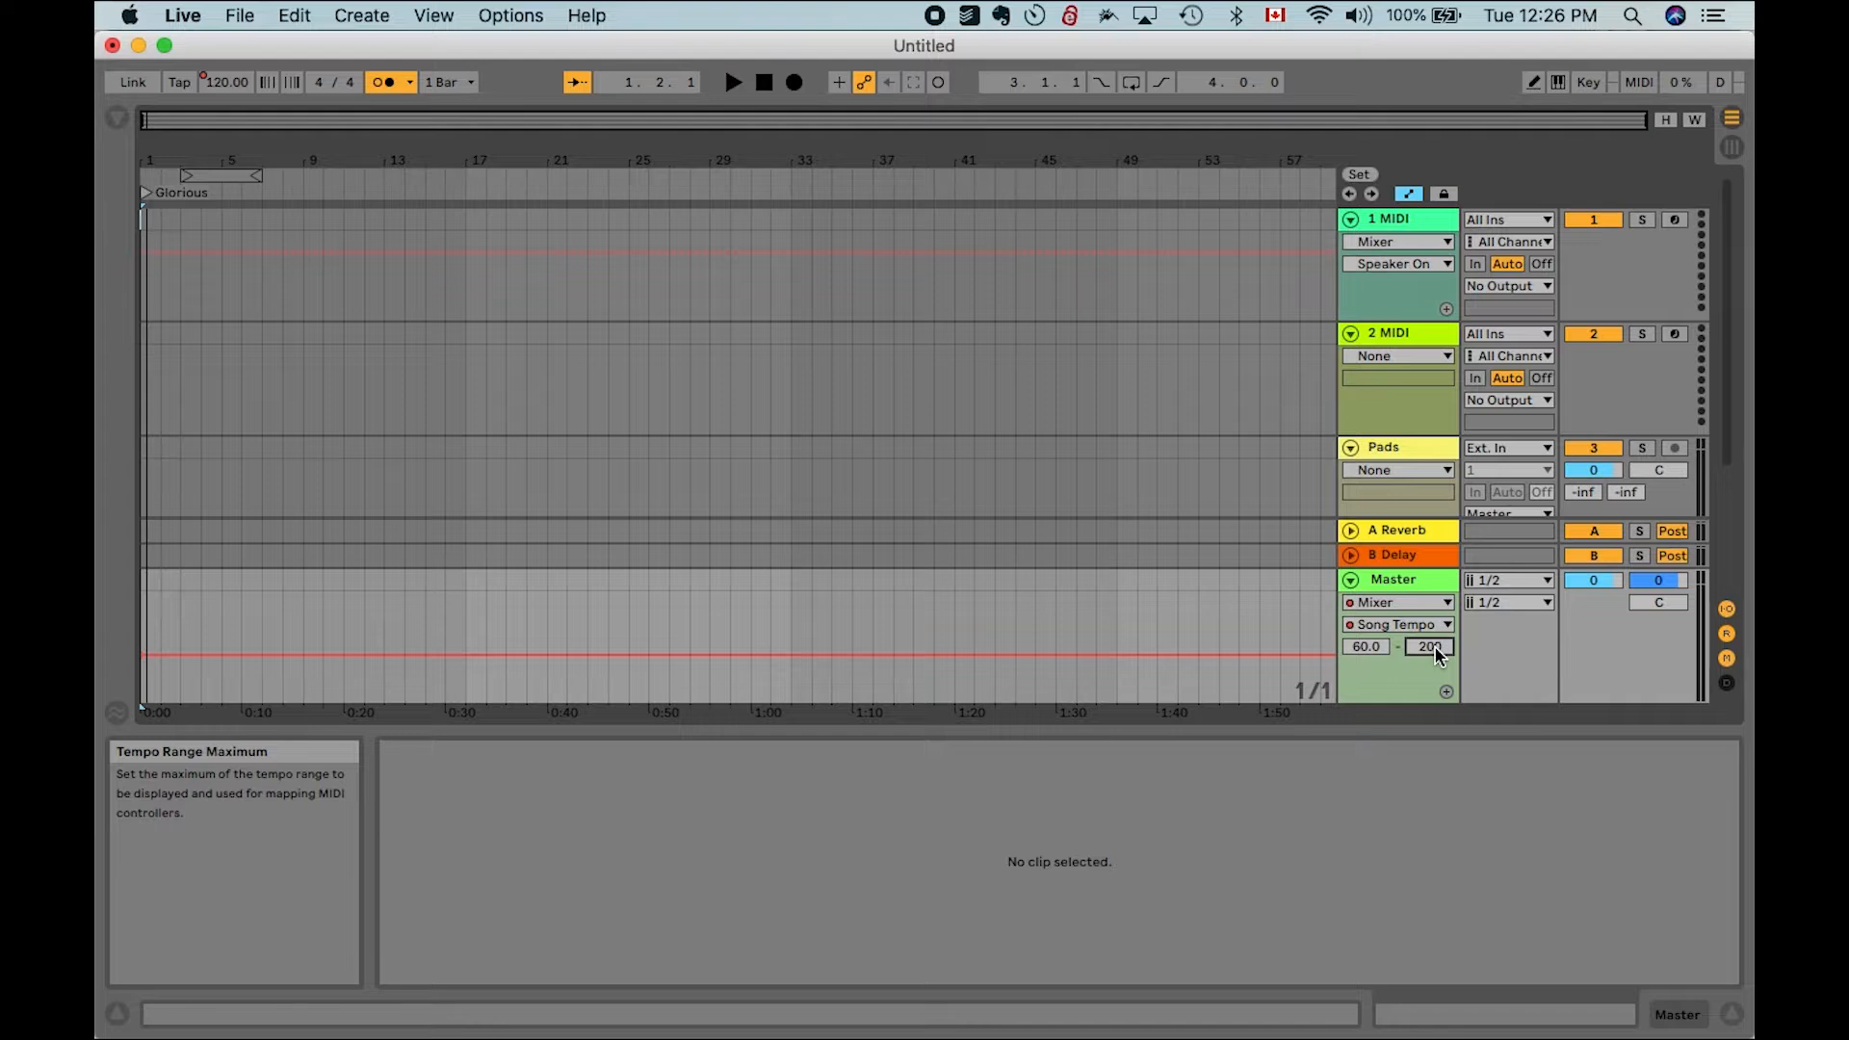
{"action": "type", "text": "146"}
{"action": "key", "text": "Return"}
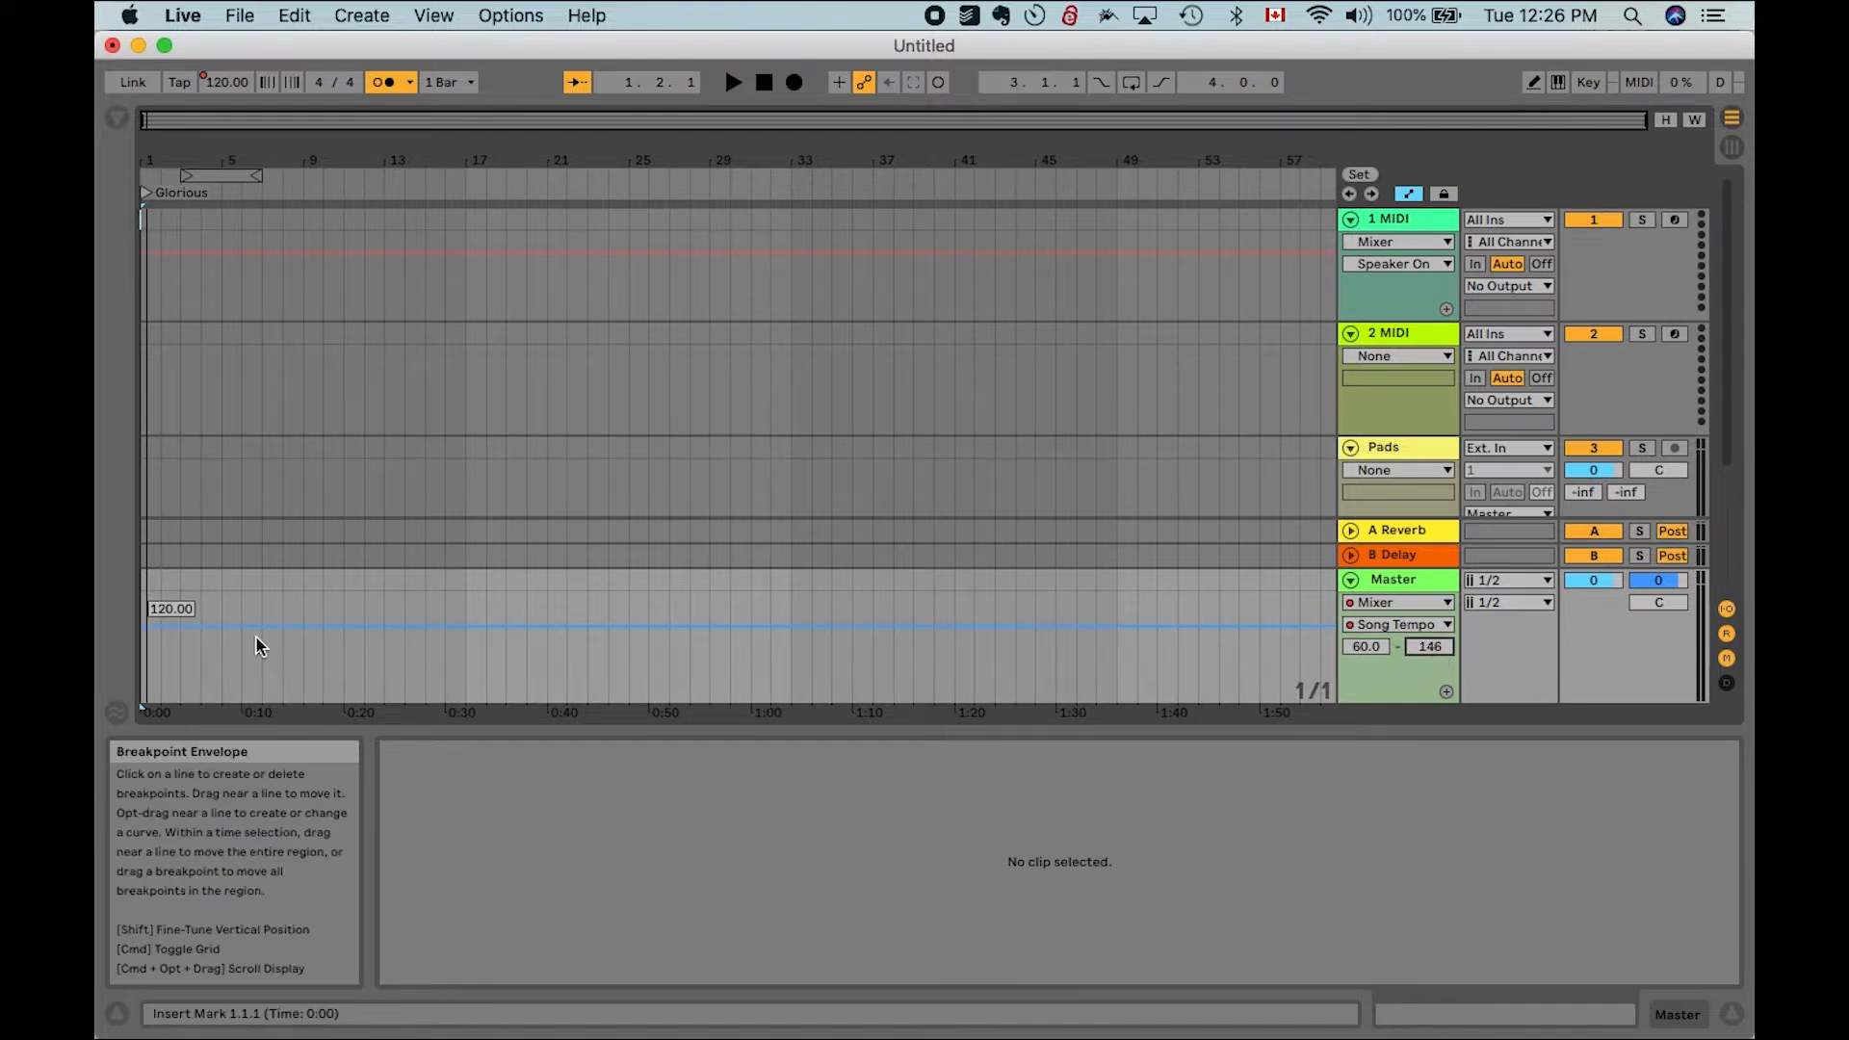
{"action": "left_click_drag", "start_coordinate": [255, 637], "coordinate": [255, 602]}
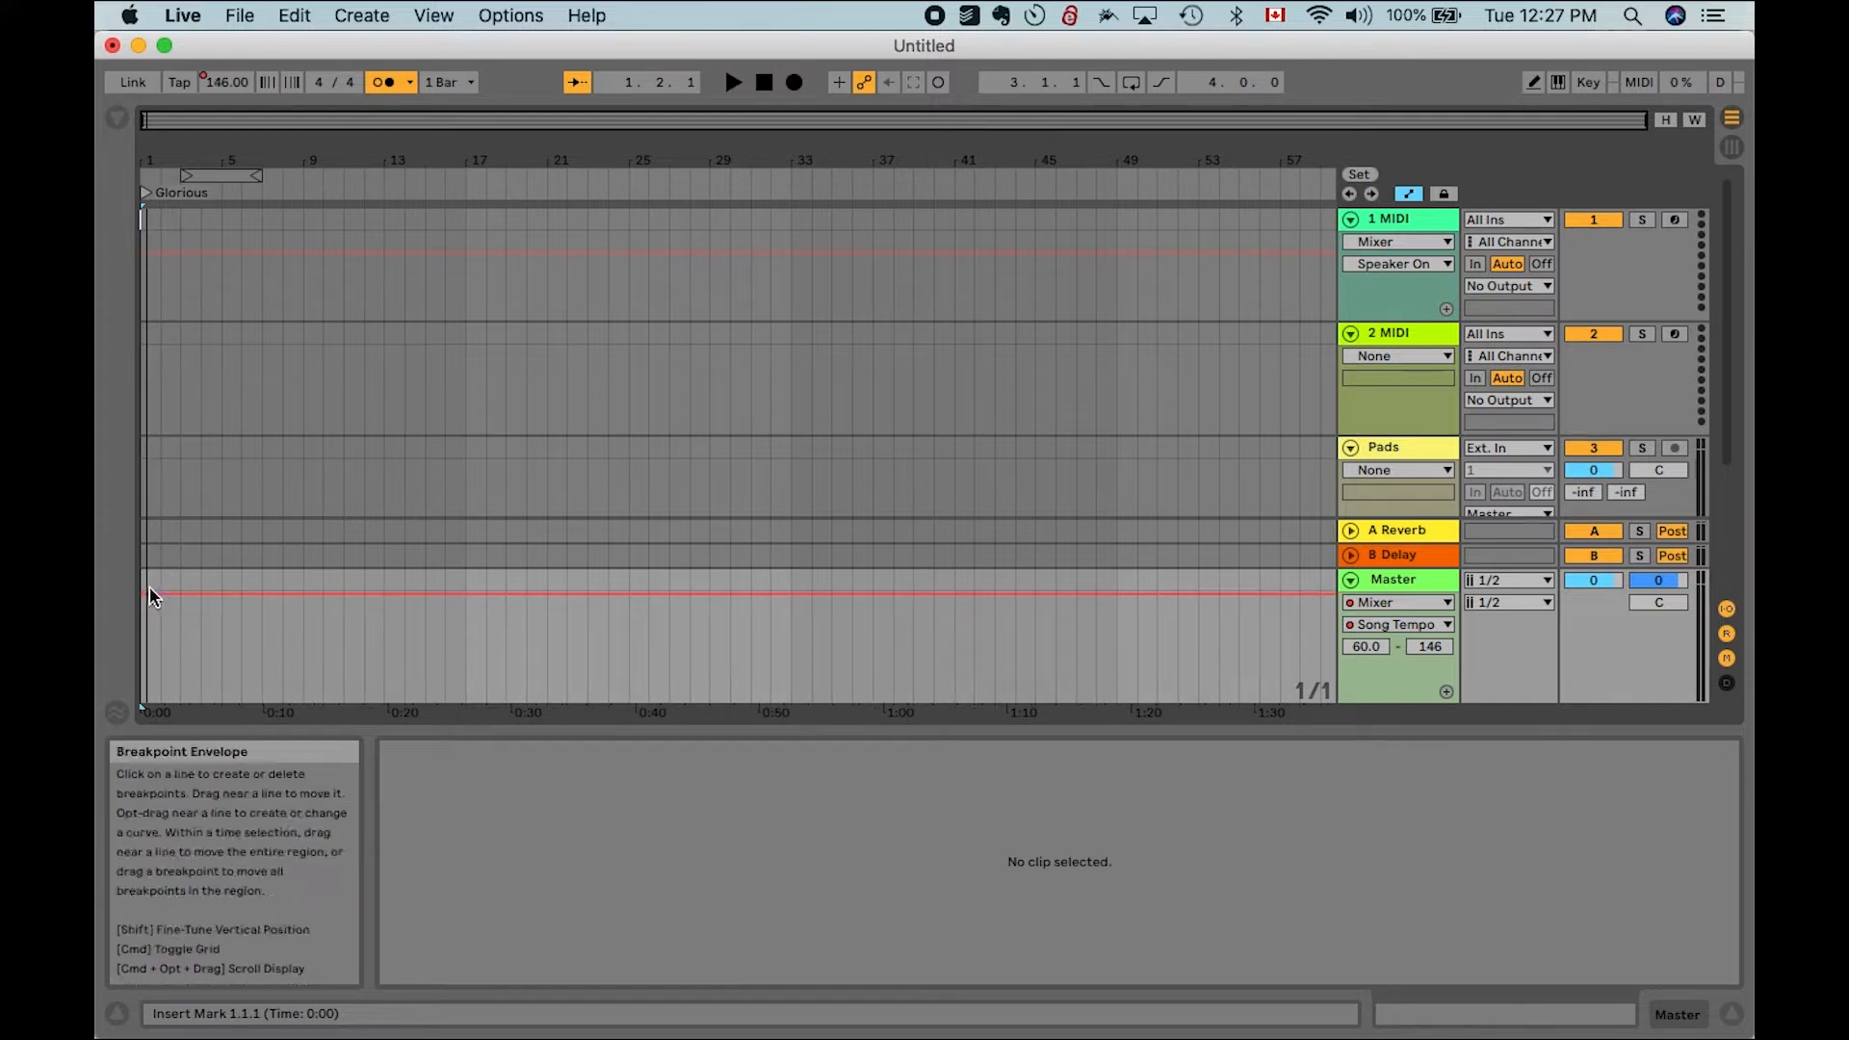
{"action": "key", "text": "space"}
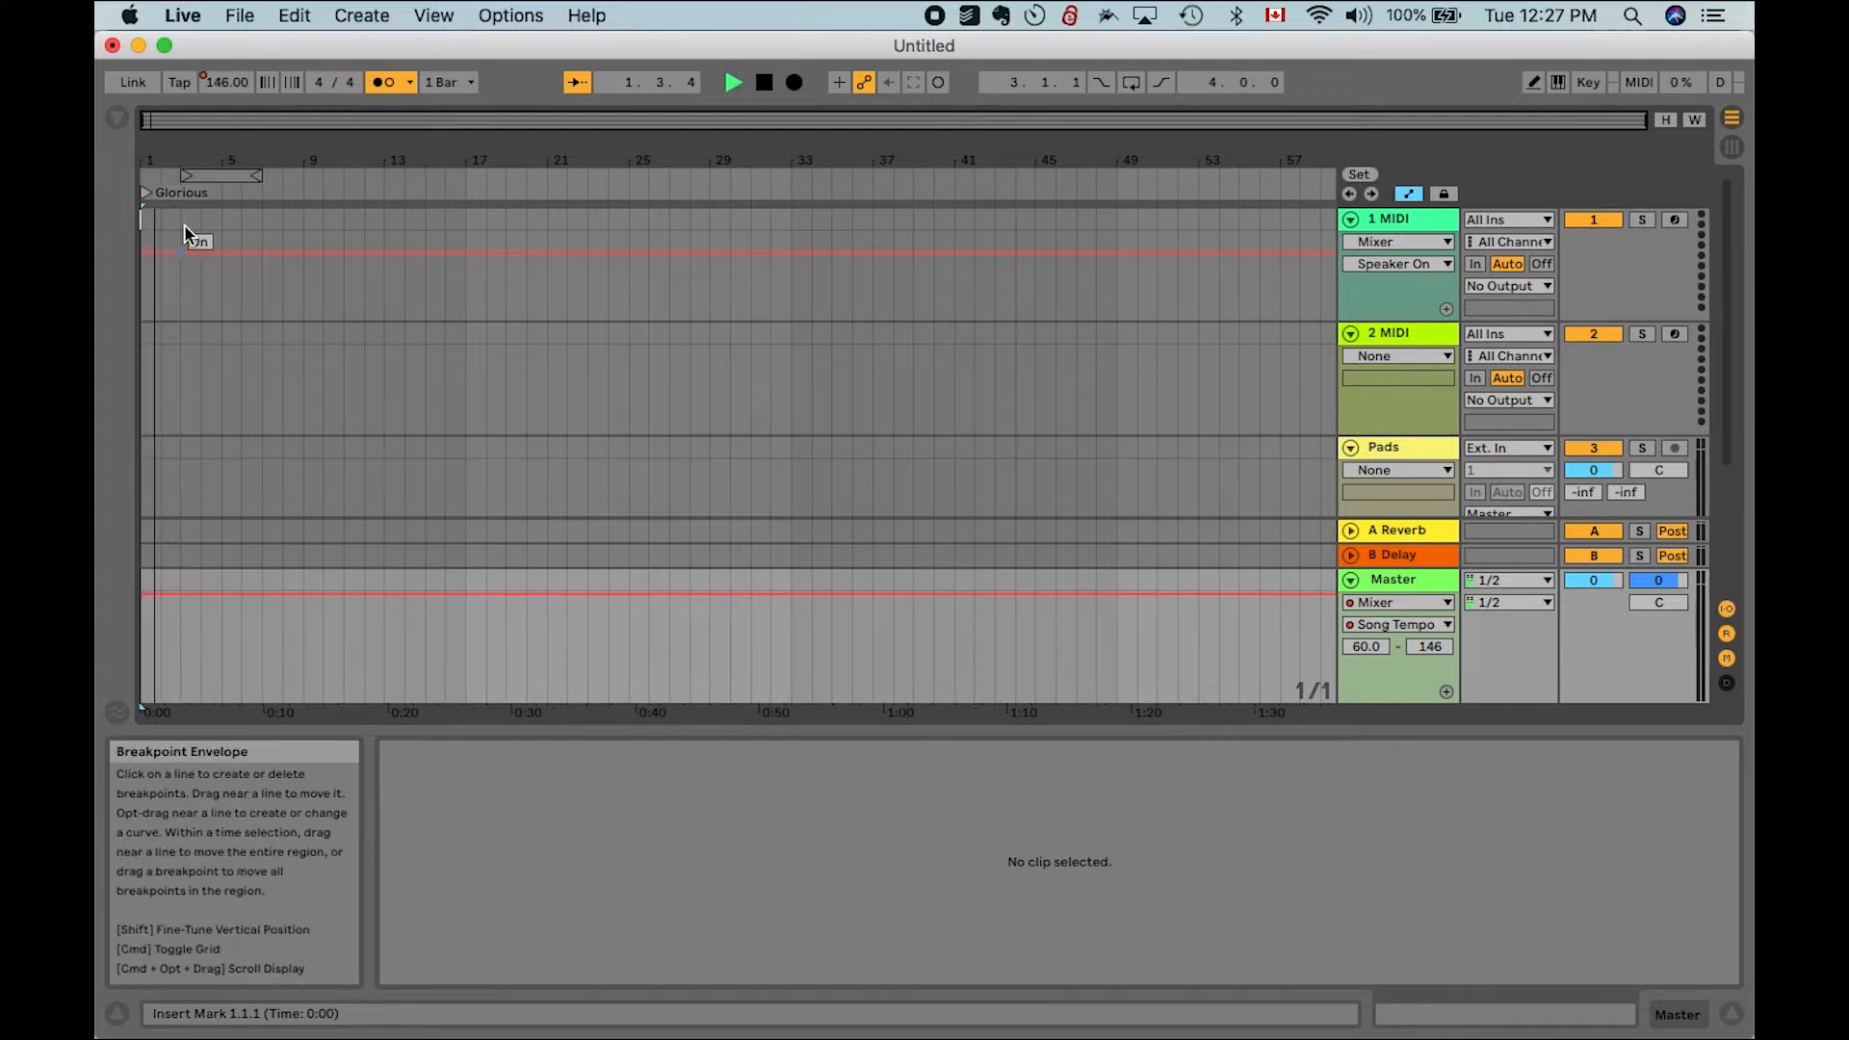
{"action": "key", "text": "space"}
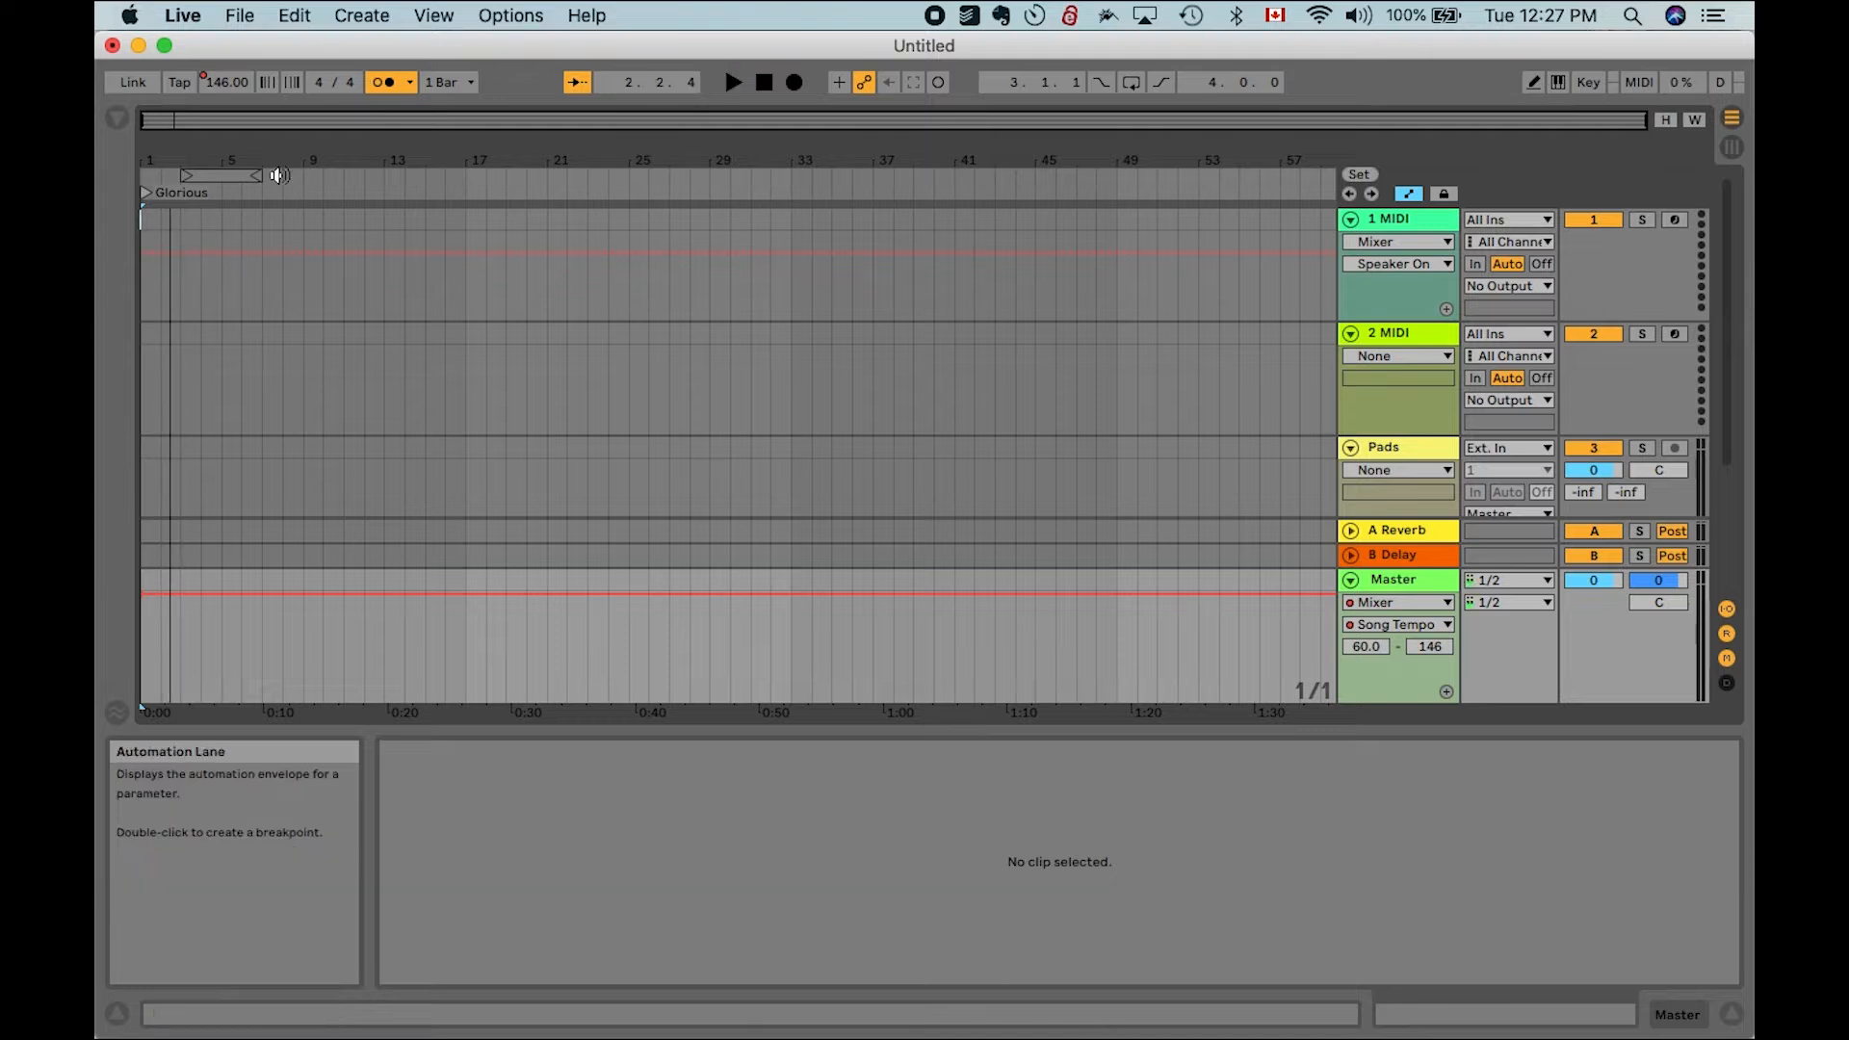
Set the time signature to 4/8 and play from bar 1 to check the metronome
{"action": "left_click", "coordinate": [139, 298]}
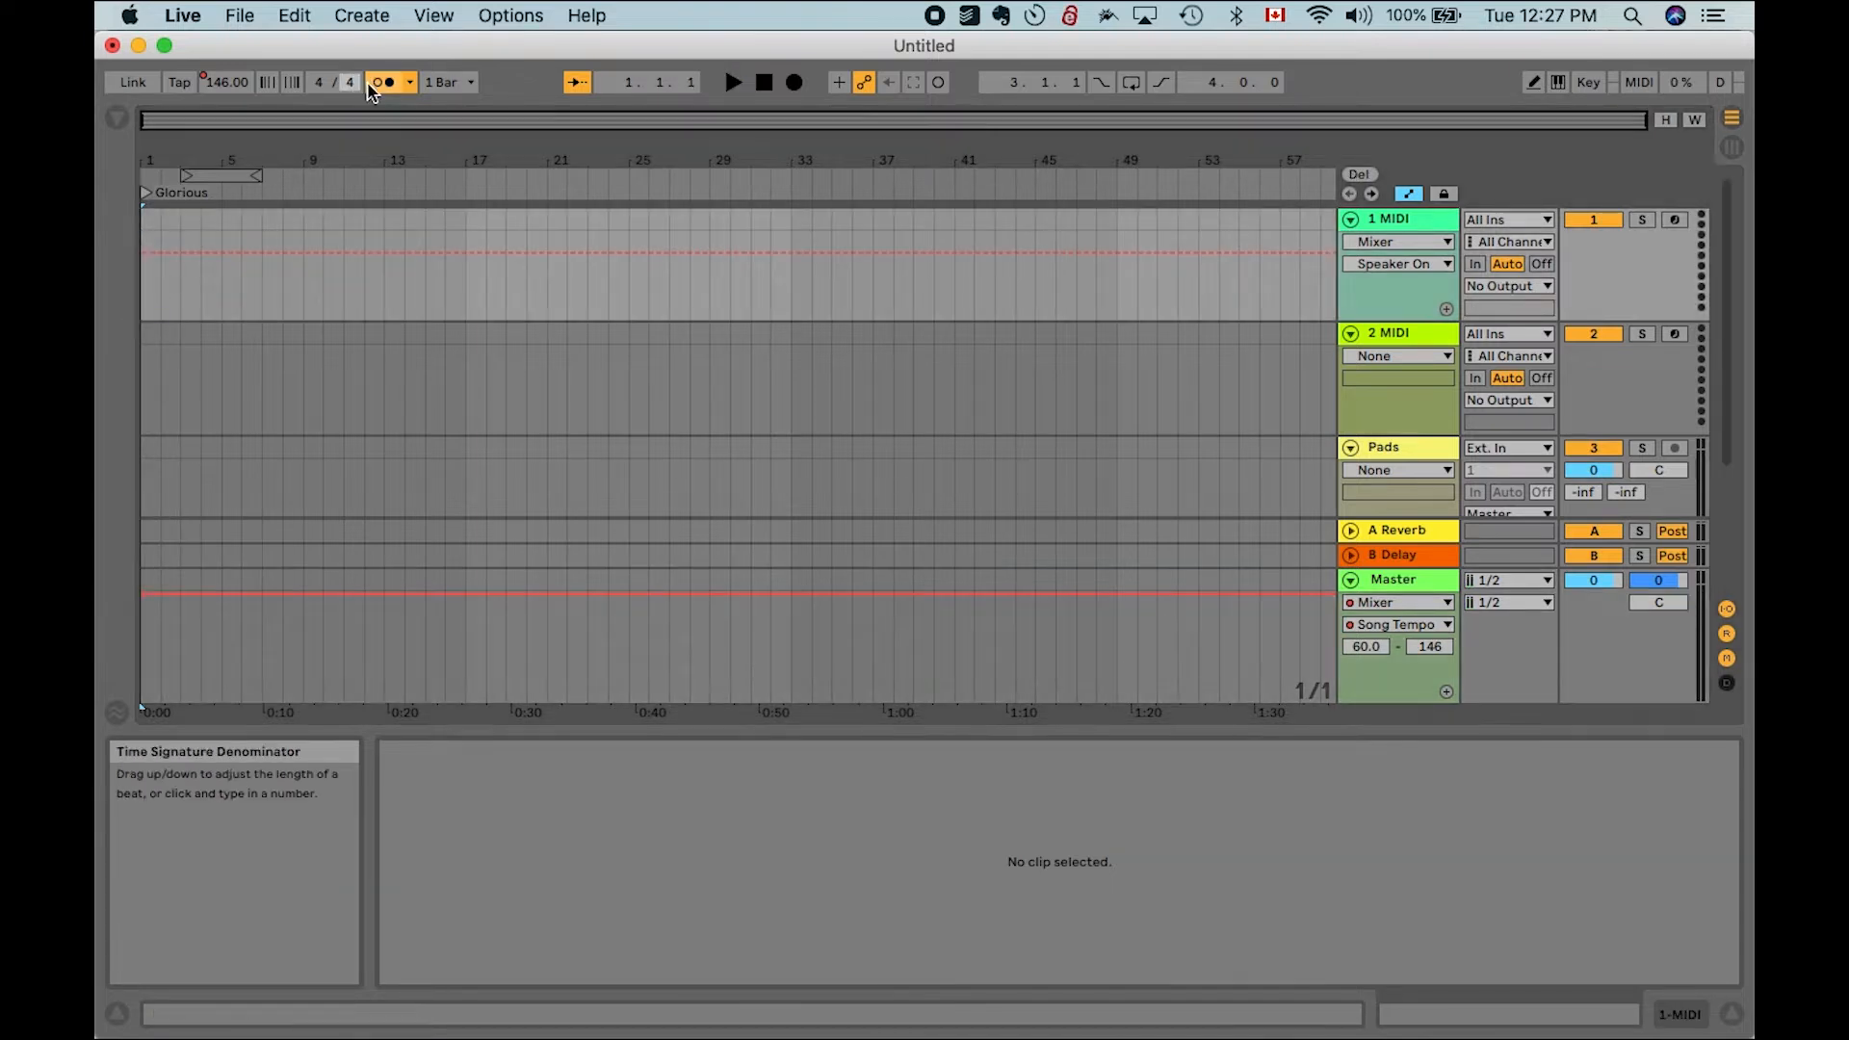
{"action": "type", "text": "8"}
{"action": "key", "text": "Return"}
{"action": "key", "text": "space"}
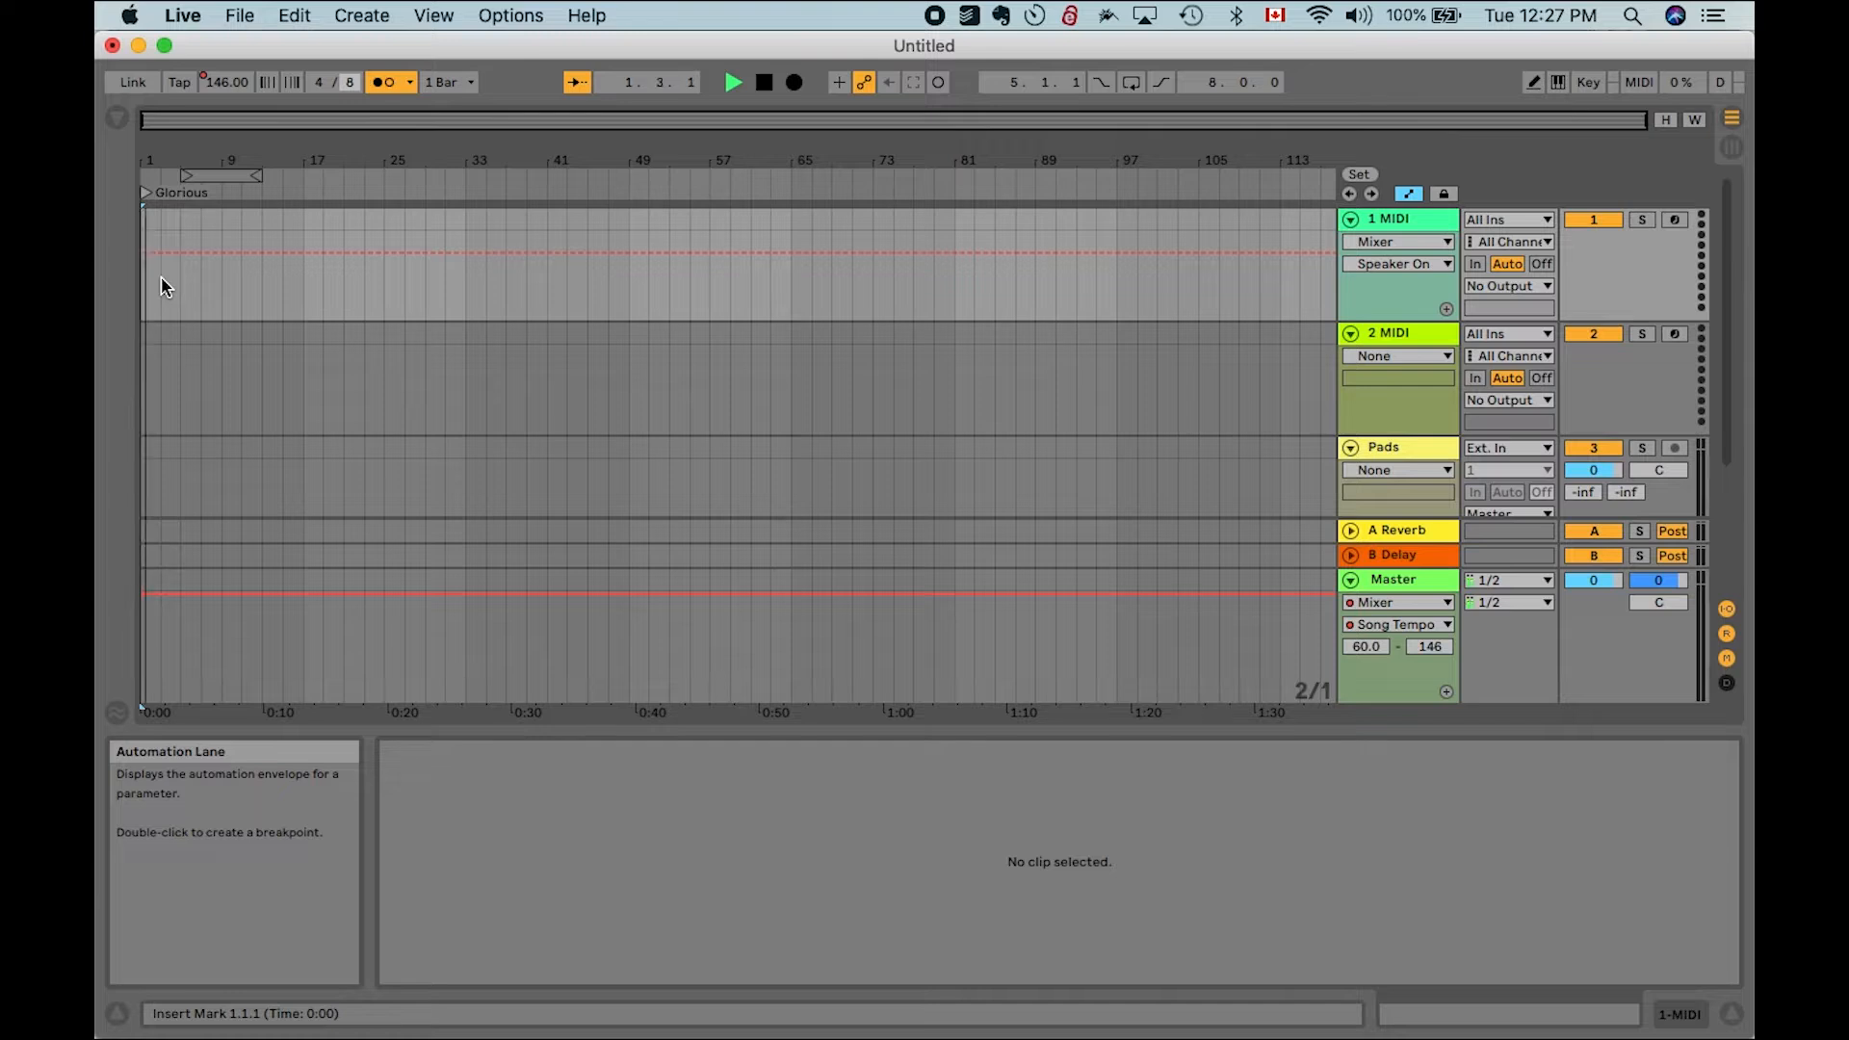
{"action": "key", "text": "space"}
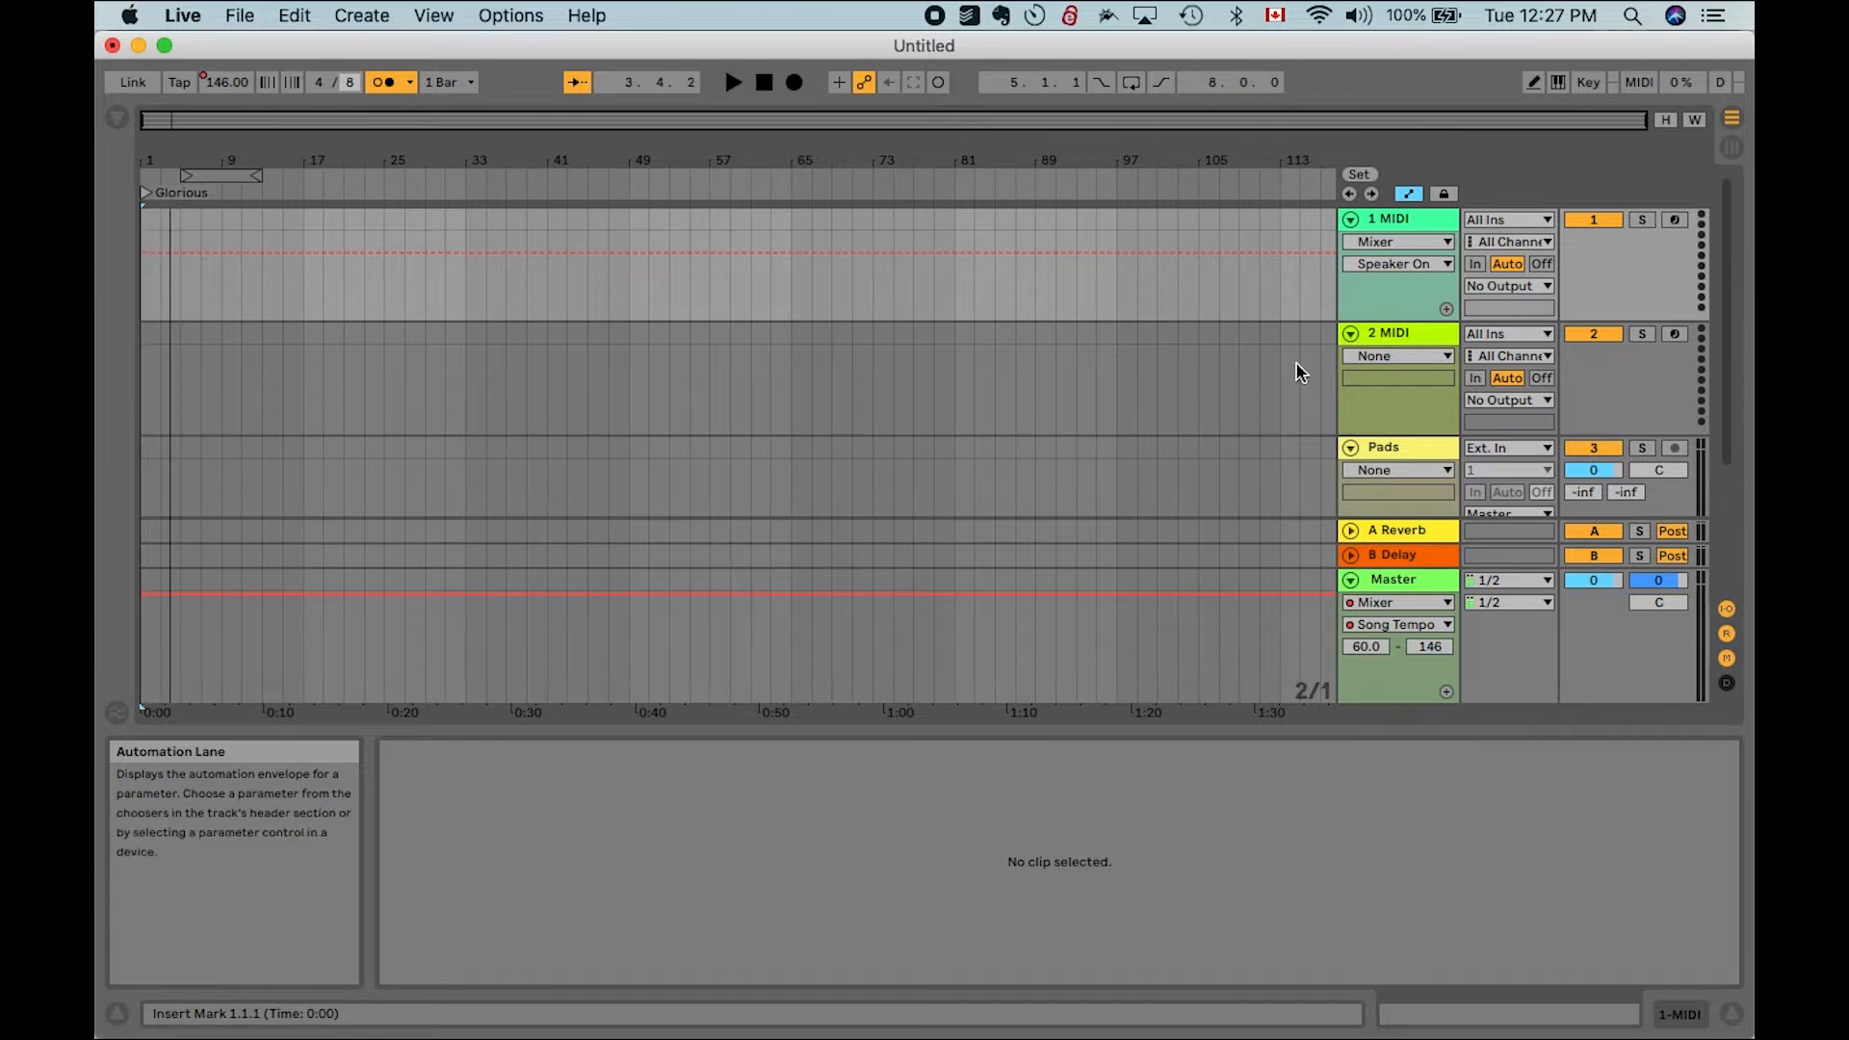
Add the Cathedral preset from the Hall reverbs in Audio Effects to the Pads track and hide the browser
{"action": "scroll", "coordinate": [1152, 309], "scroll_direction": "down", "scroll_amount": 3}
{"action": "left_click", "coordinate": [1410, 335]}
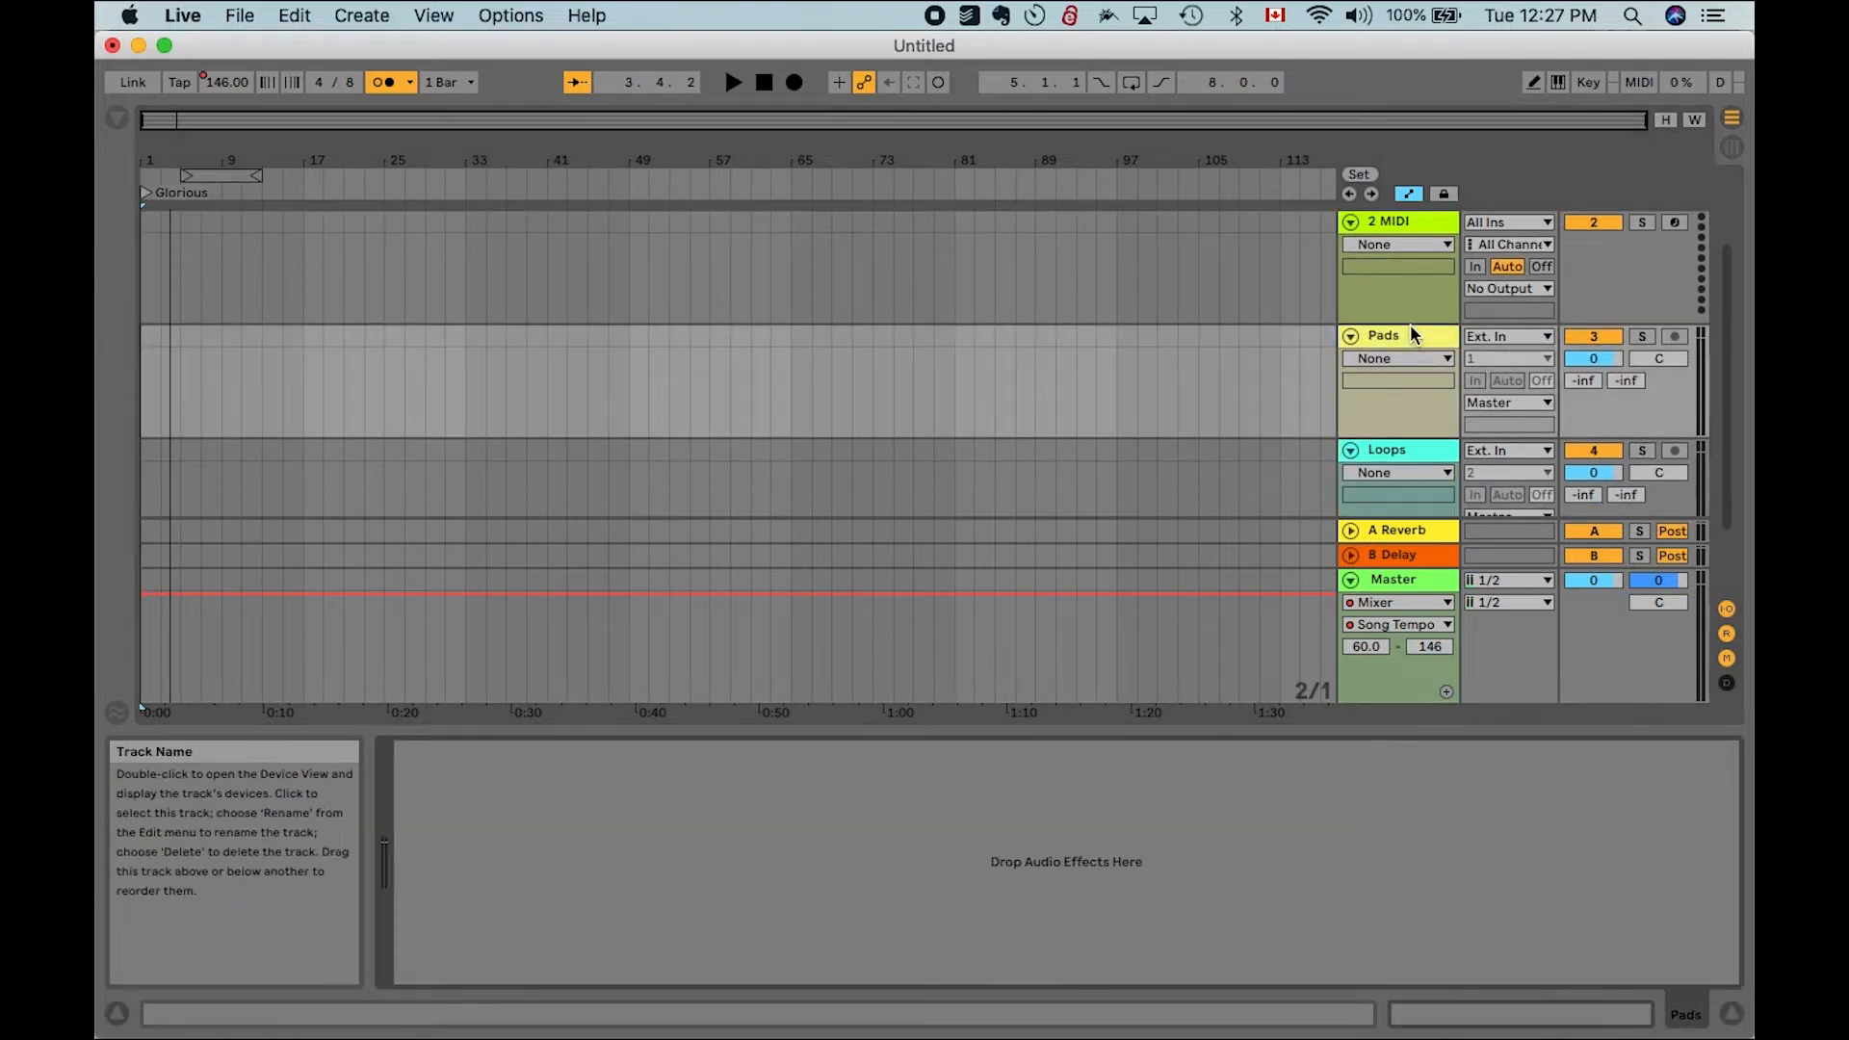
{"action": "left_click", "coordinate": [117, 117]}
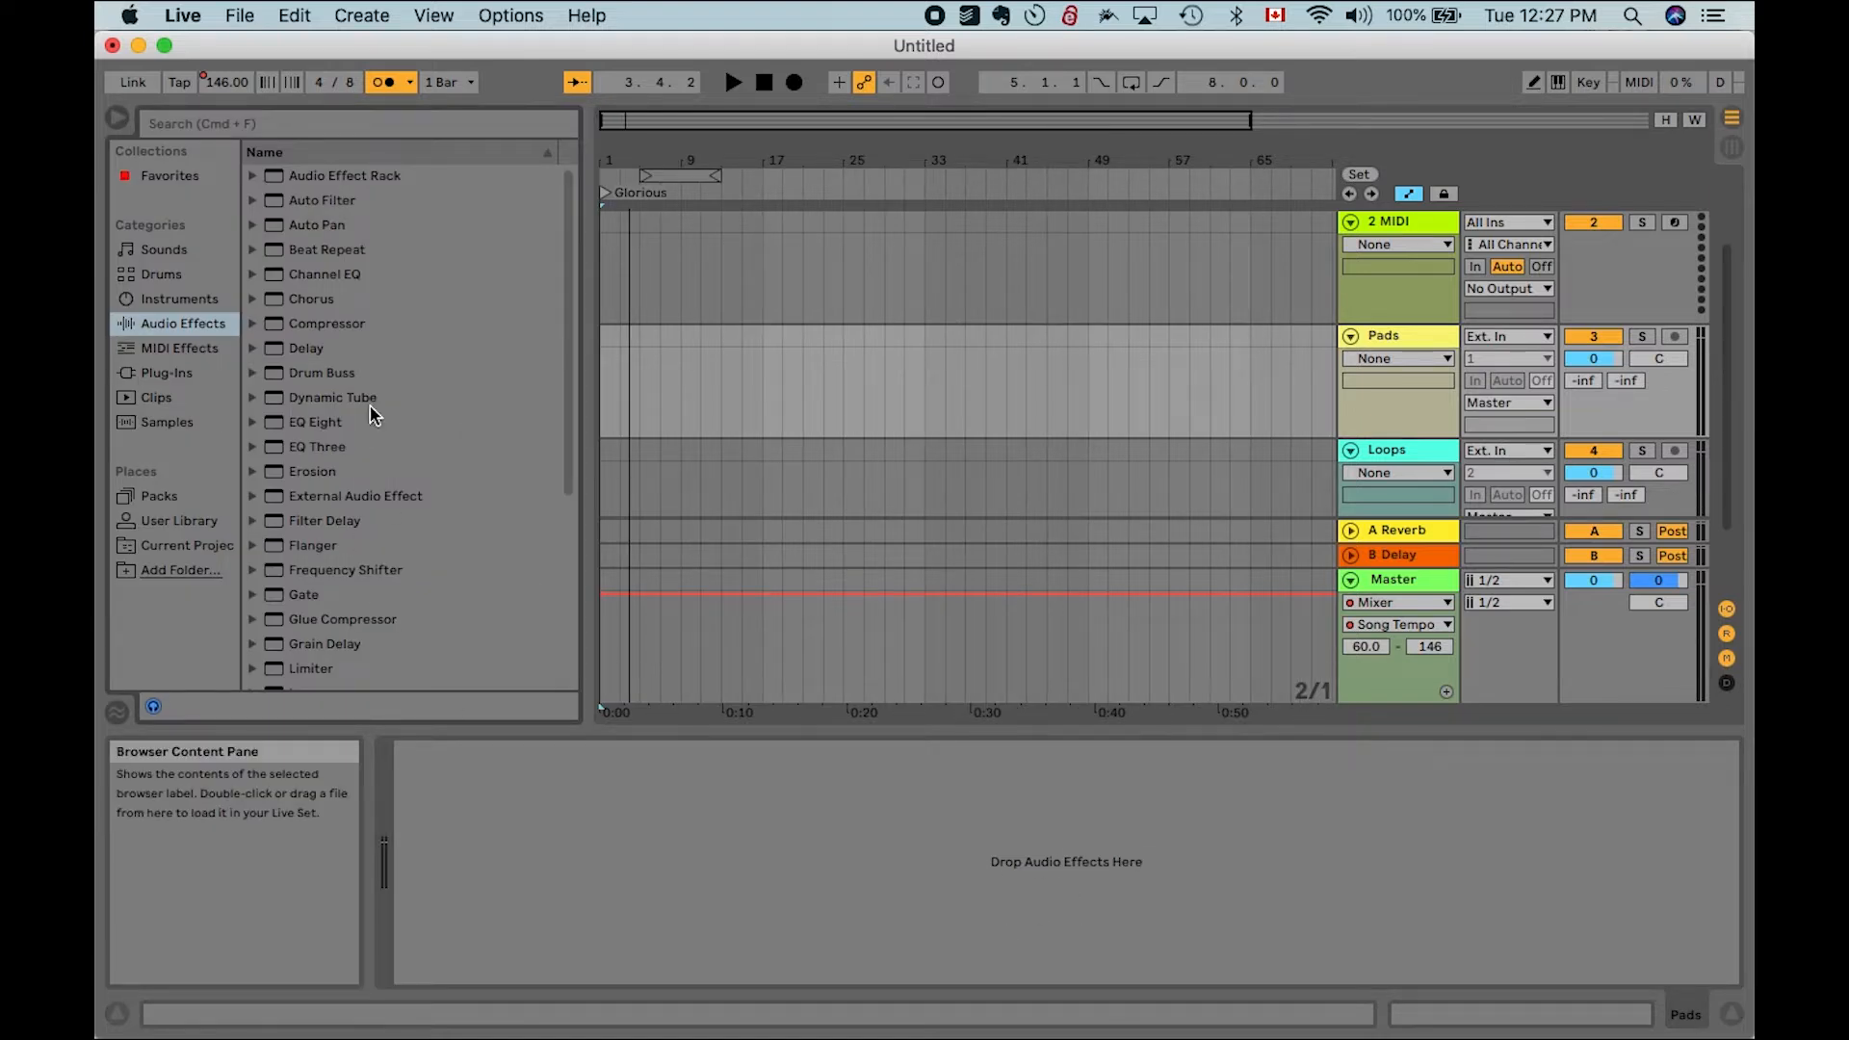
{"action": "scroll", "coordinate": [363, 446], "scroll_direction": "down", "scroll_amount": 10}
{"action": "left_click", "coordinate": [254, 528]}
{"action": "left_click", "coordinate": [270, 554]}
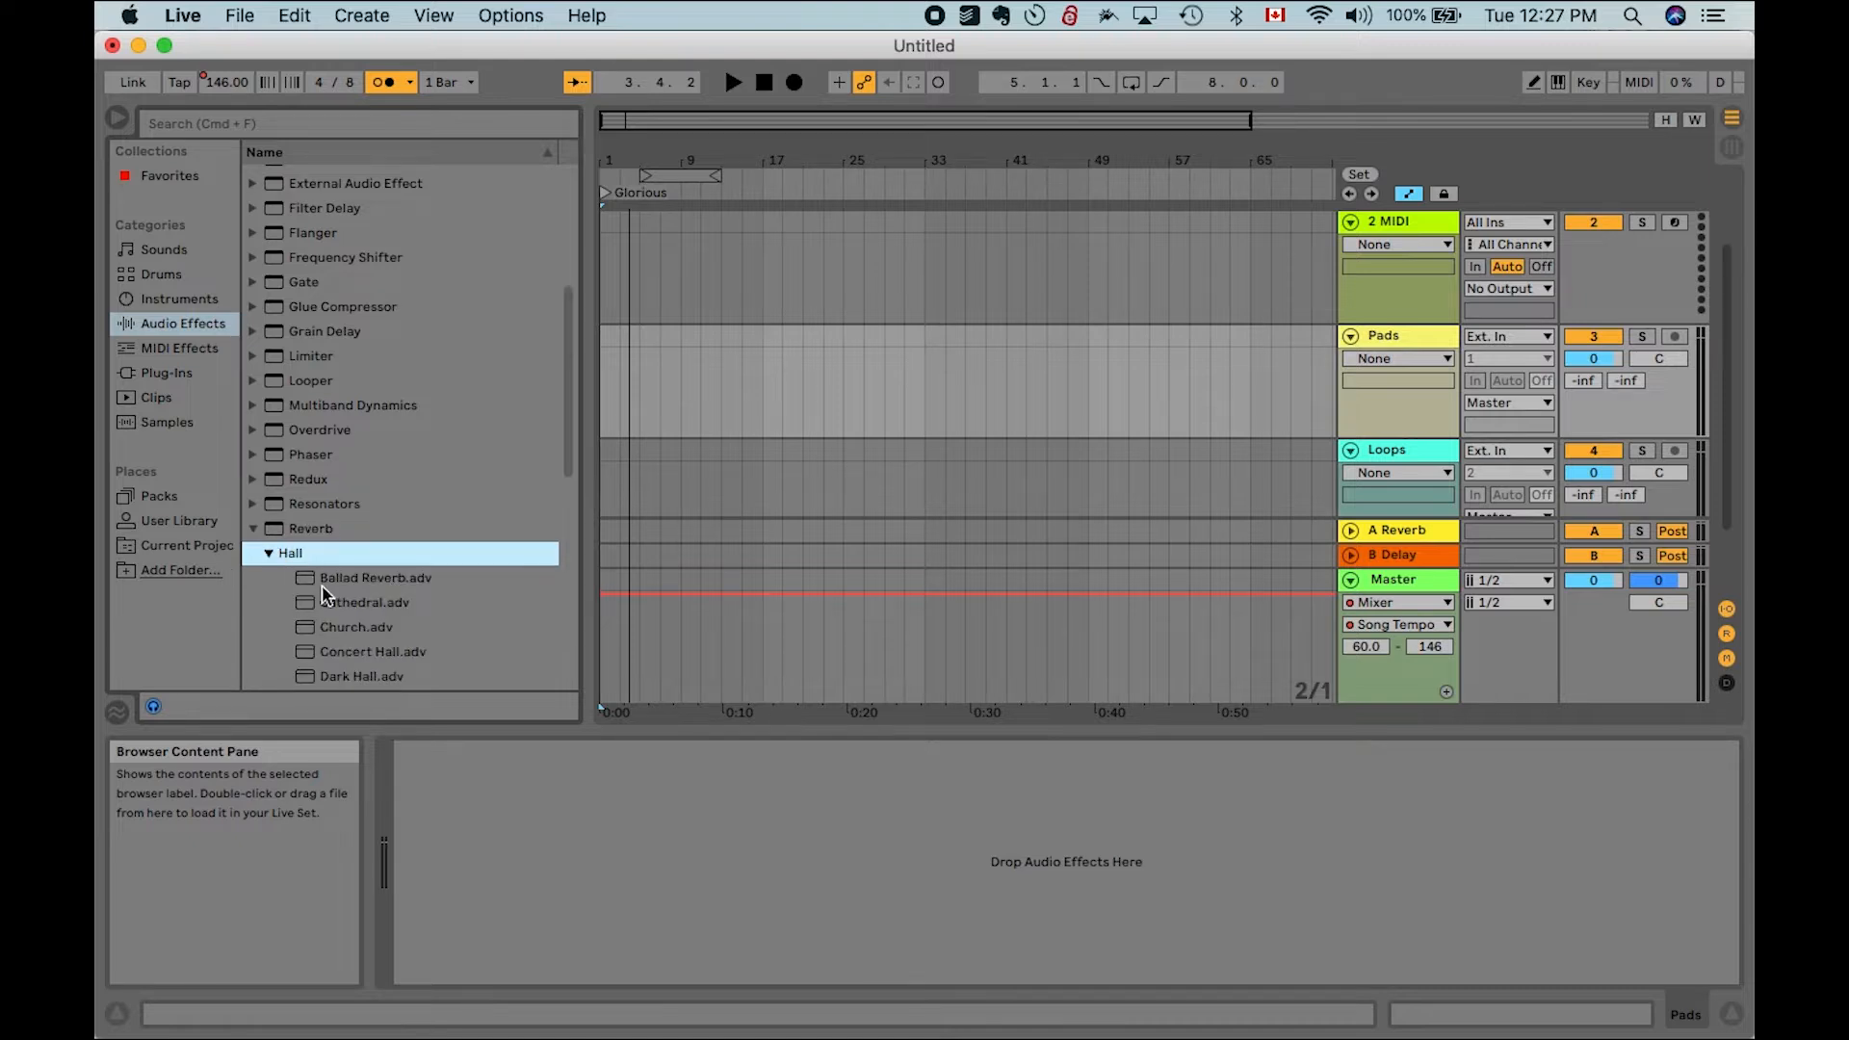
{"action": "left_click", "coordinate": [337, 604]}
{"action": "left_click_drag", "start_coordinate": [337, 610], "coordinate": [529, 867]}
{"action": "left_click", "coordinate": [123, 122]}
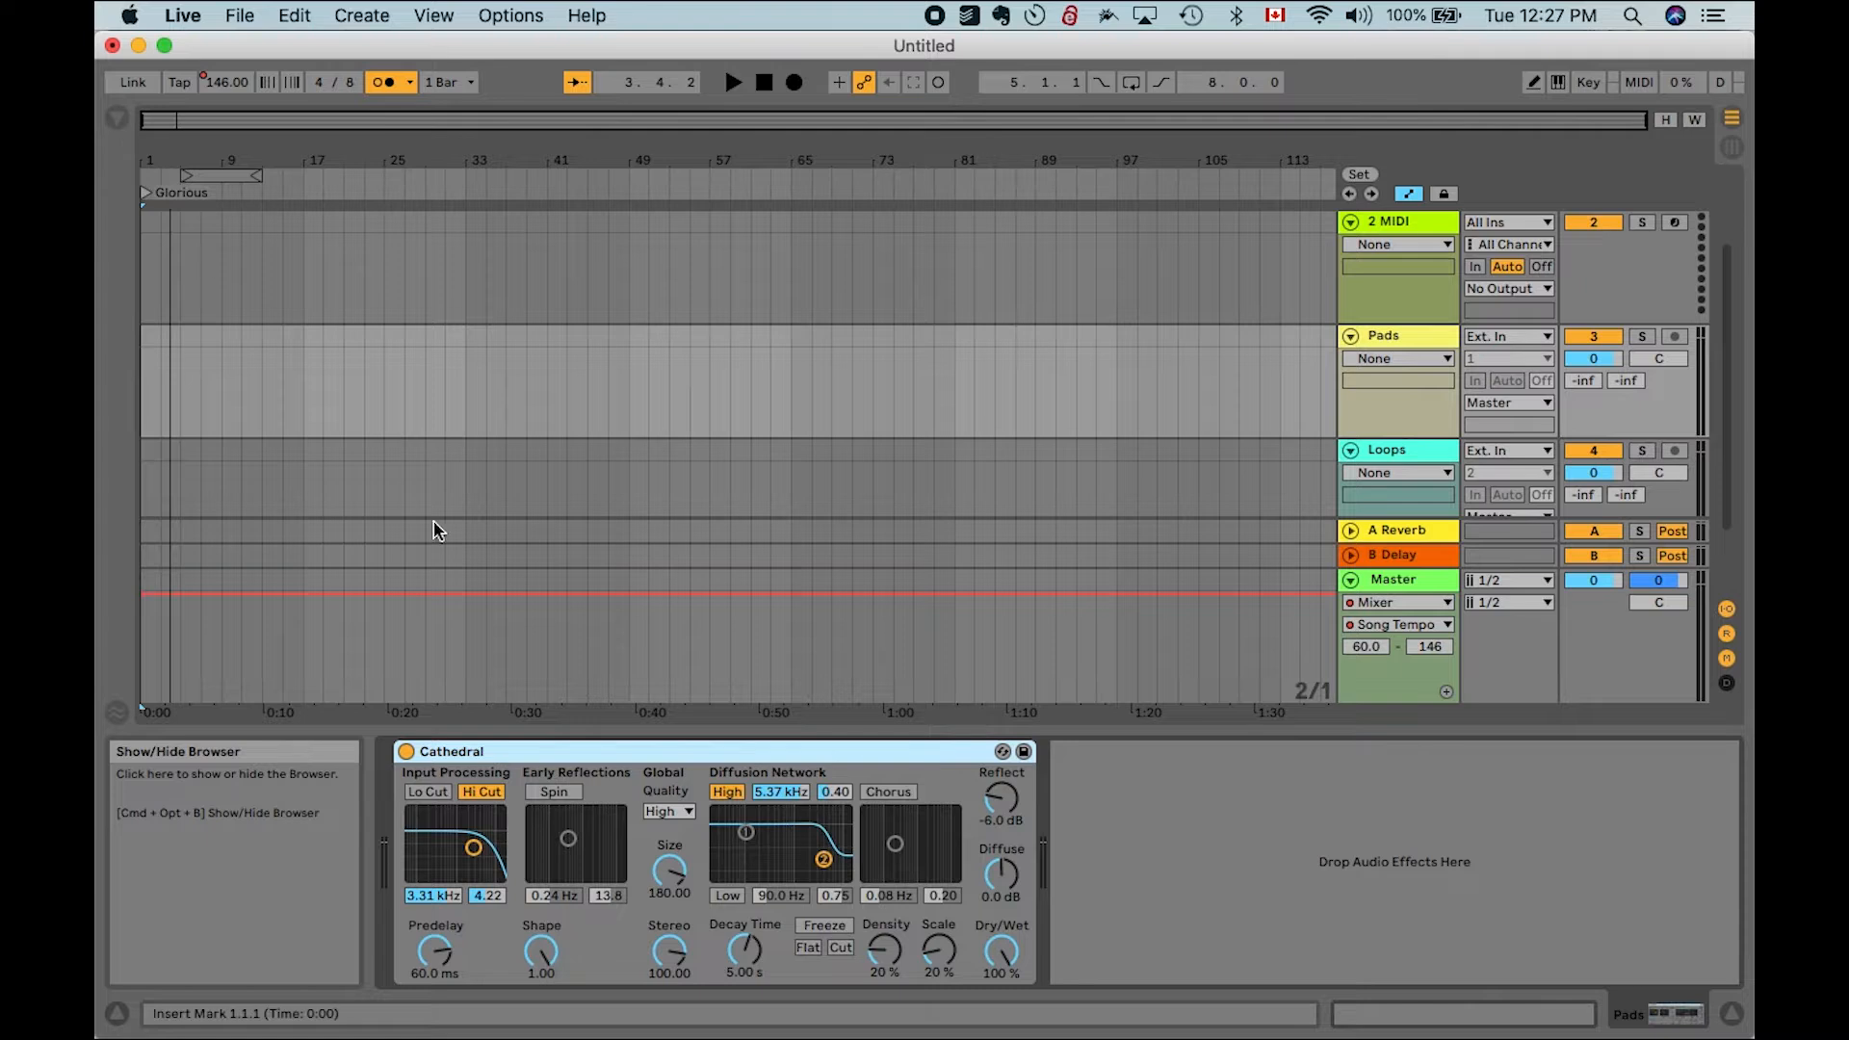
Place the C - WARM pad from the User Library's Worship Pads Bright folder at bar 1 of the Pads track
{"action": "left_click", "coordinate": [116, 118]}
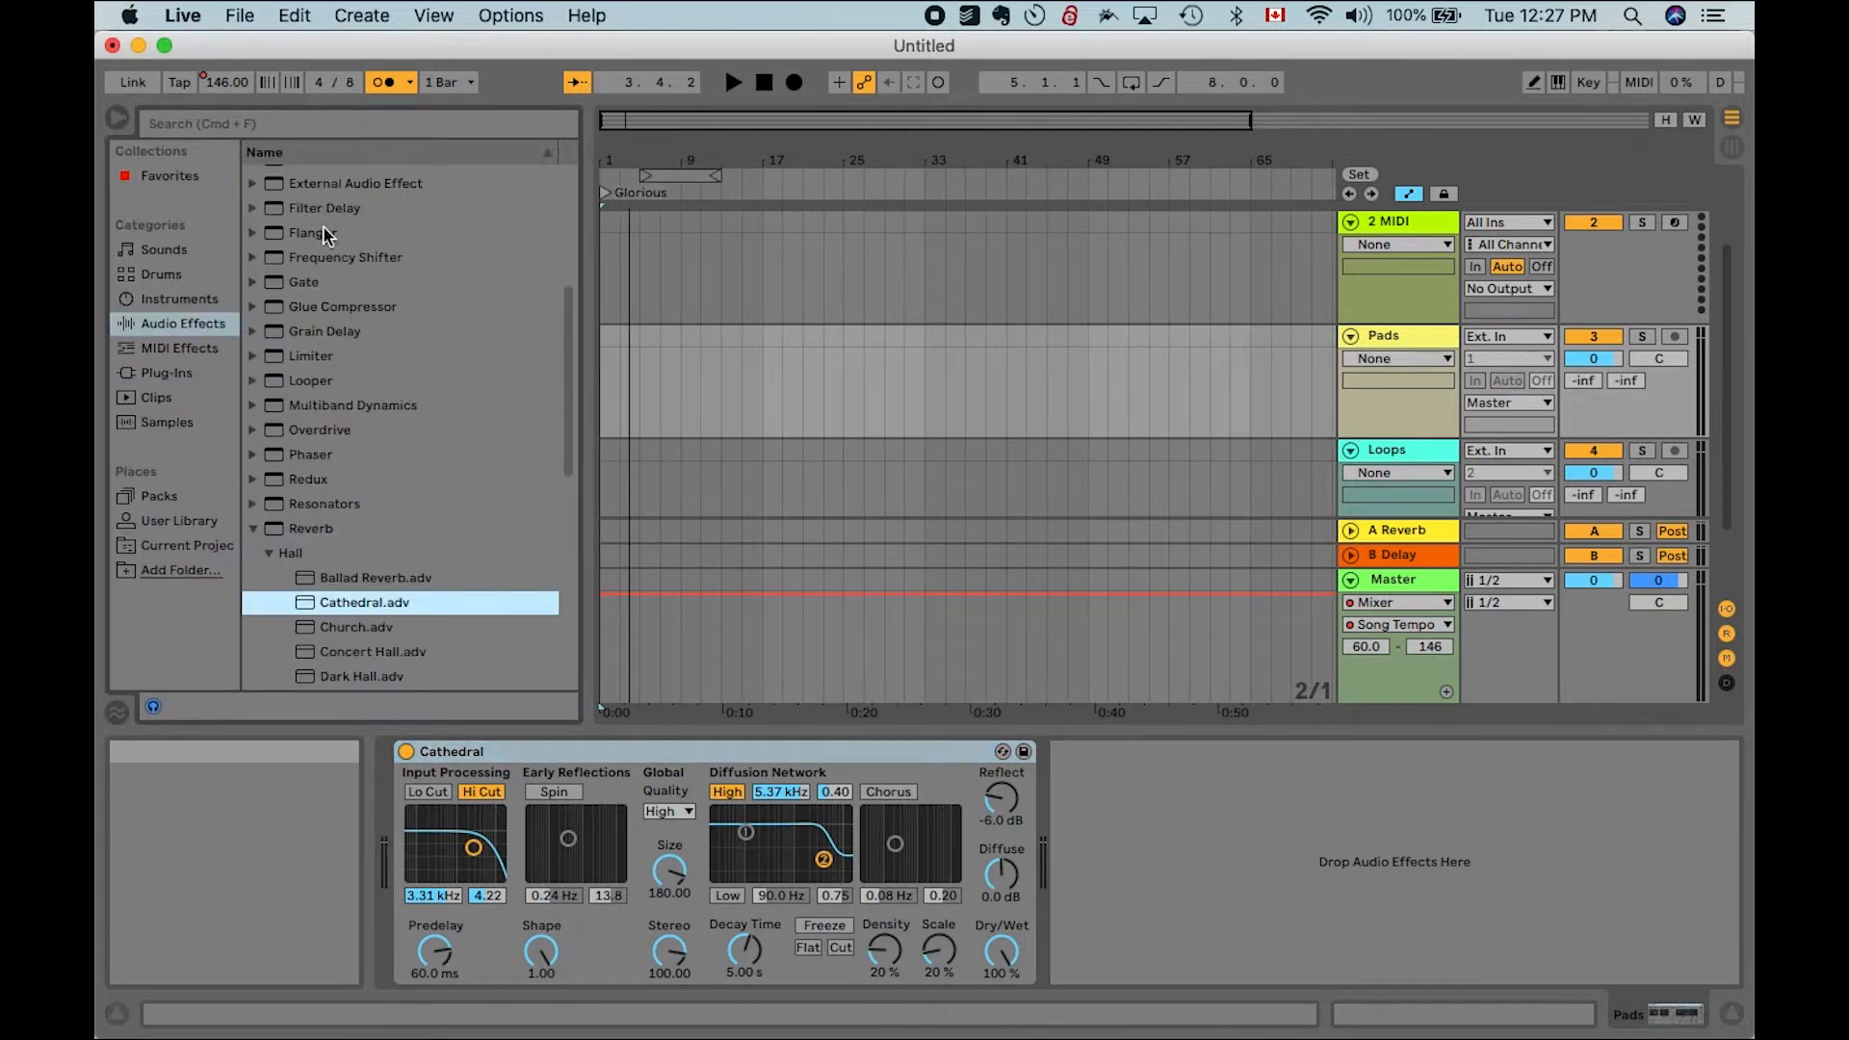
{"action": "left_click", "coordinate": [254, 530]}
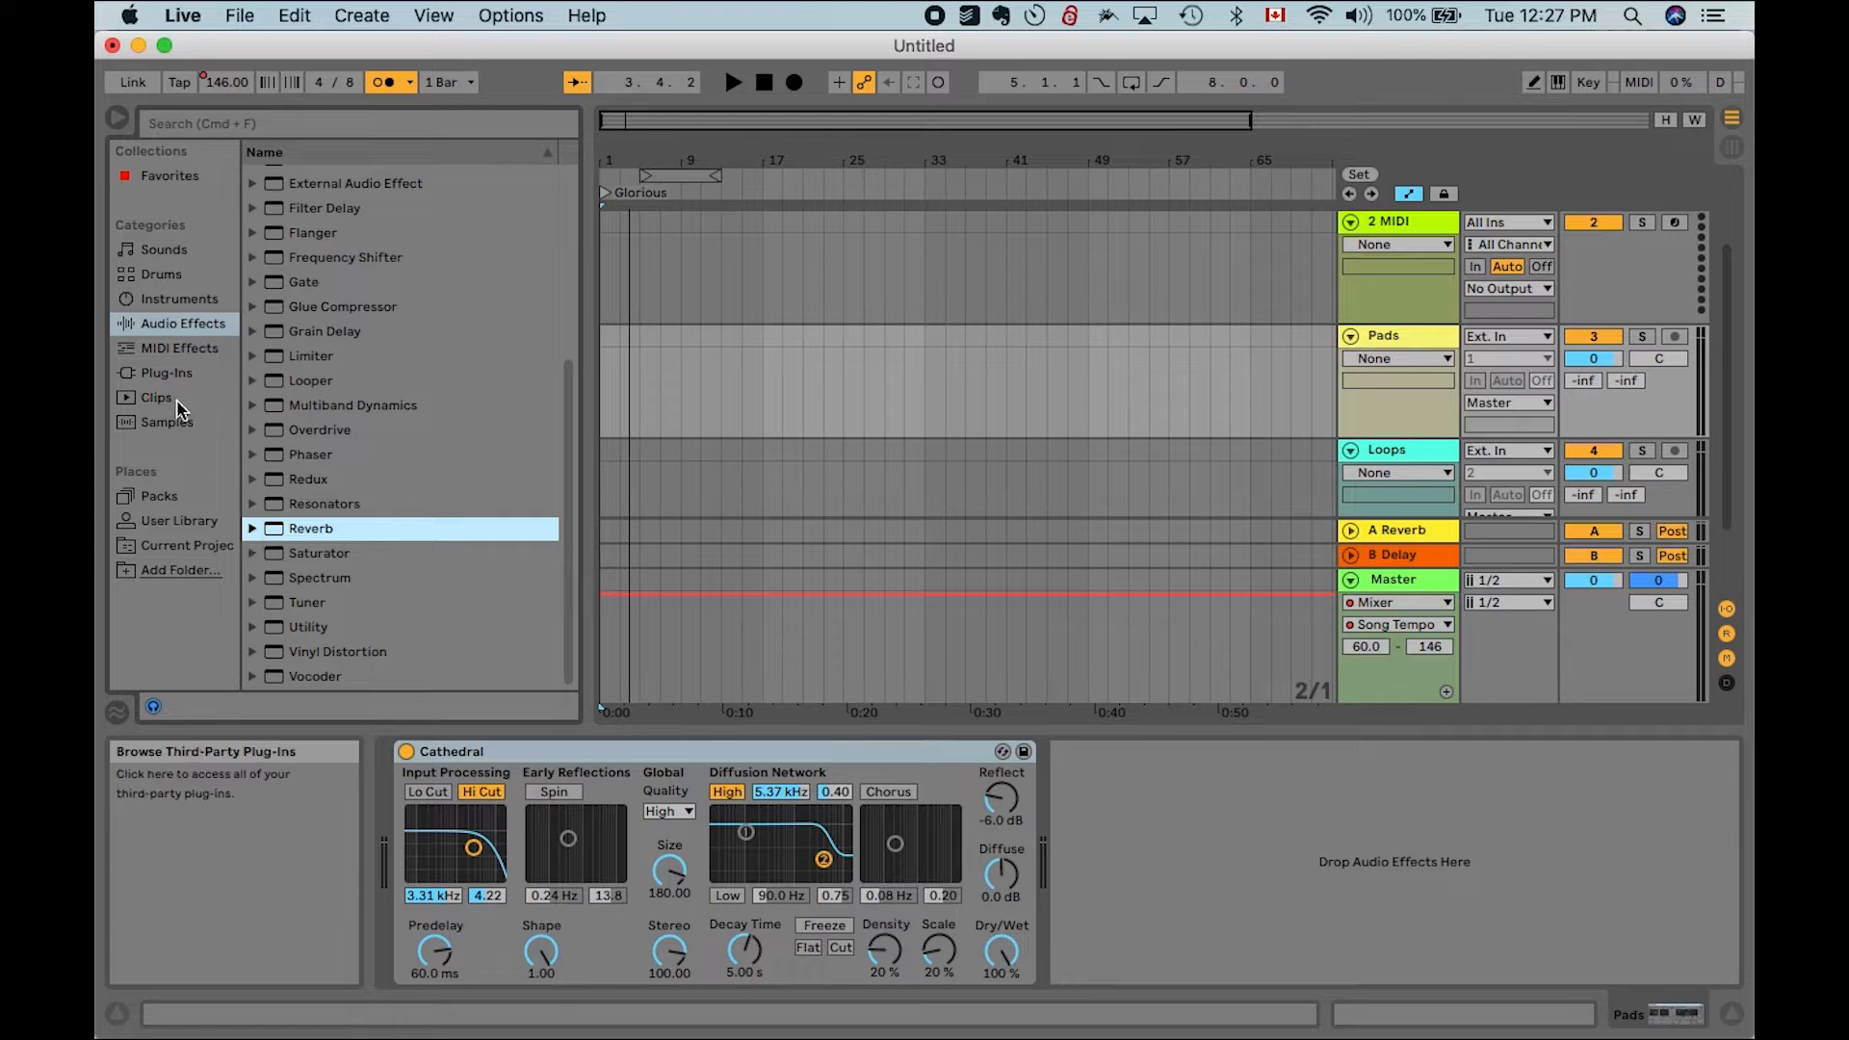
{"action": "left_click", "coordinate": [179, 520]}
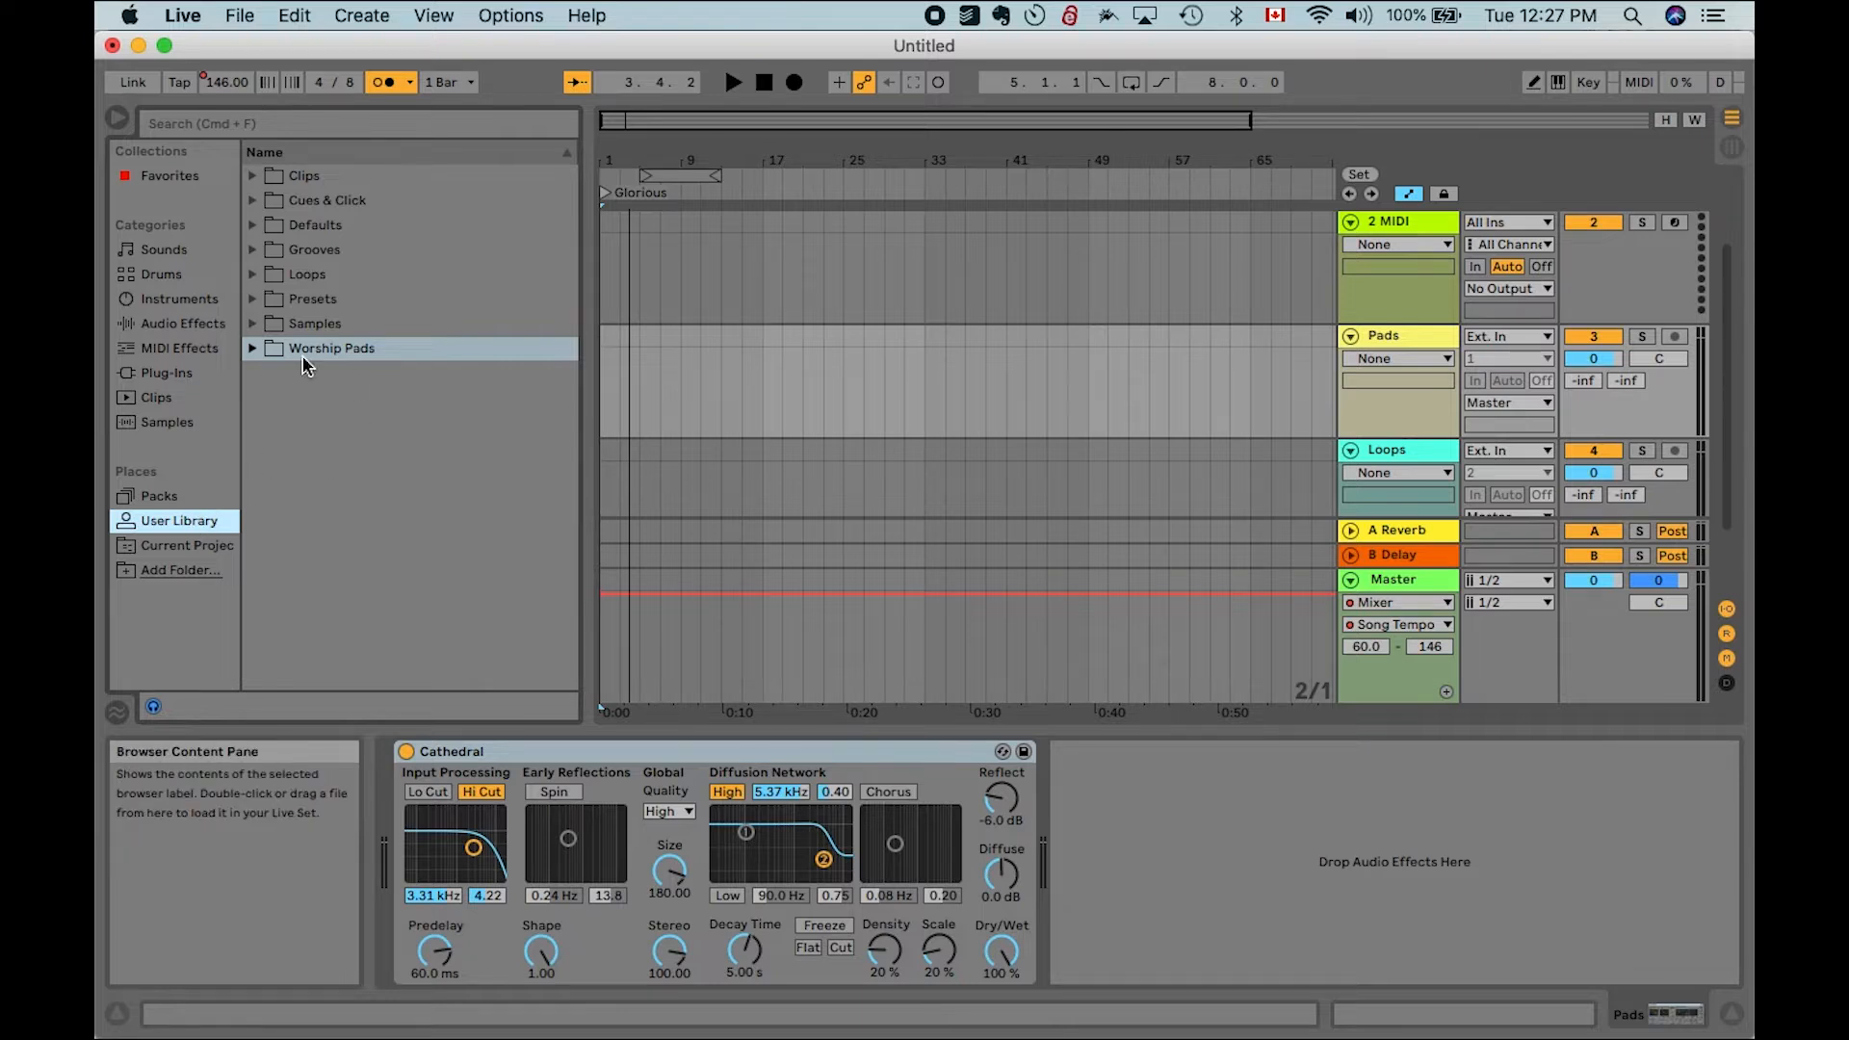
{"action": "left_click", "coordinate": [256, 276]}
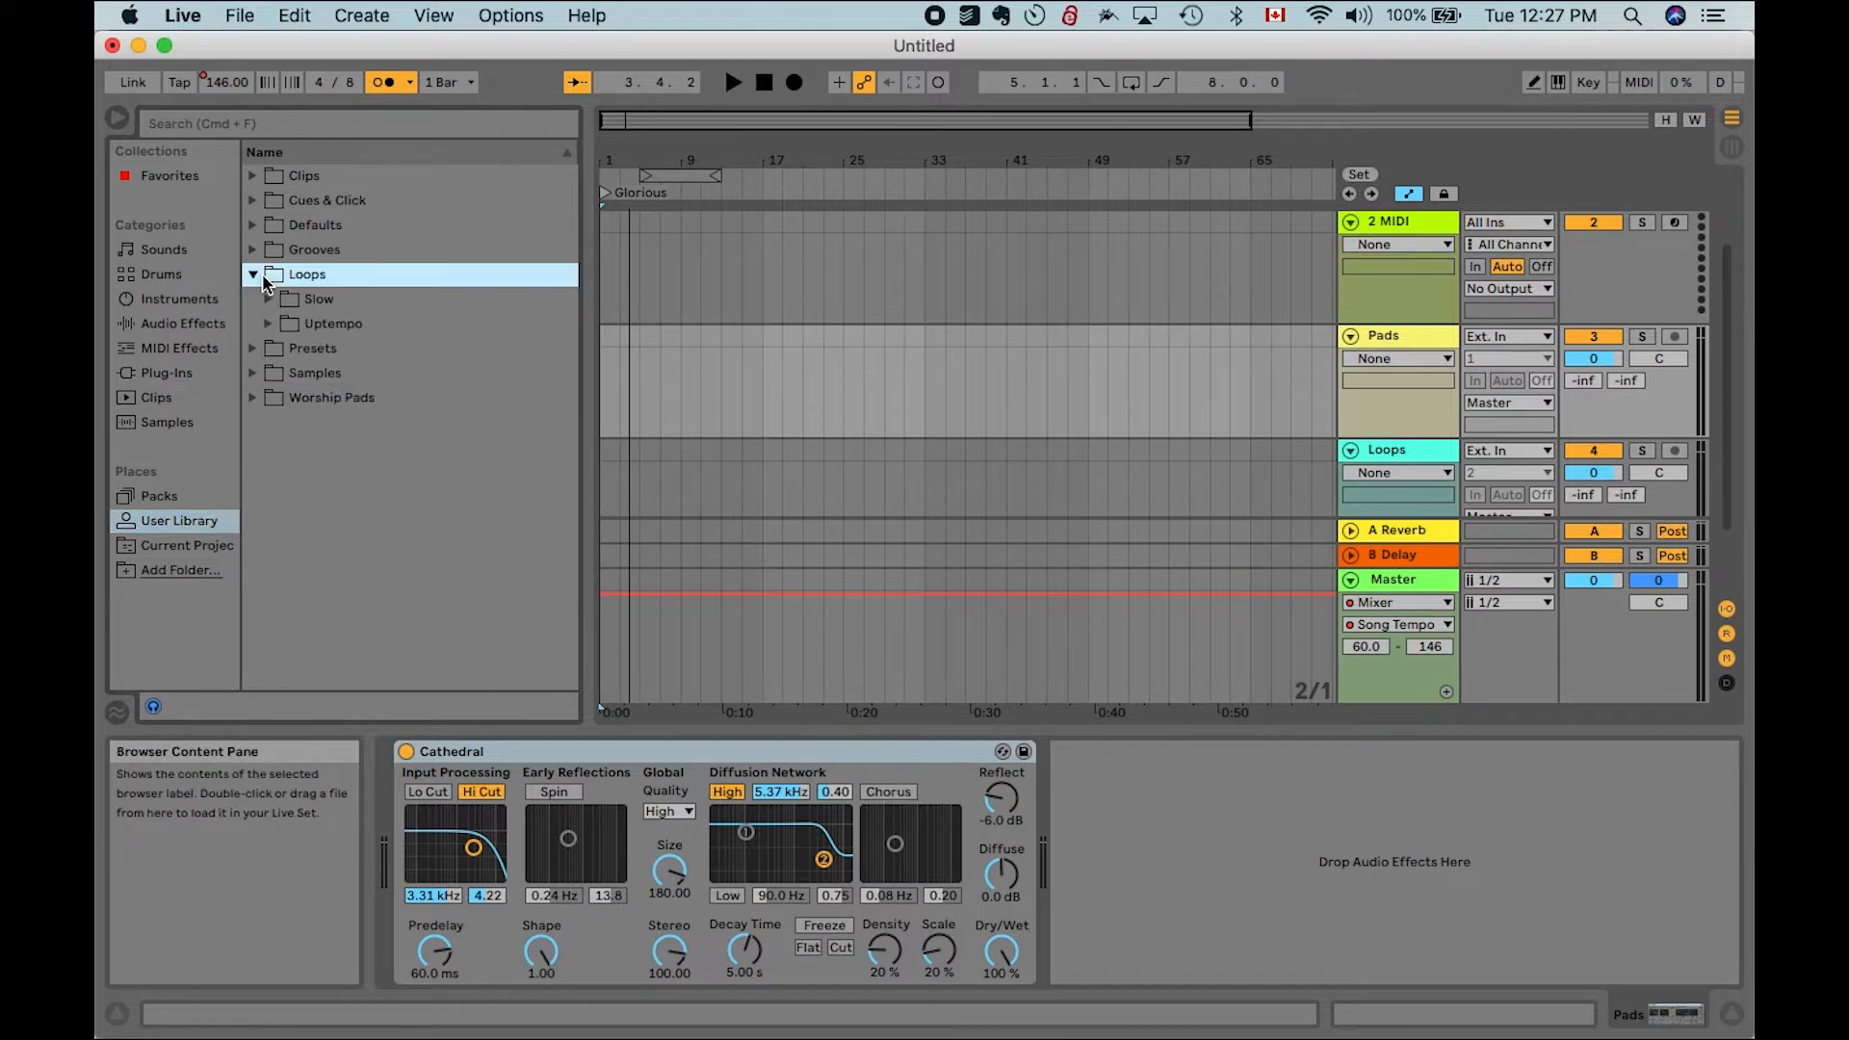
{"action": "left_click", "coordinate": [255, 277]}
{"action": "left_click", "coordinate": [307, 347]}
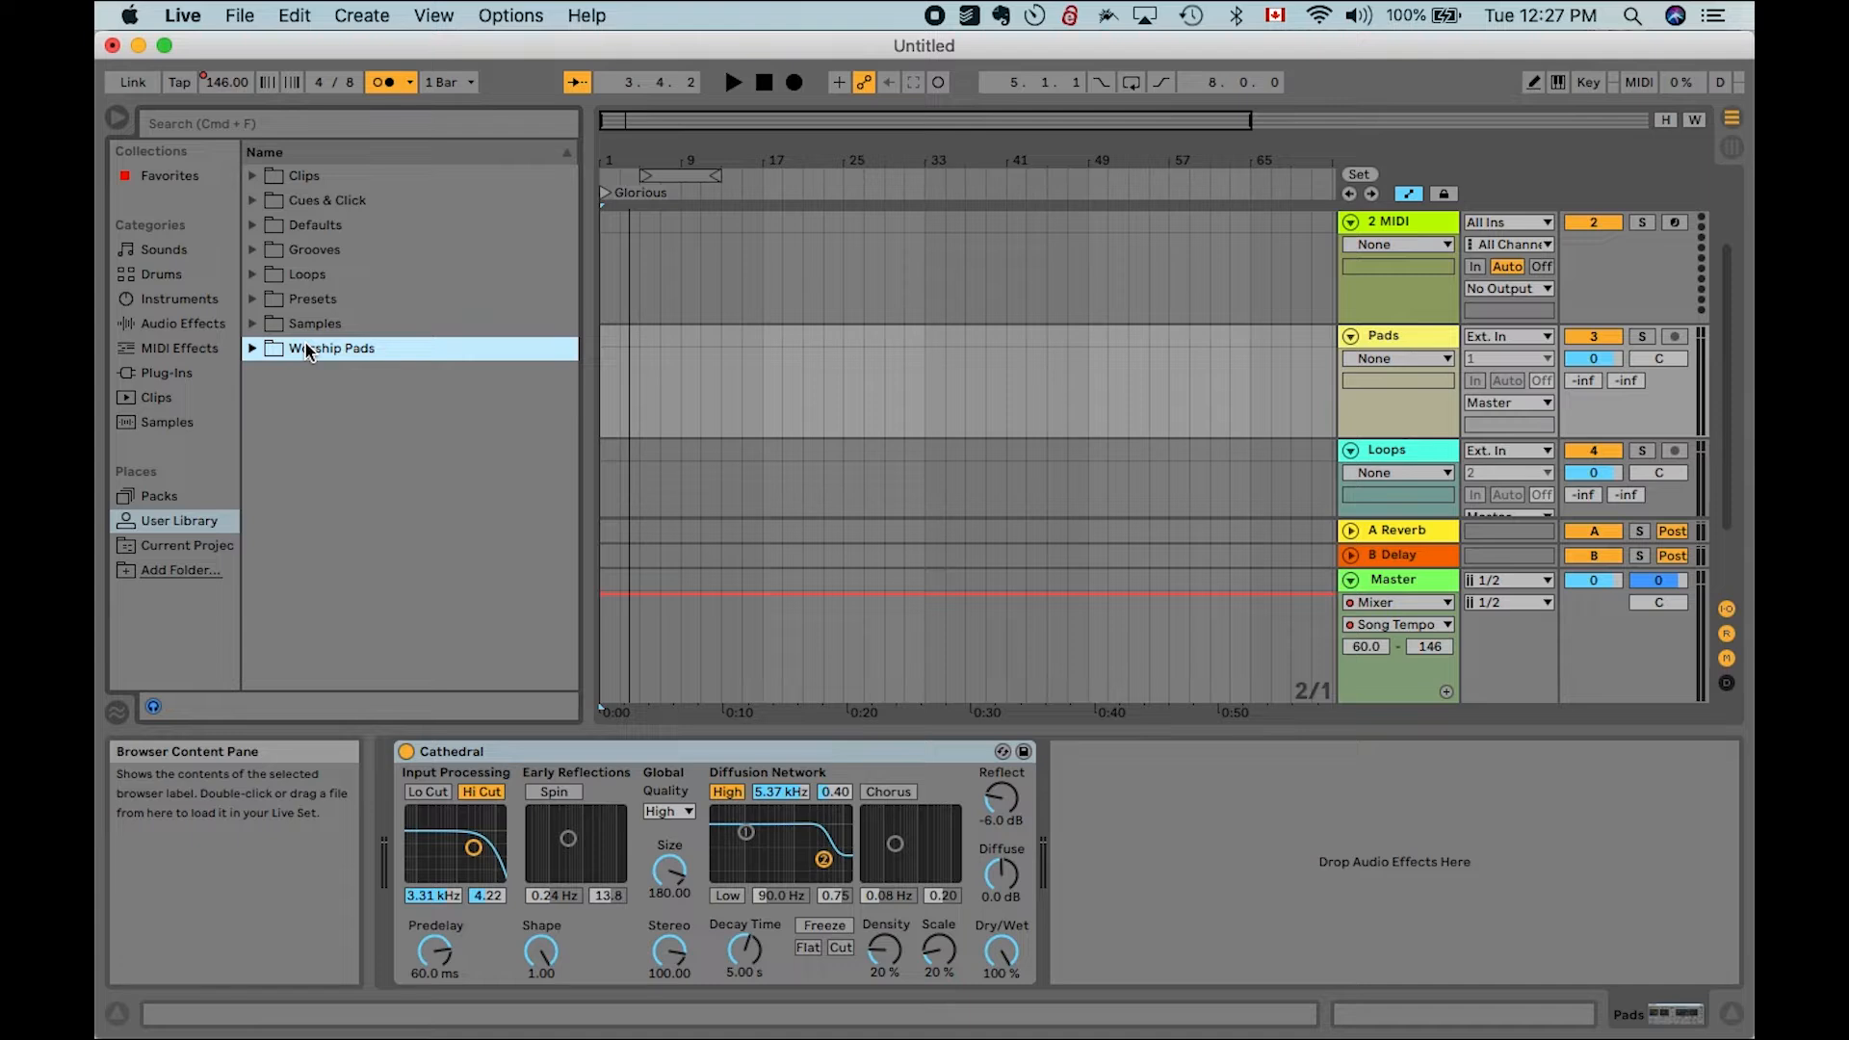
{"action": "left_click", "coordinate": [253, 350]}
{"action": "left_click", "coordinate": [270, 374]}
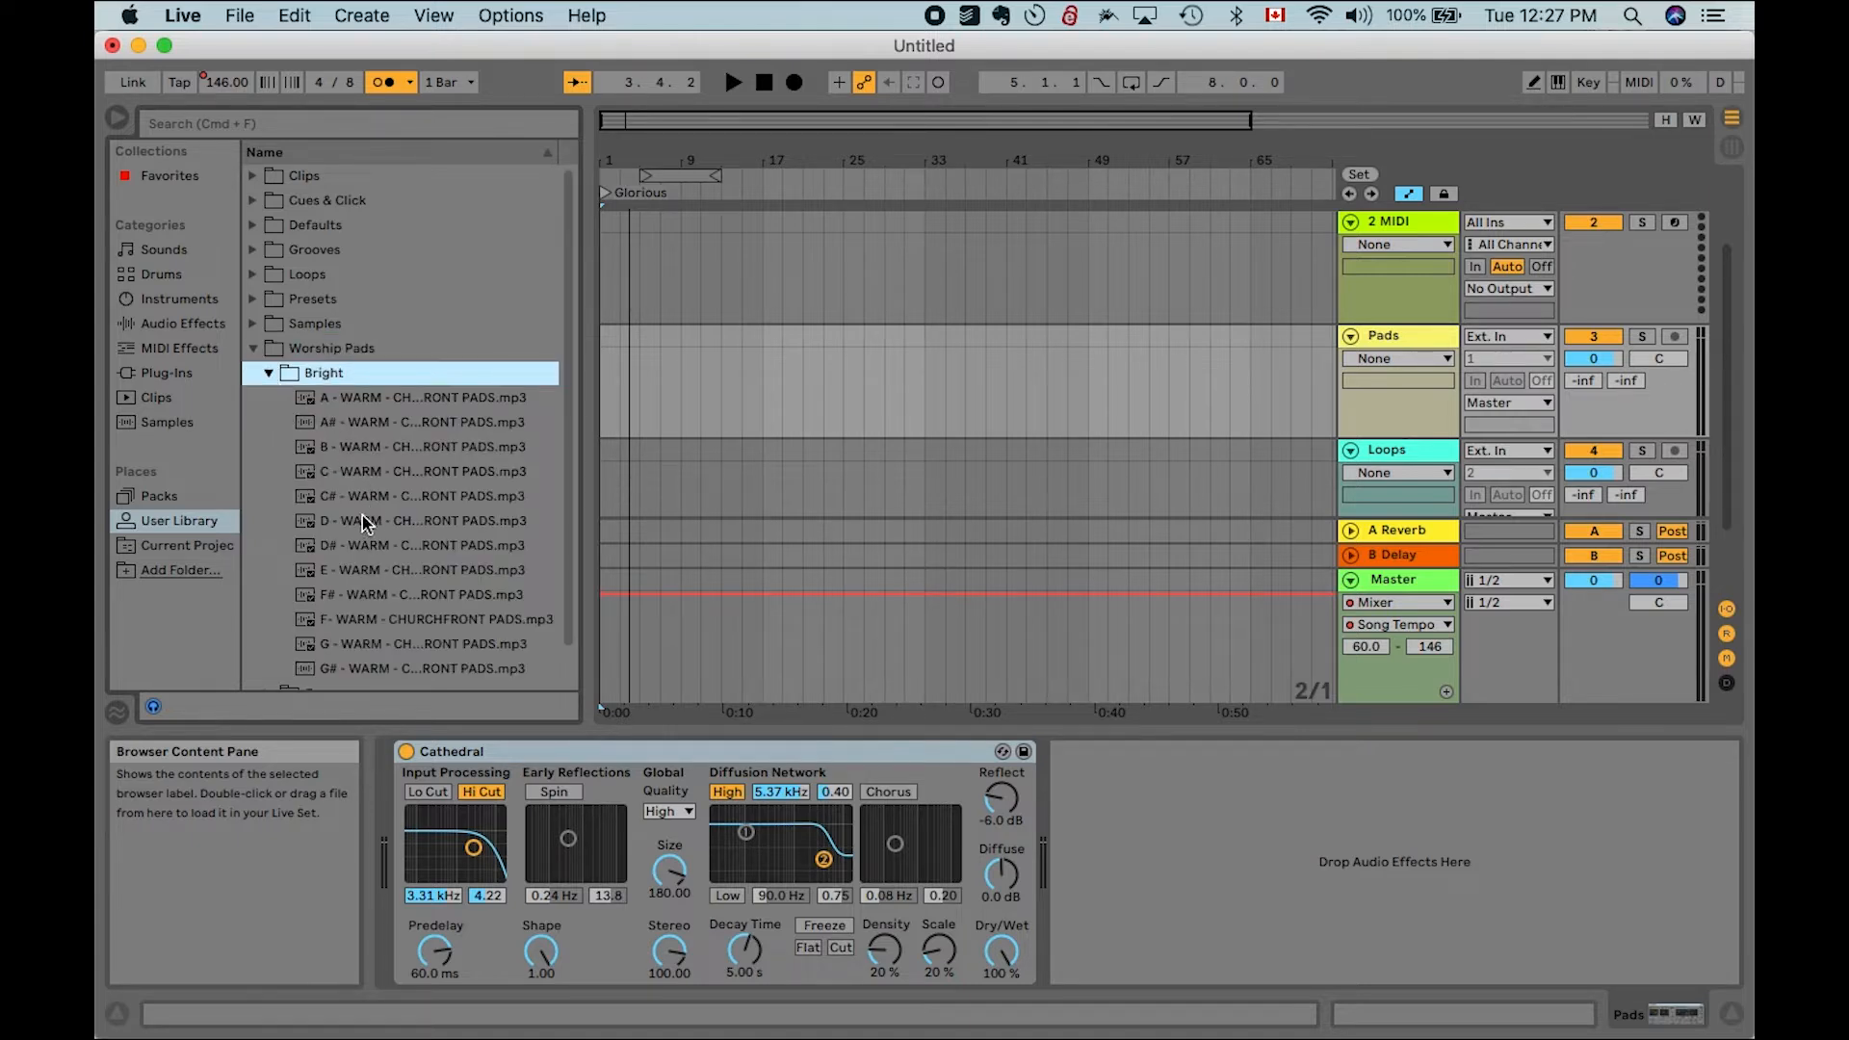
{"action": "left_click_drag", "start_coordinate": [356, 471], "coordinate": [665, 339]}
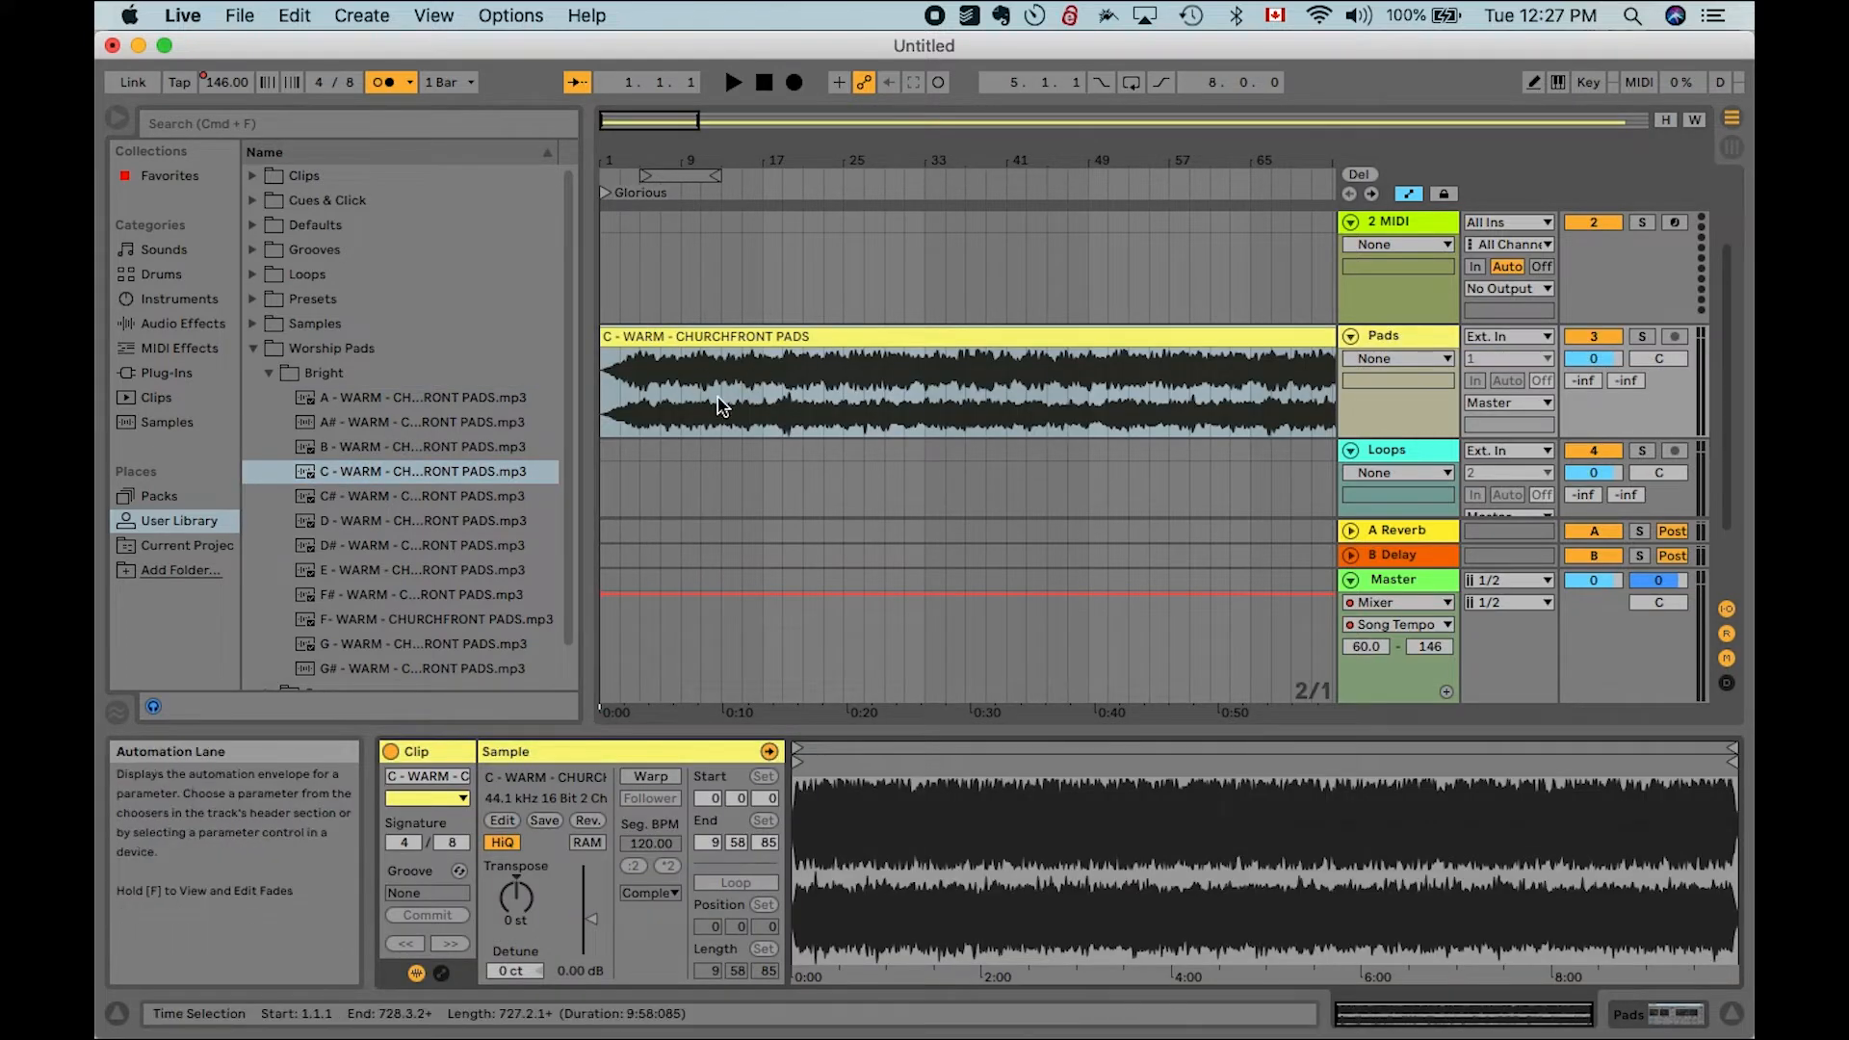
Lower the pad clip's gain to about -16.4 dB while listening to playback, and hide the browser
{"action": "left_click_drag", "start_coordinate": [584, 919], "coordinate": [583, 933]}
{"action": "key", "text": "space"}
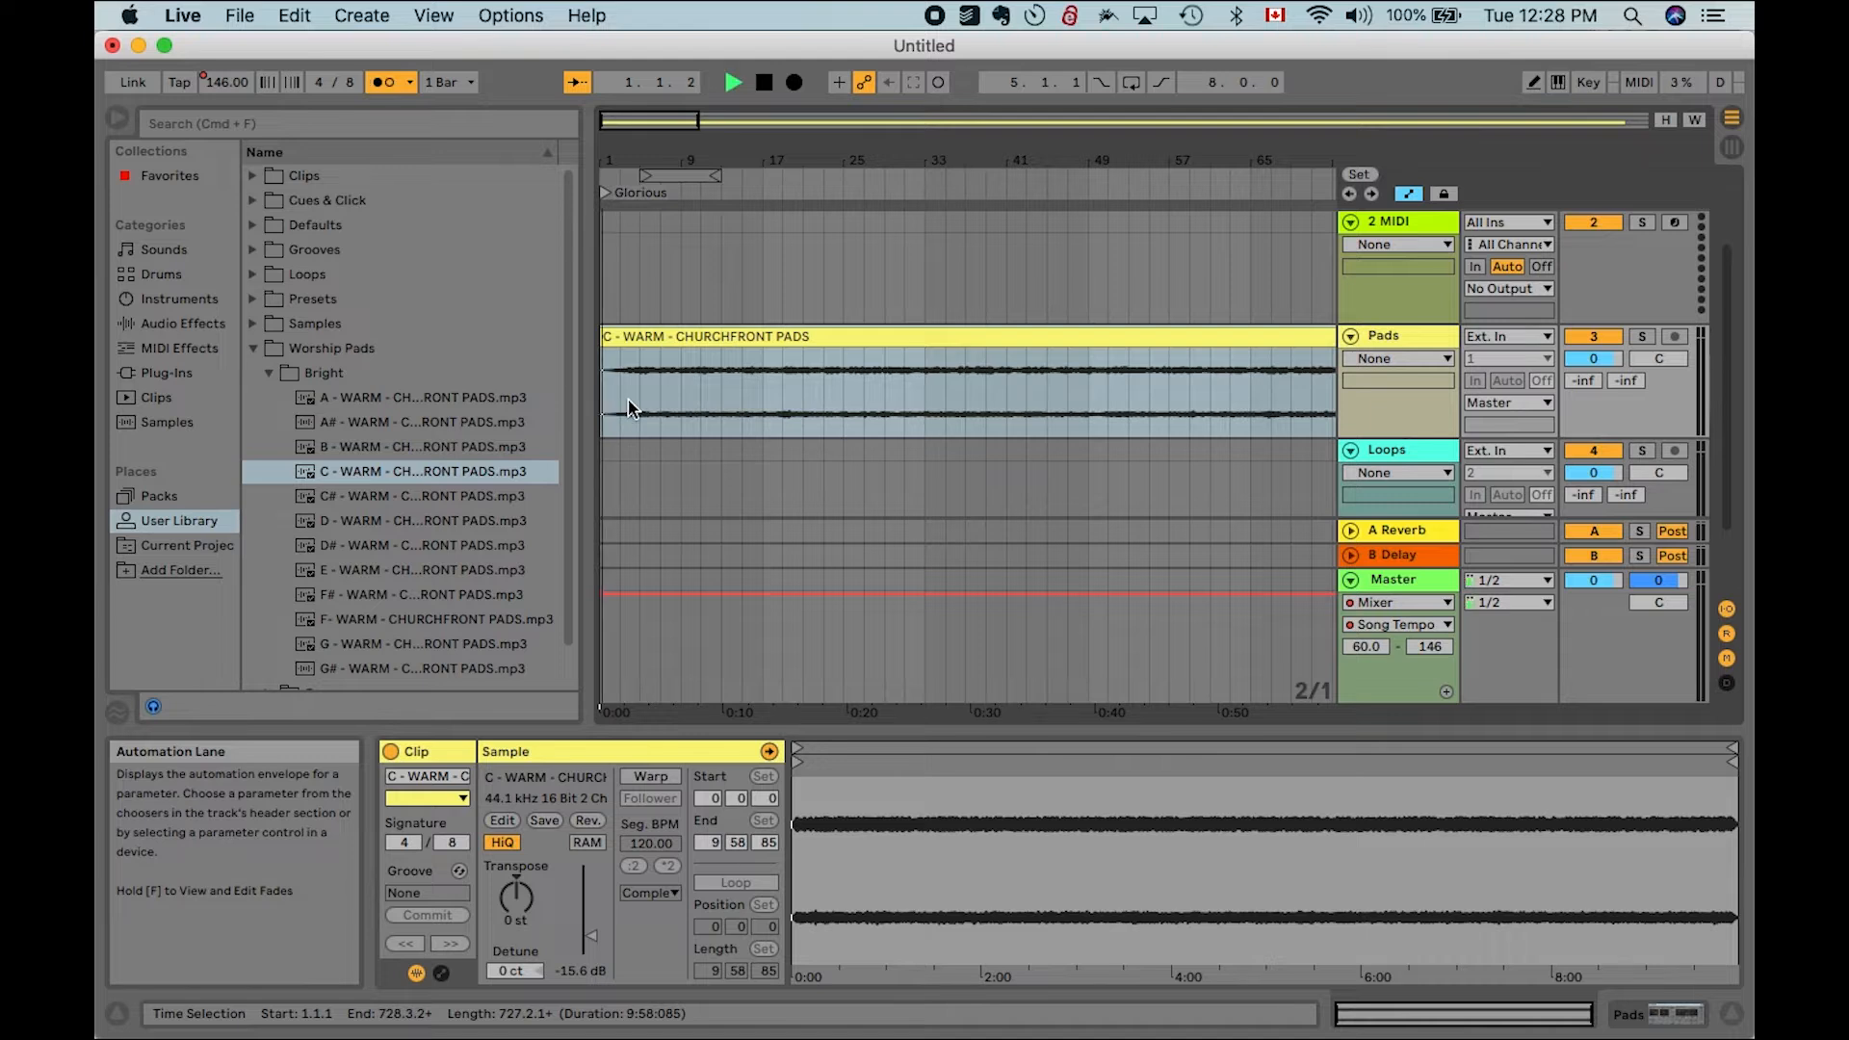
{"action": "left_click", "coordinate": [116, 117]}
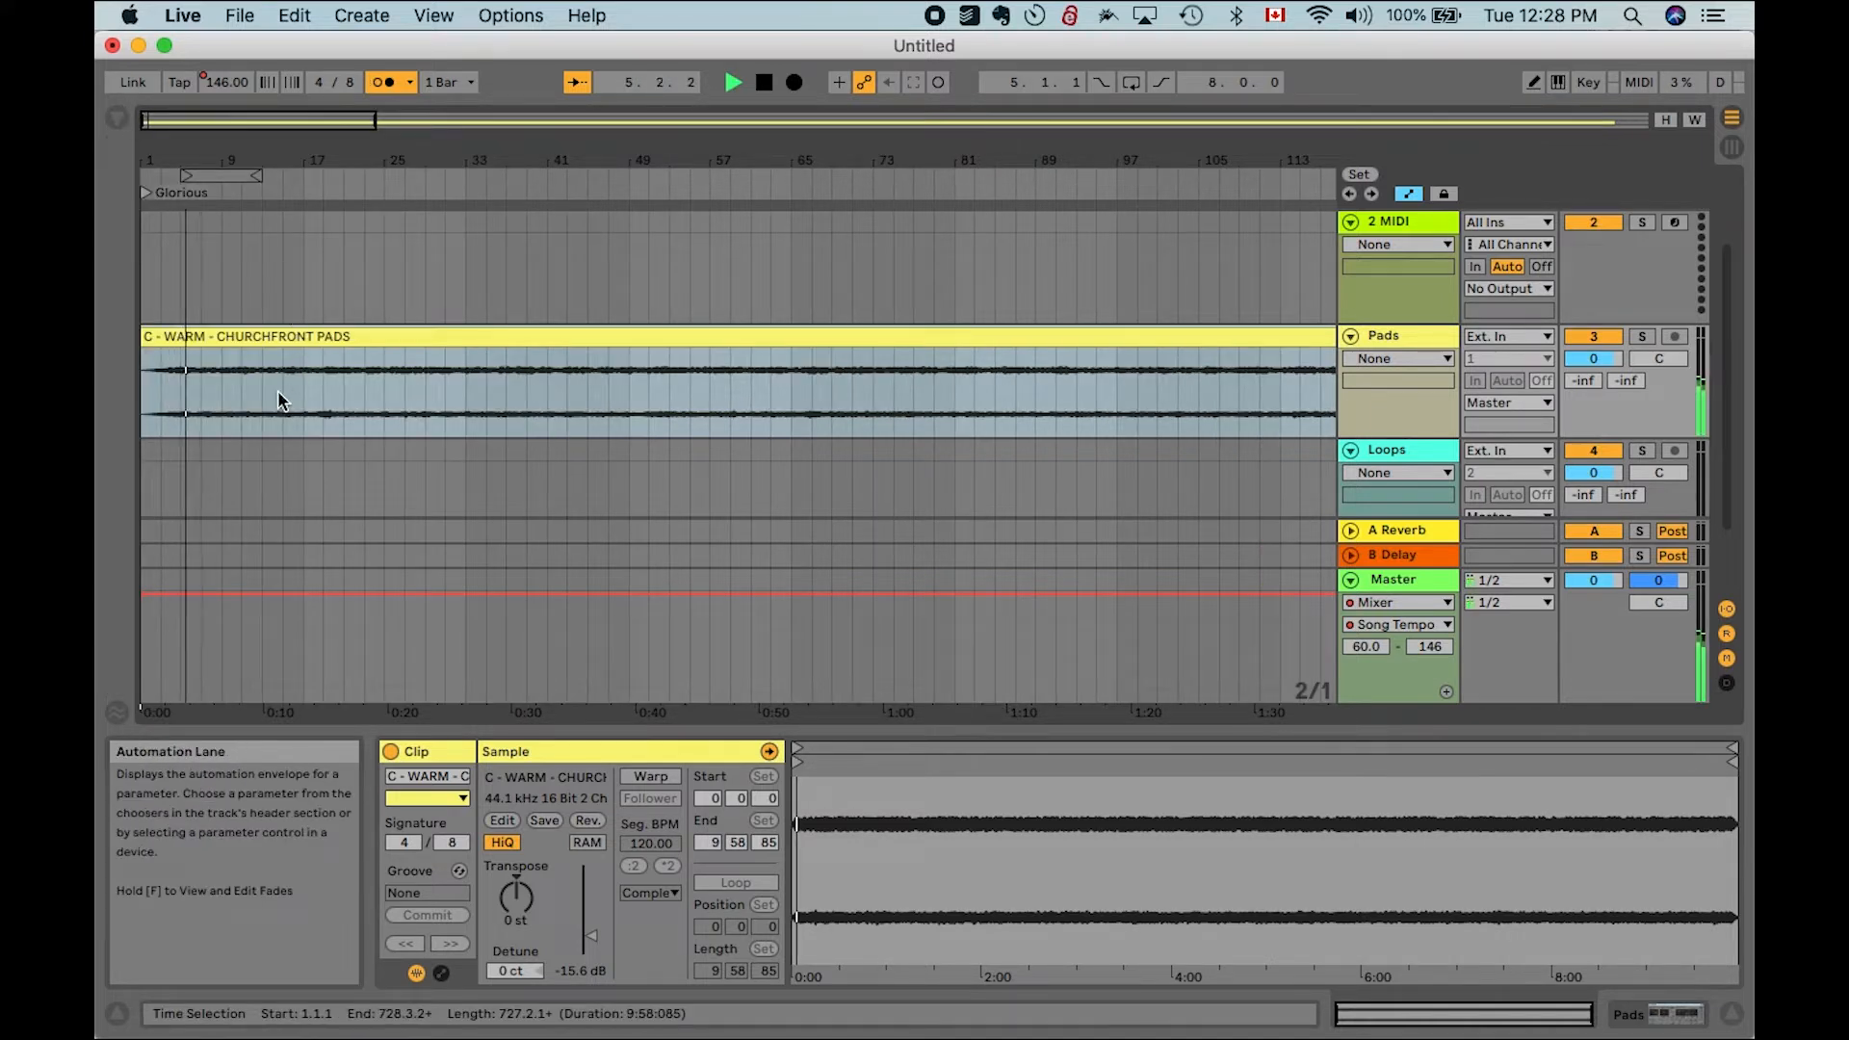
{"action": "left_click_drag", "start_coordinate": [590, 940], "coordinate": [591, 943]}
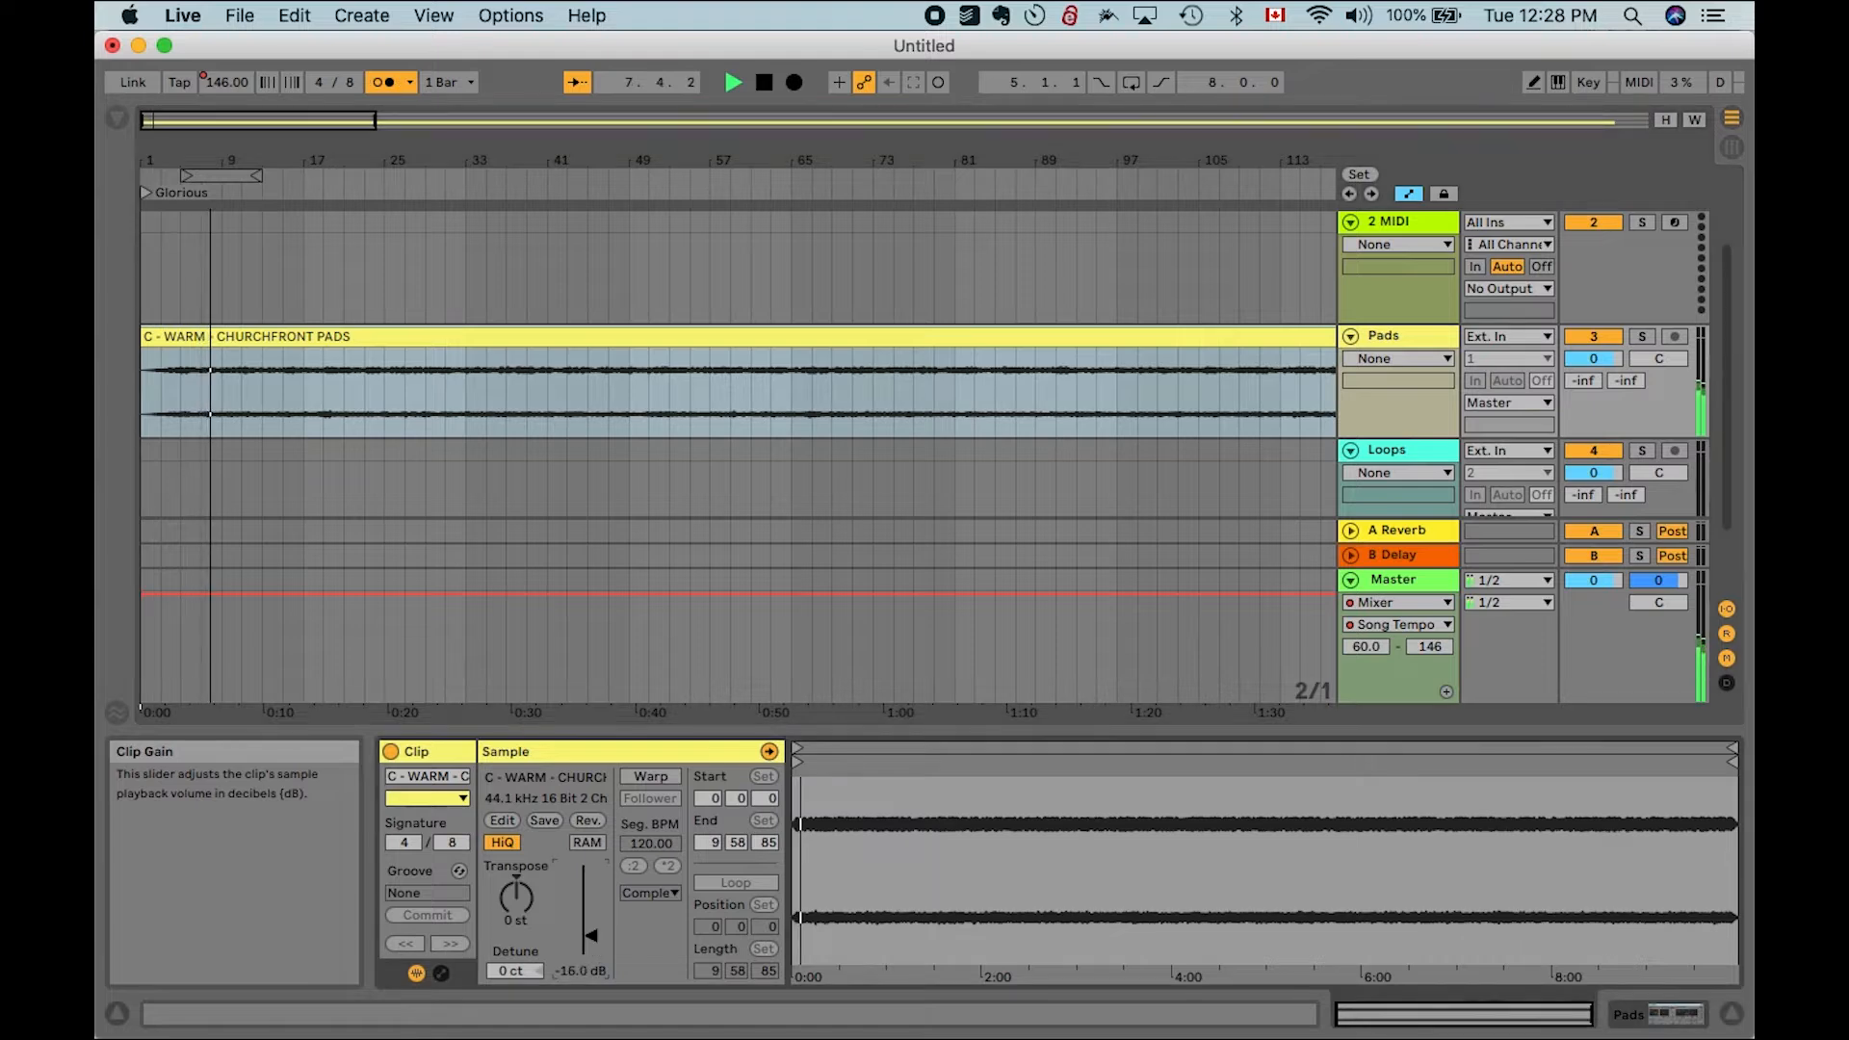
{"action": "key", "text": "space"}
Place the insert marker at the start of the pad clip at bar 1
{"action": "scroll", "coordinate": [244, 358], "scroll_direction": "down", "scroll_amount": 4}
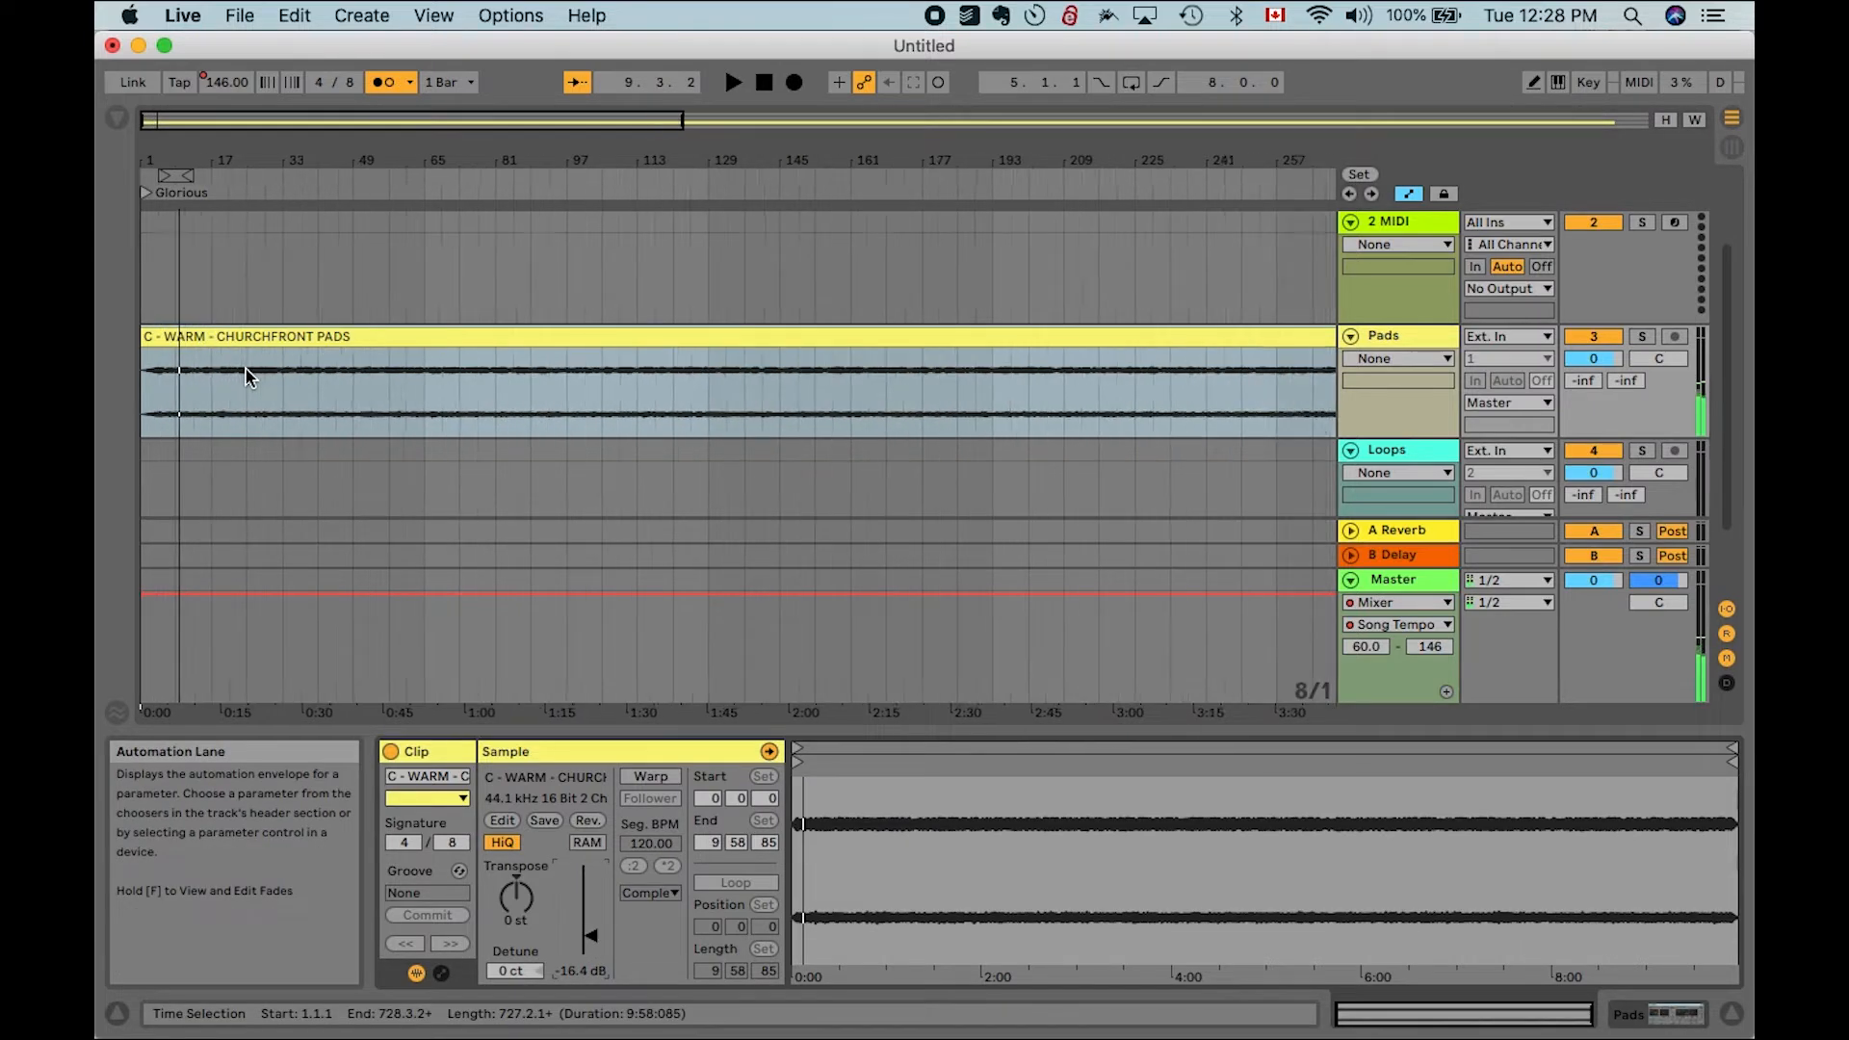
{"action": "left_click", "coordinate": [139, 375]}
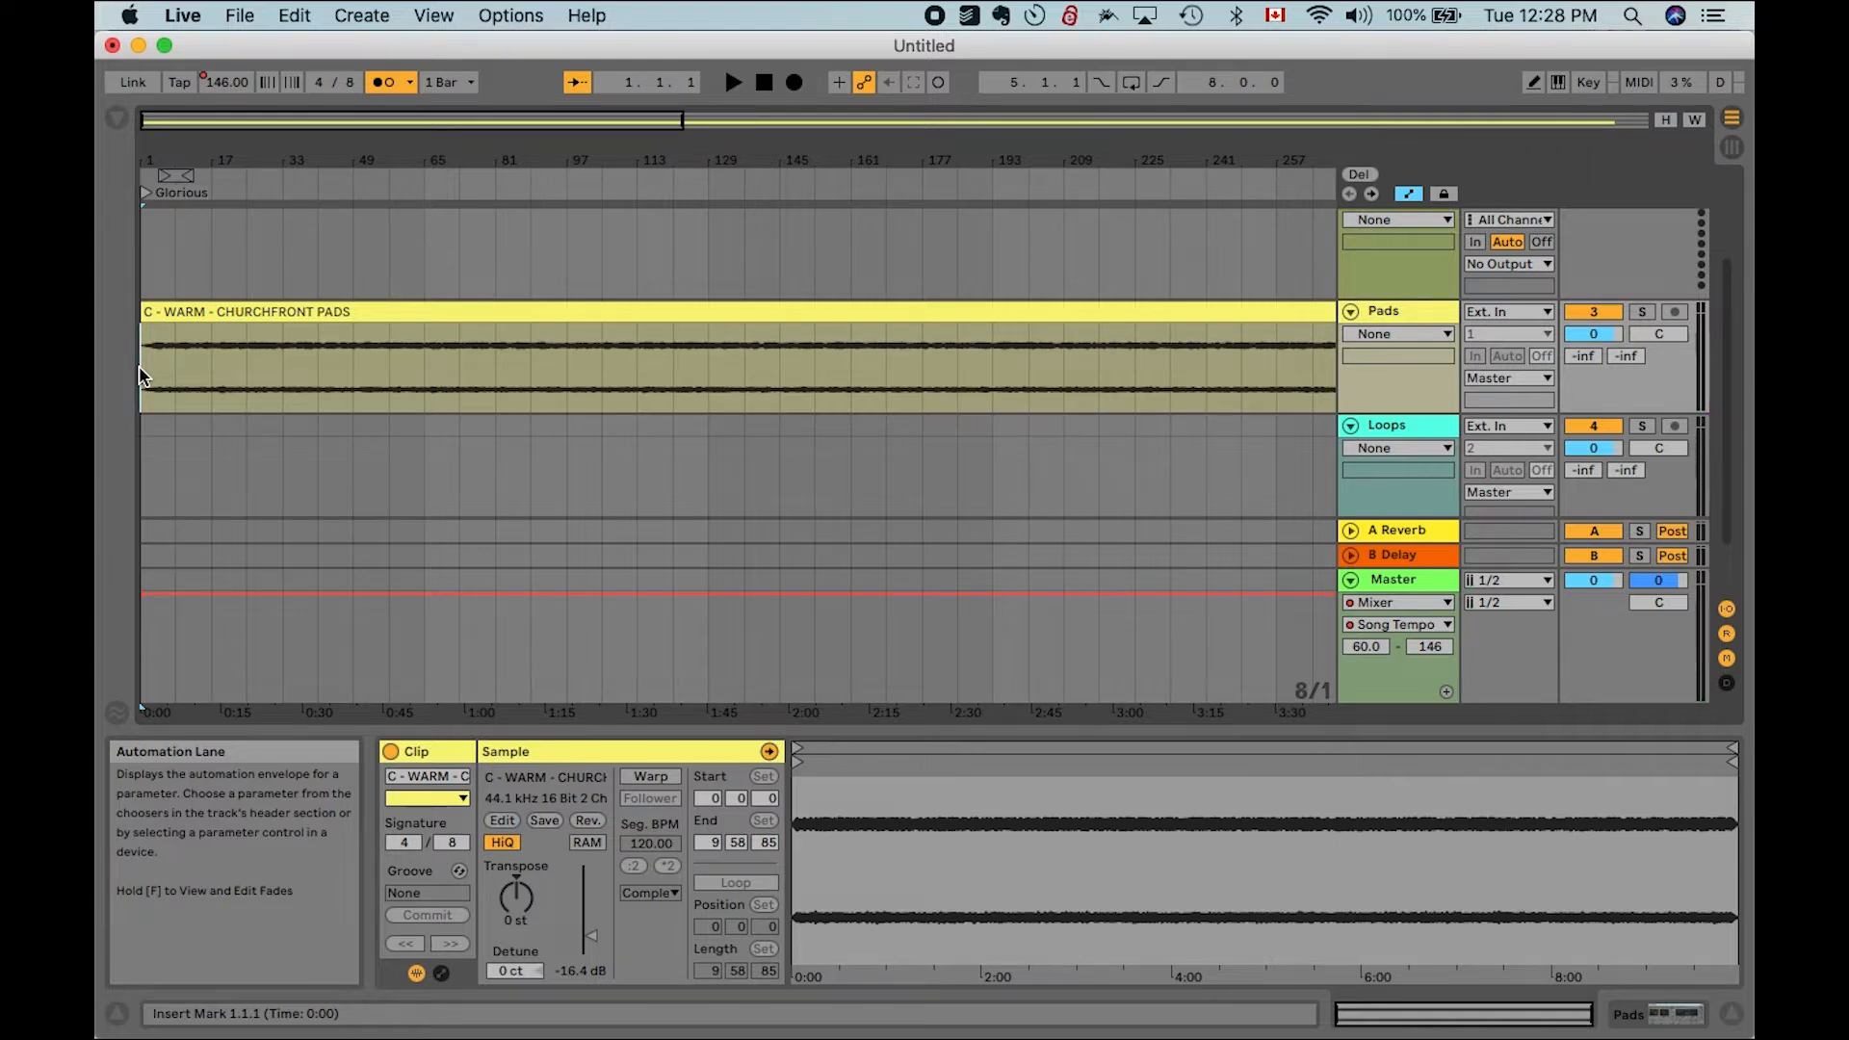
{"action": "scroll", "coordinate": [139, 366], "scroll_direction": "up", "scroll_amount": 5}
{"action": "scroll", "coordinate": [149, 404], "scroll_direction": "down", "scroll_amount": 3}
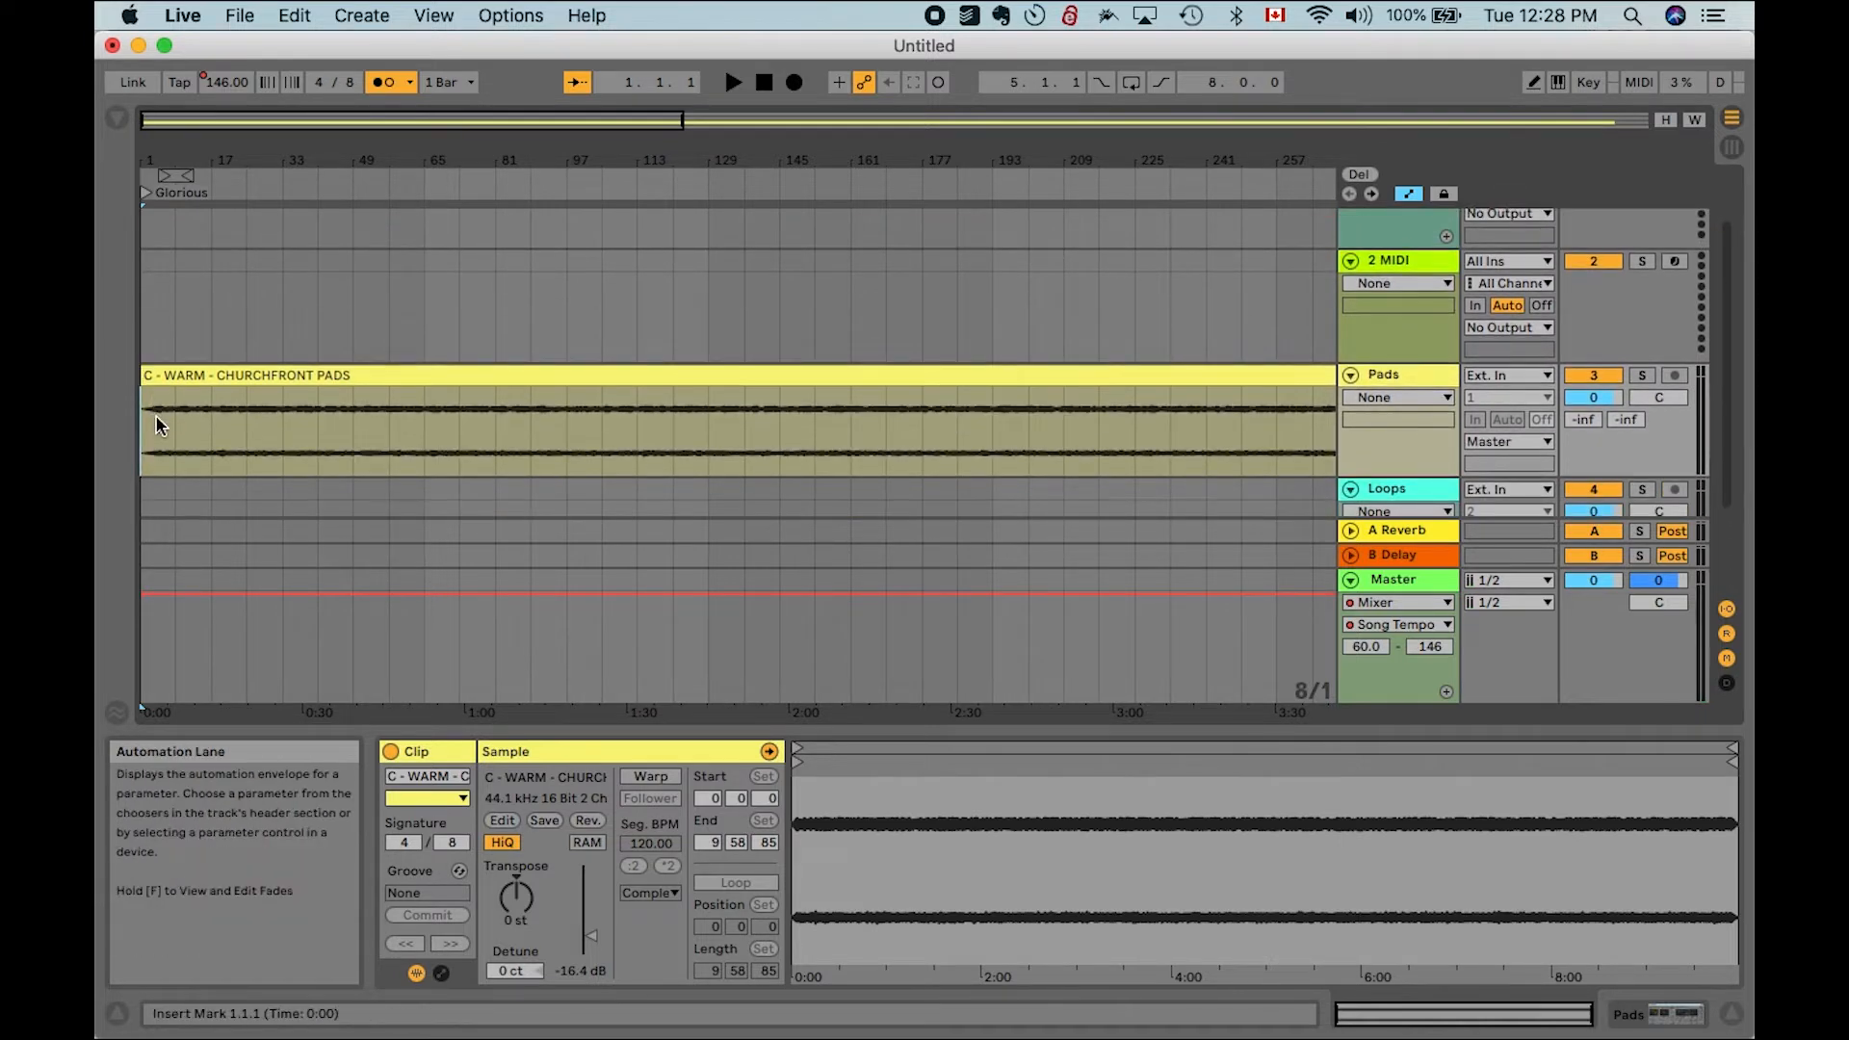
{"action": "scroll", "coordinate": [156, 424], "scroll_direction": "down", "scroll_amount": 2}
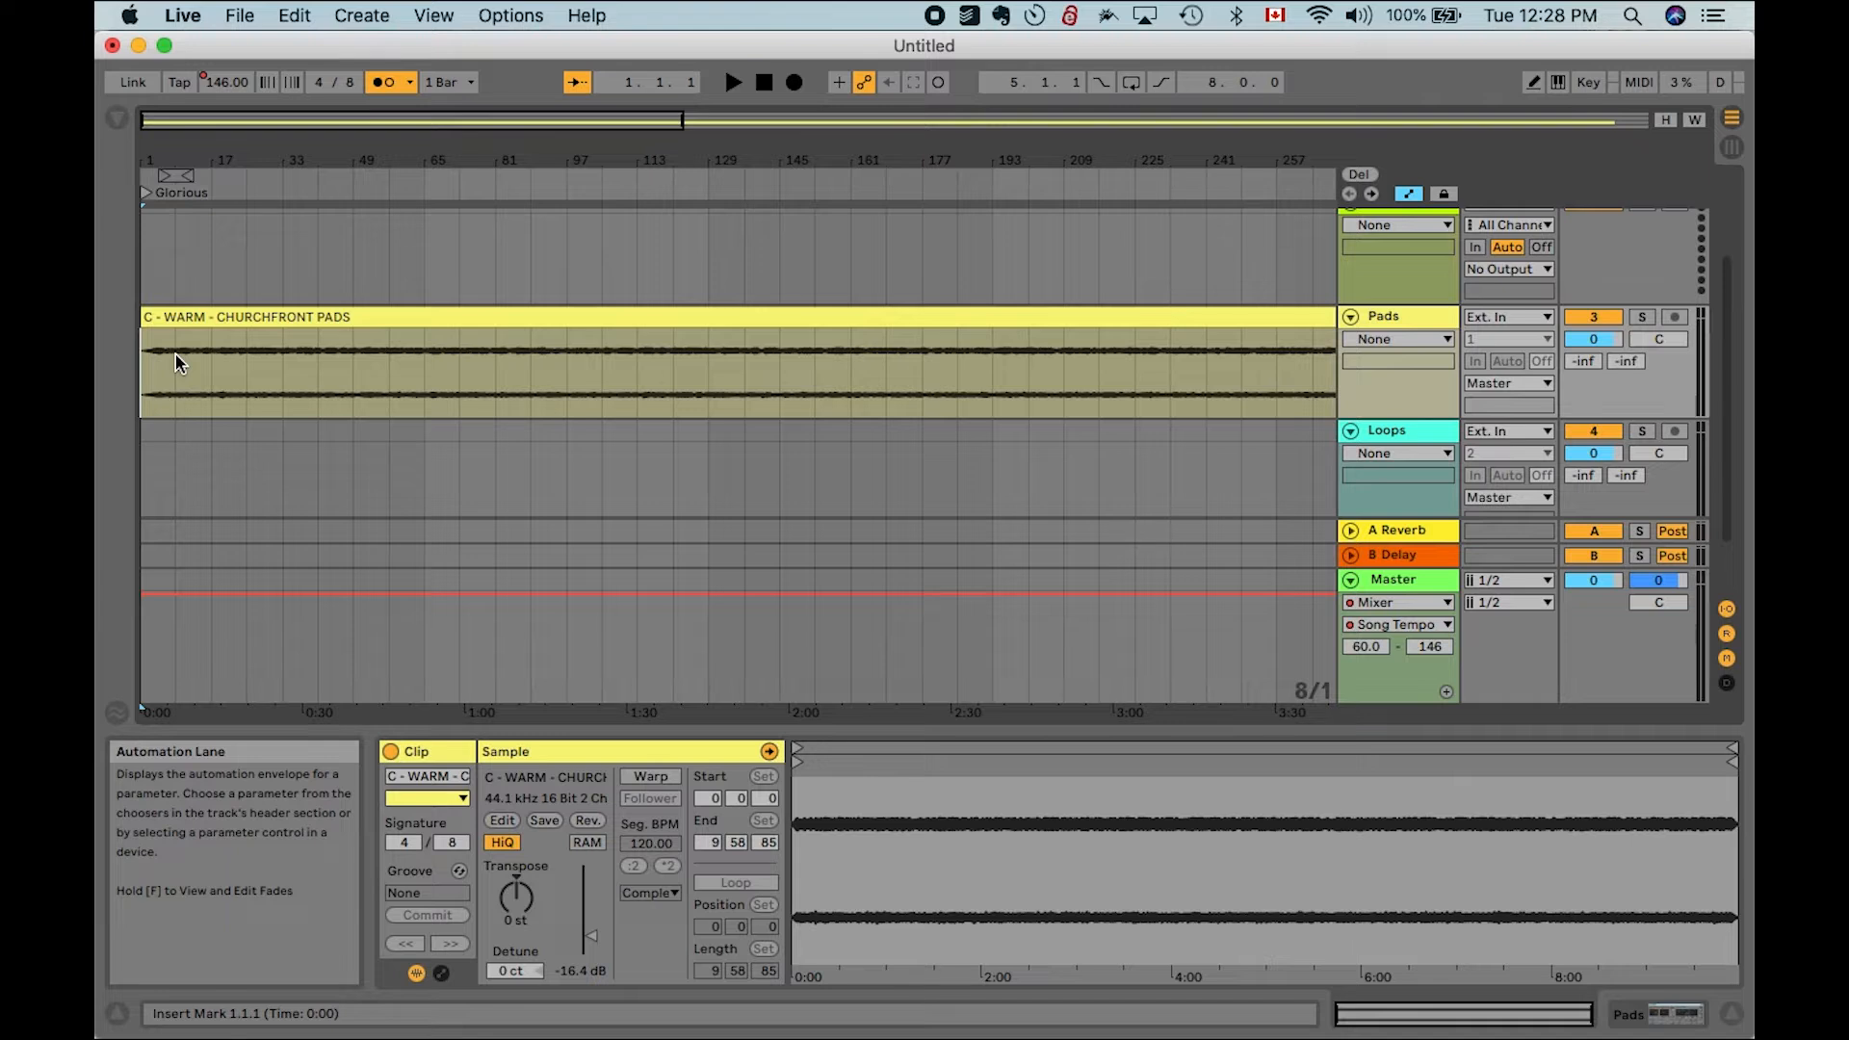
{"action": "left_click", "coordinate": [173, 314]}
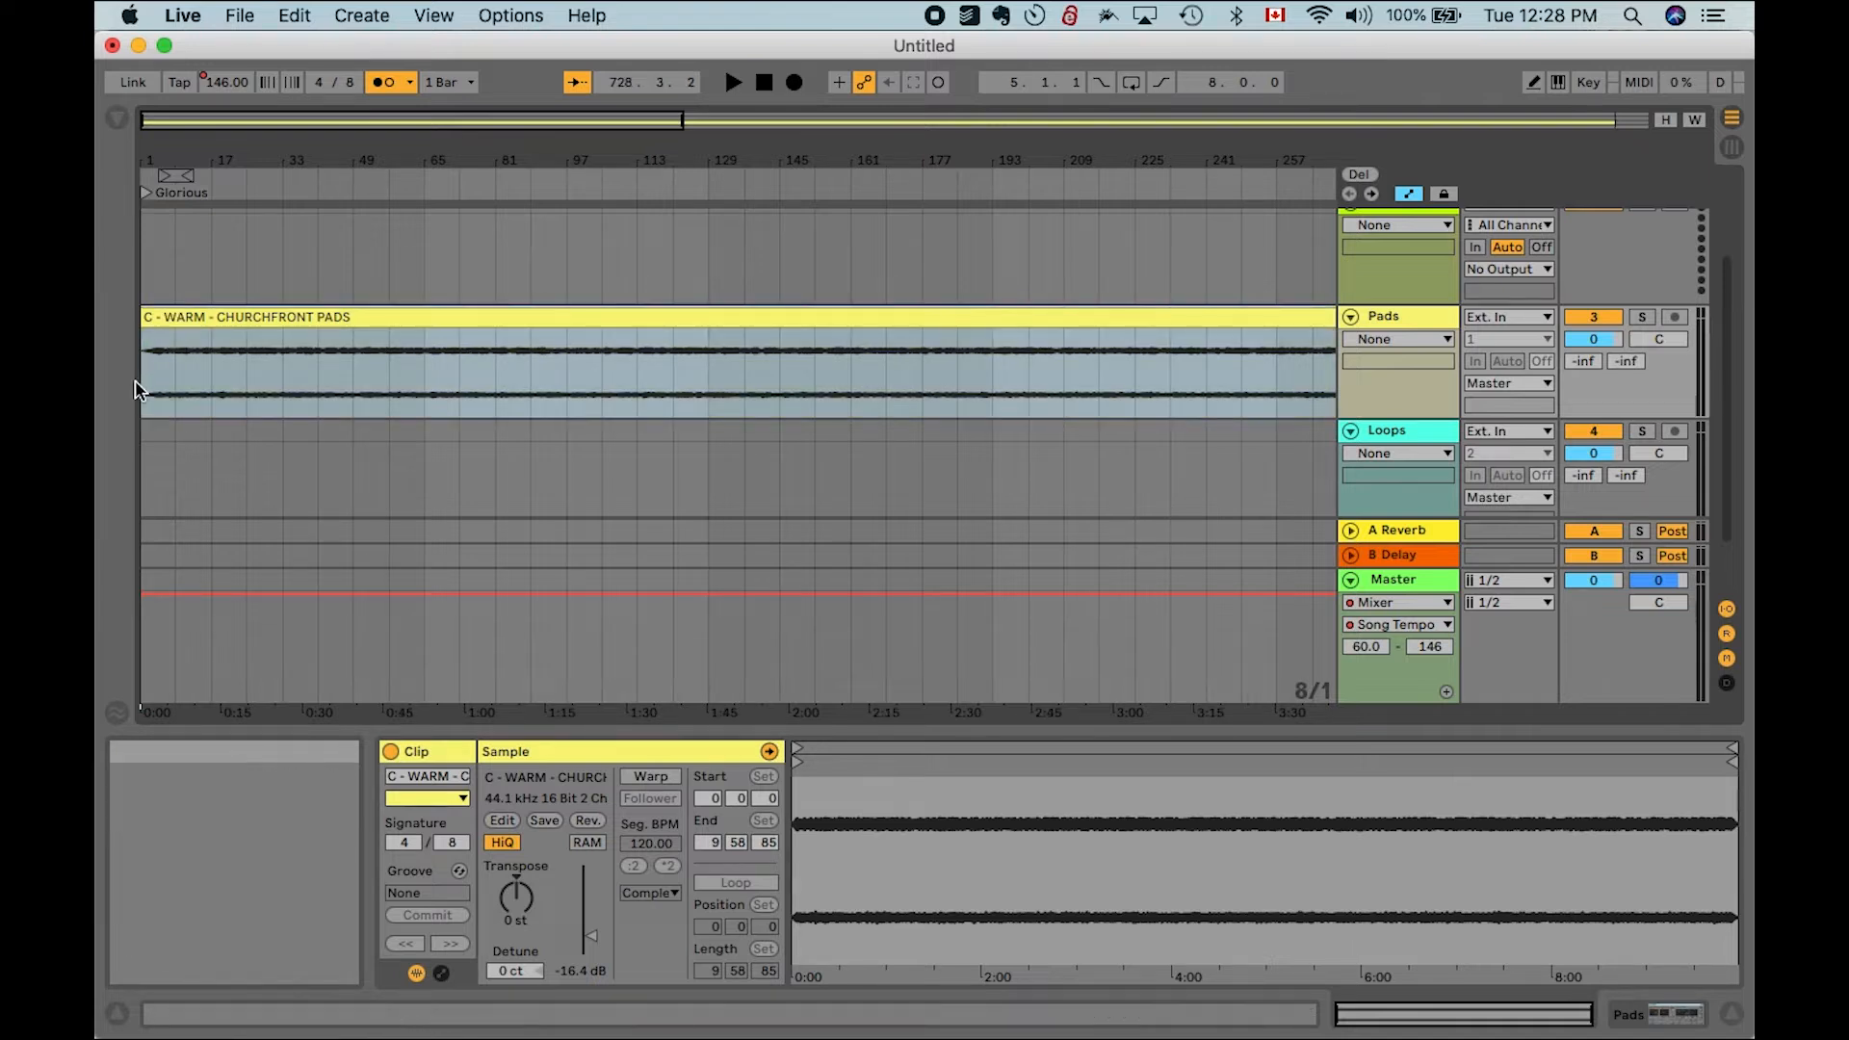
{"action": "left_click", "coordinate": [149, 386]}
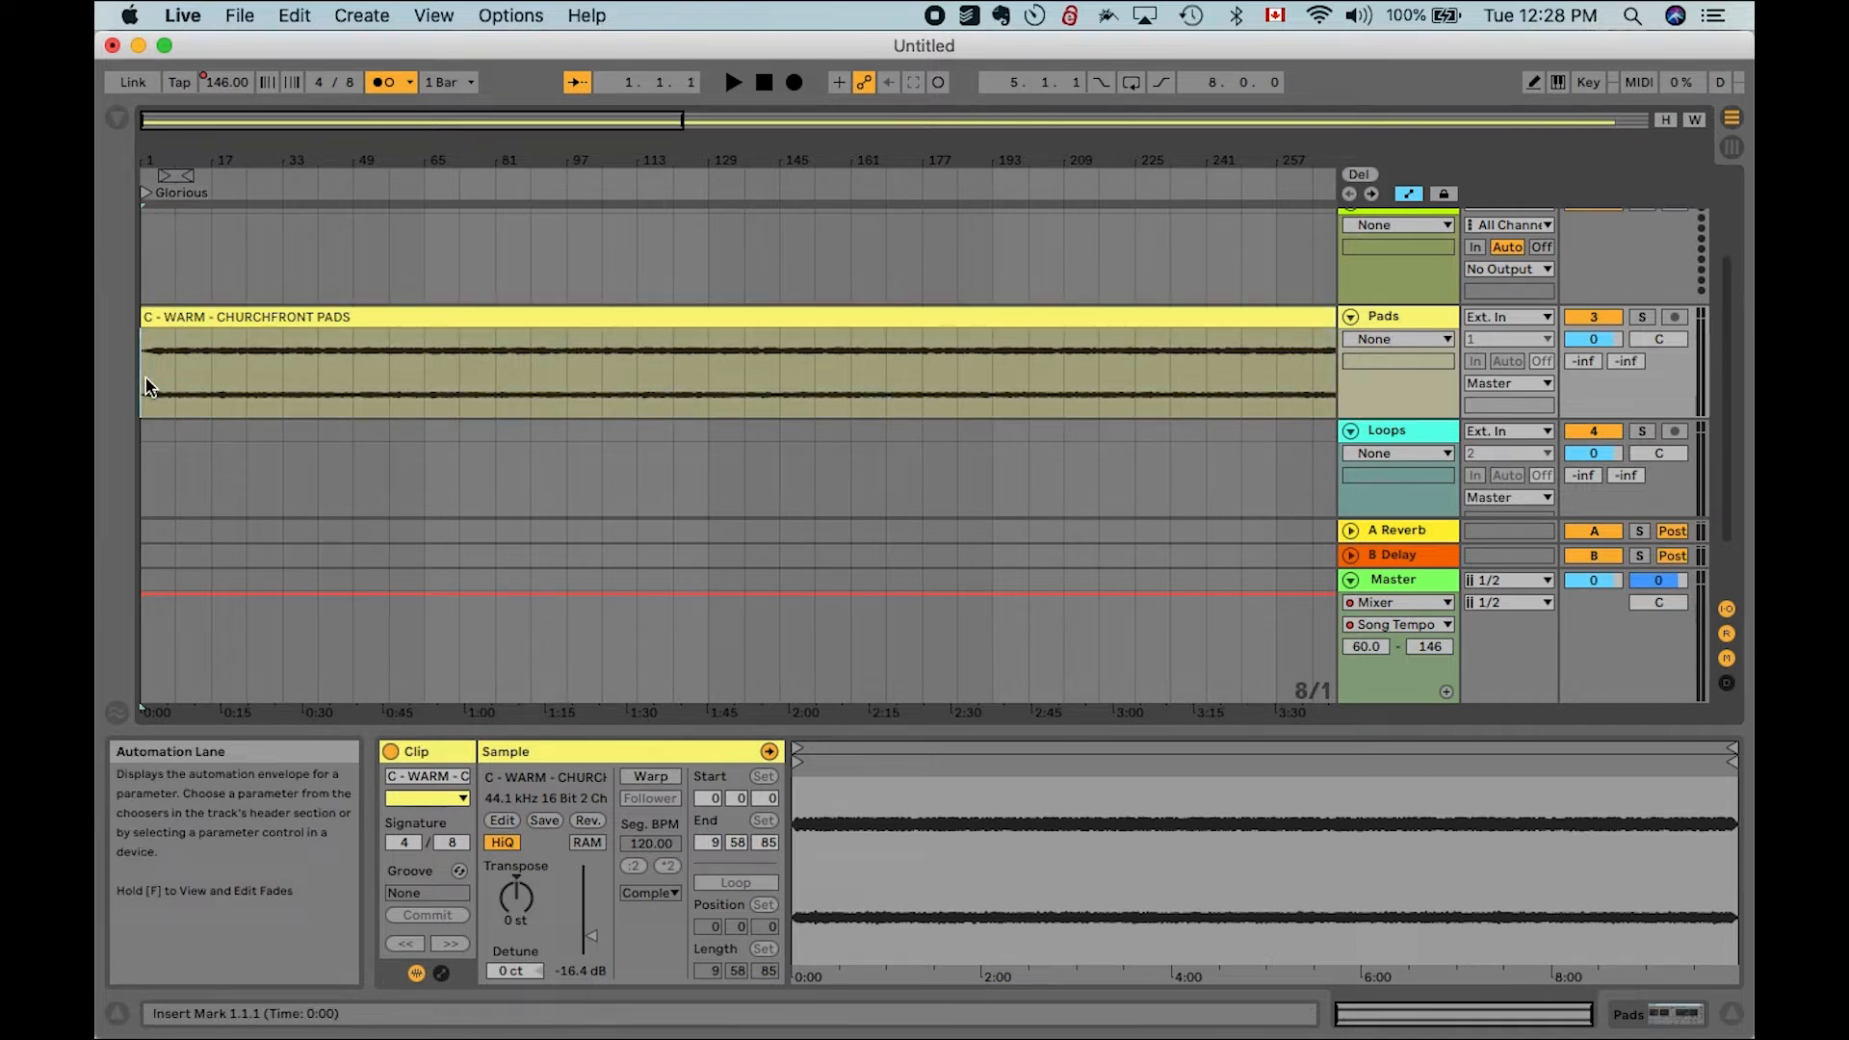
Shorten the C - WARM pad clip so it ends at bar 385, selecting time ranges from bar 1 to check its duration
{"action": "key", "text": "minus"}
{"action": "key", "text": "minus"}
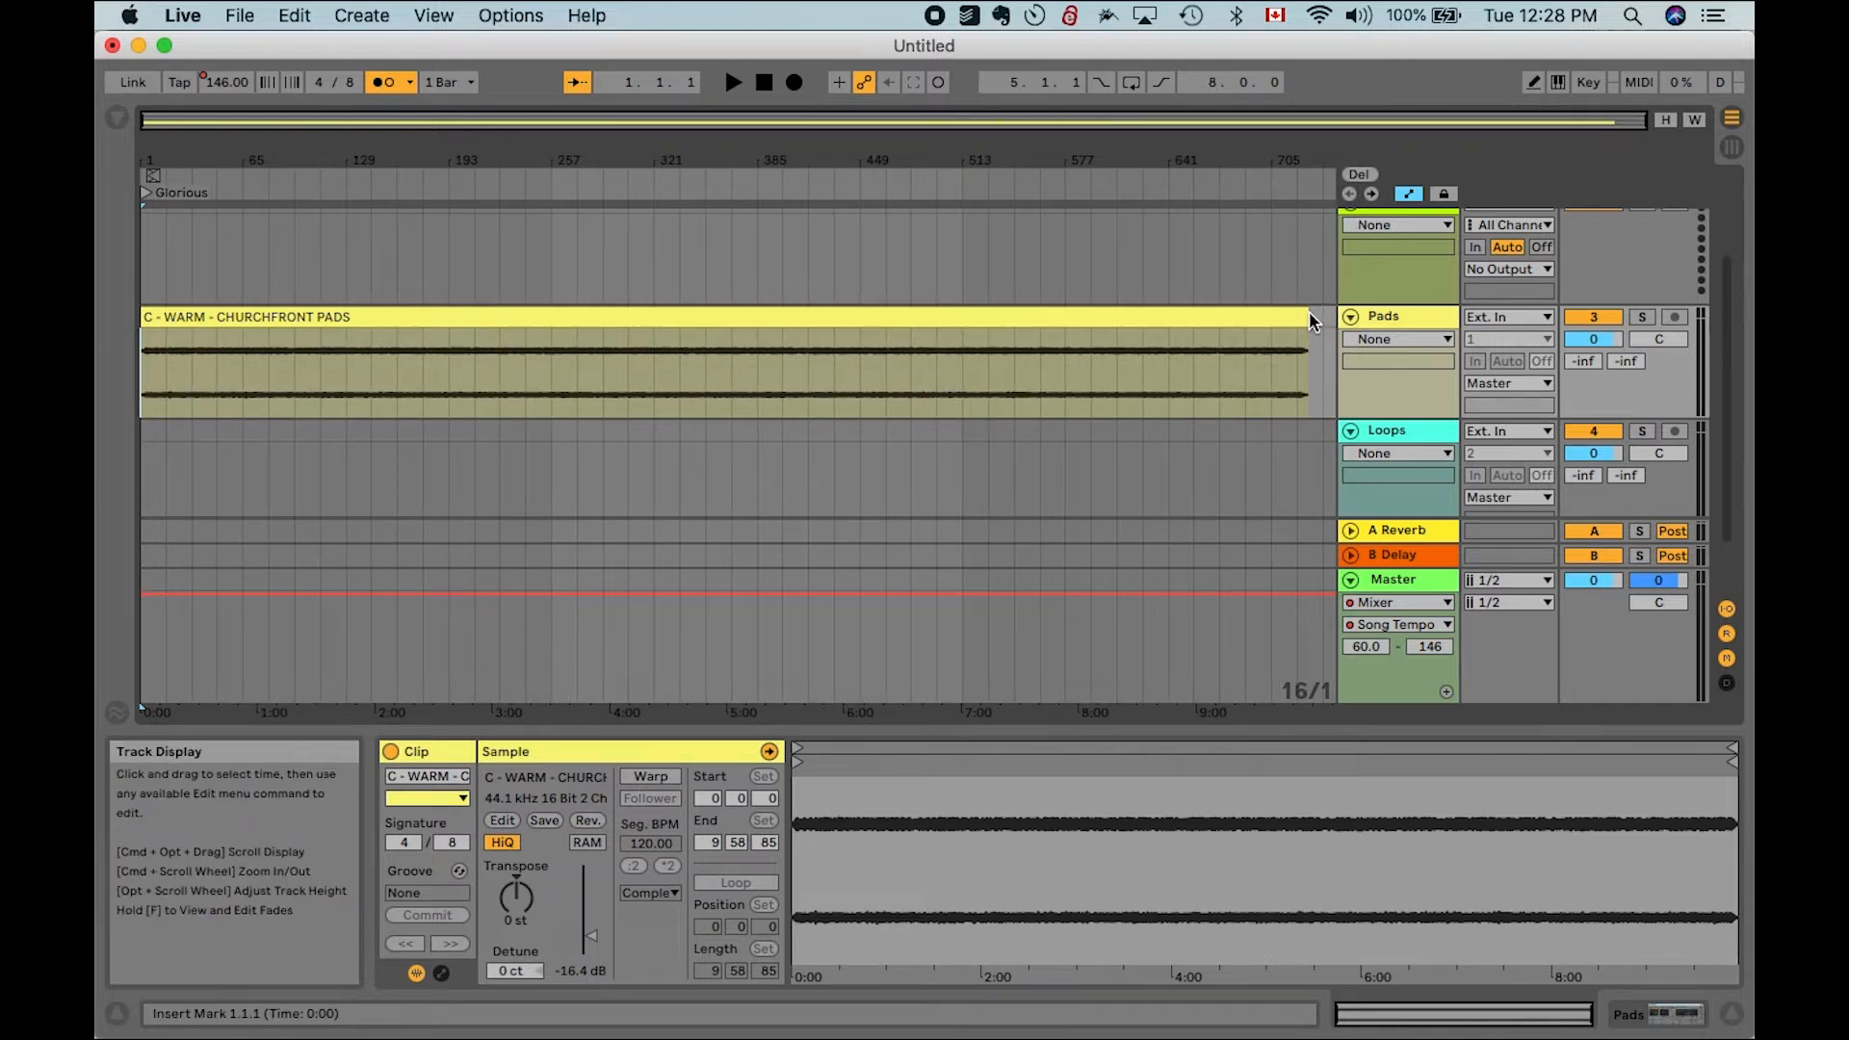
{"action": "left_click_drag", "start_coordinate": [1298, 315], "coordinate": [551, 315]}
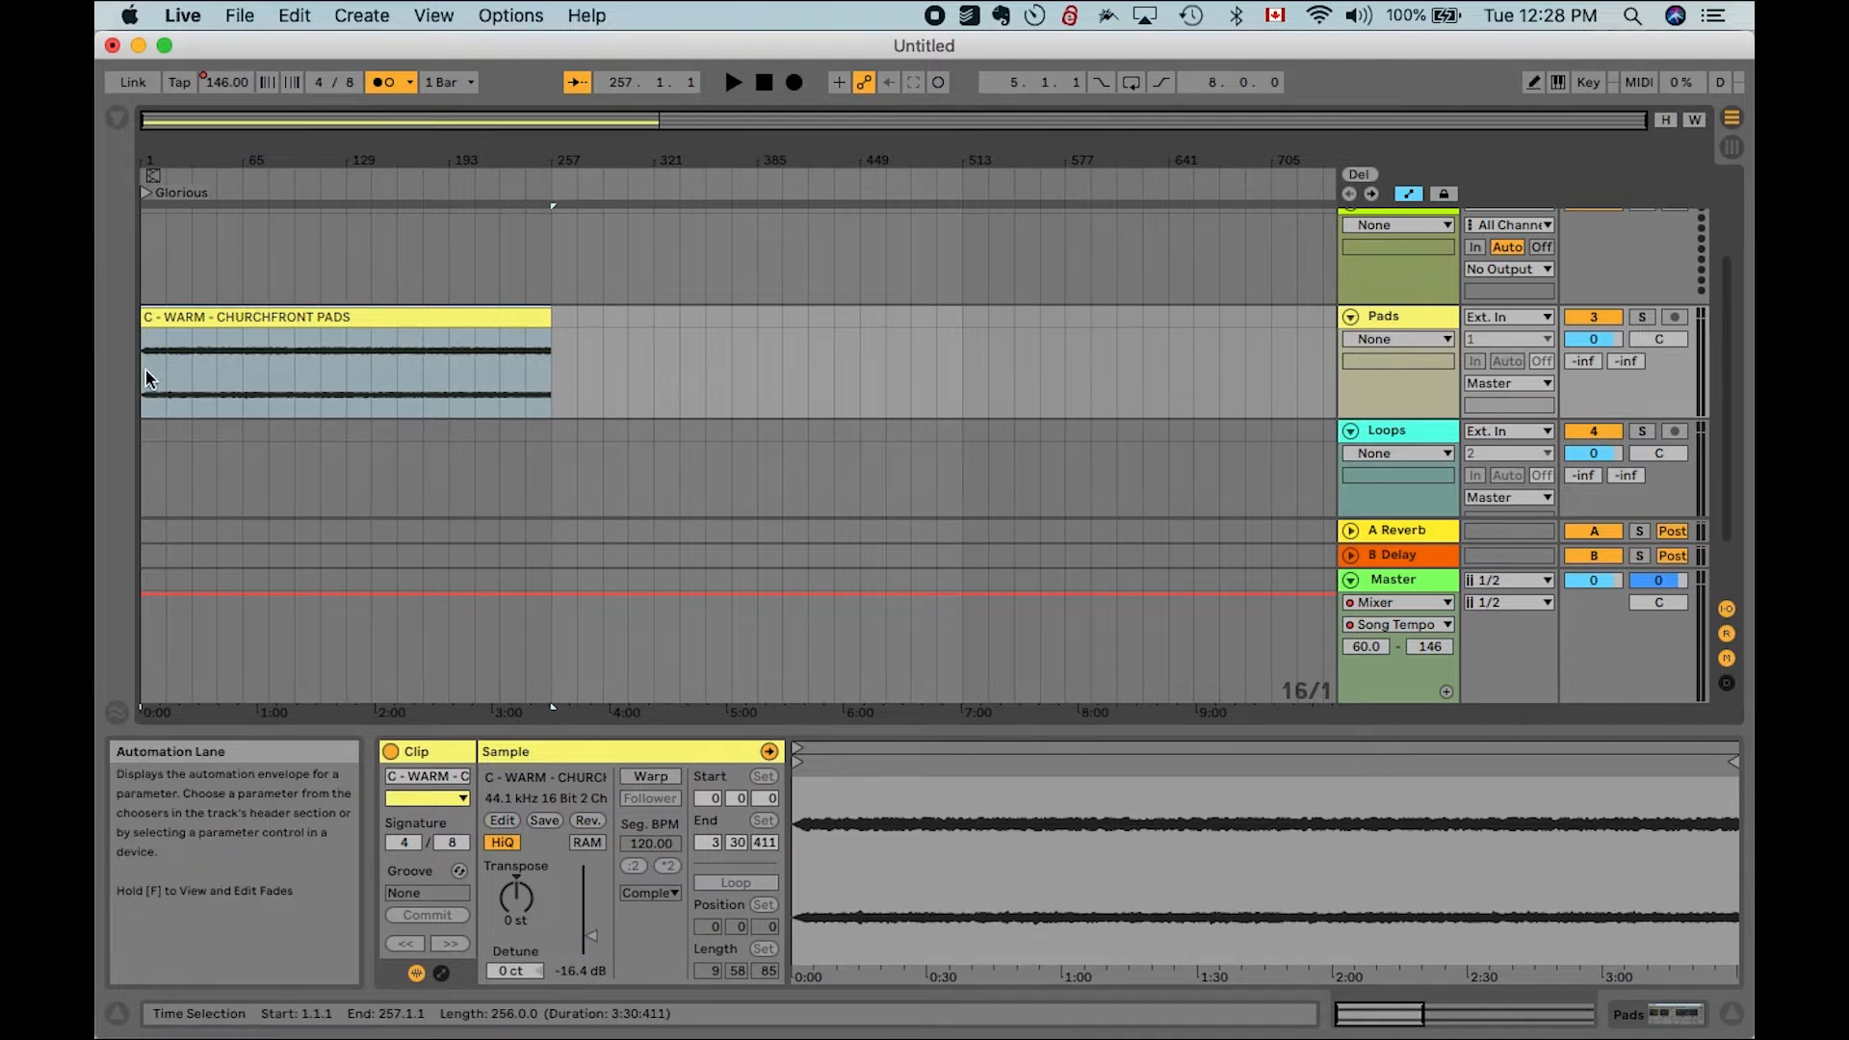
{"action": "left_click_drag", "start_coordinate": [147, 369], "coordinate": [551, 412]}
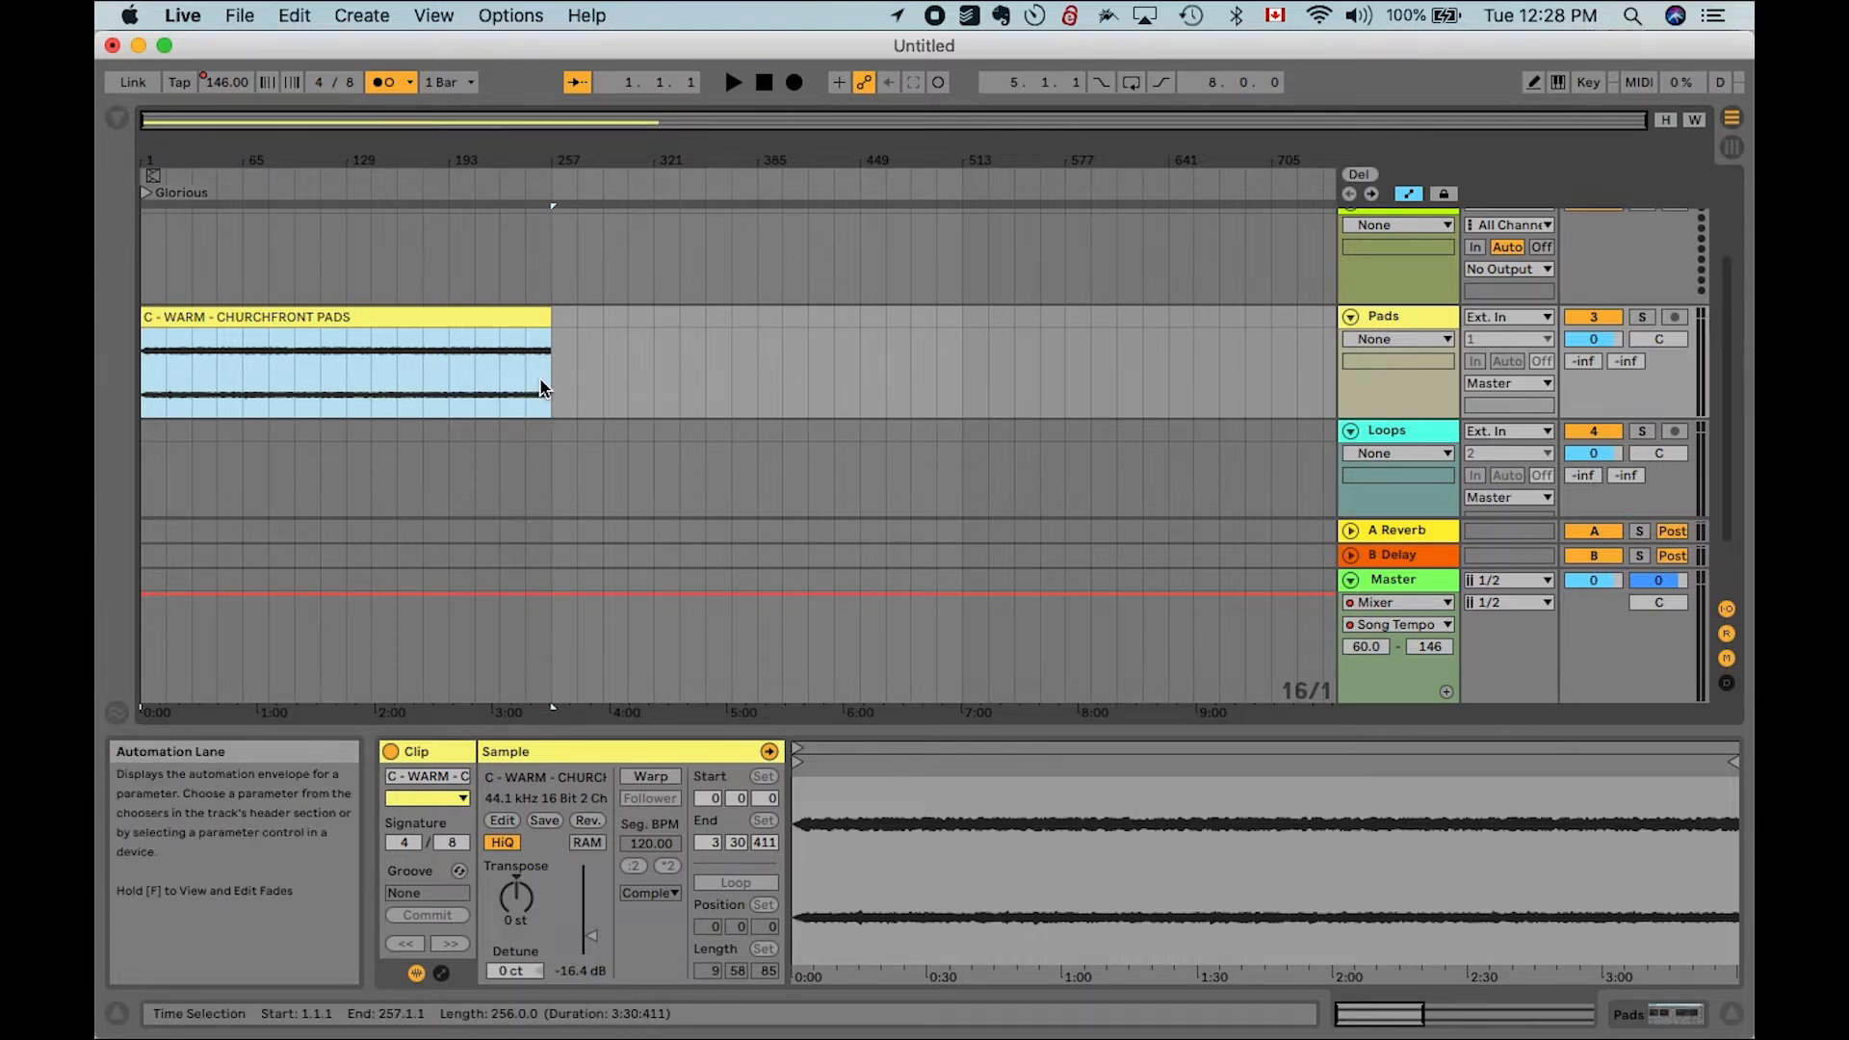
{"action": "left_click", "coordinate": [146, 460]}
{"action": "mouse_move", "coordinate": [144, 386]}
{"action": "left_mouse_down"}
{"action": "mouse_move", "coordinate": [386, 378]}
{"action": "mouse_move", "coordinate": [610, 402]}
{"action": "mouse_move", "coordinate": [524, 385]}
{"action": "mouse_move", "coordinate": [639, 418]}
{"action": "mouse_move", "coordinate": [693, 379]}
{"action": "mouse_move", "coordinate": [860, 367]}
{"action": "mouse_move", "coordinate": [753, 355]}
{"action": "left_mouse_up"}
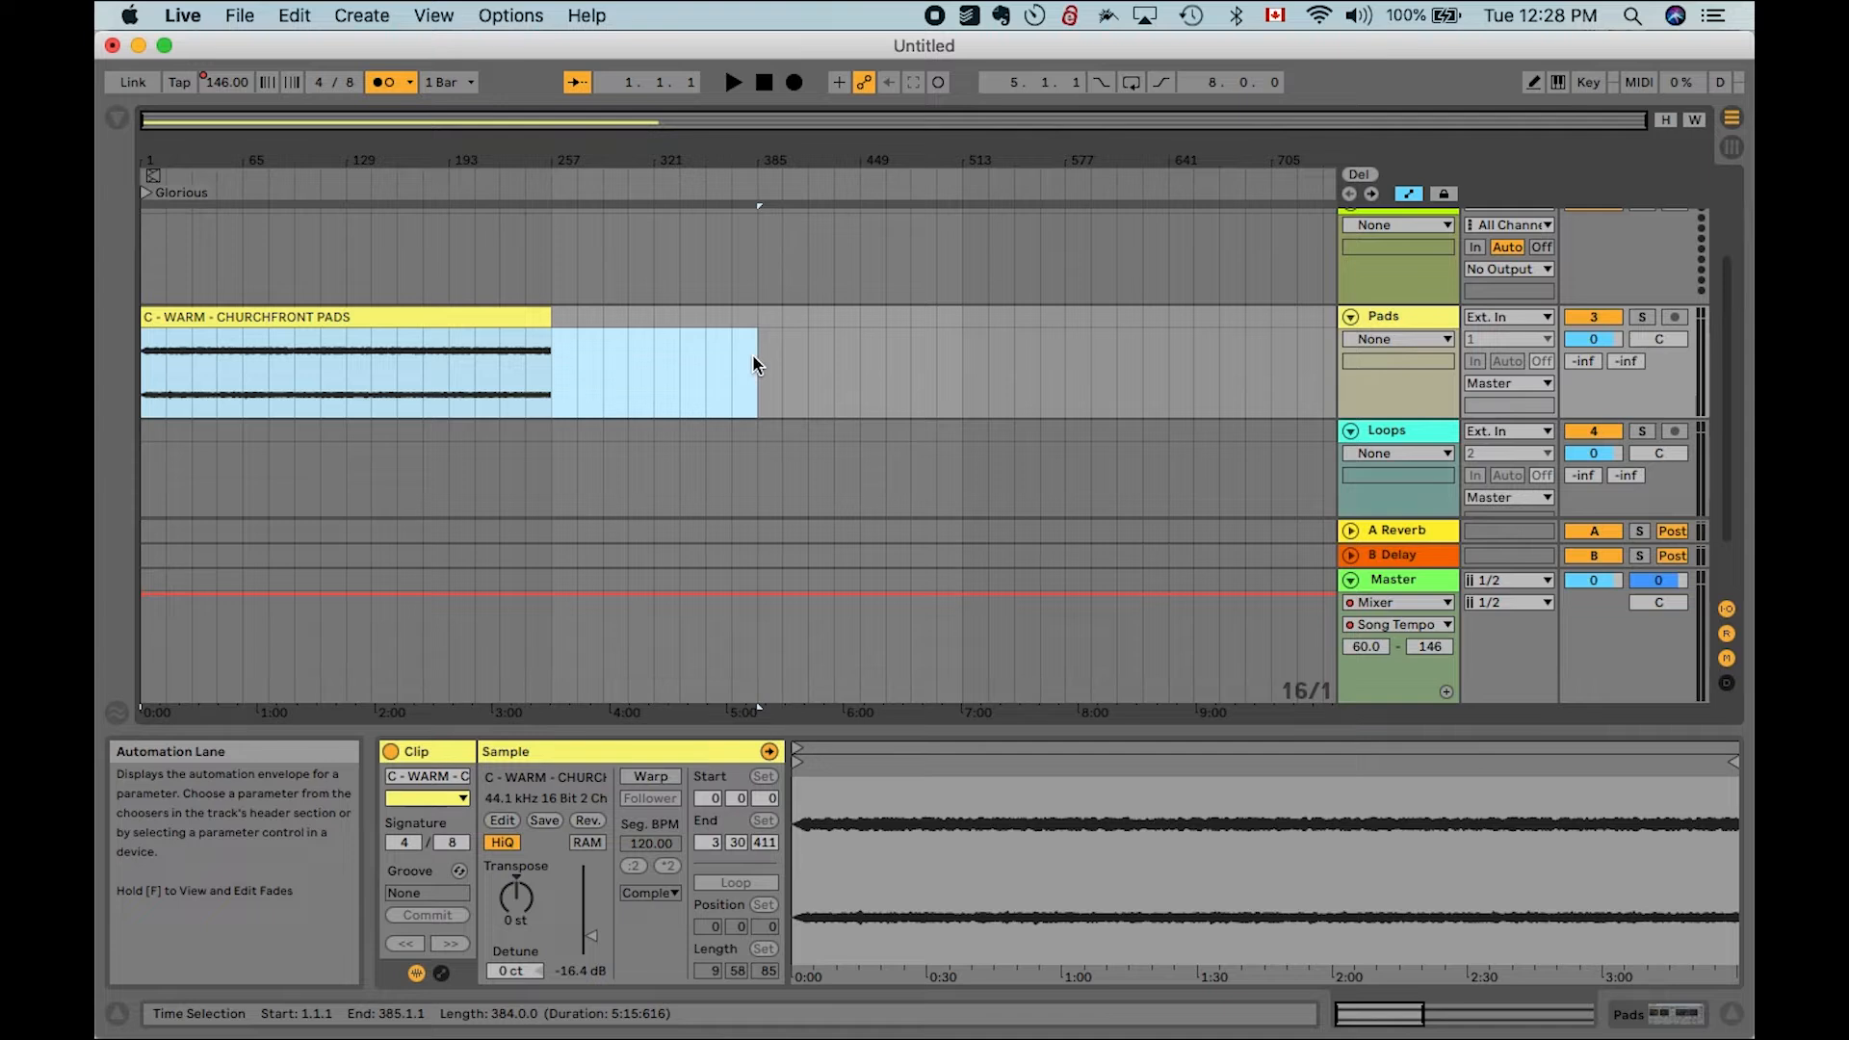
{"action": "left_click", "coordinate": [546, 314]}
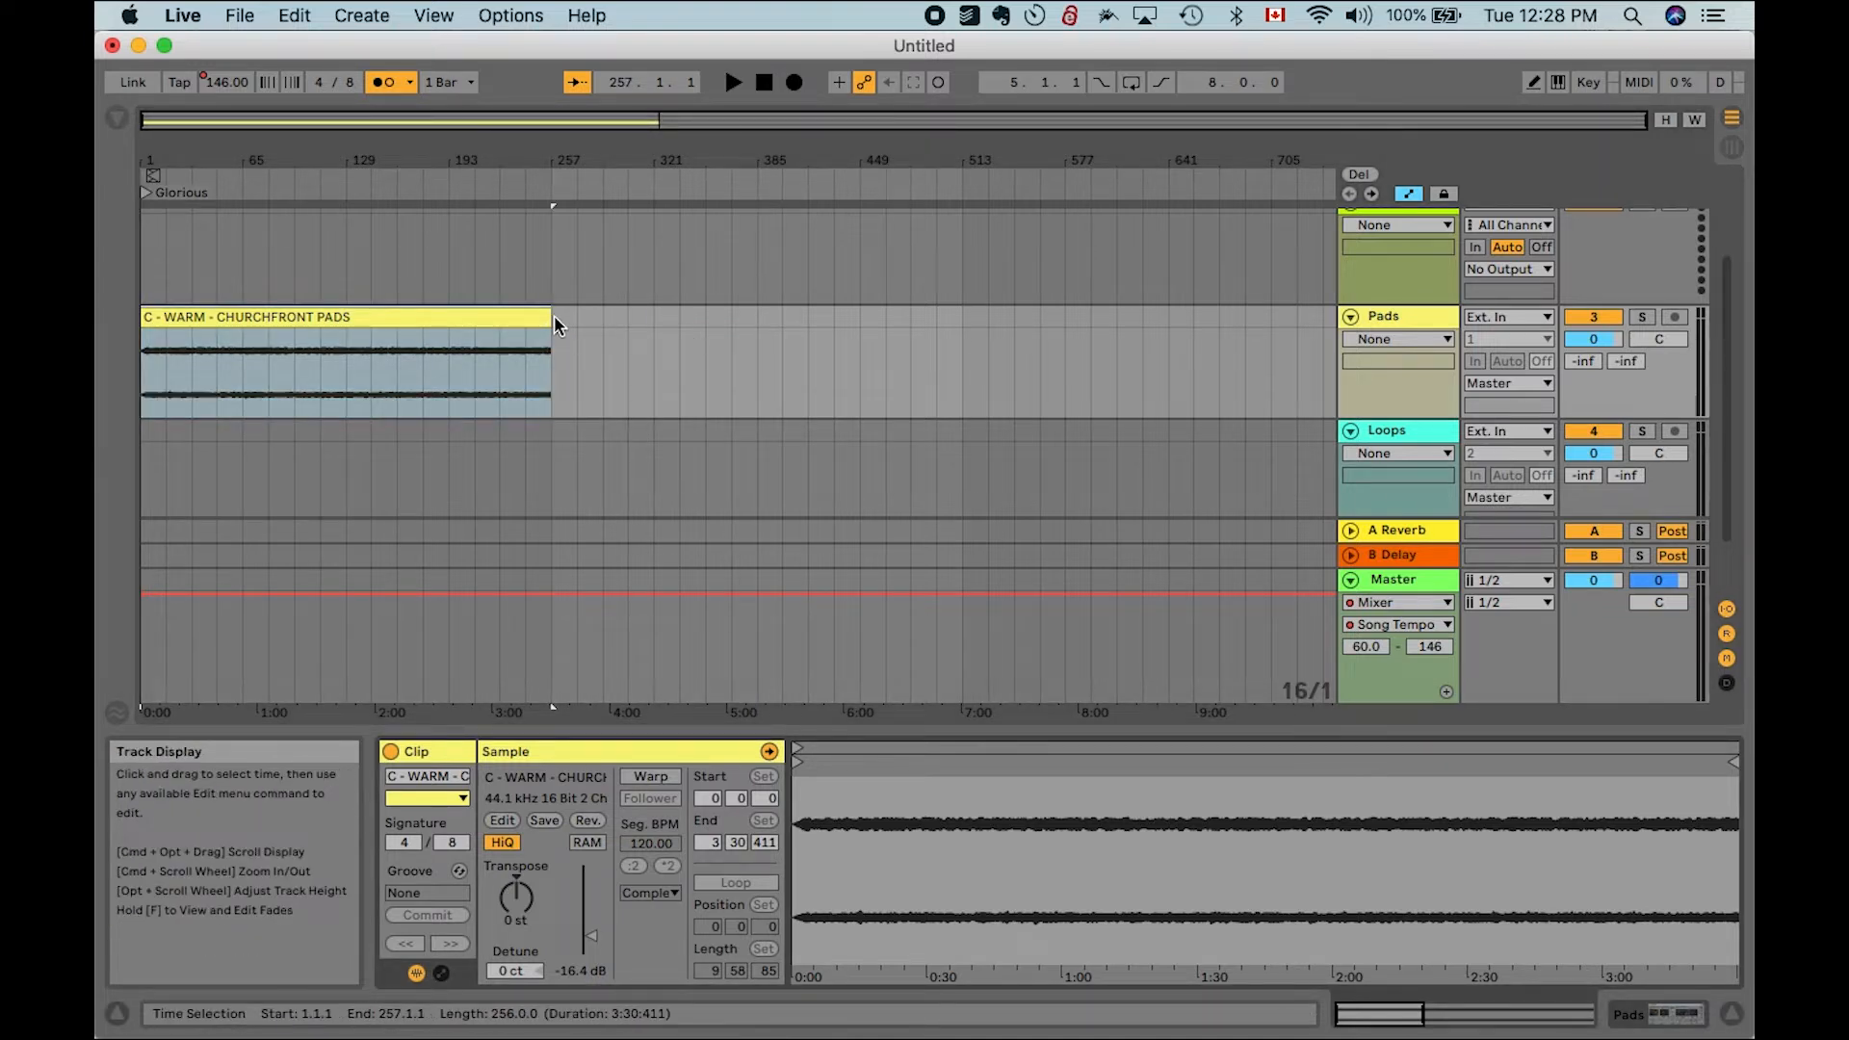
{"action": "left_click_drag", "start_coordinate": [552, 316], "coordinate": [757, 318]}
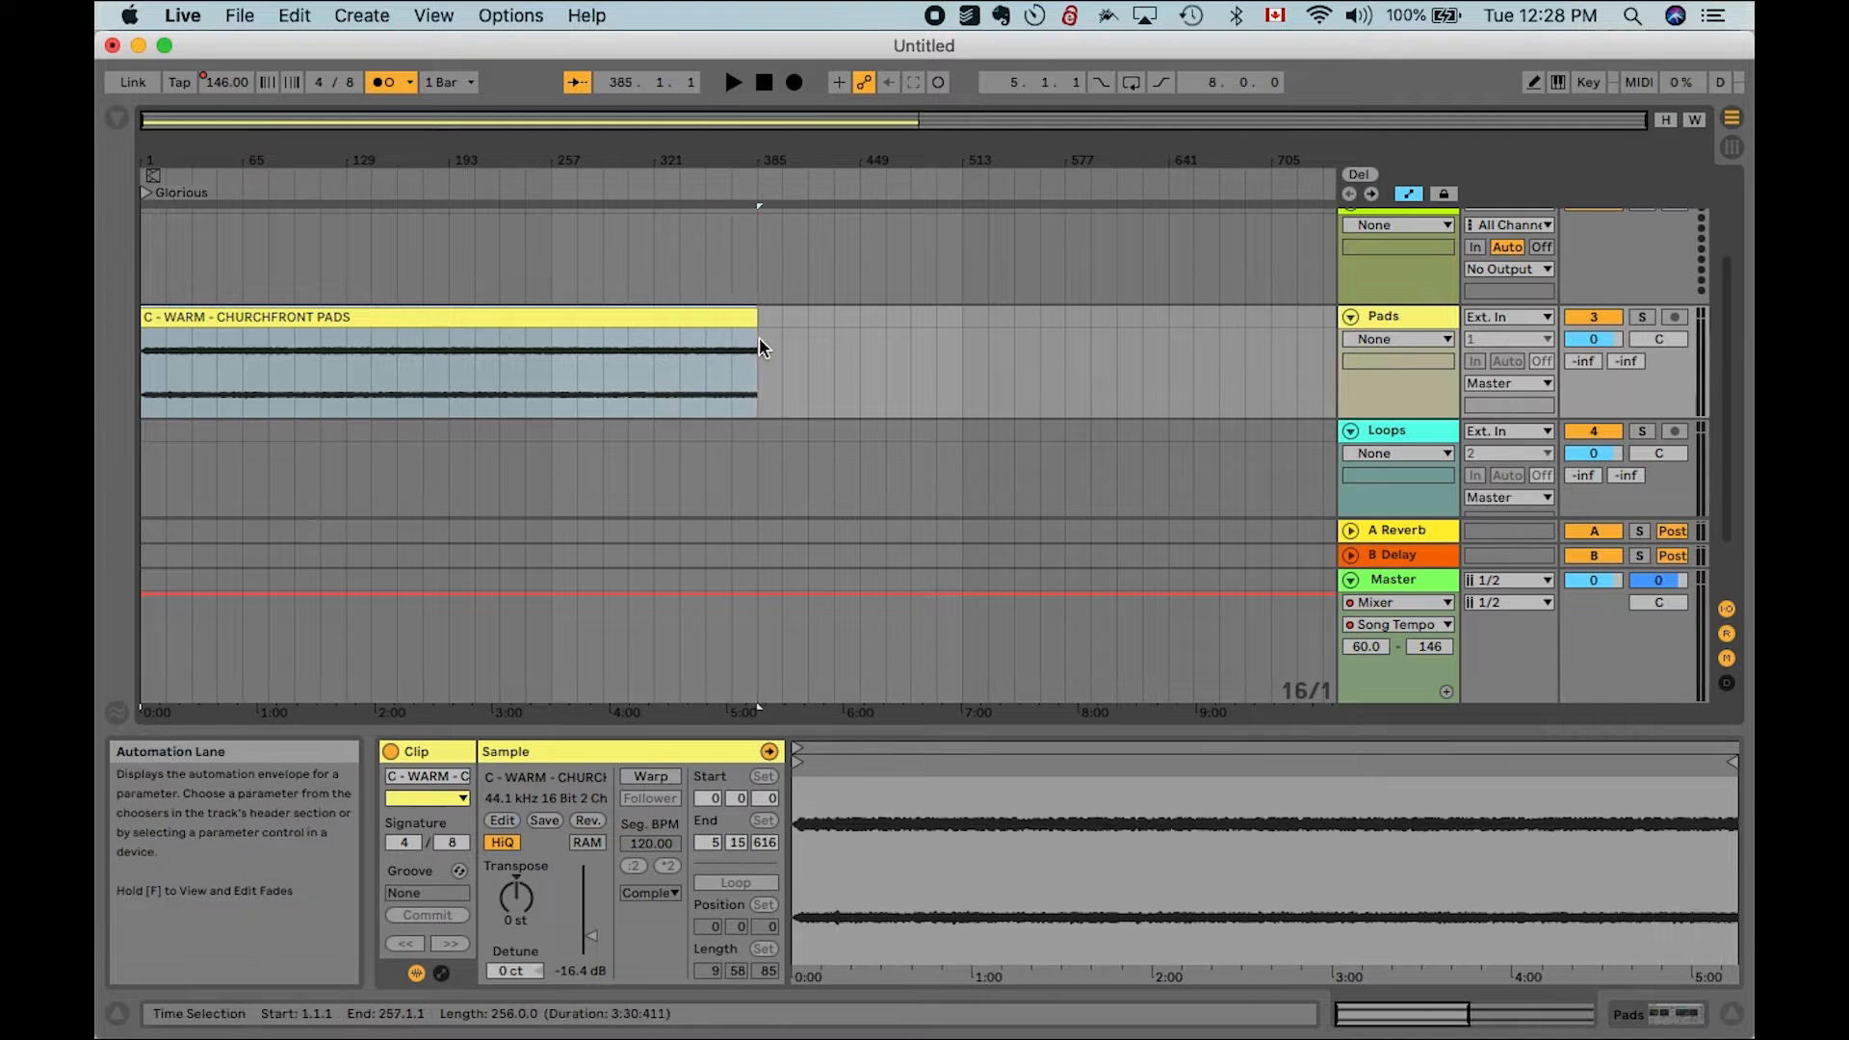
Add a locator at bar 513, beyond the end of the C - WARM pad clip
{"action": "left_click", "coordinate": [766, 337]}
{"action": "left_click", "coordinate": [674, 352]}
{"action": "left_click", "coordinate": [864, 339]}
{"action": "left_click", "coordinate": [959, 335]}
{"action": "key", "text": "l"}
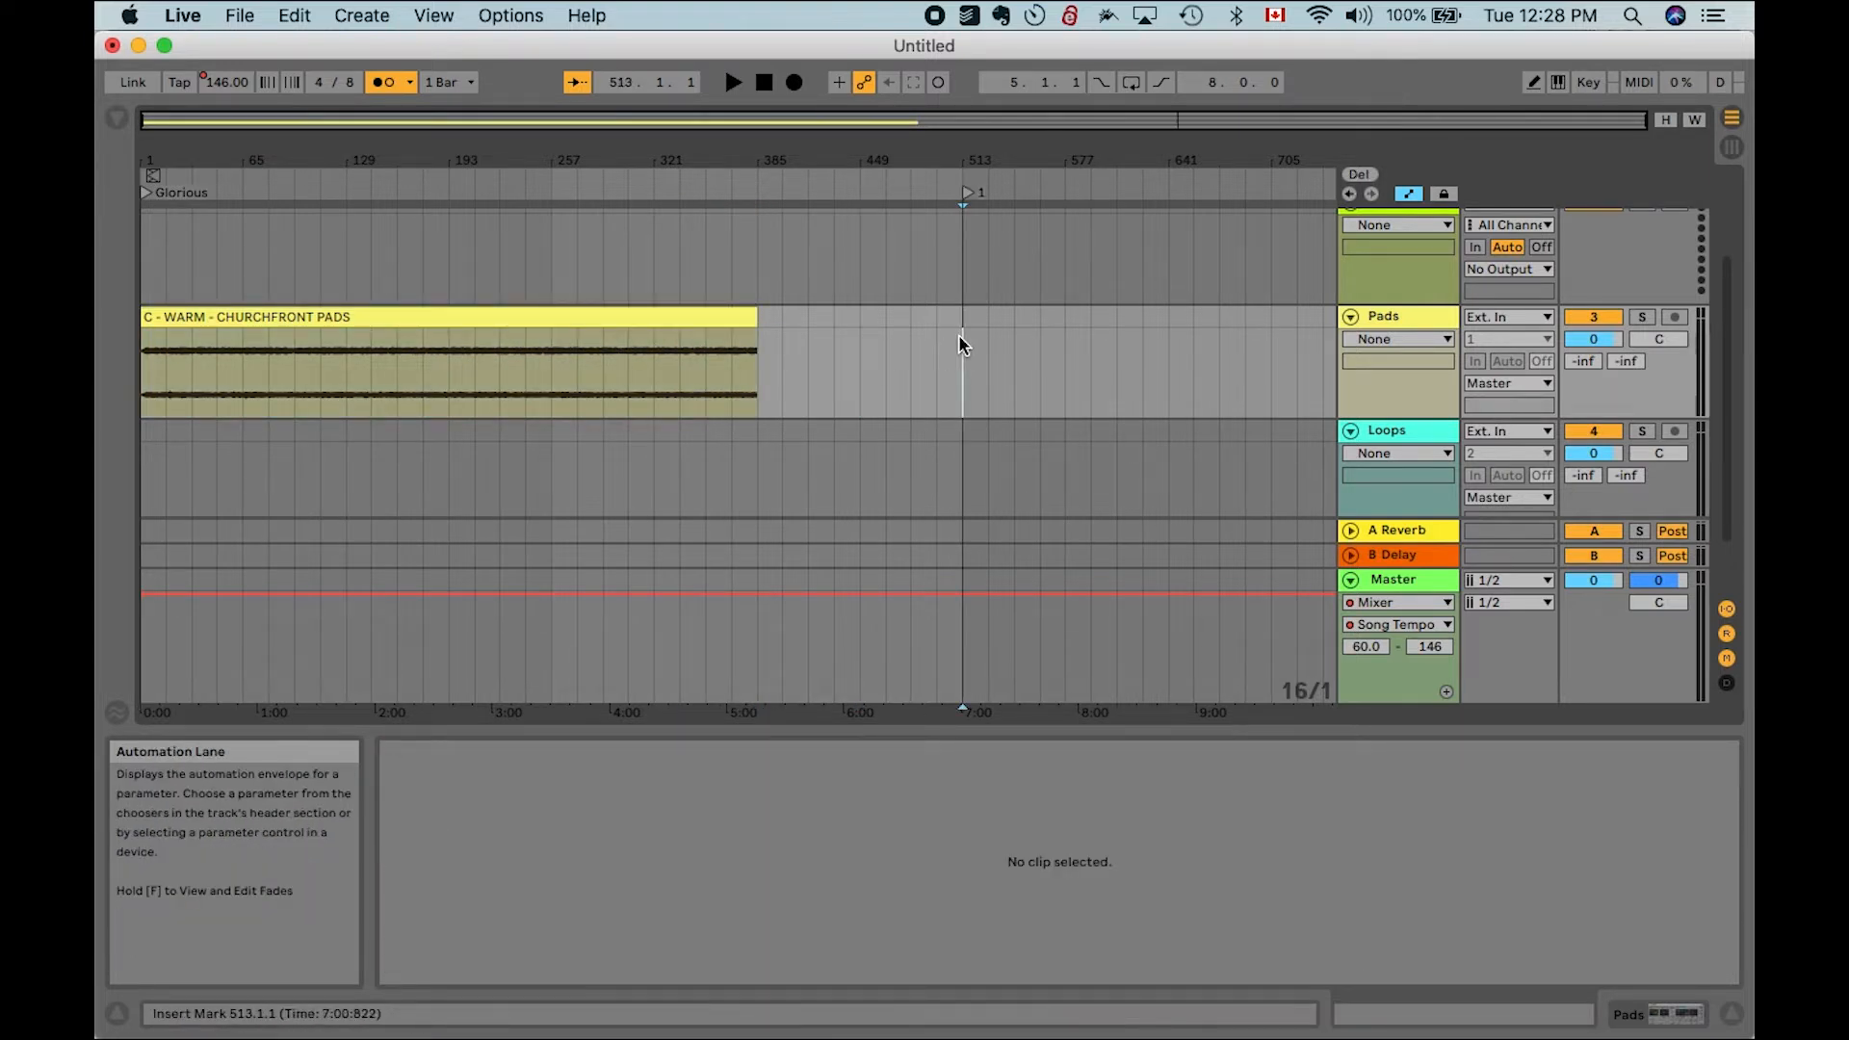
Play the pad briefly from bar 1 with the Pads track's Cathedral reverb shown, and check the empty stretch after the clip
{"action": "left_click", "coordinate": [144, 354]}
{"action": "key", "text": "space"}
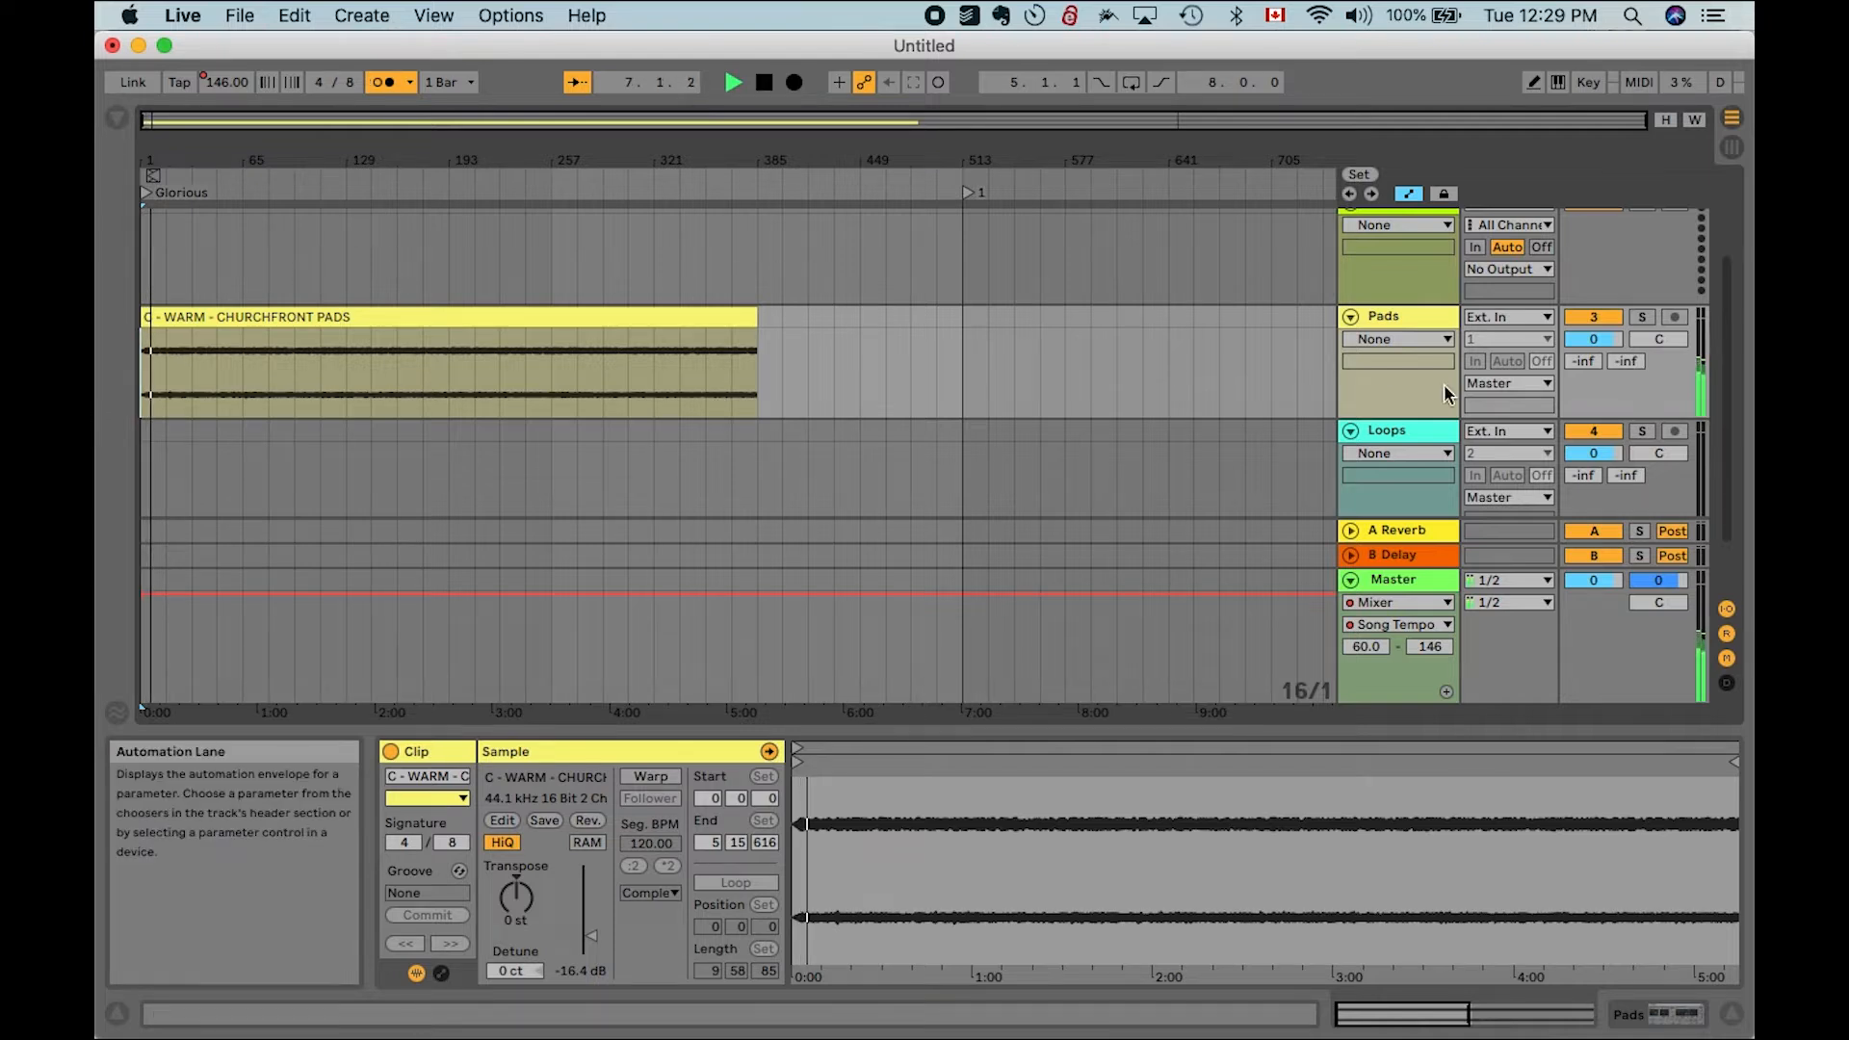
{"action": "double_click", "coordinate": [1389, 314]}
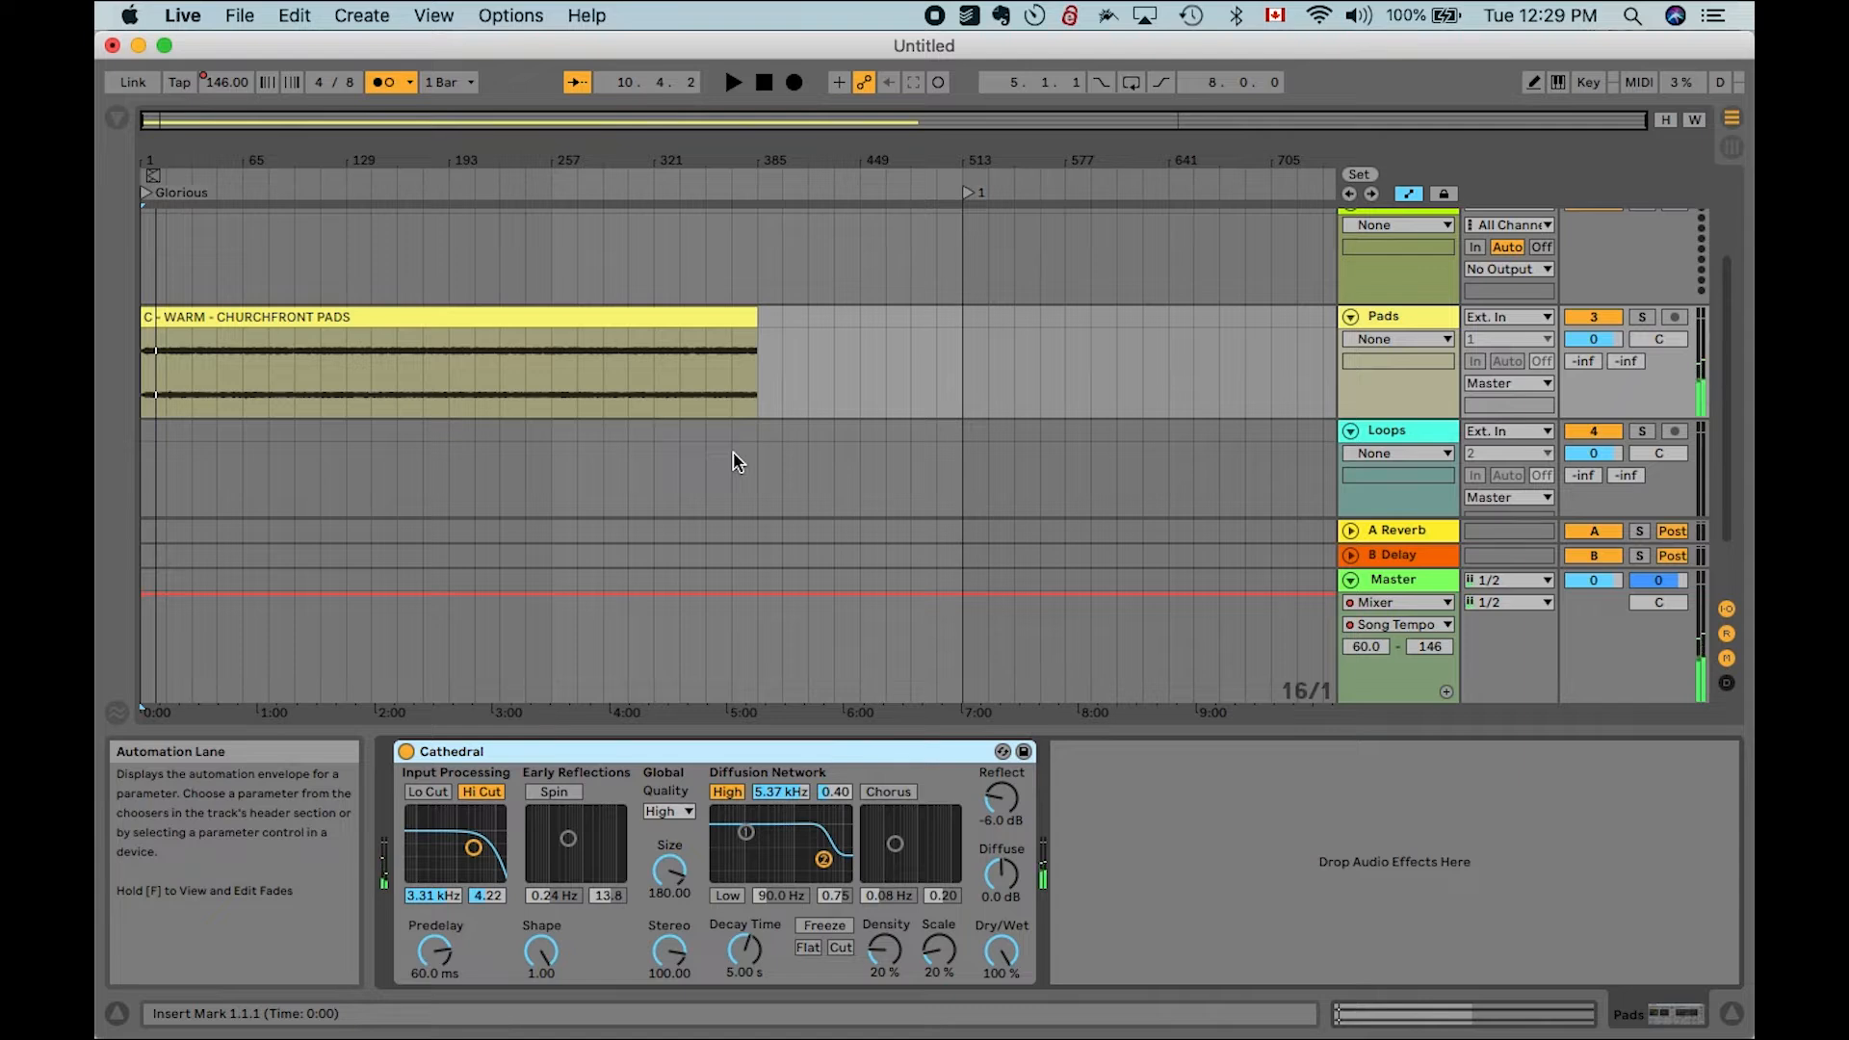
{"action": "left_click", "coordinate": [962, 351]}
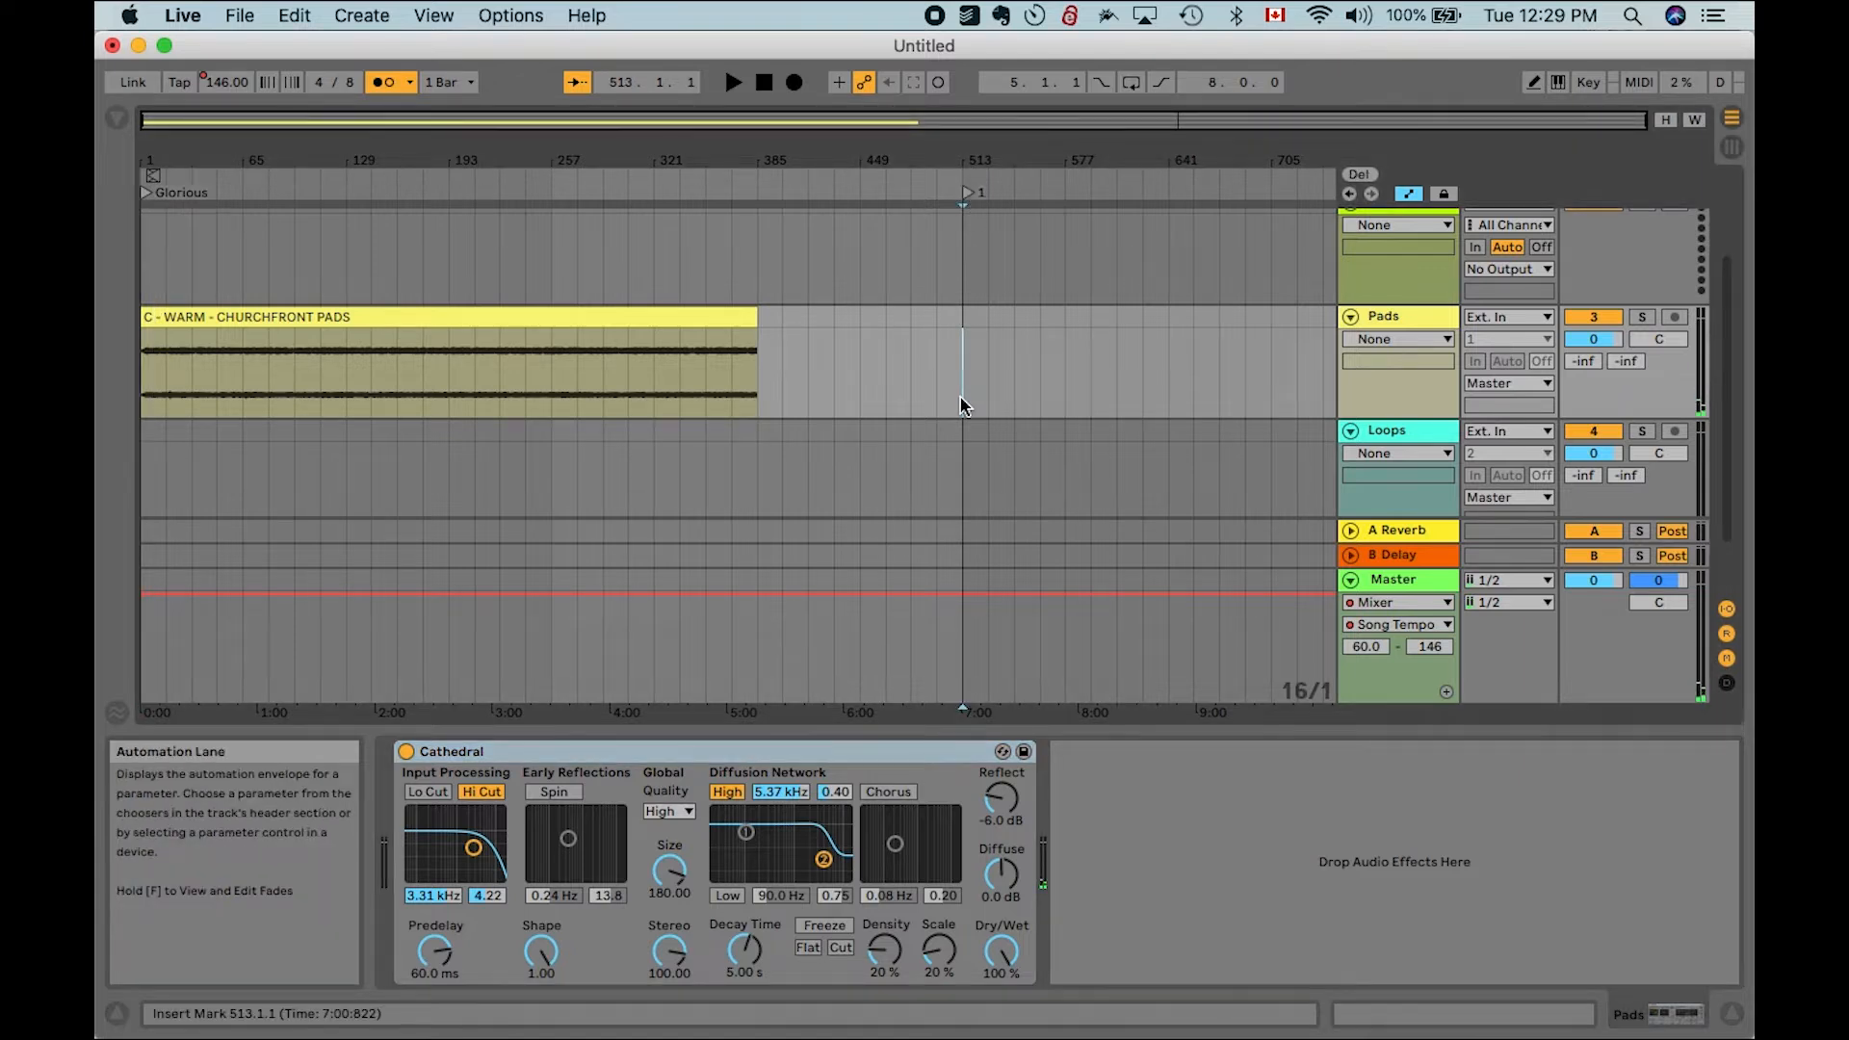
{"action": "left_click_drag", "start_coordinate": [807, 389], "coordinate": [917, 387]}
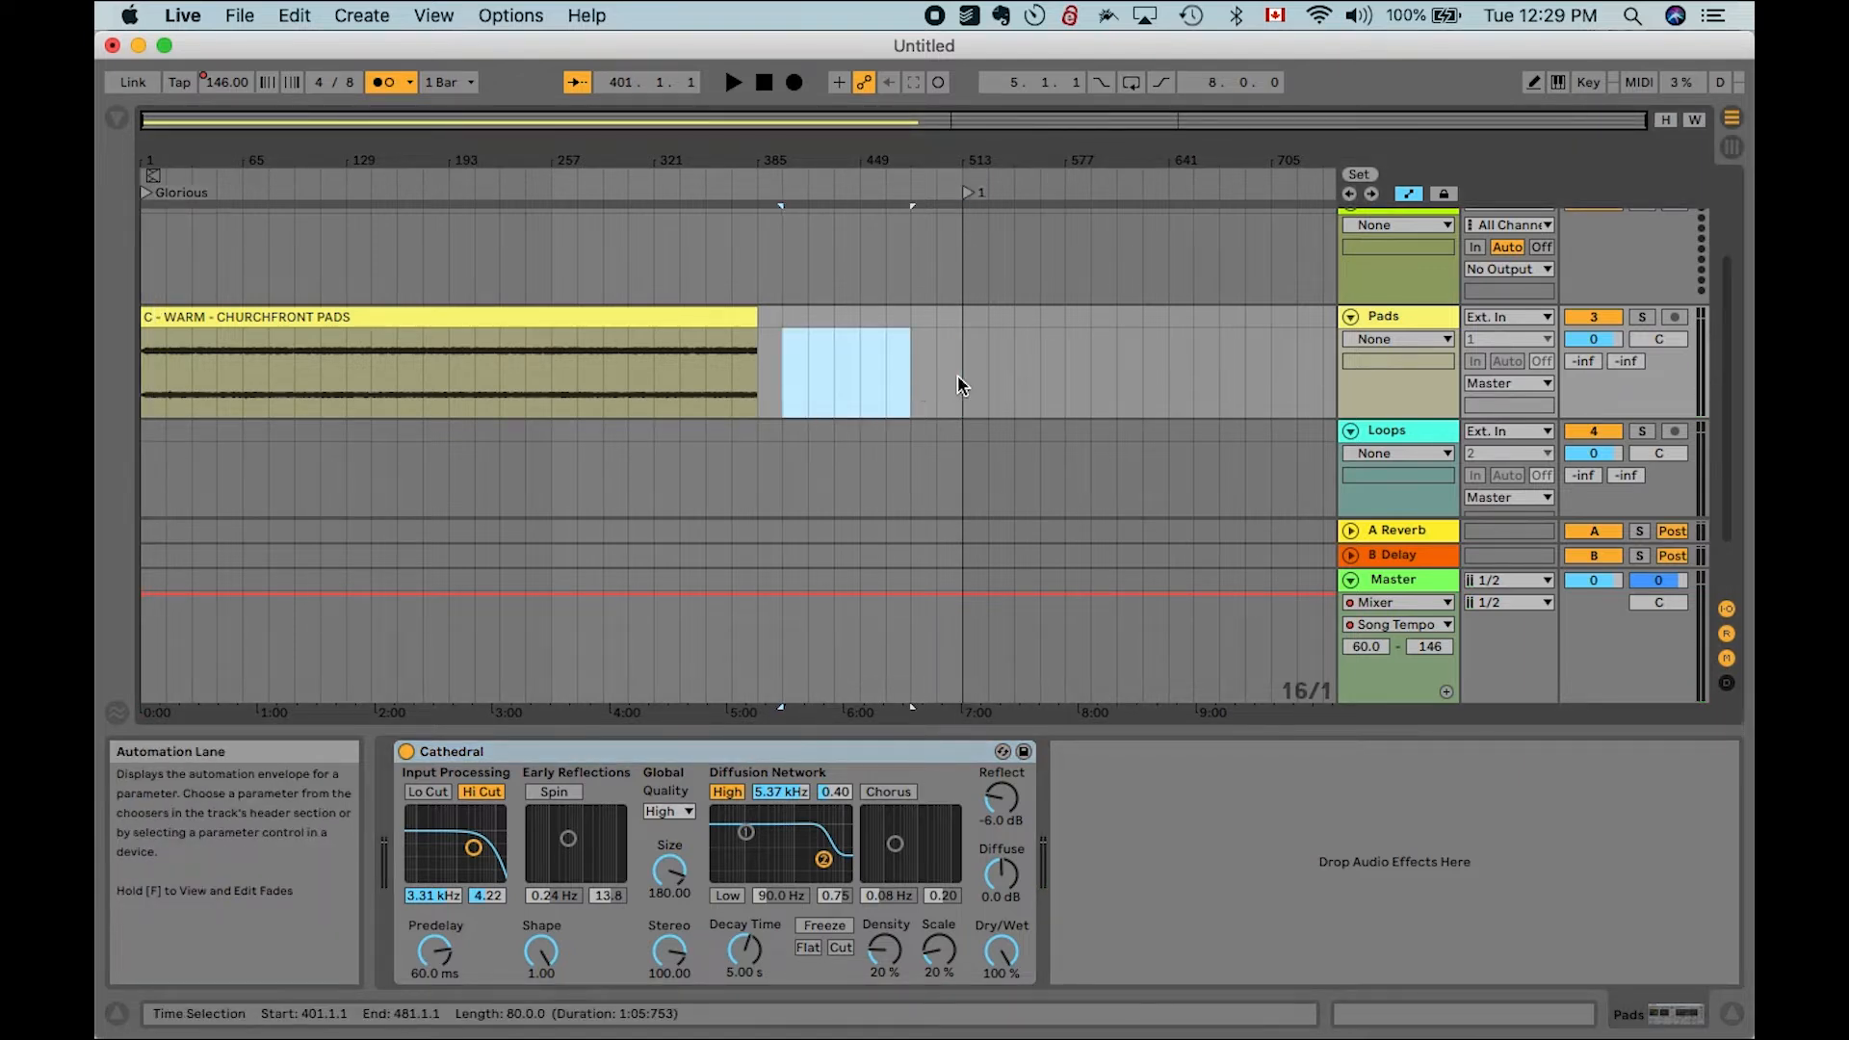
Rename the locator at bar 513 as Soli Deo Gloria
{"action": "left_click", "coordinate": [958, 376]}
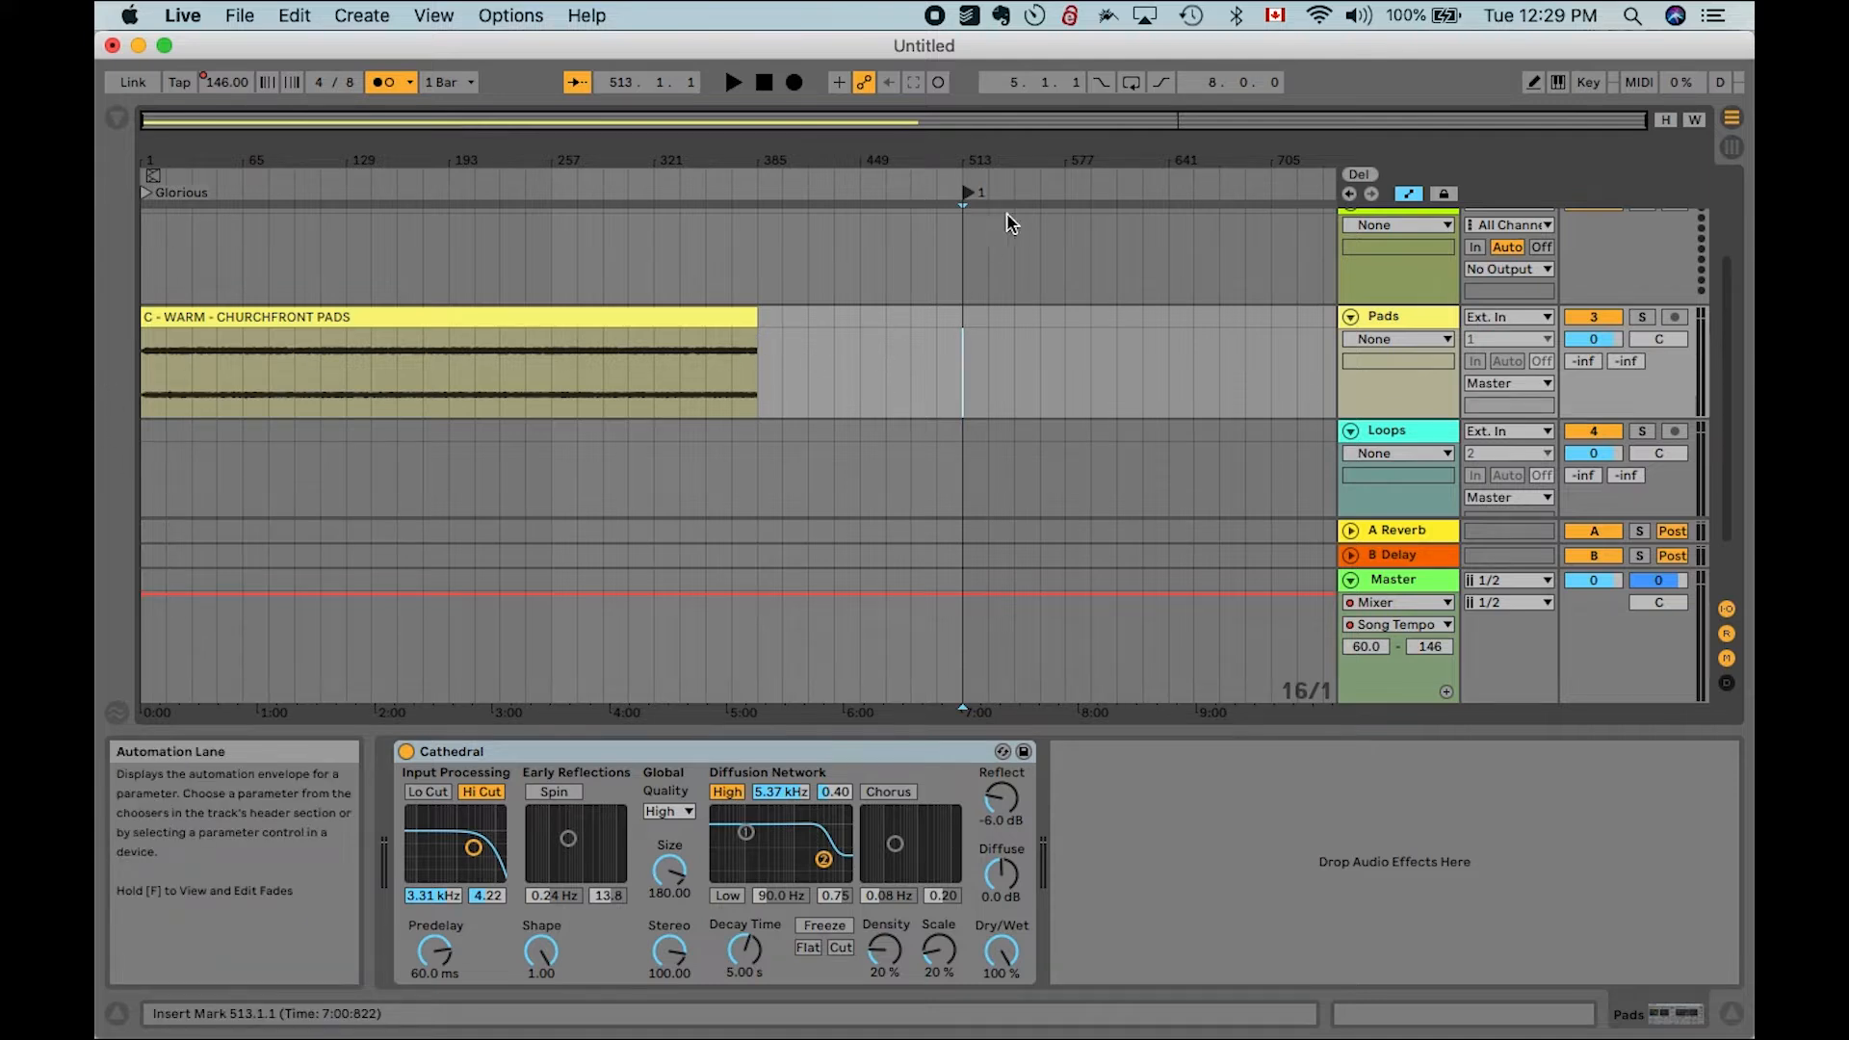
{"action": "left_click", "coordinate": [965, 591]}
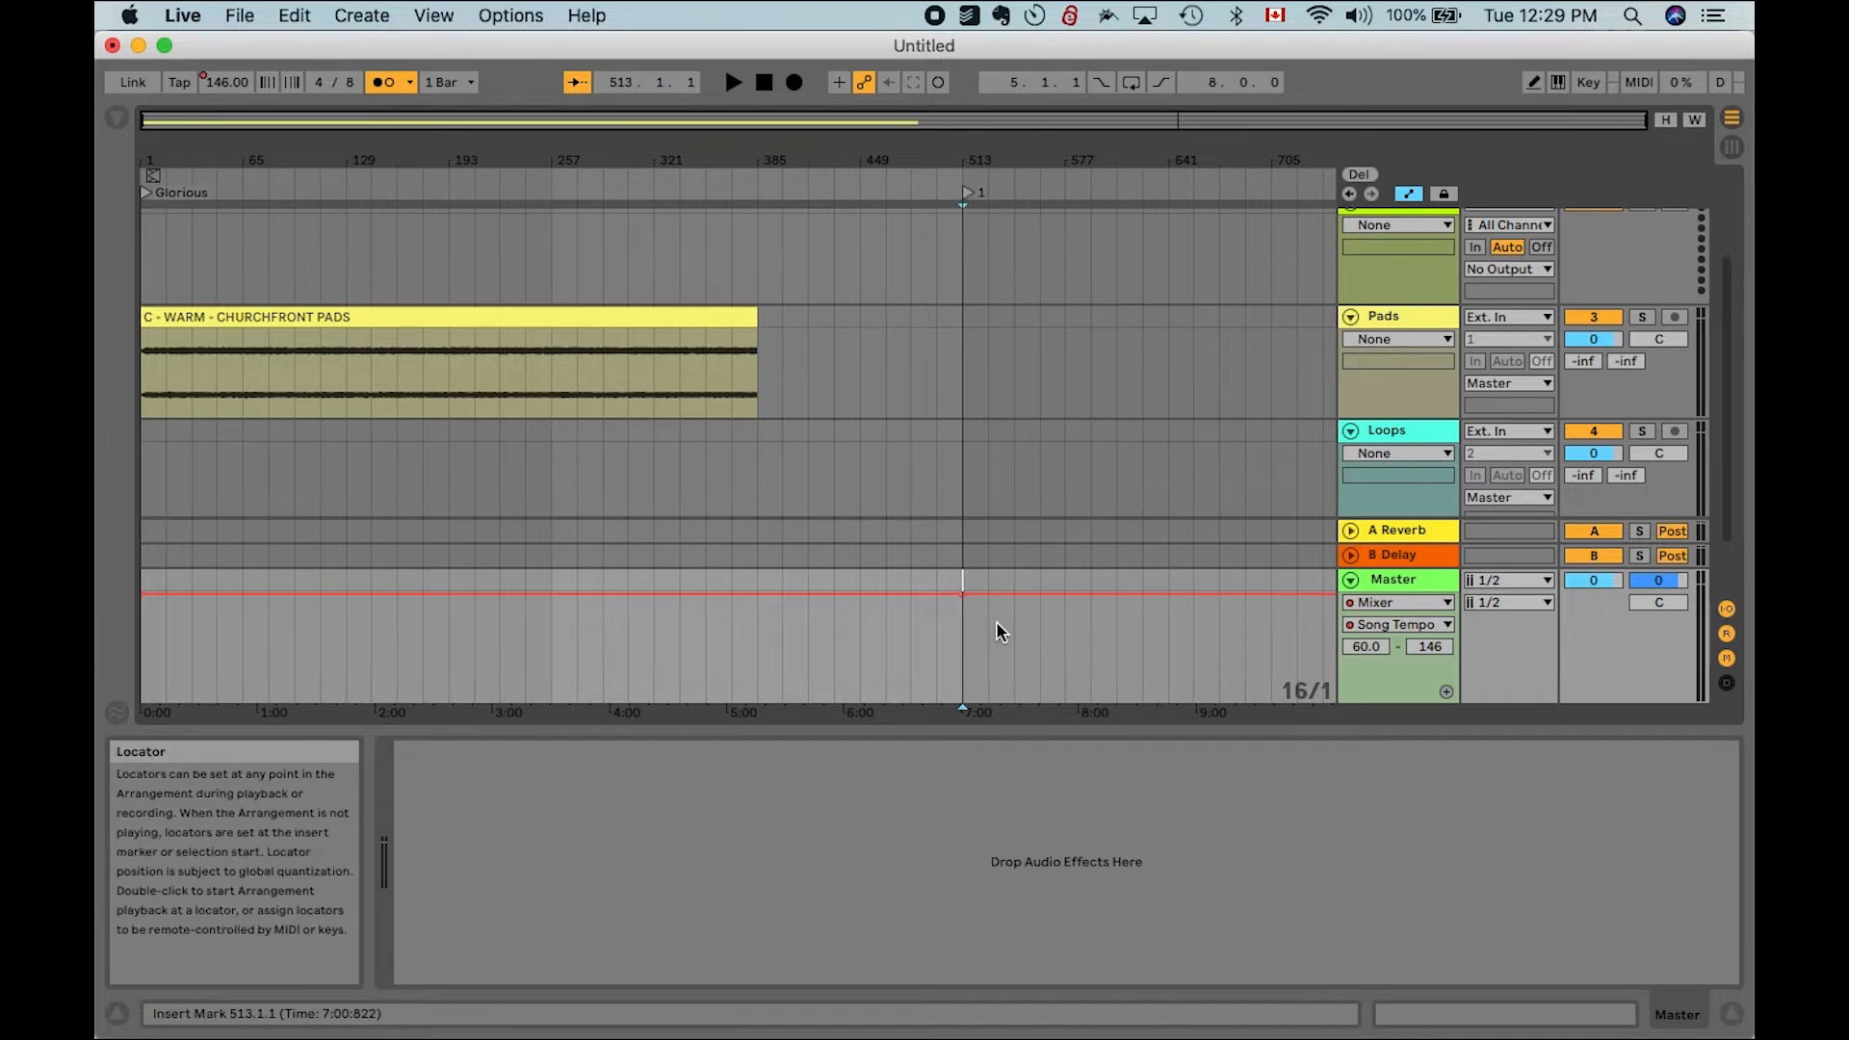
{"action": "key", "text": "super+r"}
{"action": "type", "text": "Soli Deo Gloria"}
{"action": "key", "text": "Return"}
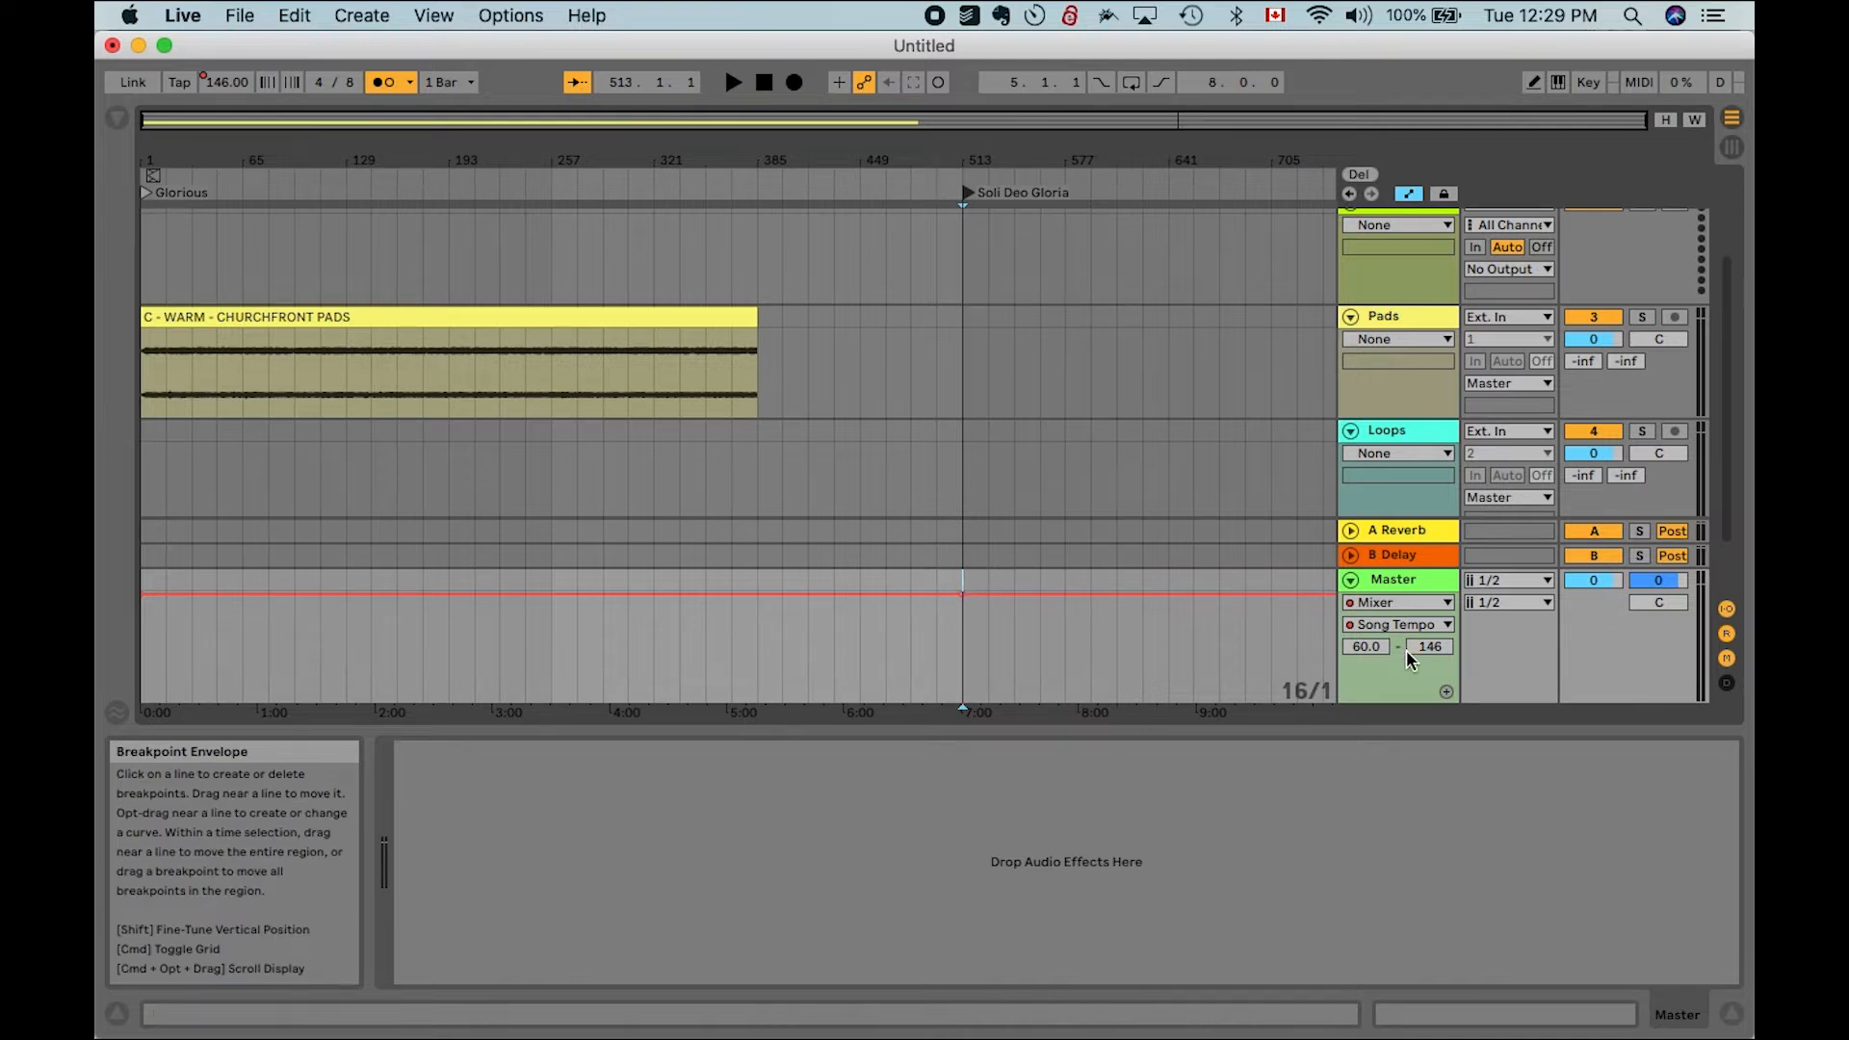
Set the Master tempo range minimum to 144 and make the song tempo automation drop abruptly to 144 BPM at bar 513
{"action": "left_click", "coordinate": [1360, 652]}
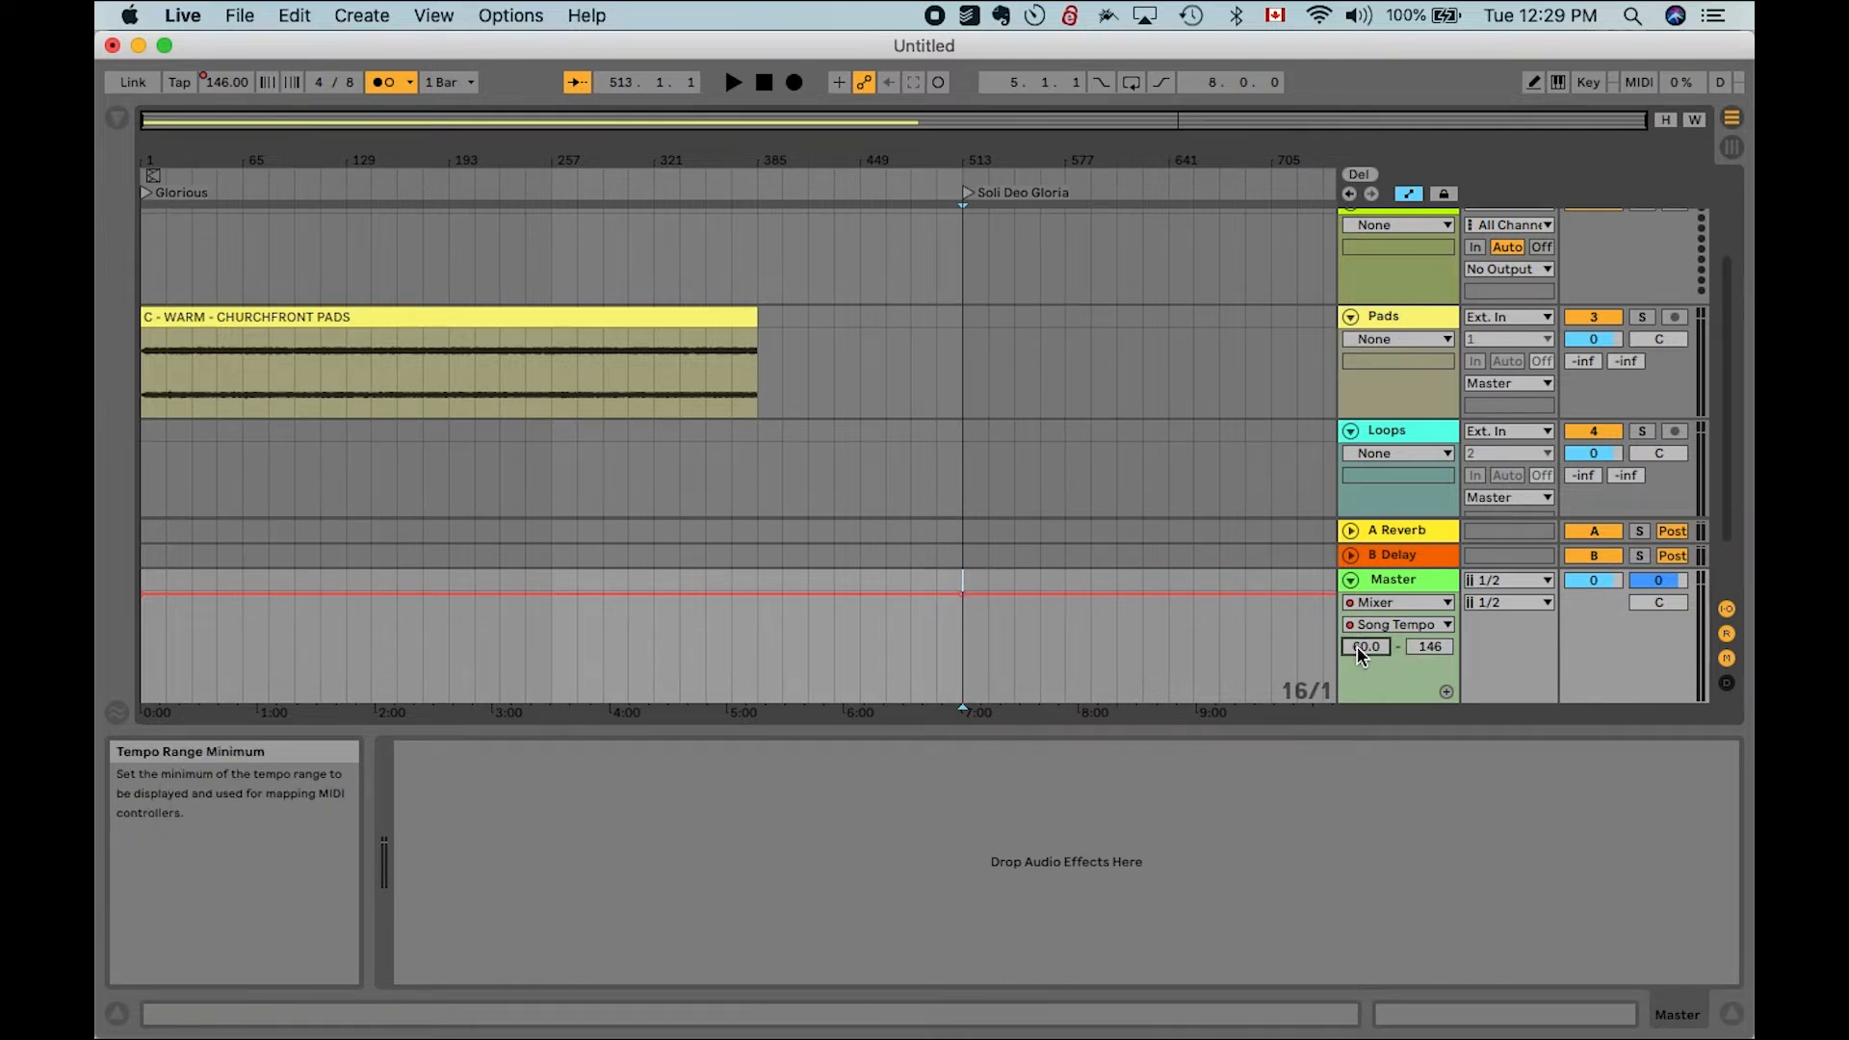
{"action": "type", "text": "144"}
{"action": "key", "text": "Return"}
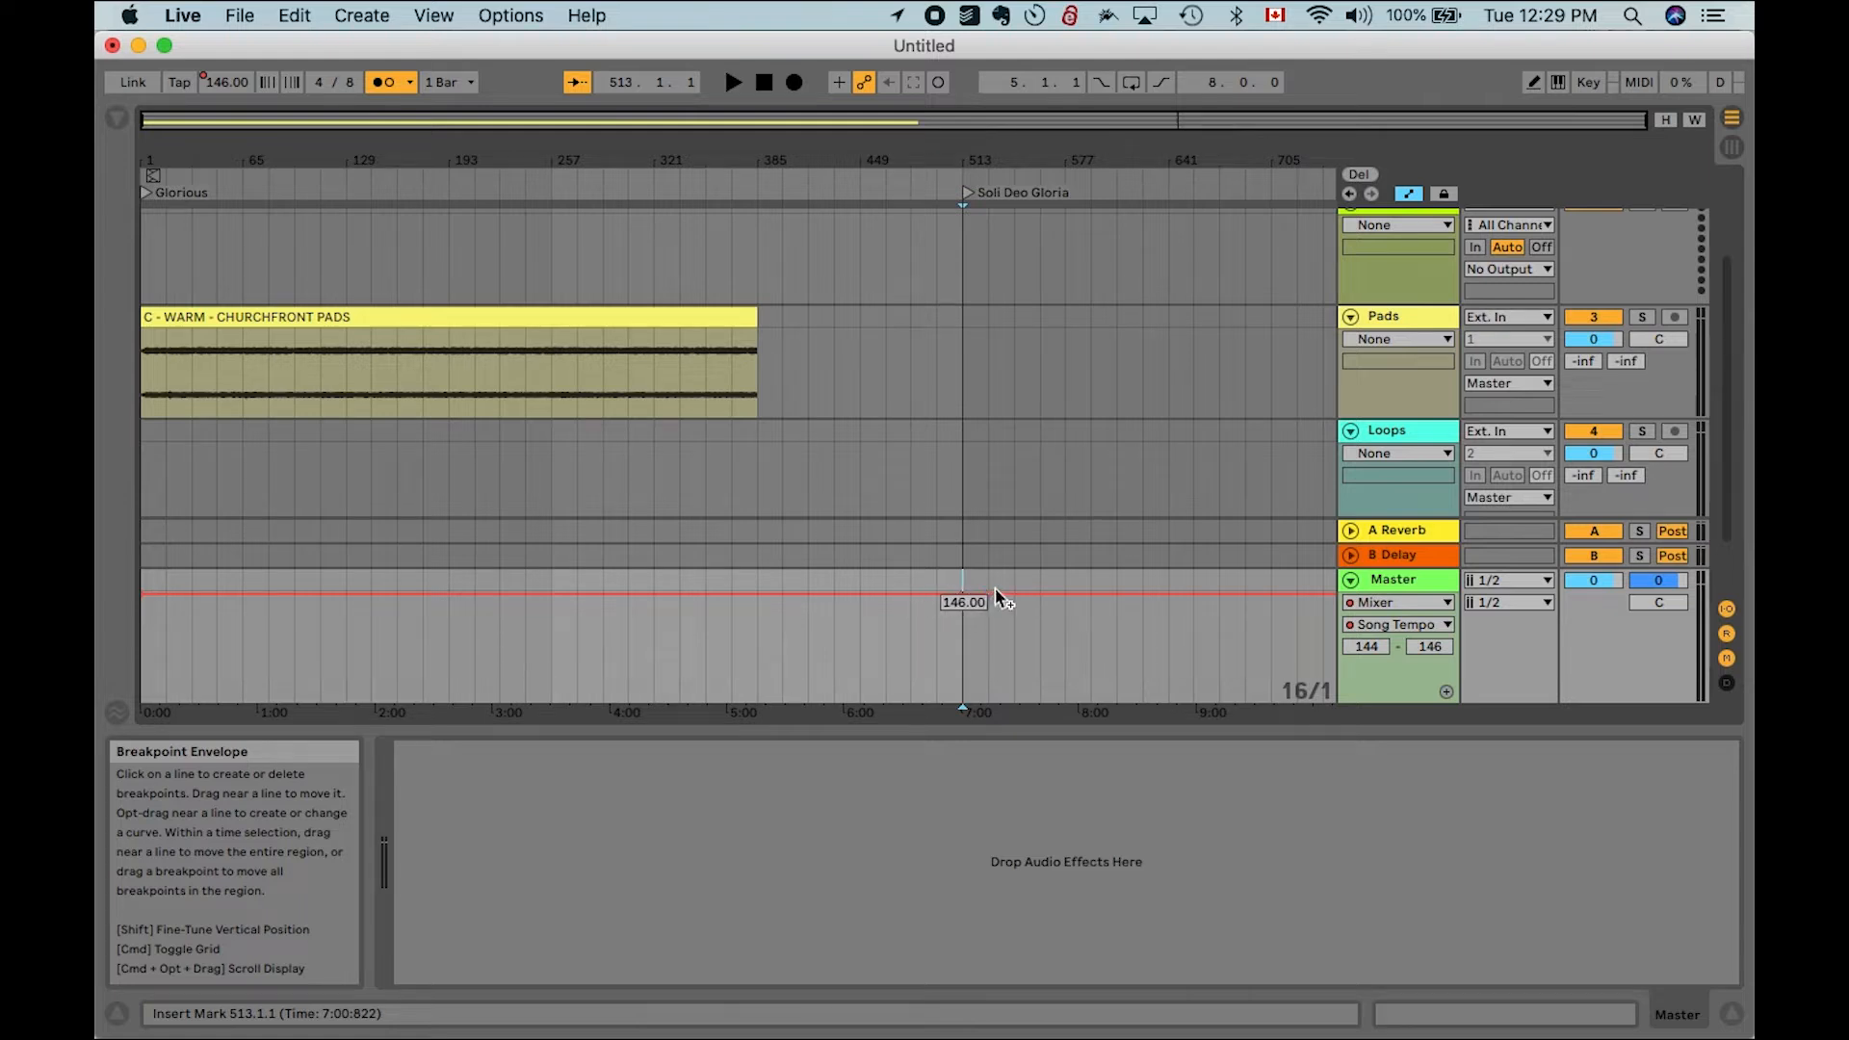
{"action": "left_click_drag", "start_coordinate": [995, 591], "coordinate": [995, 647]}
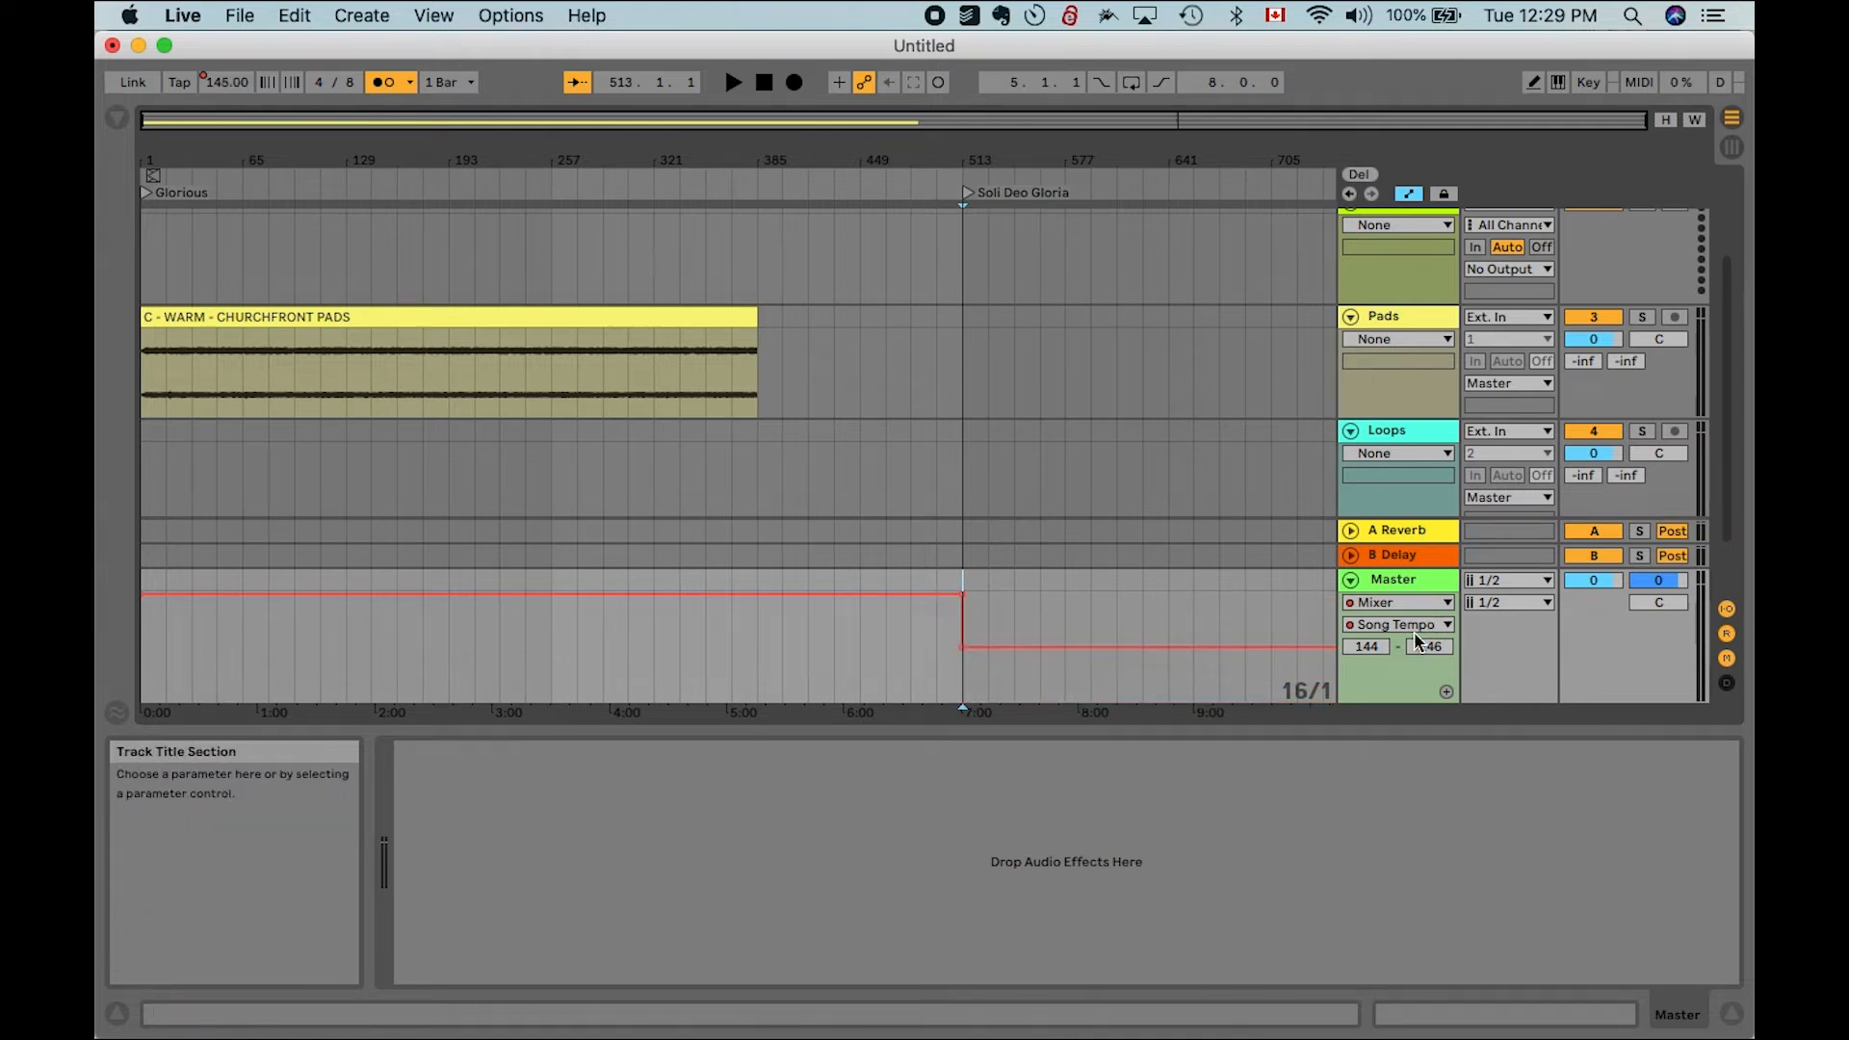
{"action": "left_click_drag", "start_coordinate": [962, 651], "coordinate": [963, 701]}
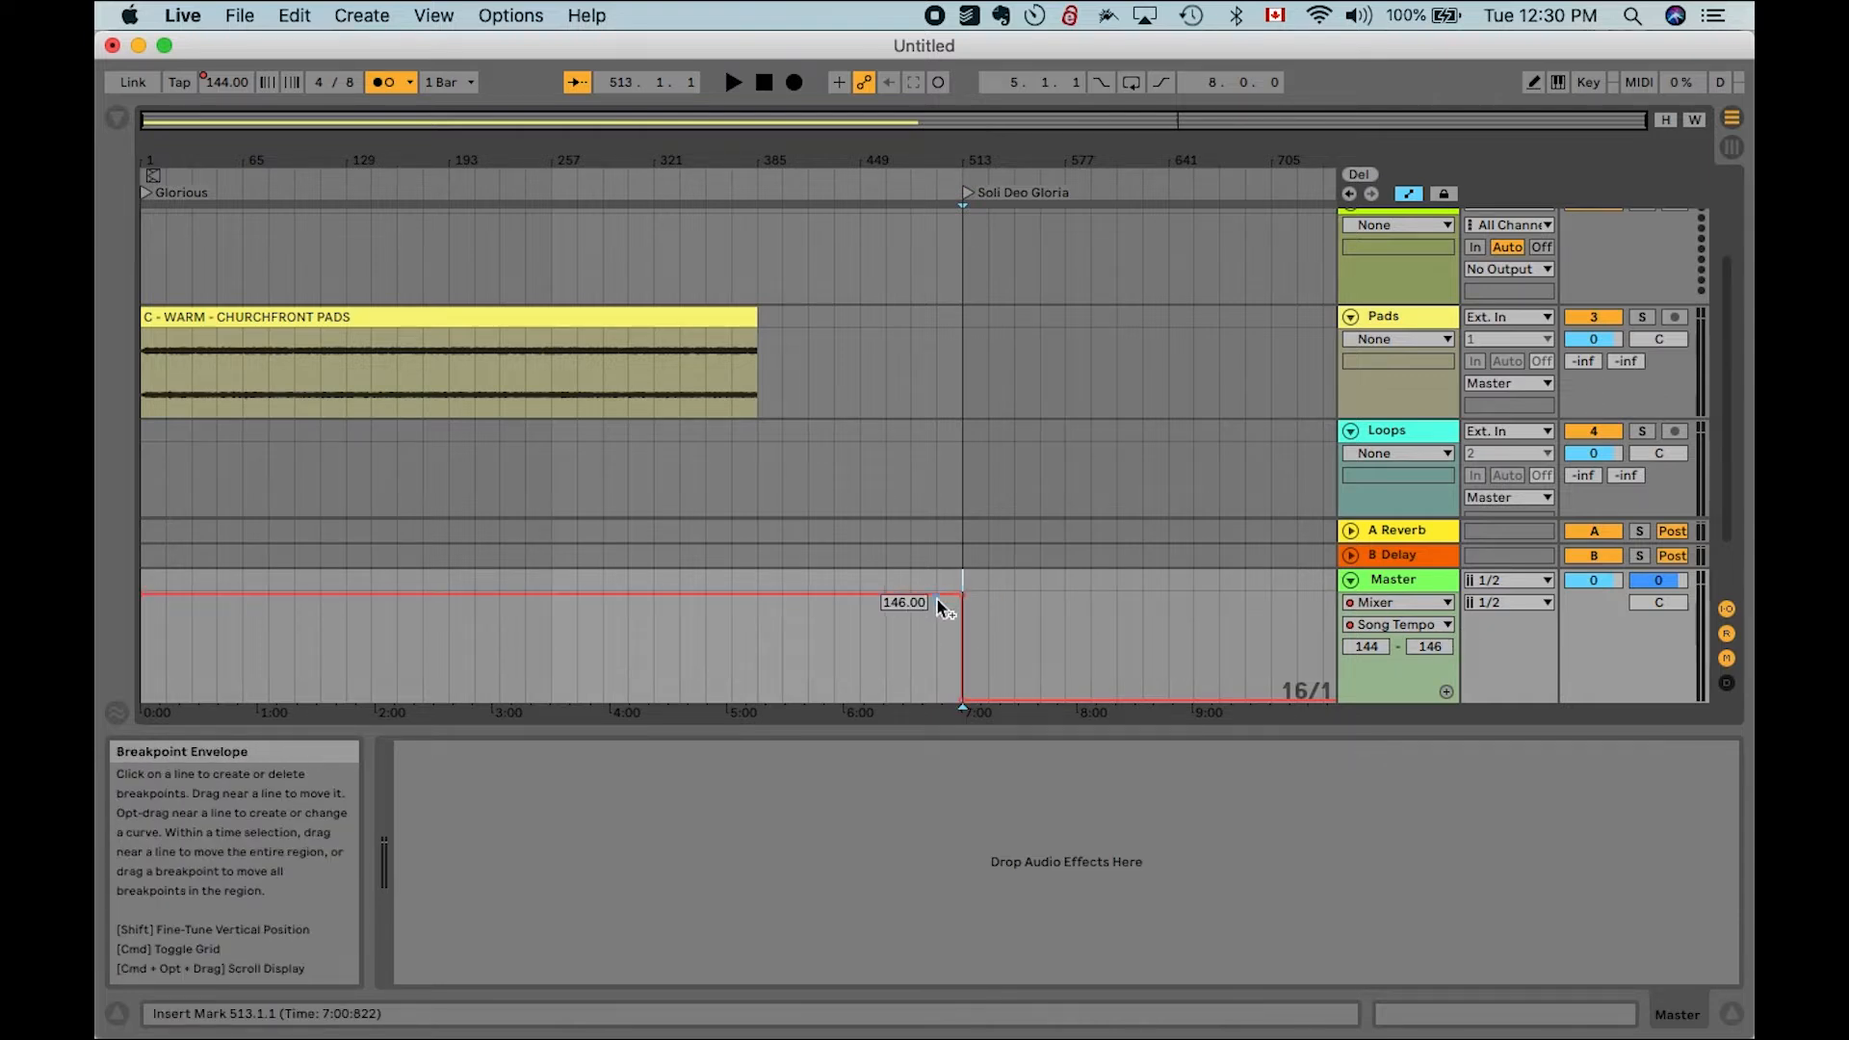
{"action": "mouse_move", "coordinate": [932, 603]}
{"action": "left_mouse_down"}
{"action": "mouse_move", "coordinate": [933, 631]}
{"action": "mouse_move", "coordinate": [932, 601]}
{"action": "left_mouse_up"}
{"action": "mouse_move", "coordinate": [1445, 92]}
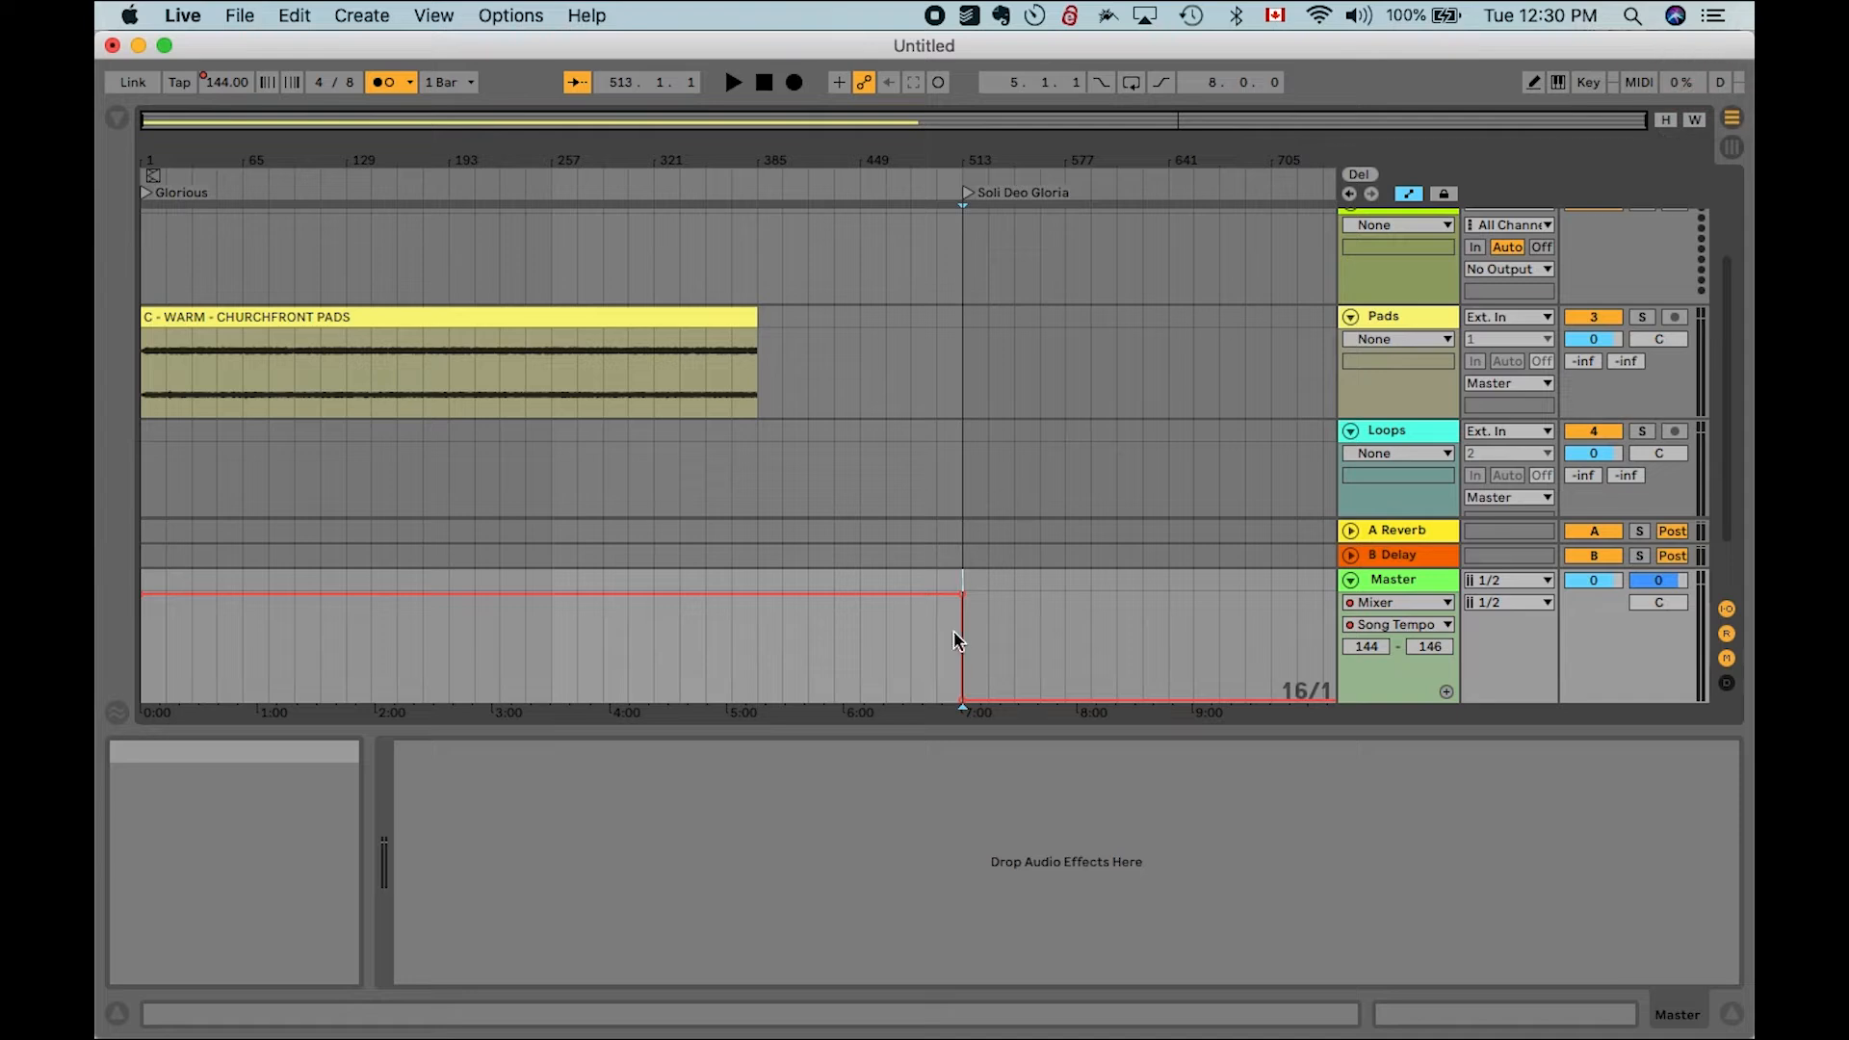
Try a gradual tempo ramp by moving the 146 BPM breakpoint back to bar 481, and restore the abrupt change at bar 513
{"action": "left_click", "coordinate": [1014, 374]}
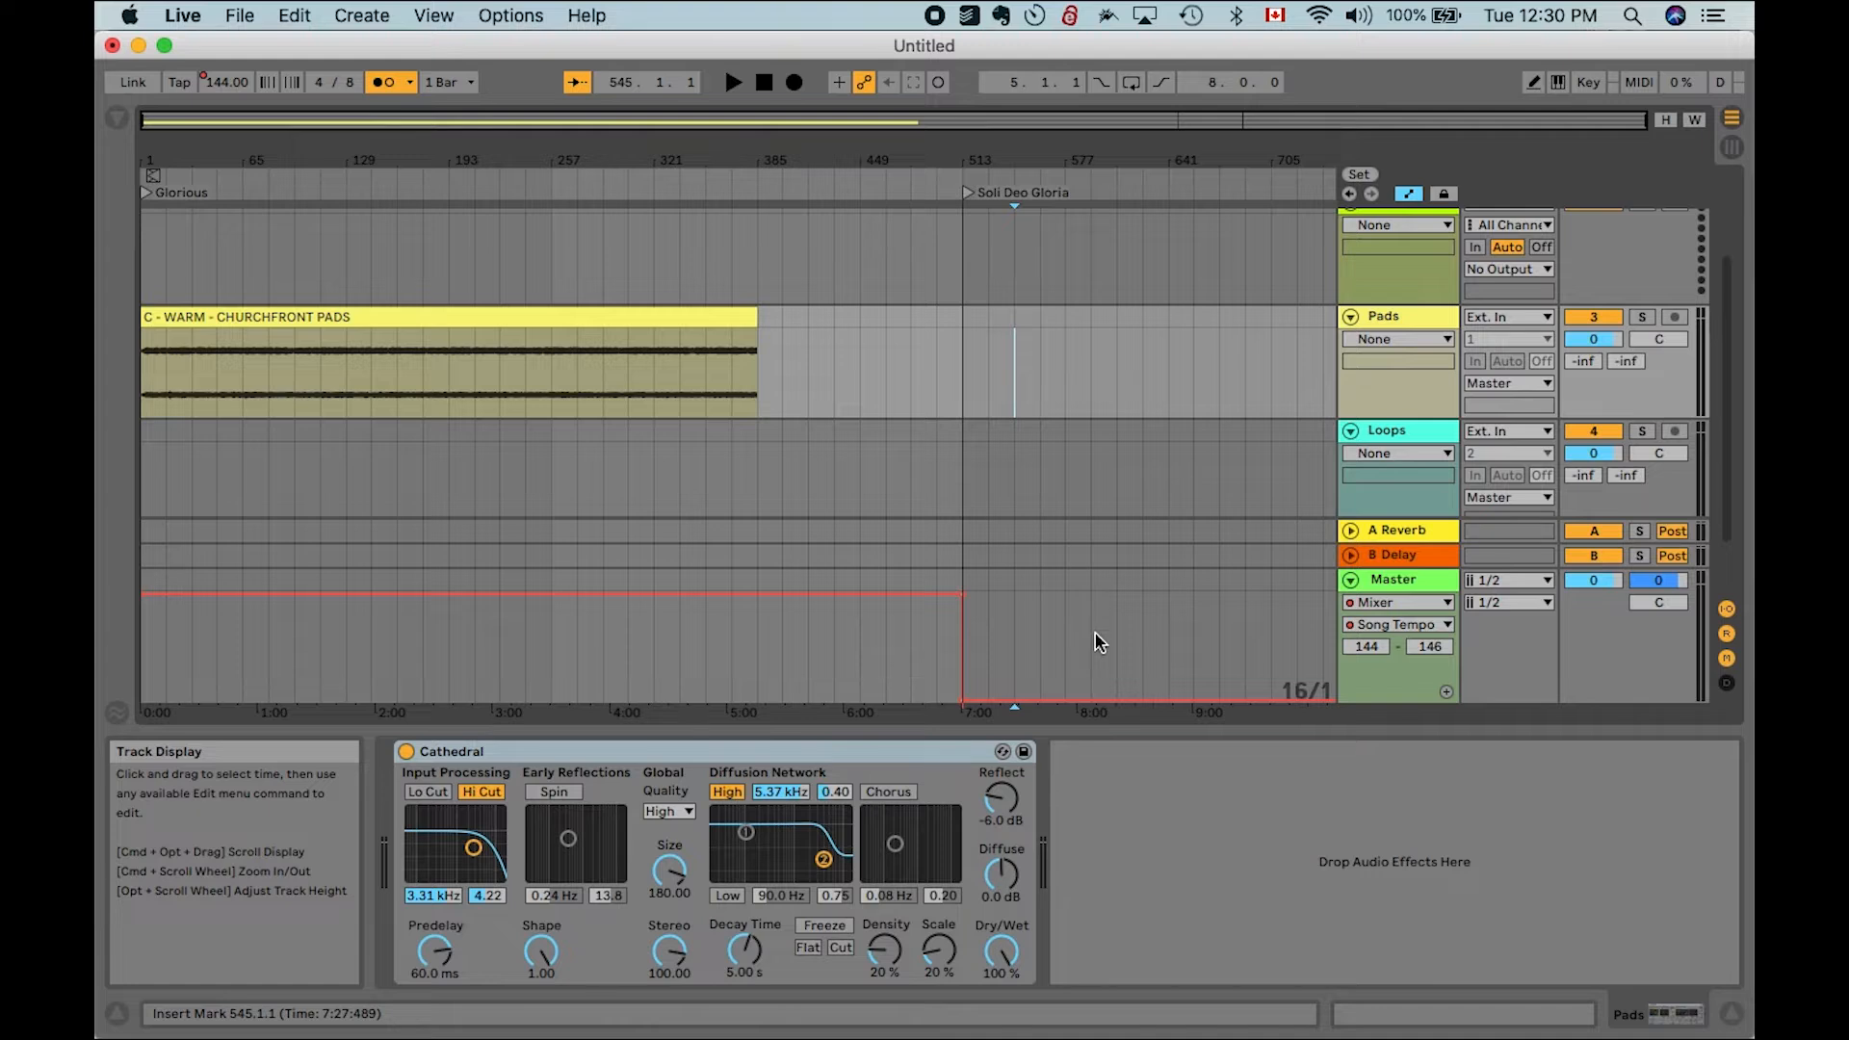
{"action": "left_click", "coordinate": [1097, 685]}
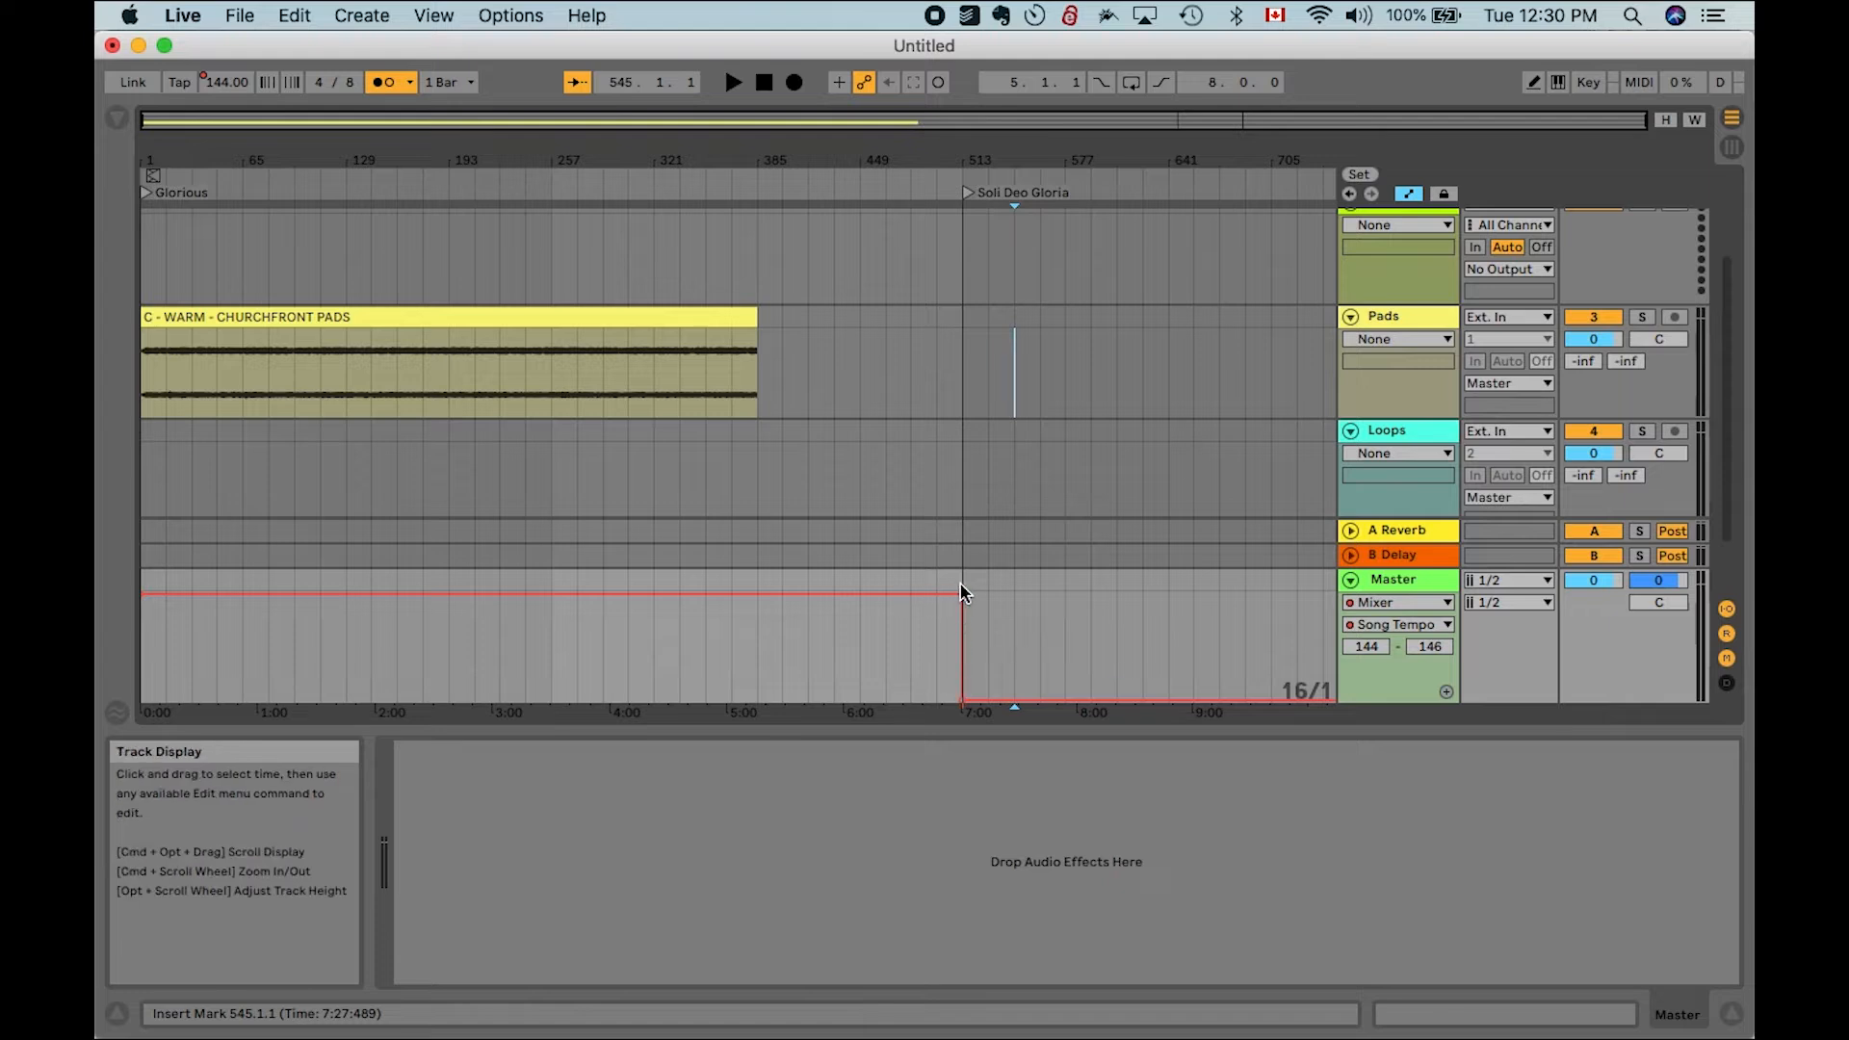
{"action": "left_click_drag", "start_coordinate": [962, 602], "coordinate": [911, 594]}
{"action": "scroll", "coordinate": [924, 431], "scroll_direction": "down", "scroll_amount": 1}
{"action": "scroll", "coordinate": [925, 429], "scroll_direction": "down", "scroll_amount": 1}
{"action": "scroll", "coordinate": [925, 426], "scroll_direction": "up", "scroll_amount": 4}
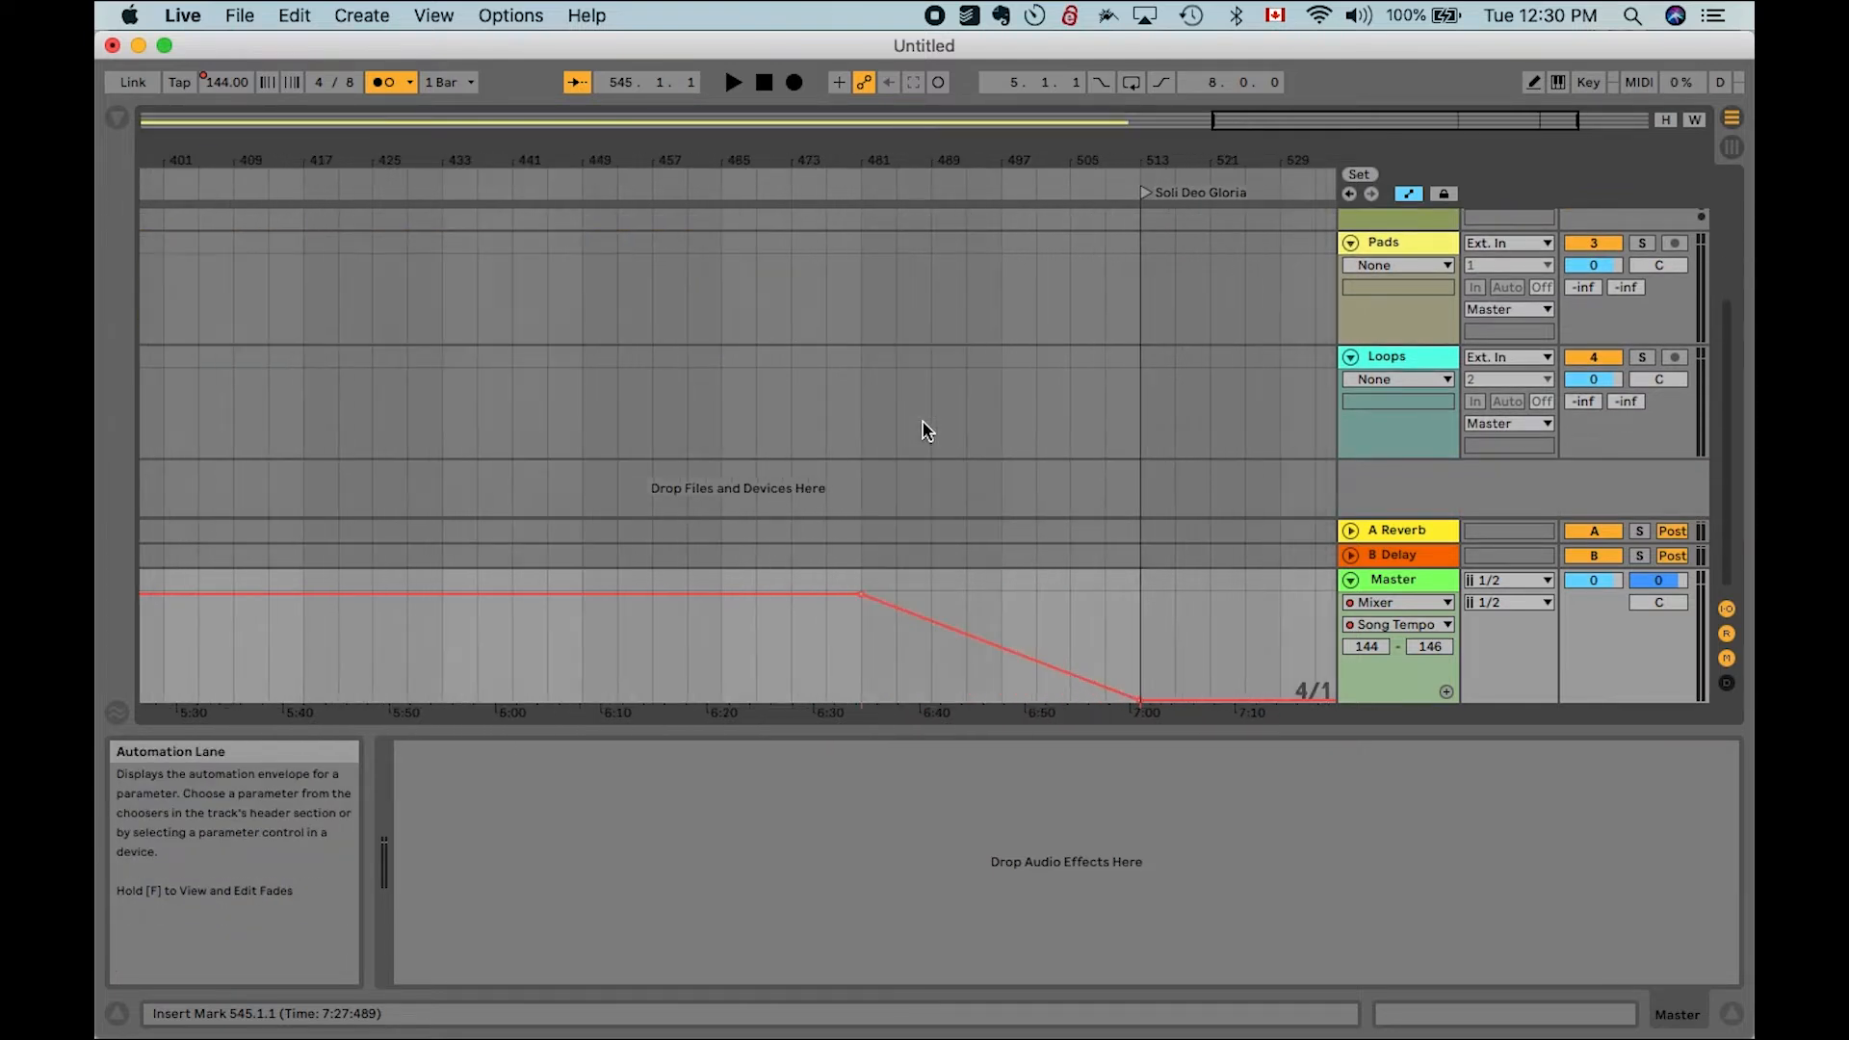
{"action": "mouse_move", "coordinate": [860, 594]}
{"action": "left_mouse_down"}
{"action": "mouse_move", "coordinate": [931, 594]}
{"action": "mouse_move", "coordinate": [861, 594]}
{"action": "left_mouse_up"}
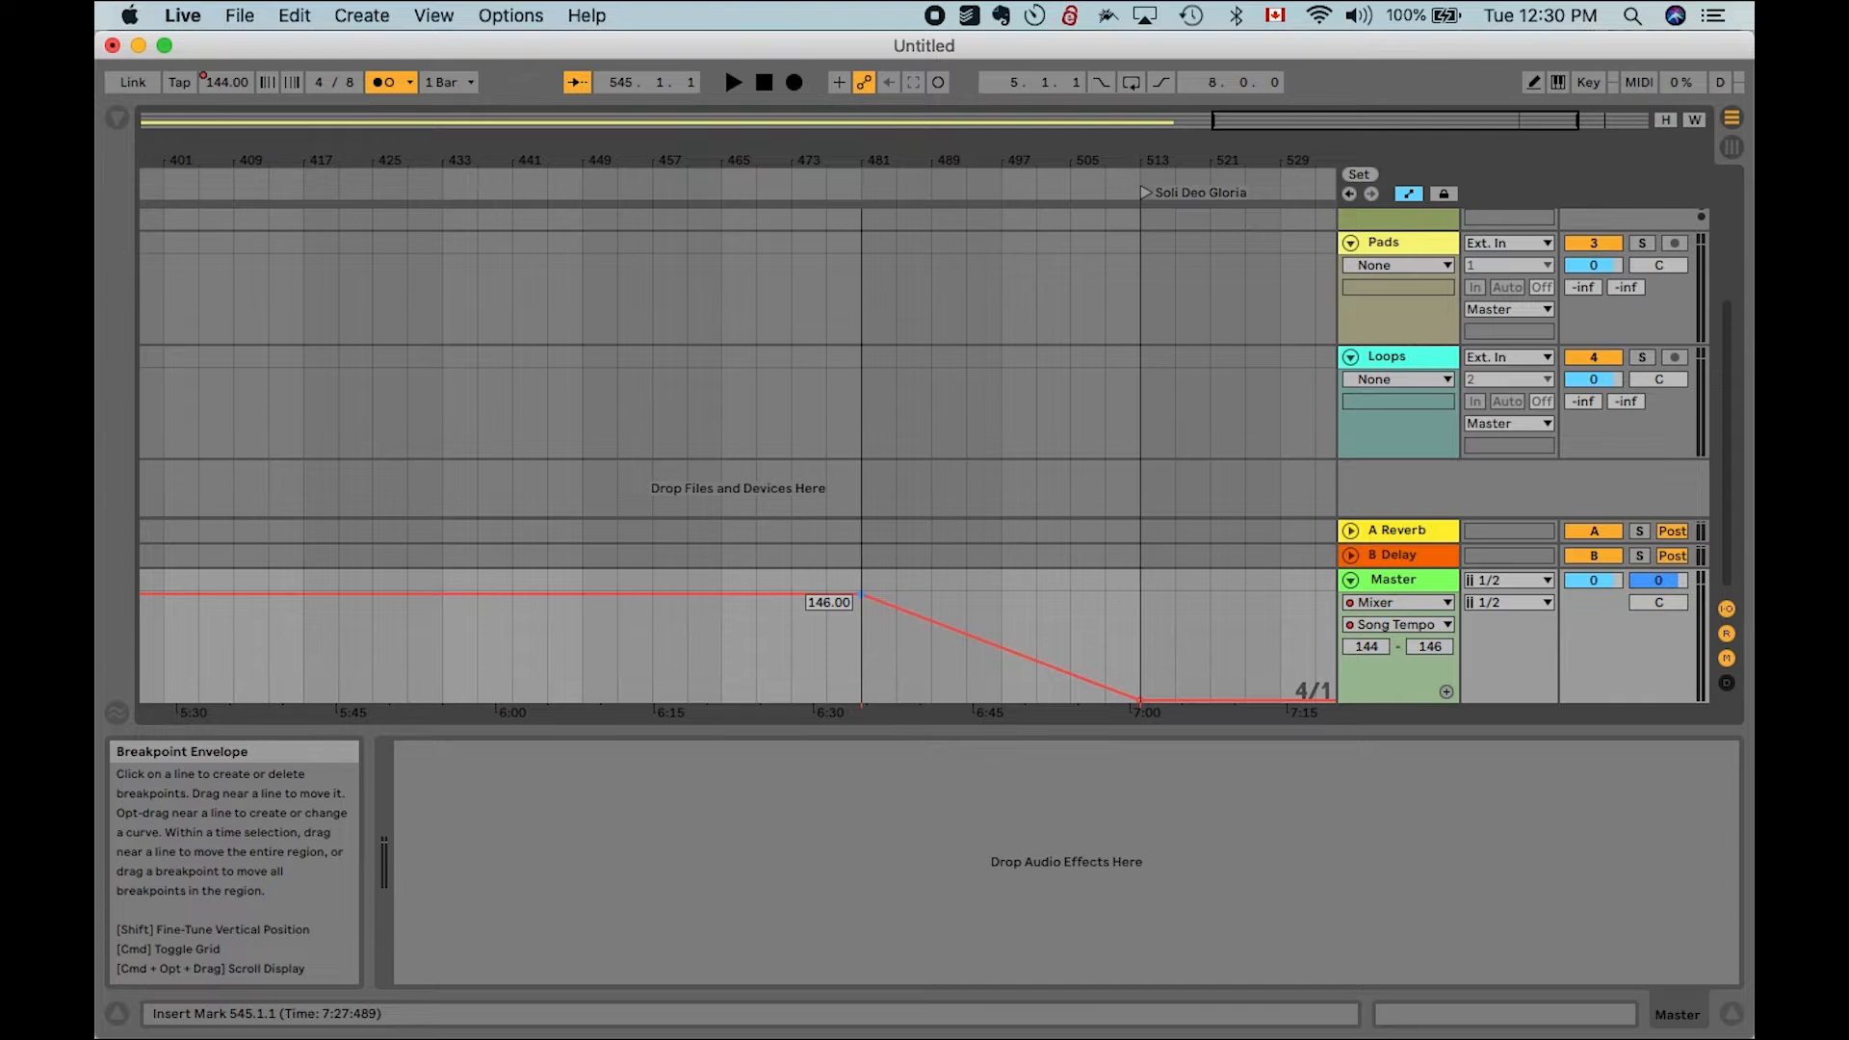
{"action": "scroll", "coordinate": [862, 607], "scroll_direction": "down", "scroll_amount": 4}
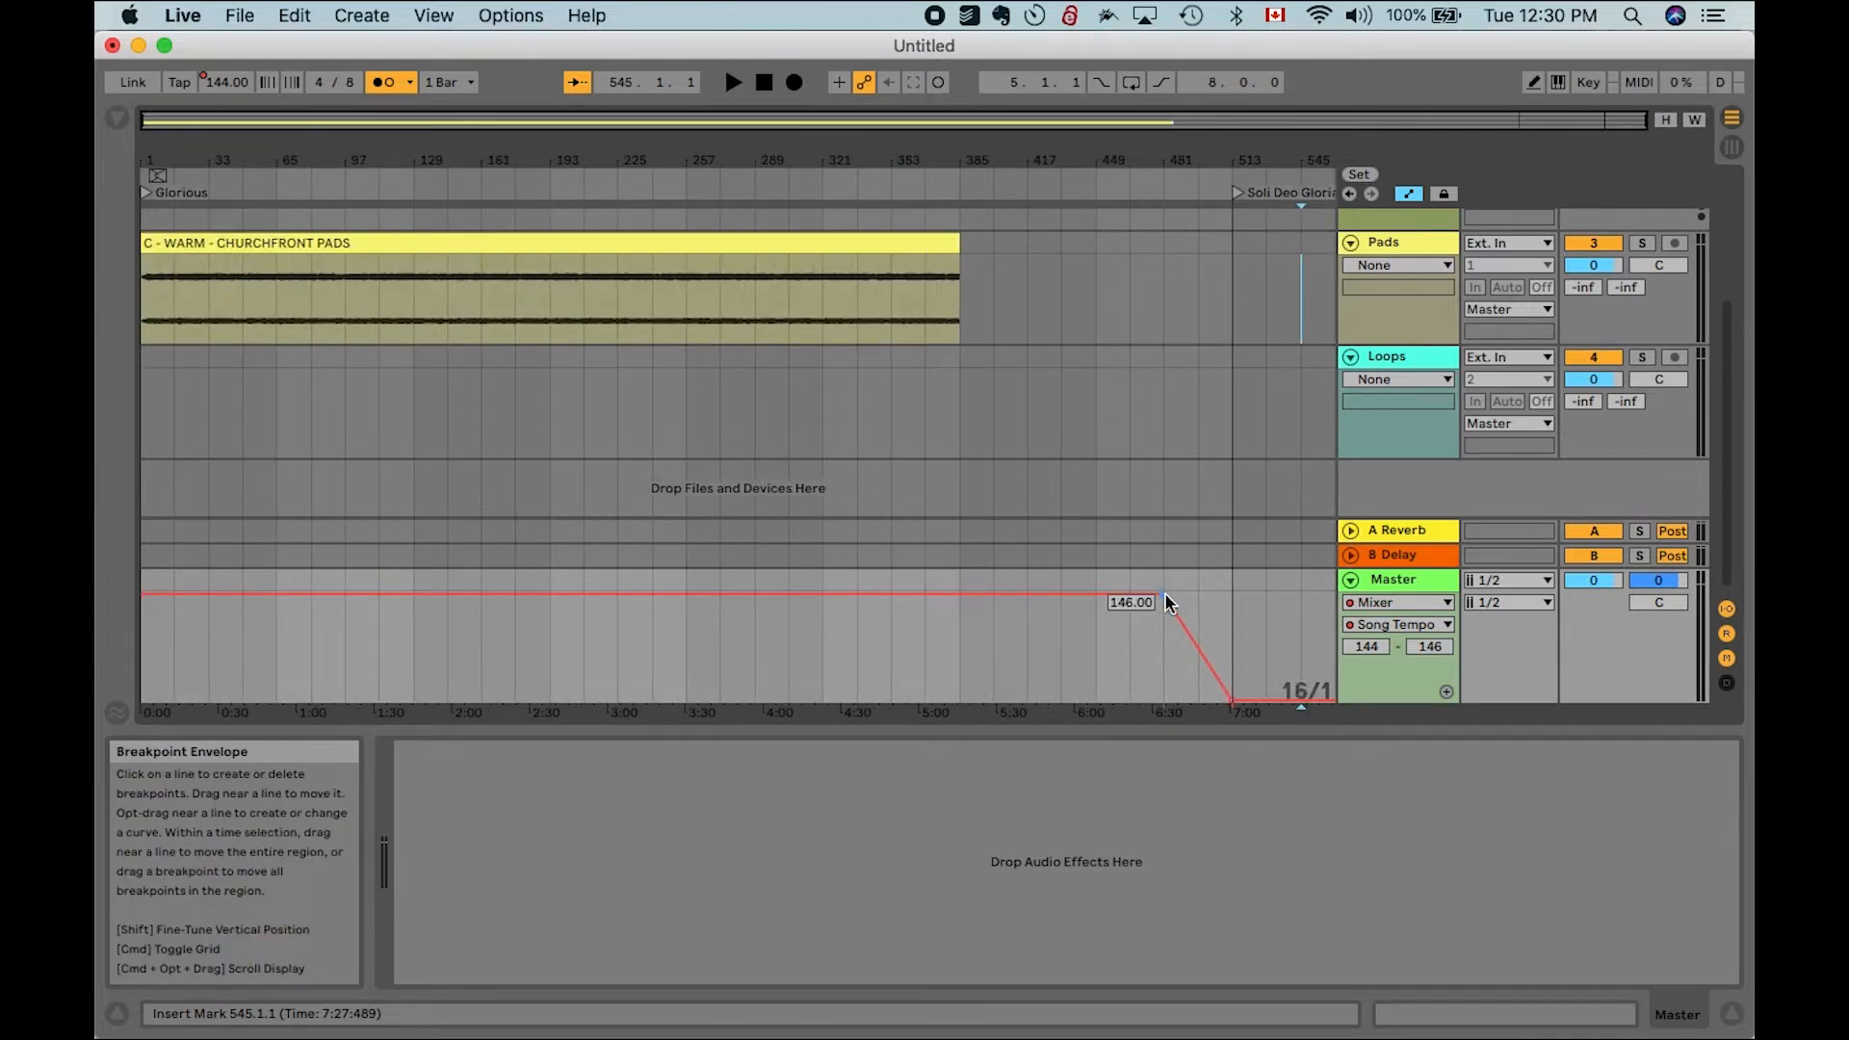
{"action": "left_click_drag", "start_coordinate": [1166, 596], "coordinate": [1199, 595]}
{"action": "left_click_drag", "start_coordinate": [1197, 596], "coordinate": [1246, 597]}
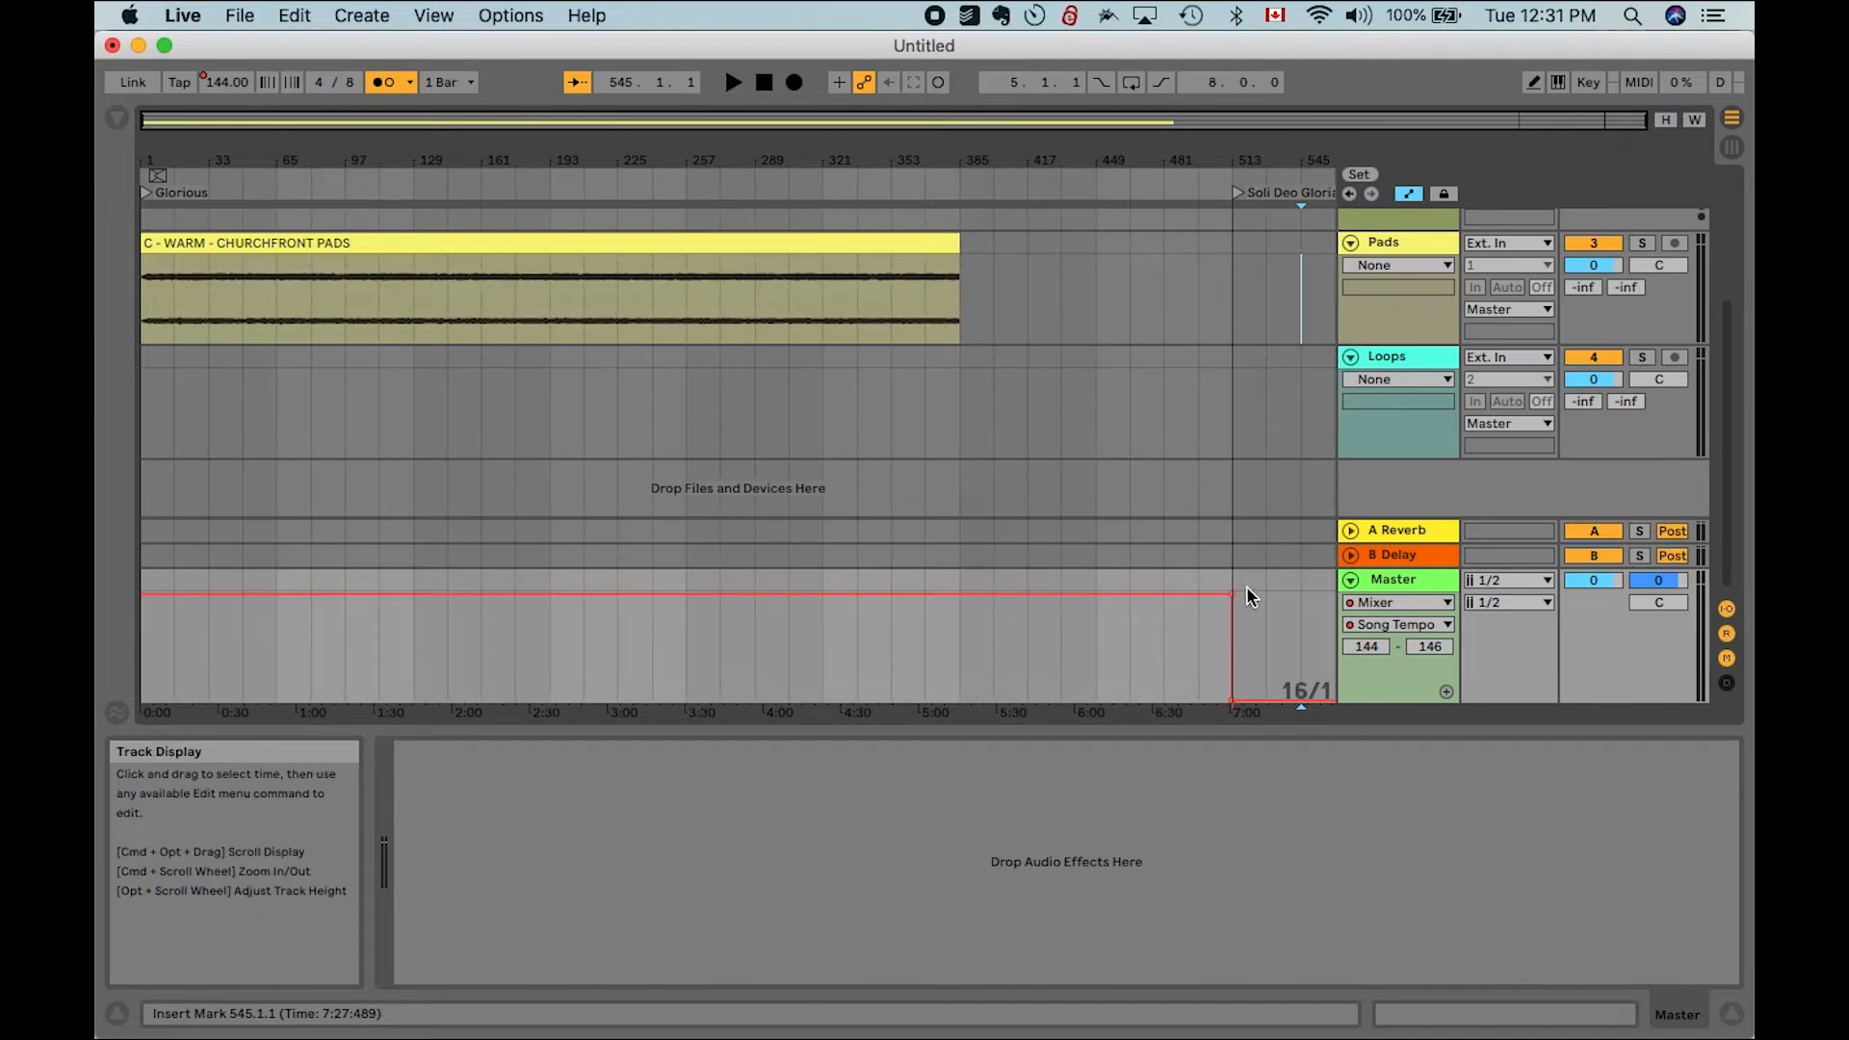
Place the insert marker on the Pads track at the Soli Deo Gloria locator at bar 513
{"action": "left_click", "coordinate": [1224, 294]}
{"action": "left_click_drag", "start_coordinate": [1224, 294], "coordinate": [1425, 331]}
{"action": "scroll", "coordinate": [976, 328], "scroll_direction": "up", "scroll_amount": 3}
{"action": "scroll", "coordinate": [976, 327], "scroll_direction": "left", "scroll_amount": 1}
{"action": "scroll", "coordinate": [977, 328], "scroll_direction": "right", "scroll_amount": 2}
{"action": "scroll", "coordinate": [978, 328], "scroll_direction": "down", "scroll_amount": 2}
{"action": "left_click", "coordinate": [961, 384]}
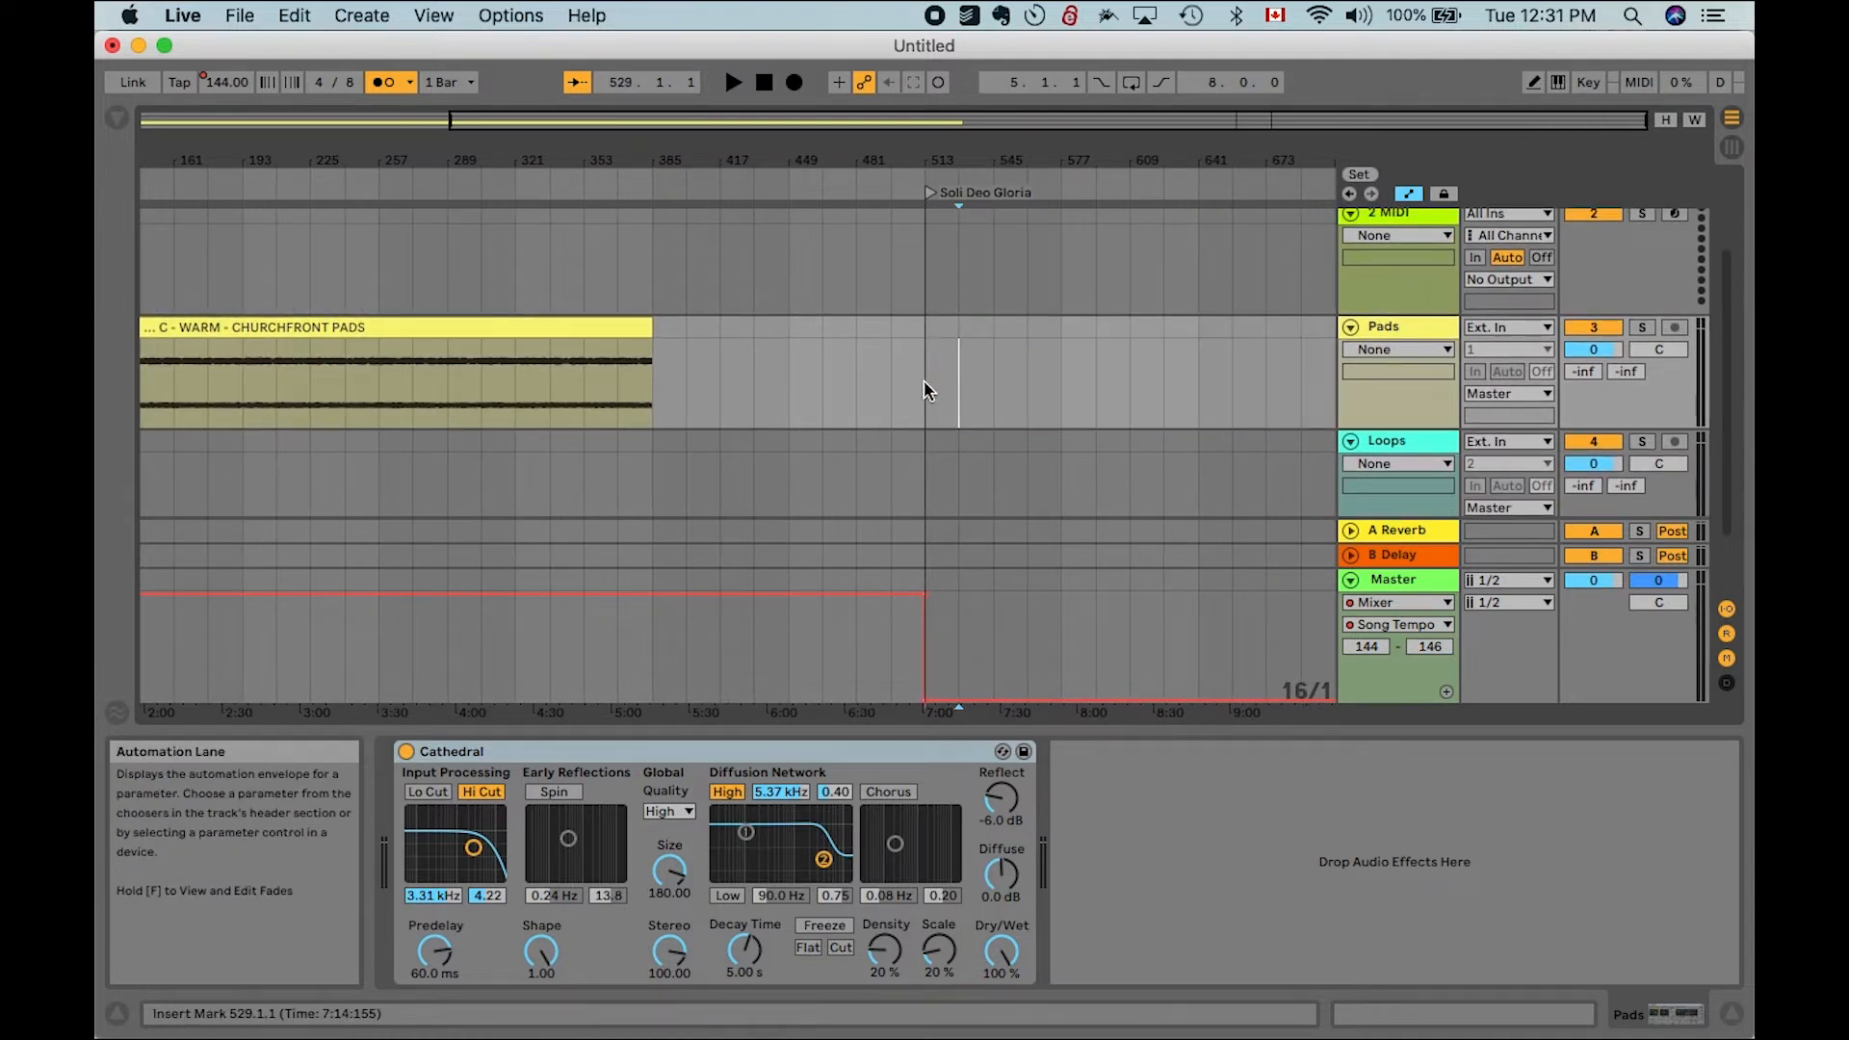
{"action": "left_click", "coordinate": [925, 382]}
Show the browser and place the F - WARM pad from the Worship Pads Bright folder at bar 513 of the Pads track
{"action": "key", "text": "super+alt+b"}
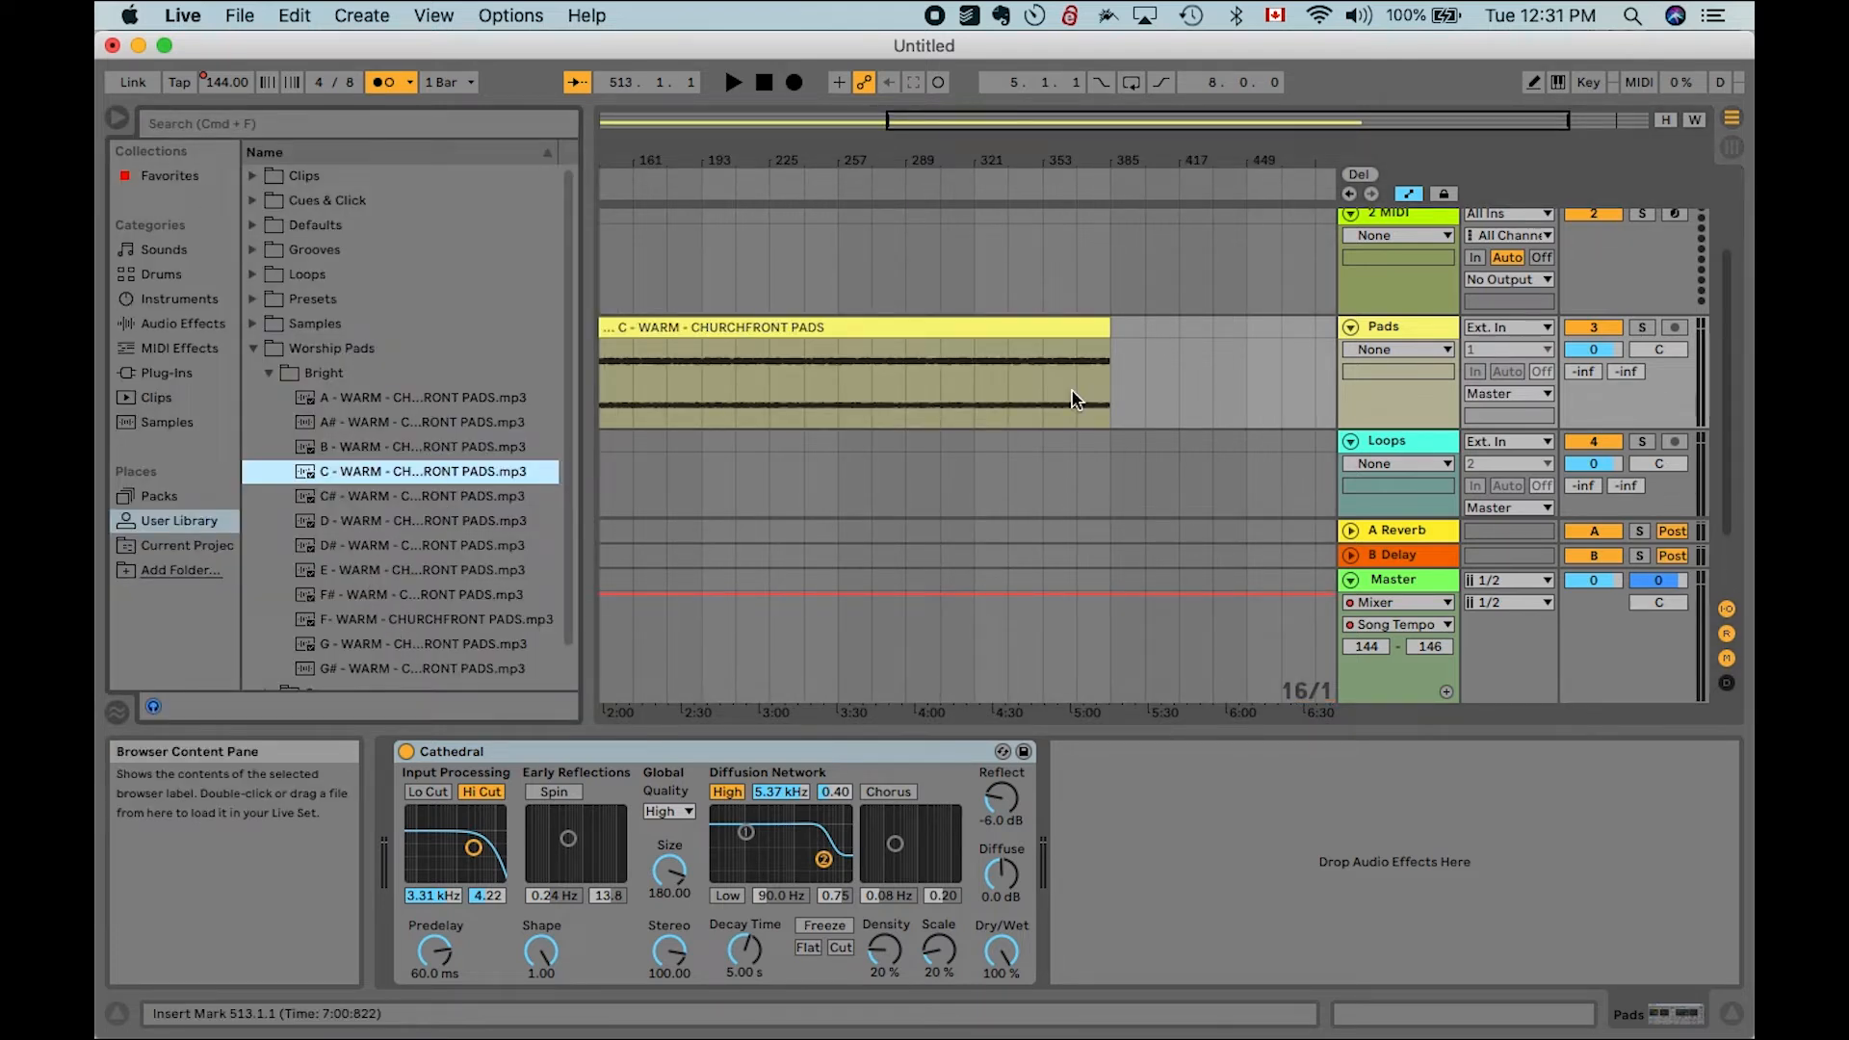
{"action": "scroll", "coordinate": [1093, 361], "scroll_direction": "right", "scroll_amount": 2}
{"action": "scroll", "coordinate": [1093, 361], "scroll_direction": "up", "scroll_amount": 1}
{"action": "left_click_drag", "start_coordinate": [1309, 396], "coordinate": [1389, 394]}
{"action": "left_click", "coordinate": [358, 619]}
{"action": "left_click_drag", "start_coordinate": [358, 620], "coordinate": [1159, 390]}
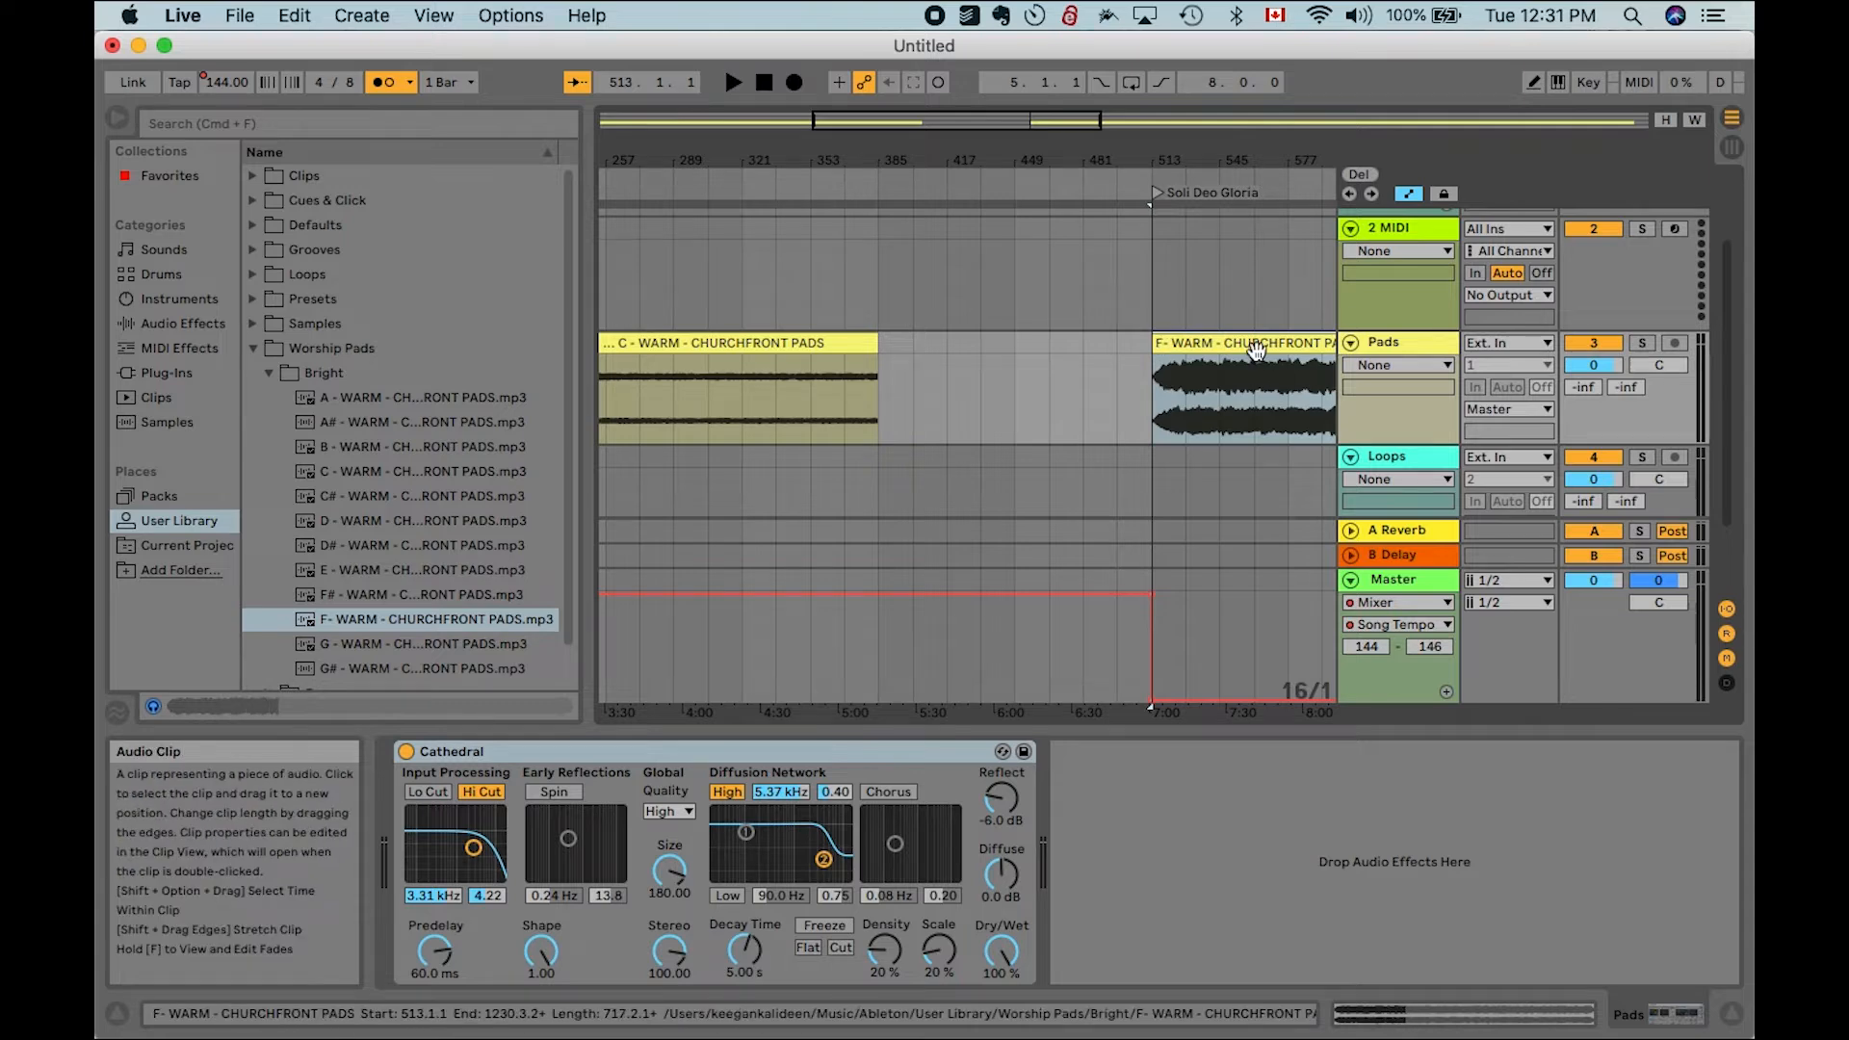
Lower the F - WARM clip's gain to -21.7 dB and play it from bar 513 to check the level
{"action": "double_click", "coordinate": [1264, 386]}
{"action": "left_click_drag", "start_coordinate": [594, 923], "coordinate": [594, 939]}
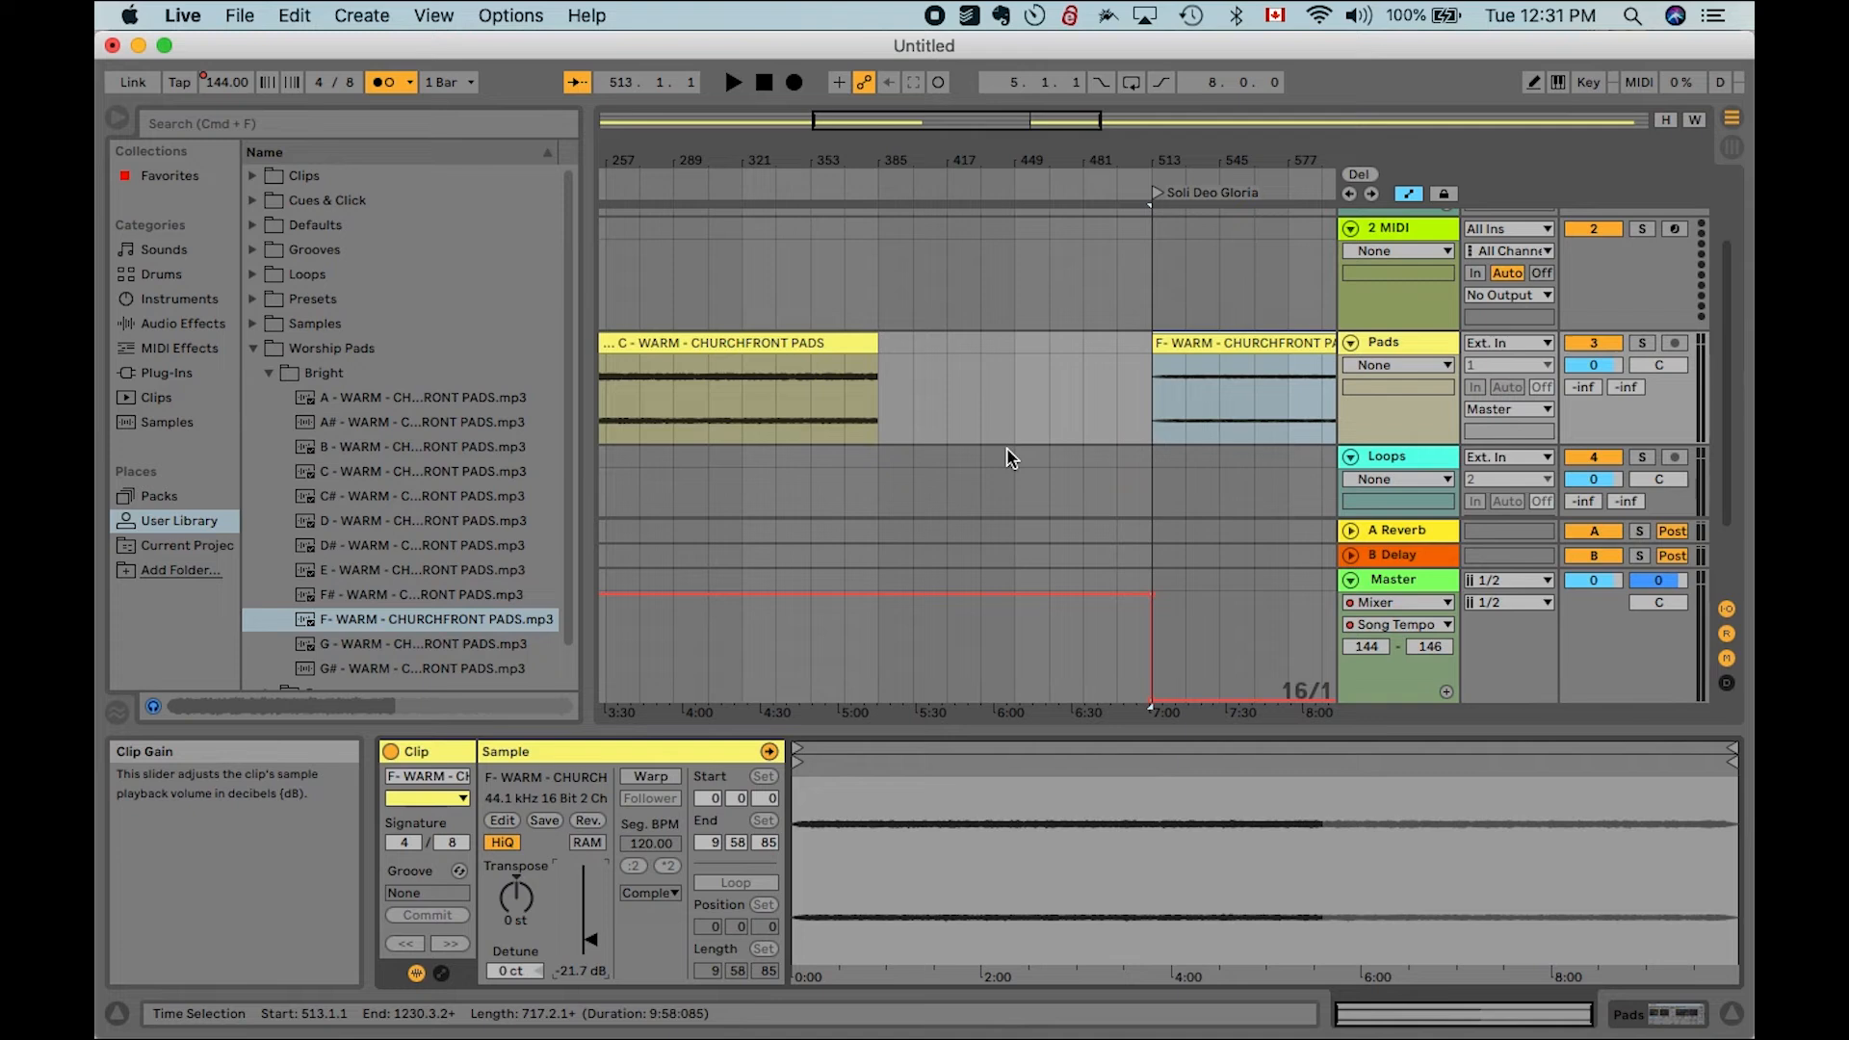
{"action": "left_click", "coordinate": [1146, 400]}
{"action": "key", "text": "space"}
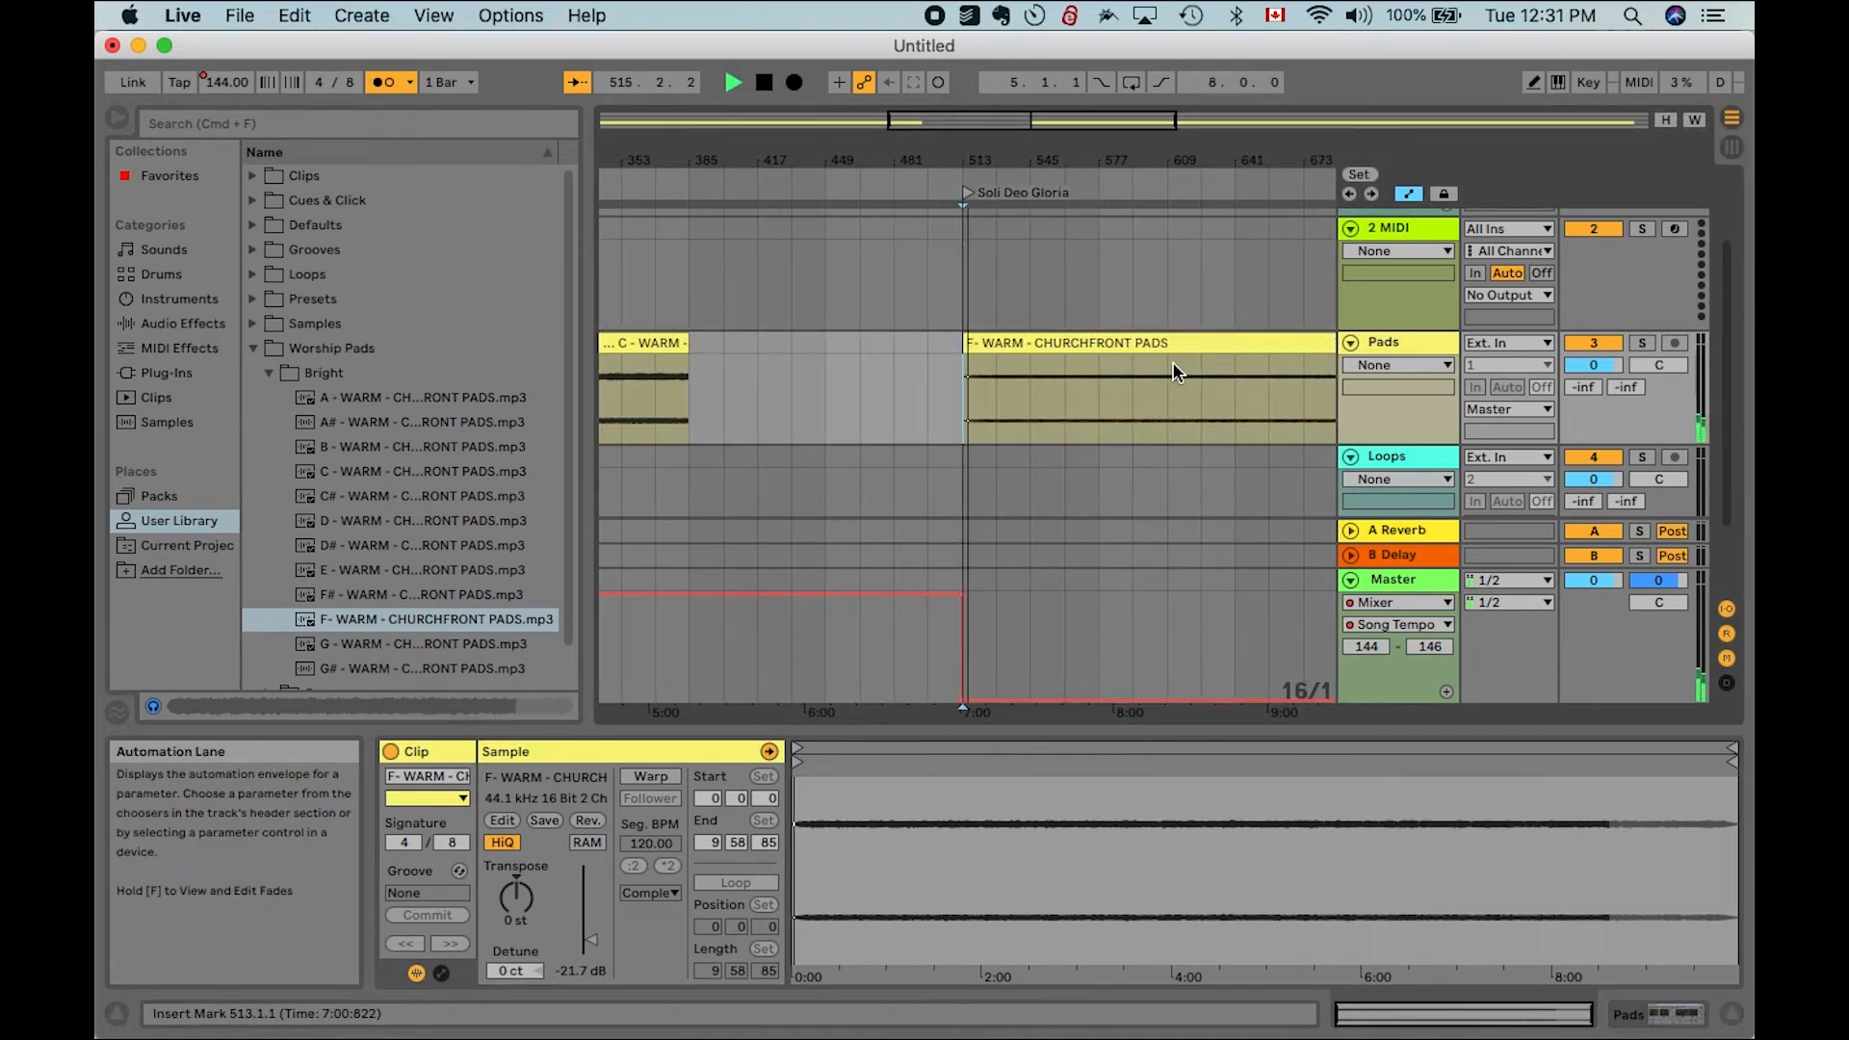
{"action": "key", "text": "minus"}
{"action": "key", "text": "minus"}
{"action": "key", "text": "minus"}
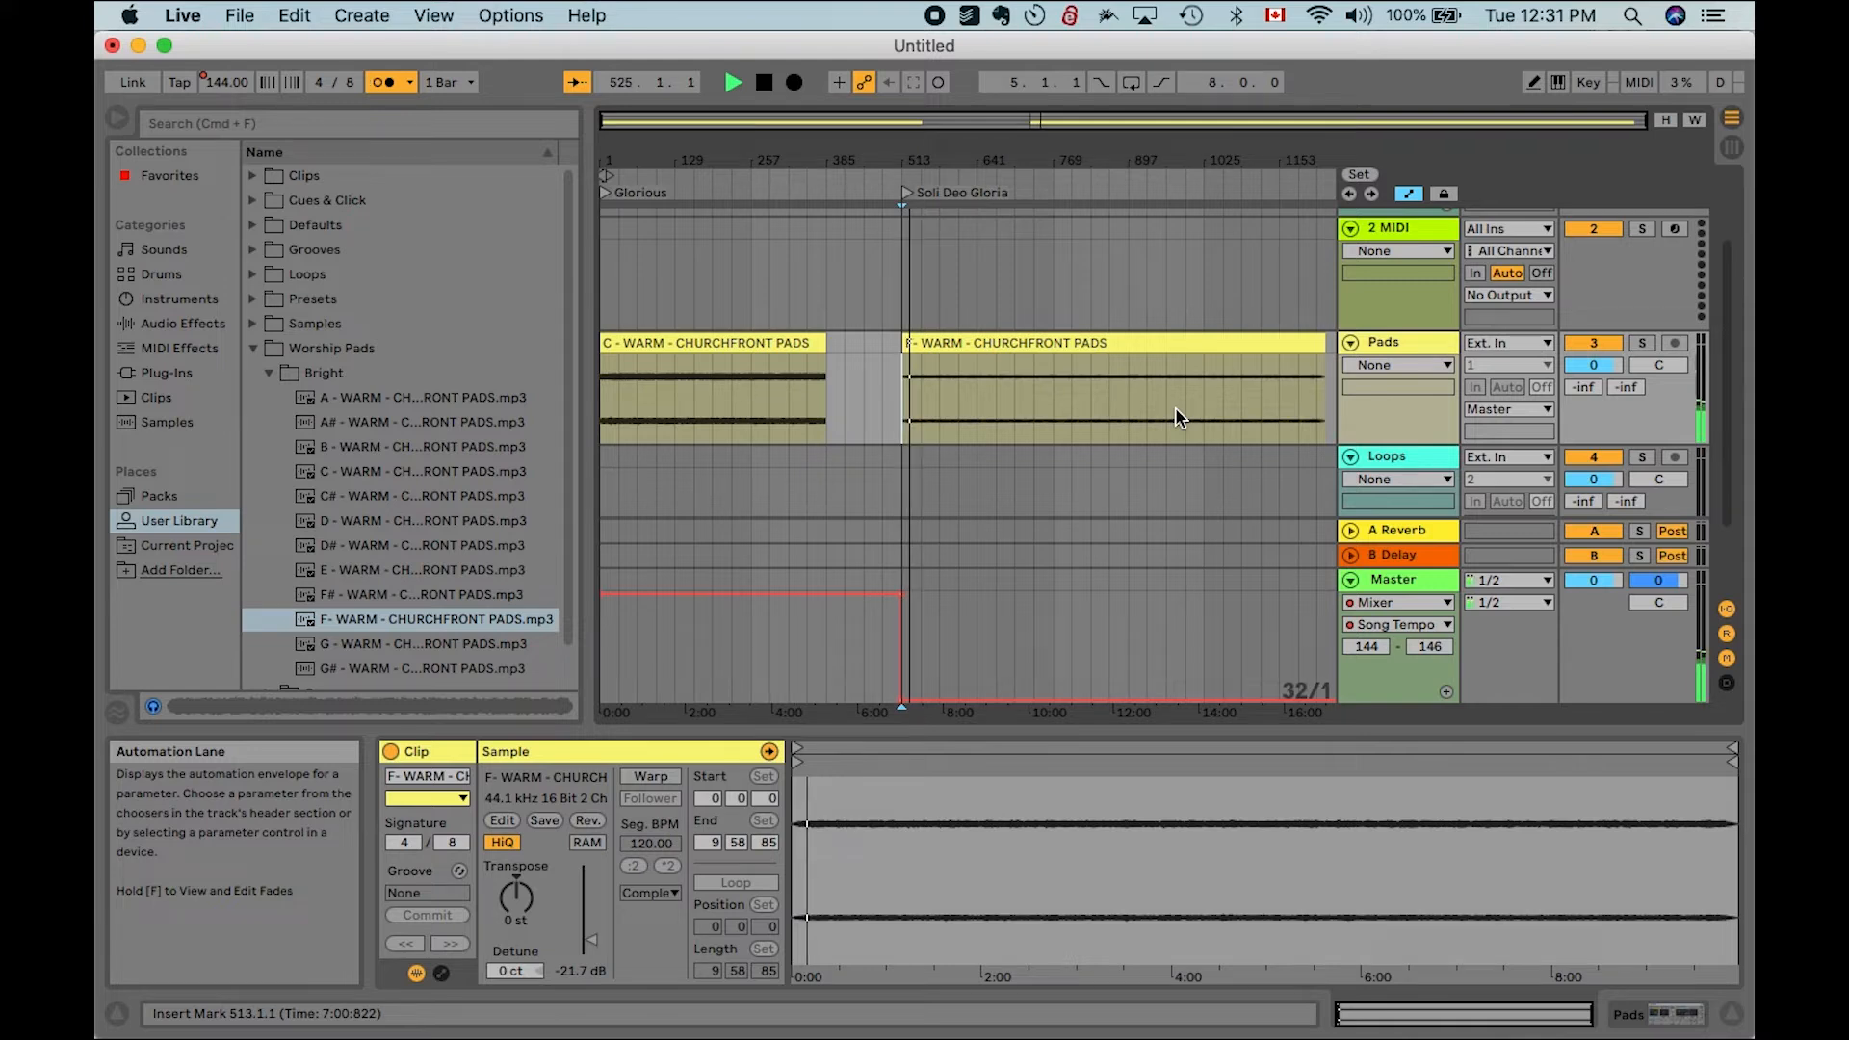
{"action": "key", "text": "space"}
Trim the F - WARM pad clip so it ends at bar 897, selecting its time range to check the duration
{"action": "left_click", "coordinate": [1148, 289]}
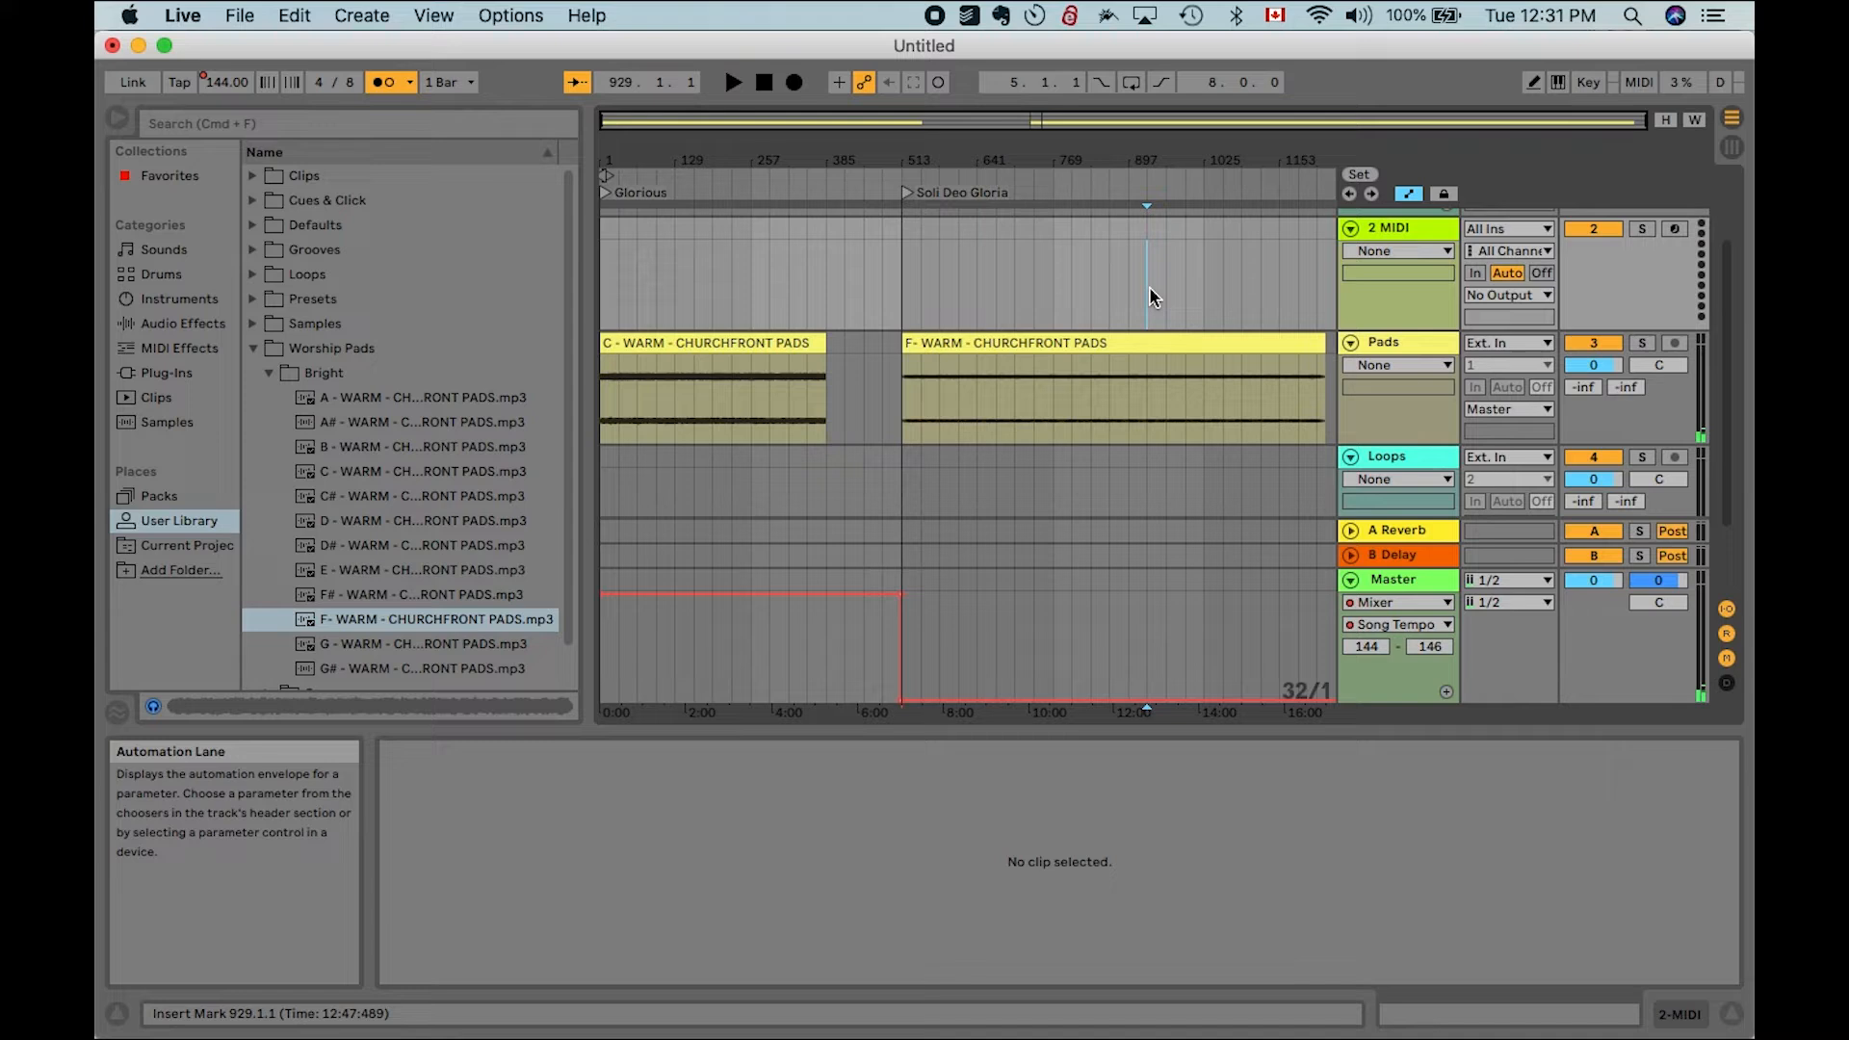
{"action": "left_click_drag", "start_coordinate": [1324, 343], "coordinate": [1079, 342]}
{"action": "left_click_drag", "start_coordinate": [898, 416], "coordinate": [1110, 416]}
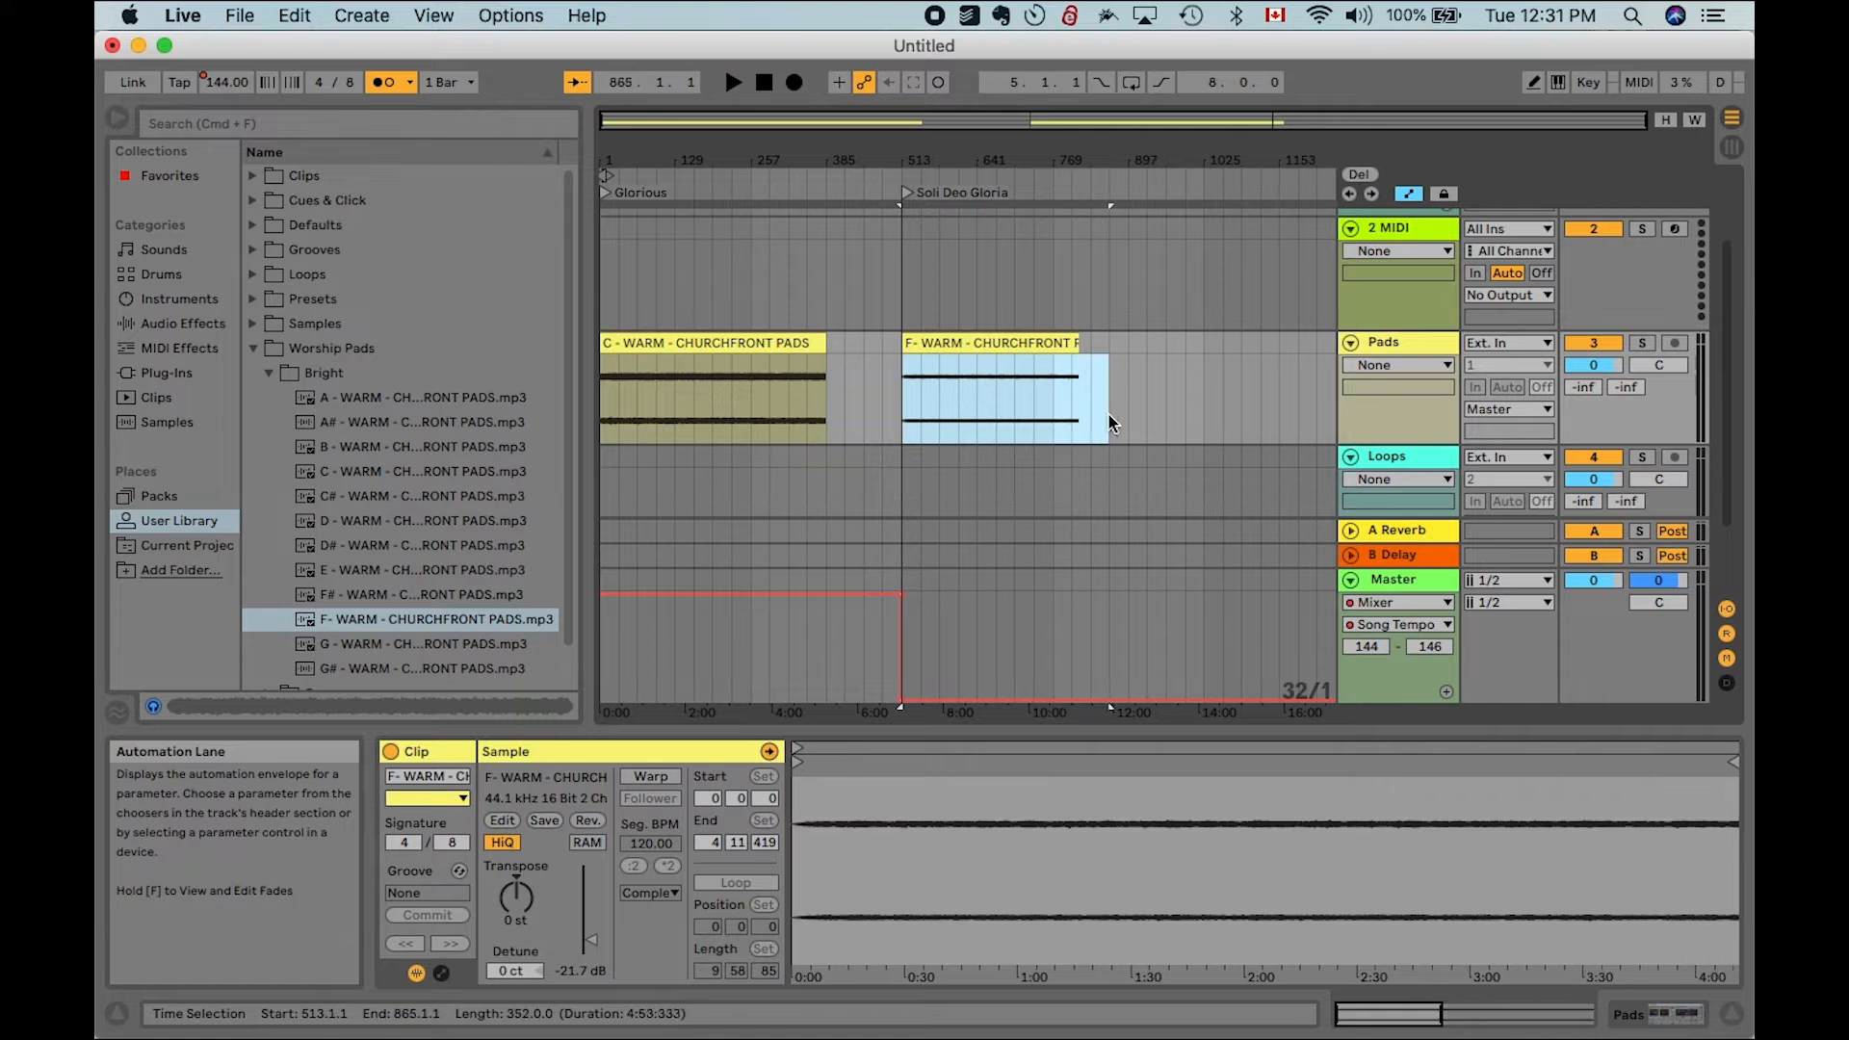
{"action": "left_click", "coordinate": [1078, 343]}
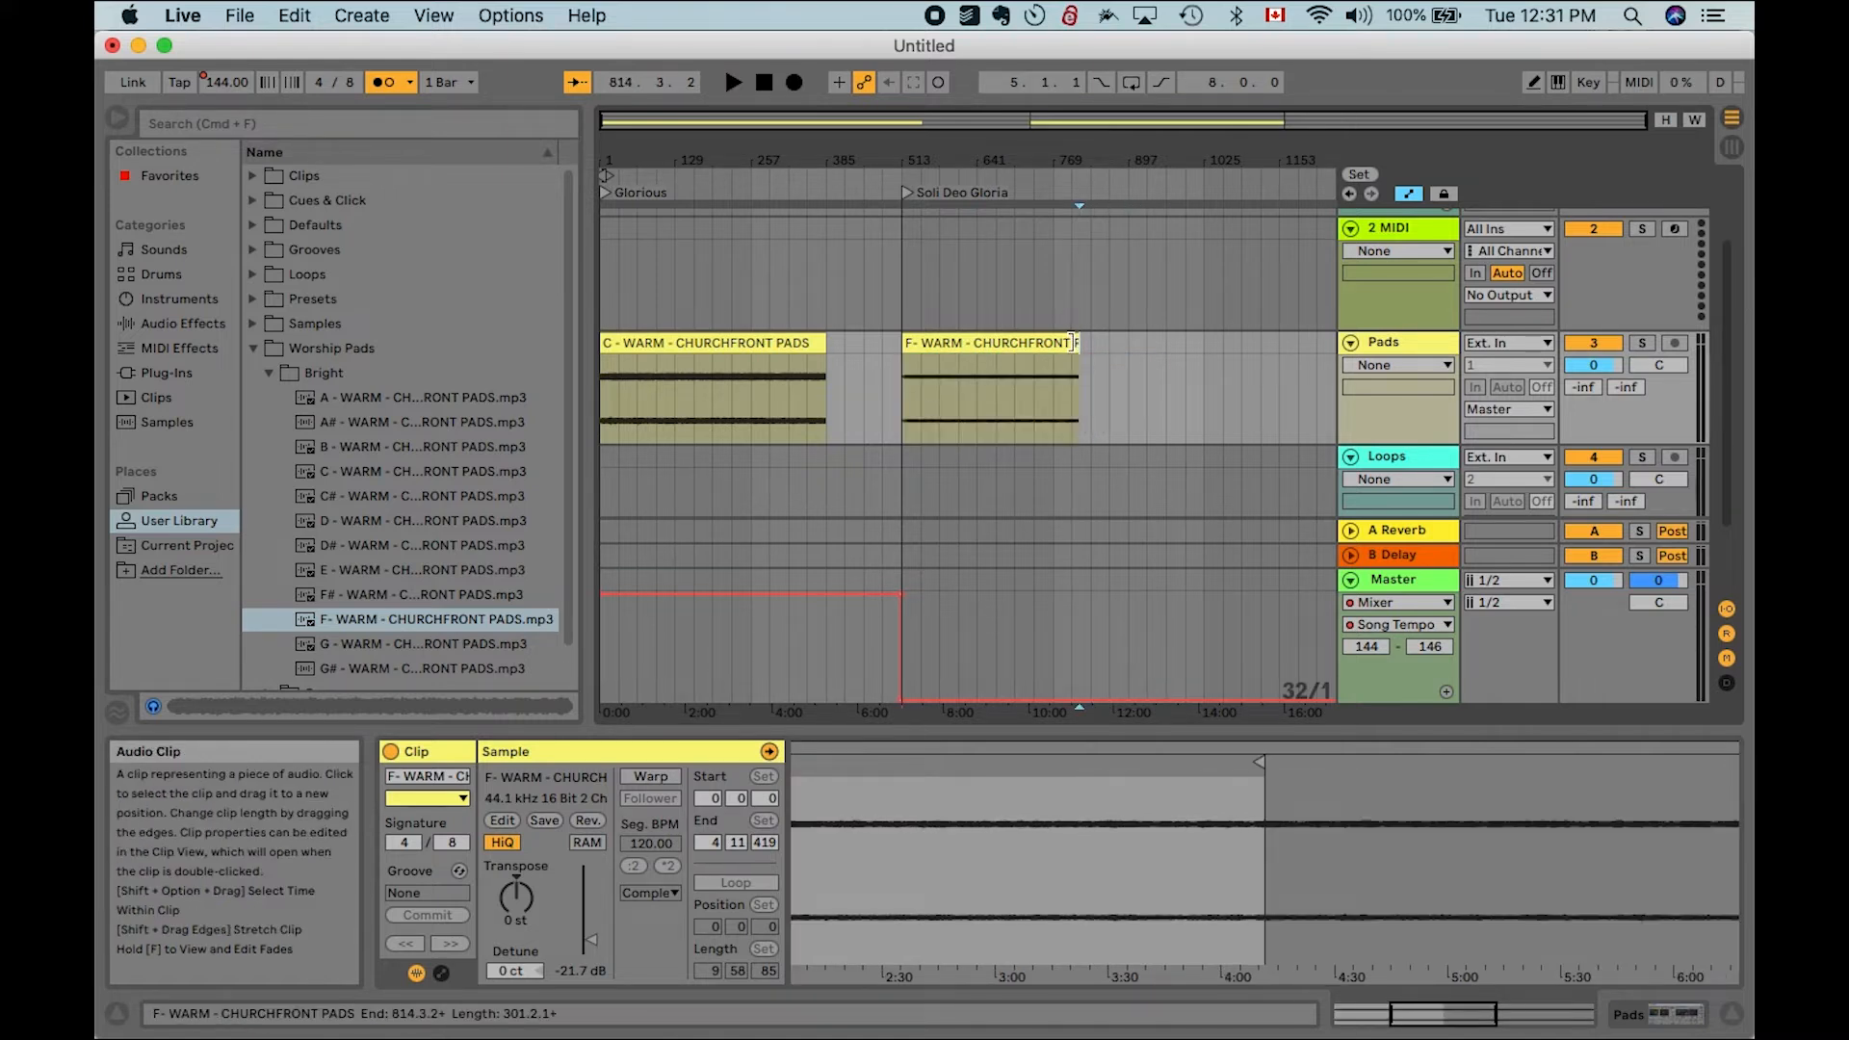
{"action": "left_click_drag", "start_coordinate": [1079, 343], "coordinate": [1131, 343]}
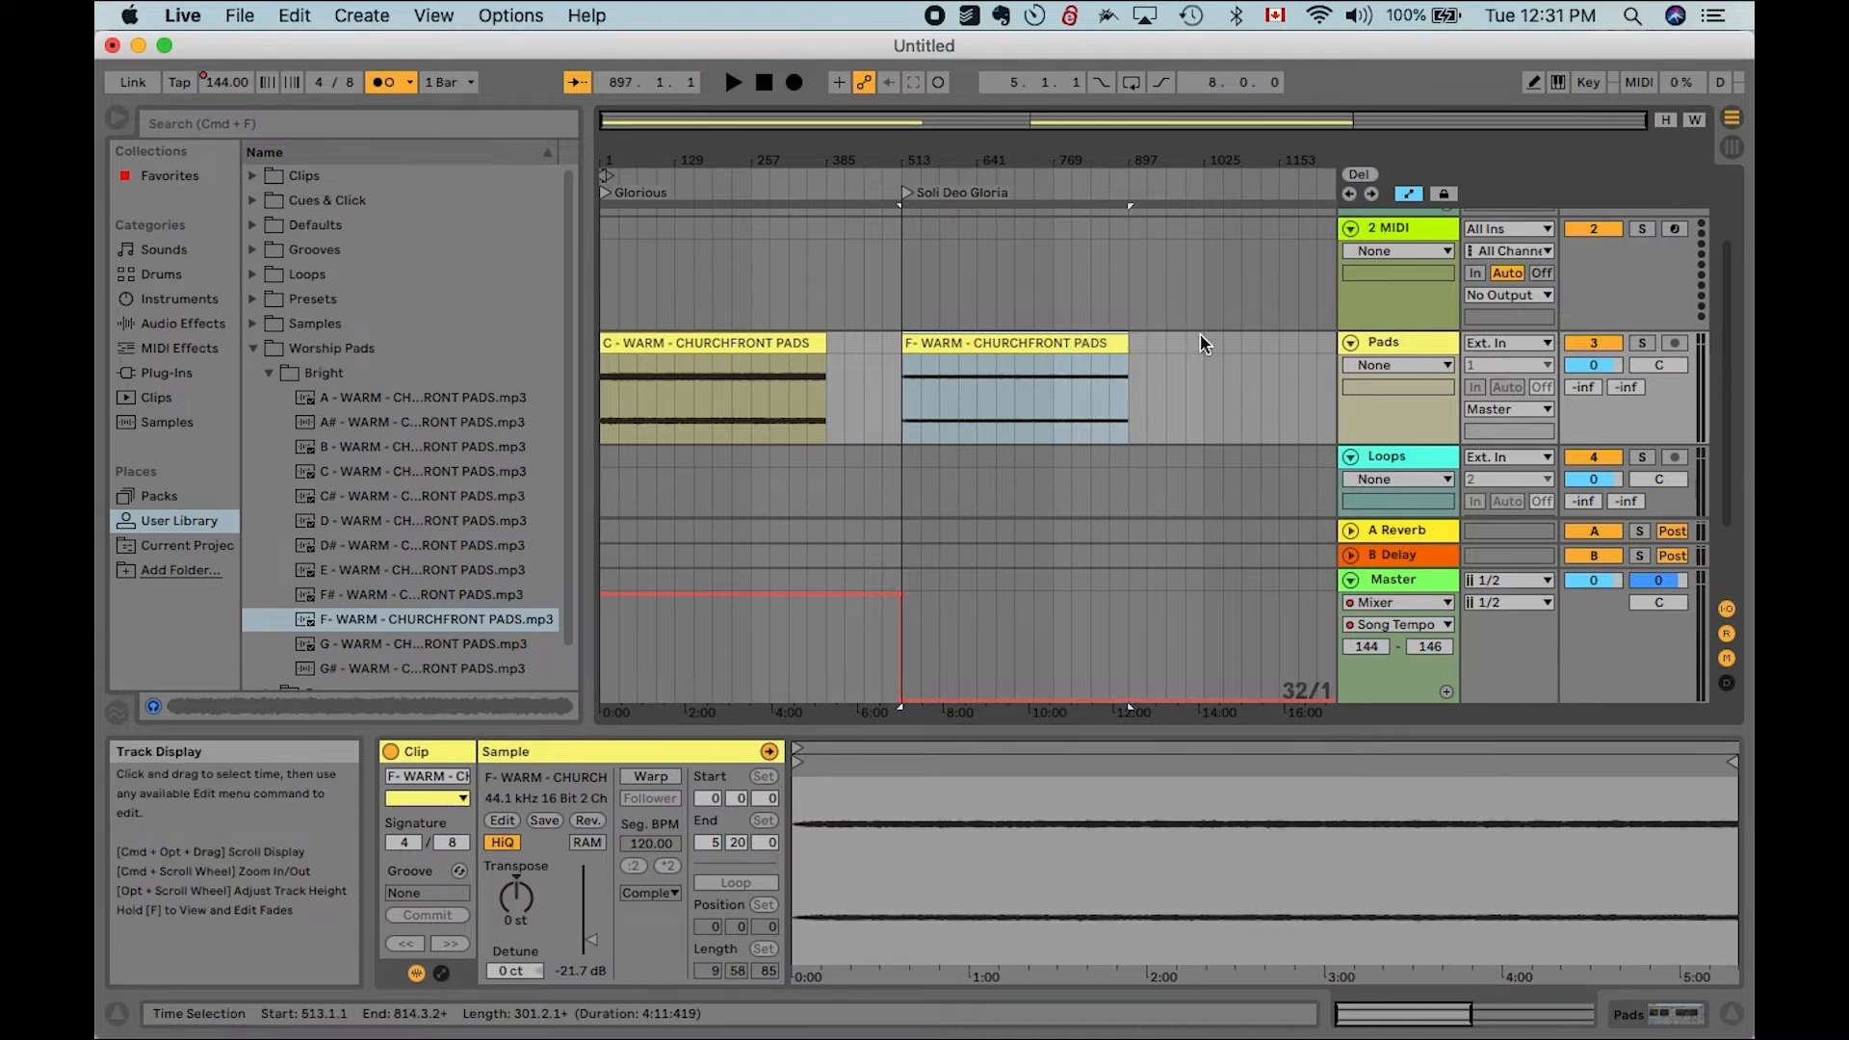
Map the 2 key to the Soli Deo Gloria locator
{"action": "left_click", "coordinate": [1588, 82]}
{"action": "key", "text": "2"}
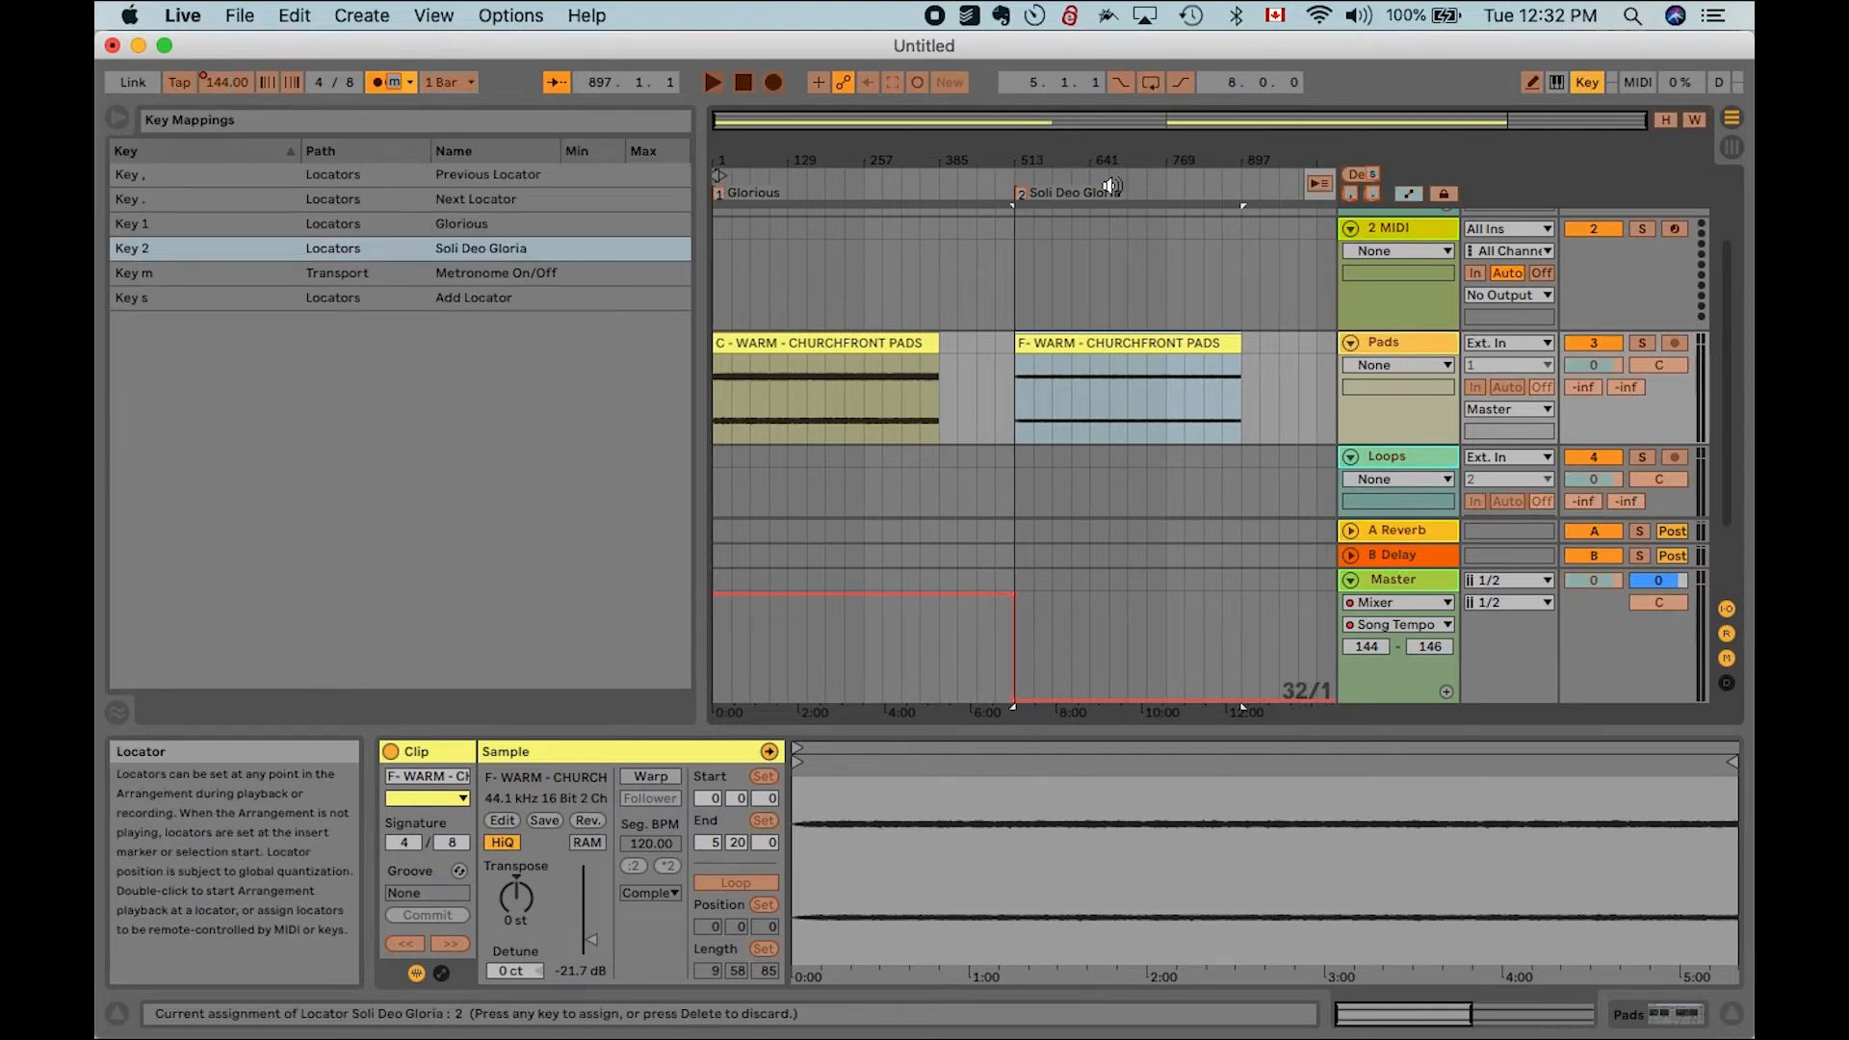
{"action": "left_click", "coordinate": [1588, 82]}
Test the locator key mappings by jumping to Glorious, starting playback and jumping to Soli Deo Gloria
{"action": "key", "text": "1"}
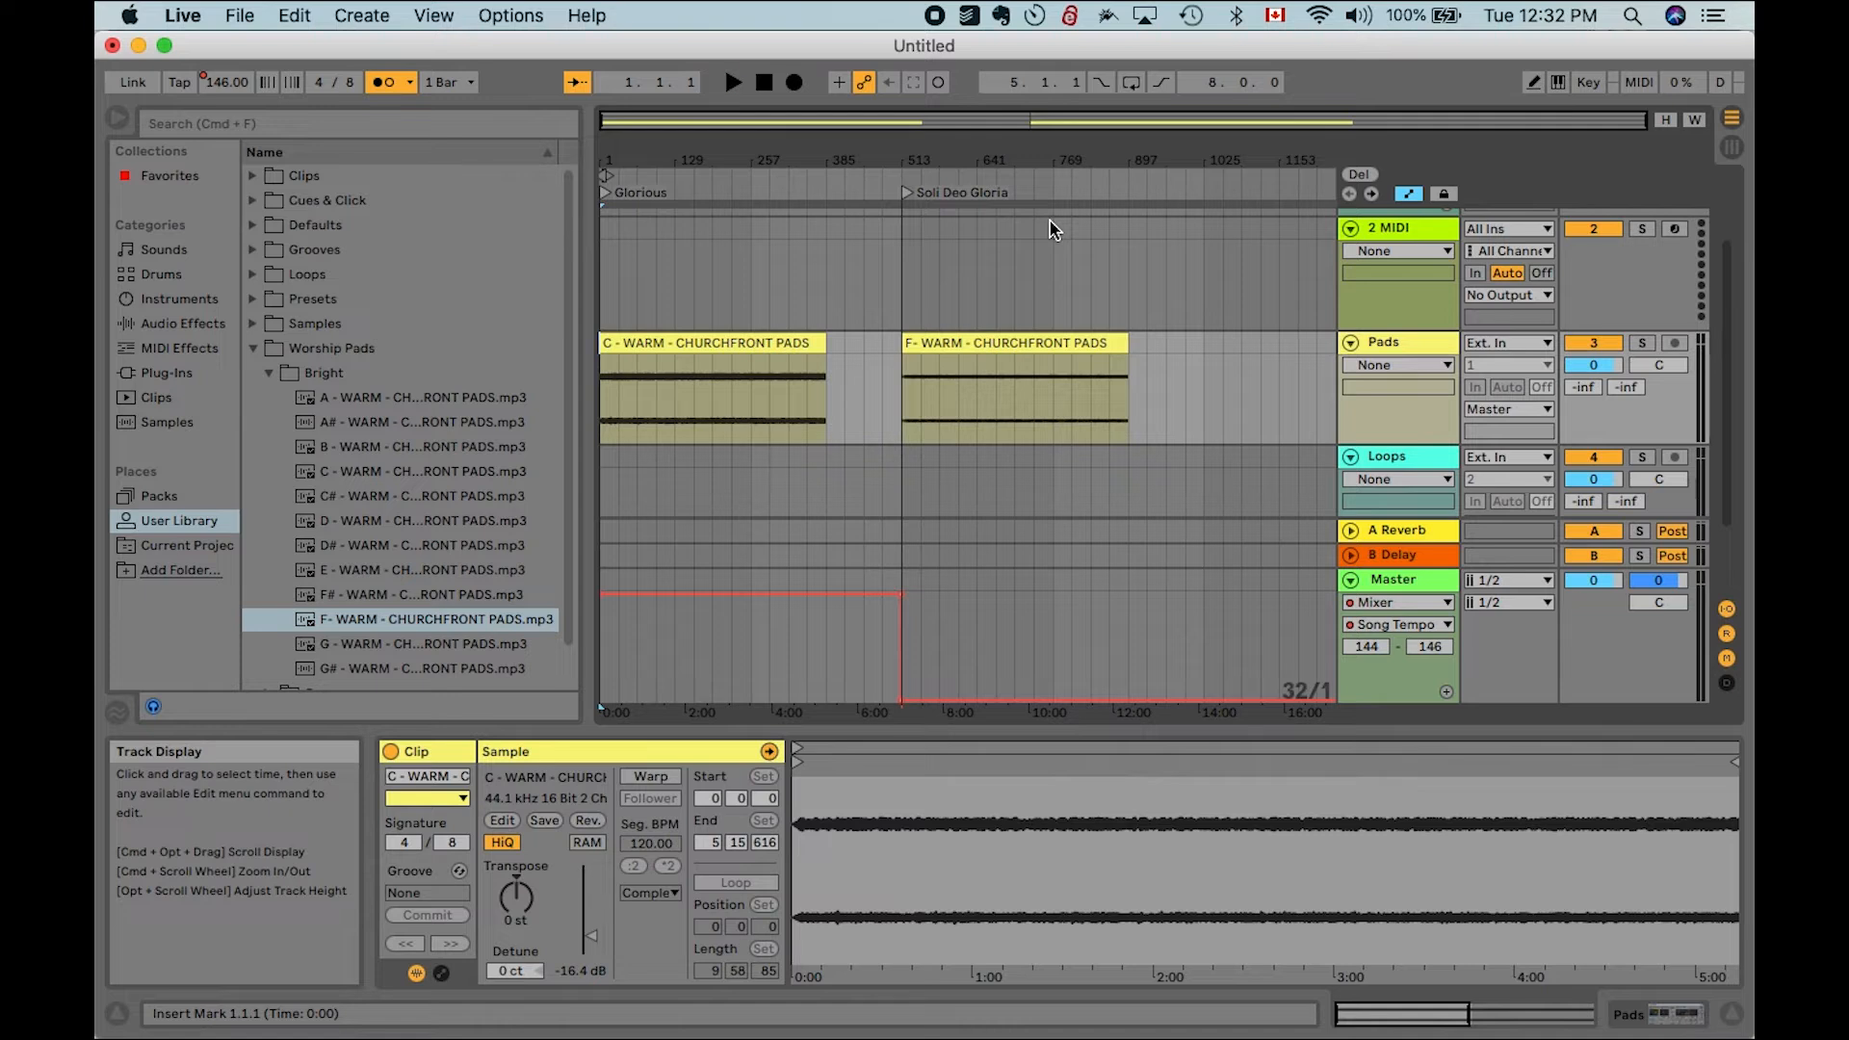
{"action": "key", "text": "space"}
{"action": "key", "text": "2"}
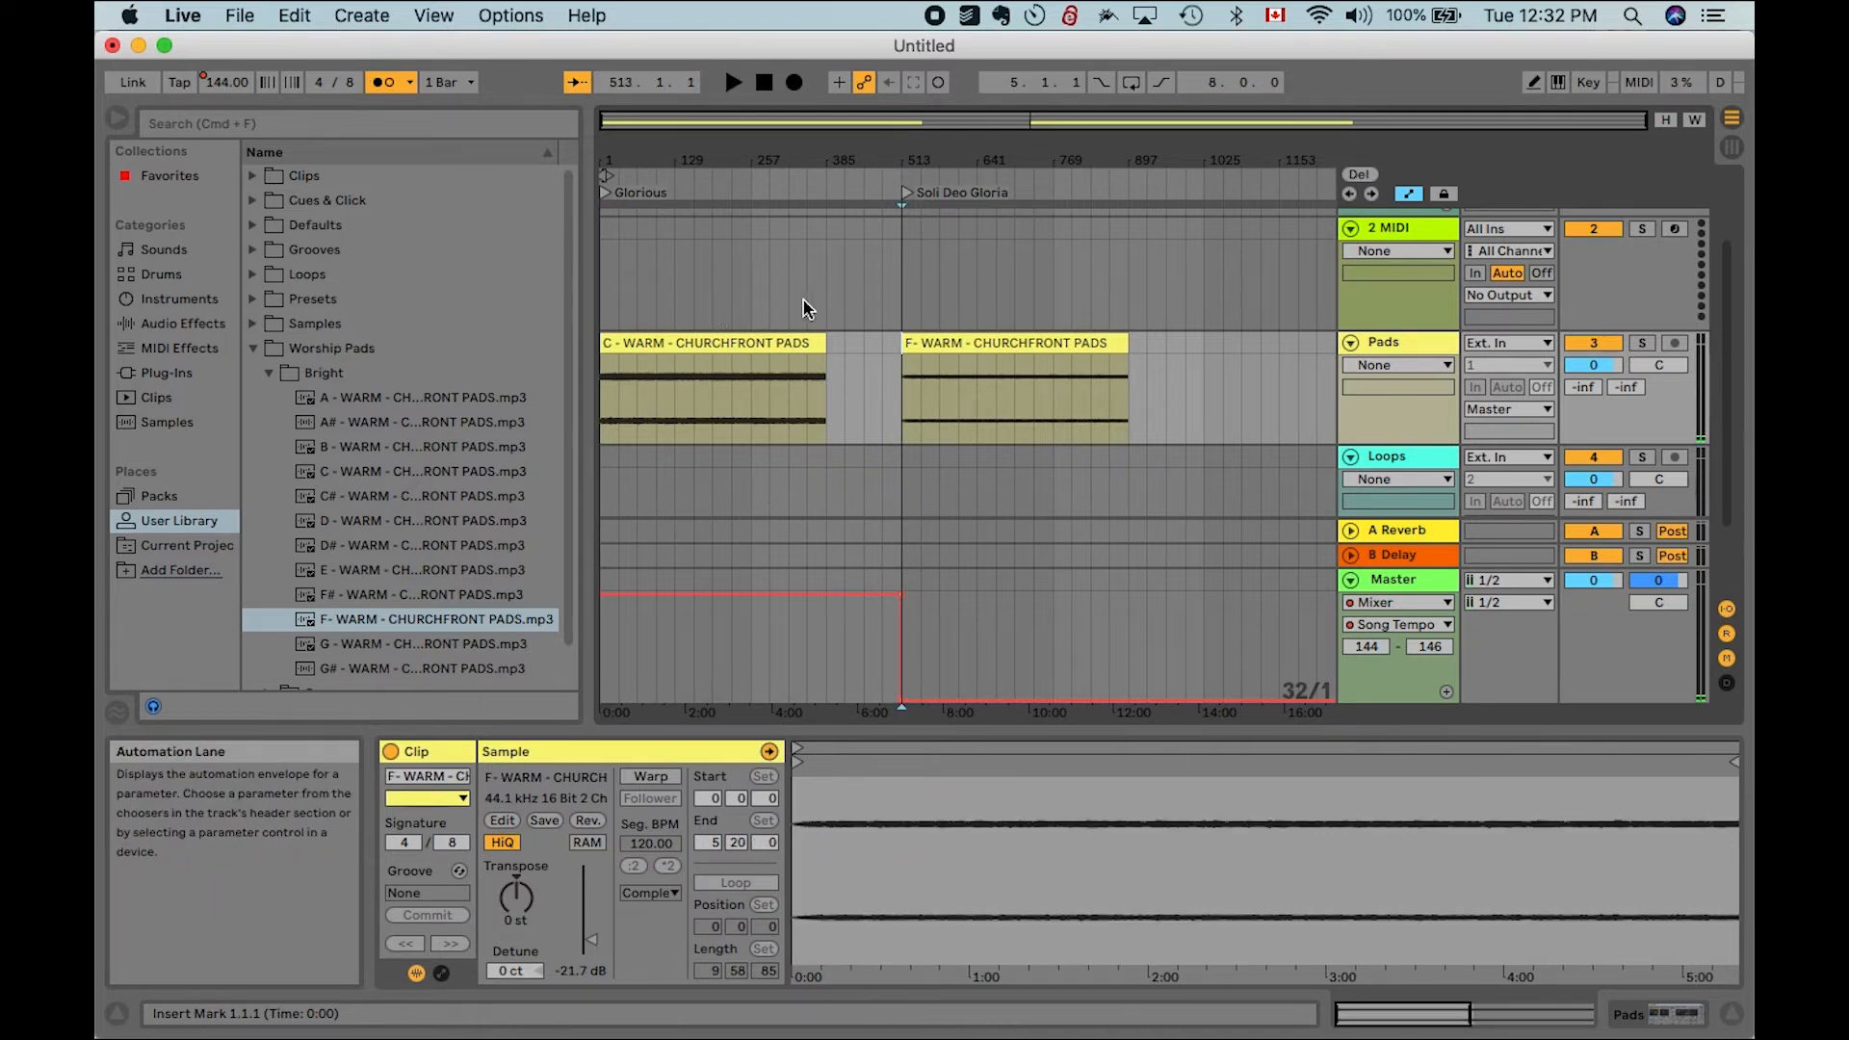
Add a locator at bar 517, four bars into Soli Deo Gloria, and play the song from there
{"action": "scroll", "coordinate": [1059, 380], "scroll_direction": "down", "scroll_amount": 3}
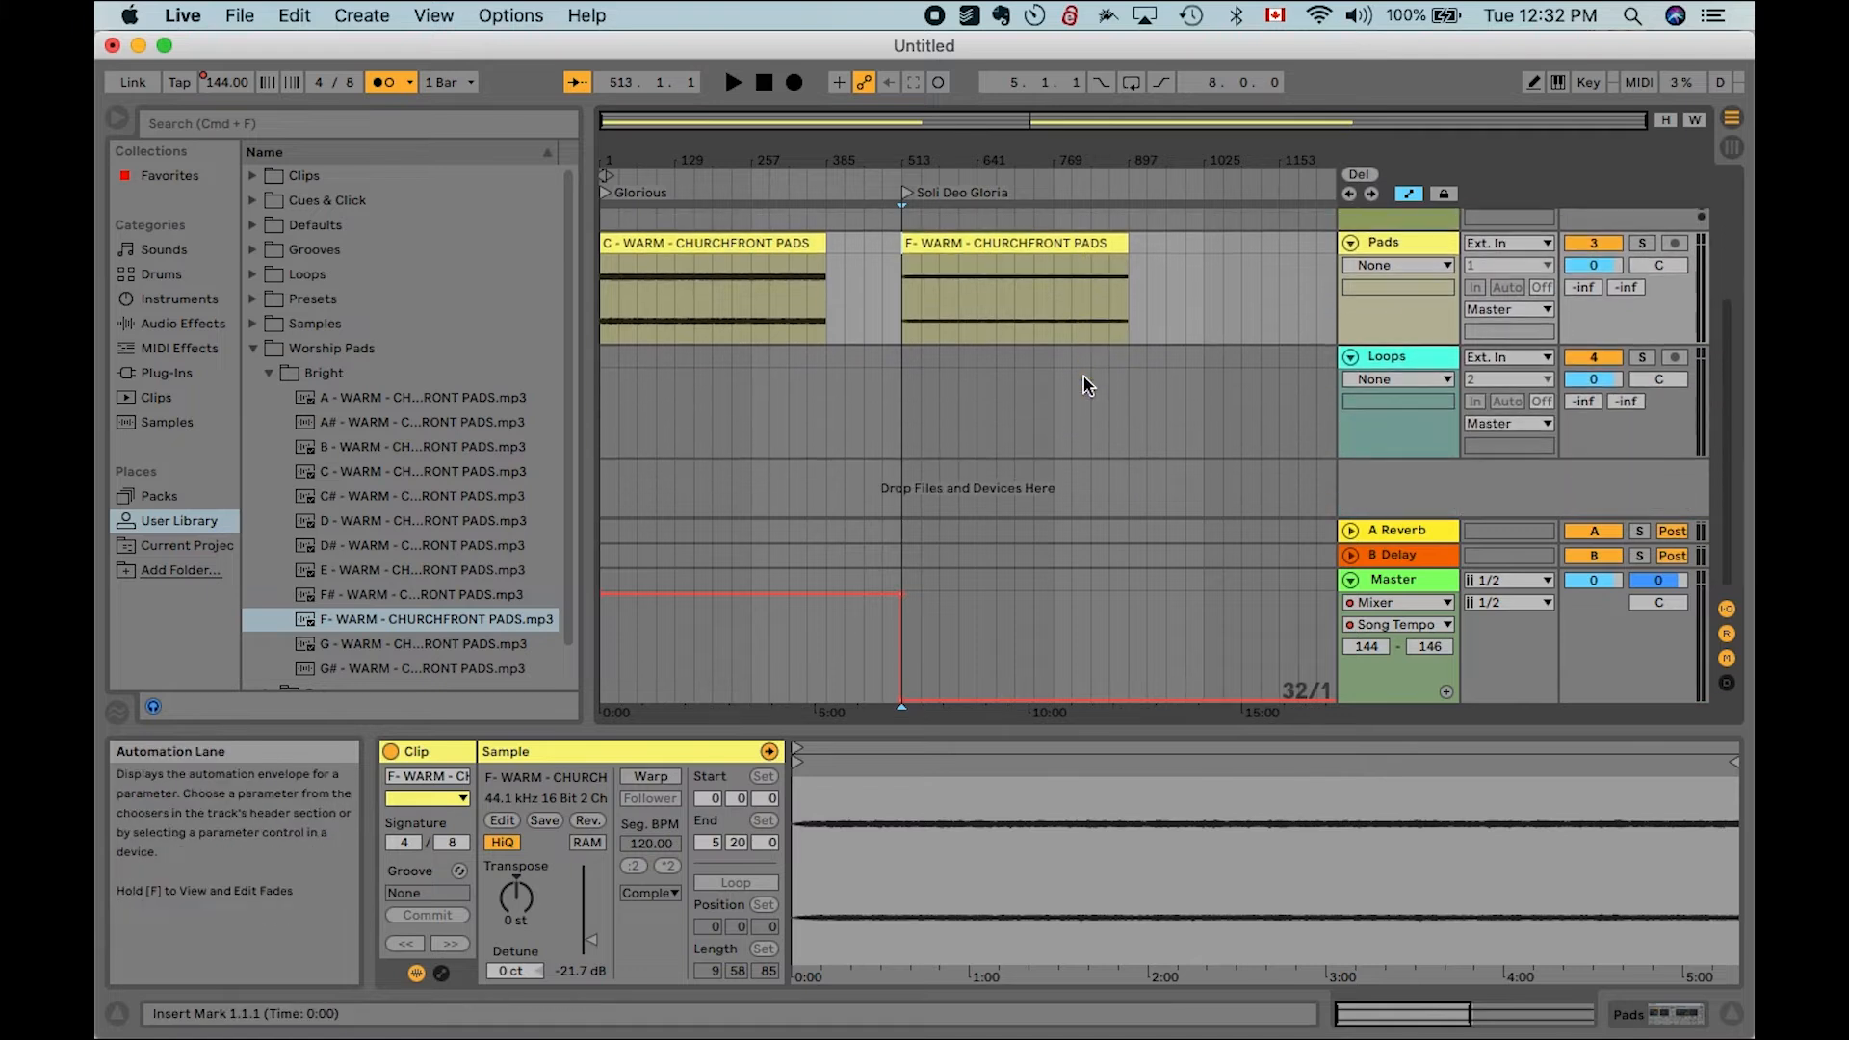
{"action": "scroll", "coordinate": [1086, 386], "scroll_direction": "up", "scroll_amount": 2}
{"action": "scroll", "coordinate": [979, 371], "scroll_direction": "up", "scroll_amount": 10}
{"action": "scroll", "coordinate": [979, 371], "scroll_direction": "down", "scroll_amount": 3}
{"action": "scroll", "coordinate": [978, 372], "scroll_direction": "left", "scroll_amount": 3}
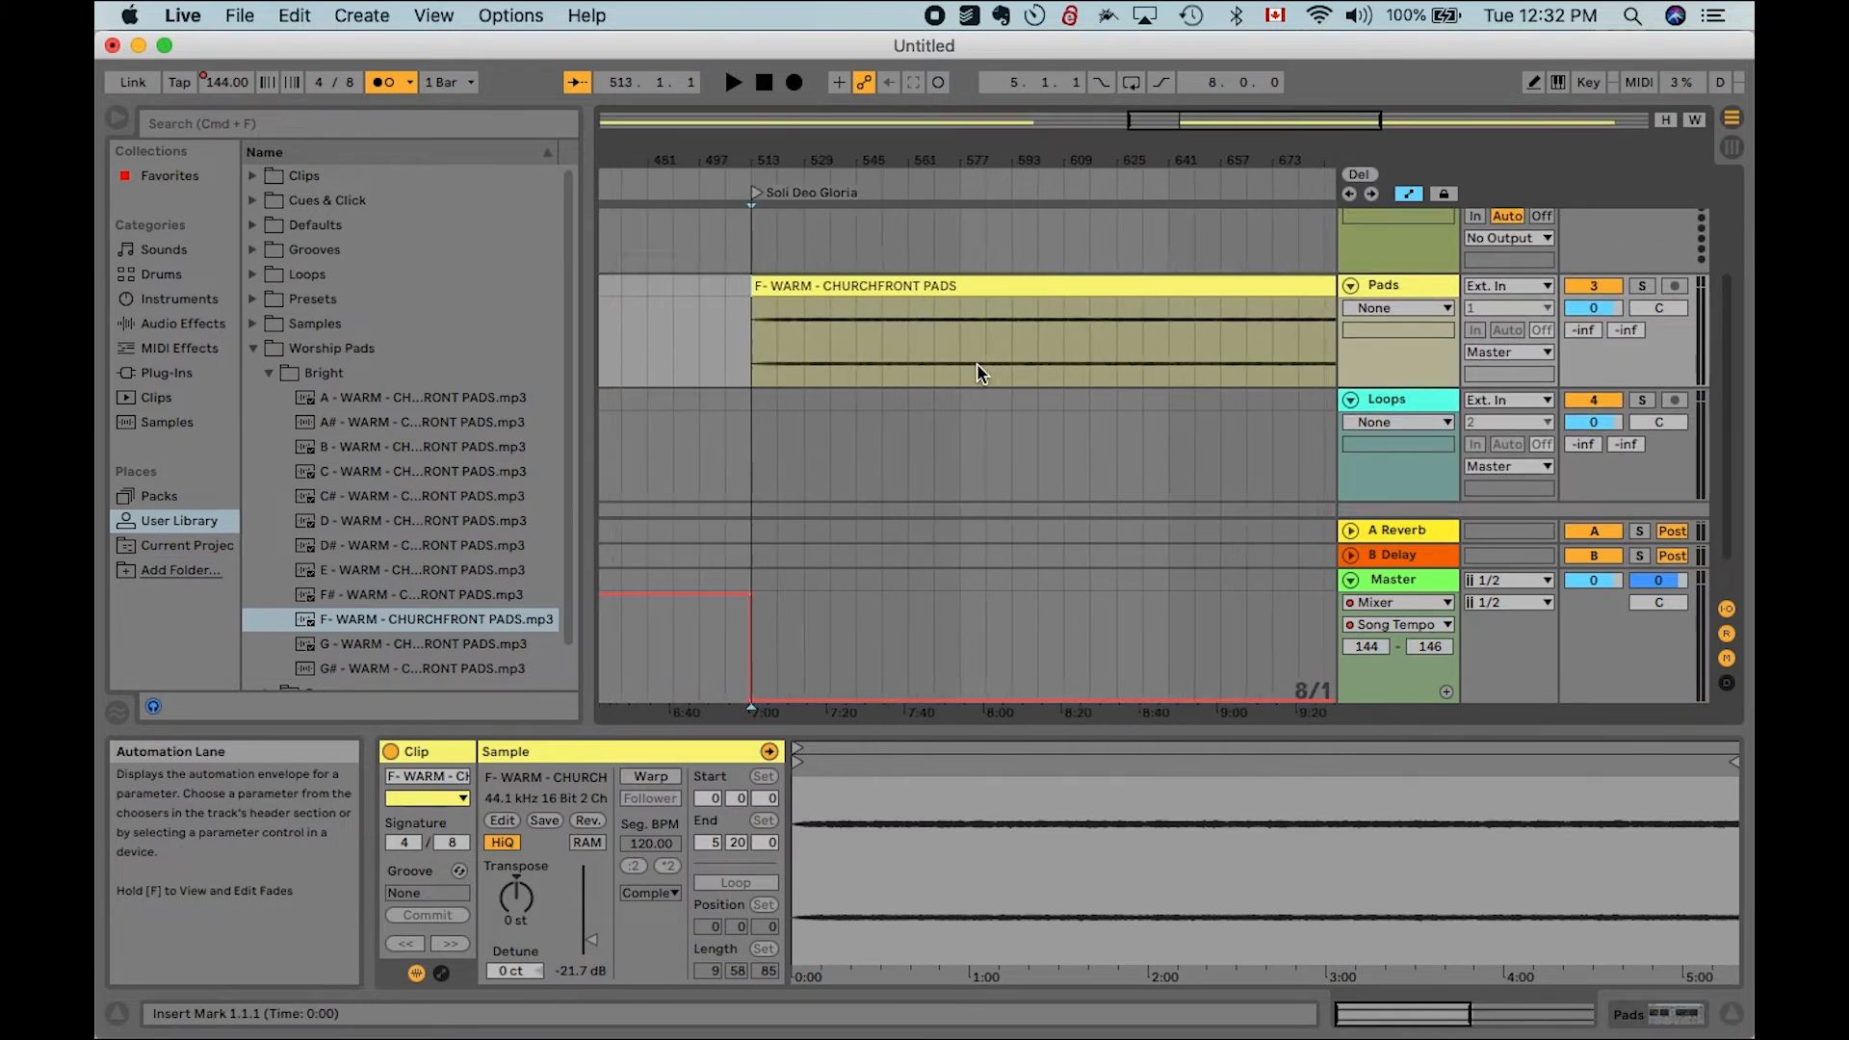
{"action": "scroll", "coordinate": [976, 362], "scroll_direction": "down", "scroll_amount": 3}
{"action": "scroll", "coordinate": [868, 333], "scroll_direction": "left", "scroll_amount": 1}
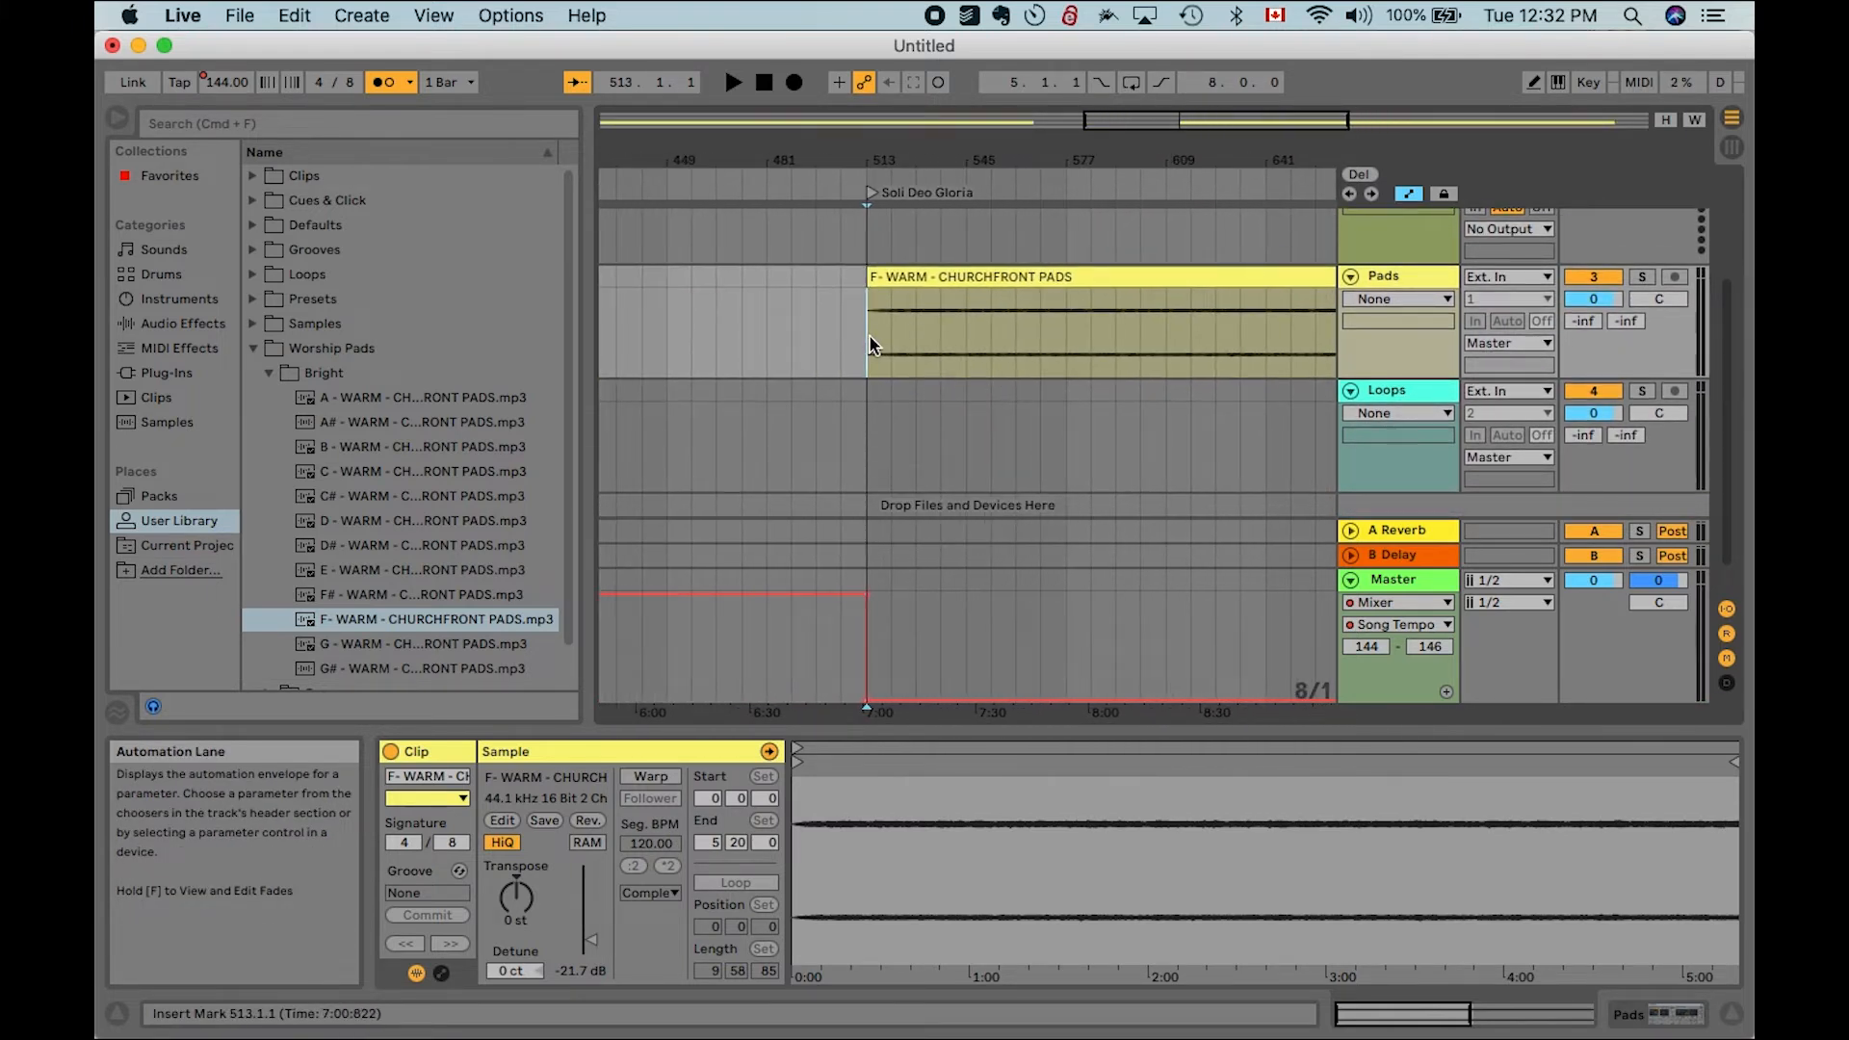
{"action": "key", "text": "space"}
{"action": "scroll", "coordinate": [987, 280], "scroll_direction": "up", "scroll_amount": 3}
{"action": "scroll", "coordinate": [988, 280], "scroll_direction": "up", "scroll_amount": 5}
{"action": "key", "text": "l"}
{"action": "key", "text": "space"}
{"action": "double_click", "coordinate": [917, 189]}
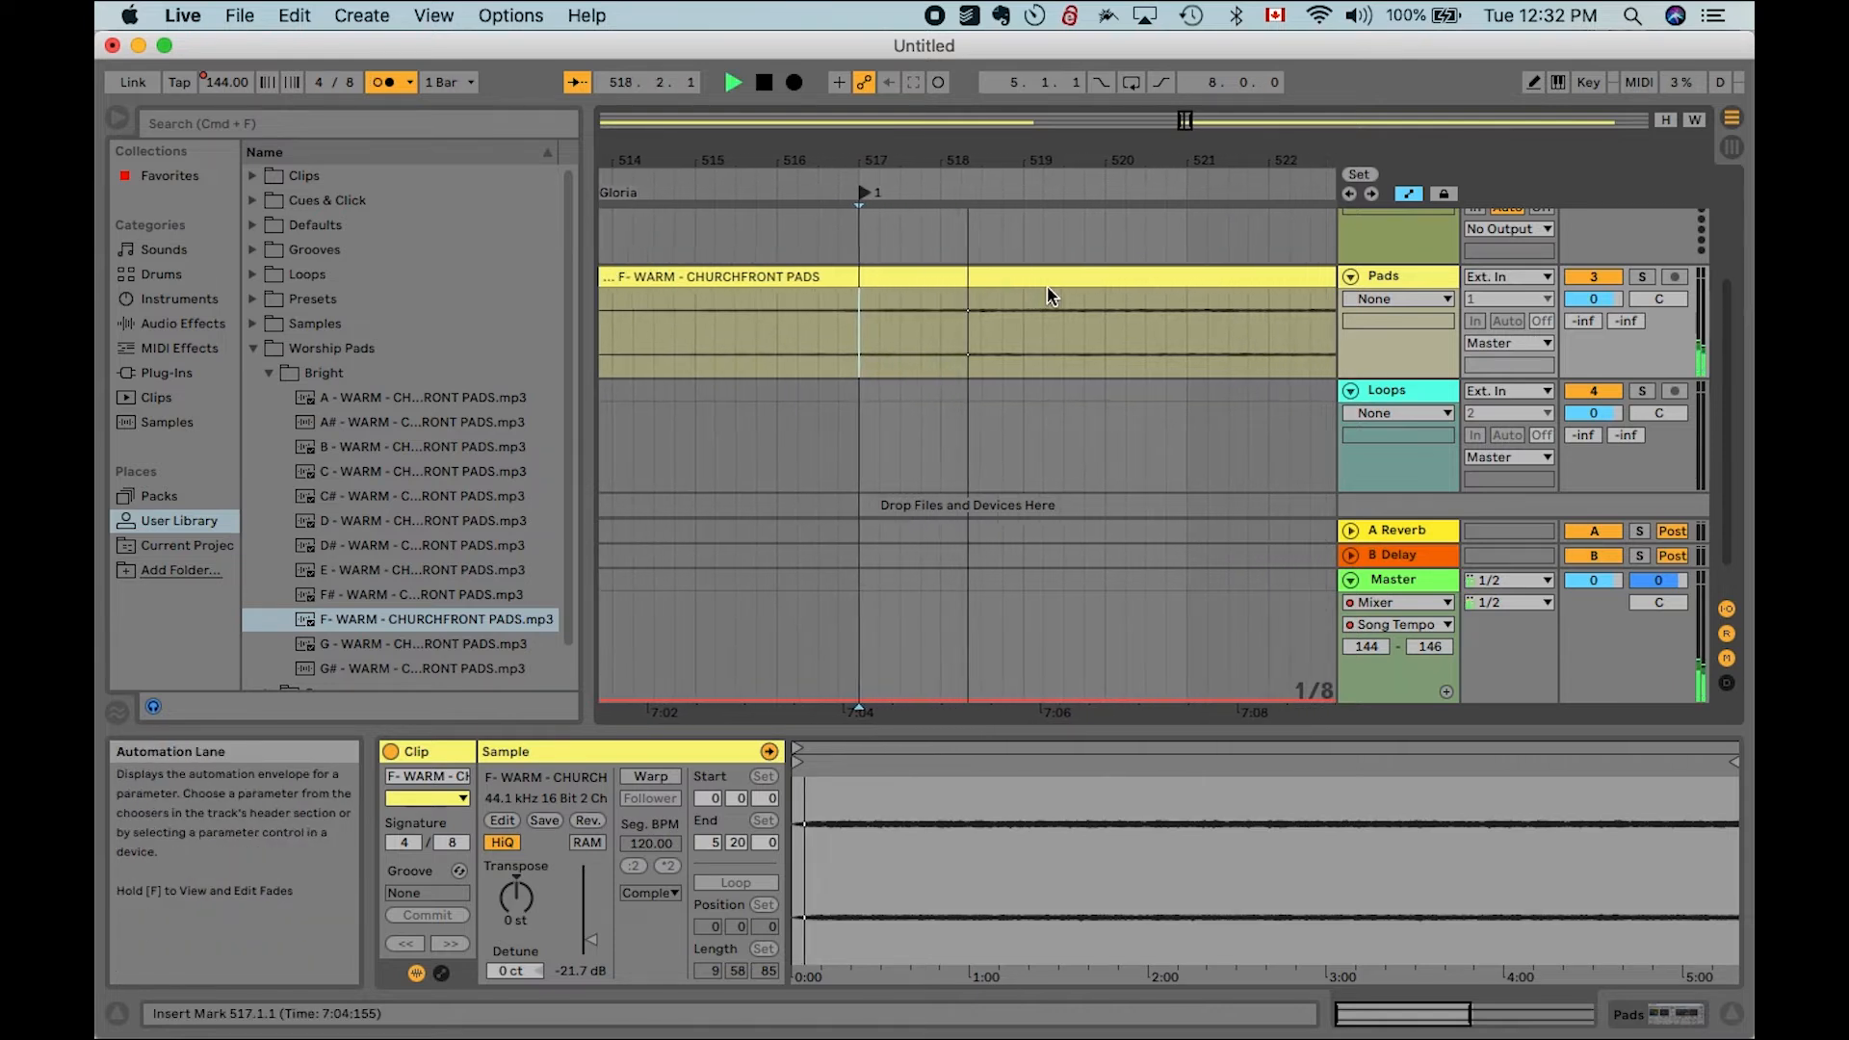
{"action": "key", "text": "space"}
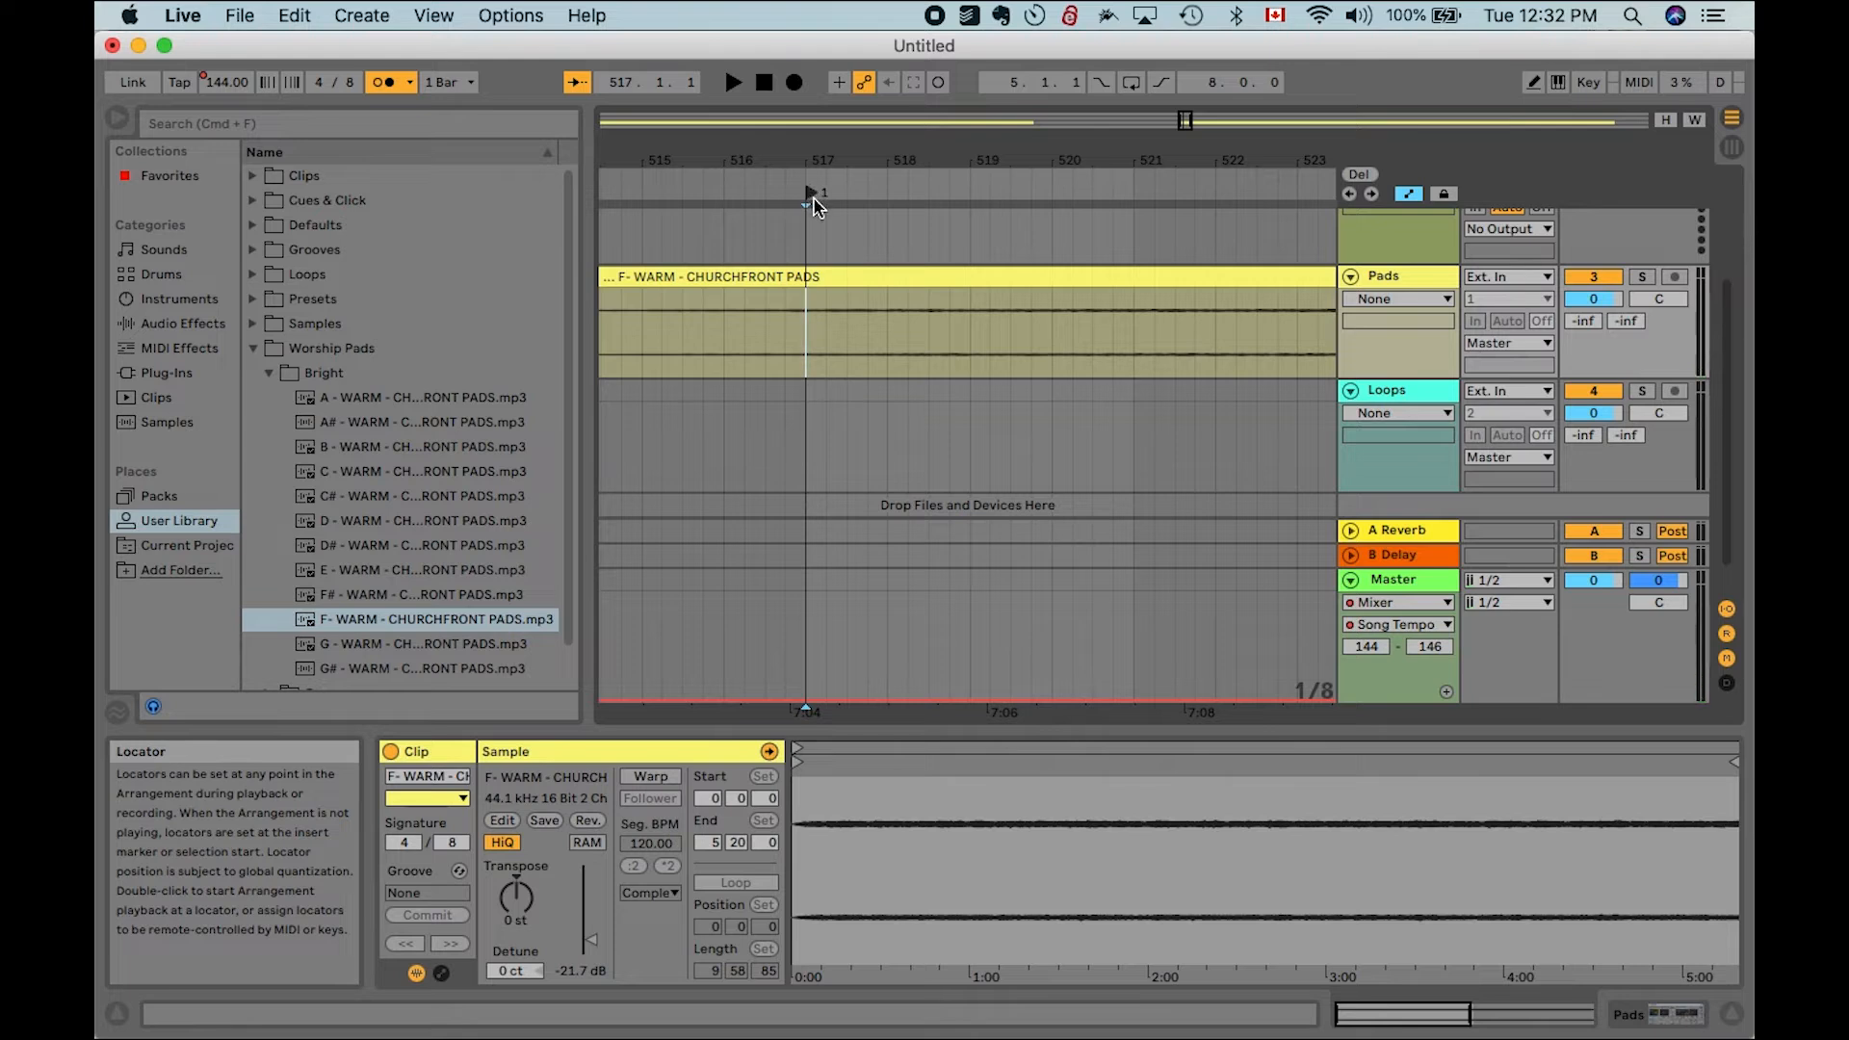
Hide the browser and name the bar 517 locator Intro
{"action": "left_click", "coordinate": [117, 119]}
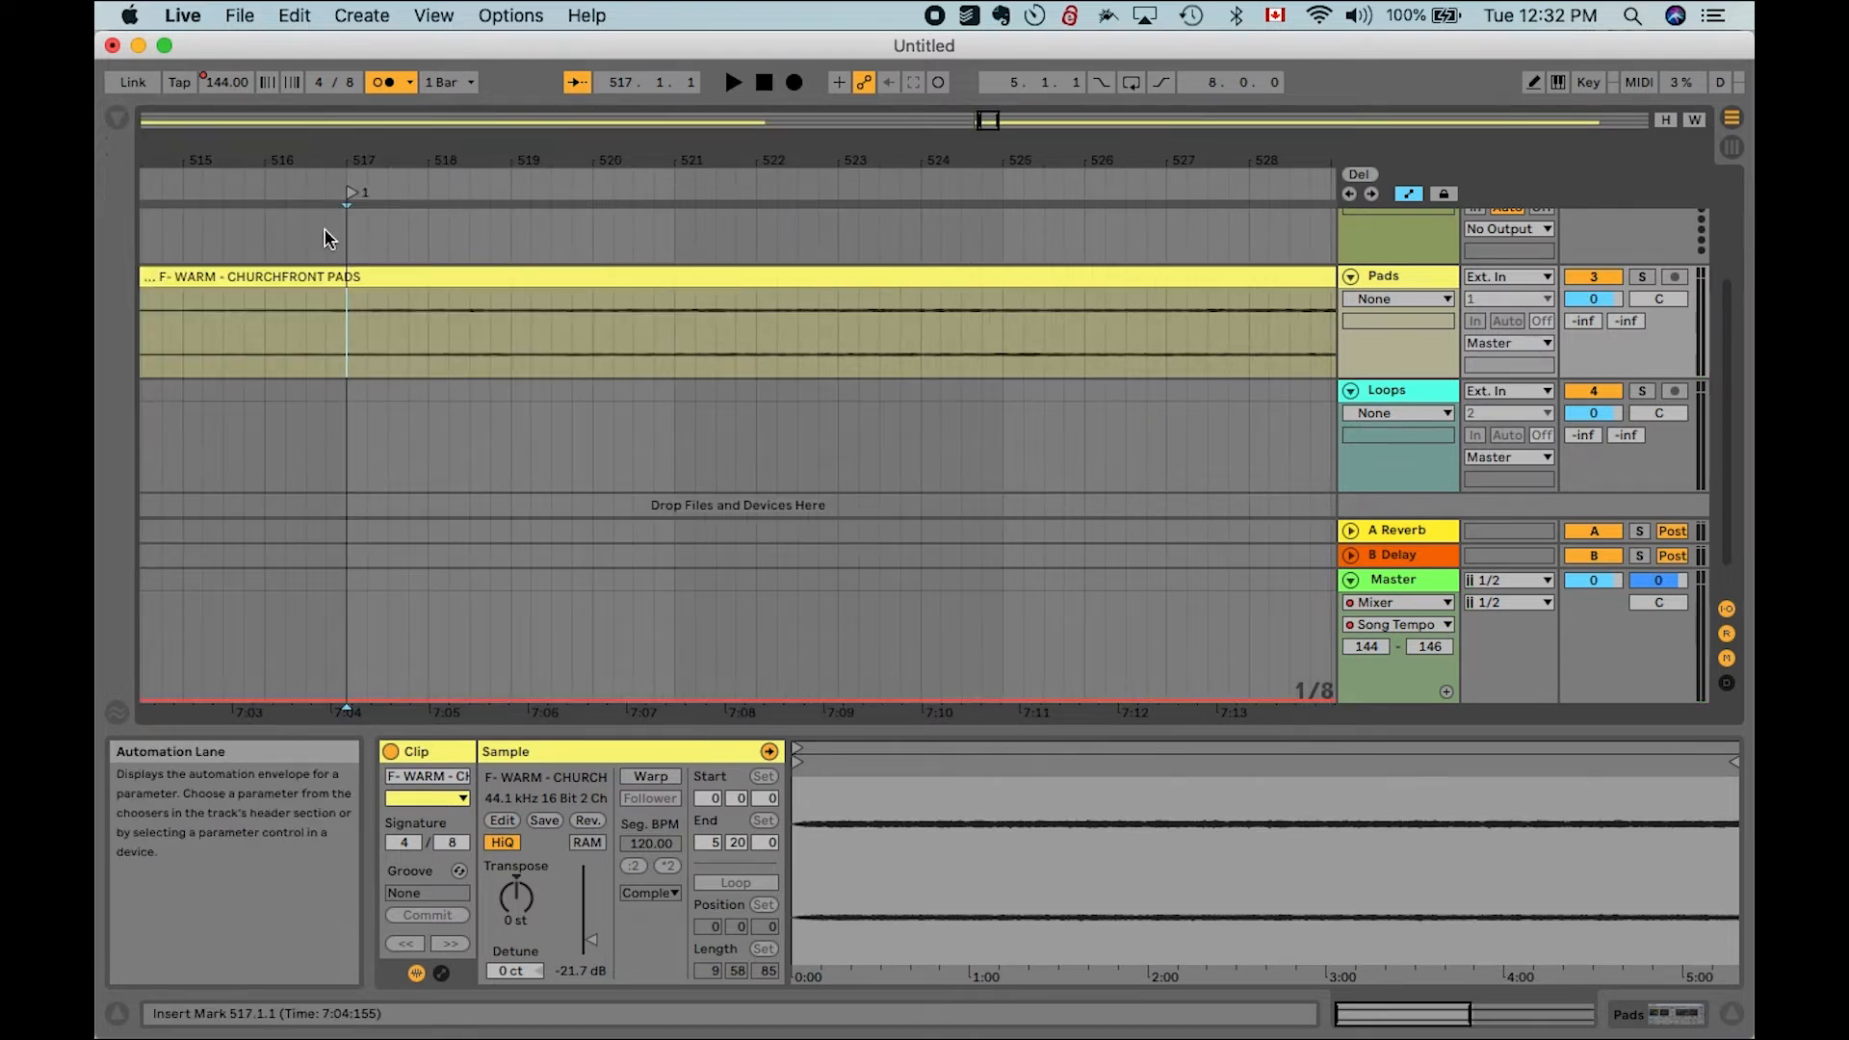
{"action": "scroll", "coordinate": [327, 238], "scroll_direction": "left", "scroll_amount": 3}
{"action": "scroll", "coordinate": [328, 238], "scroll_direction": "left", "scroll_amount": 3}
{"action": "scroll", "coordinate": [328, 239], "scroll_direction": "up", "scroll_amount": 2}
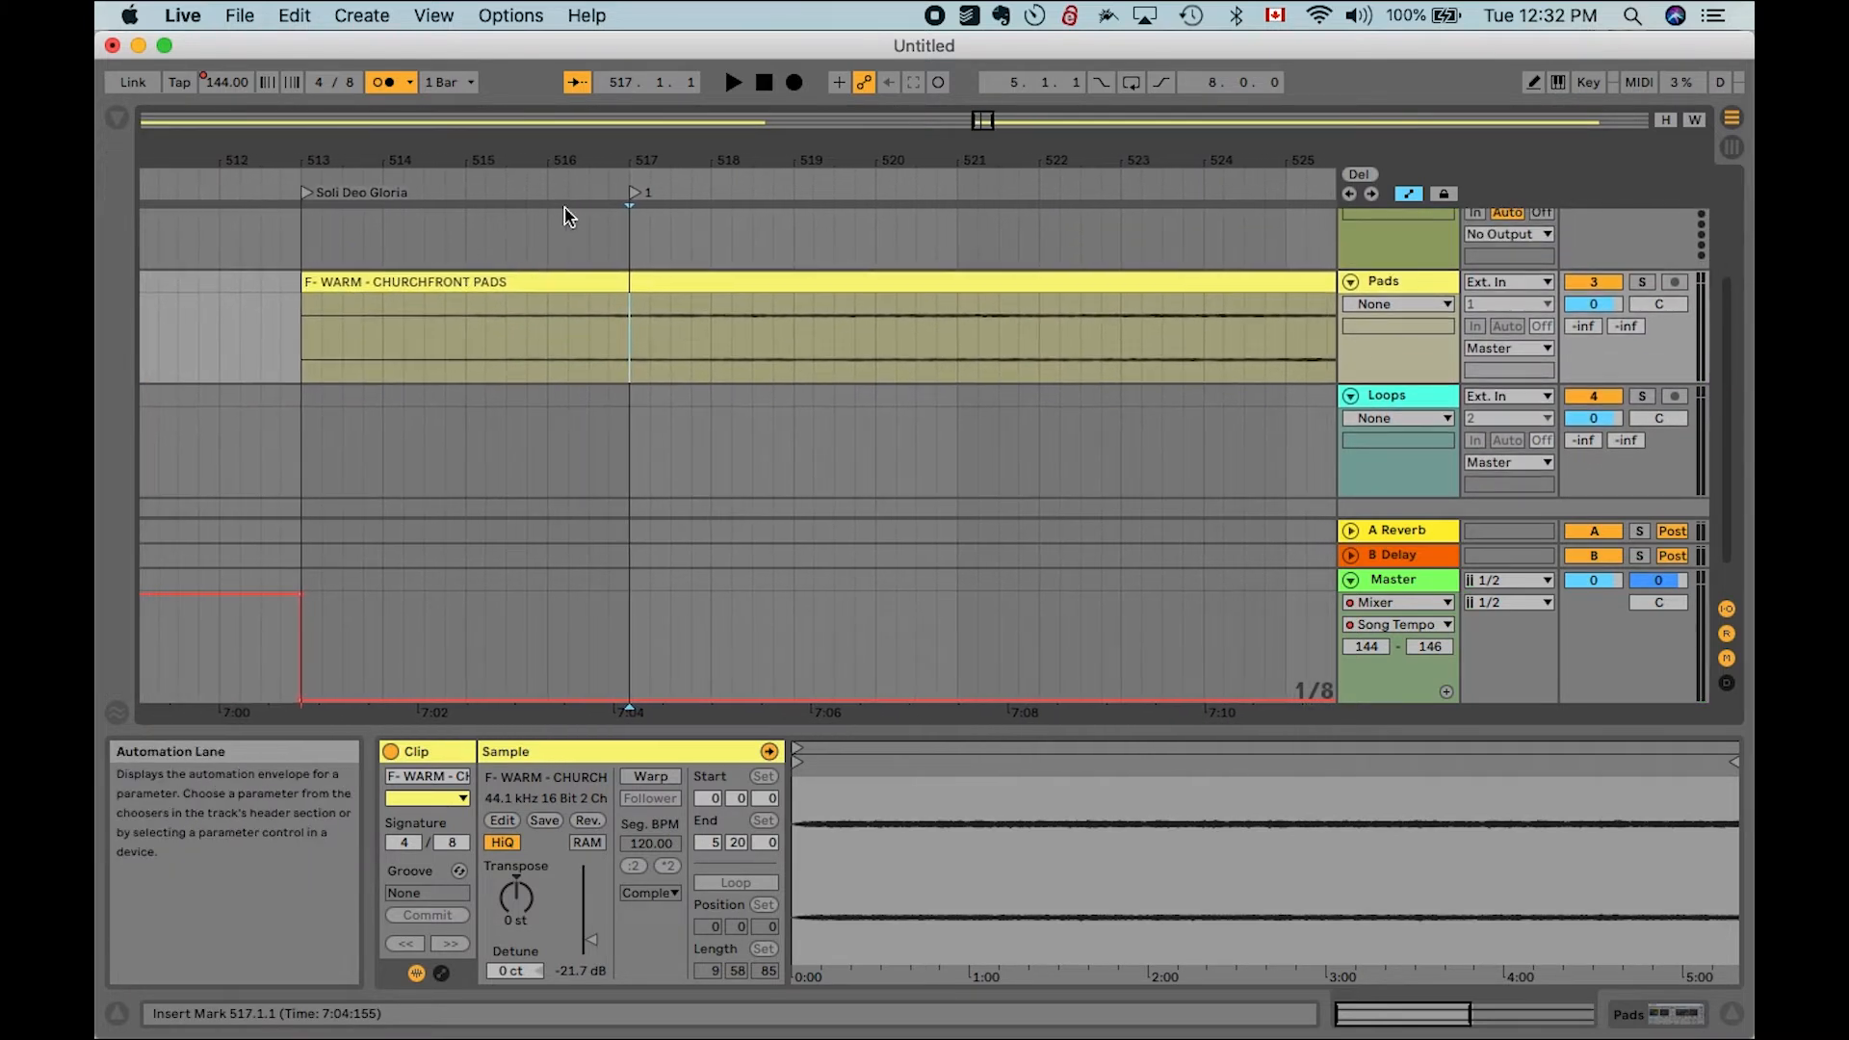
{"action": "left_click", "coordinate": [634, 197]}
{"action": "type", "text": "Intro"}
{"action": "key", "text": "Return"}
Delete the Intro locator at bar 517
{"action": "scroll", "coordinate": [889, 291], "scroll_direction": "down", "scroll_amount": 3}
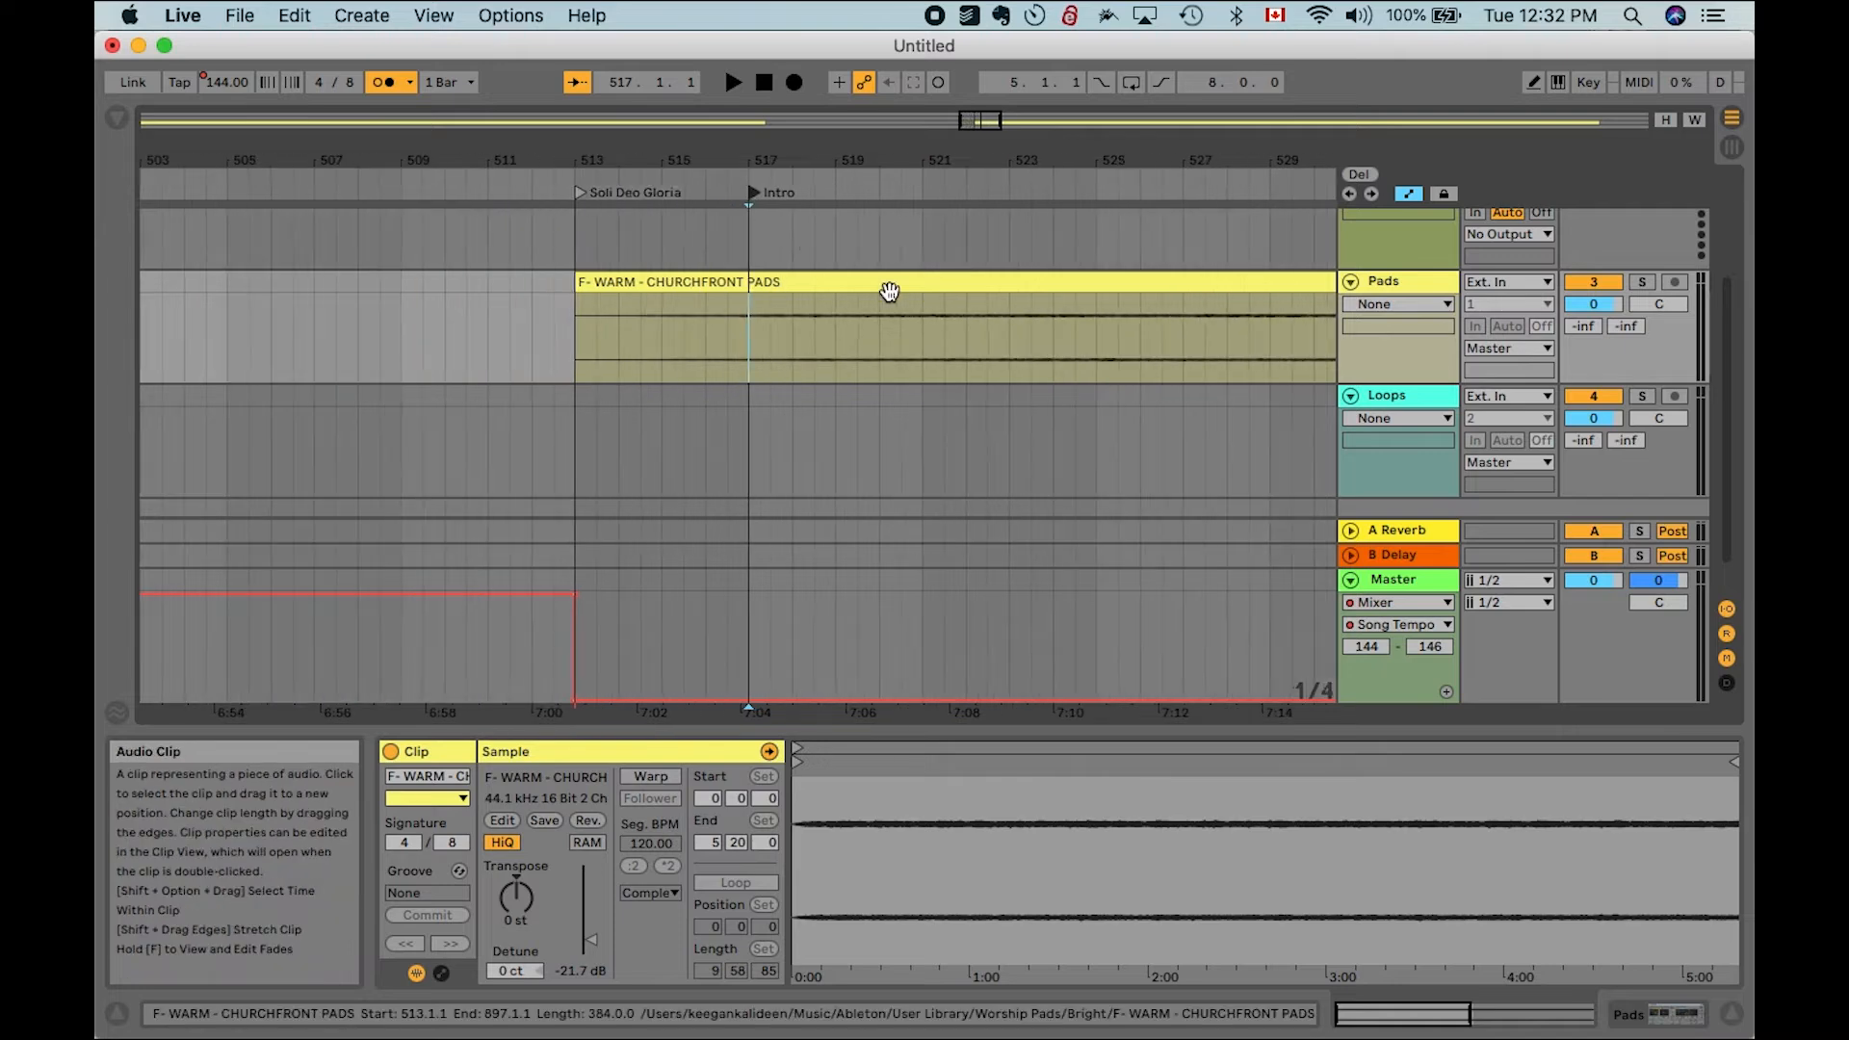
{"action": "left_click", "coordinate": [752, 193]}
{"action": "key", "text": "Delete"}
{"action": "scroll", "coordinate": [805, 291], "scroll_direction": "down", "scroll_amount": 10}
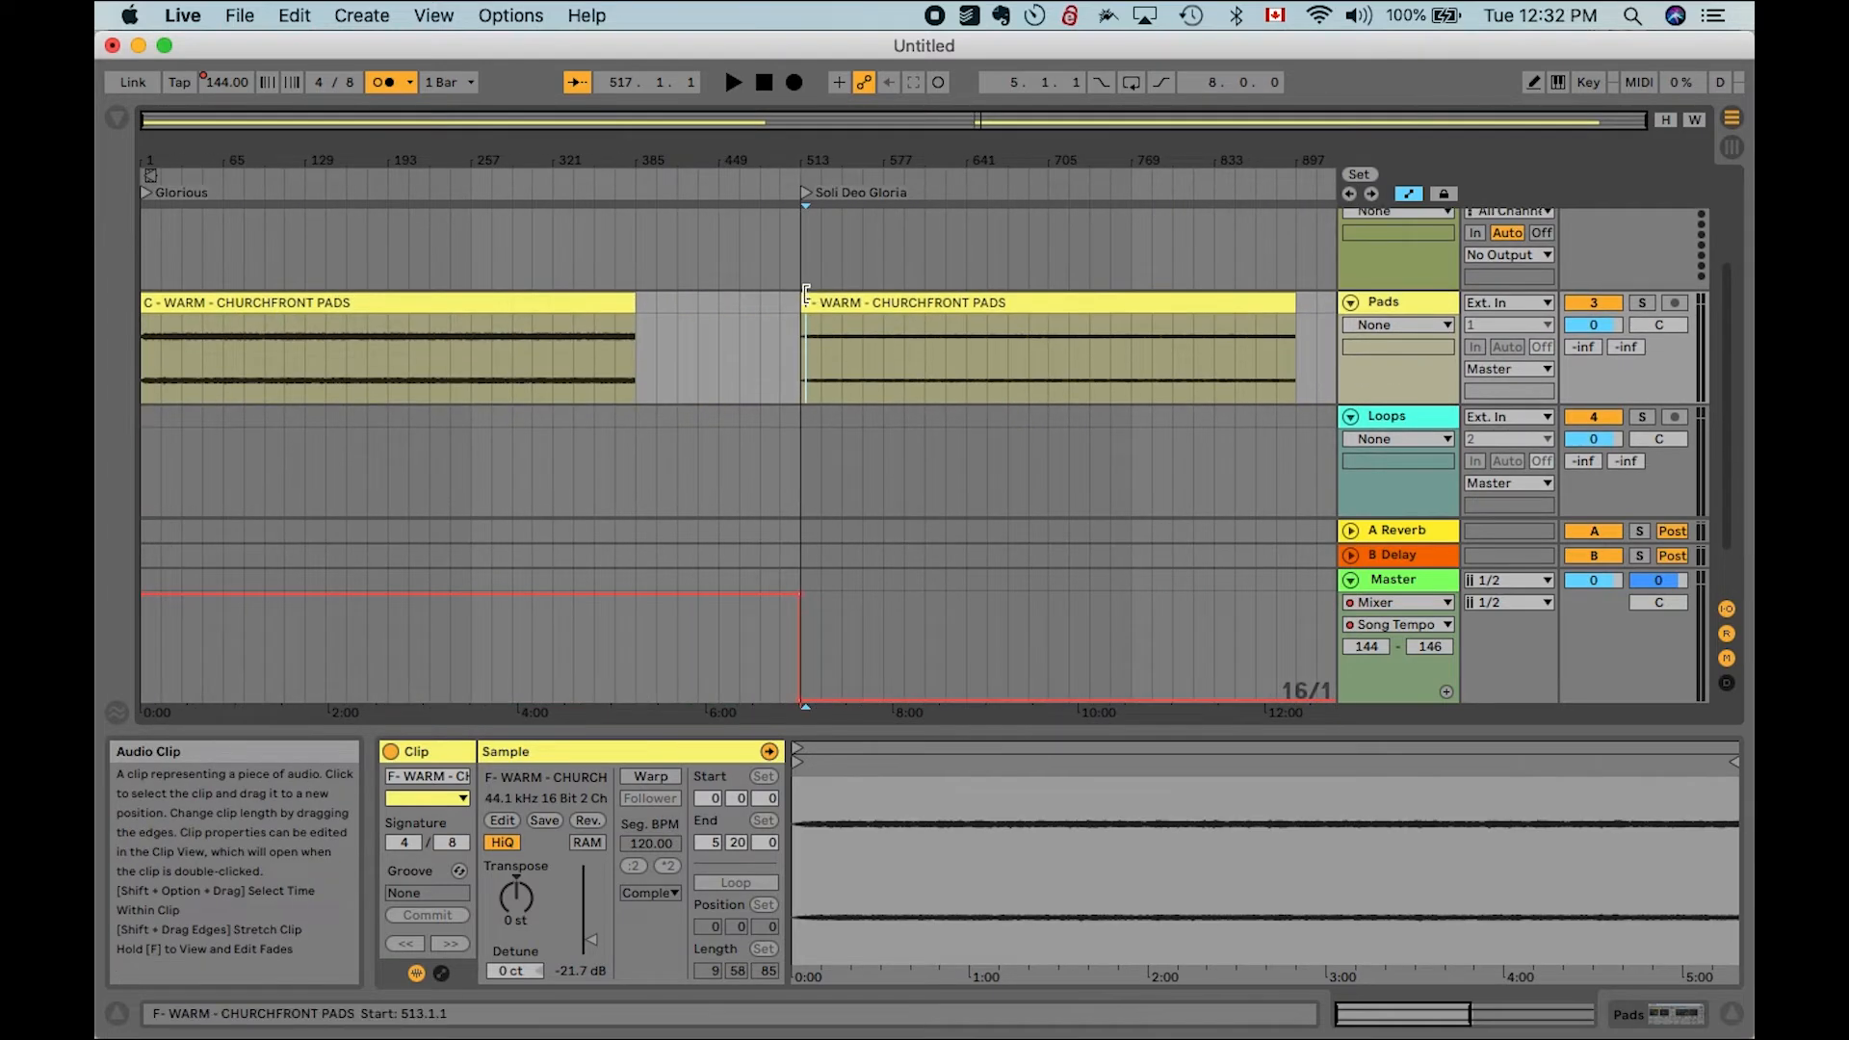
Add a locator at bar 1025 and name it Great Are You Lord
{"action": "left_click_drag", "start_coordinate": [1313, 354], "coordinate": [1429, 406]}
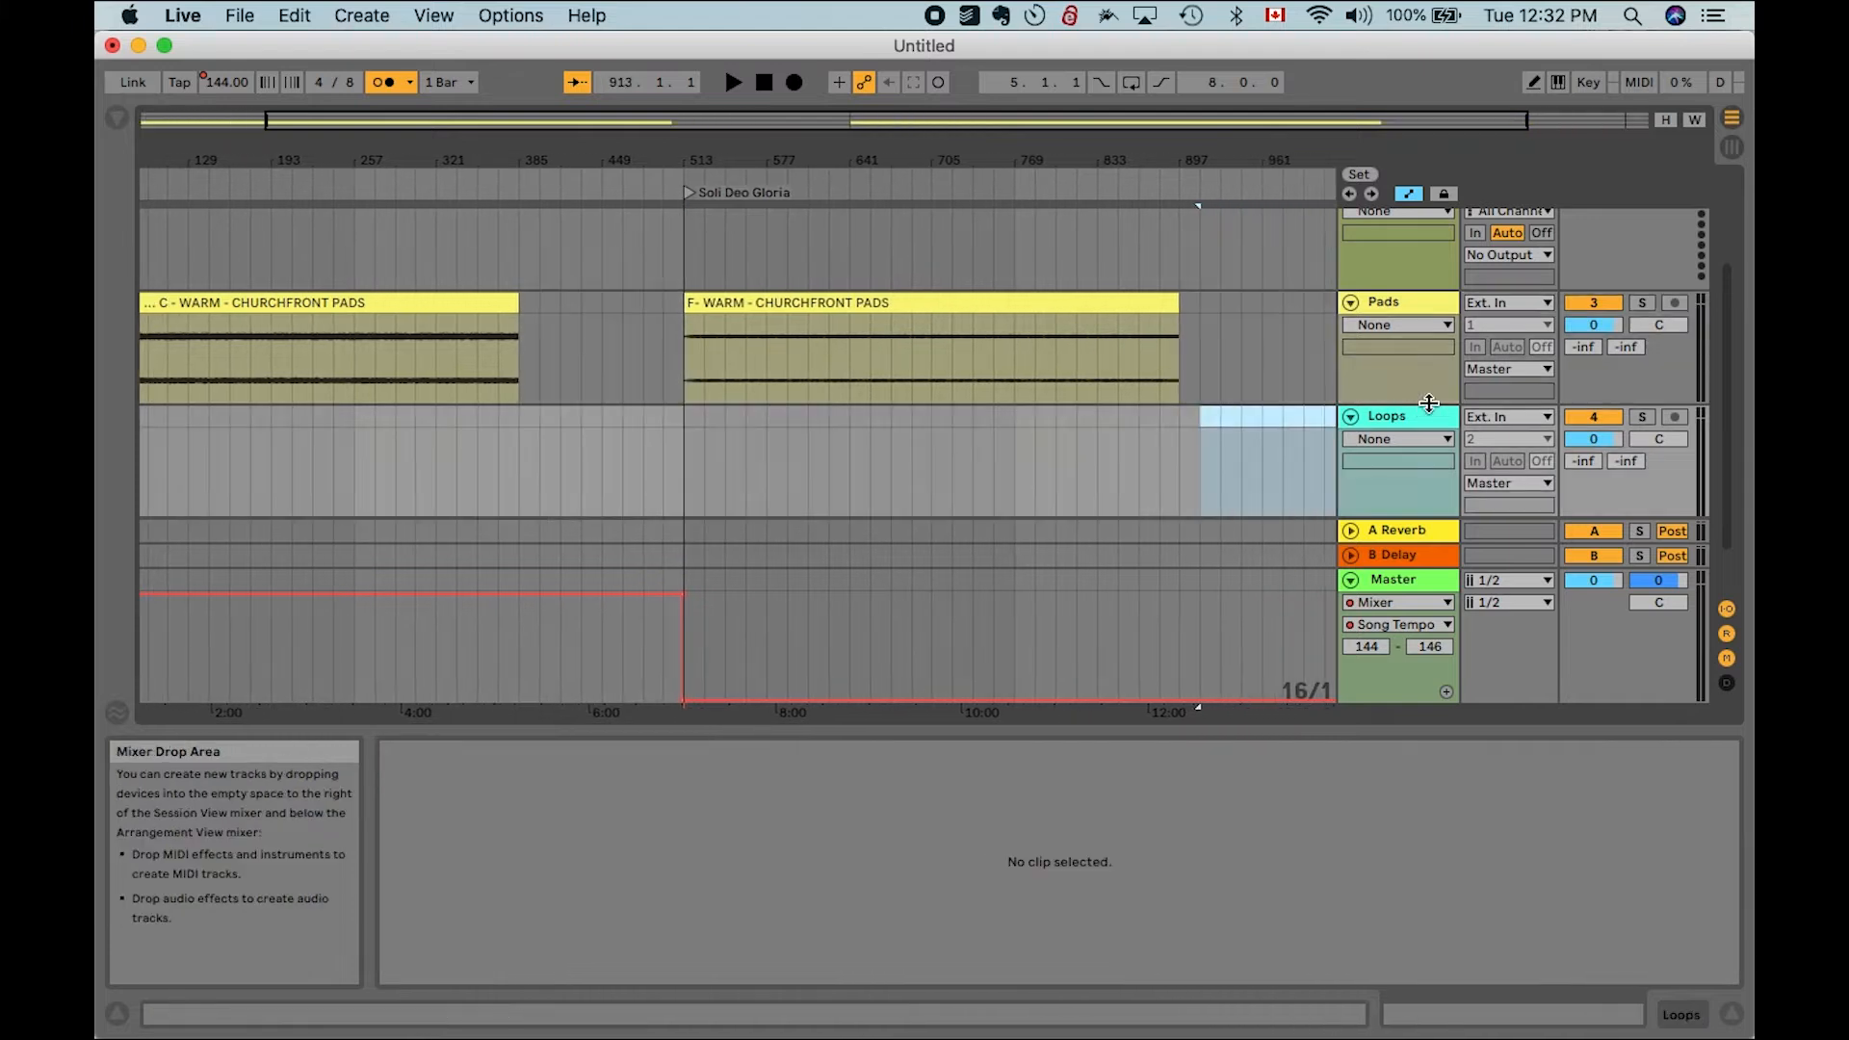
{"action": "left_click", "coordinate": [1211, 375]}
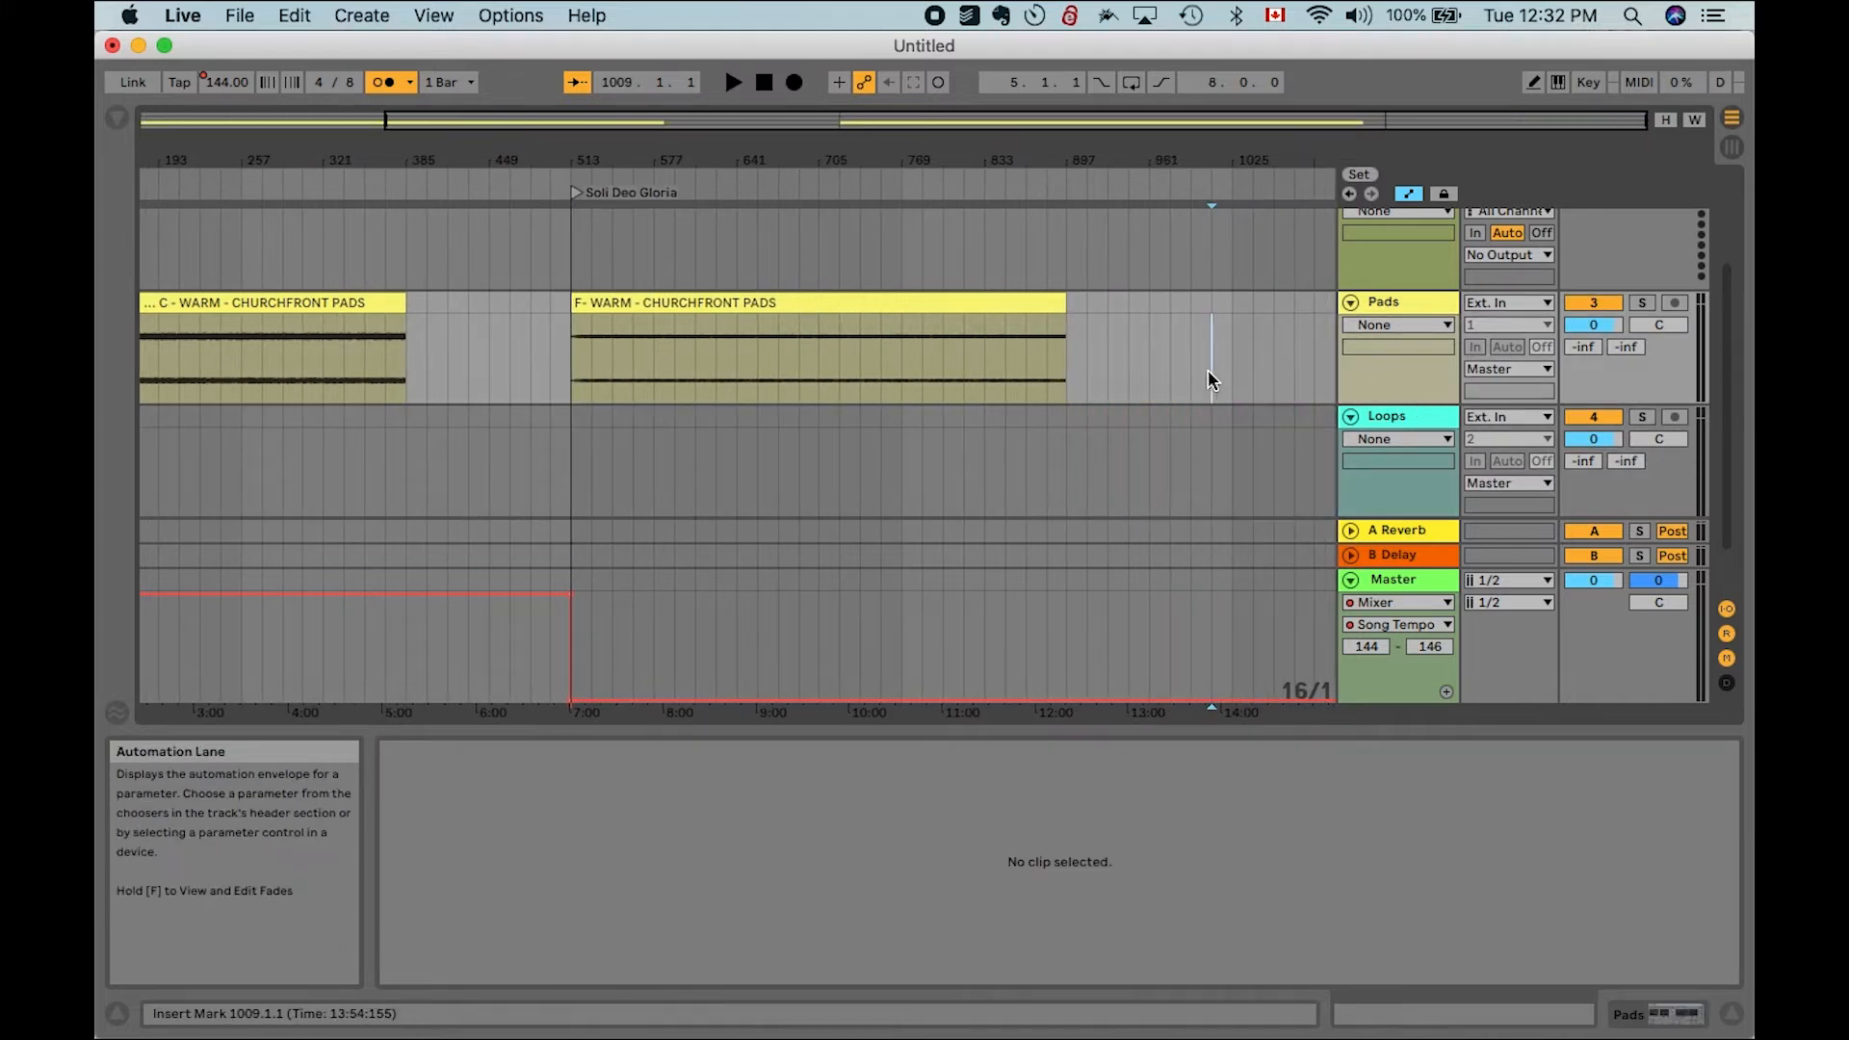
{"action": "left_click", "coordinate": [1228, 353]}
{"action": "key", "text": "l"}
{"action": "left_click", "coordinate": [1238, 196]}
{"action": "key", "text": "space"}
{"action": "key", "text": "super+r"}
{"action": "type", "text": "G"}
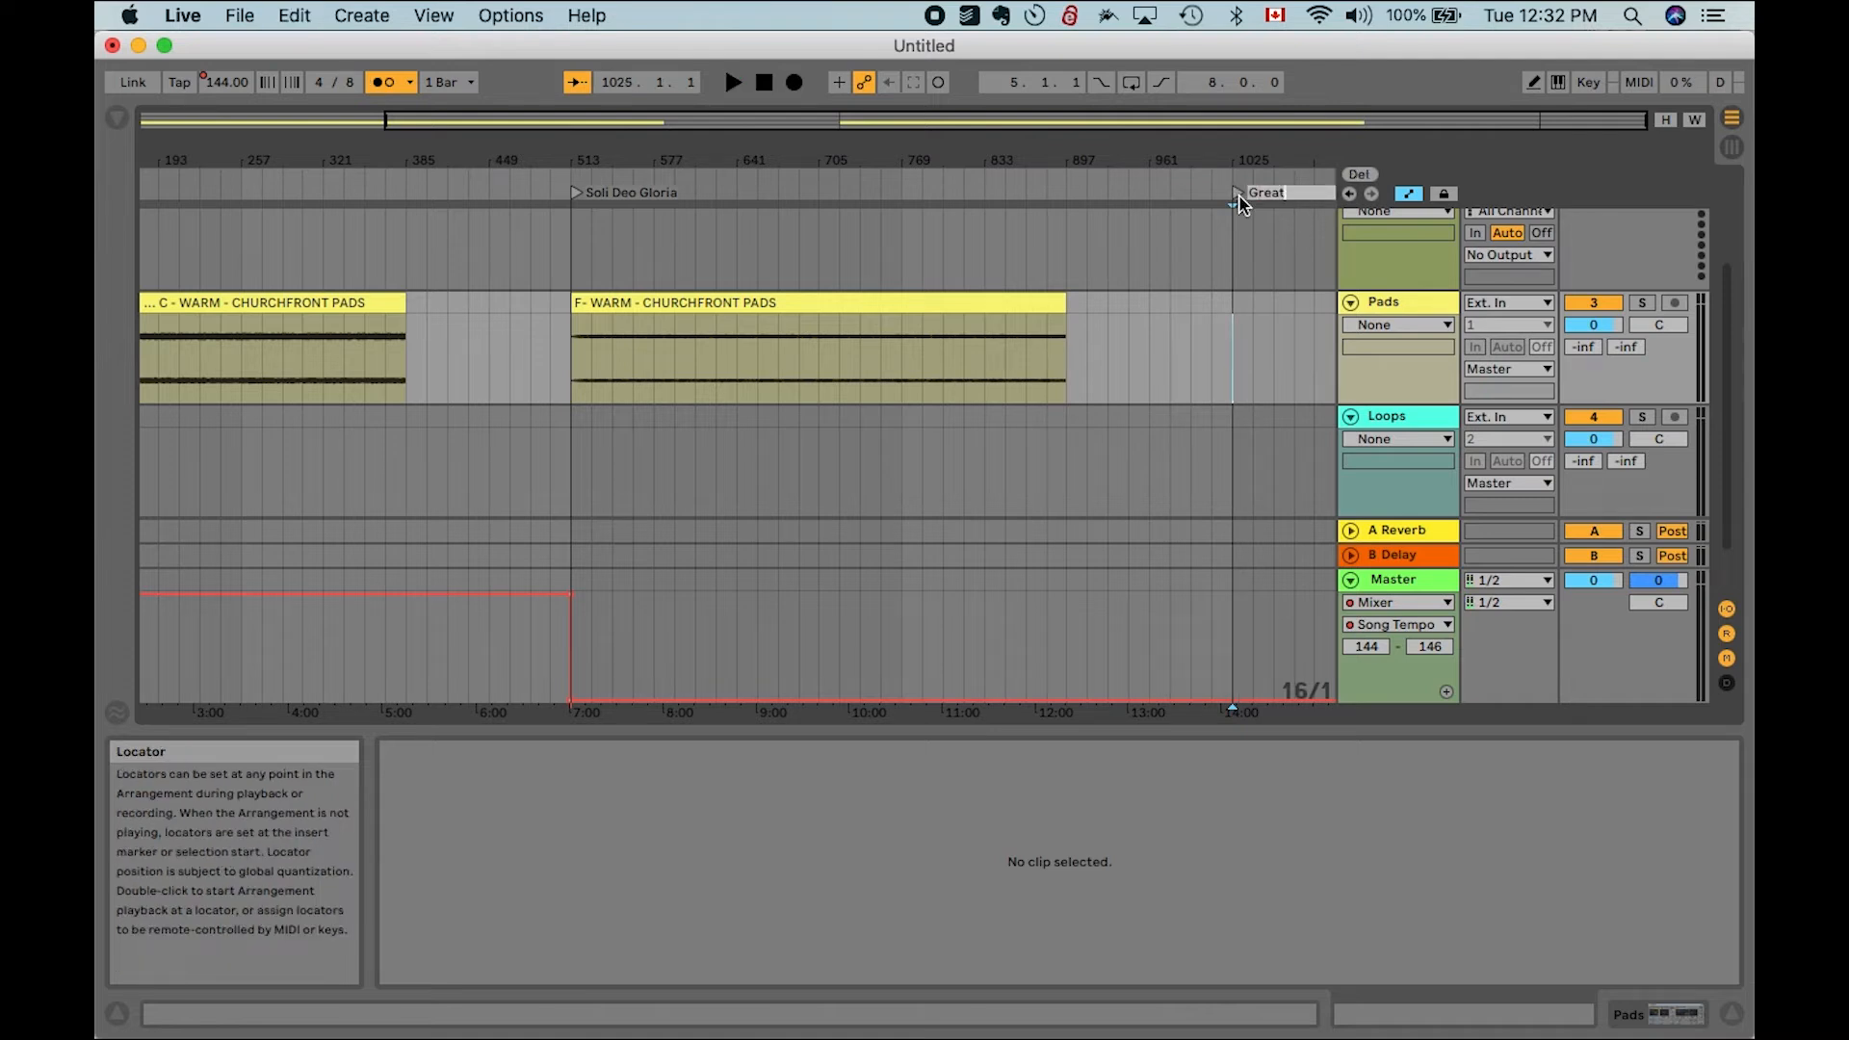
{"action": "key", "text": "Return"}
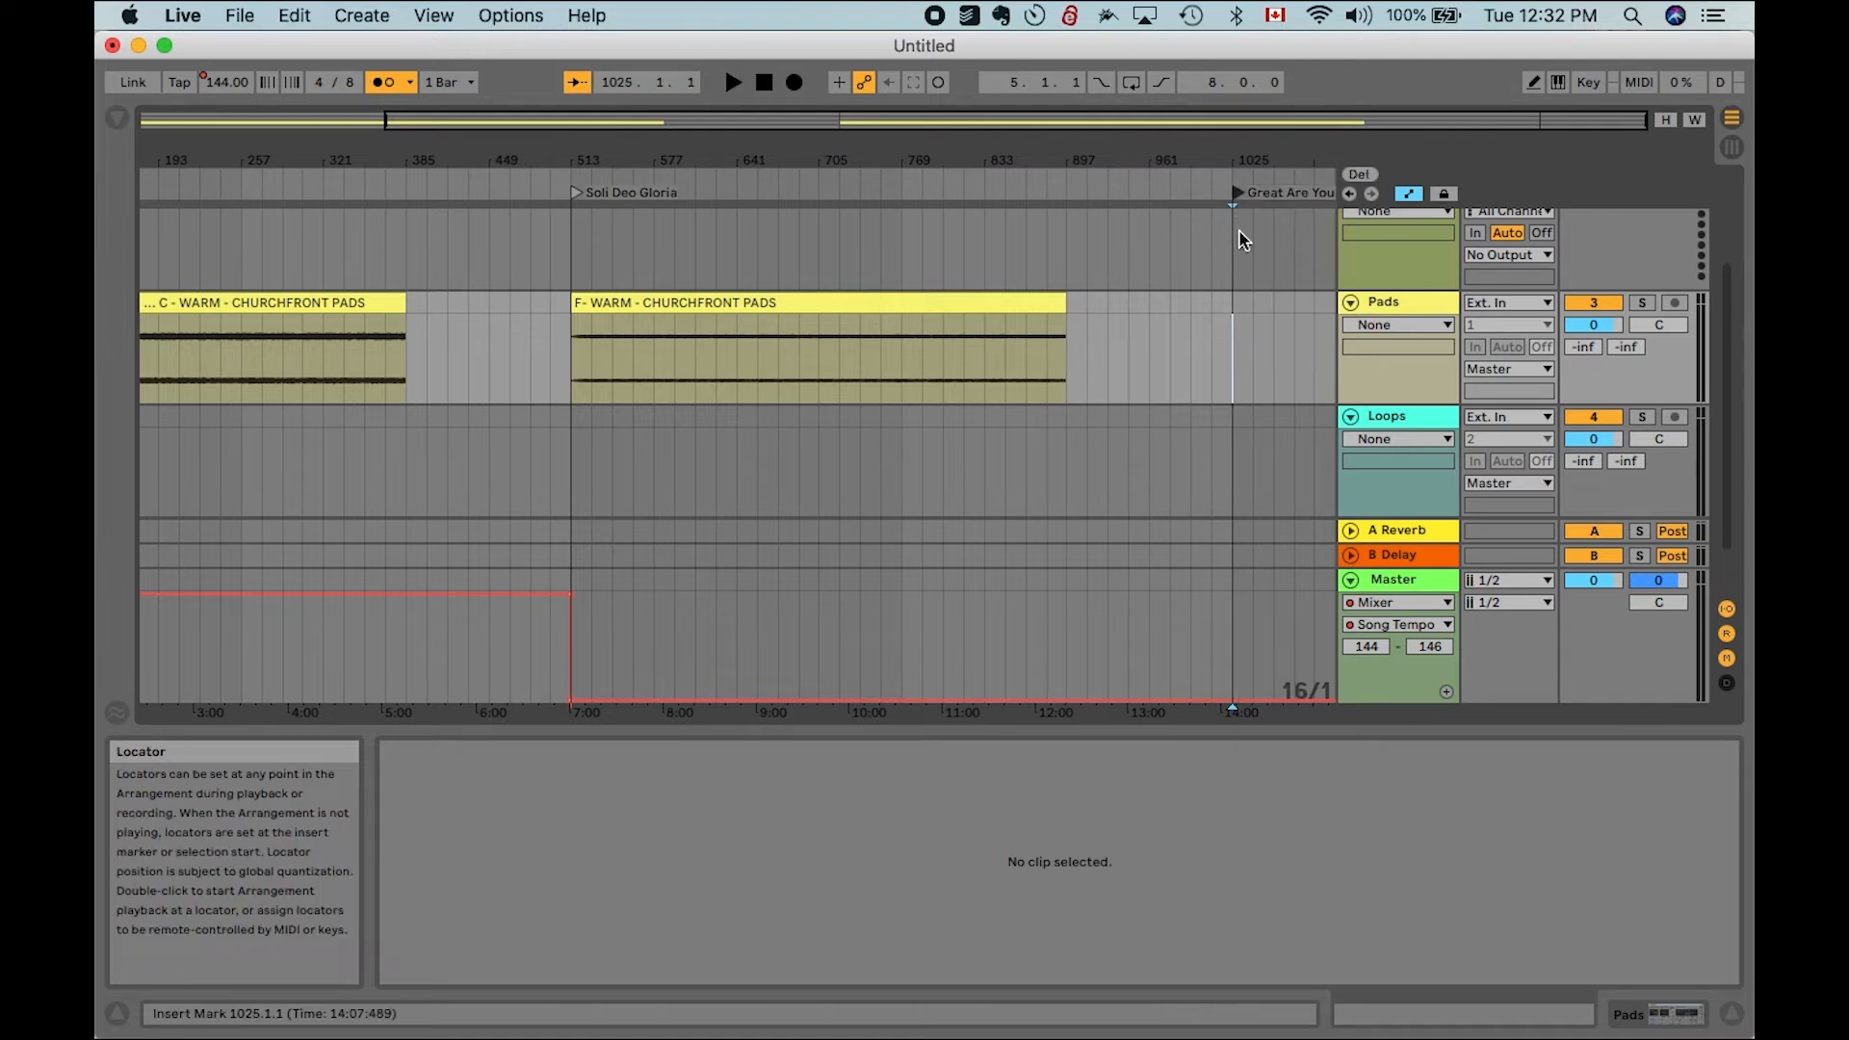
{"action": "scroll", "coordinate": [1238, 229], "scroll_direction": "up", "scroll_amount": 1}
{"action": "left_click_drag", "start_coordinate": [1238, 230], "coordinate": [1412, 273]}
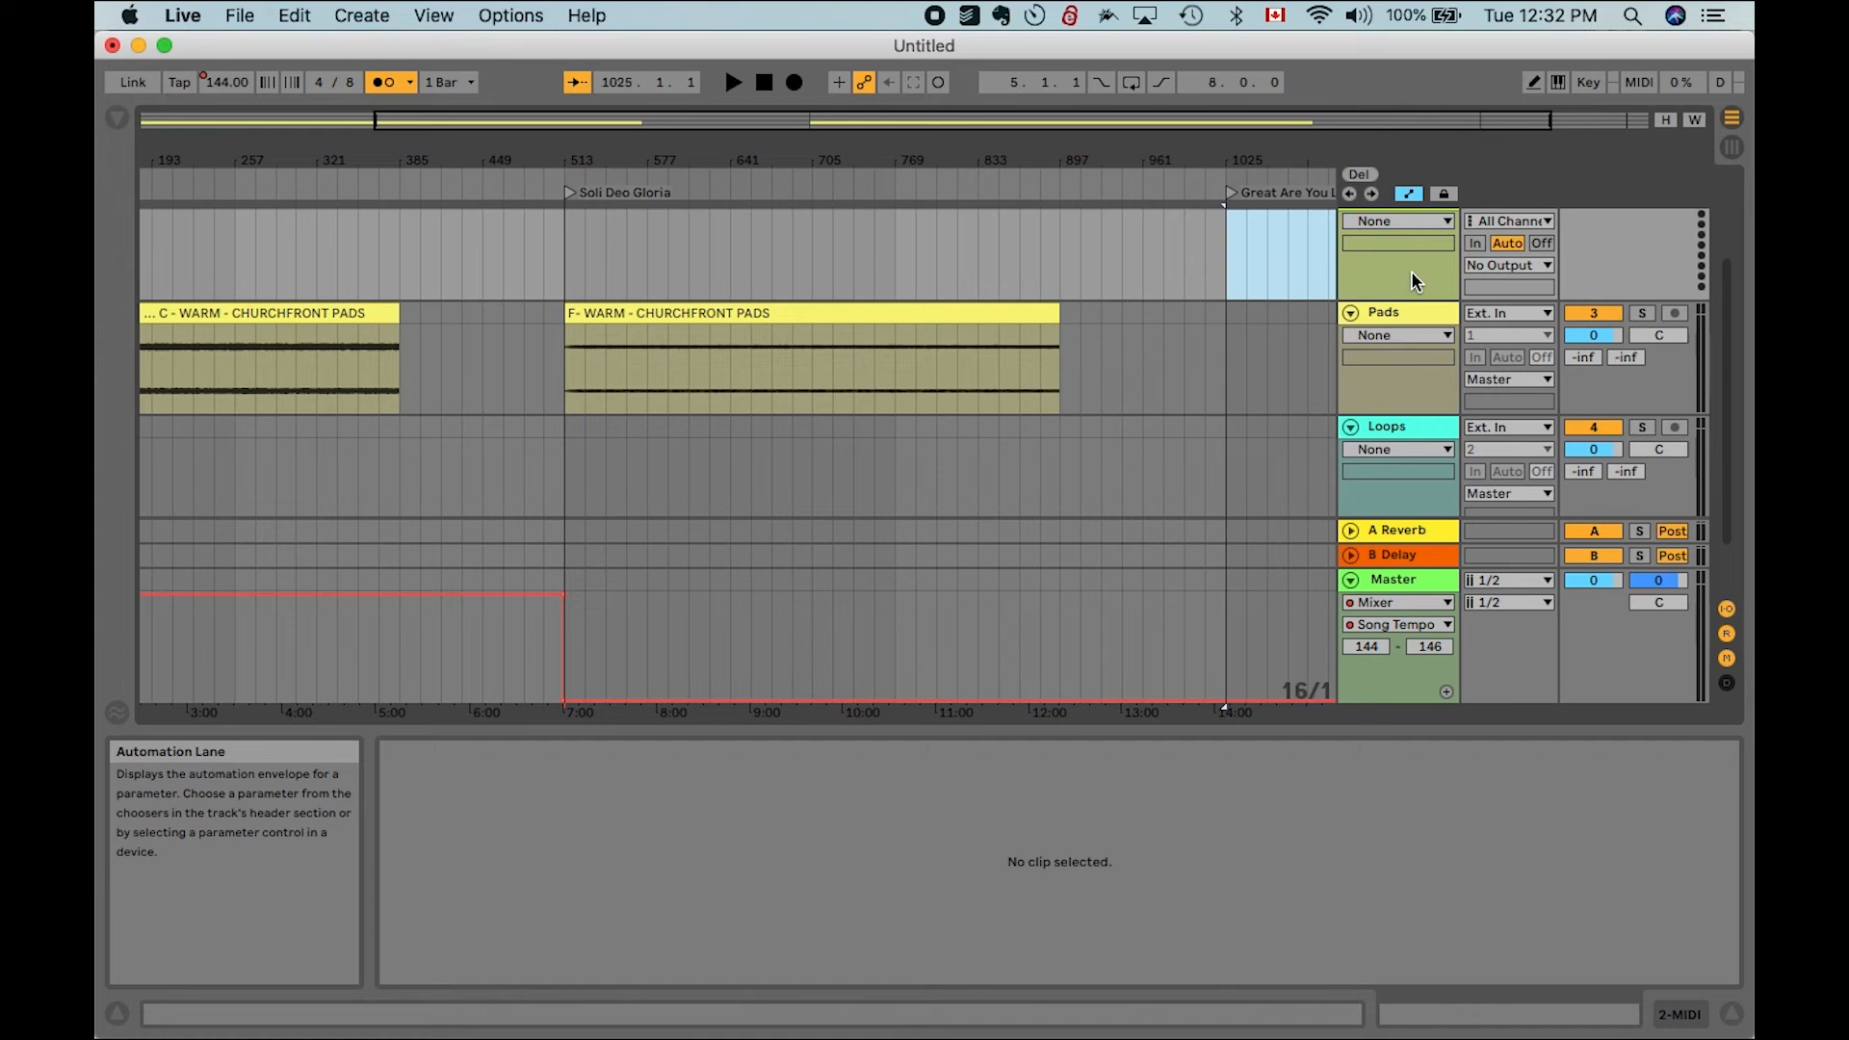
{"action": "left_click", "coordinate": [1245, 274]}
{"action": "left_click_drag", "start_coordinate": [1233, 236], "coordinate": [1340, 267]}
{"action": "left_click", "coordinate": [1066, 289]}
{"action": "left_click", "coordinate": [1063, 345]}
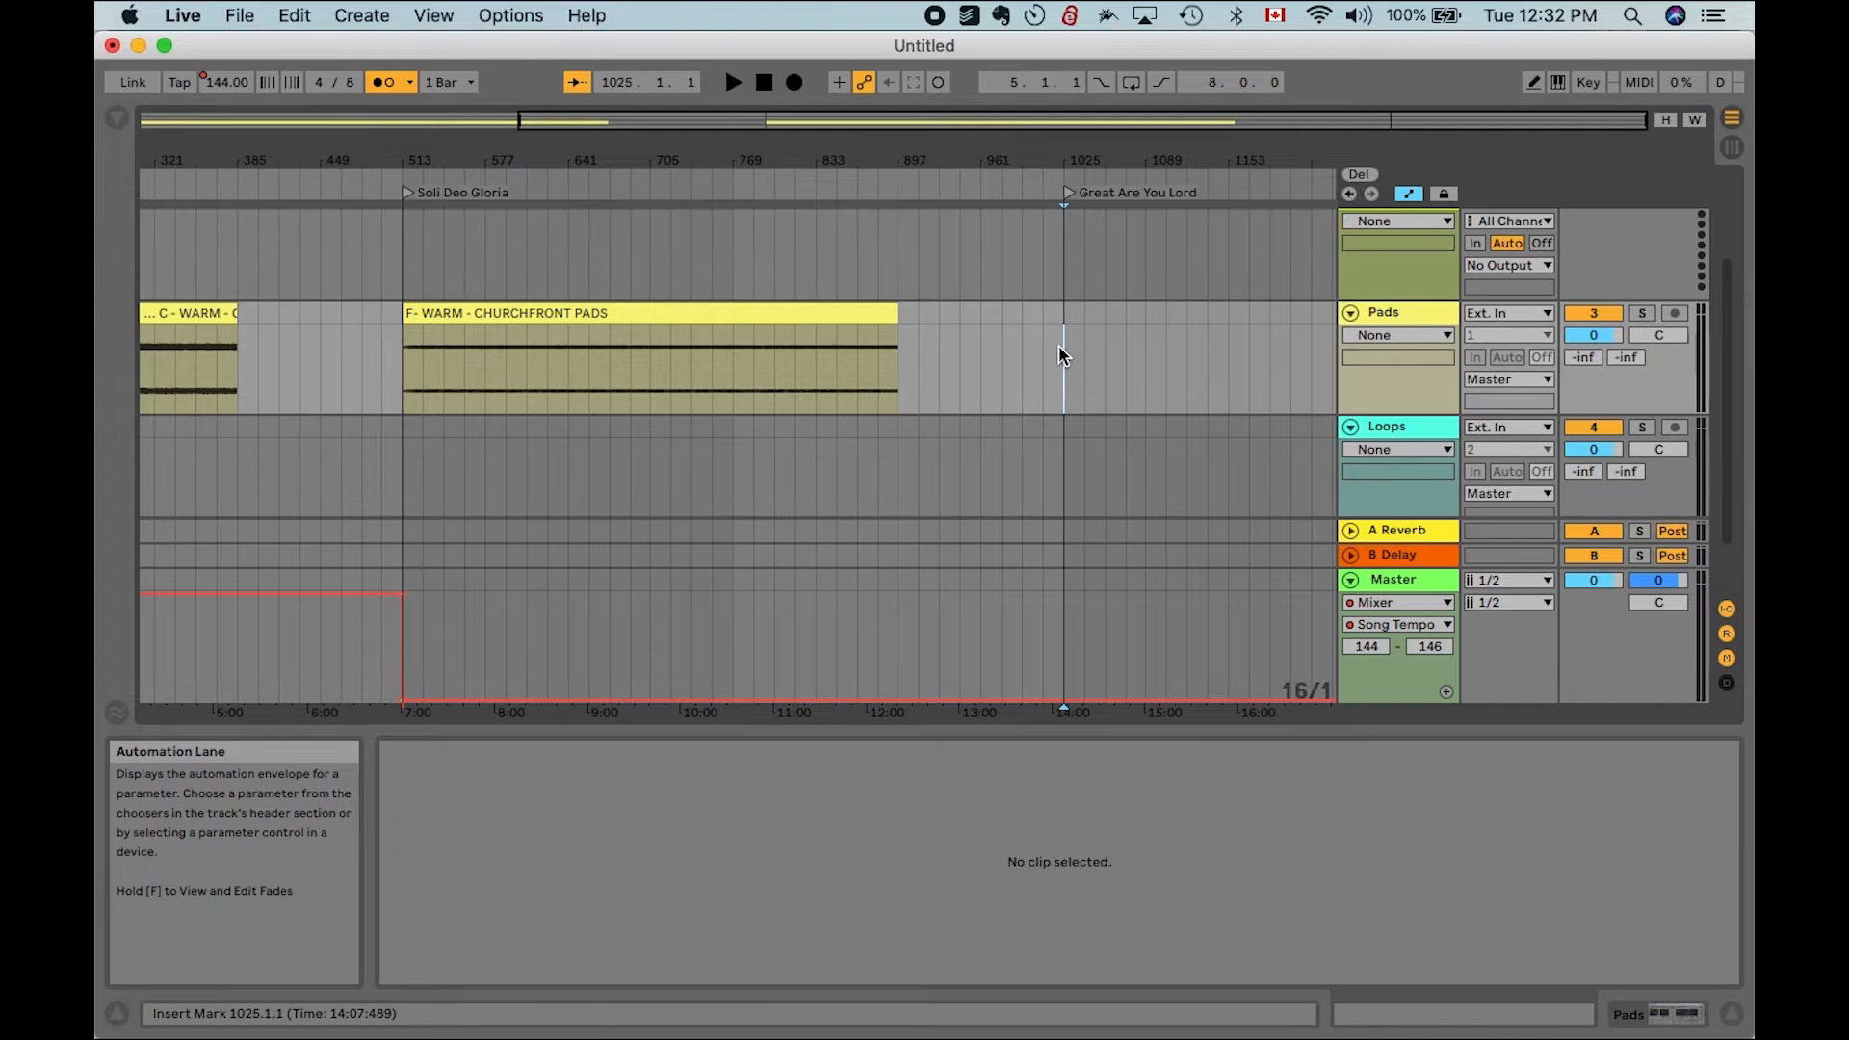
Insert a 4/8 time signature change at the Great Are You Lord locator and delete it
{"action": "right_click", "coordinate": [1064, 173]}
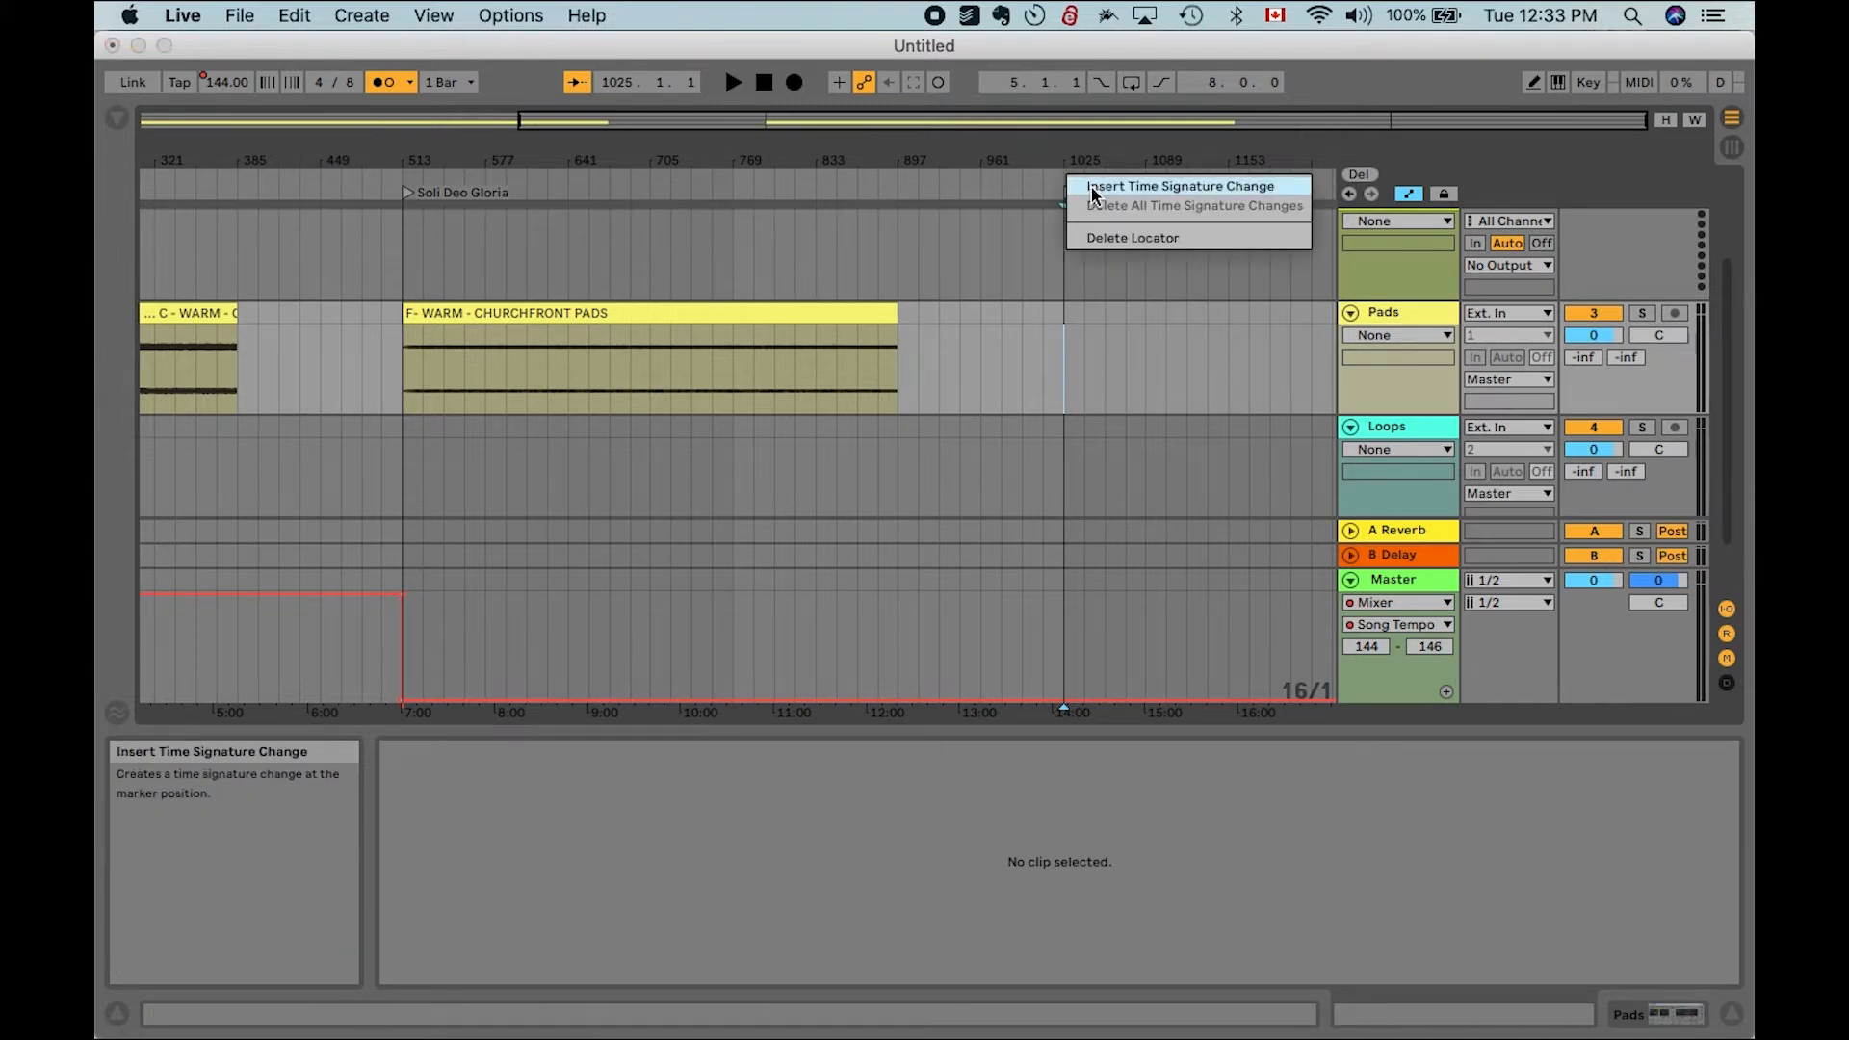
{"action": "left_click", "coordinate": [1042, 245]}
{"action": "scroll", "coordinate": [1042, 245], "scroll_direction": "up", "scroll_amount": 3}
{"action": "scroll", "coordinate": [1043, 244], "scroll_direction": "up", "scroll_amount": 2}
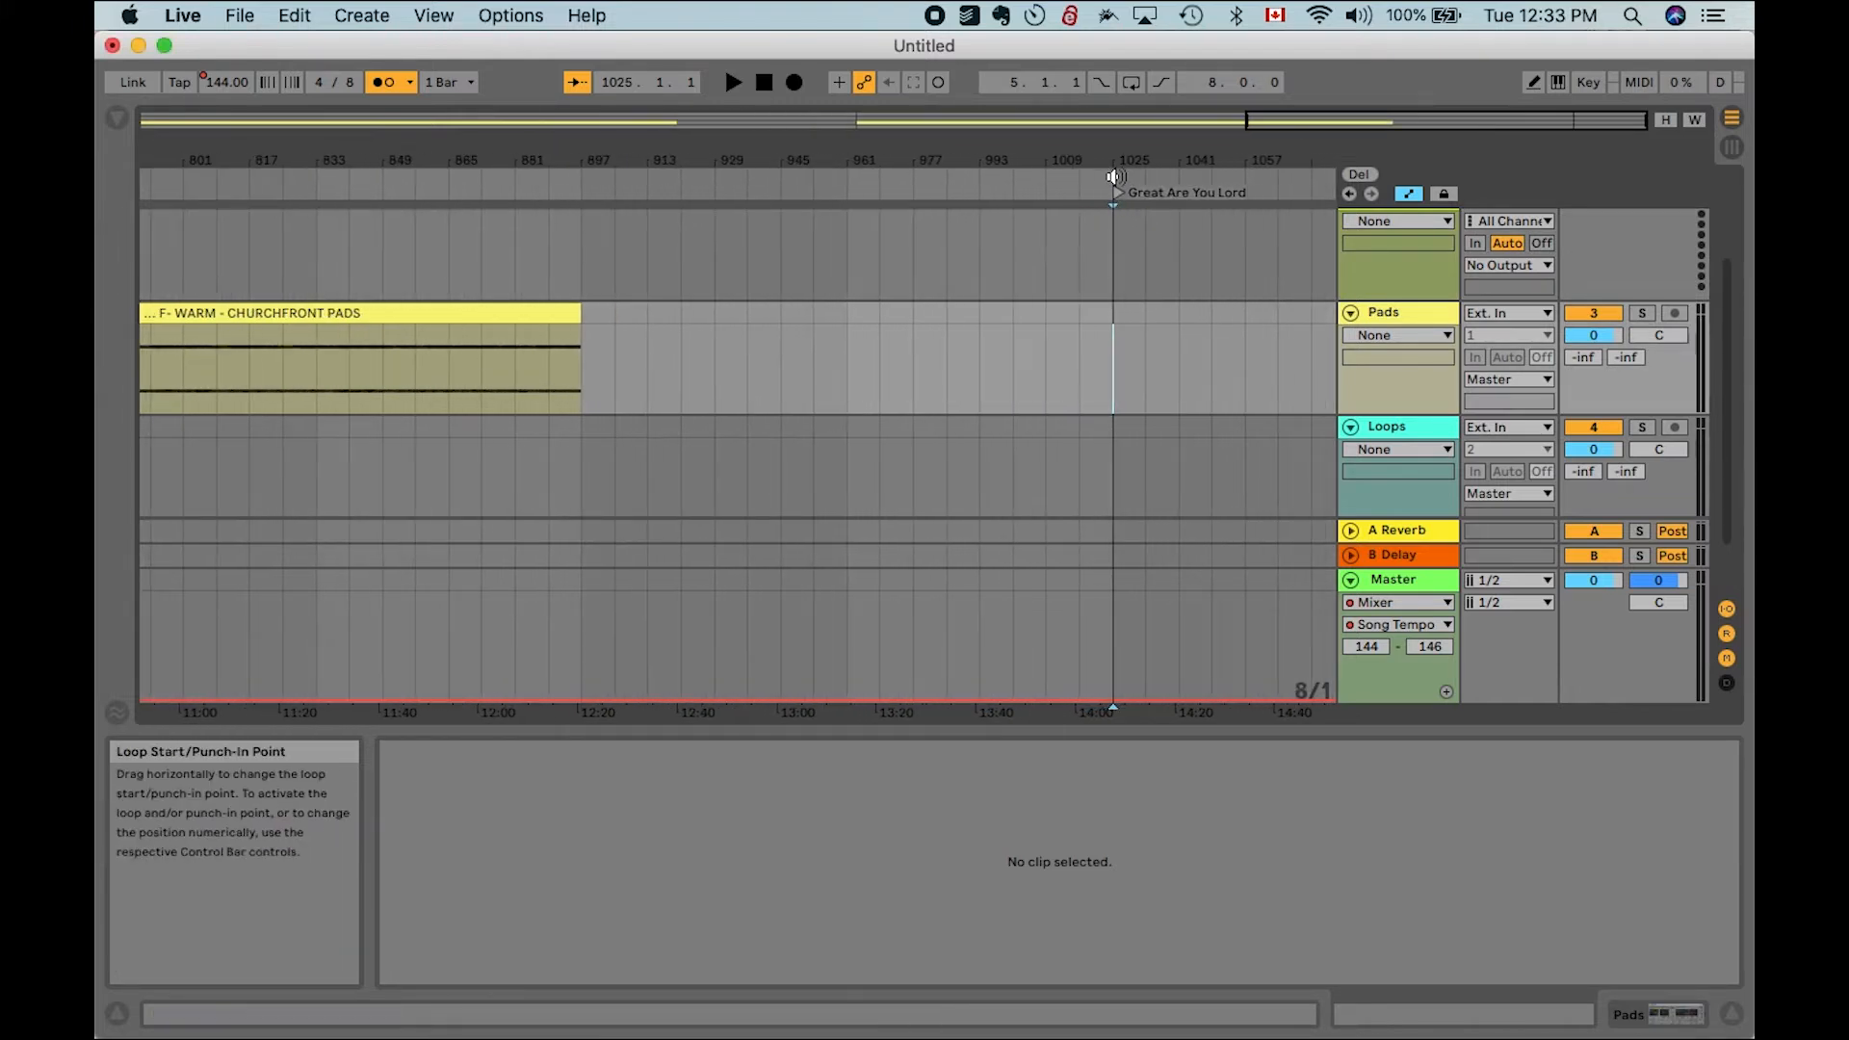
{"action": "right_click", "coordinate": [1115, 176]}
{"action": "left_click", "coordinate": [1151, 188]}
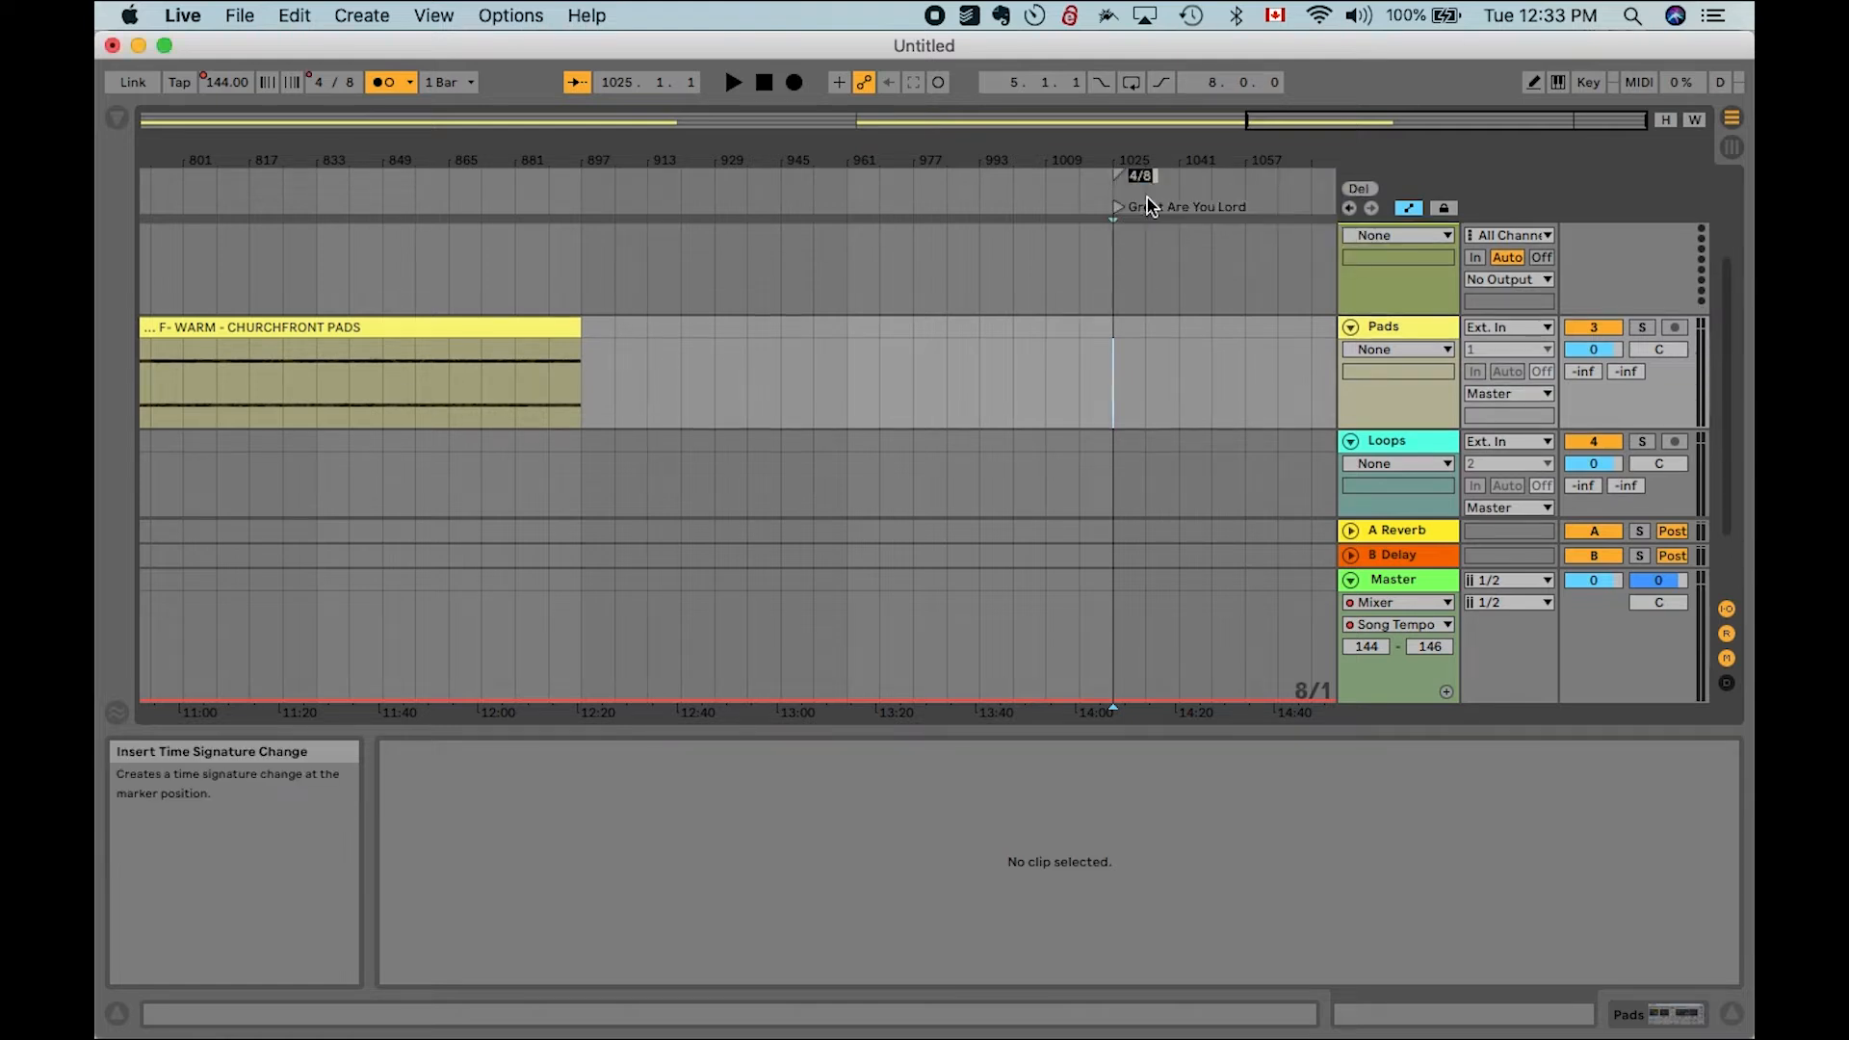
{"action": "left_click", "coordinate": [1079, 287]}
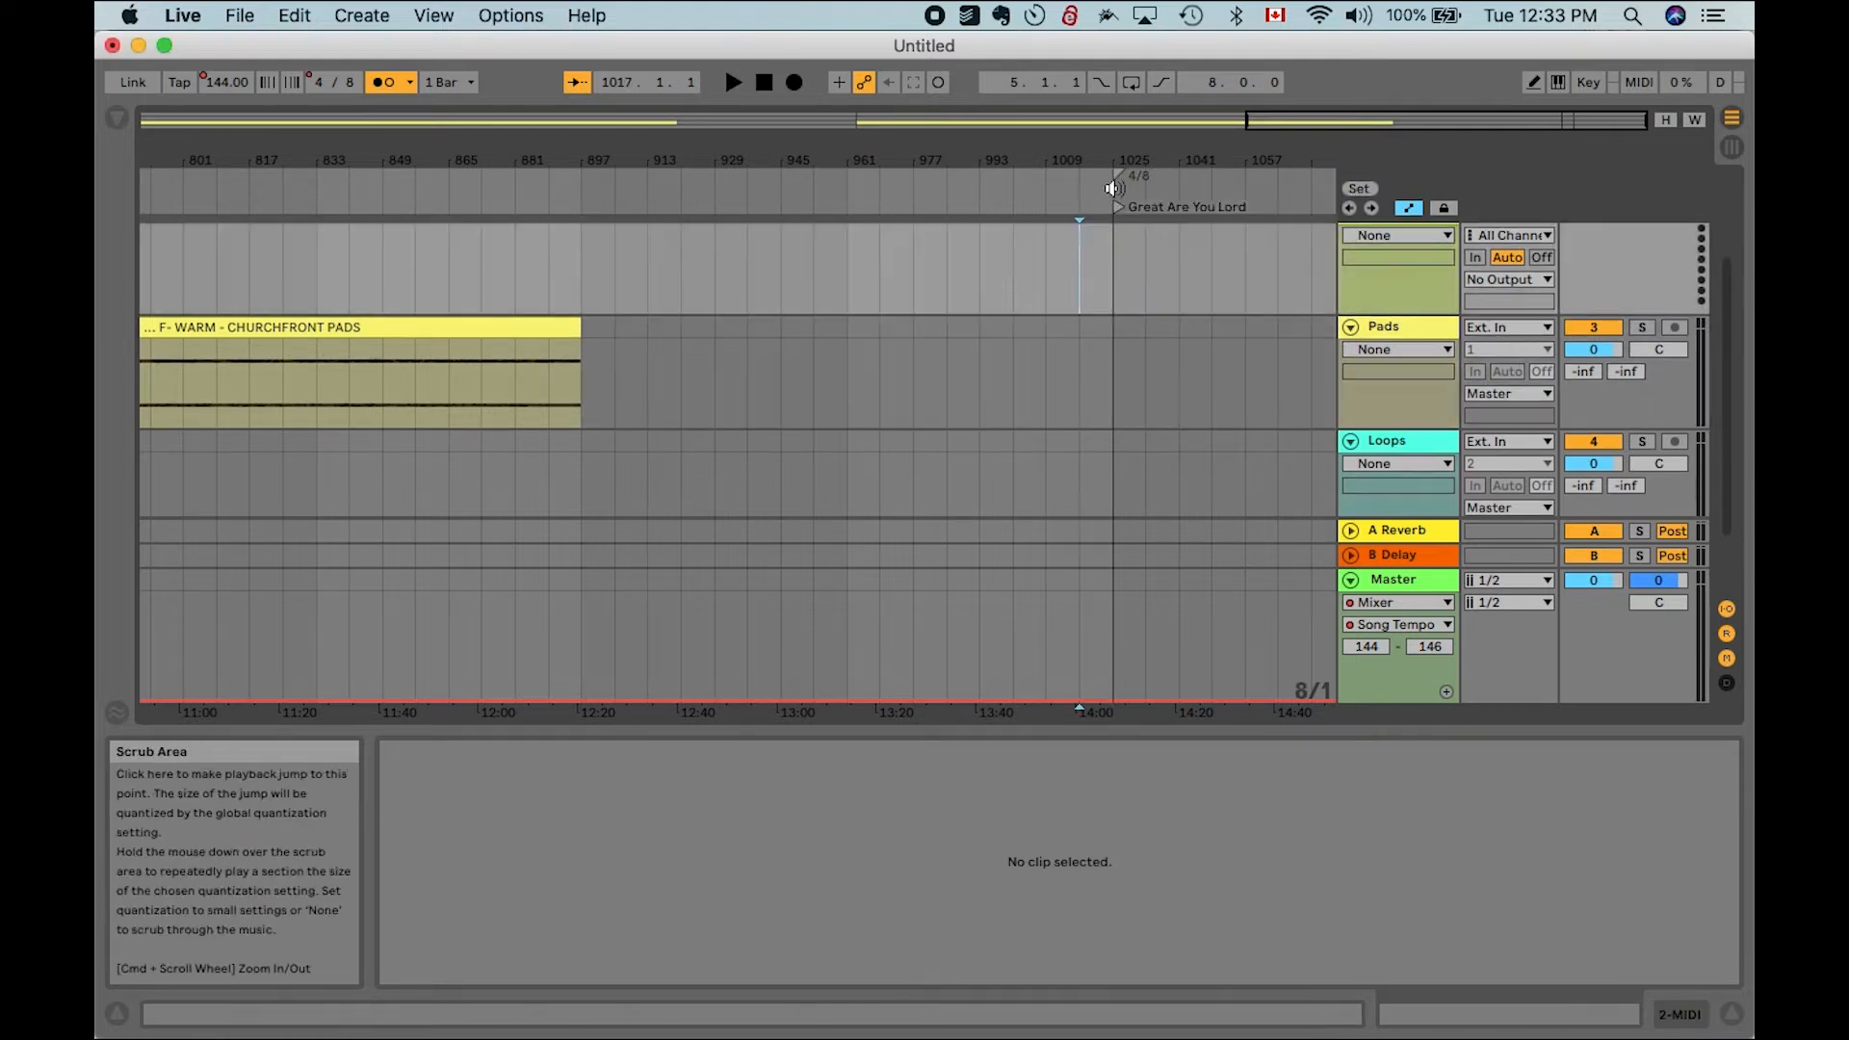
{"action": "left_click", "coordinate": [1118, 177]}
{"action": "key", "text": "Delete"}
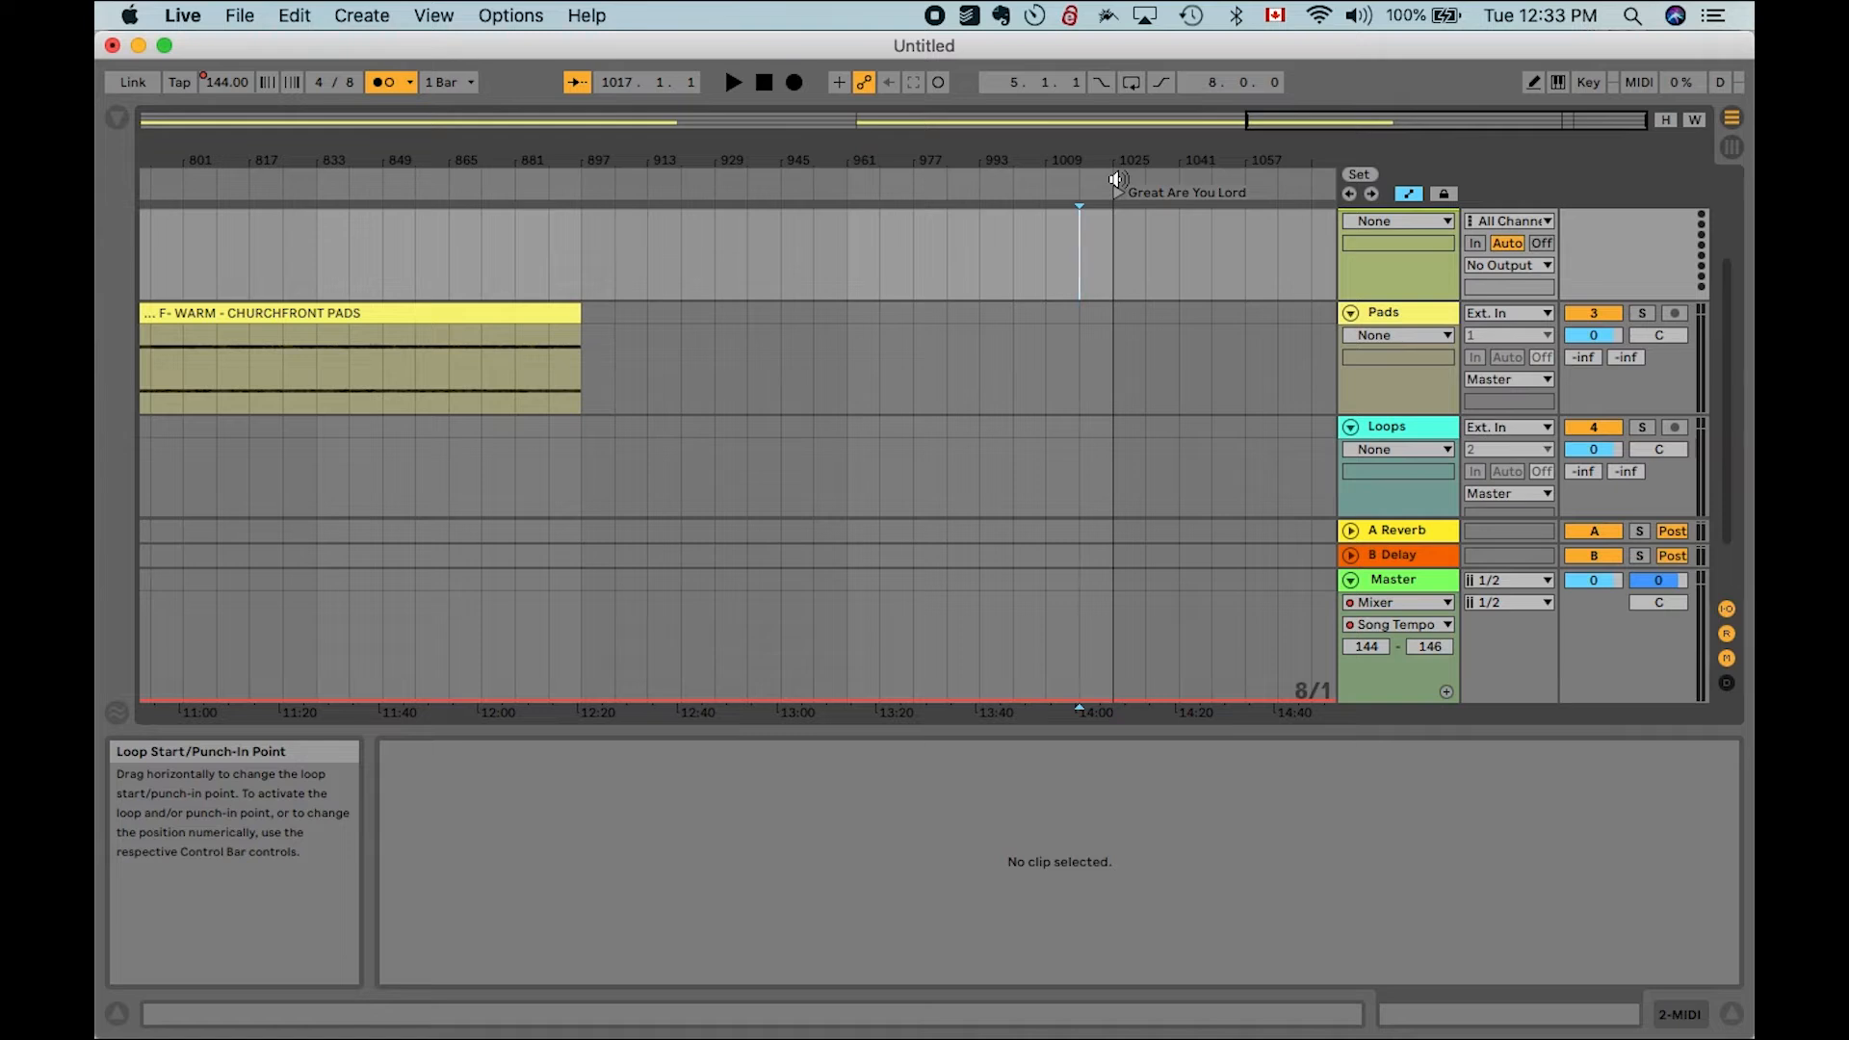
Insert a 6/8 time signature change at bar 1025, at the Great Are You Lord locator
{"action": "right_click", "coordinate": [1117, 179]}
{"action": "left_click", "coordinate": [1144, 195]}
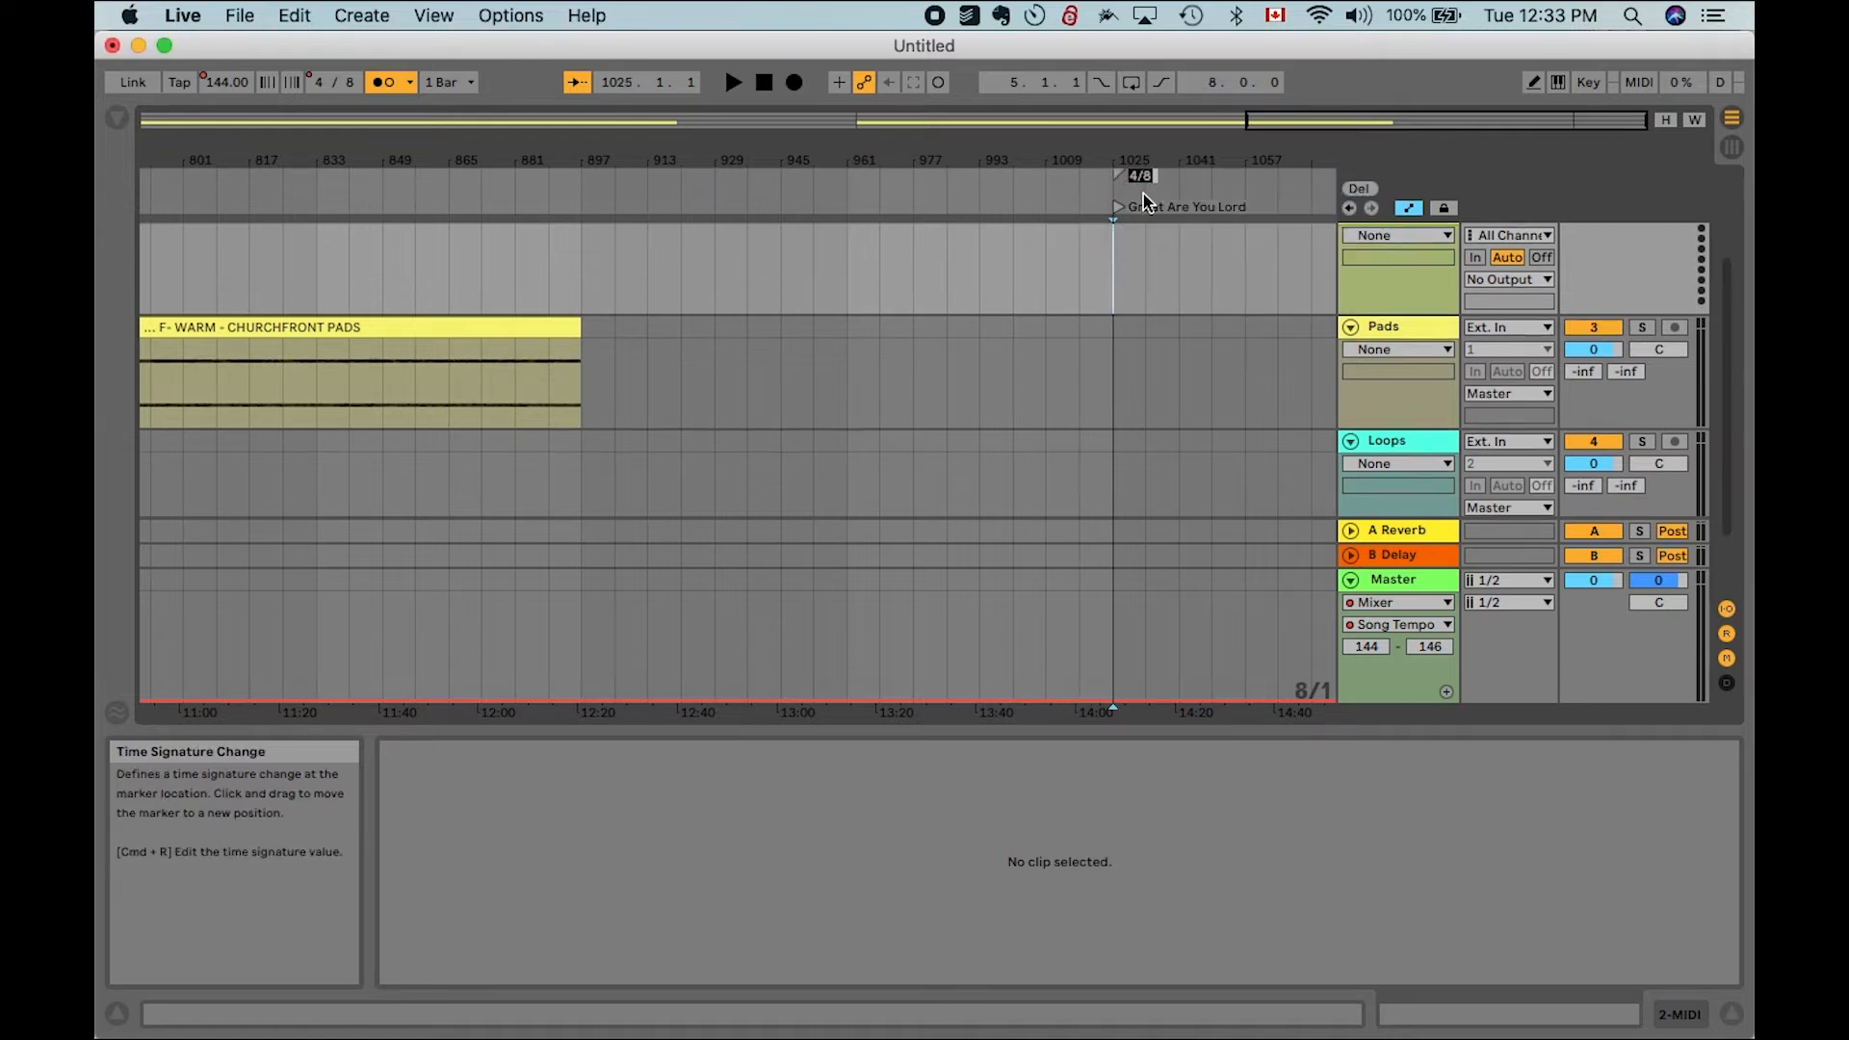
{"action": "type", "text": "6/8"}
{"action": "key", "text": "Return"}
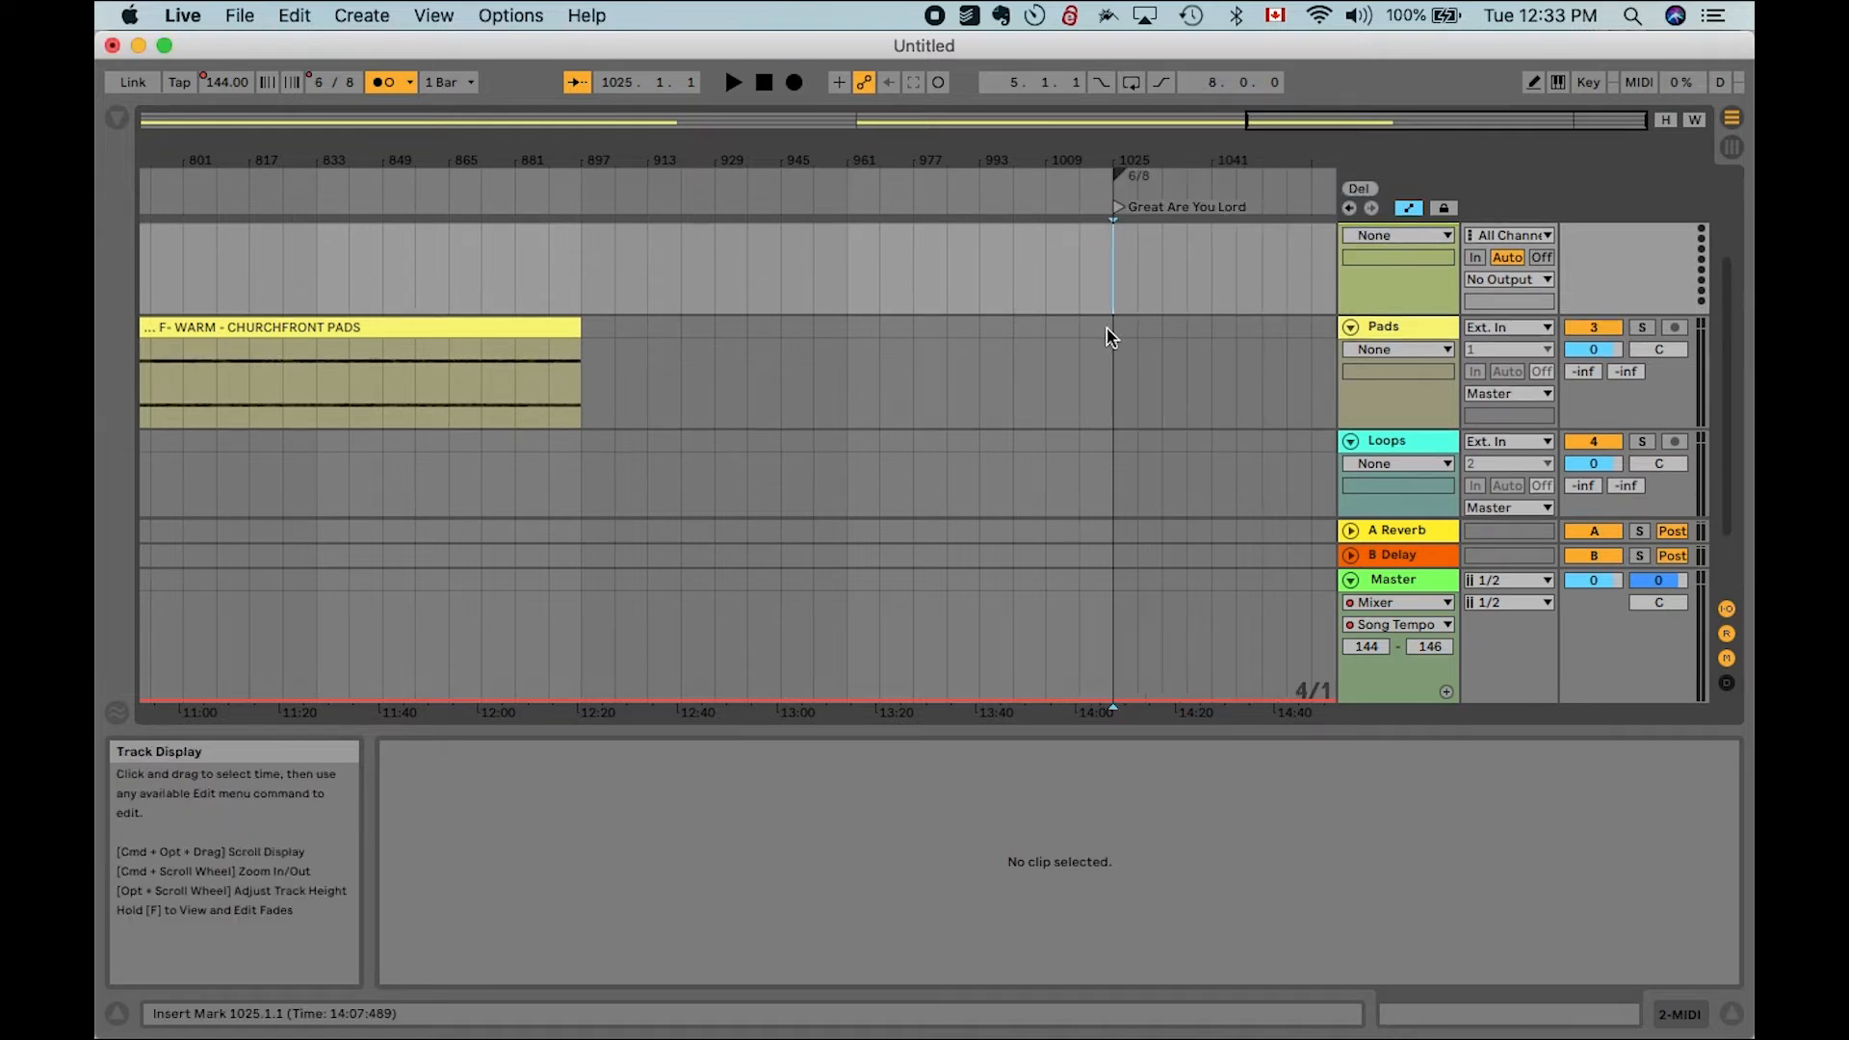
Play from the Great Are You Lord locator to check the 6/8 click, and stop playback
{"action": "key", "text": "w"}
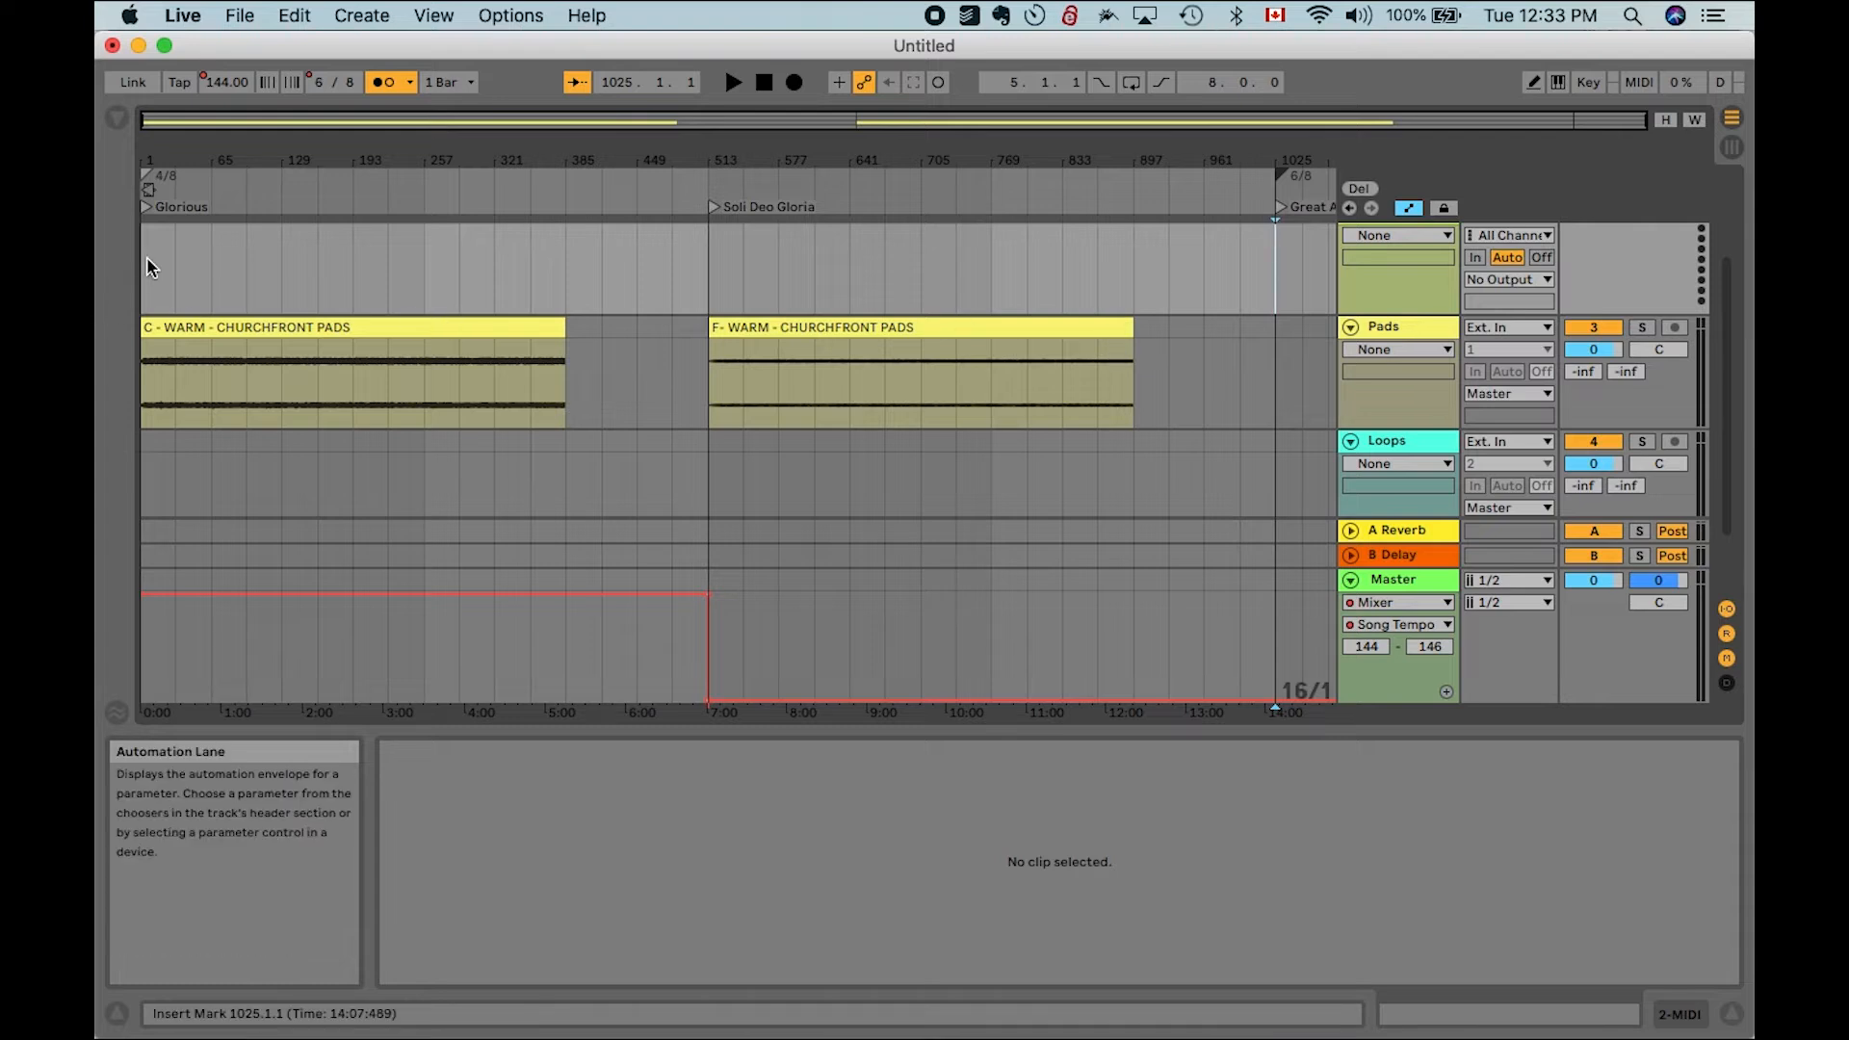
{"action": "double_click", "coordinate": [1281, 208]}
{"action": "scroll", "coordinate": [1287, 345], "scroll_direction": "down", "scroll_amount": 1}
{"action": "scroll", "coordinate": [1287, 344], "scroll_direction": "up", "scroll_amount": 8}
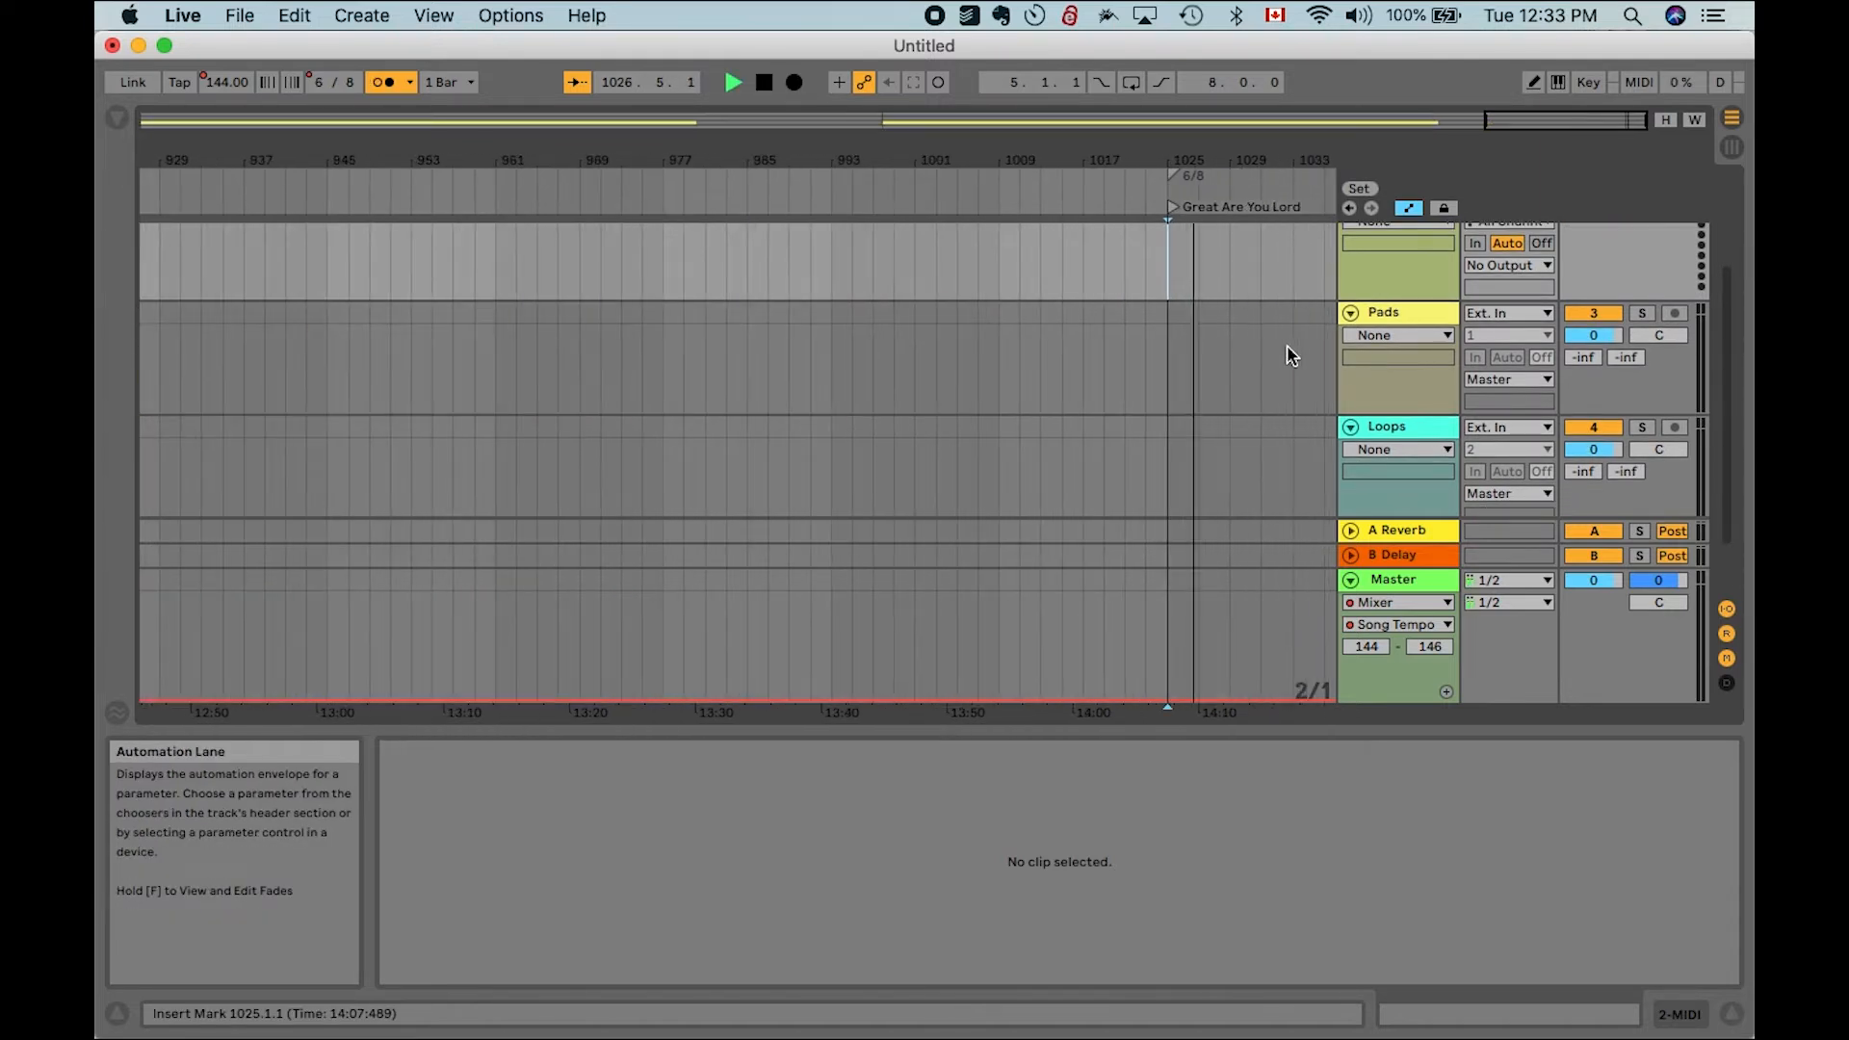
{"action": "key", "text": "space"}
Set the Song Tempo range minimum to 70 and drop the tempo automation to 70 BPM at bar 1025
{"action": "left_click", "coordinate": [1170, 701]}
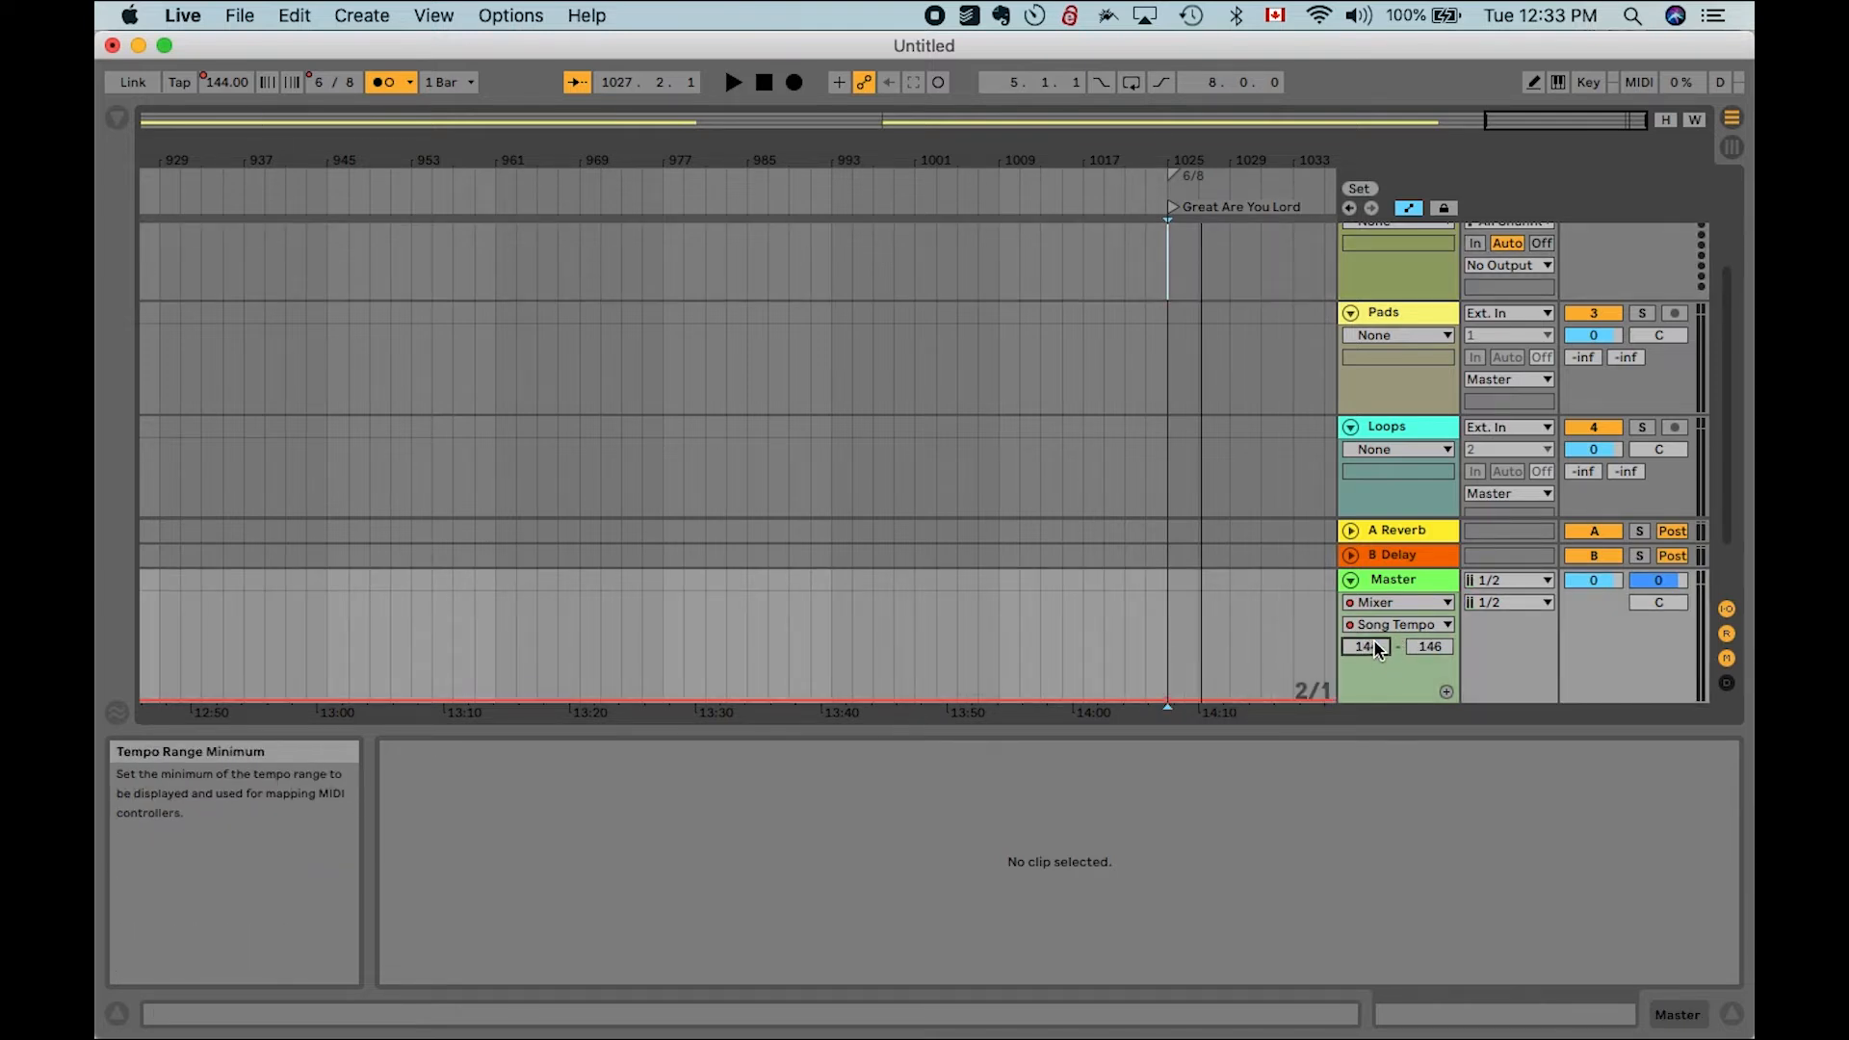
{"action": "left_click", "coordinate": [1369, 647]}
{"action": "type", "text": "70"}
{"action": "key", "text": "Return"}
{"action": "left_click_drag", "start_coordinate": [1196, 599], "coordinate": [1169, 706]}
Play from the Great Are You Lord locator to check its tempo change, and stop playback
{"action": "double_click", "coordinate": [1171, 206]}
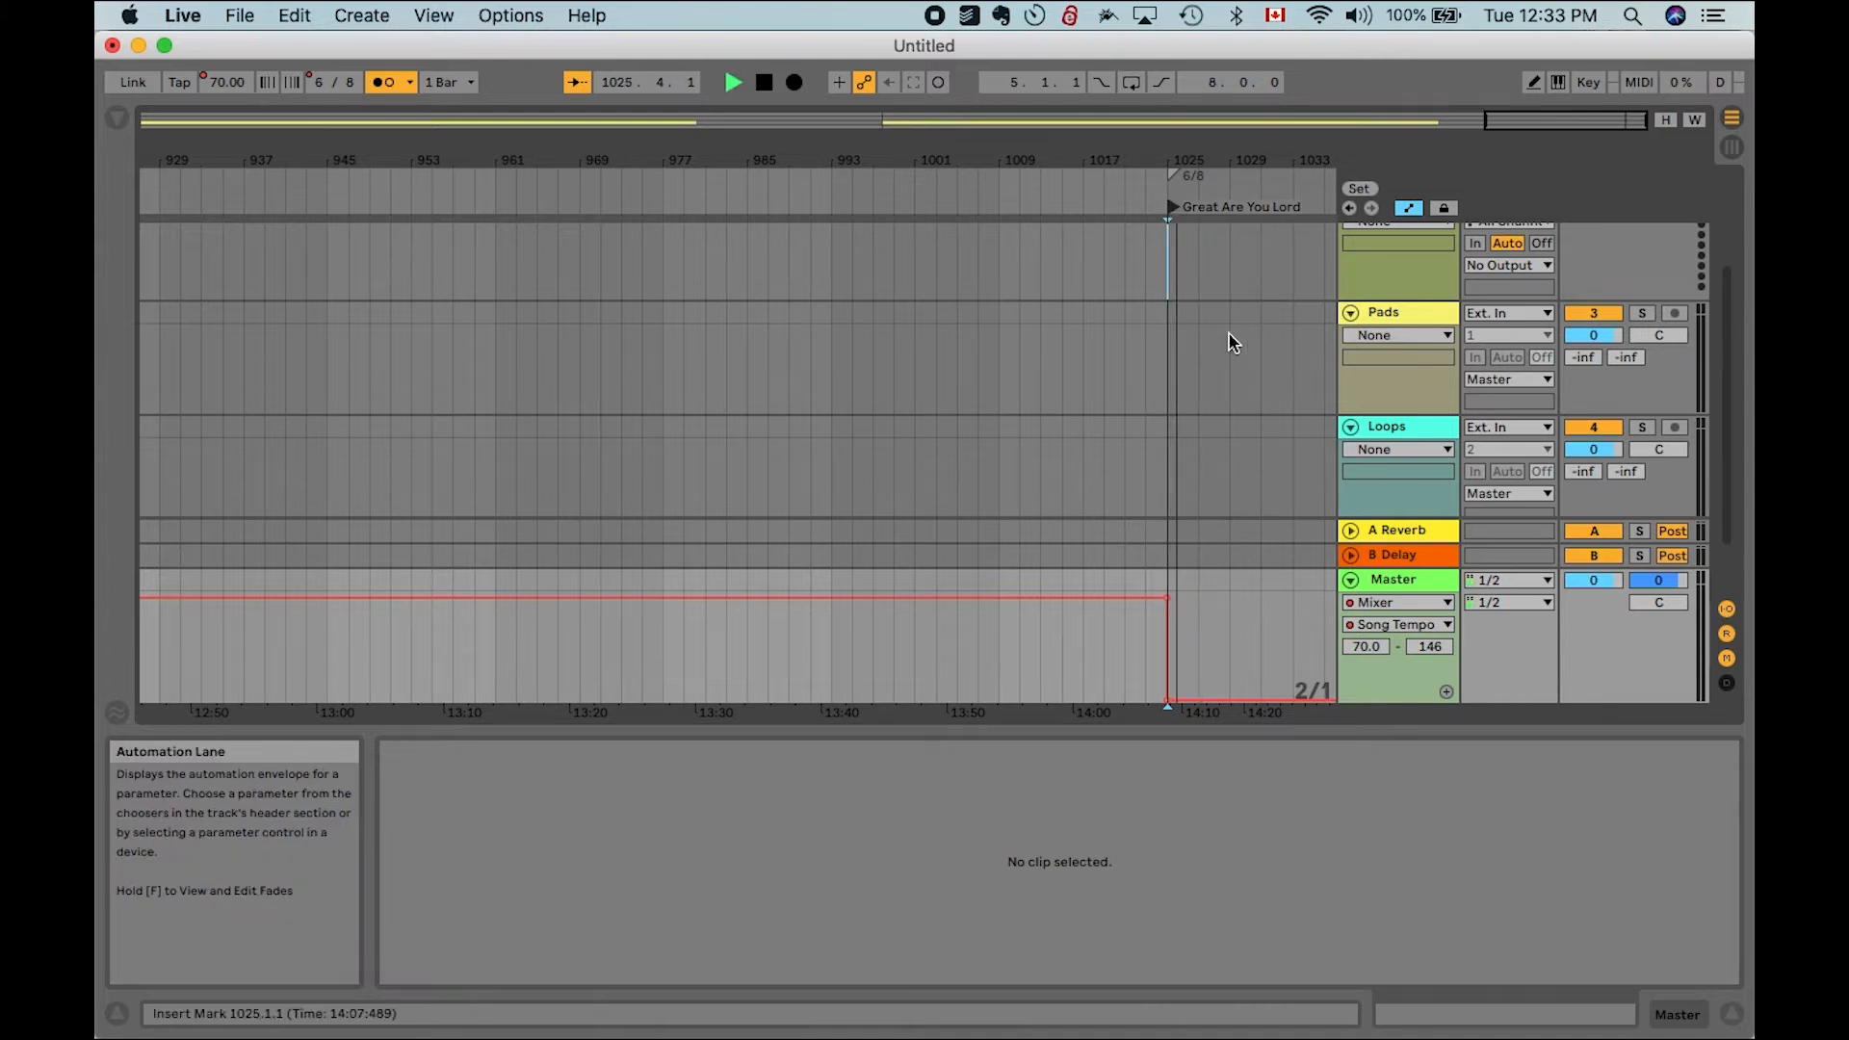
{"action": "scroll", "coordinate": [1234, 343], "scroll_direction": "up", "scroll_amount": 3}
{"action": "scroll", "coordinate": [981, 343], "scroll_direction": "down", "scroll_amount": 2}
{"action": "key", "text": "space"}
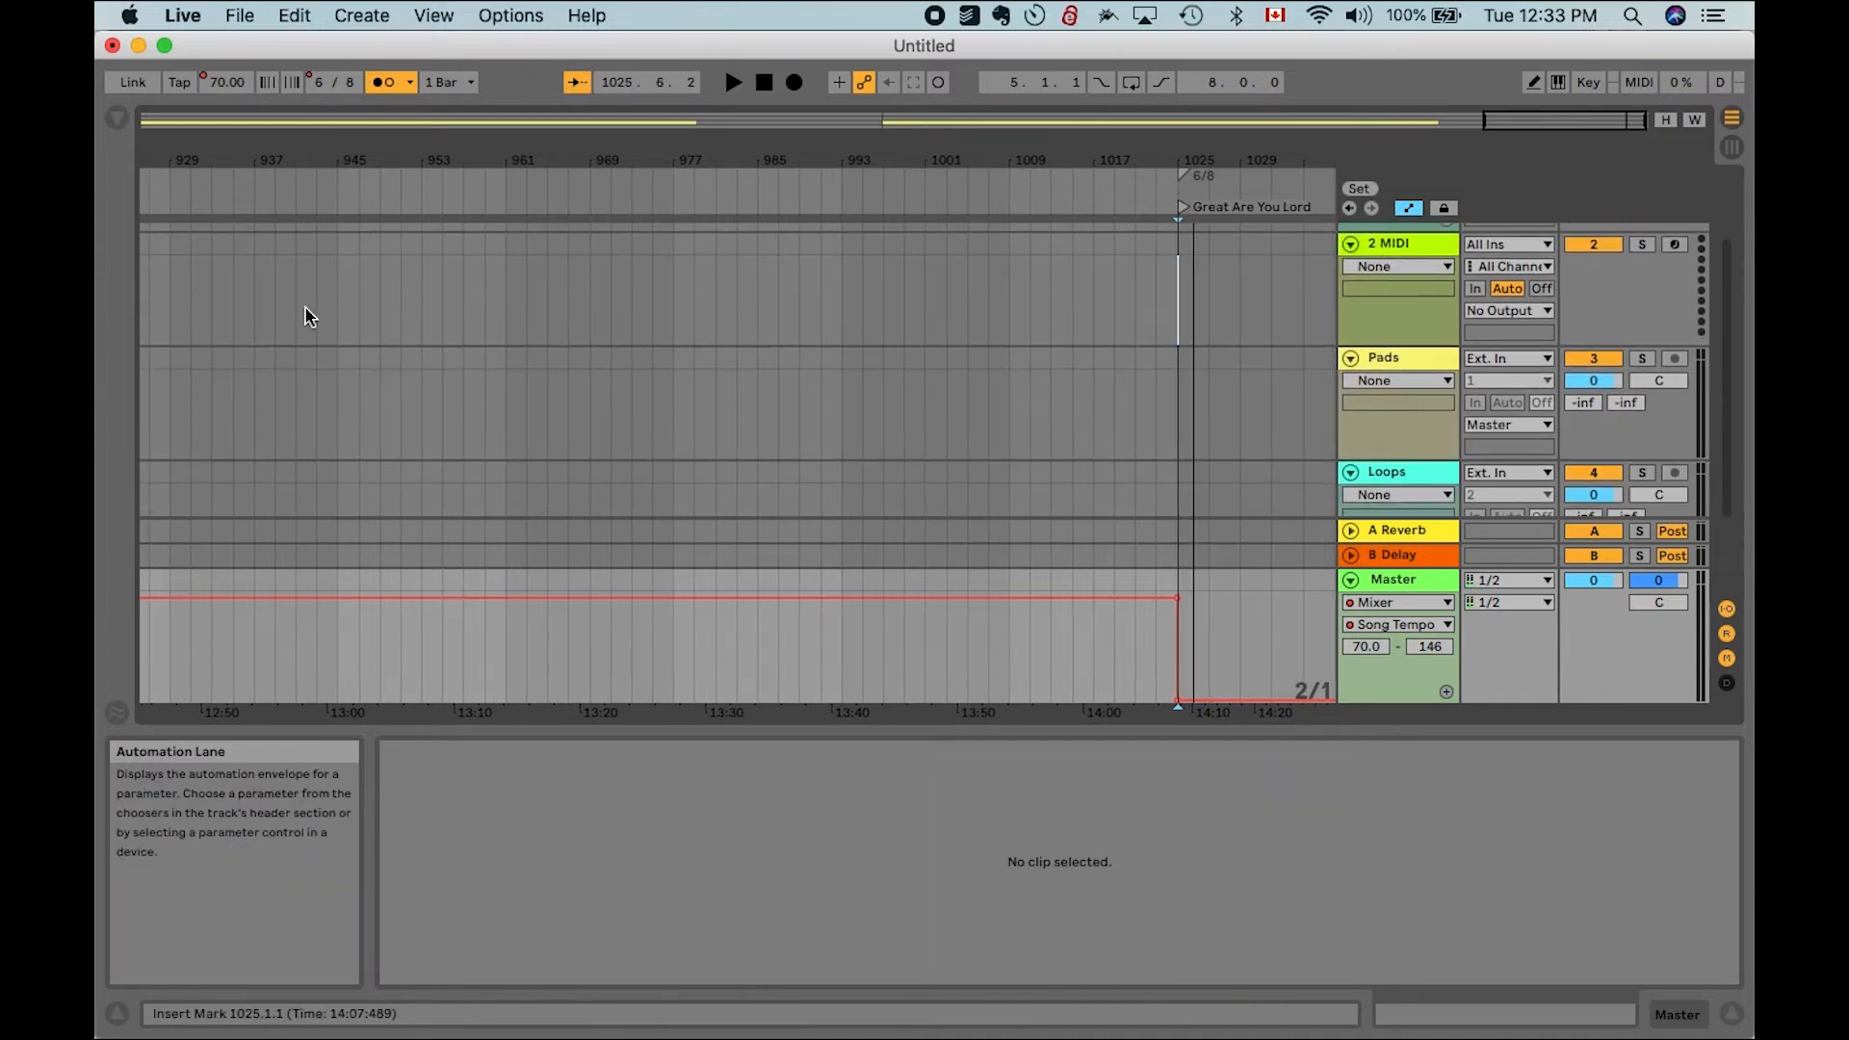
Show the browser, collapse the Bright folder and expand the Organic folder under Worship Pads
{"action": "left_click", "coordinate": [116, 117]}
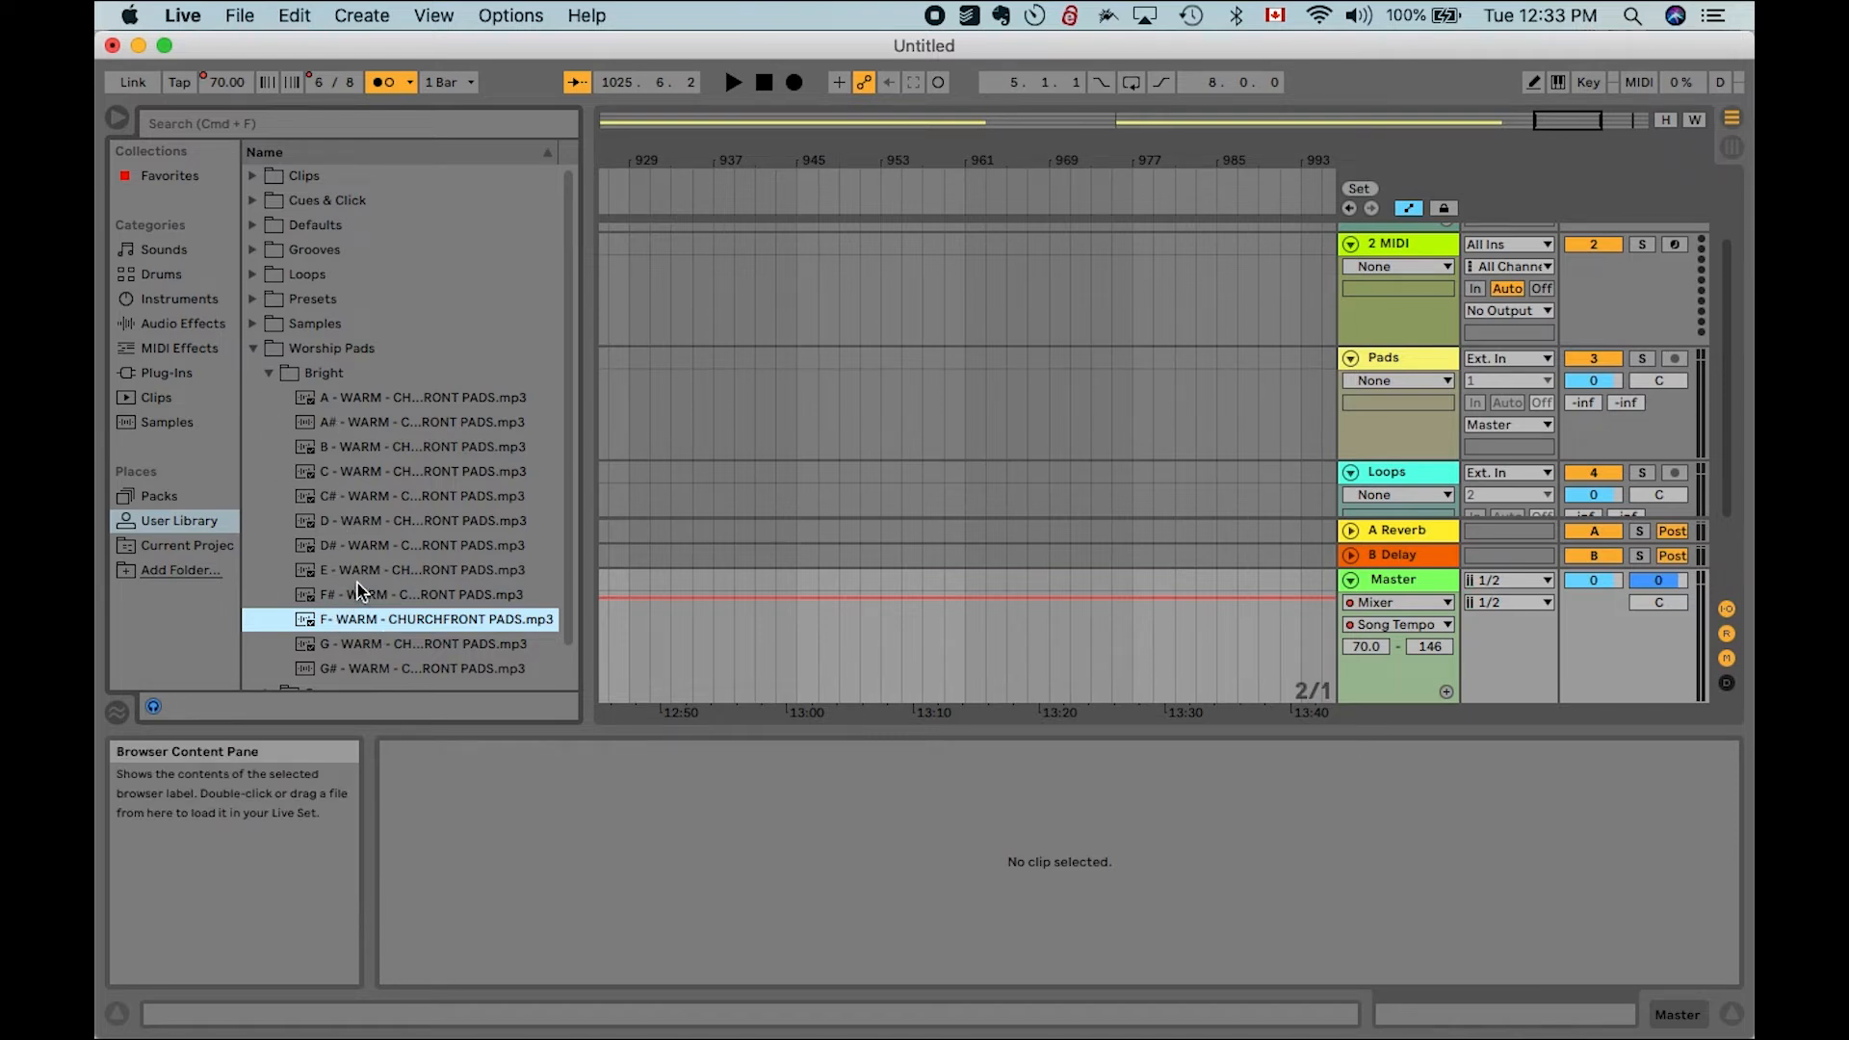
{"action": "scroll", "coordinate": [923, 469], "scroll_direction": "right", "scroll_amount": 5}
{"action": "scroll", "coordinate": [922, 469], "scroll_direction": "down", "scroll_amount": 2}
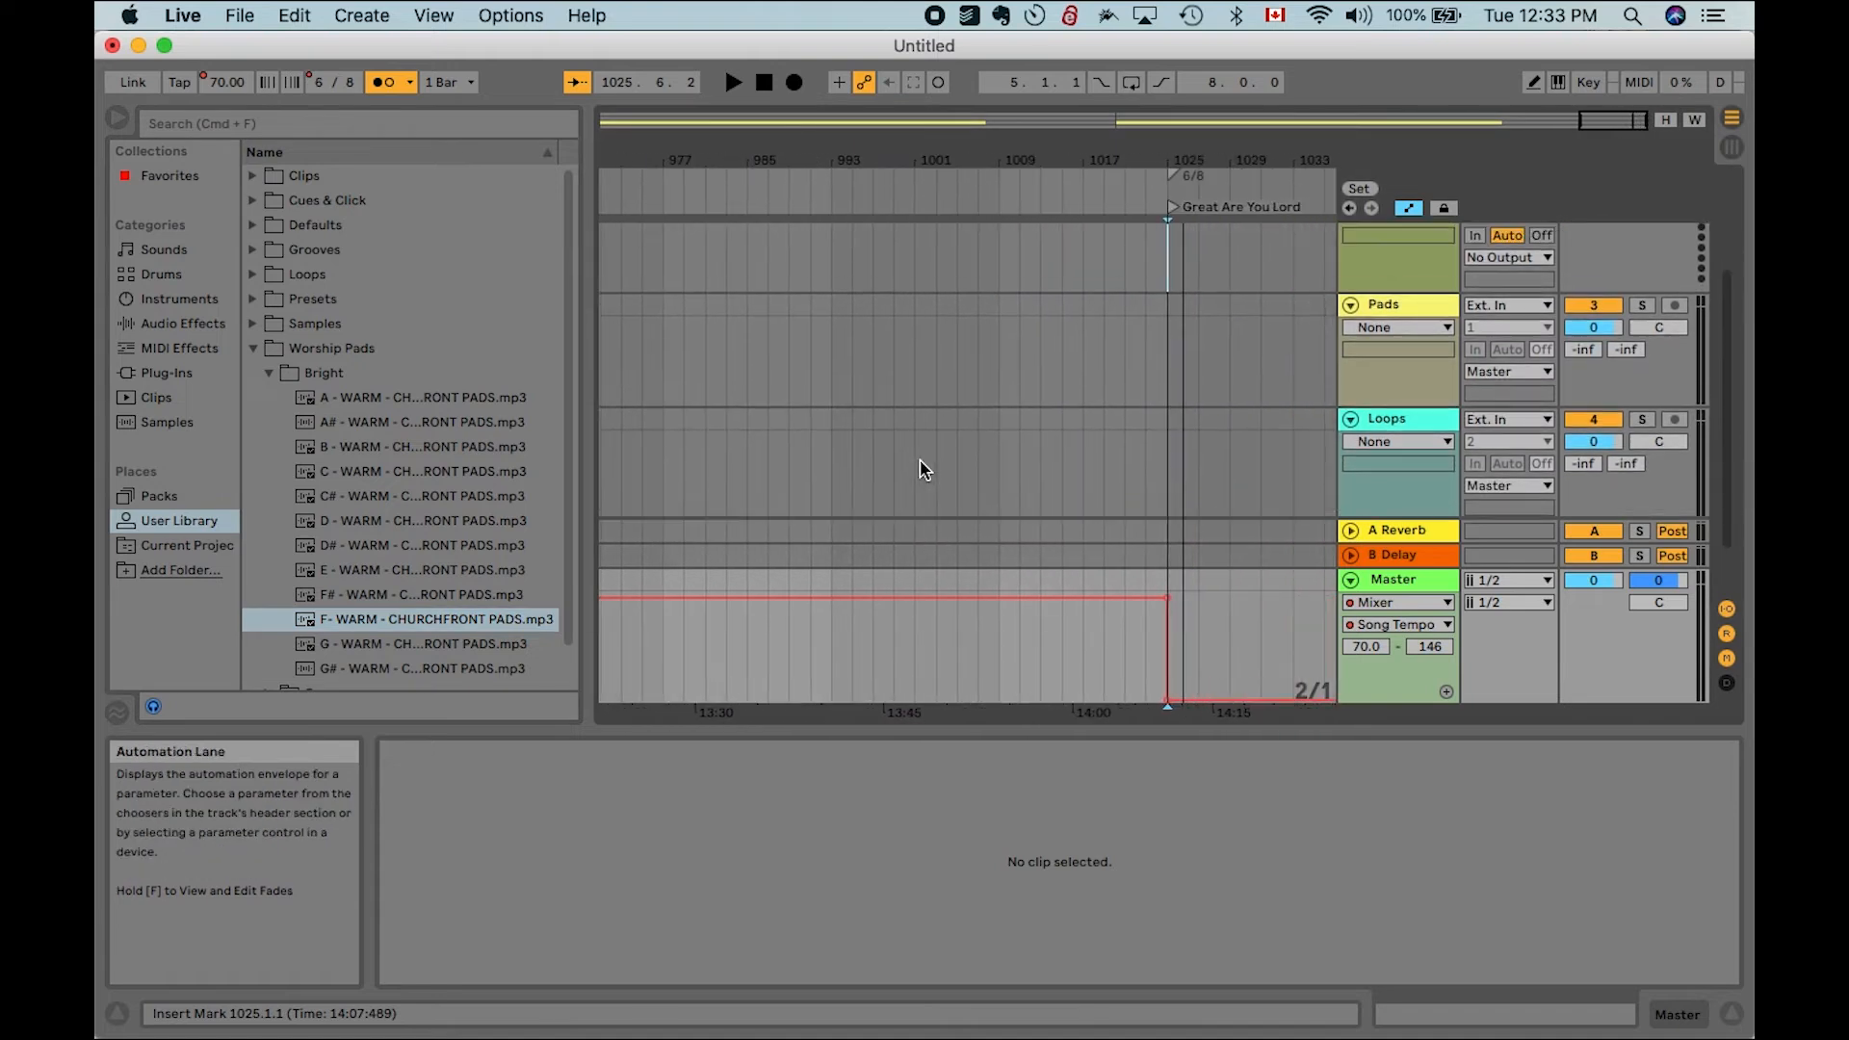
{"action": "left_click", "coordinate": [270, 373]}
{"action": "left_click", "coordinate": [269, 422]}
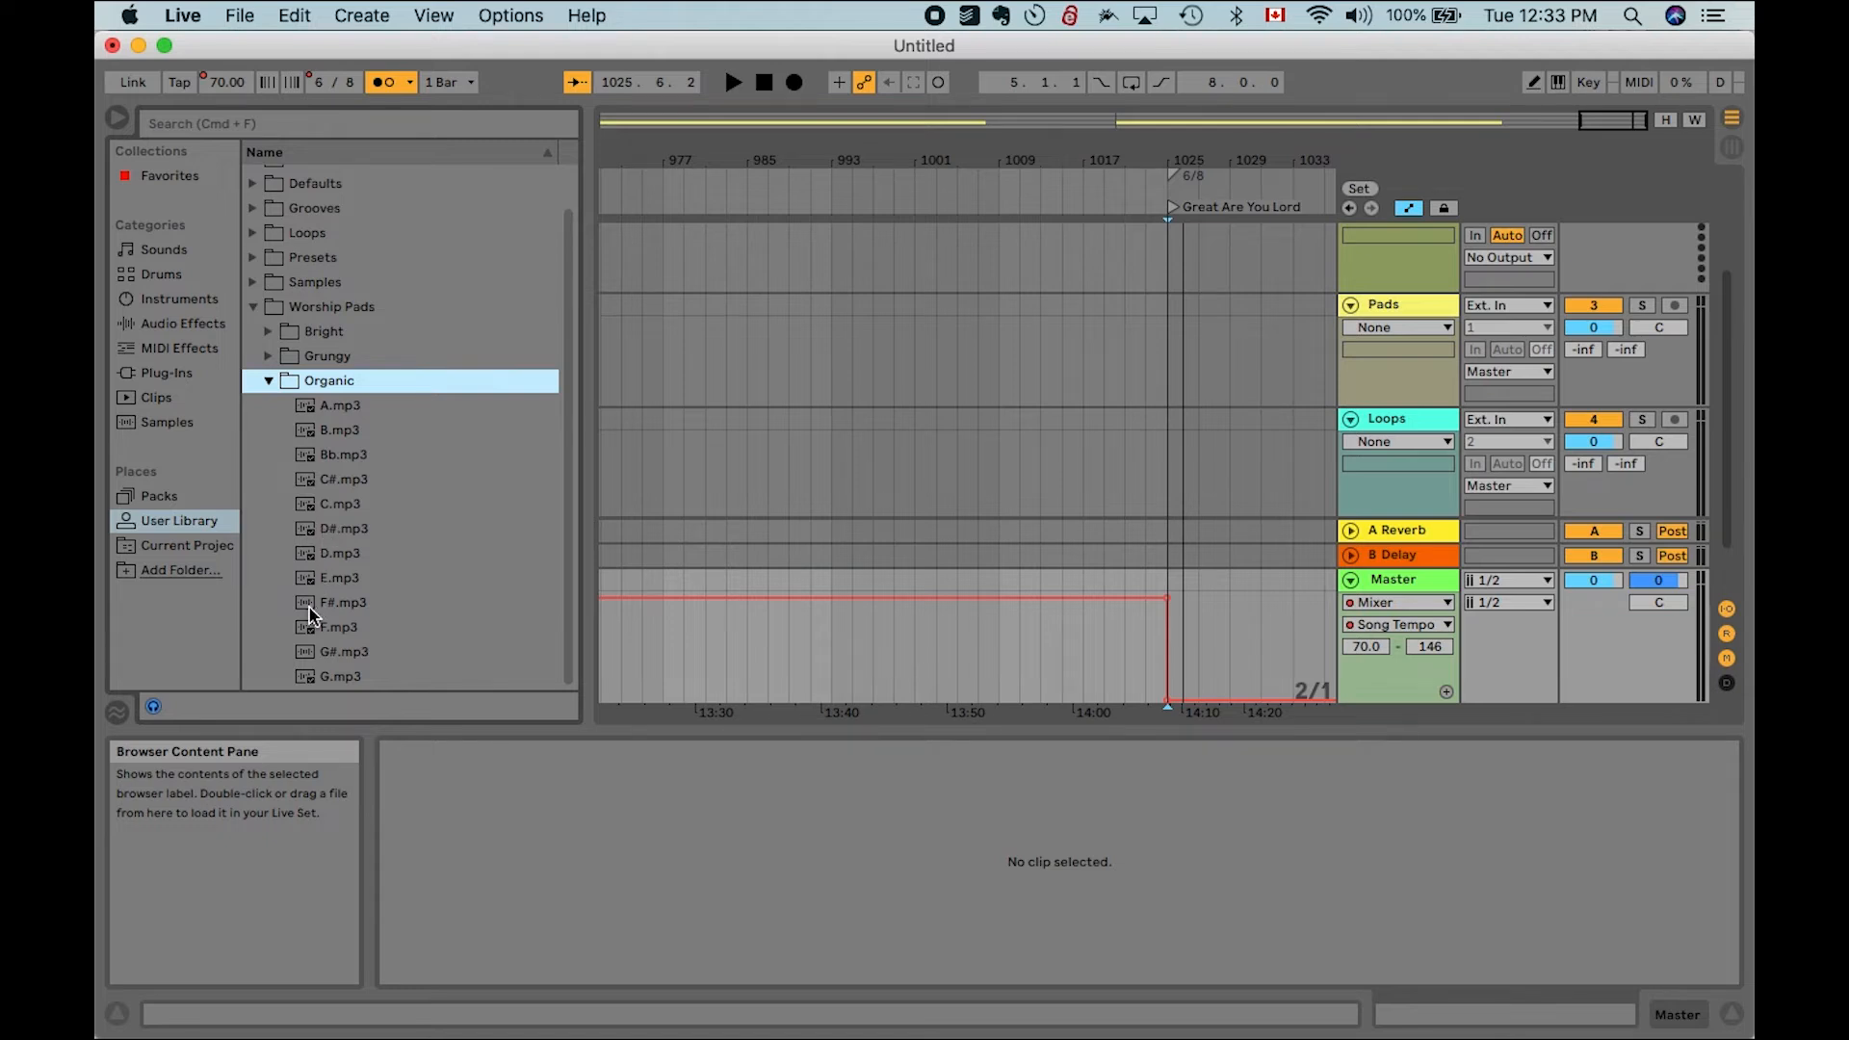
Place G.mp3 from the Organic folder at bar 1025 of the Pads track and lower its gain to -16.8 dB
{"action": "left_click_drag", "start_coordinate": [332, 674], "coordinate": [1168, 292]}
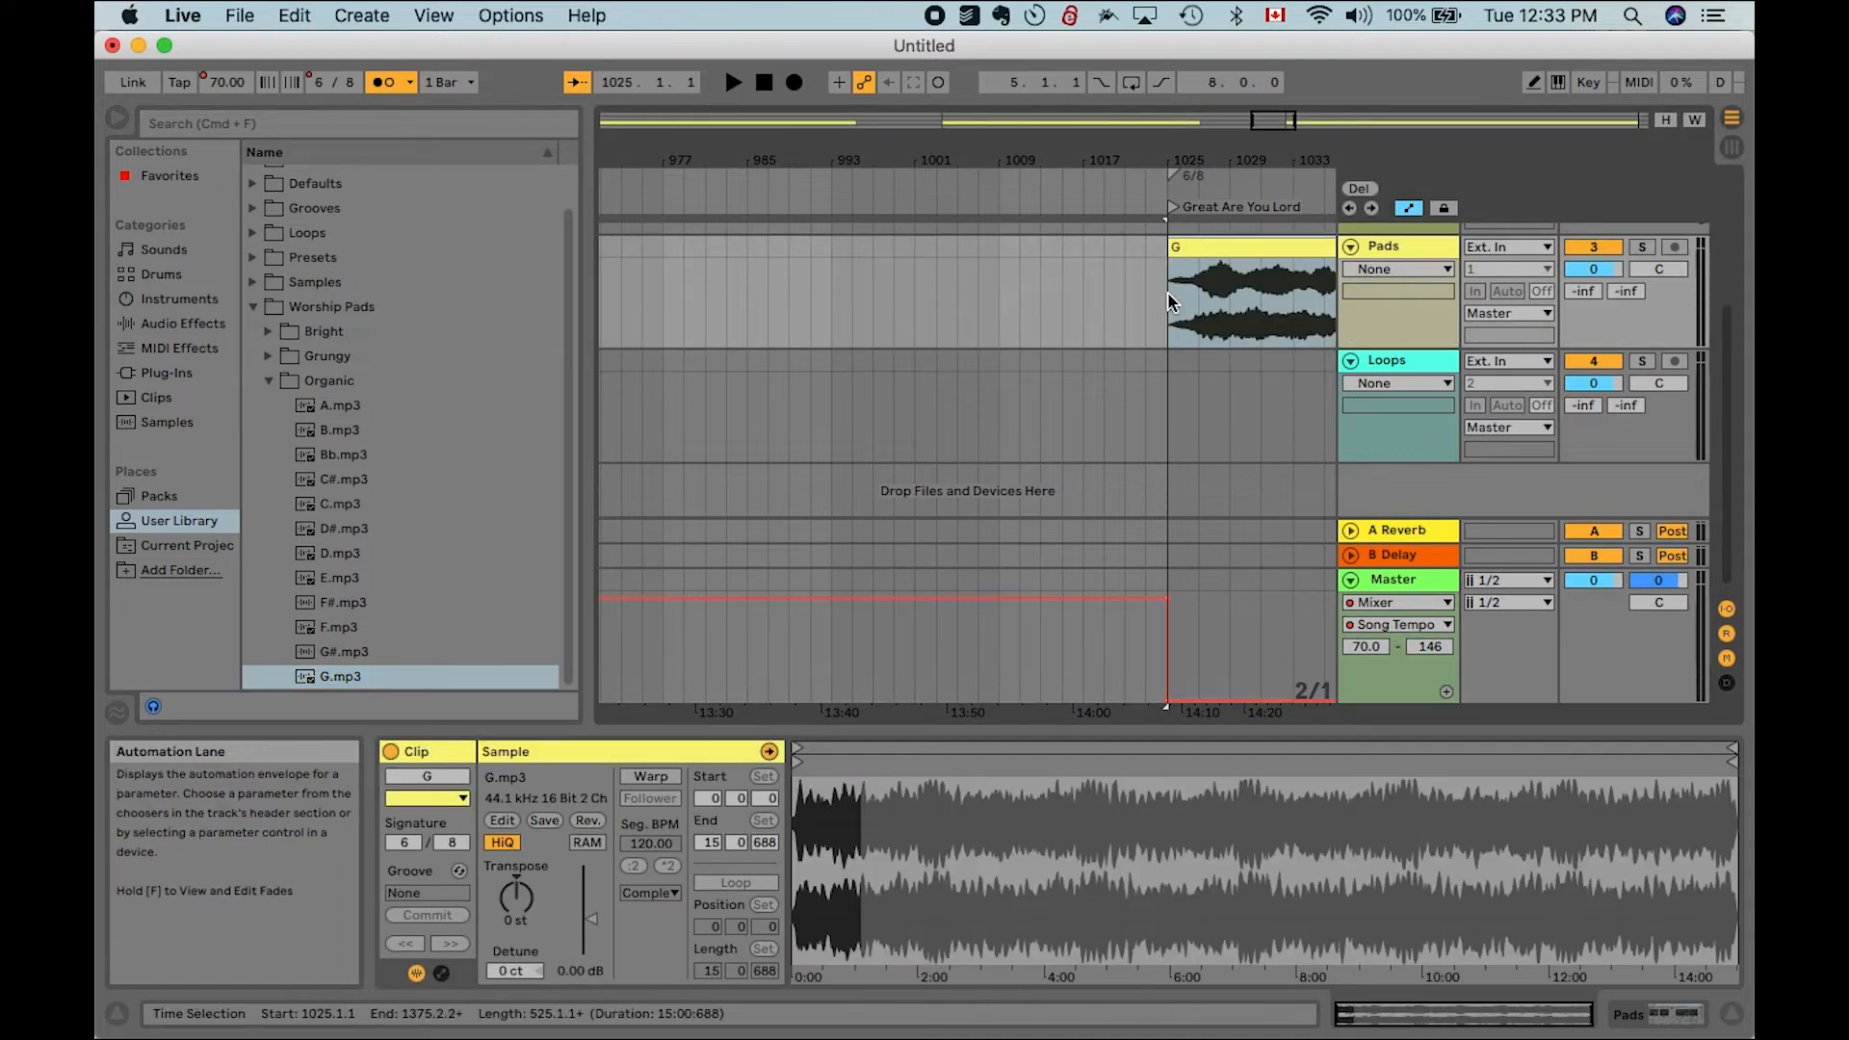
{"action": "left_click_drag", "start_coordinate": [594, 927], "coordinate": [591, 937]}
{"action": "scroll", "coordinate": [1141, 347], "scroll_direction": "right", "scroll_amount": 5}
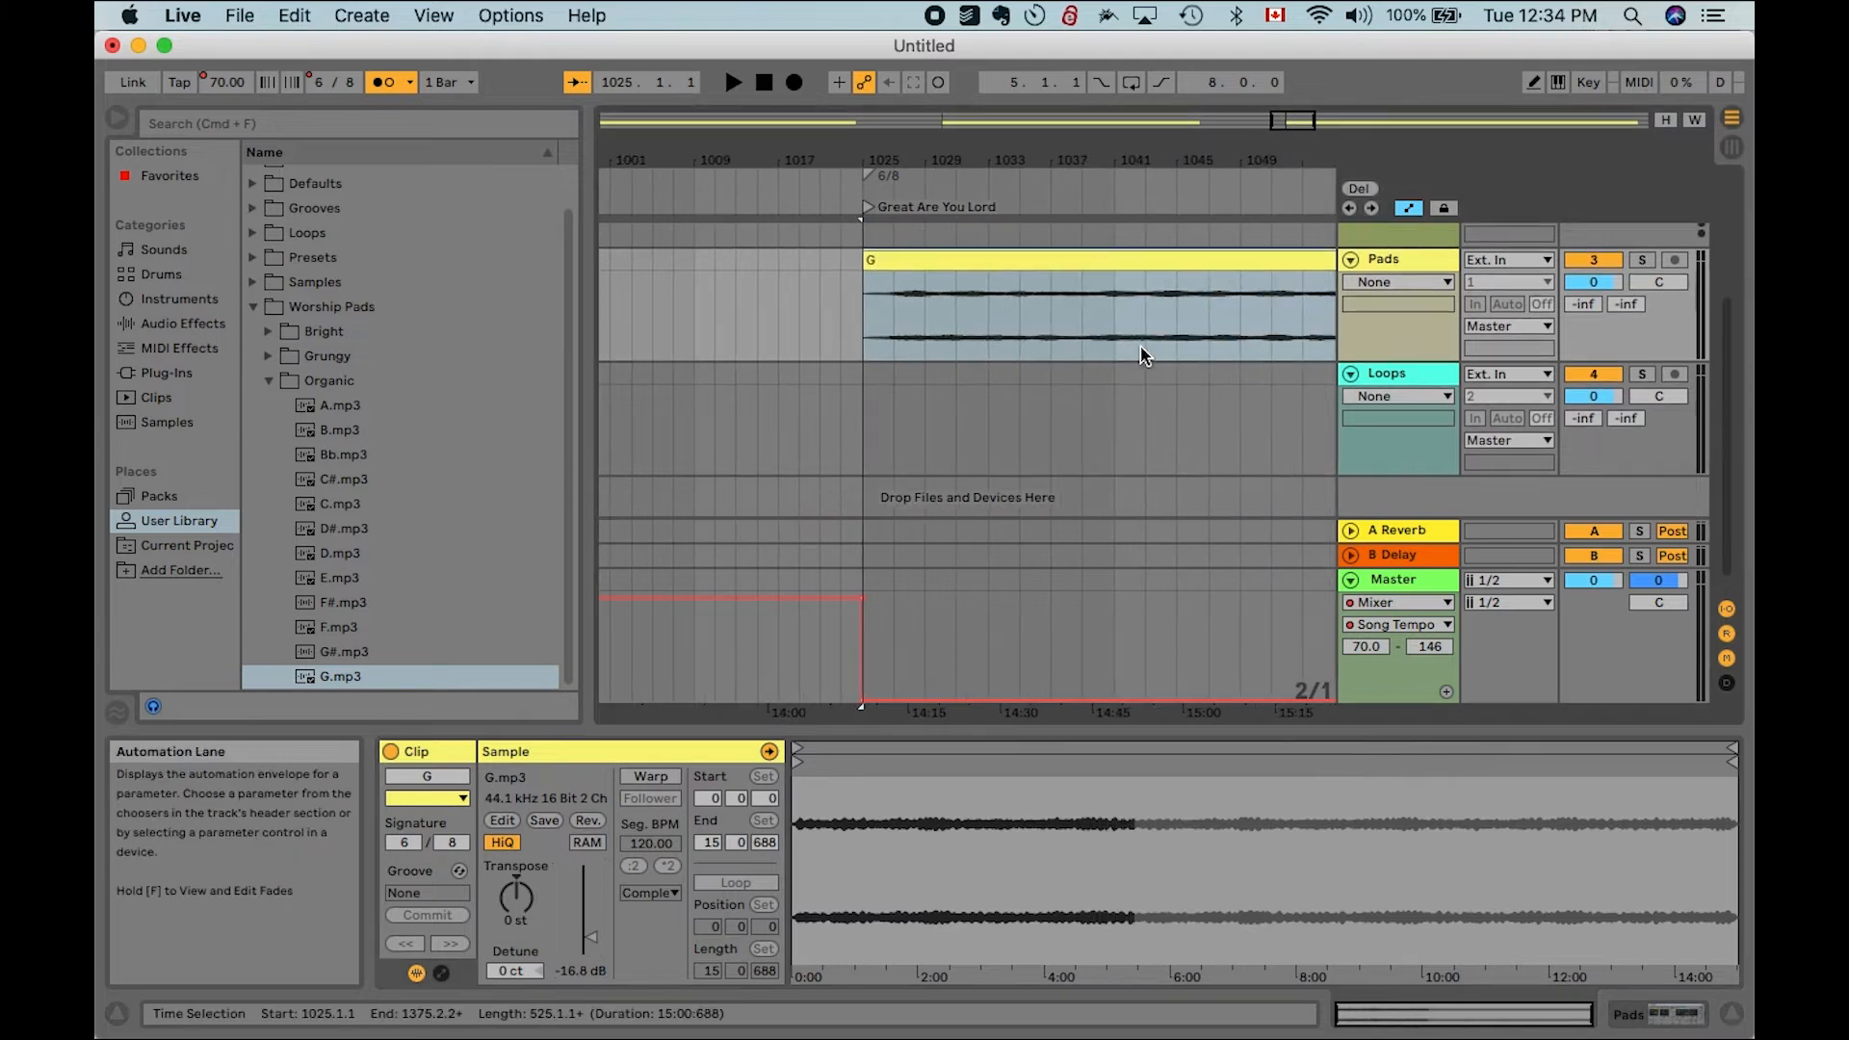
Trim the end of the G clip on the Pads track back to bar 1169
{"action": "scroll", "coordinate": [1140, 349], "scroll_direction": "right", "scroll_amount": 3}
{"action": "scroll", "coordinate": [1111, 368], "scroll_direction": "down", "scroll_amount": 10}
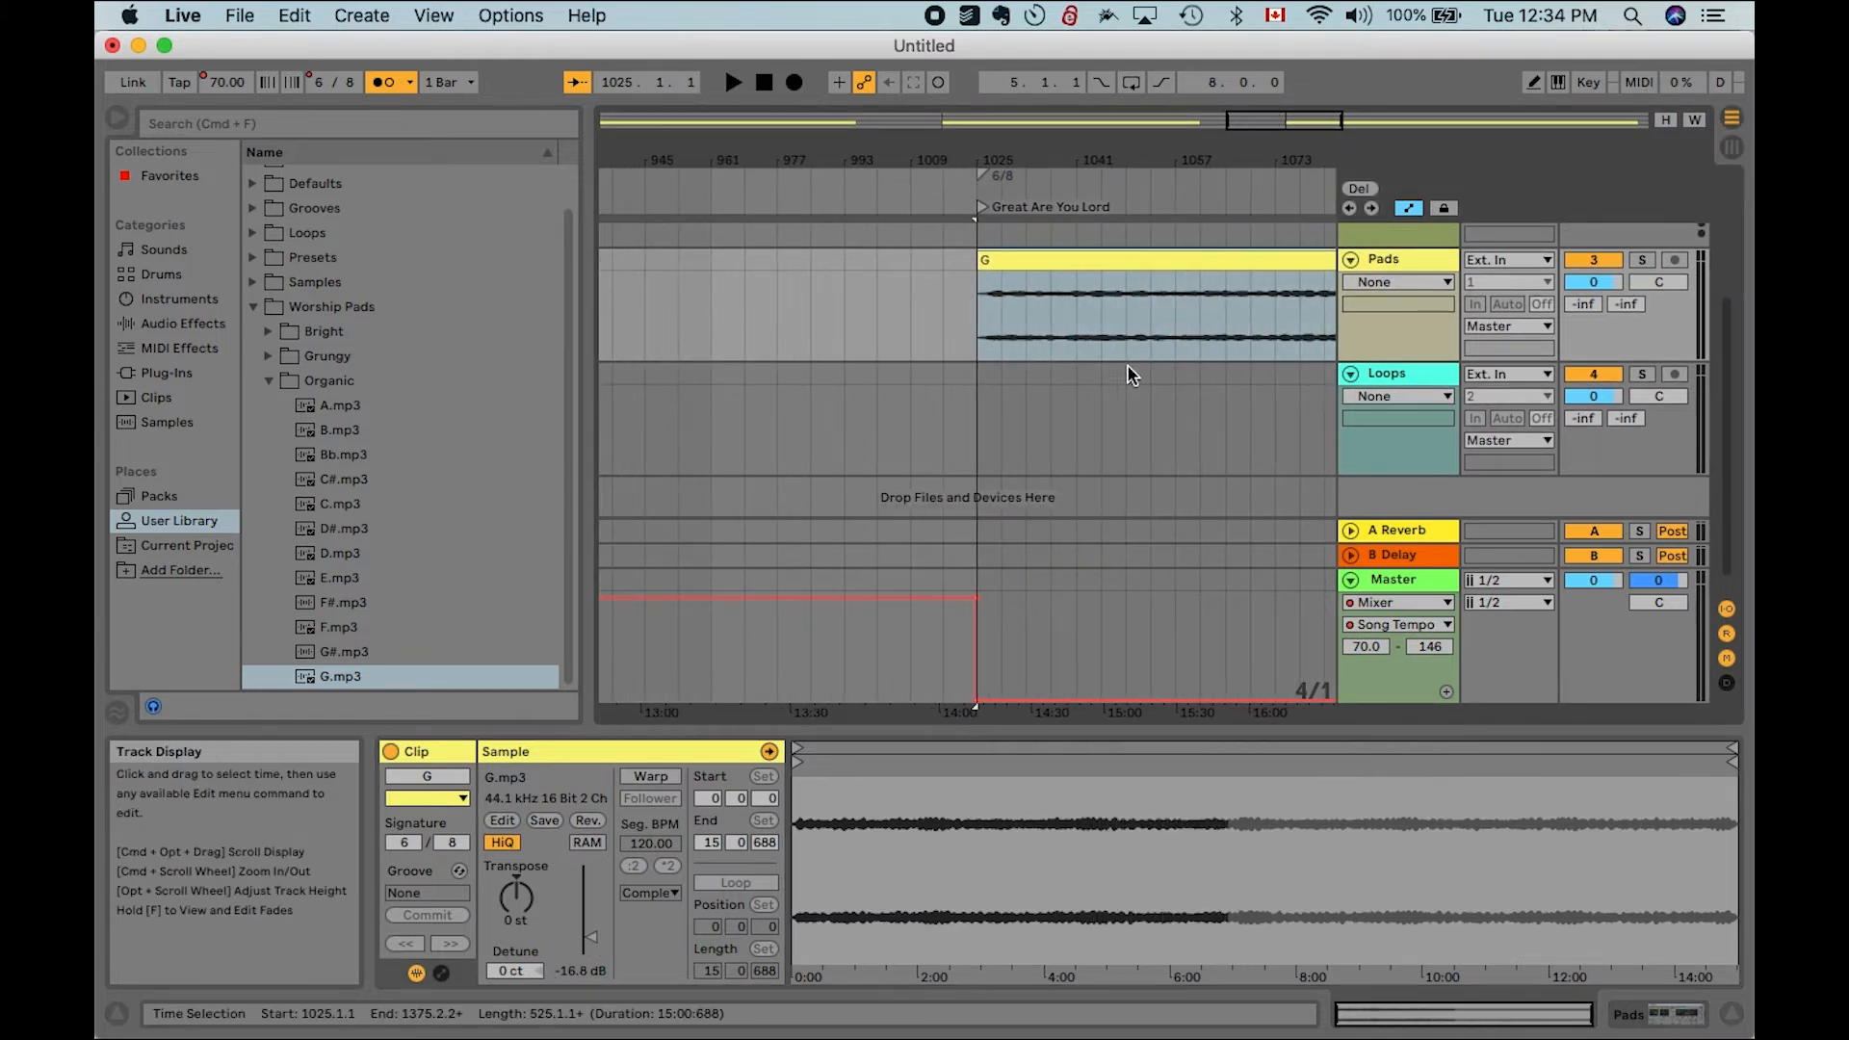
{"action": "scroll", "coordinate": [1221, 308], "scroll_direction": "right", "scroll_amount": 3}
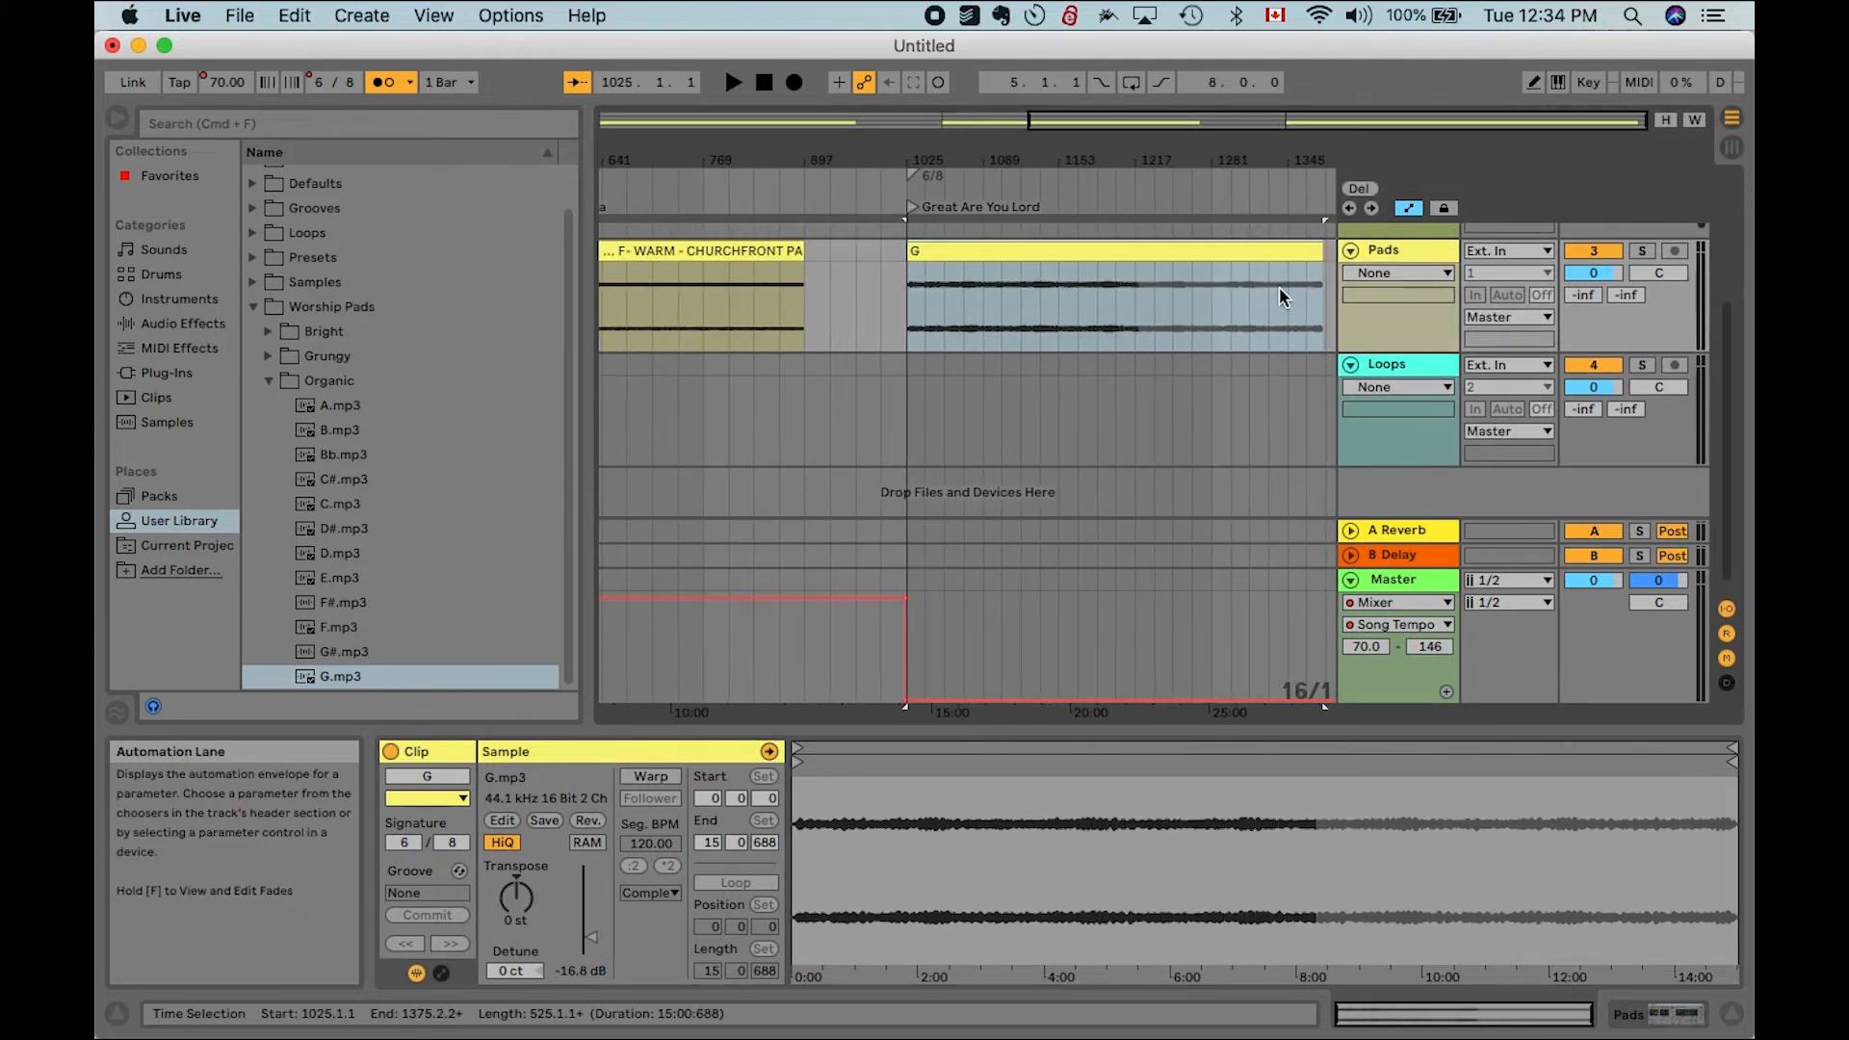
{"action": "left_click_drag", "start_coordinate": [1323, 284], "coordinate": [1058, 281]}
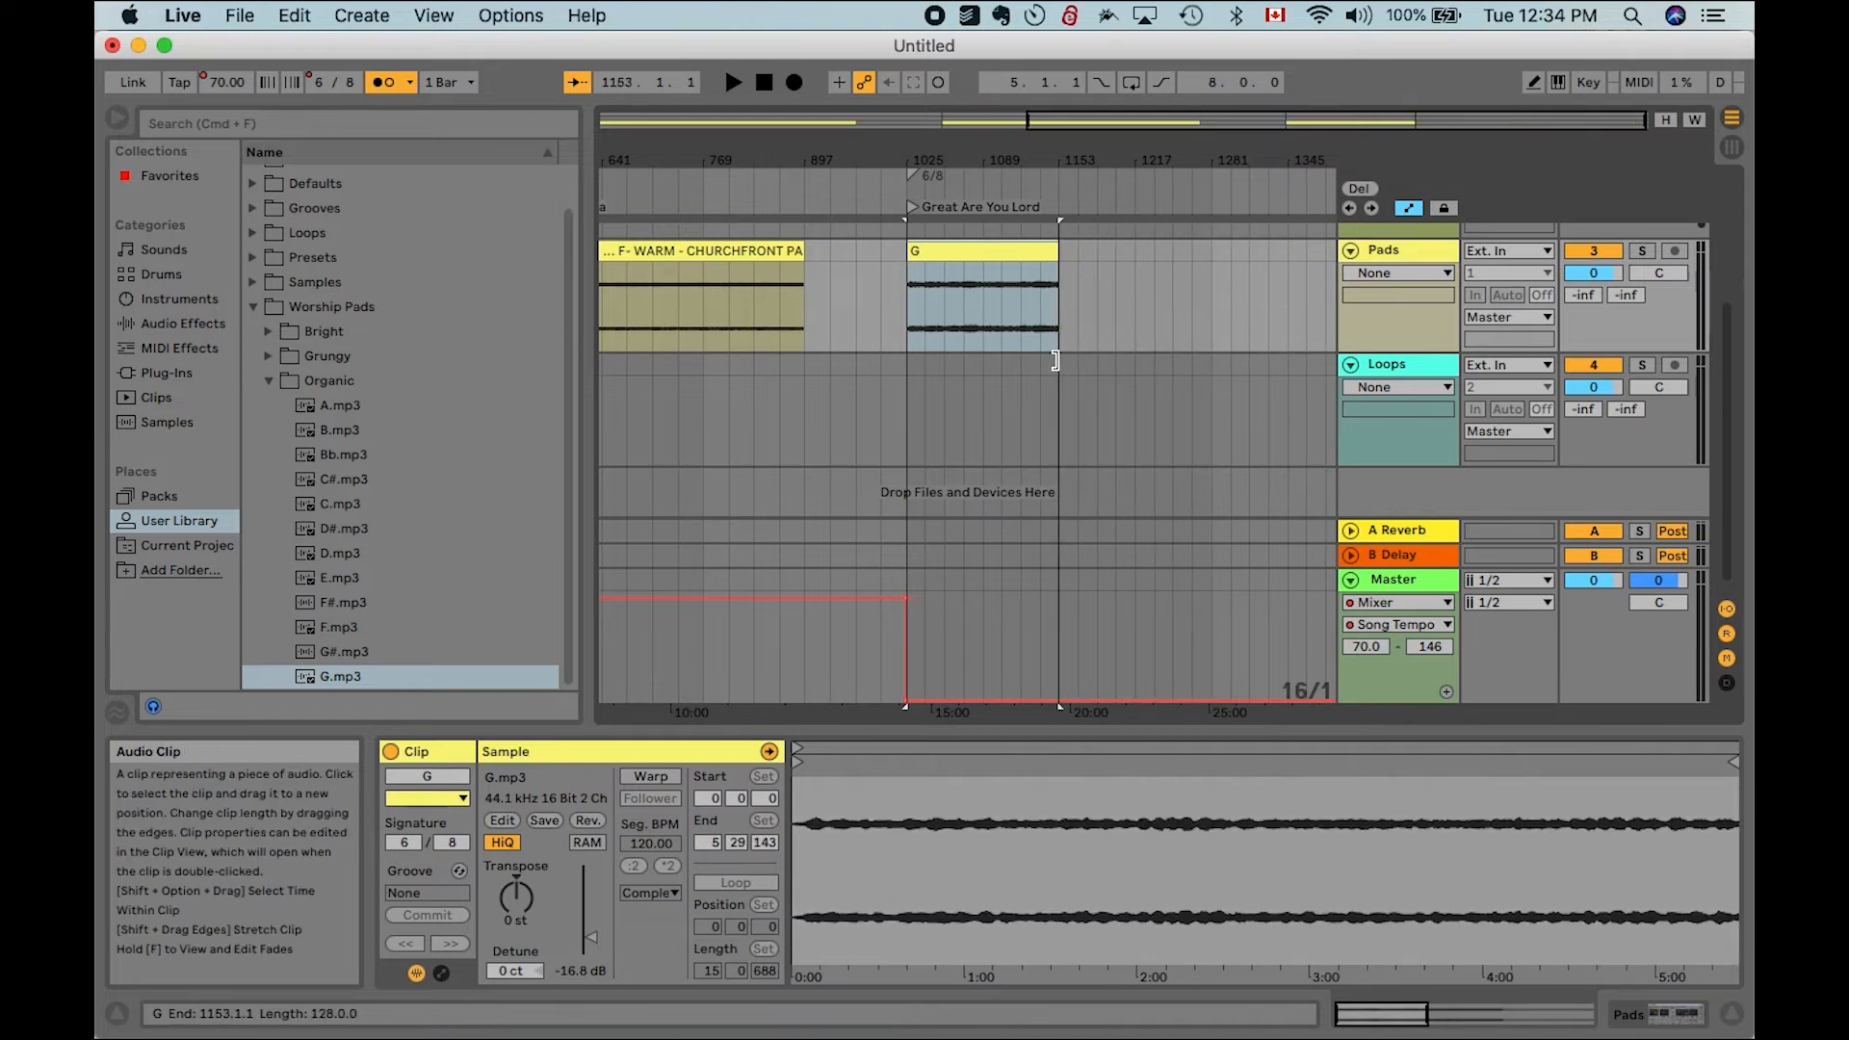
{"action": "left_click", "coordinate": [899, 316]}
{"action": "mouse_move", "coordinate": [899, 315]}
{"action": "left_mouse_down"}
{"action": "mouse_move", "coordinate": [1098, 342]}
{"action": "mouse_move", "coordinate": [1083, 346]}
{"action": "left_mouse_up"}
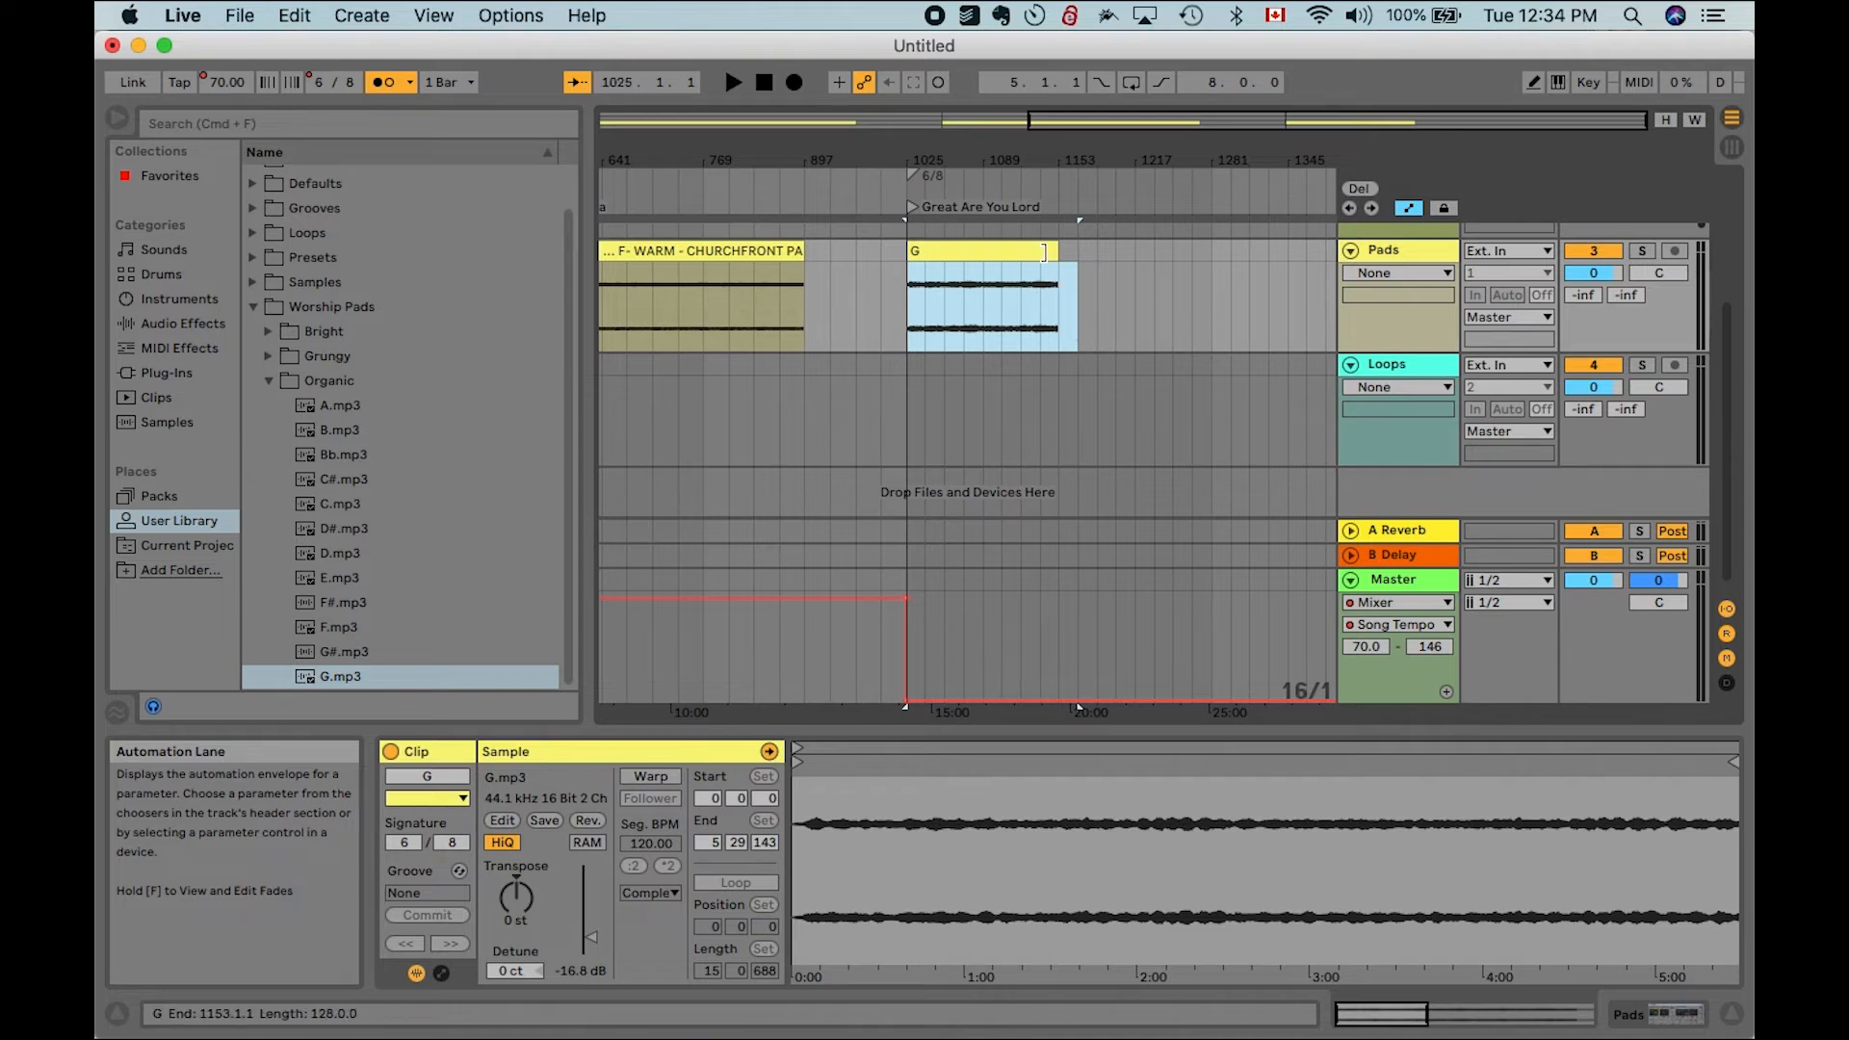
{"action": "left_click_drag", "start_coordinate": [1059, 252], "coordinate": [1078, 252]}
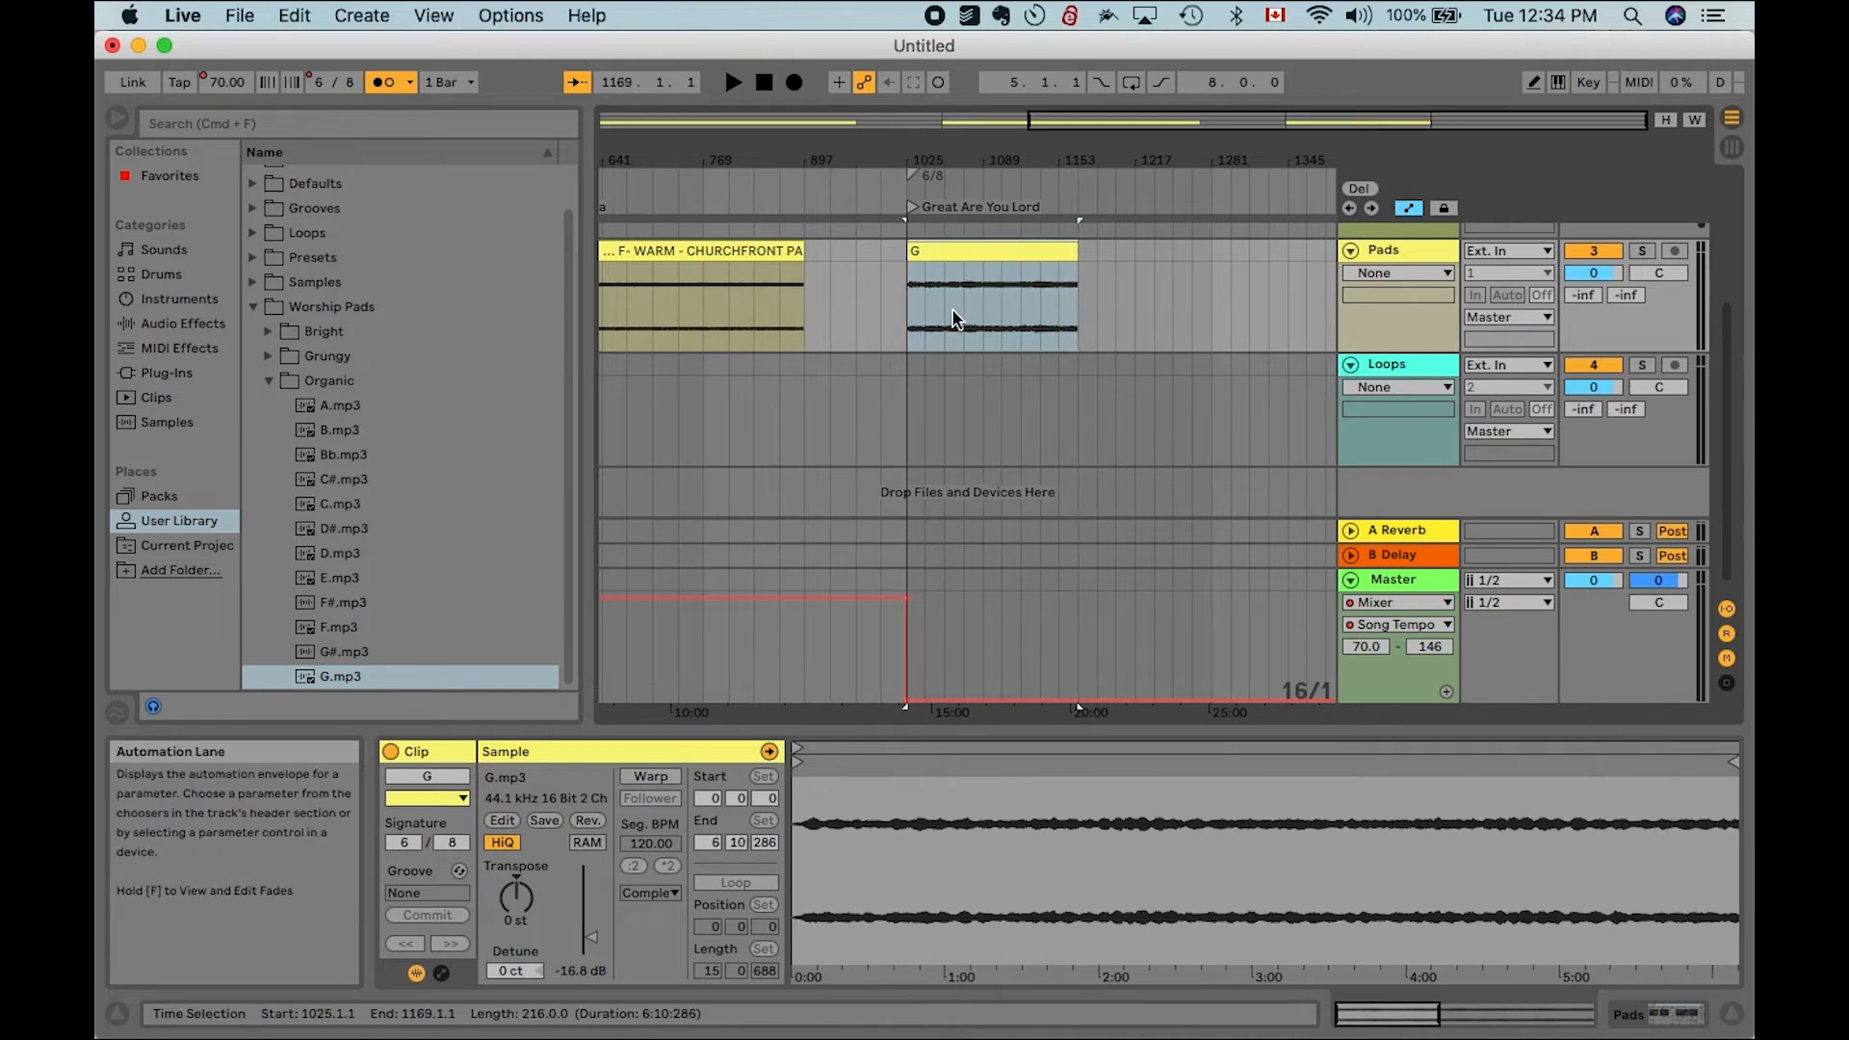
Play the G pad from bar 1025, turn off the metronome while listening, and stop playback
{"action": "left_click", "coordinate": [910, 316]}
{"action": "key", "text": "space"}
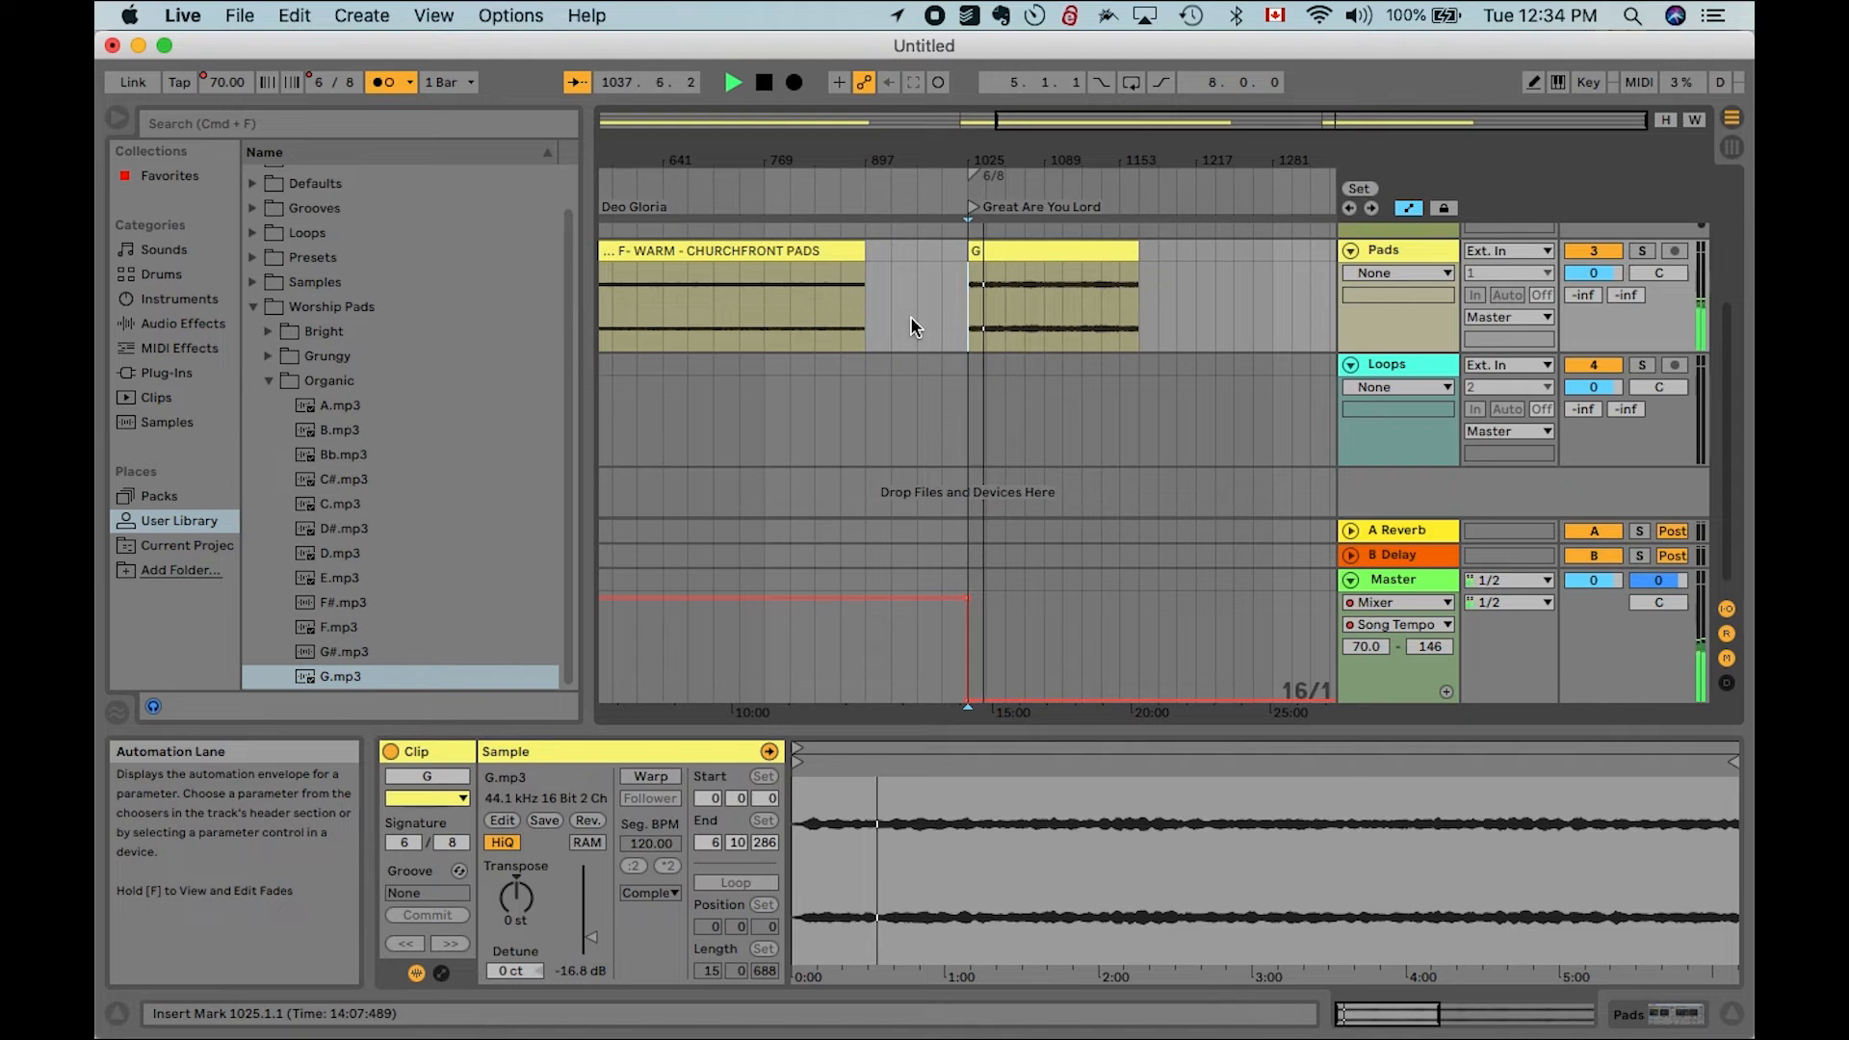
{"action": "key", "text": "o"}
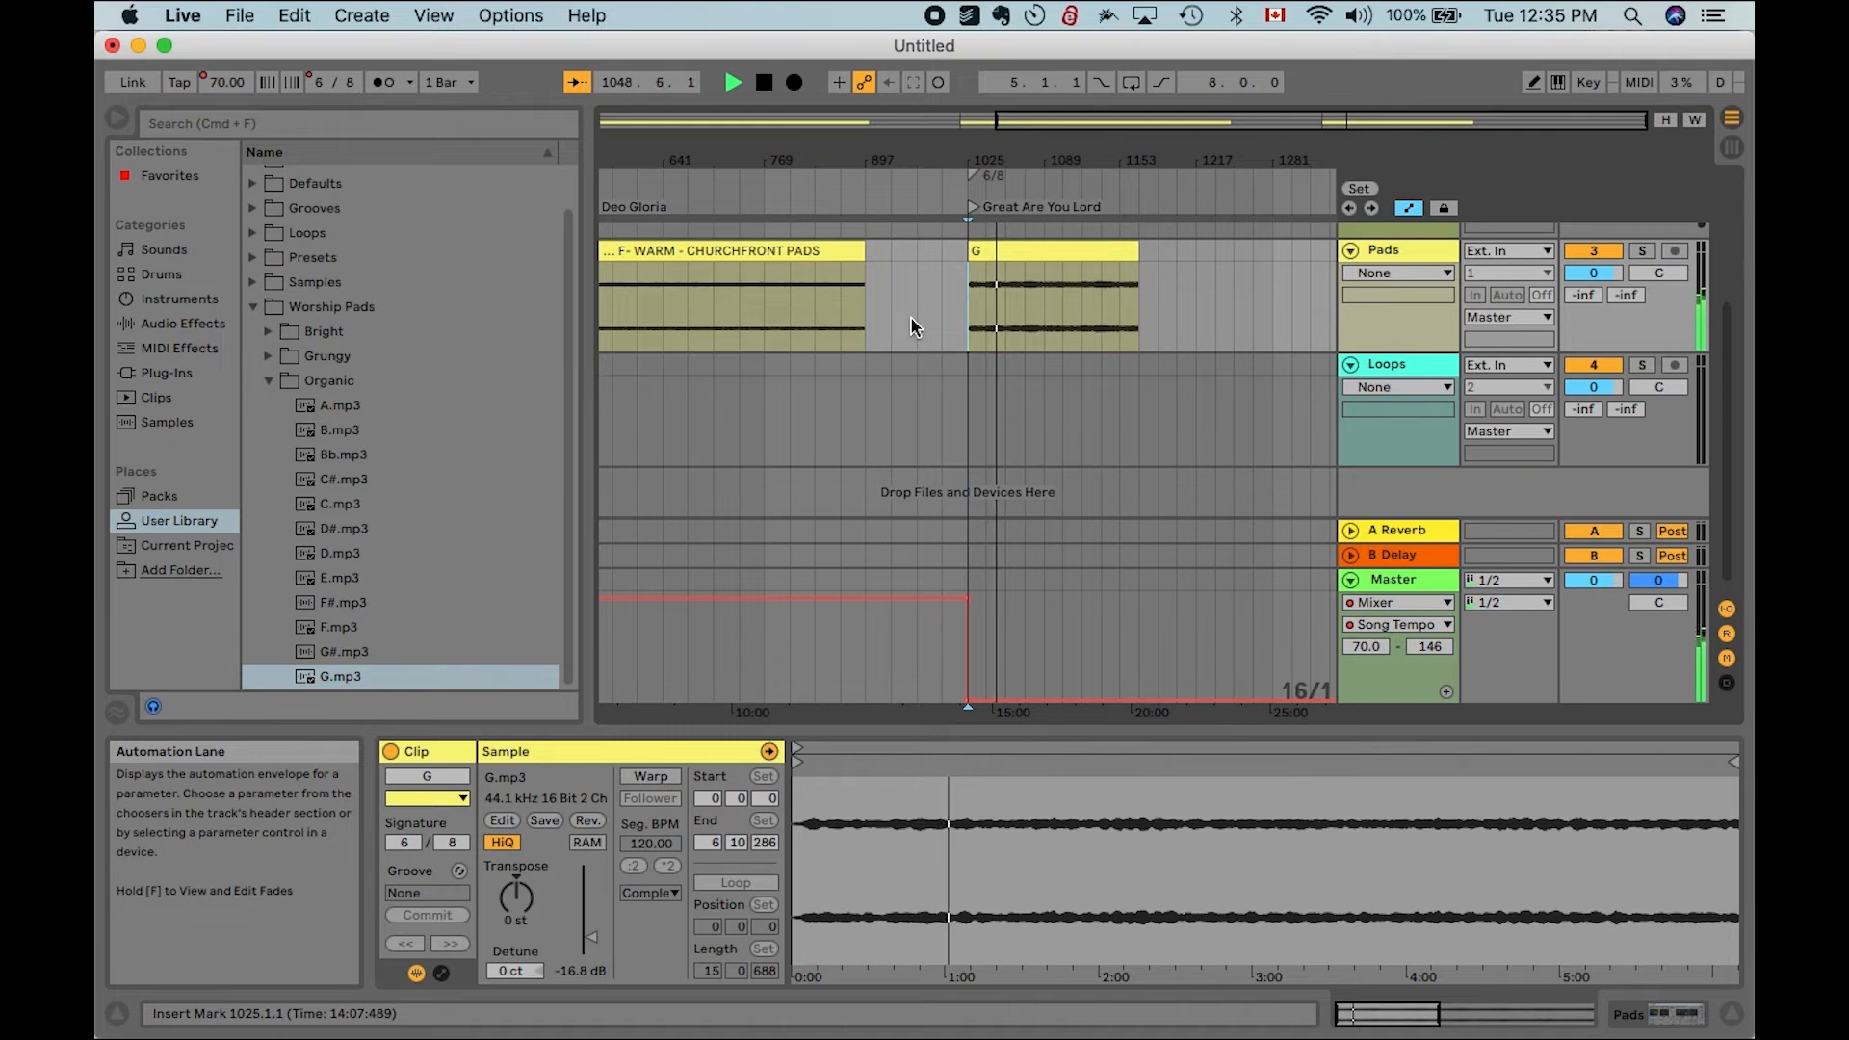
{"action": "key", "text": "space"}
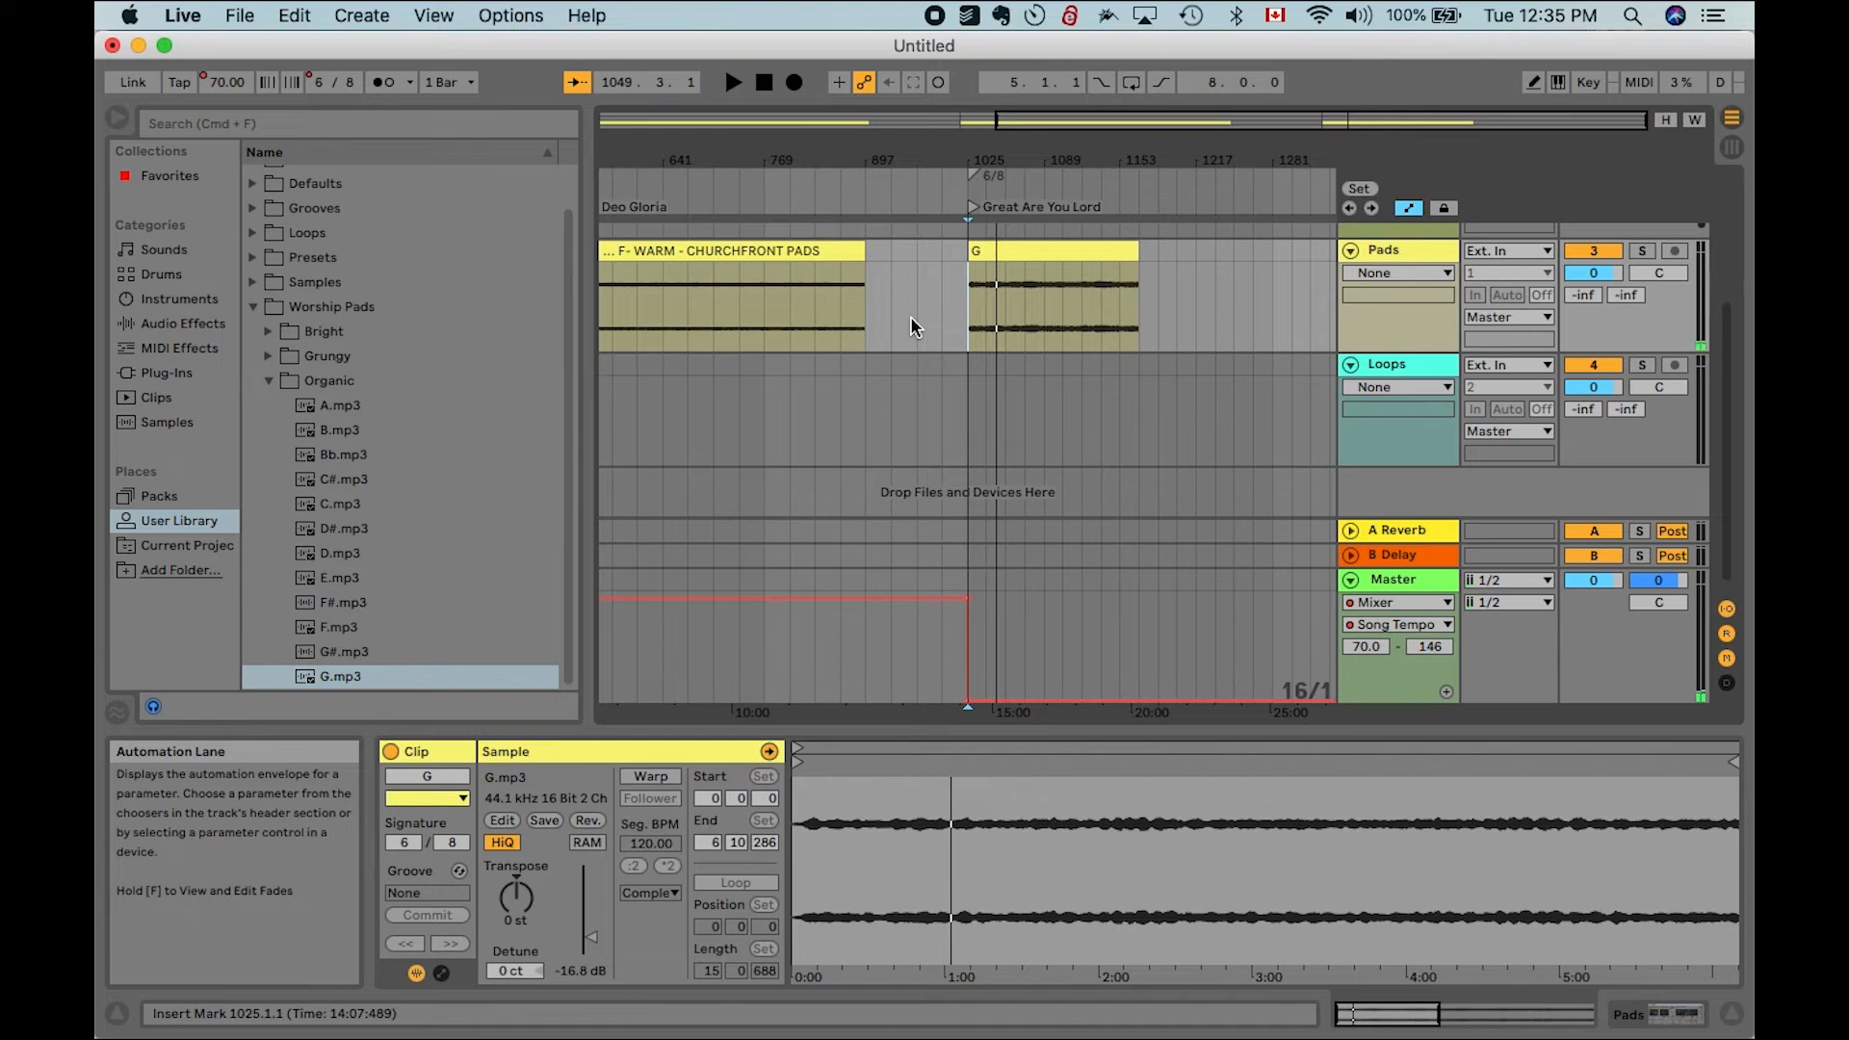
Collapse the Worship Pads folder in the browser
{"action": "scroll", "coordinate": [910, 316], "scroll_direction": "down", "scroll_amount": 5}
{"action": "scroll", "coordinate": [932, 279], "scroll_direction": "up", "scroll_amount": 2}
{"action": "scroll", "coordinate": [933, 279], "scroll_direction": "down", "scroll_amount": 2}
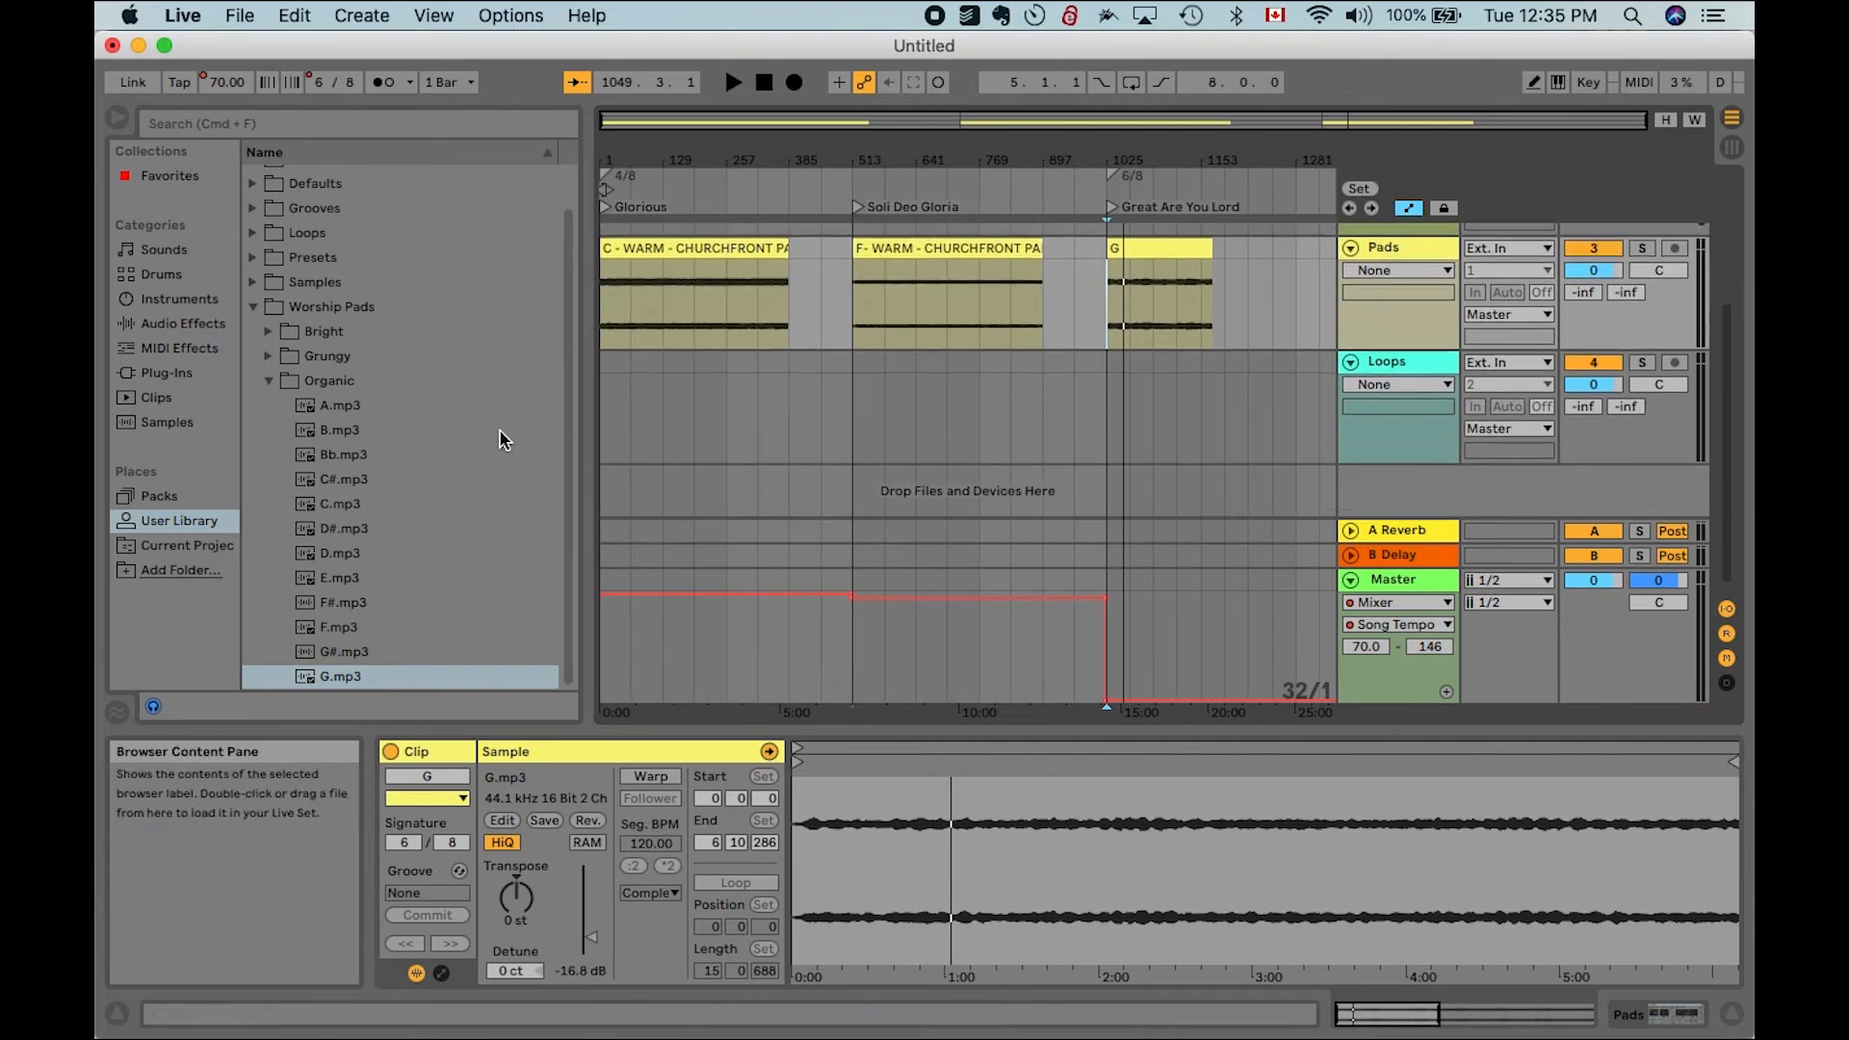
{"action": "left_click", "coordinate": [252, 306]}
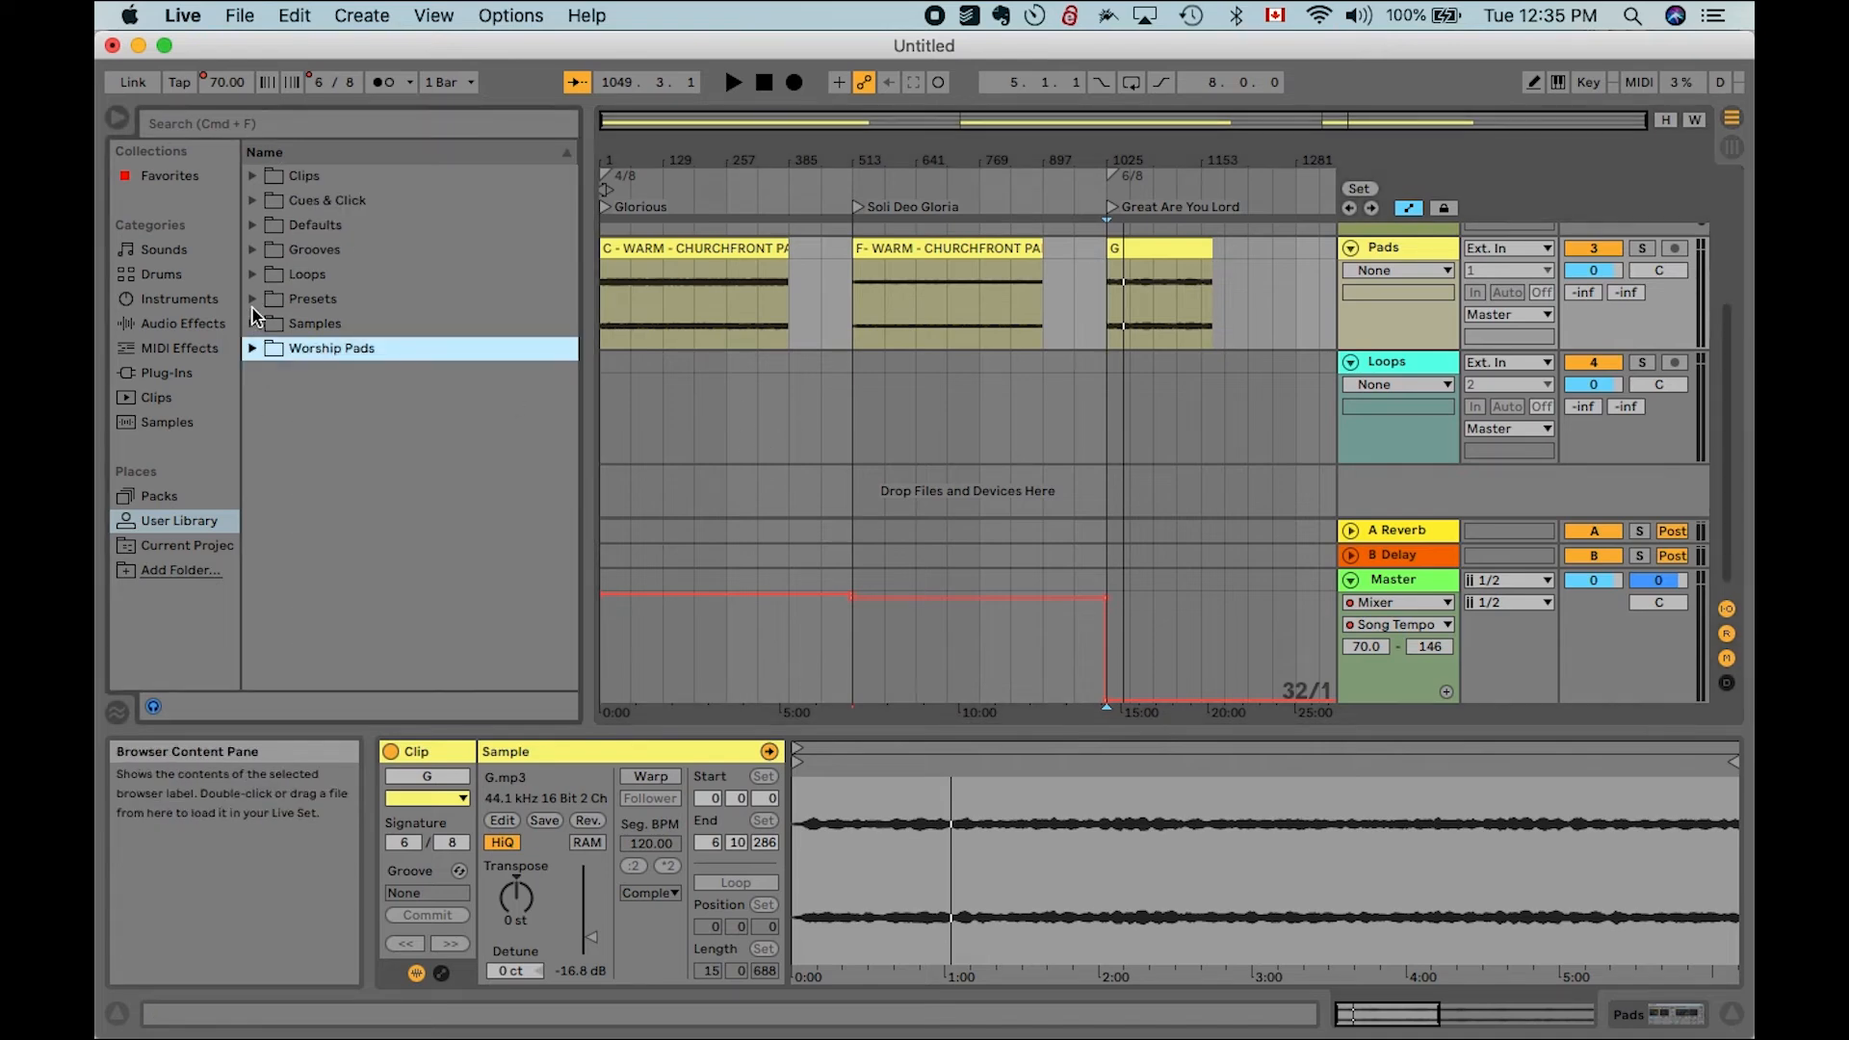
Switch to Finder, place its window over the lower part of the arrangement, and search This Mac for "pool loop offici"
{"action": "mouse_move", "coordinate": [273, 1029]}
{"action": "left_click", "coordinate": [200, 996]}
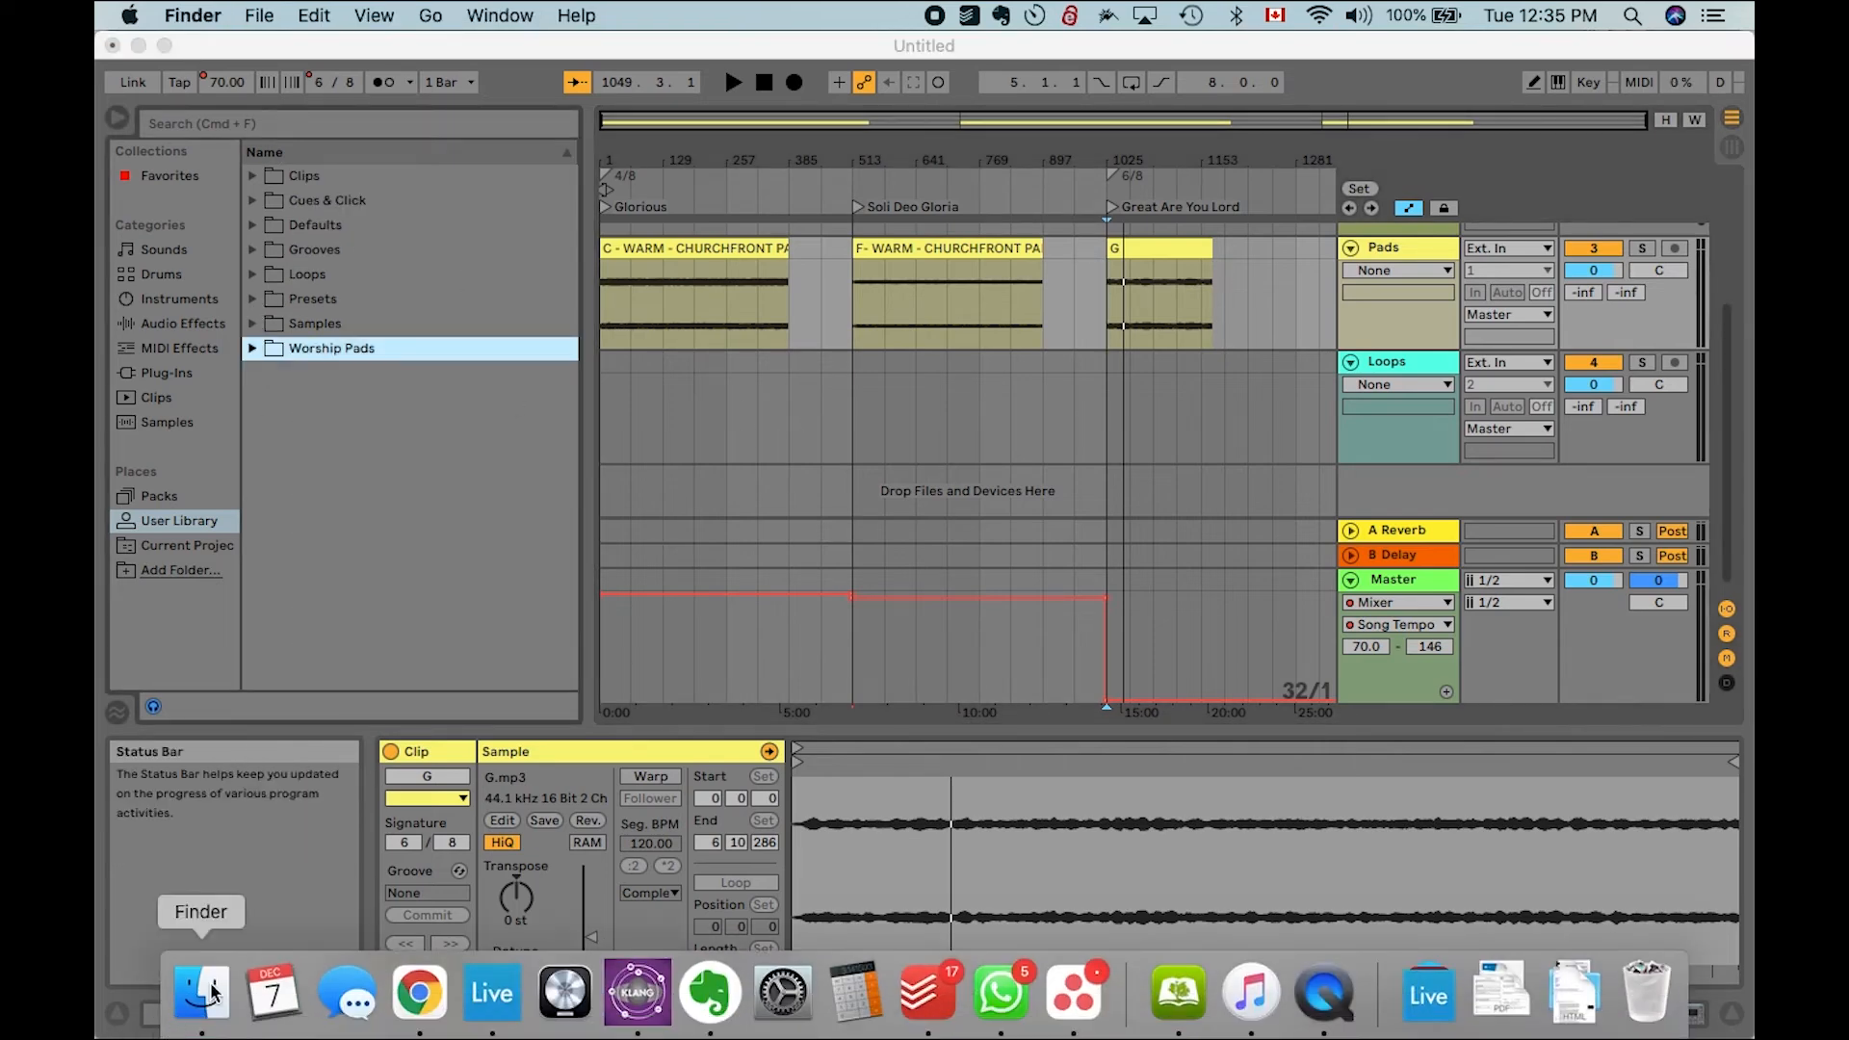
{"action": "left_click_drag", "start_coordinate": [1177, 129], "coordinate": [1110, 444]}
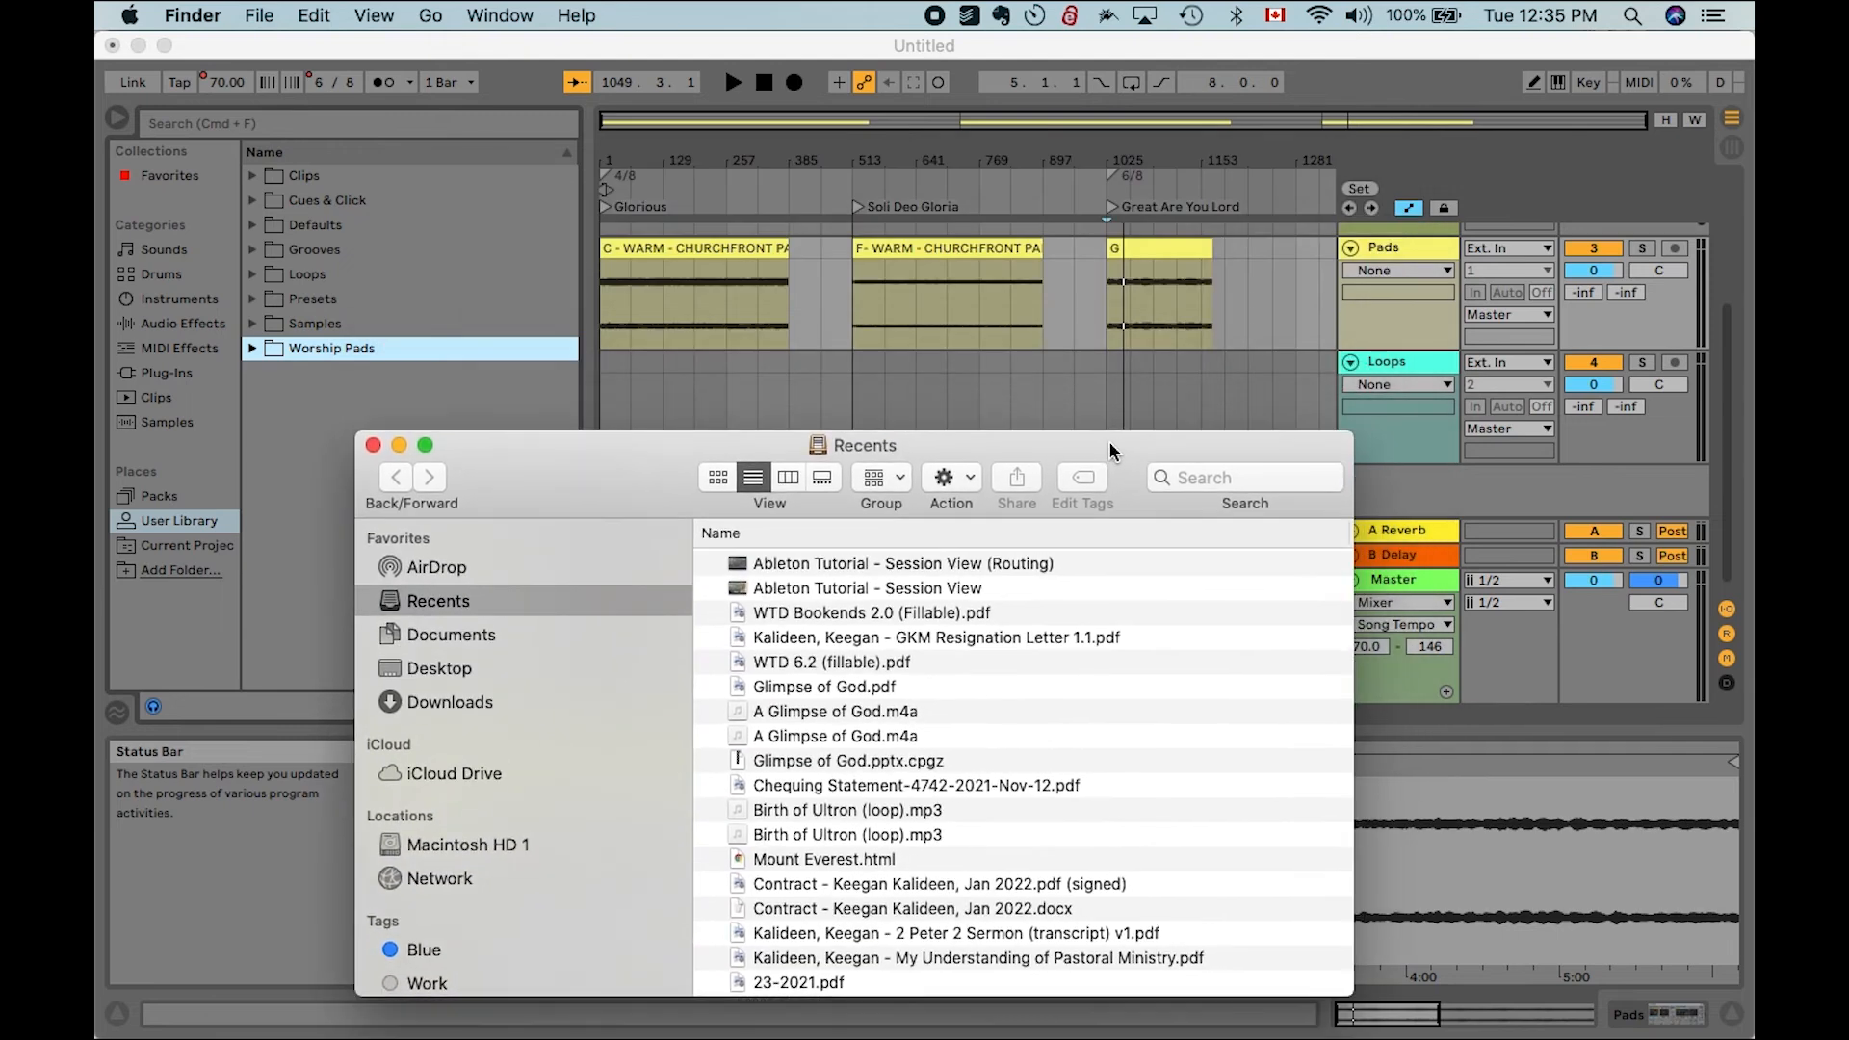
{"action": "left_click", "coordinate": [1281, 477]}
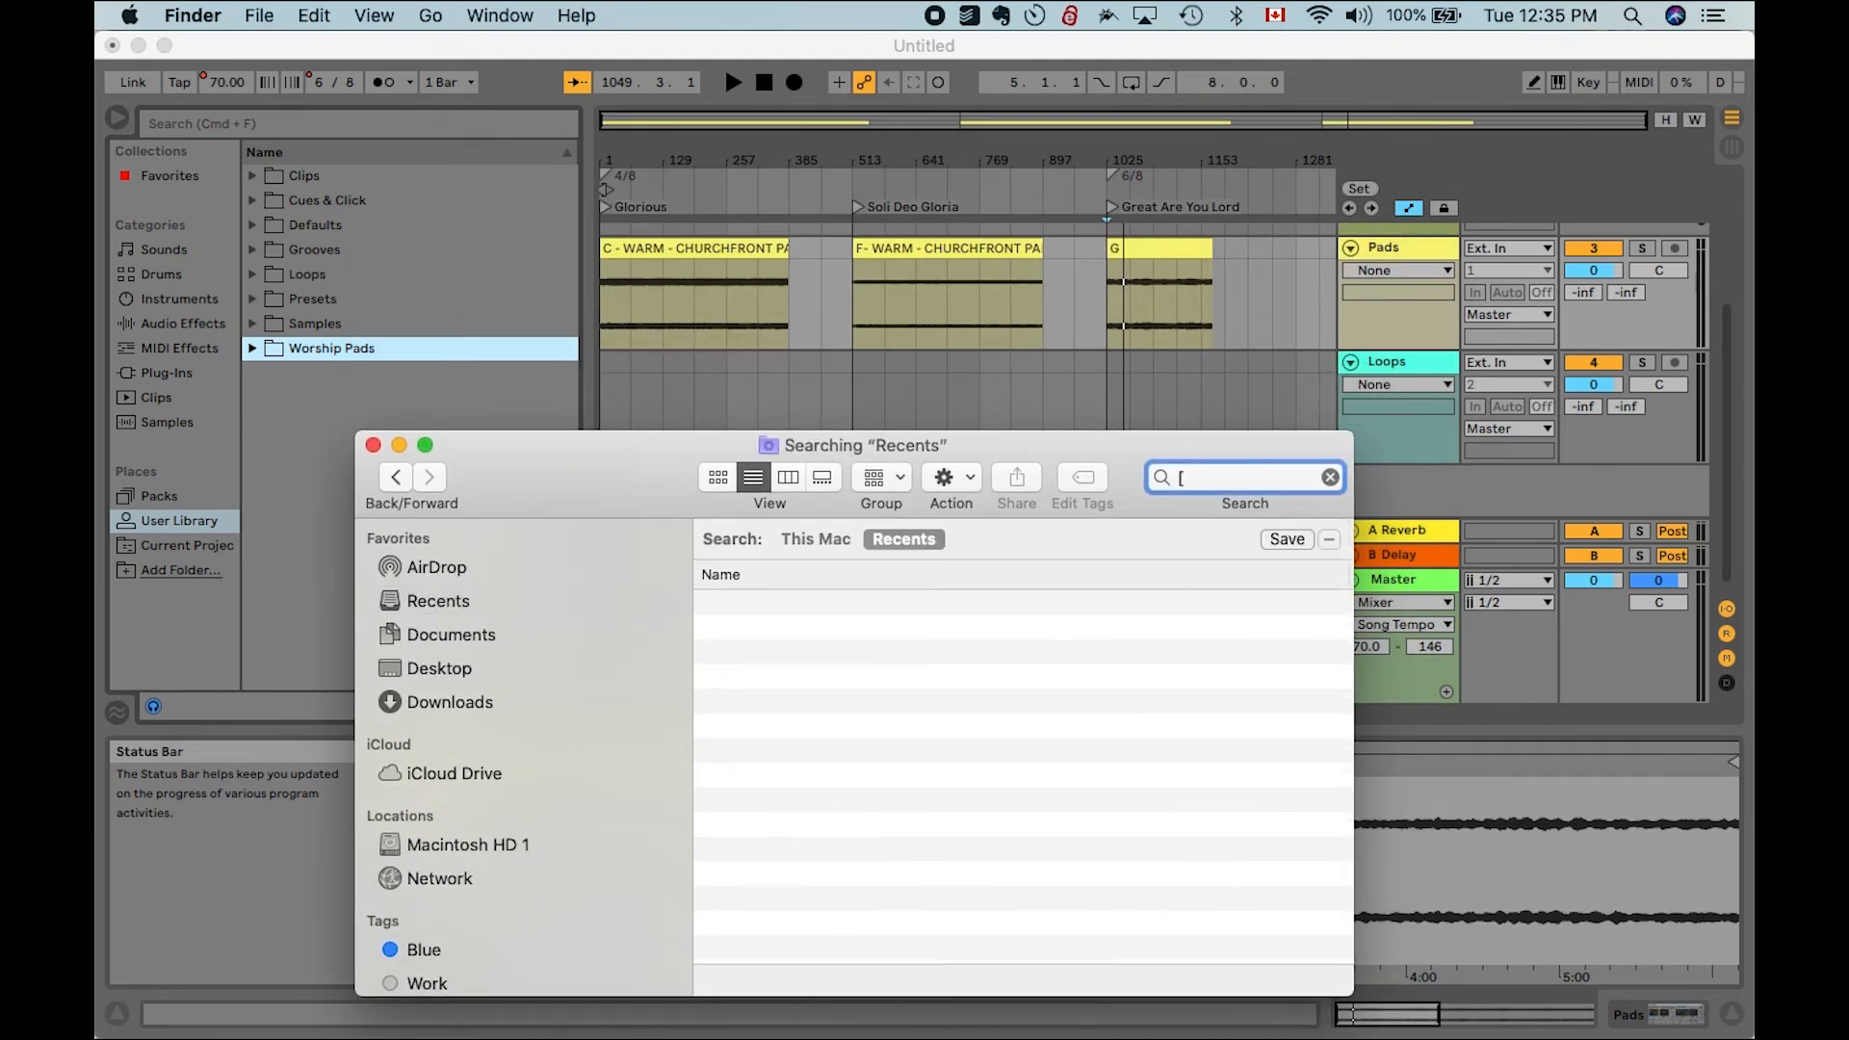
{"action": "type", "text": "pool loop offici"}
{"action": "left_click", "coordinate": [800, 539]}
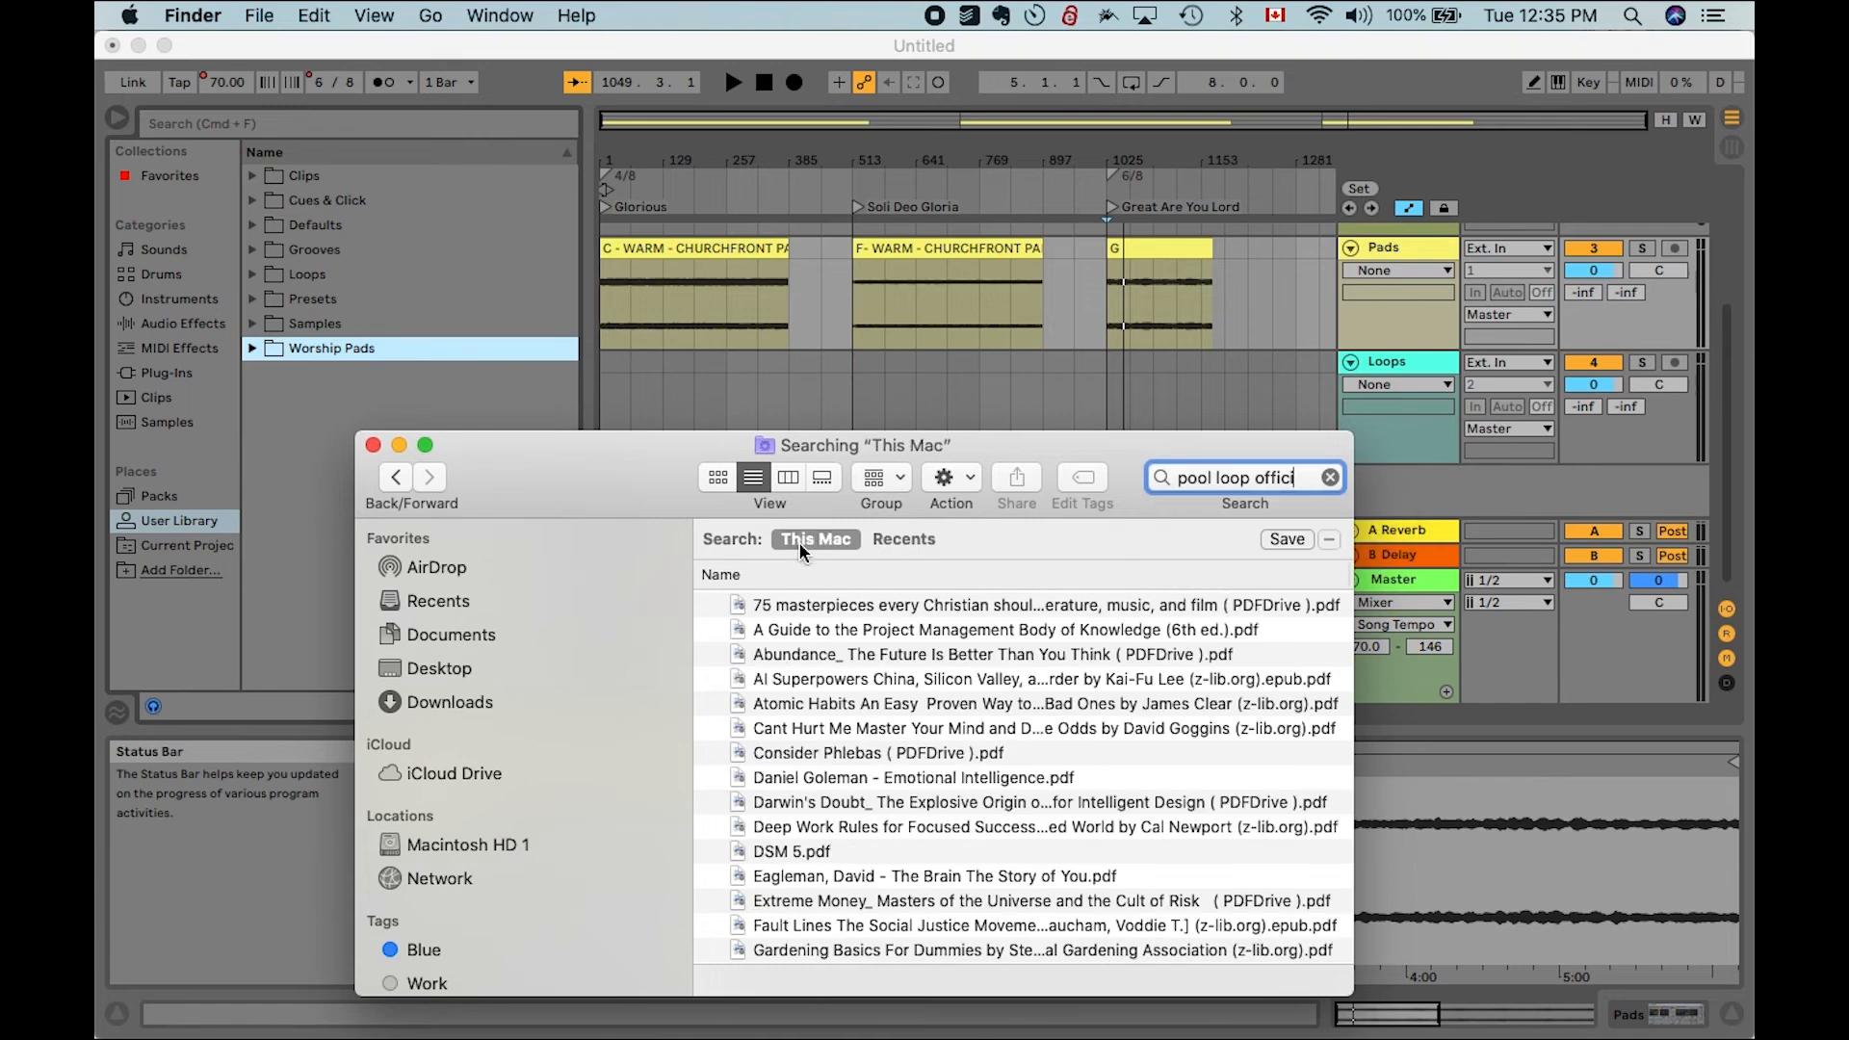
Shorten the file search to "pool loop" and open the Loops Pool (Offical) folder
{"action": "scroll", "coordinate": [847, 647], "scroll_direction": "down", "scroll_amount": 4}
{"action": "scroll", "coordinate": [847, 648], "scroll_direction": "down", "scroll_amount": 10}
{"action": "key", "text": "BackSpace"}
{"action": "key", "text": "BackSpace"}
{"action": "key", "text": "BackSpace"}
{"action": "key", "text": "BackSpace"}
{"action": "key", "text": "BackSpace"}
{"action": "key", "text": "BackSpace"}
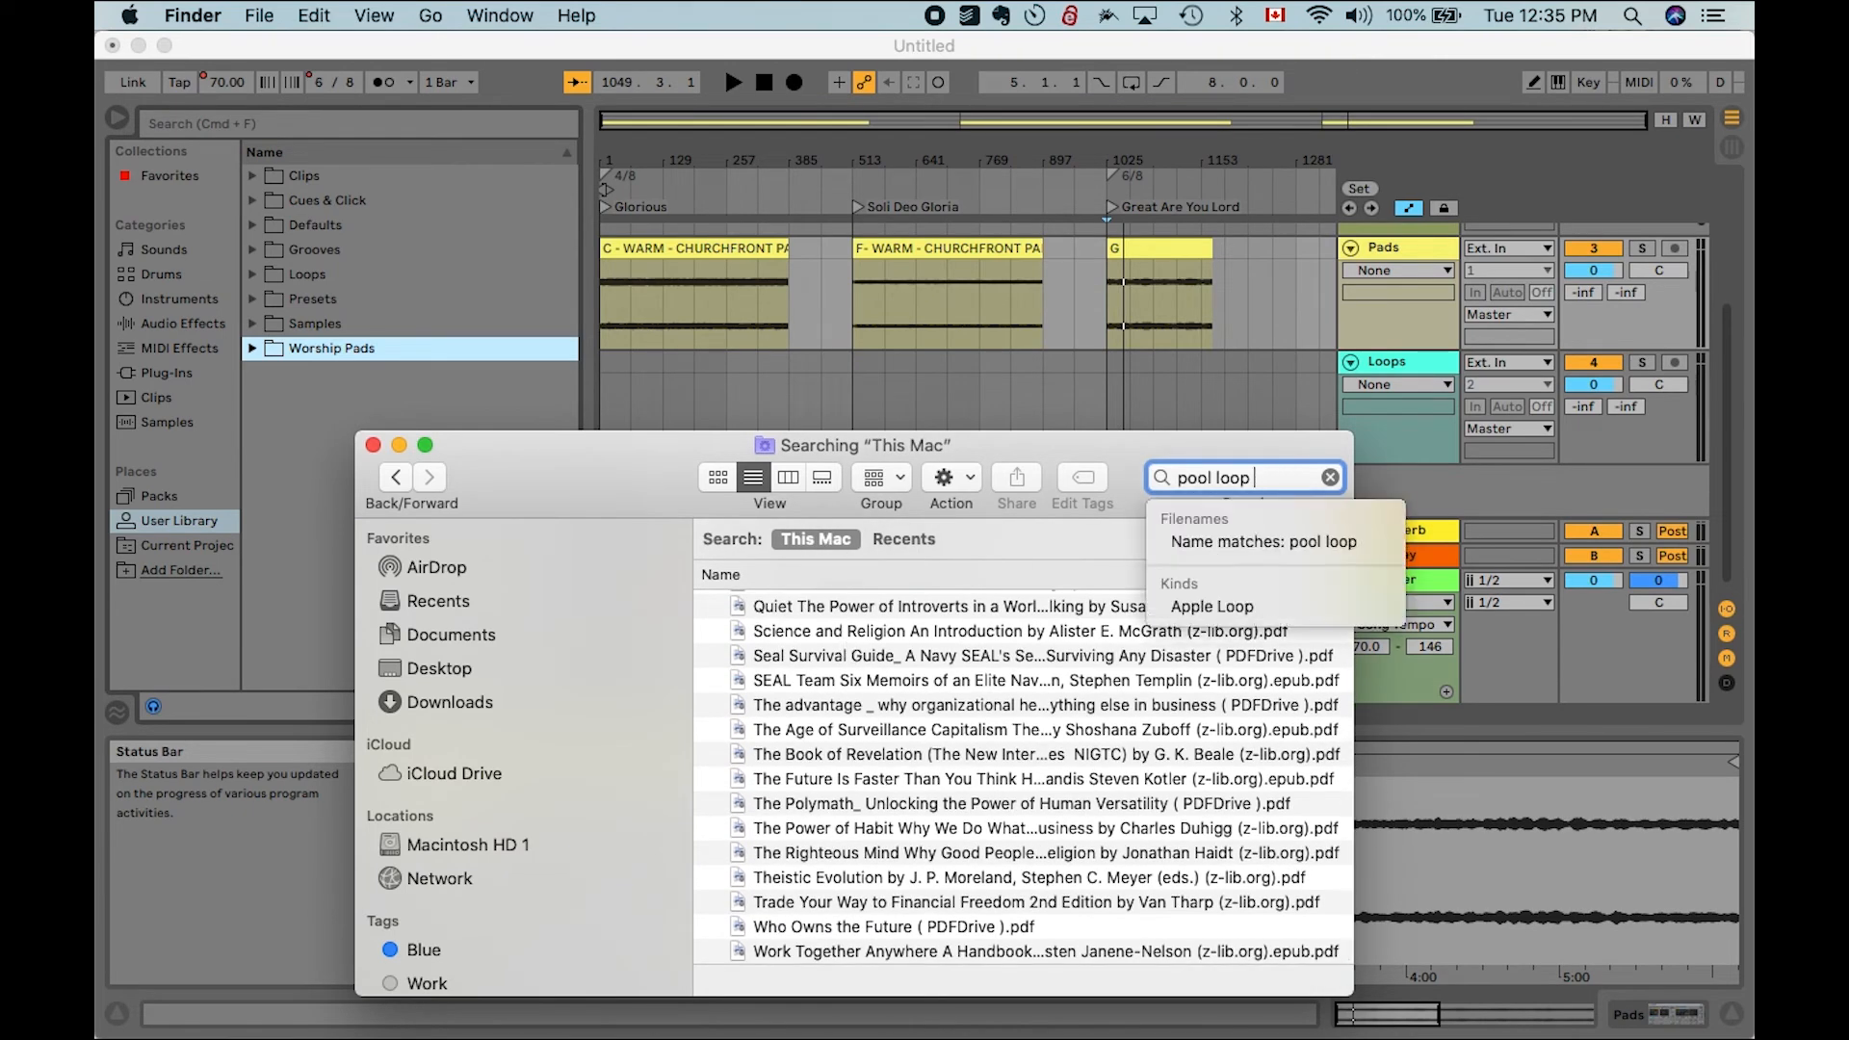
{"action": "scroll", "coordinate": [905, 631], "scroll_direction": "up", "scroll_amount": 15}
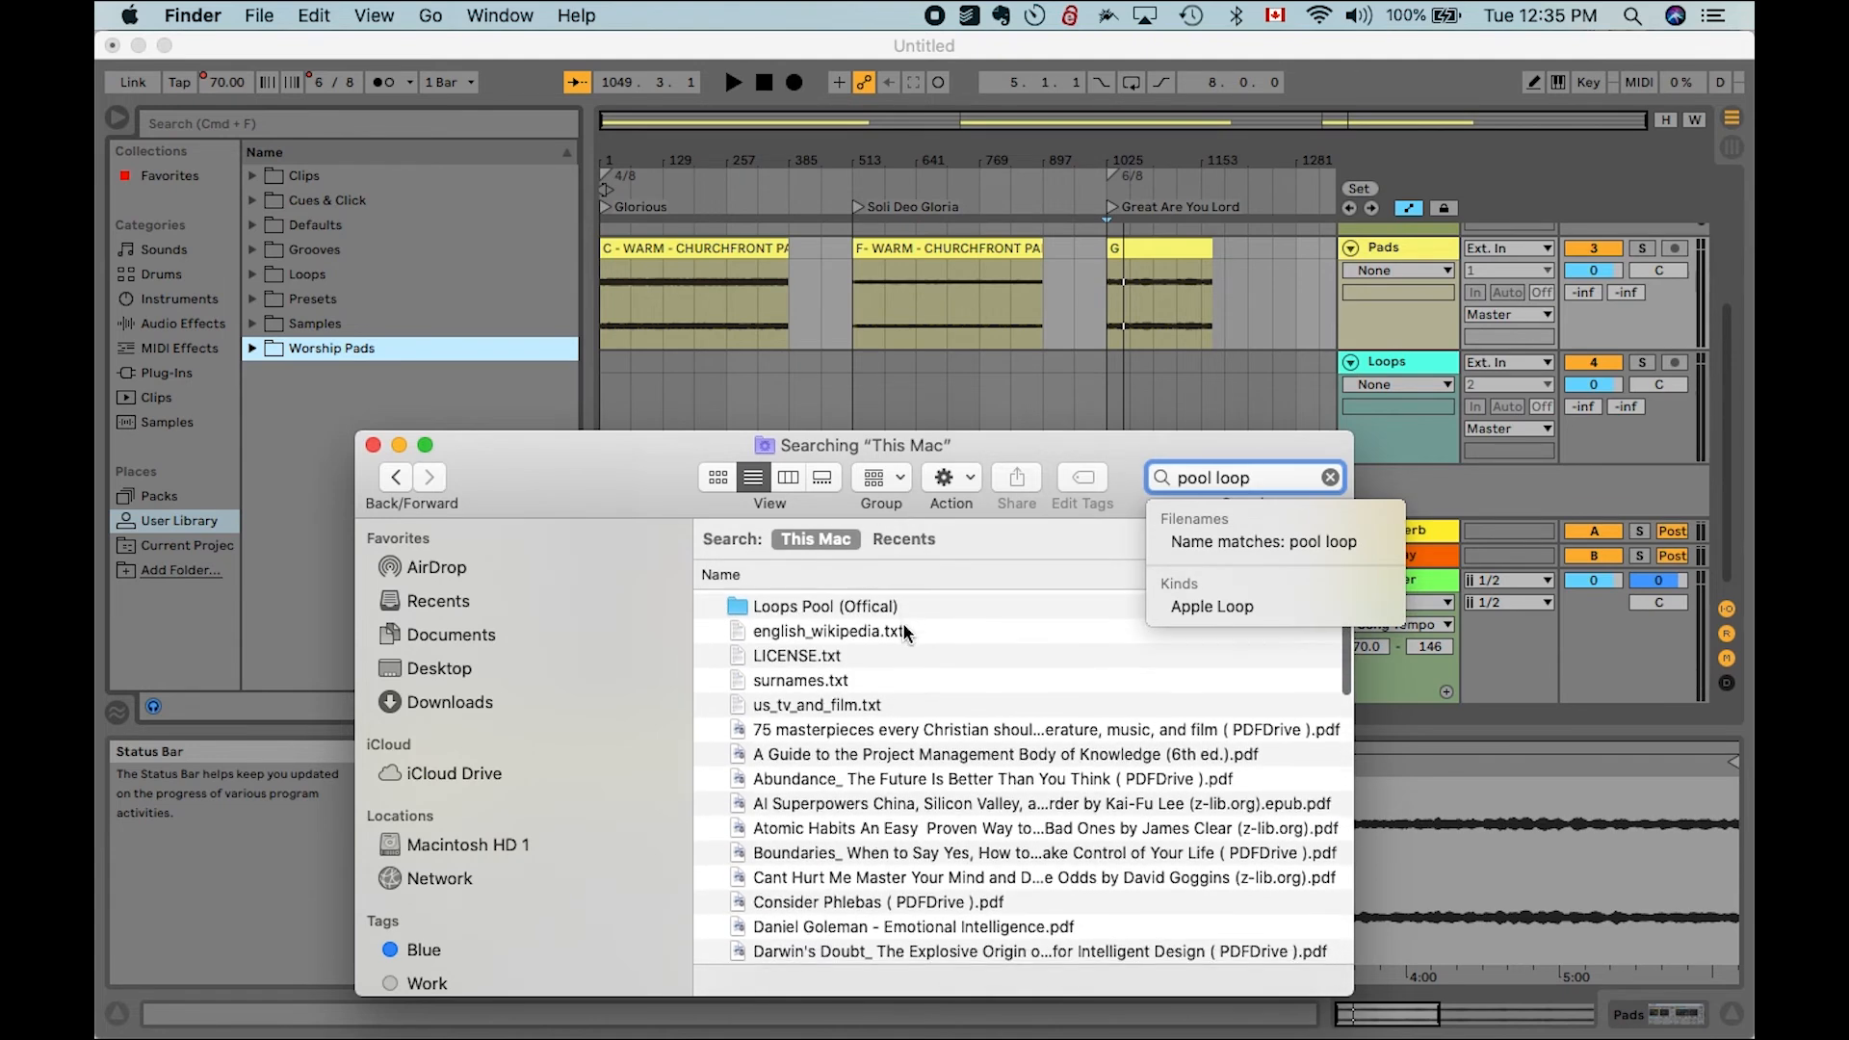
{"action": "double_click", "coordinate": [826, 605]}
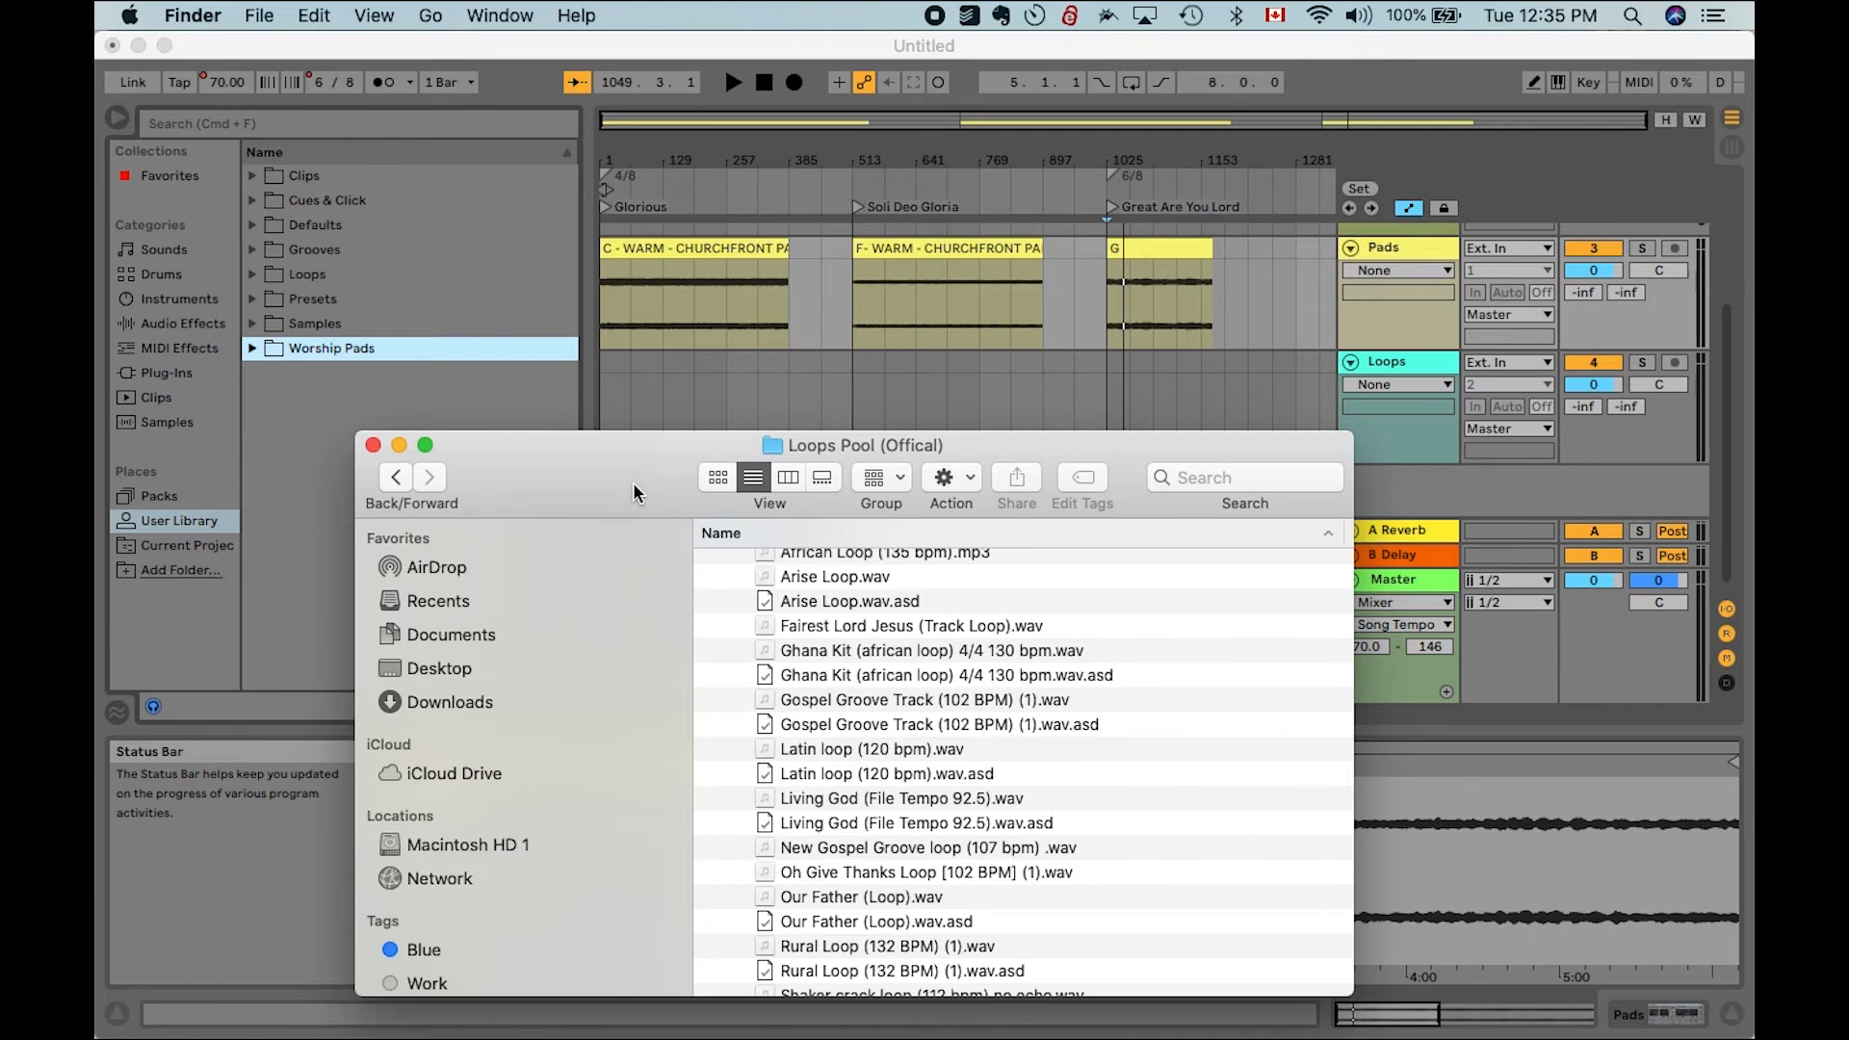
Add Rural Loop (132 BPM) (1).wav from the Loops Pool folder to the Loops track at bar 1 in Ableton Live
{"action": "left_click_drag", "start_coordinate": [633, 484], "coordinate": [633, 542]}
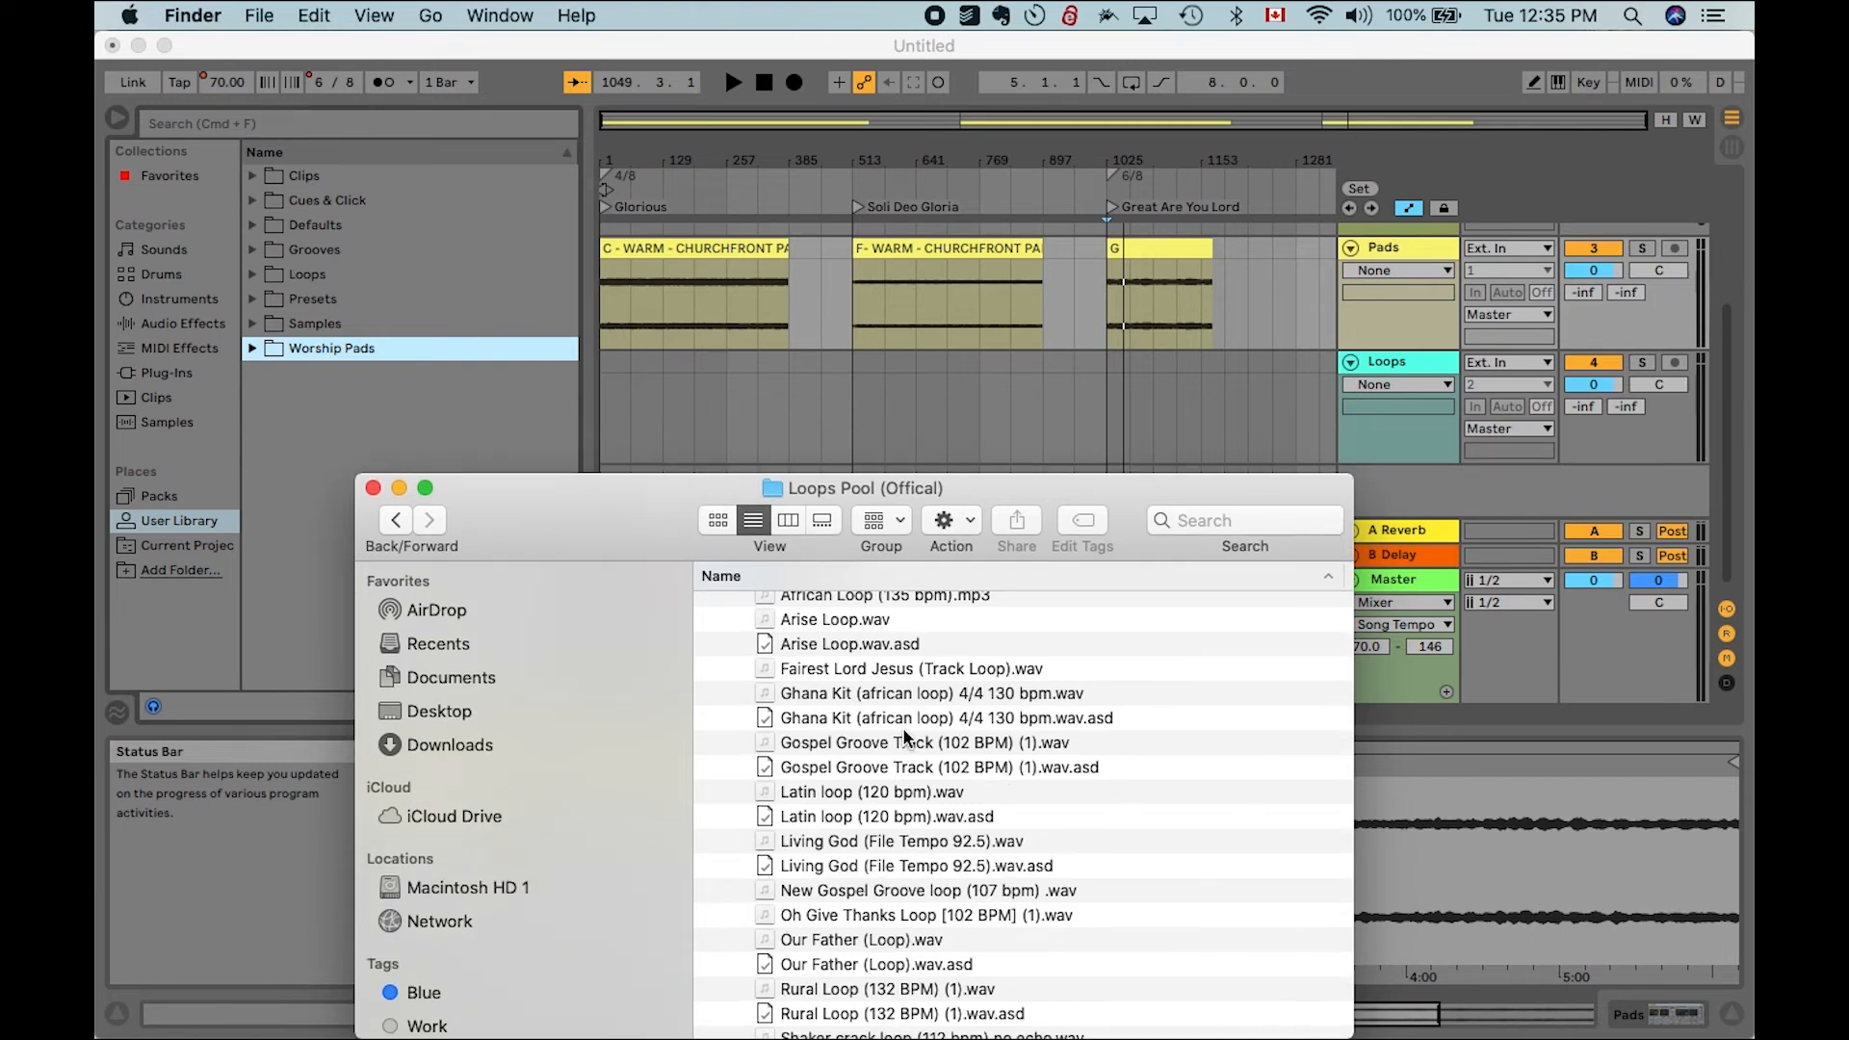
{"action": "scroll", "coordinate": [892, 397], "scroll_direction": "down", "scroll_amount": 1}
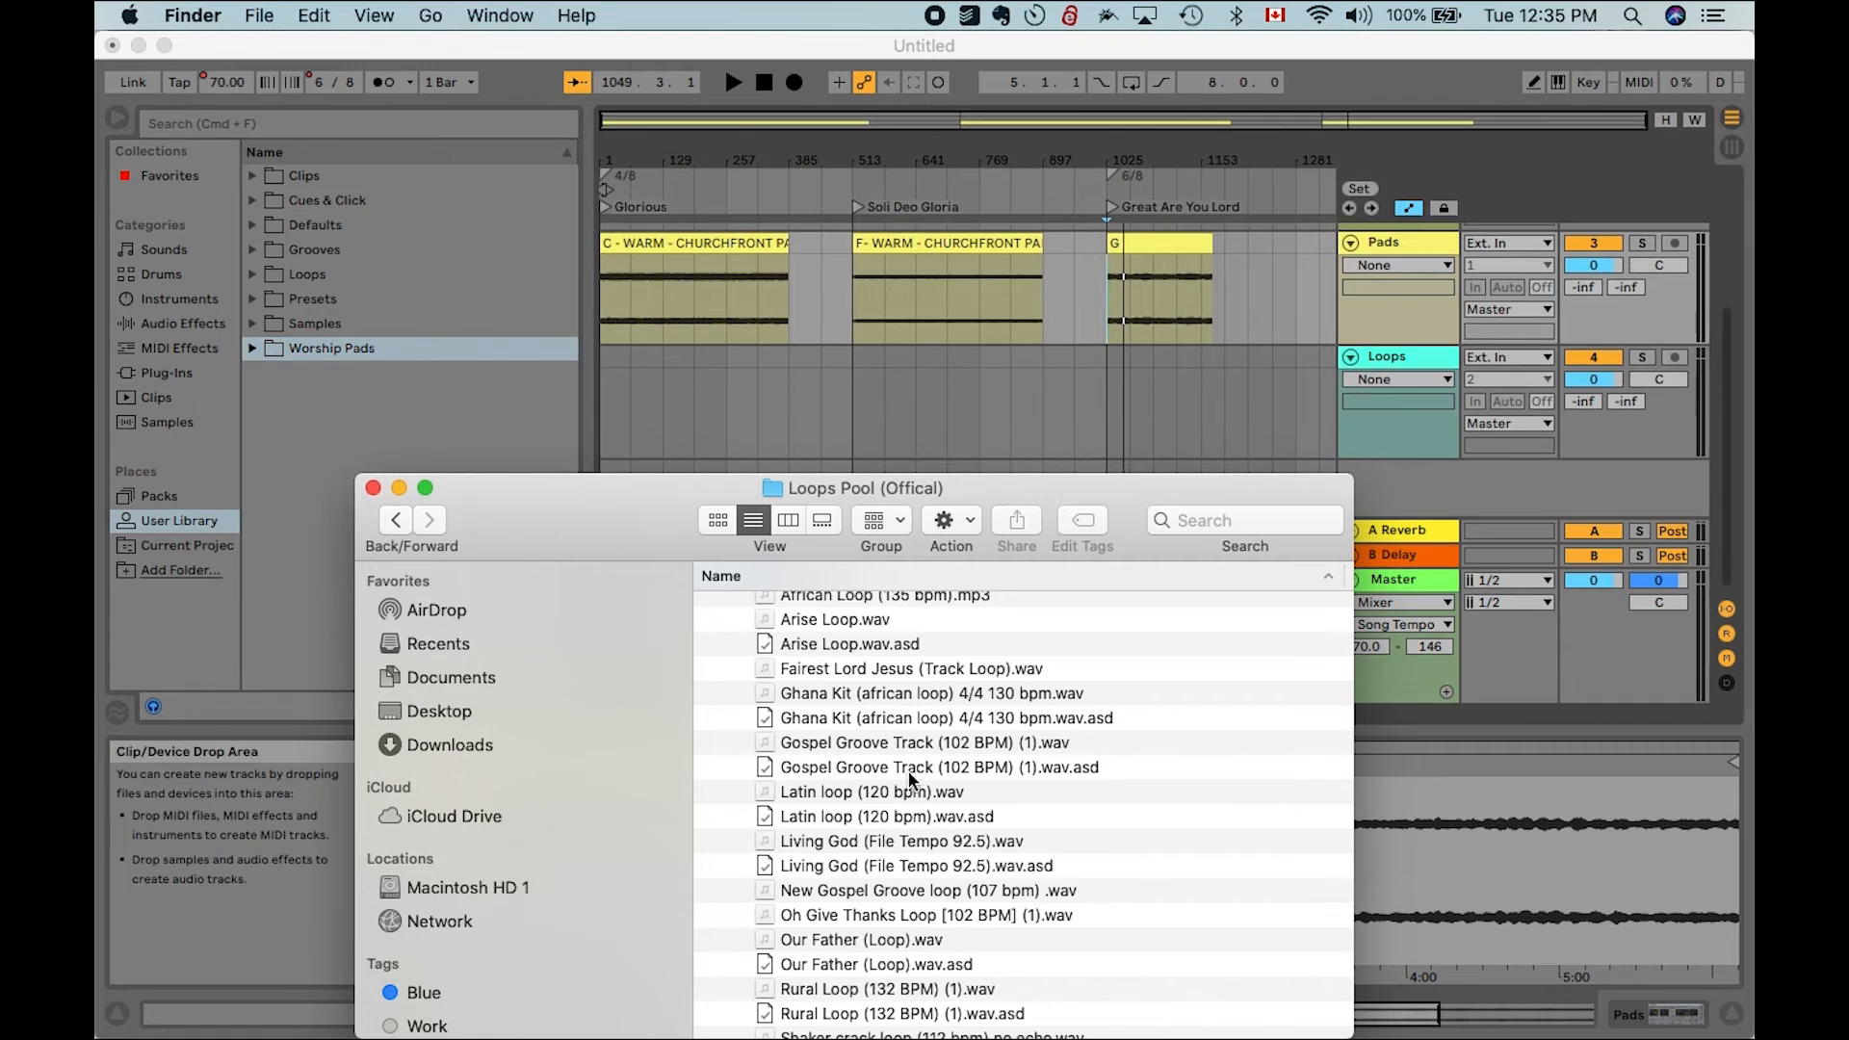
{"action": "scroll", "coordinate": [907, 772], "scroll_direction": "down", "scroll_amount": 2}
{"action": "left_click", "coordinate": [863, 896]}
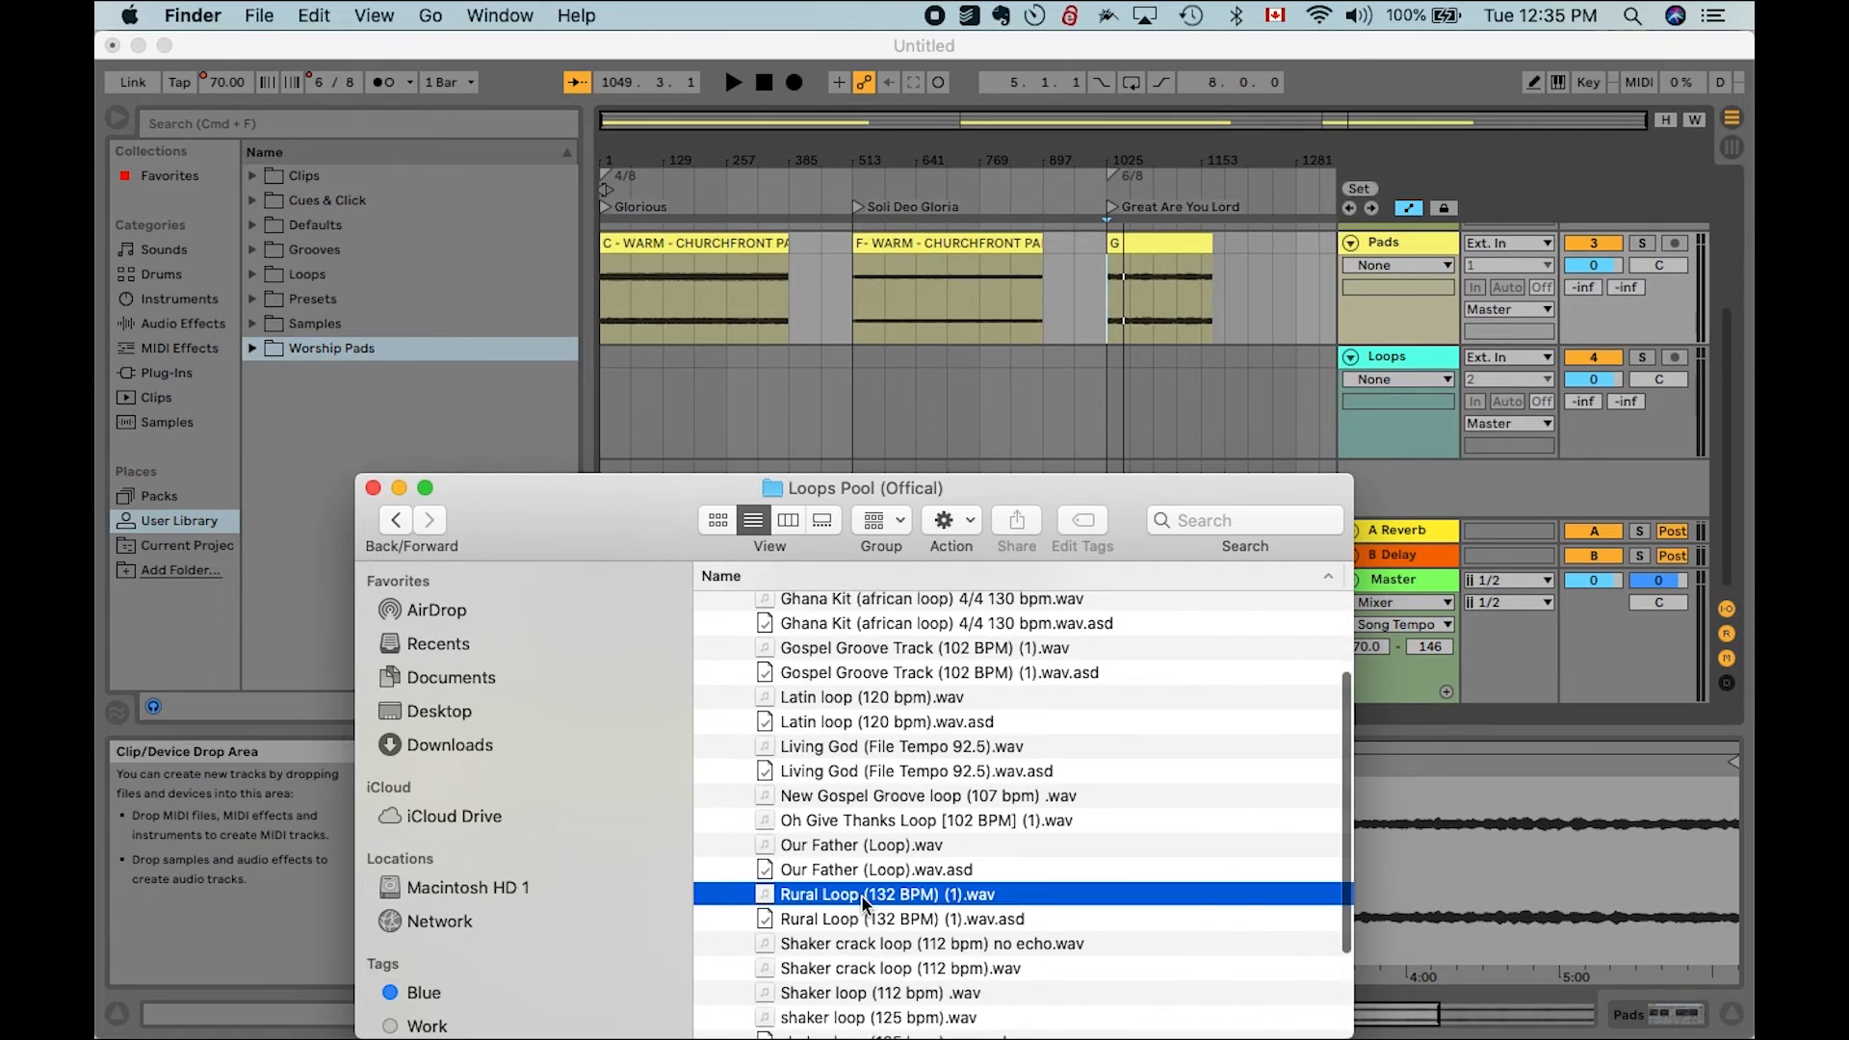
{"action": "left_click_drag", "start_coordinate": [861, 894], "coordinate": [604, 399]}
{"action": "left_click", "coordinate": [603, 398]}
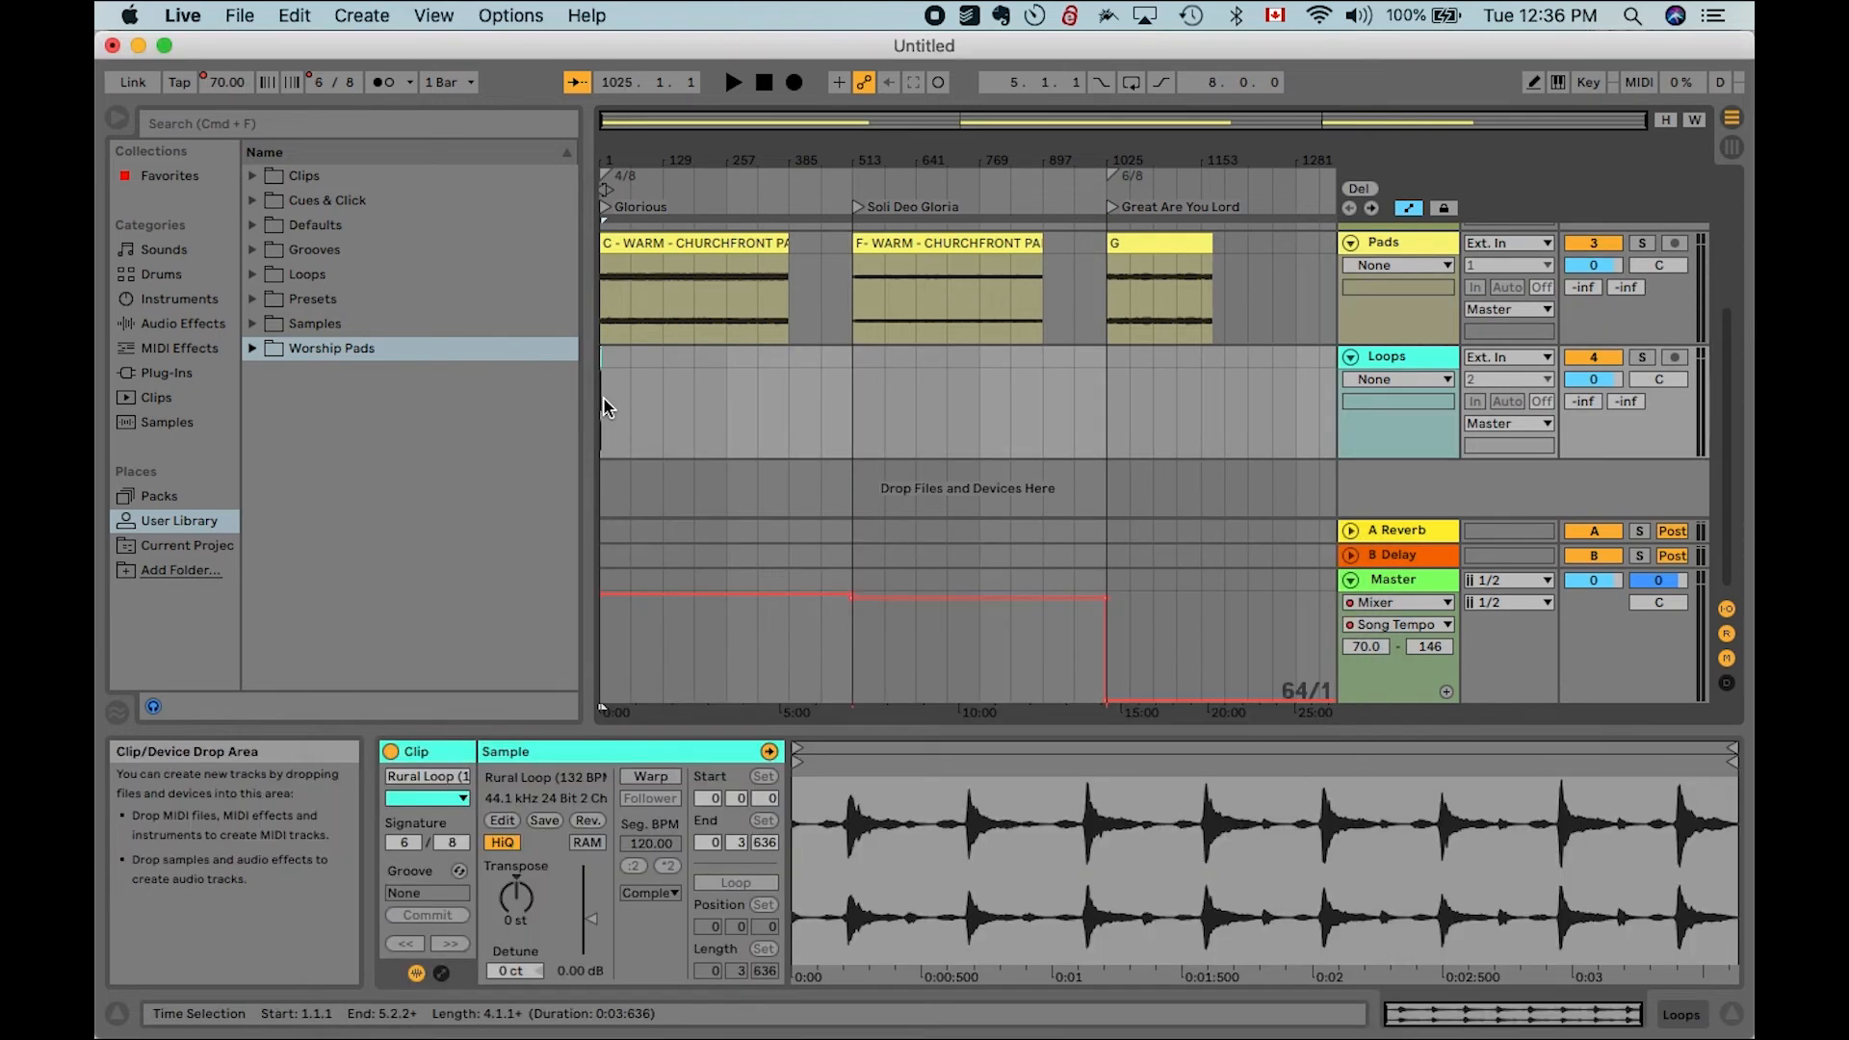
Enable Warp on the Rural Loop clip and set its segment BPM to 132
{"action": "scroll", "coordinate": [603, 399], "scroll_direction": "up", "scroll_amount": 10}
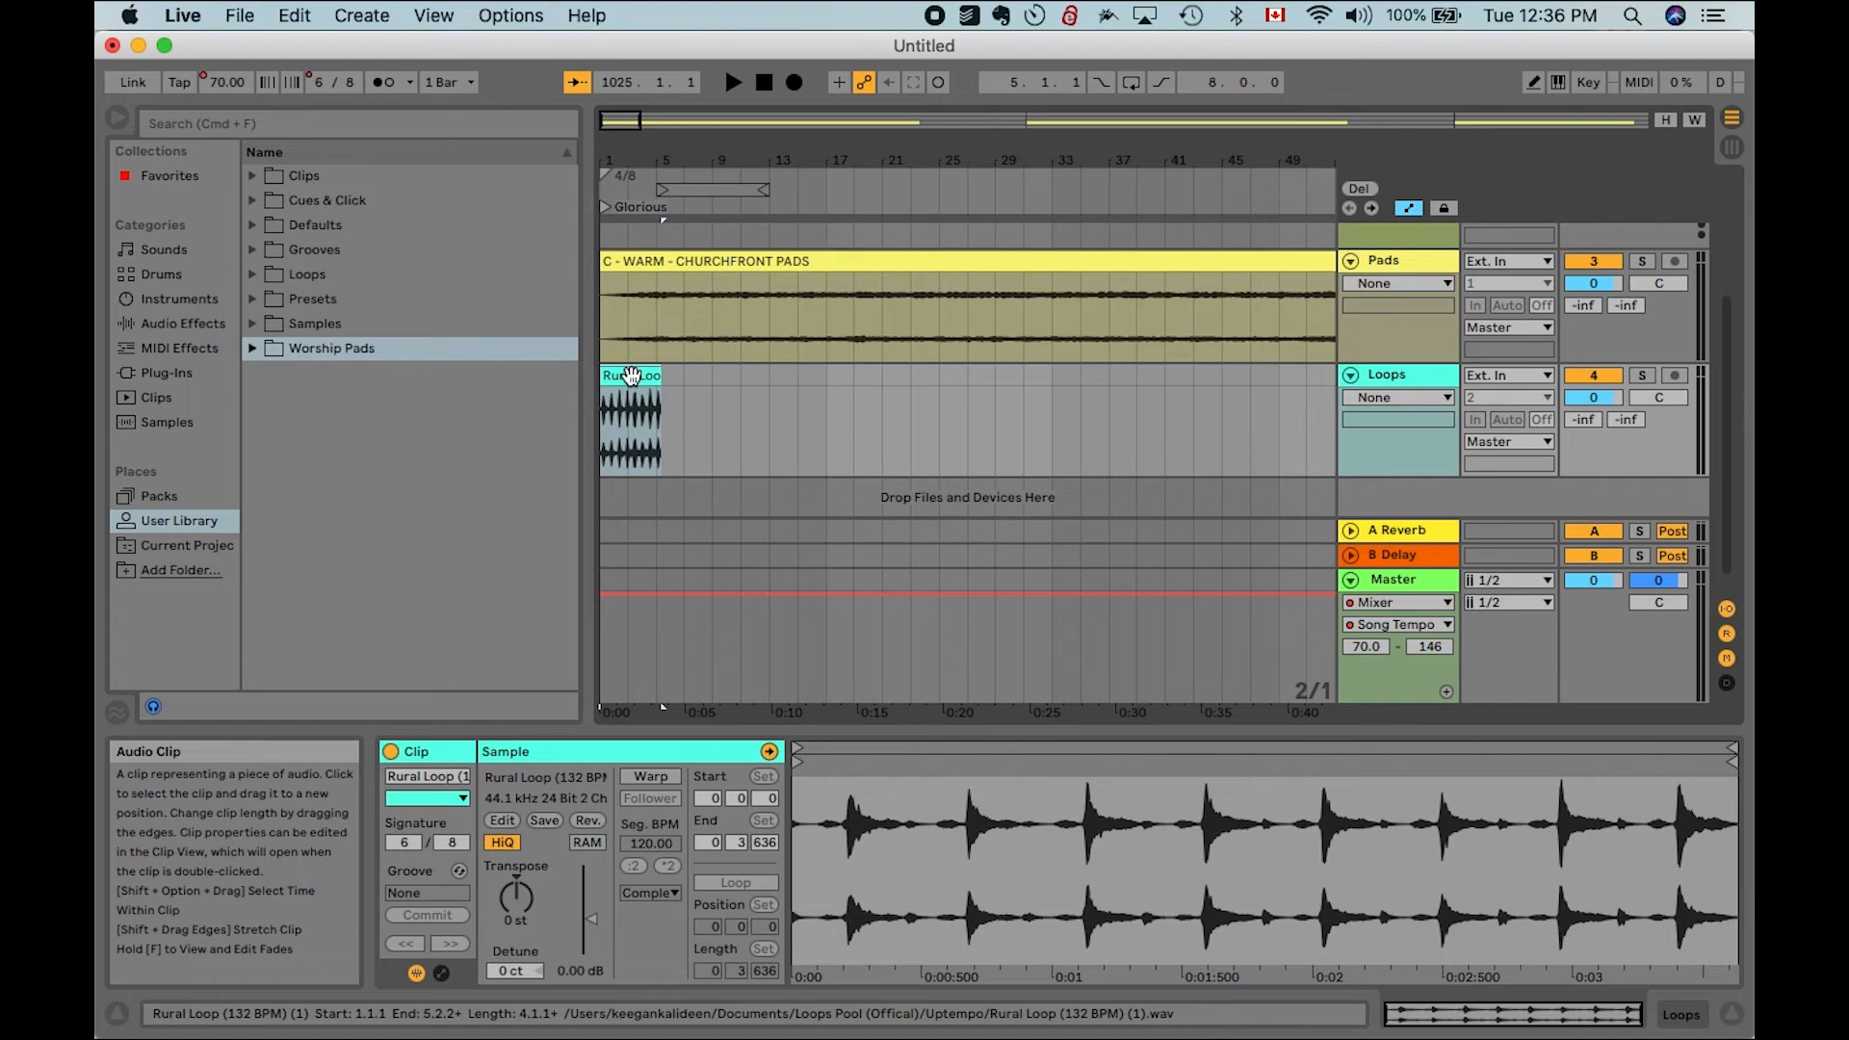
{"action": "left_click", "coordinate": [648, 777]}
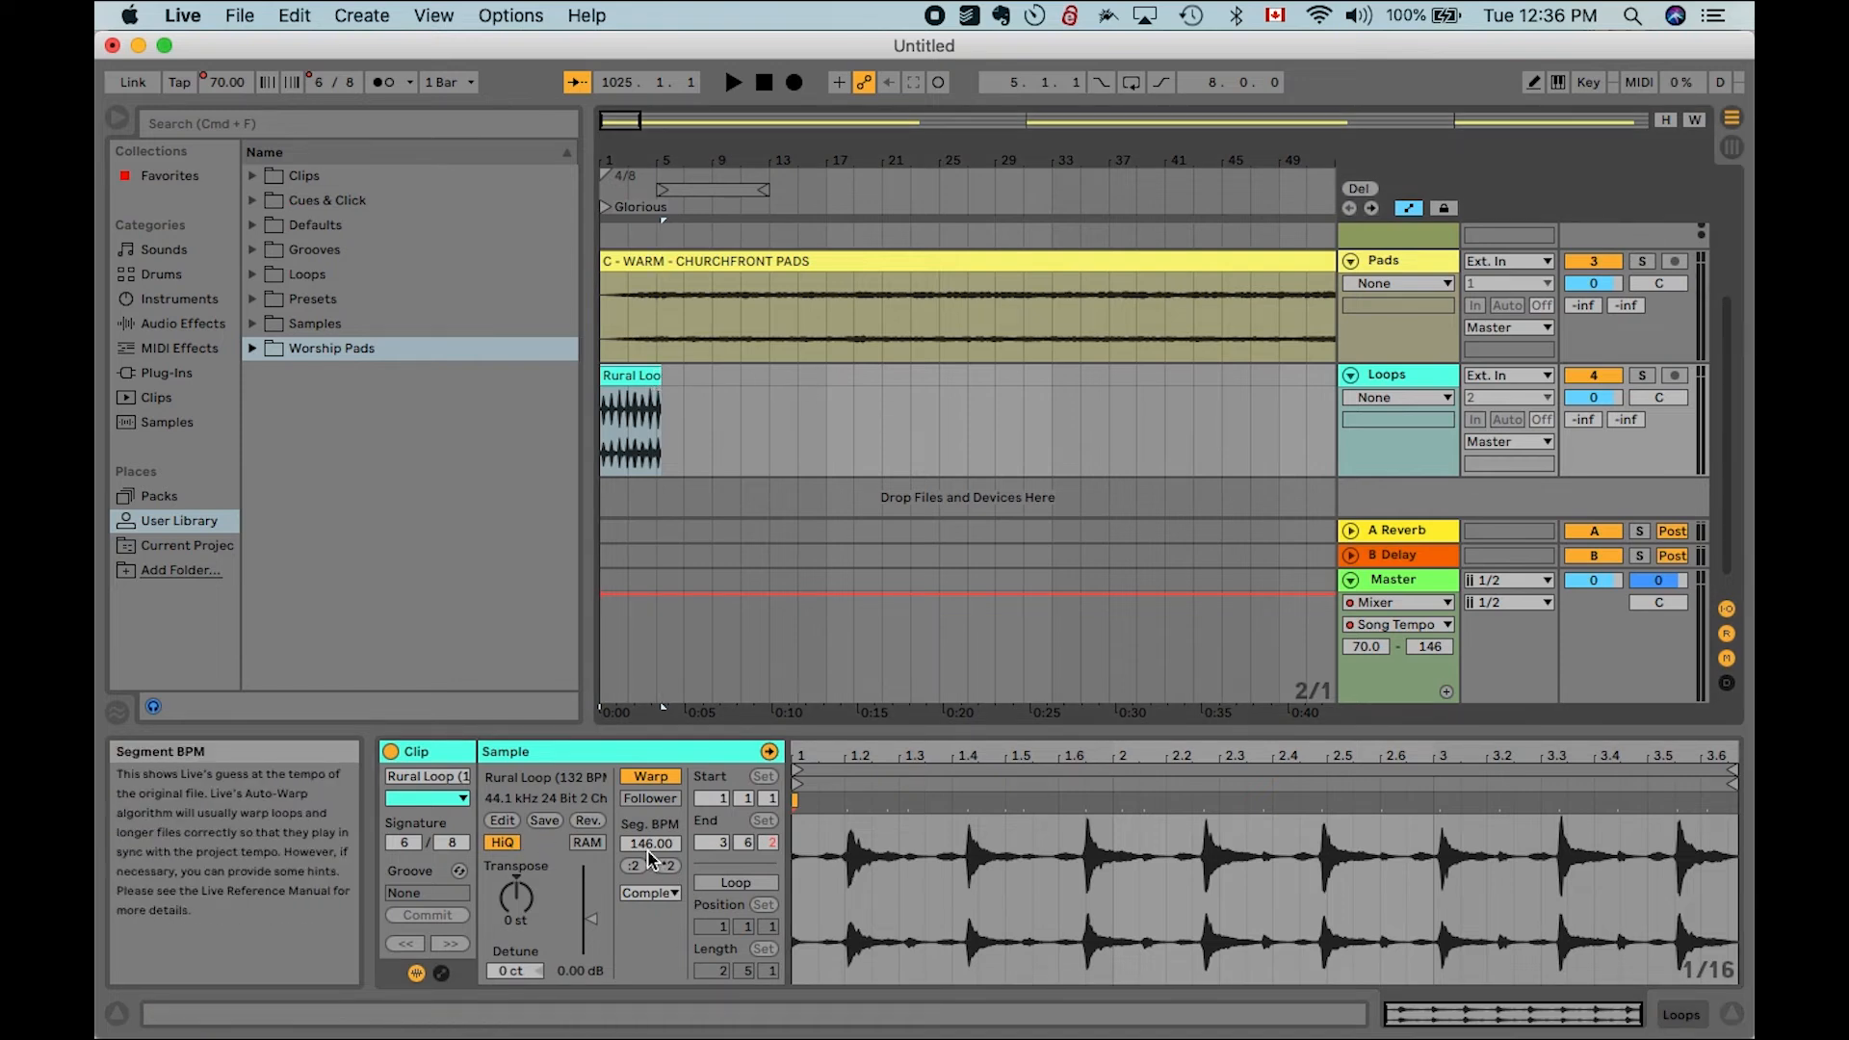
{"action": "key", "text": "Return"}
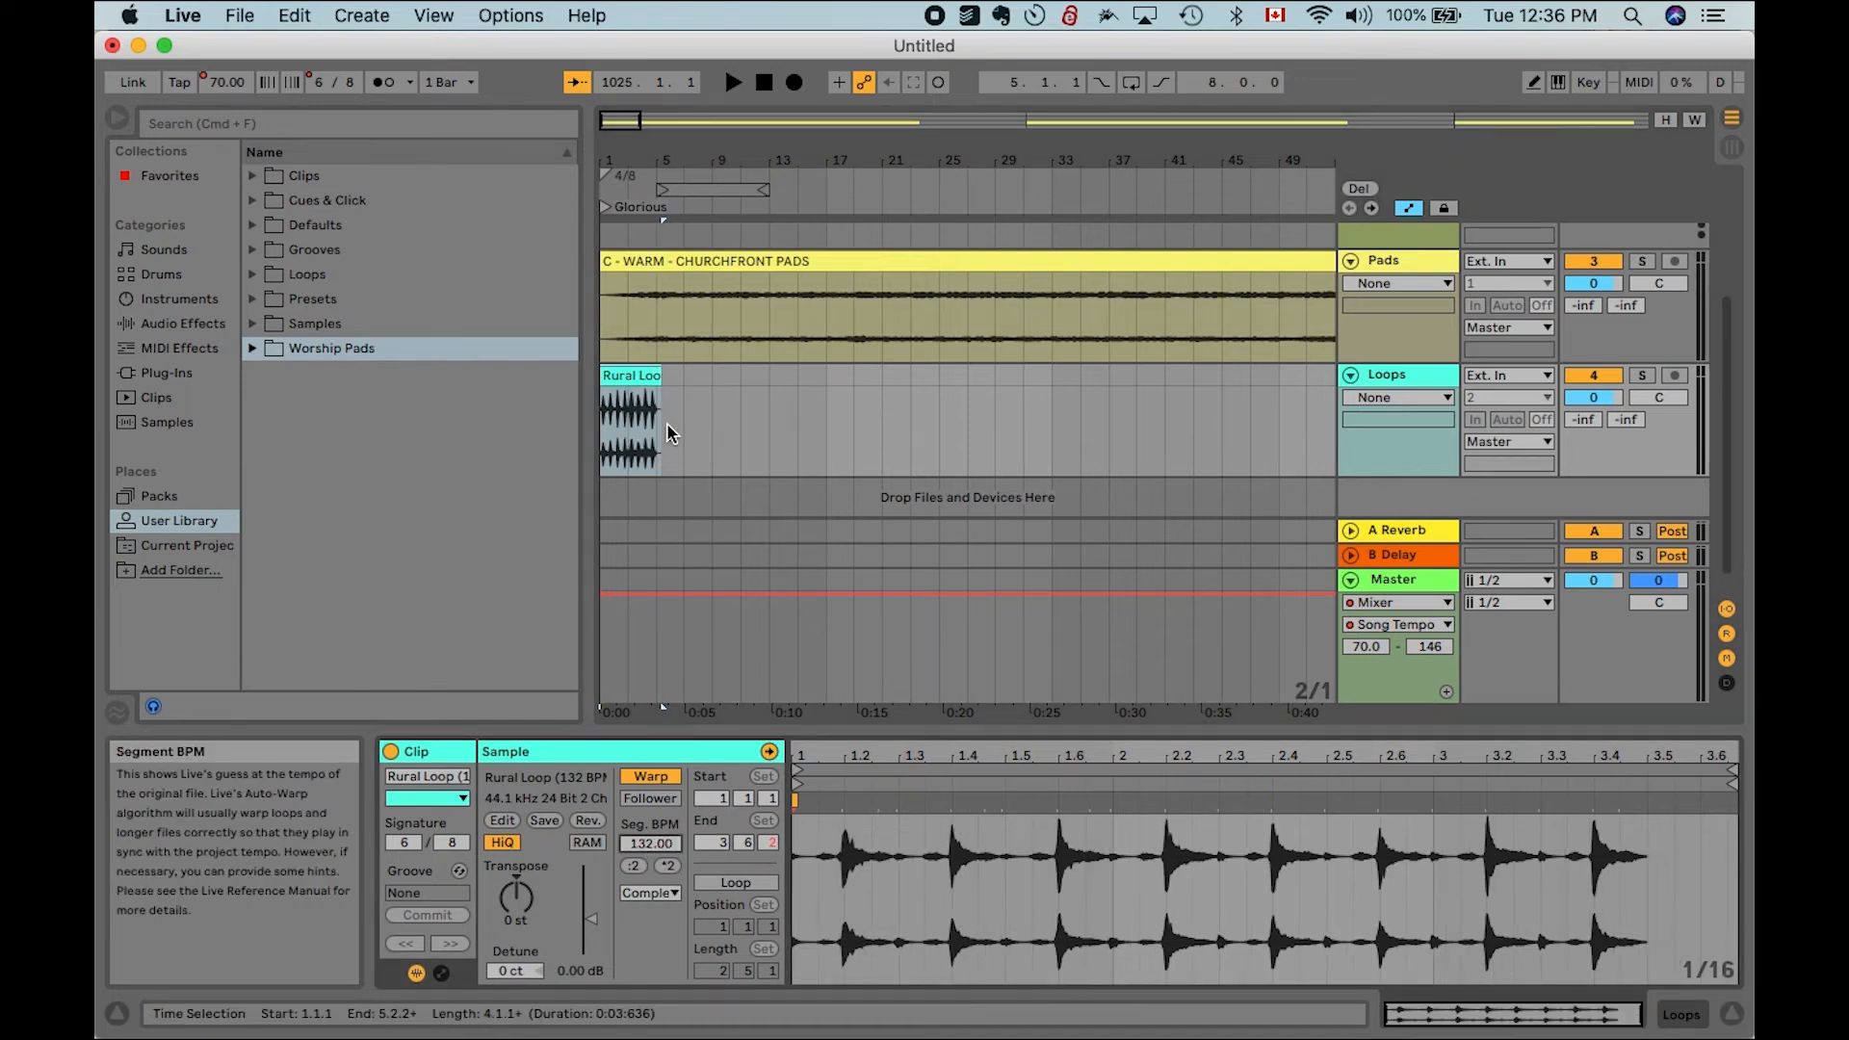
Trim the silent end of the Rural Loop clip back to bar 5 and play it from bar 1 with the metronome on
{"action": "left_click", "coordinate": [708, 416]}
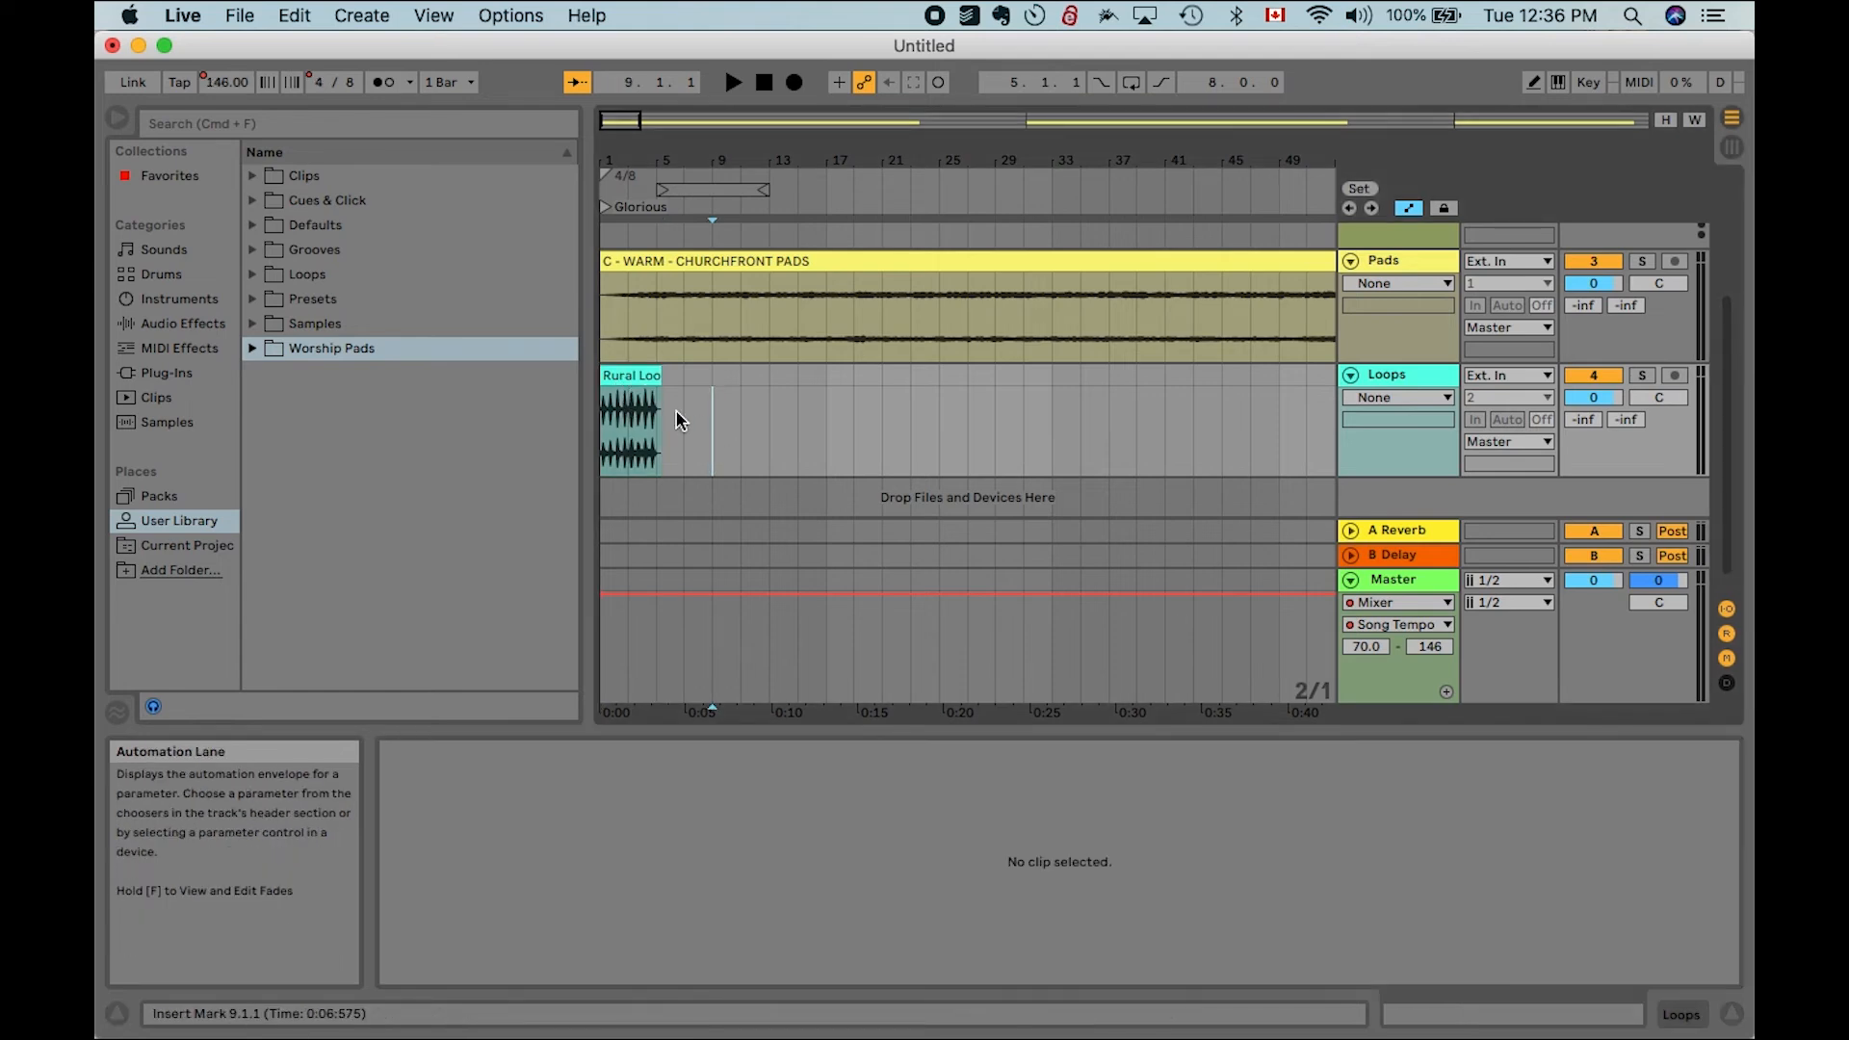
{"action": "left_click", "coordinate": [619, 376]}
{"action": "scroll", "coordinate": [670, 416], "scroll_direction": "up", "scroll_amount": 5}
{"action": "scroll", "coordinate": [670, 418], "scroll_direction": "up", "scroll_amount": 2}
{"action": "scroll", "coordinate": [670, 418], "scroll_direction": "left", "scroll_amount": 8}
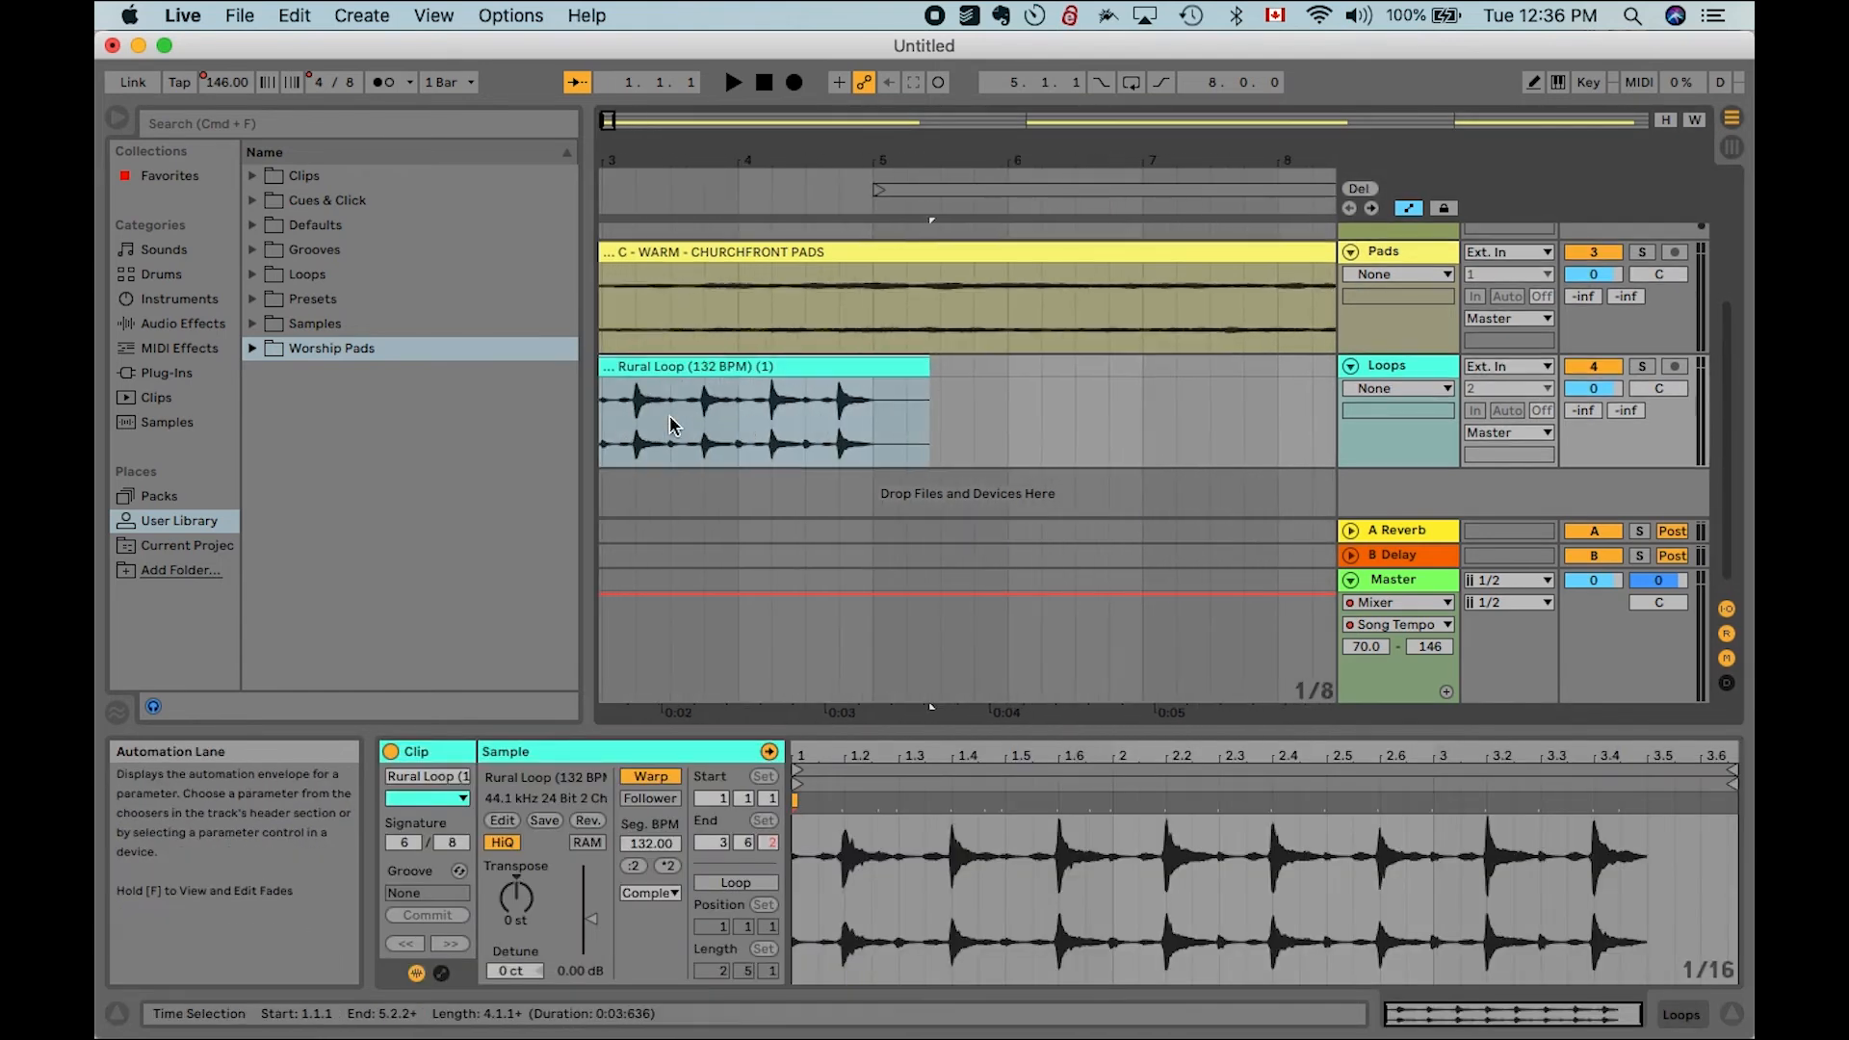
{"action": "left_click", "coordinate": [1173, 364]}
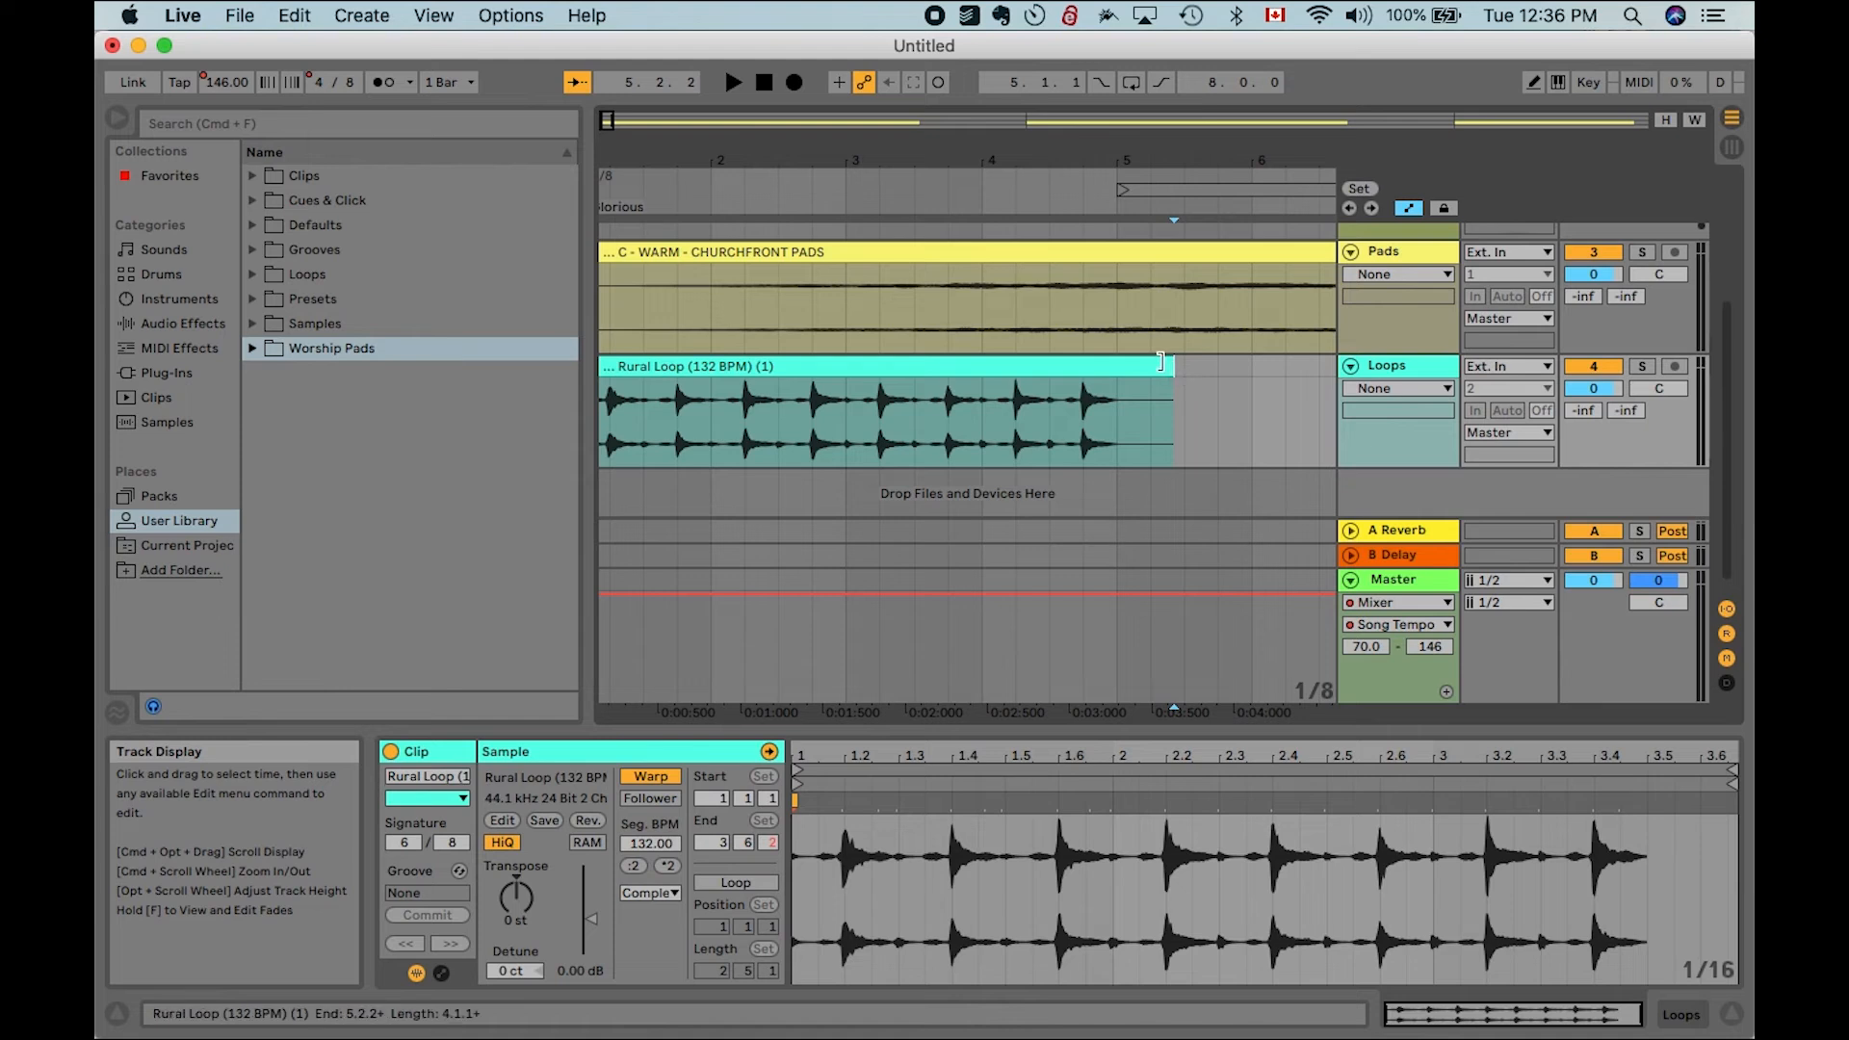
{"action": "left_click_drag", "start_coordinate": [1168, 373], "coordinate": [1112, 377]}
{"action": "scroll", "coordinate": [1158, 399], "scroll_direction": "down", "scroll_amount": 5}
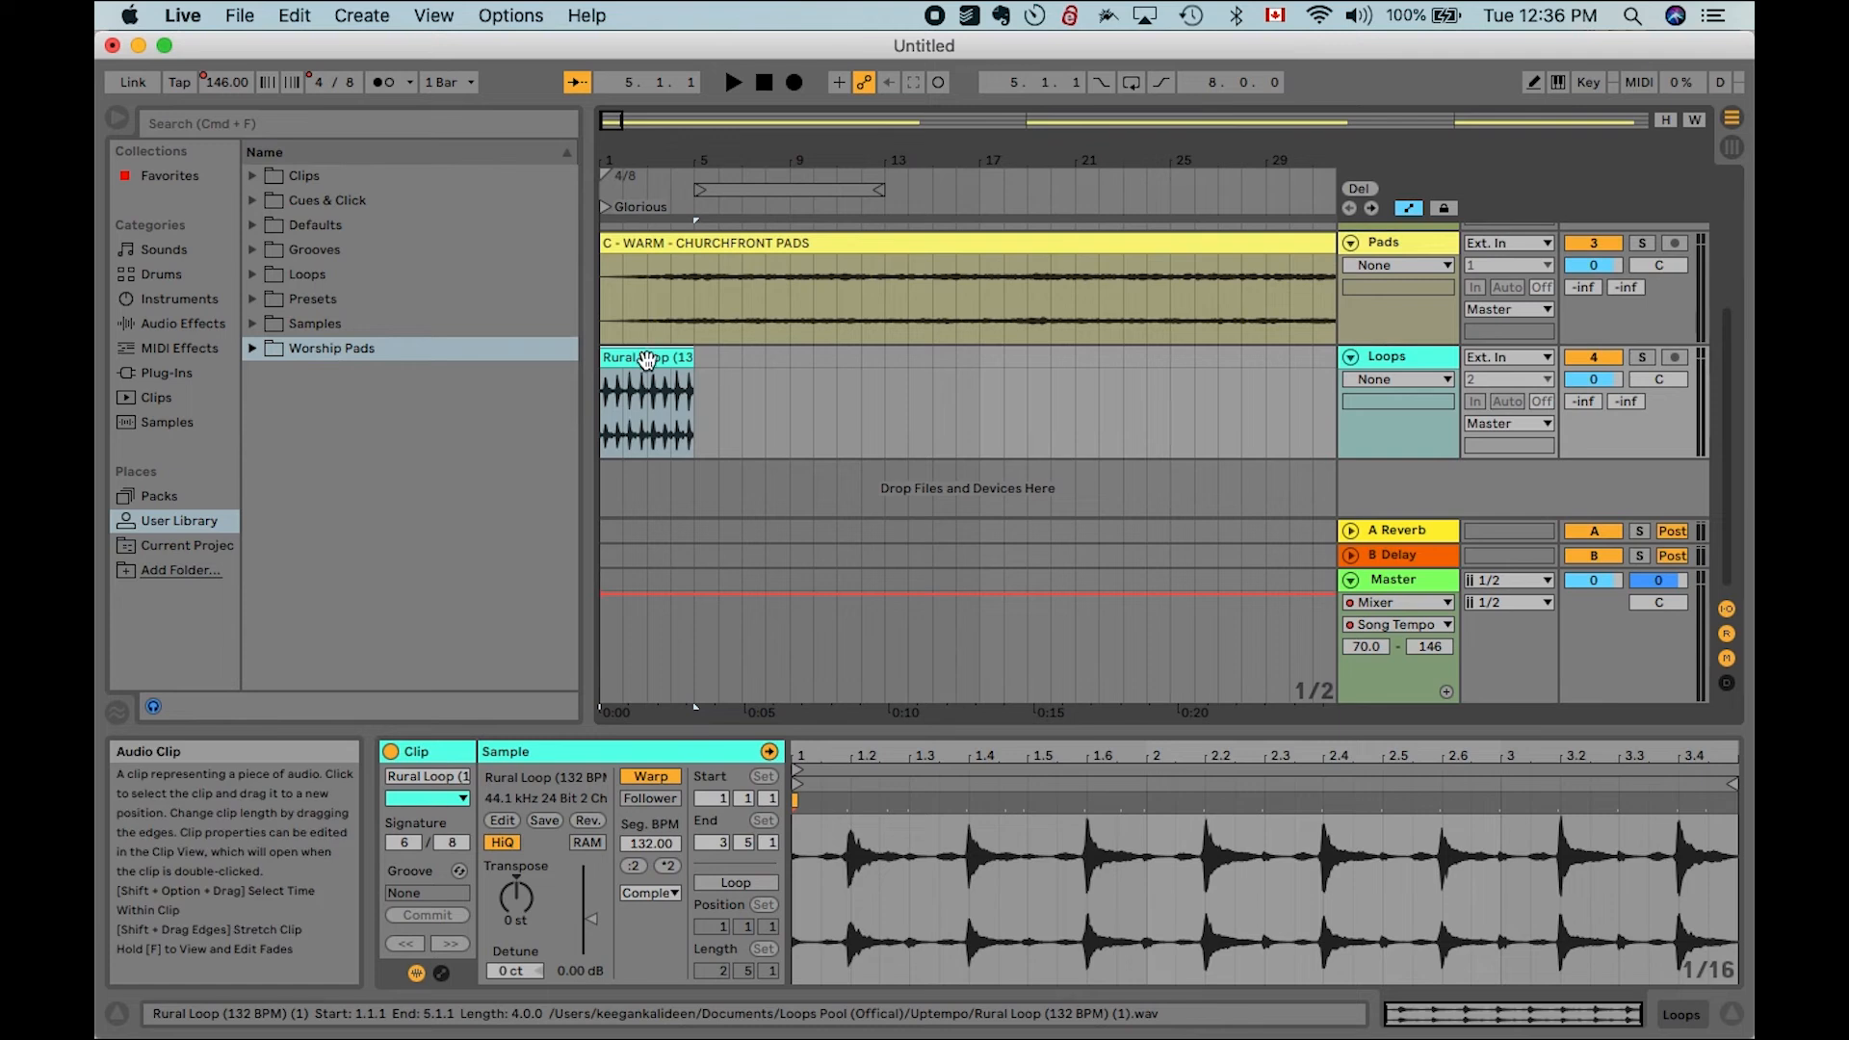
{"action": "key", "text": "space"}
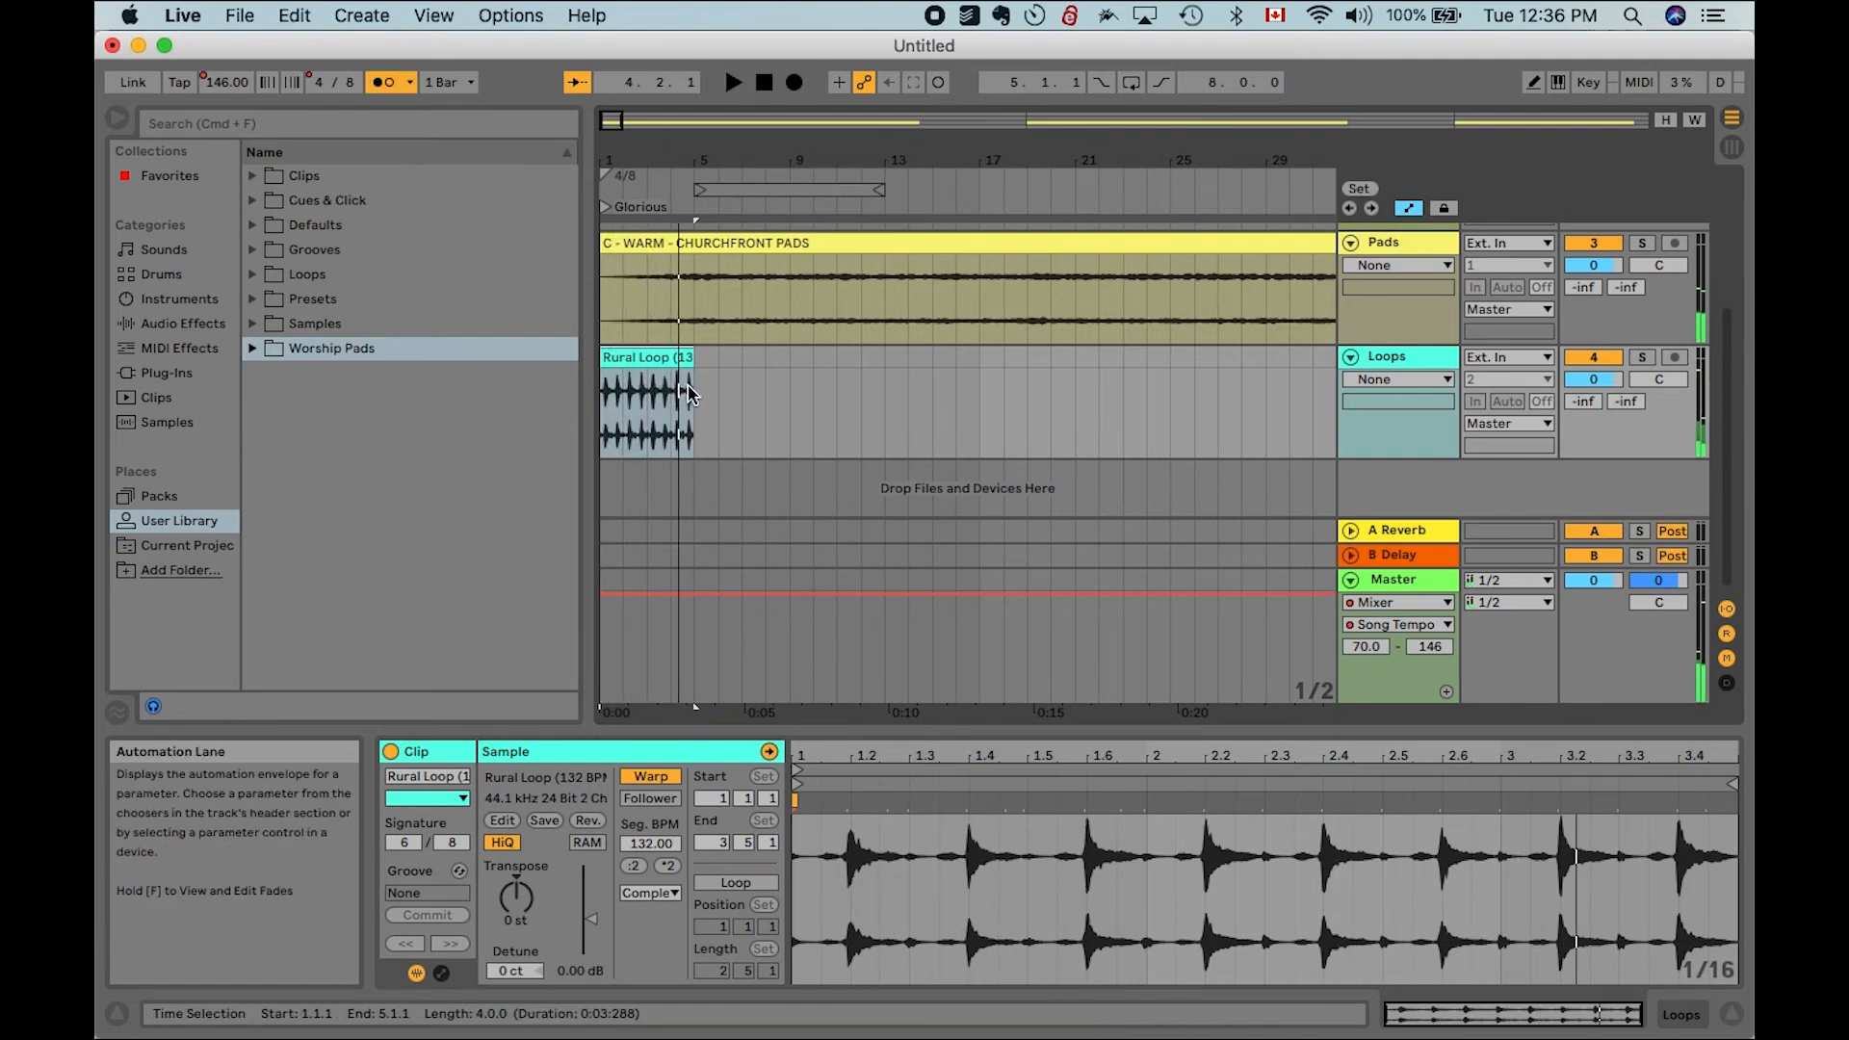
Repeat the four-bar Rural Loop clip back to back until four copies fill the Loops track up to bar 17
{"action": "left_click", "coordinate": [665, 354]}
{"action": "key", "text": "super+d"}
{"action": "left_click", "coordinate": [790, 407]}
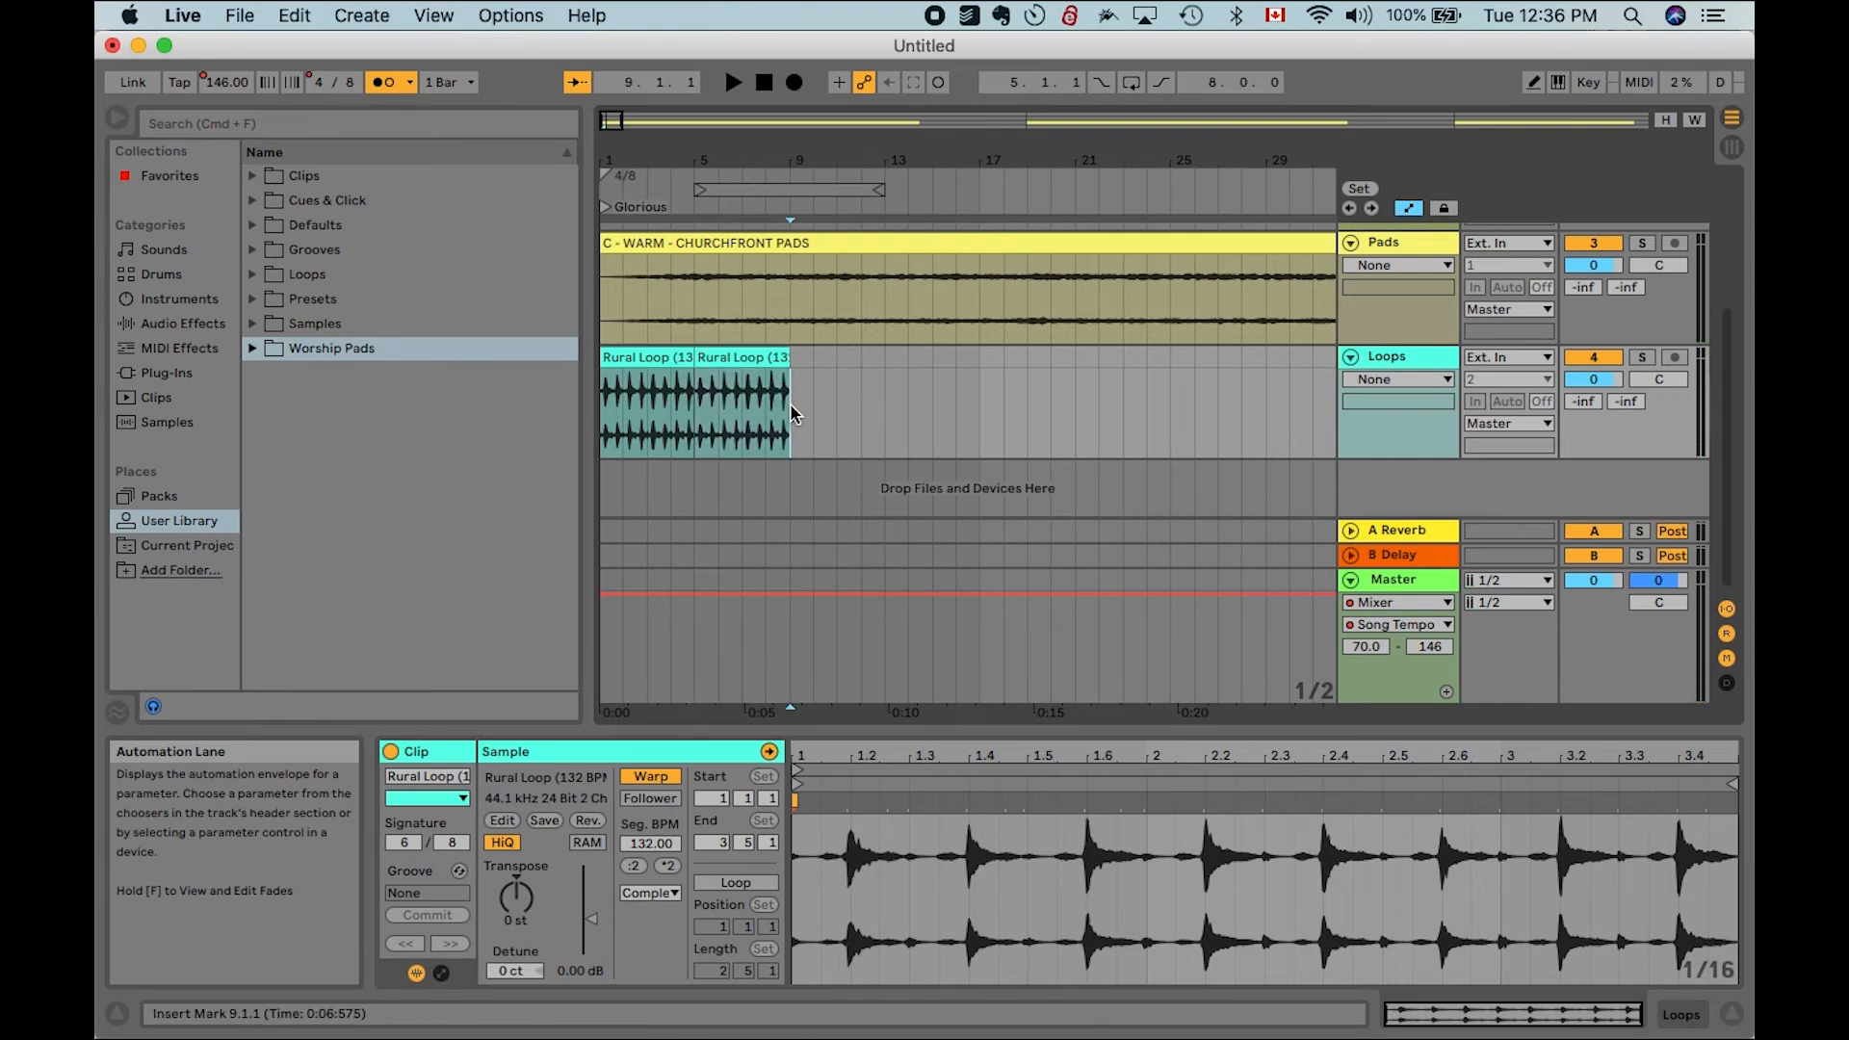
{"action": "key", "text": "super+v"}
{"action": "key", "text": "super+v"}
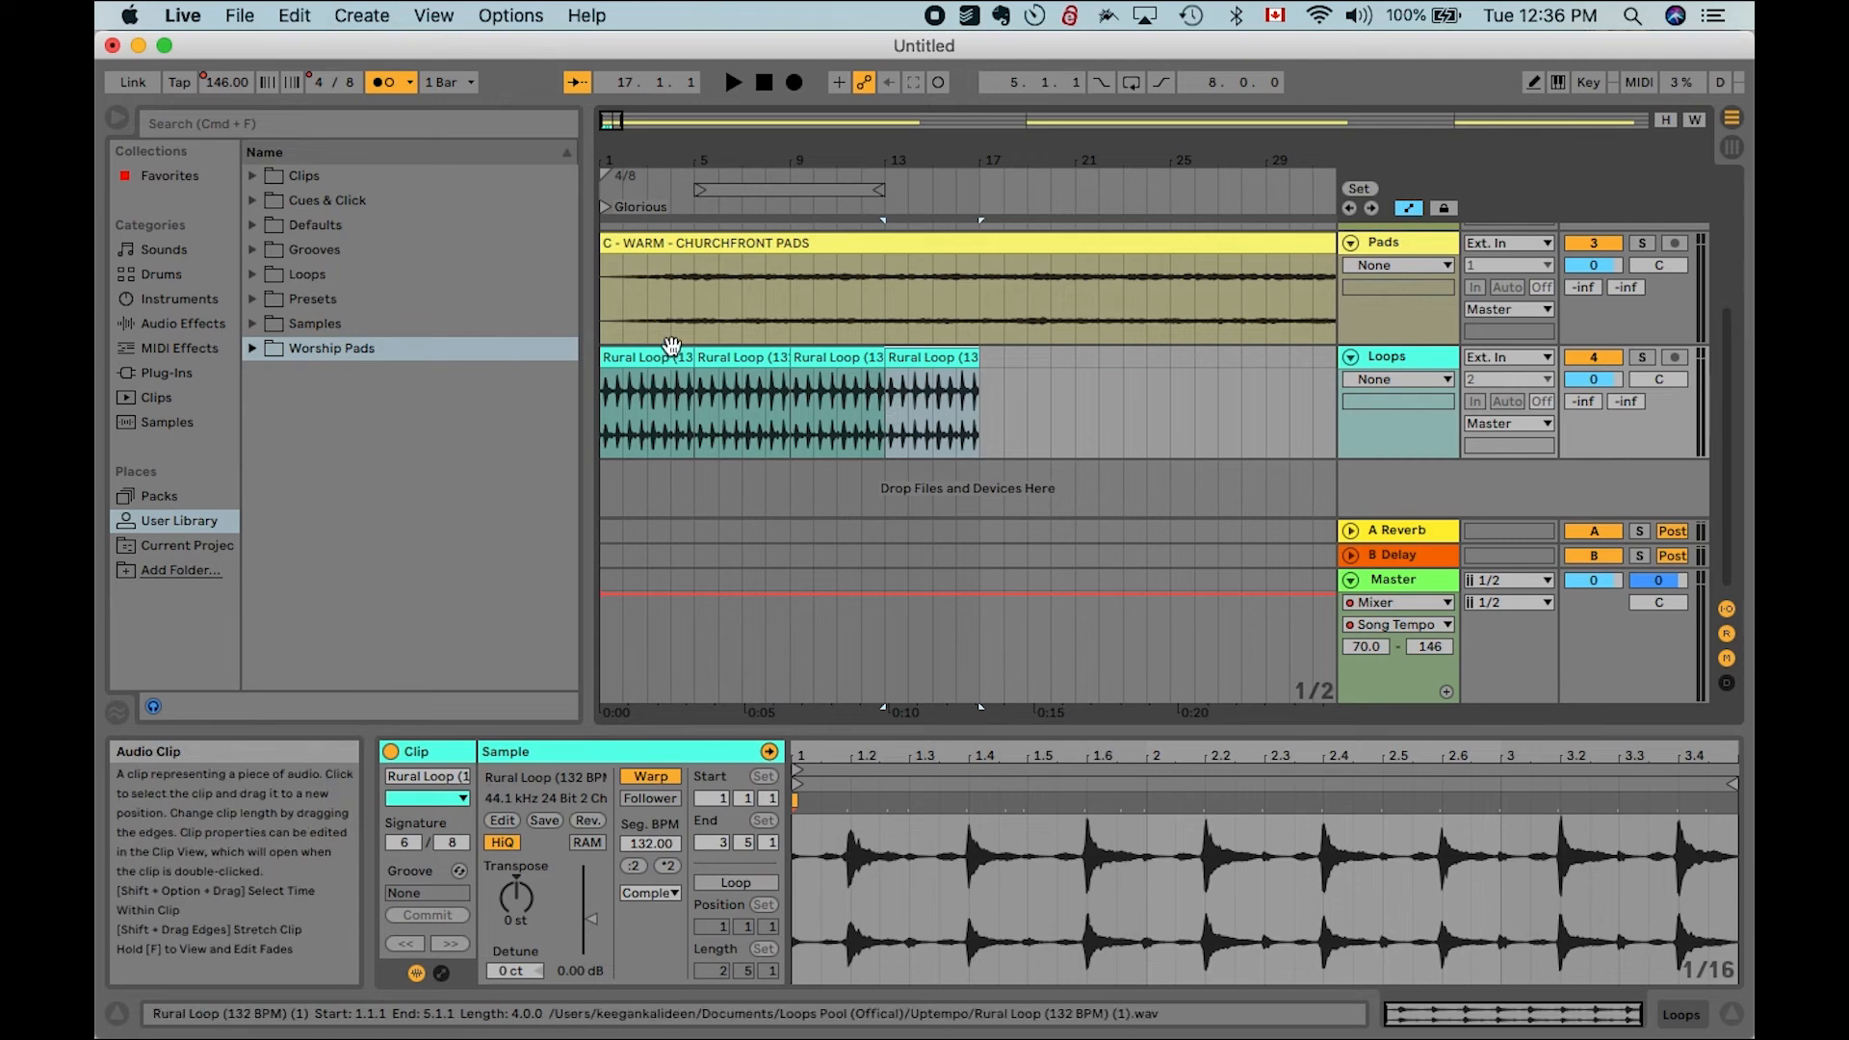
Copy the four Rural Loop clips and paste them three times in a row, extending the loop to bar 65
{"action": "left_click", "coordinate": [652, 360]}
{"action": "left_click", "coordinate": [951, 361], "text": "shift"}
{"action": "key", "text": "super+c"}
{"action": "scroll", "coordinate": [950, 361], "scroll_direction": "down", "scroll_amount": 5}
{"action": "key", "text": "super+v"}
{"action": "key", "text": "super+v"}
{"action": "key", "text": "super+v"}
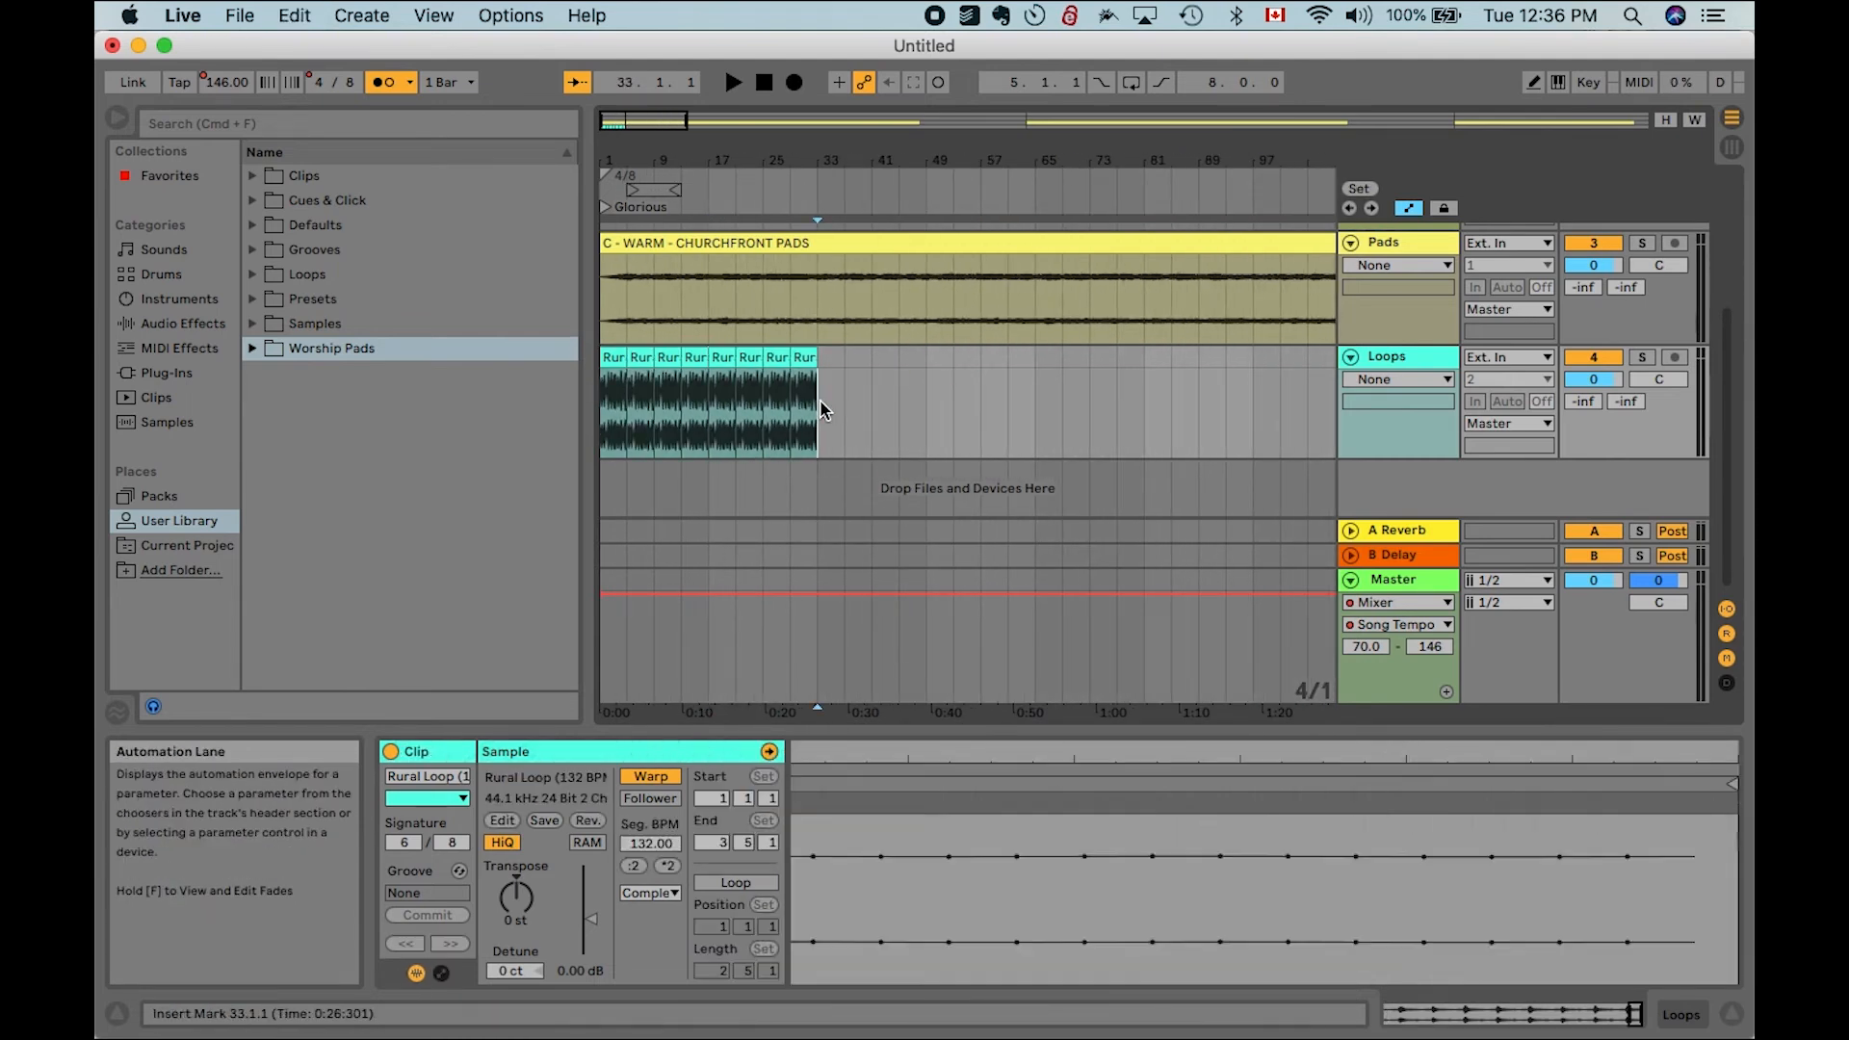
Copy all the Rural Loop clips from bars 1 to 65 and paste them at bar 65, extending the loop to bar 129
{"action": "left_click", "coordinate": [616, 358]}
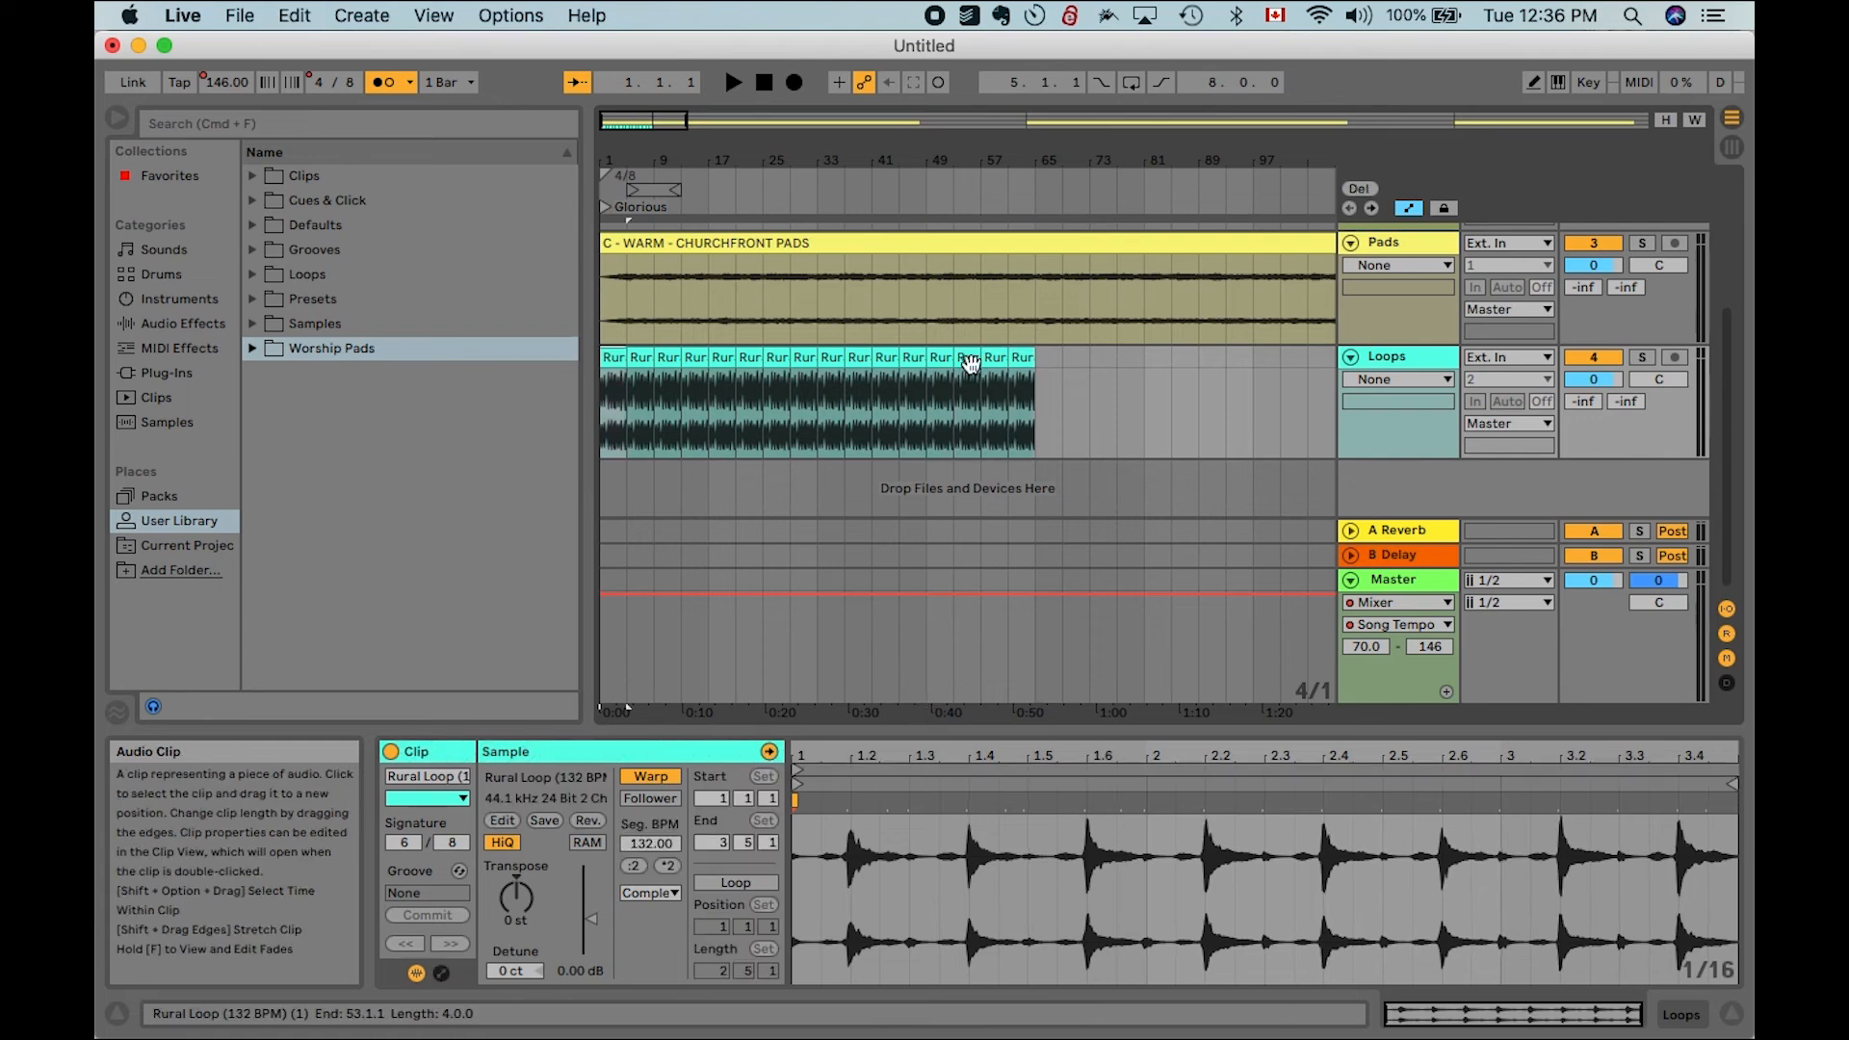
{"action": "left_click", "coordinate": [1021, 357], "text": "shift"}
{"action": "key", "text": "super+c"}
{"action": "key", "text": "super+v"}
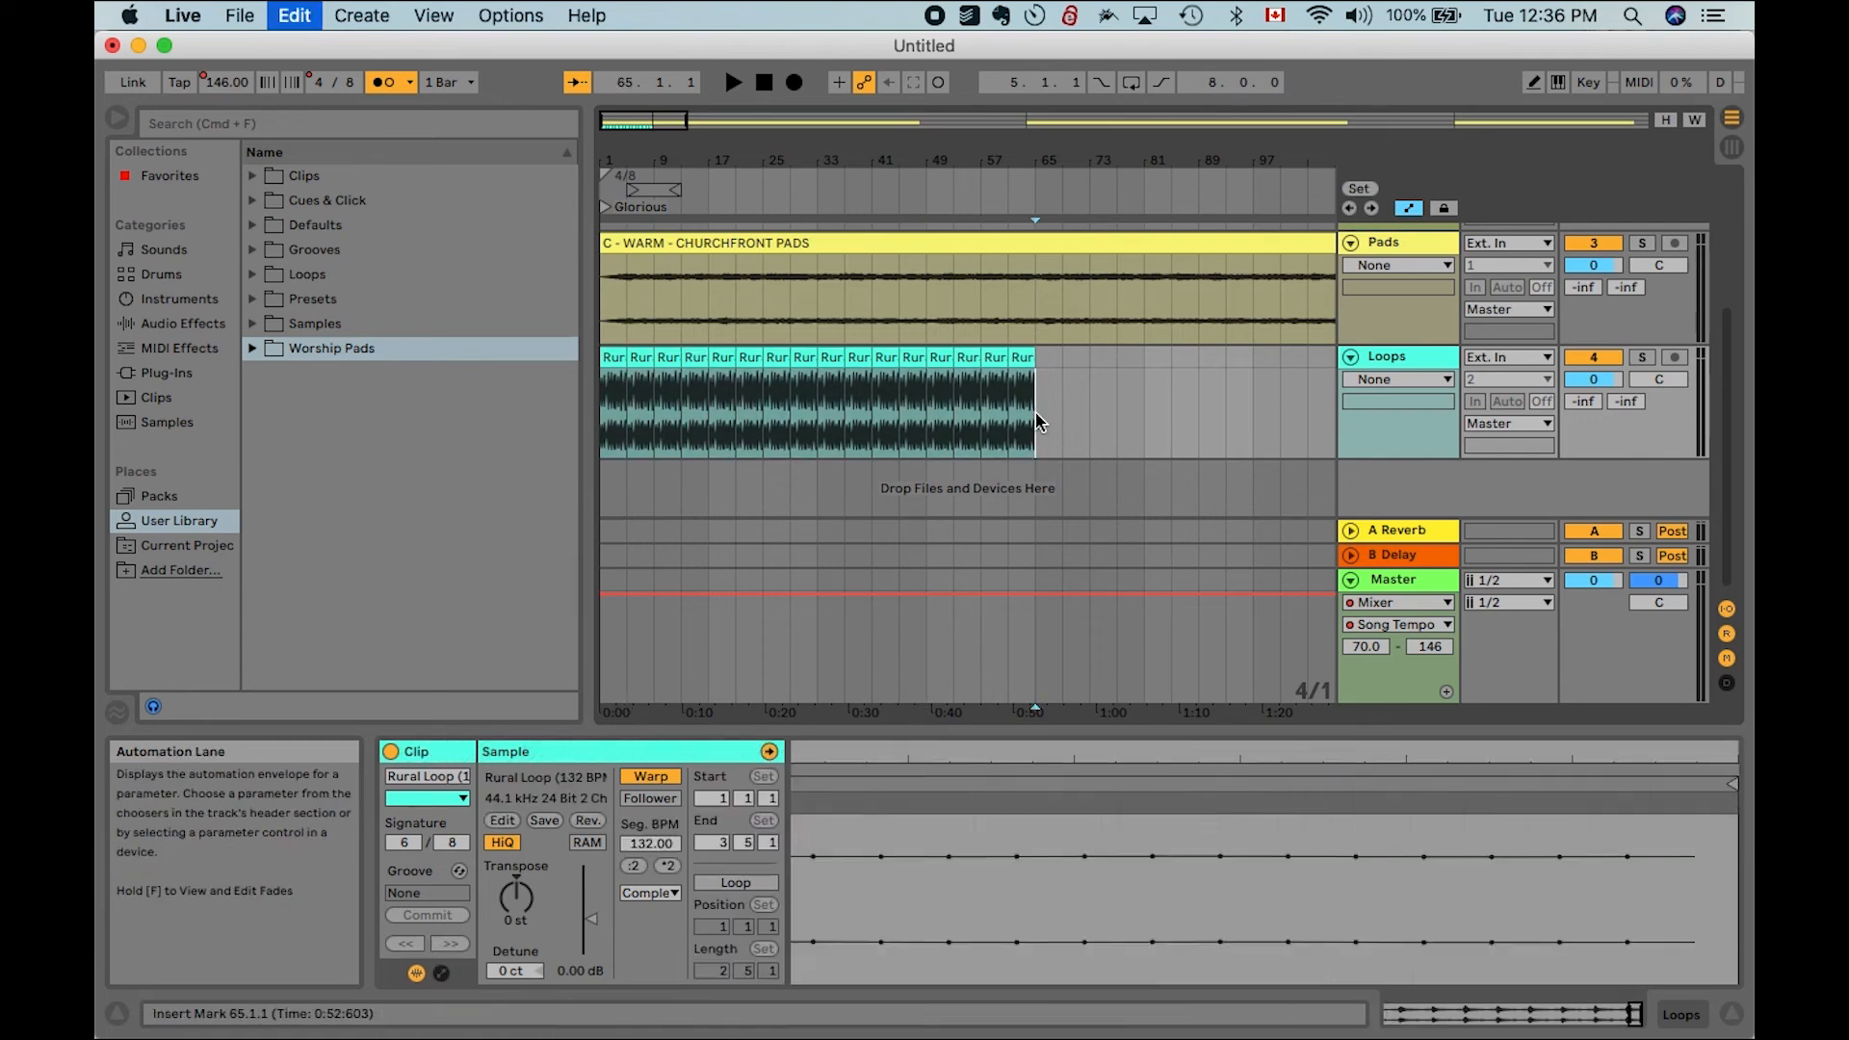
{"action": "scroll", "coordinate": [1040, 425], "scroll_direction": "down", "scroll_amount": 6}
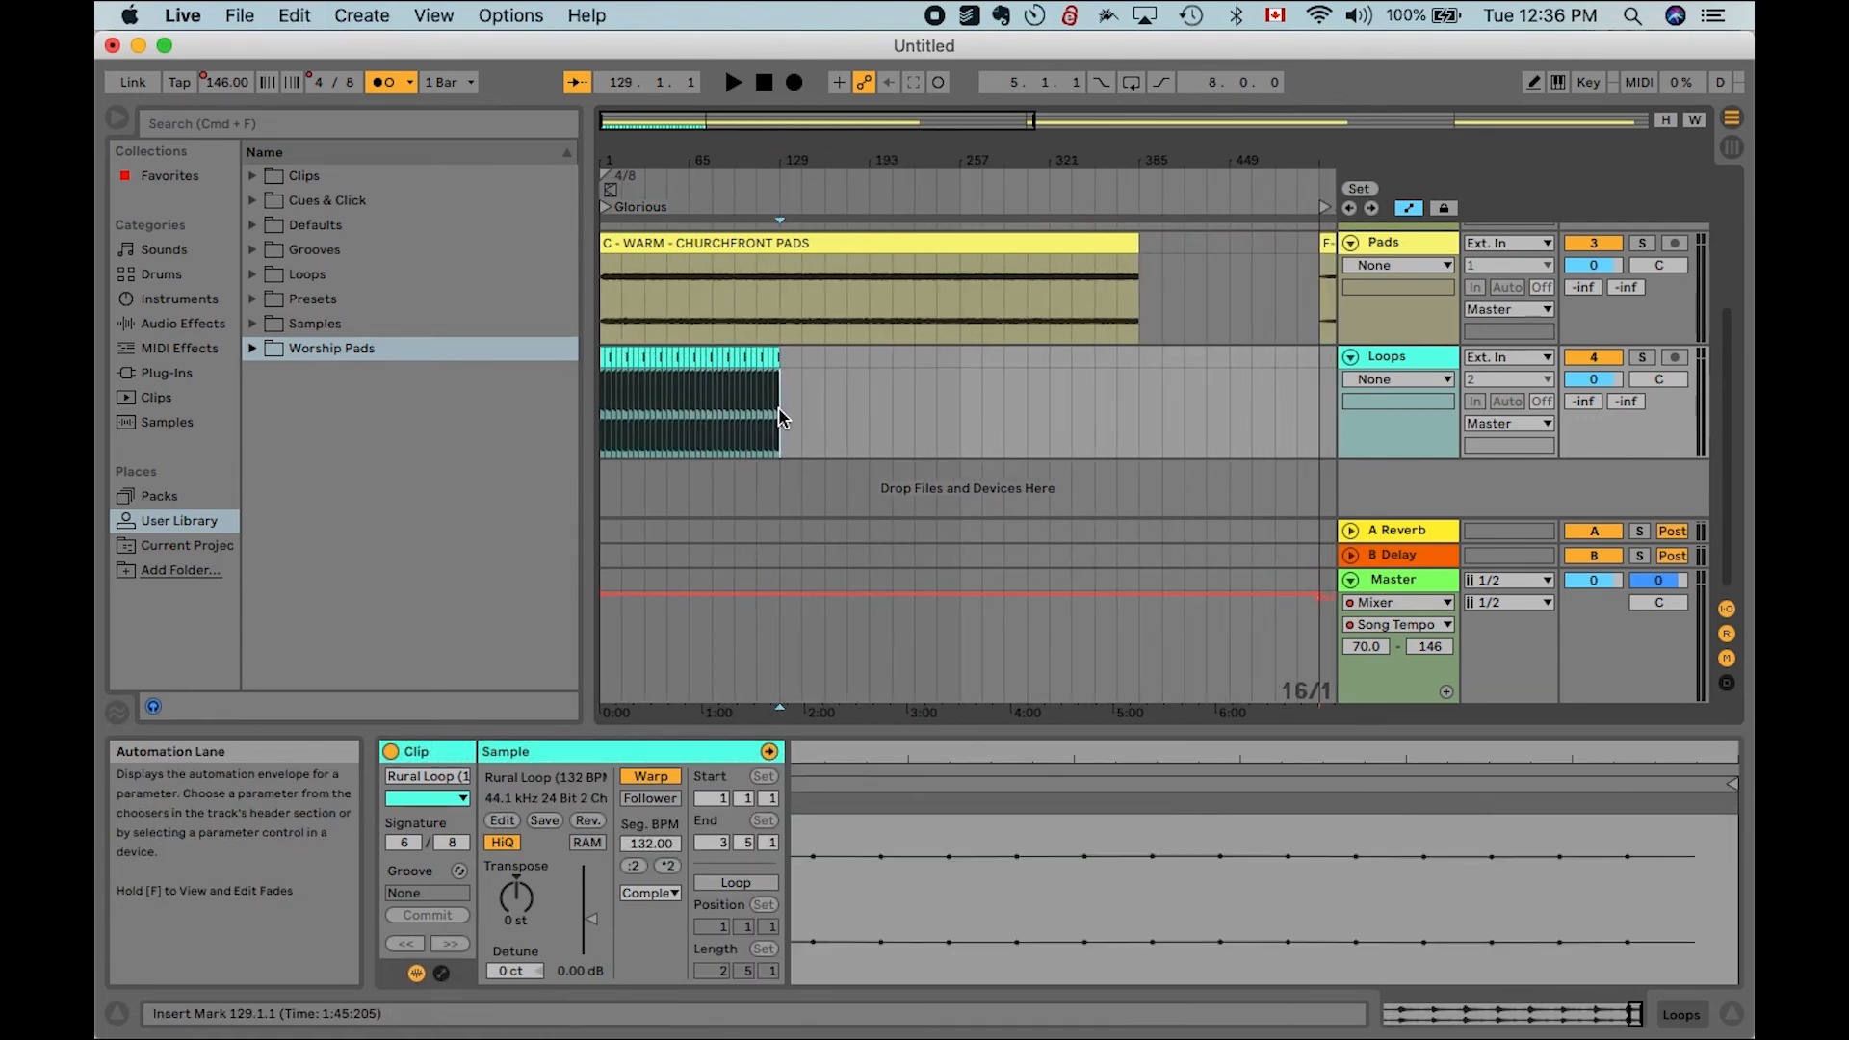
Paste the copied 64-bar block of Rural Loop clips four more times from bar 129, extending the loop to bar 385
{"action": "scroll", "coordinate": [782, 416], "scroll_direction": "up", "scroll_amount": 5}
{"action": "key", "text": "super+v"}
{"action": "scroll", "coordinate": [782, 416], "scroll_direction": "down", "scroll_amount": 4}
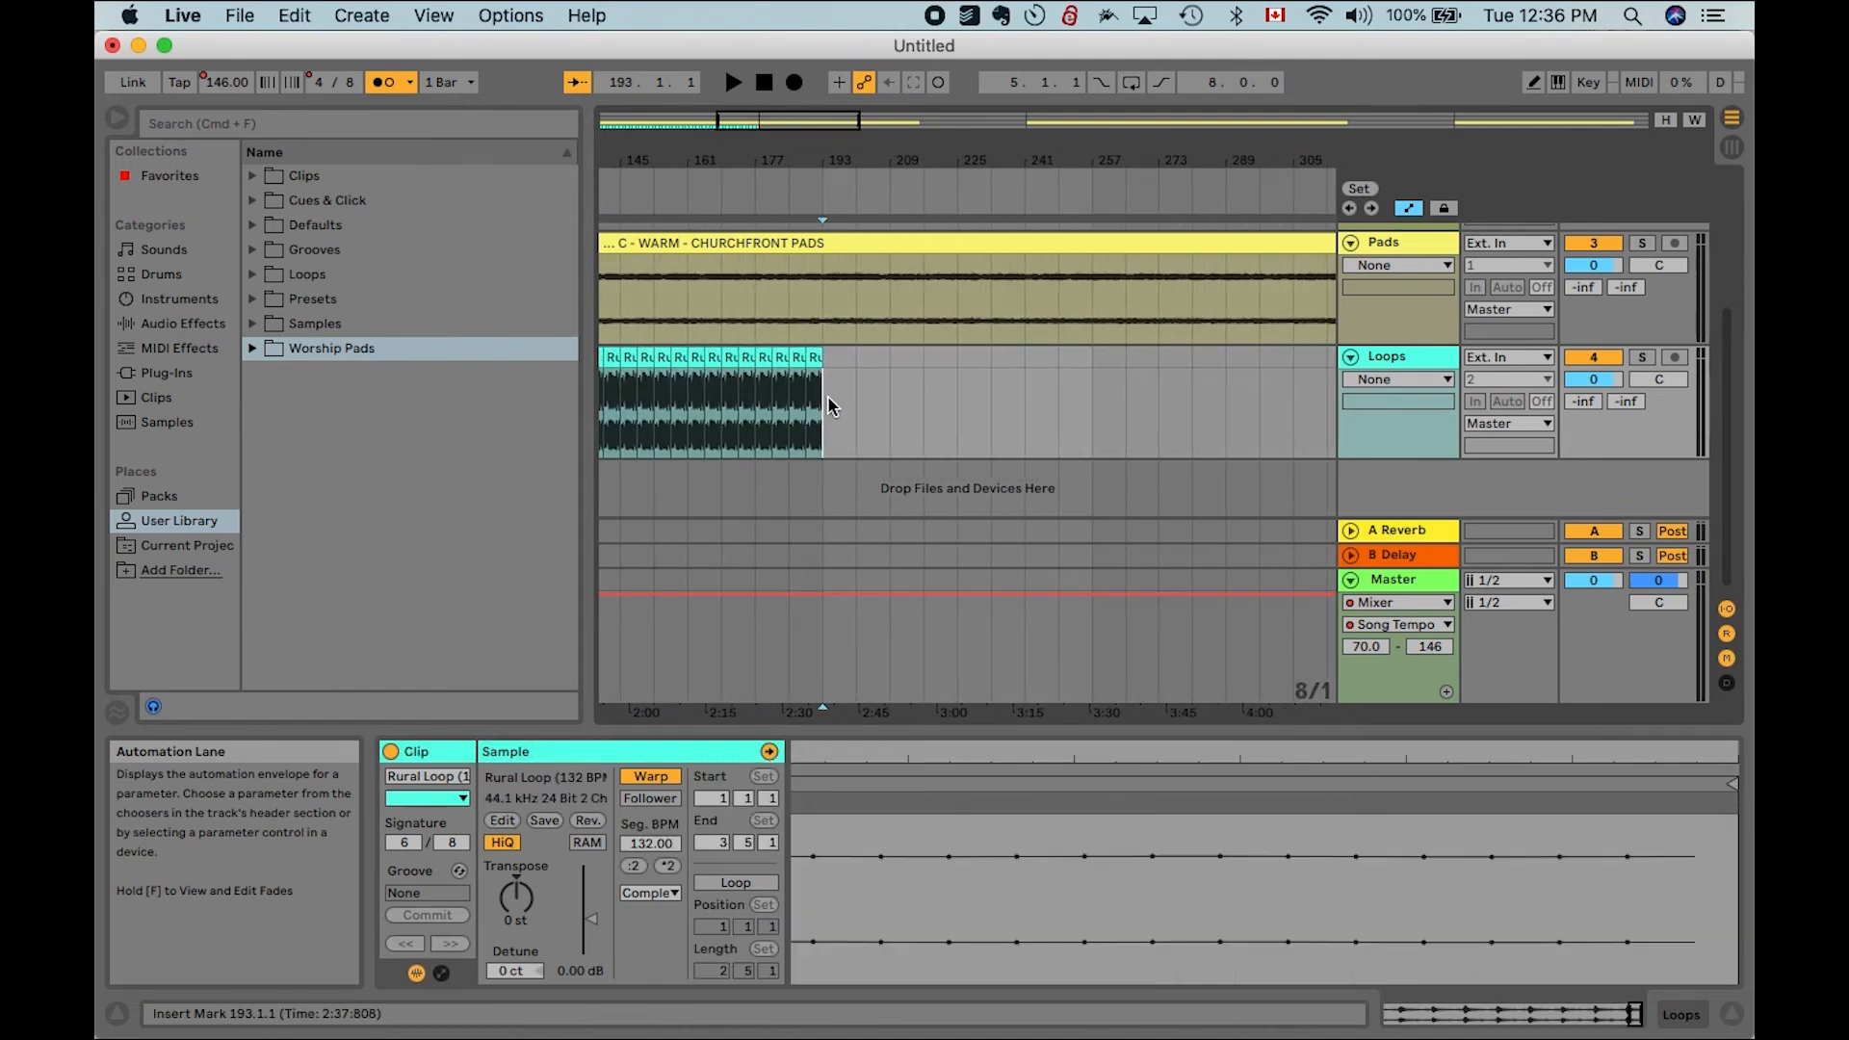
{"action": "key", "text": "super+v"}
{"action": "key", "text": "super+v"}
{"action": "scroll", "coordinate": [867, 403], "scroll_direction": "down", "scroll_amount": 4}
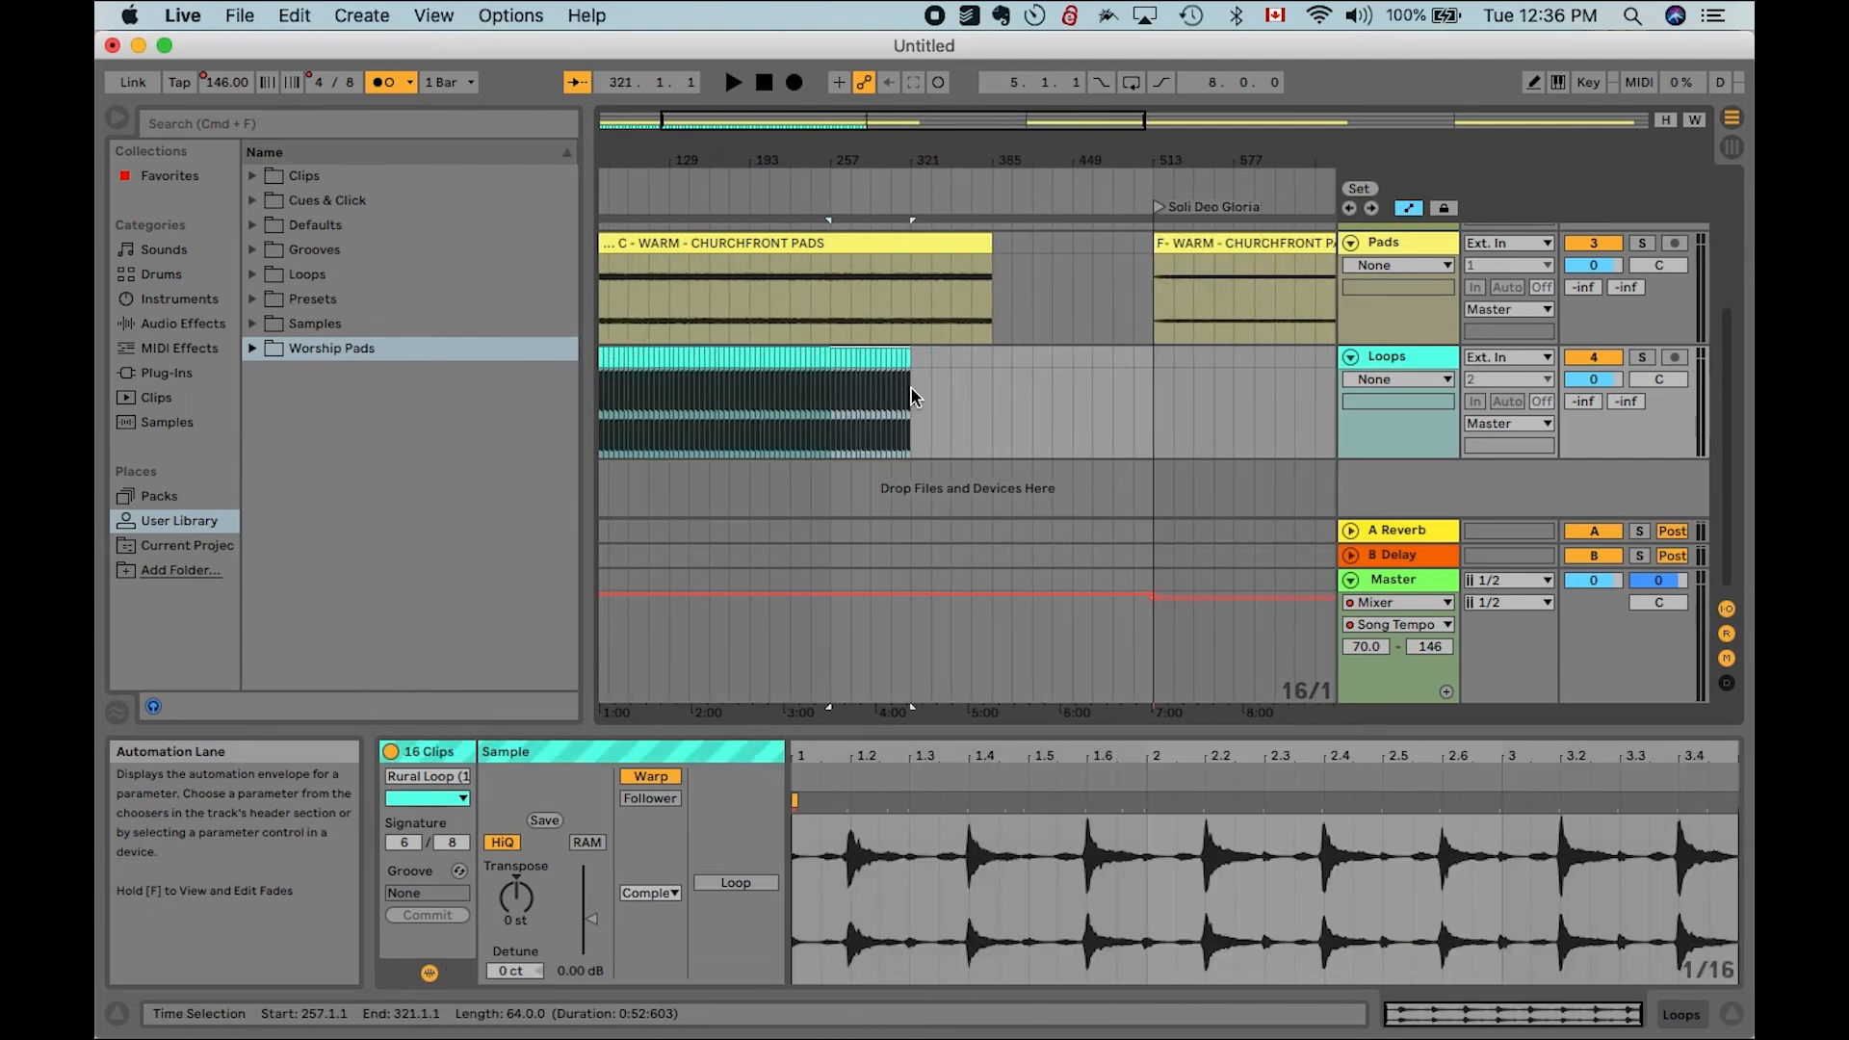
{"action": "scroll", "coordinate": [911, 395], "scroll_direction": "up", "scroll_amount": 4}
{"action": "key", "text": "super+v"}
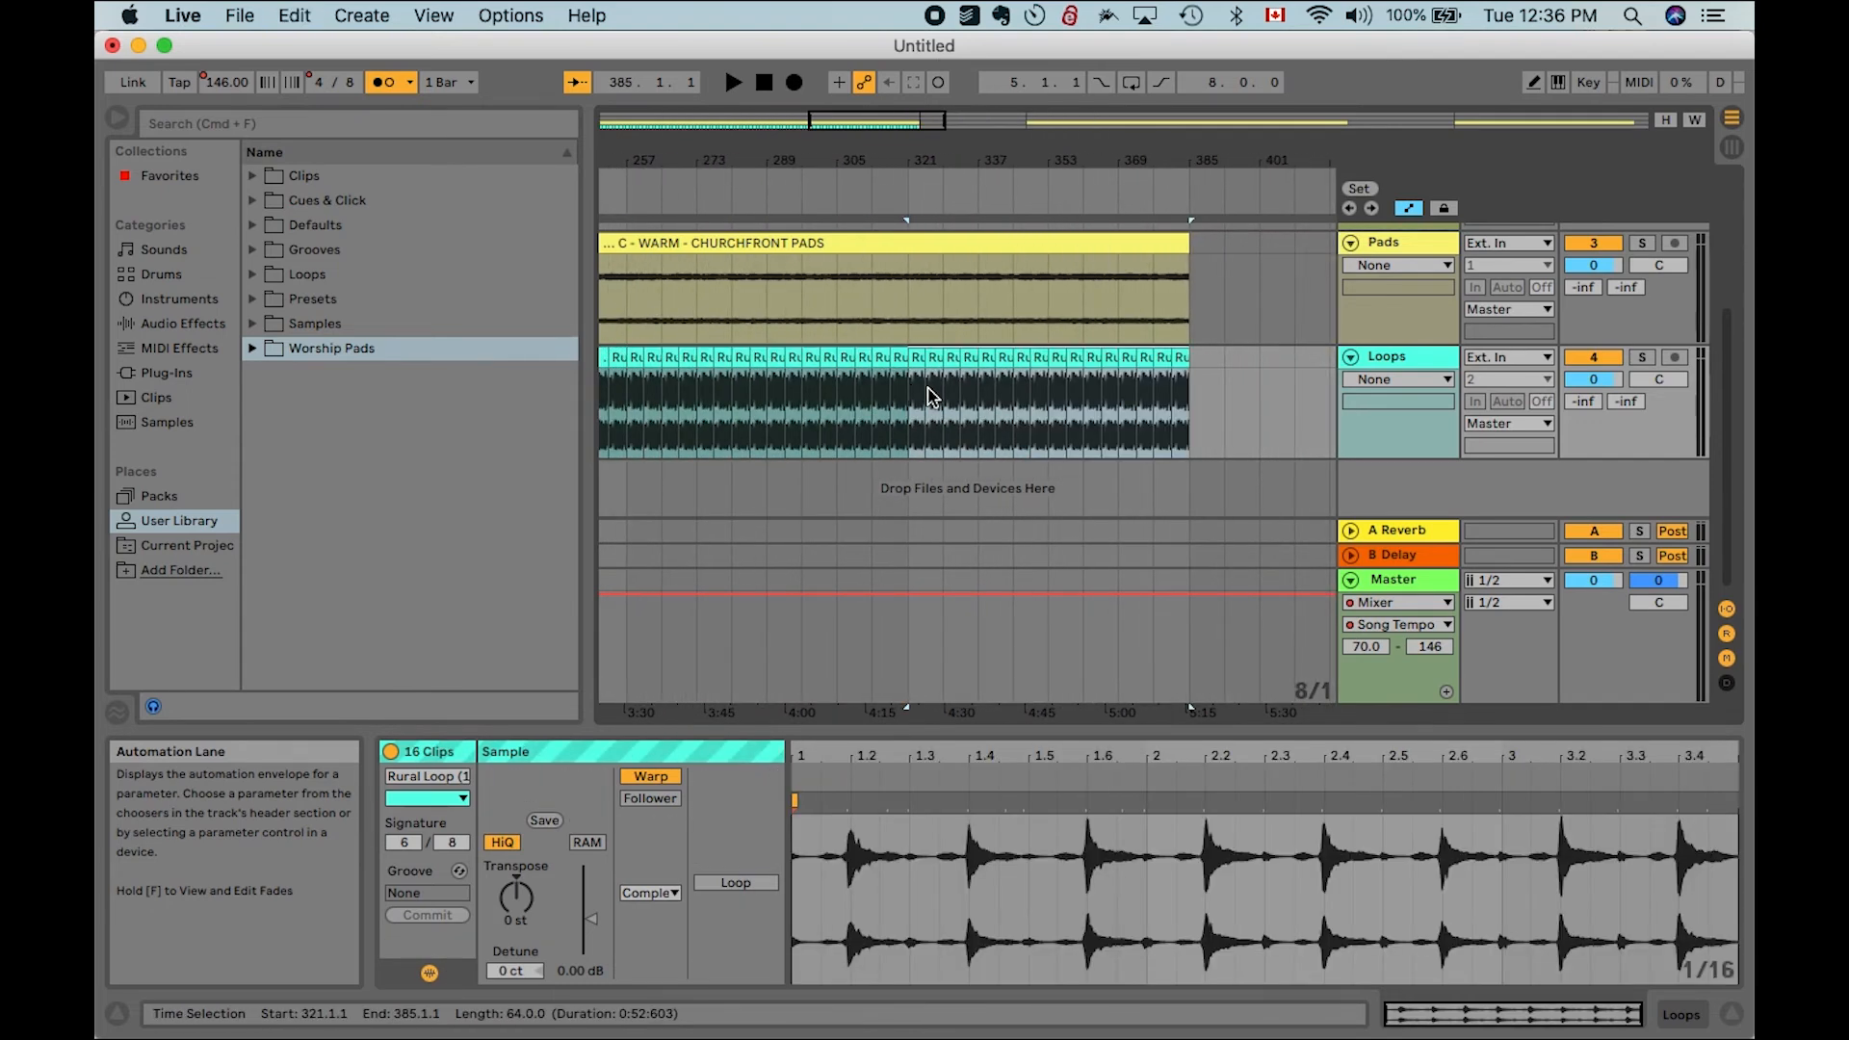
{"action": "scroll", "coordinate": [1190, 366], "scroll_direction": "down", "scroll_amount": 1}
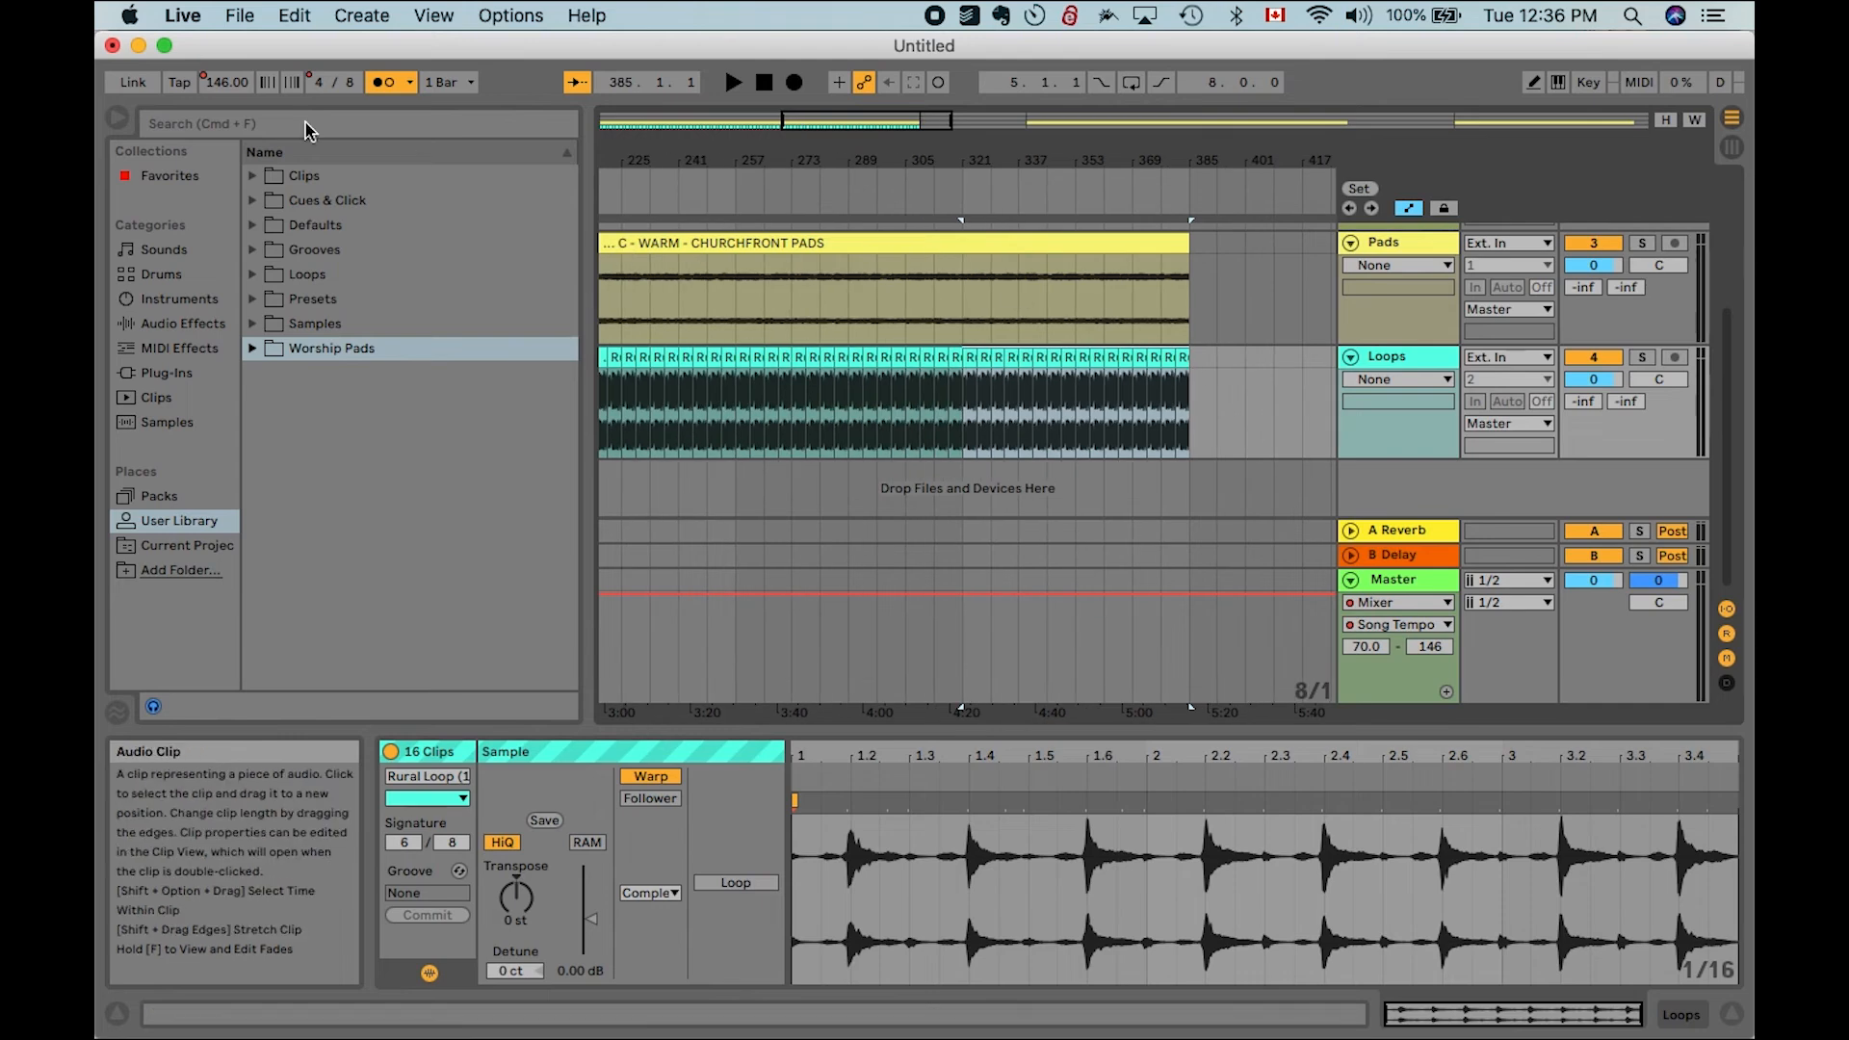
Hide the browser and play the Rural Loop clips together with the pad from bar 1
{"action": "left_click", "coordinate": [116, 117]}
{"action": "scroll", "coordinate": [404, 351], "scroll_direction": "down", "scroll_amount": 3}
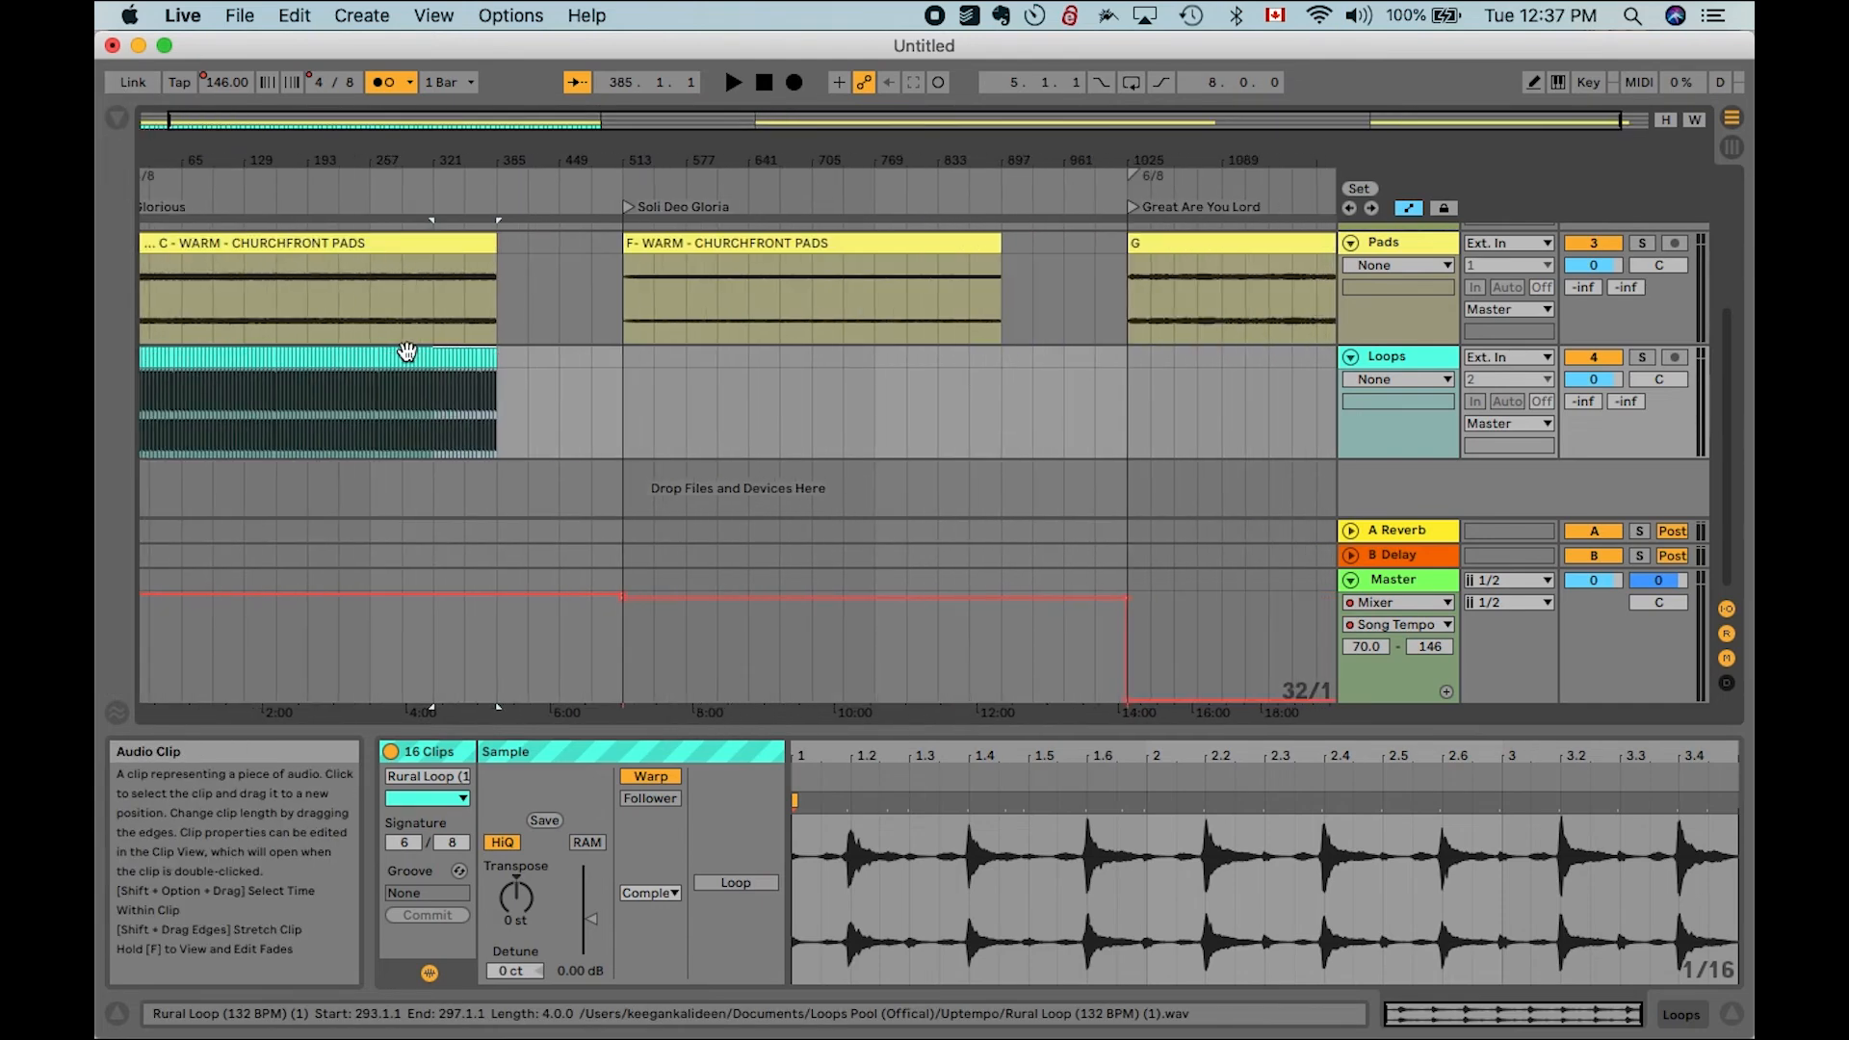
{"action": "scroll", "coordinate": [404, 351], "scroll_direction": "up", "scroll_amount": 5}
{"action": "scroll", "coordinate": [405, 351], "scroll_direction": "left", "scroll_amount": 10}
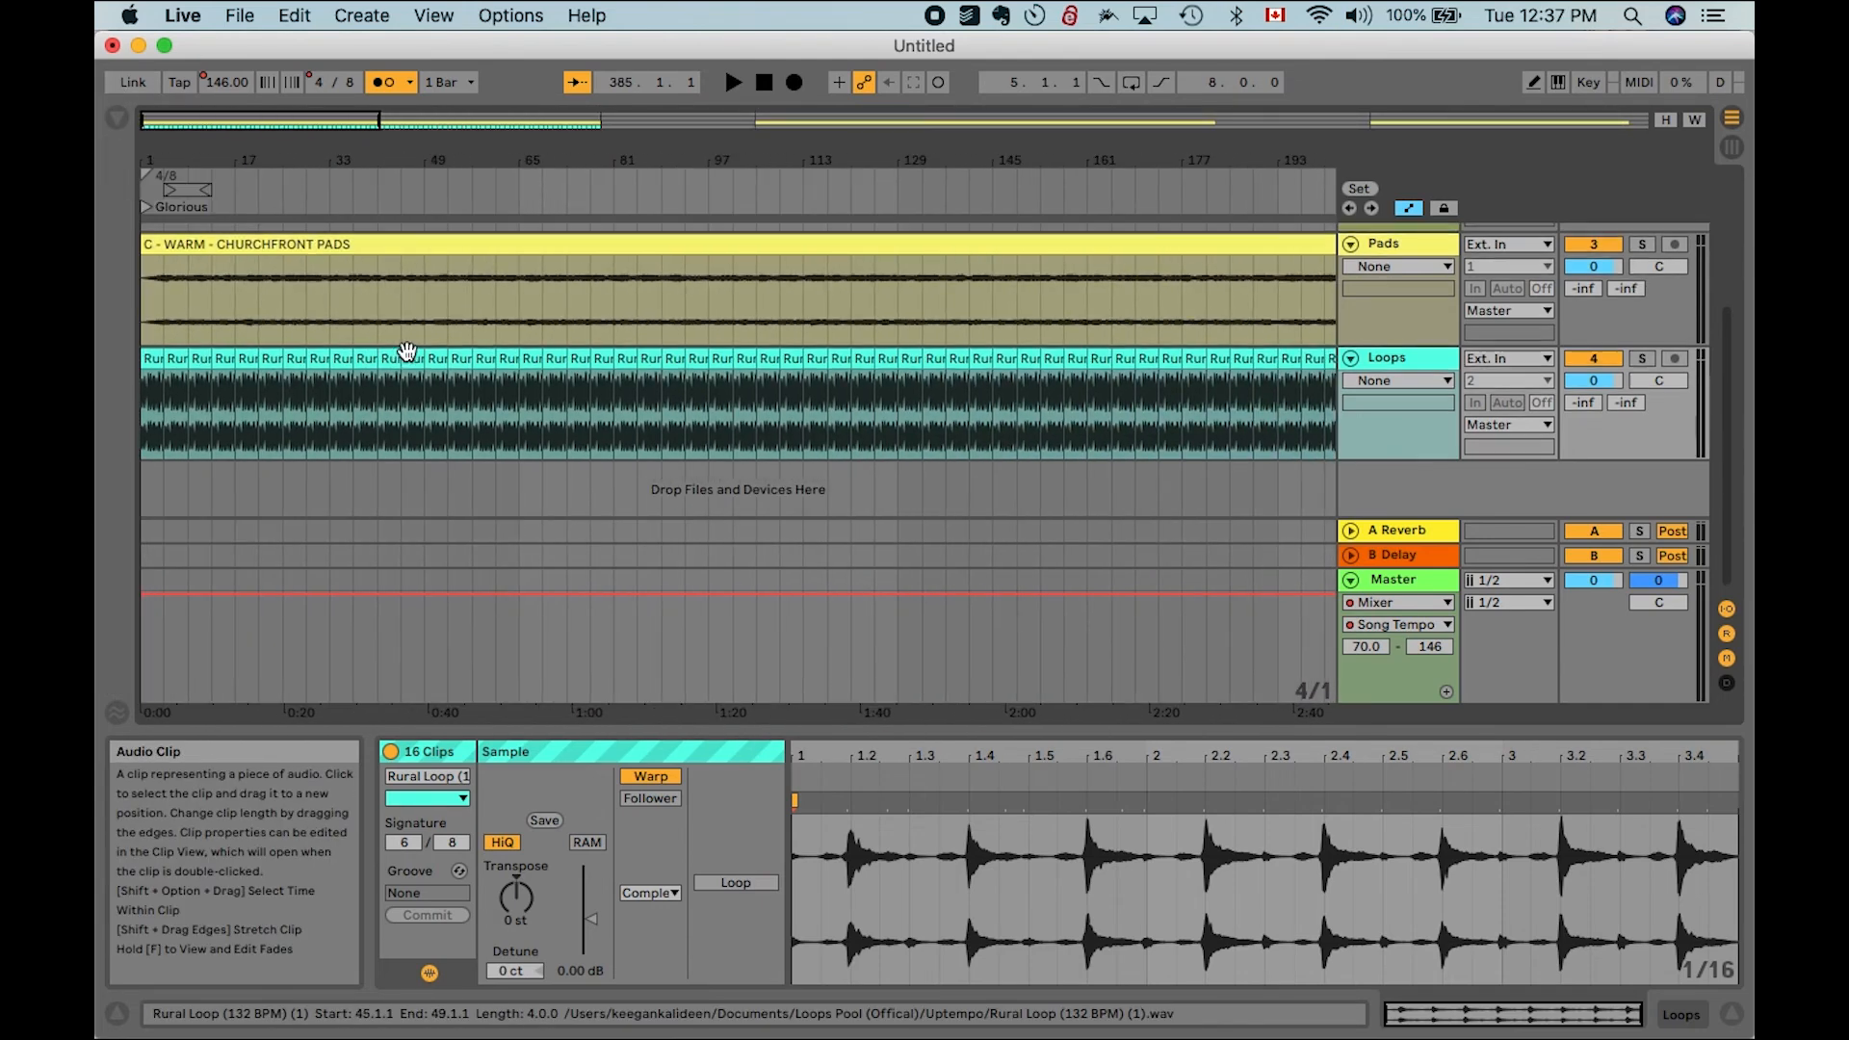
{"action": "left_click", "coordinate": [145, 420]}
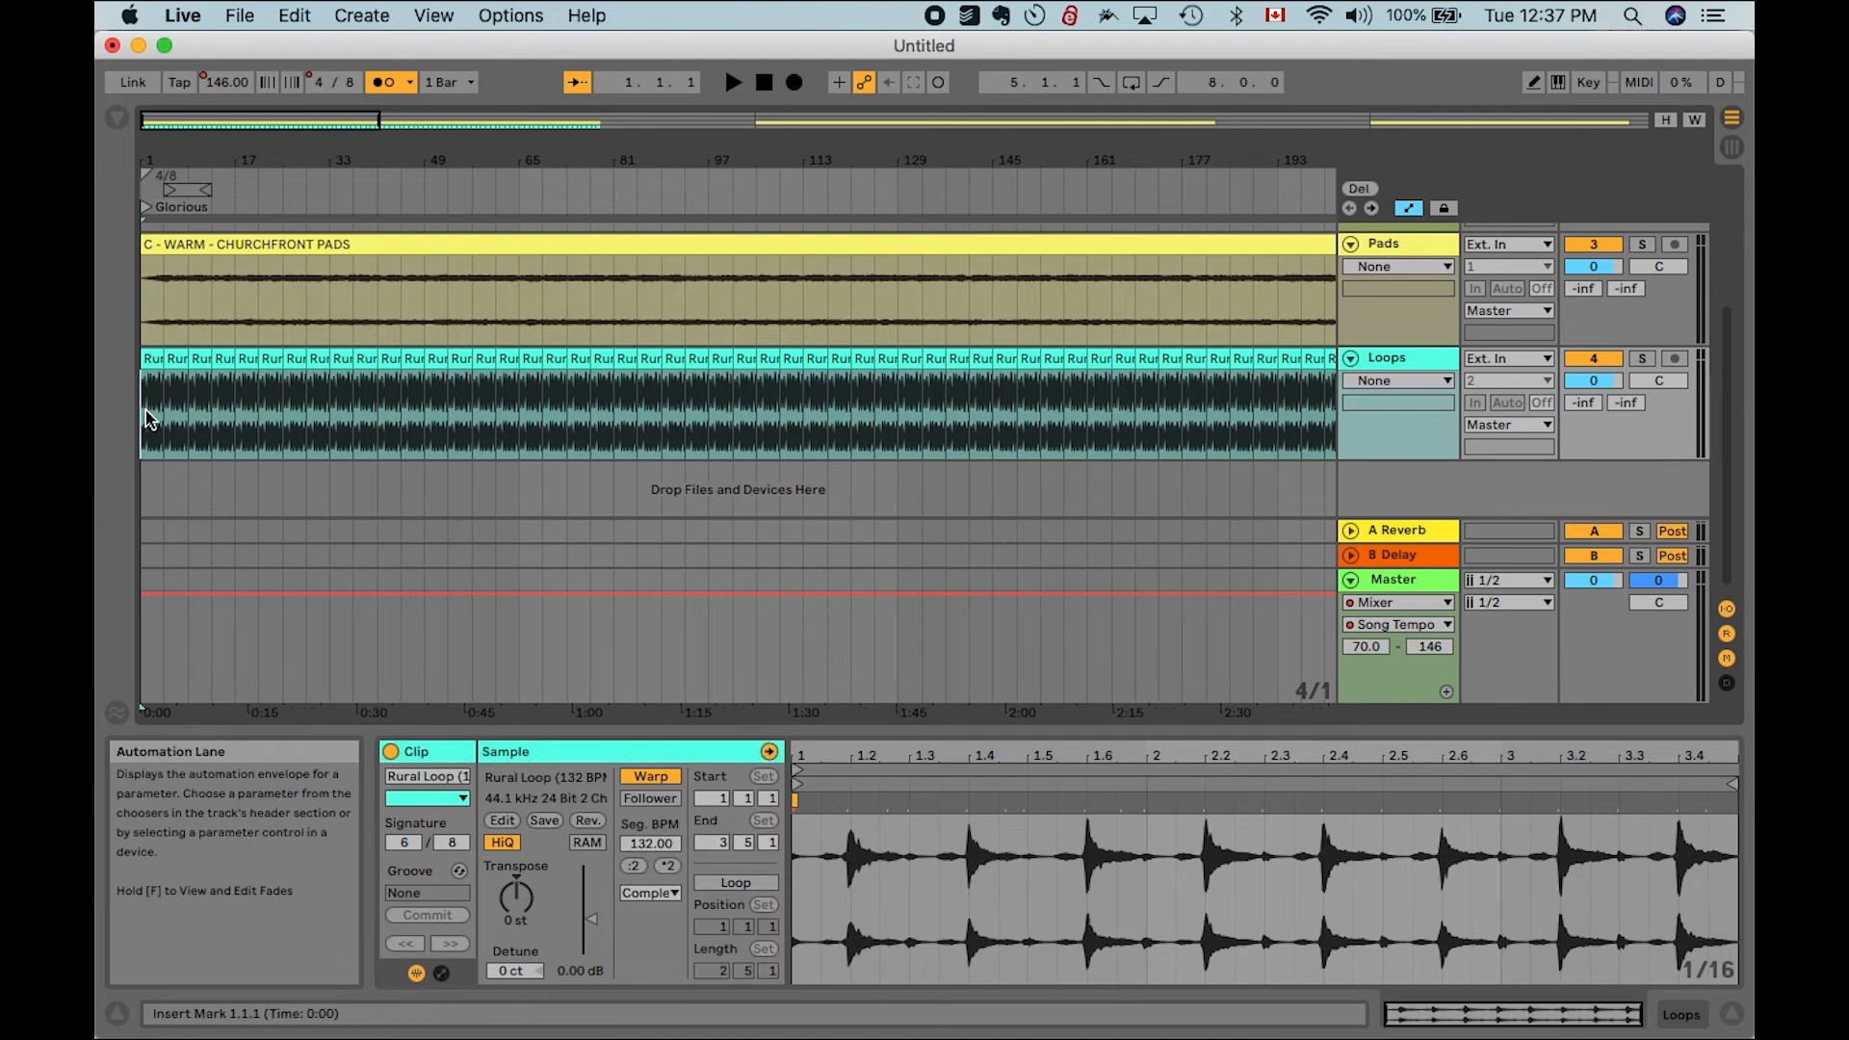
{"action": "key", "text": "space"}
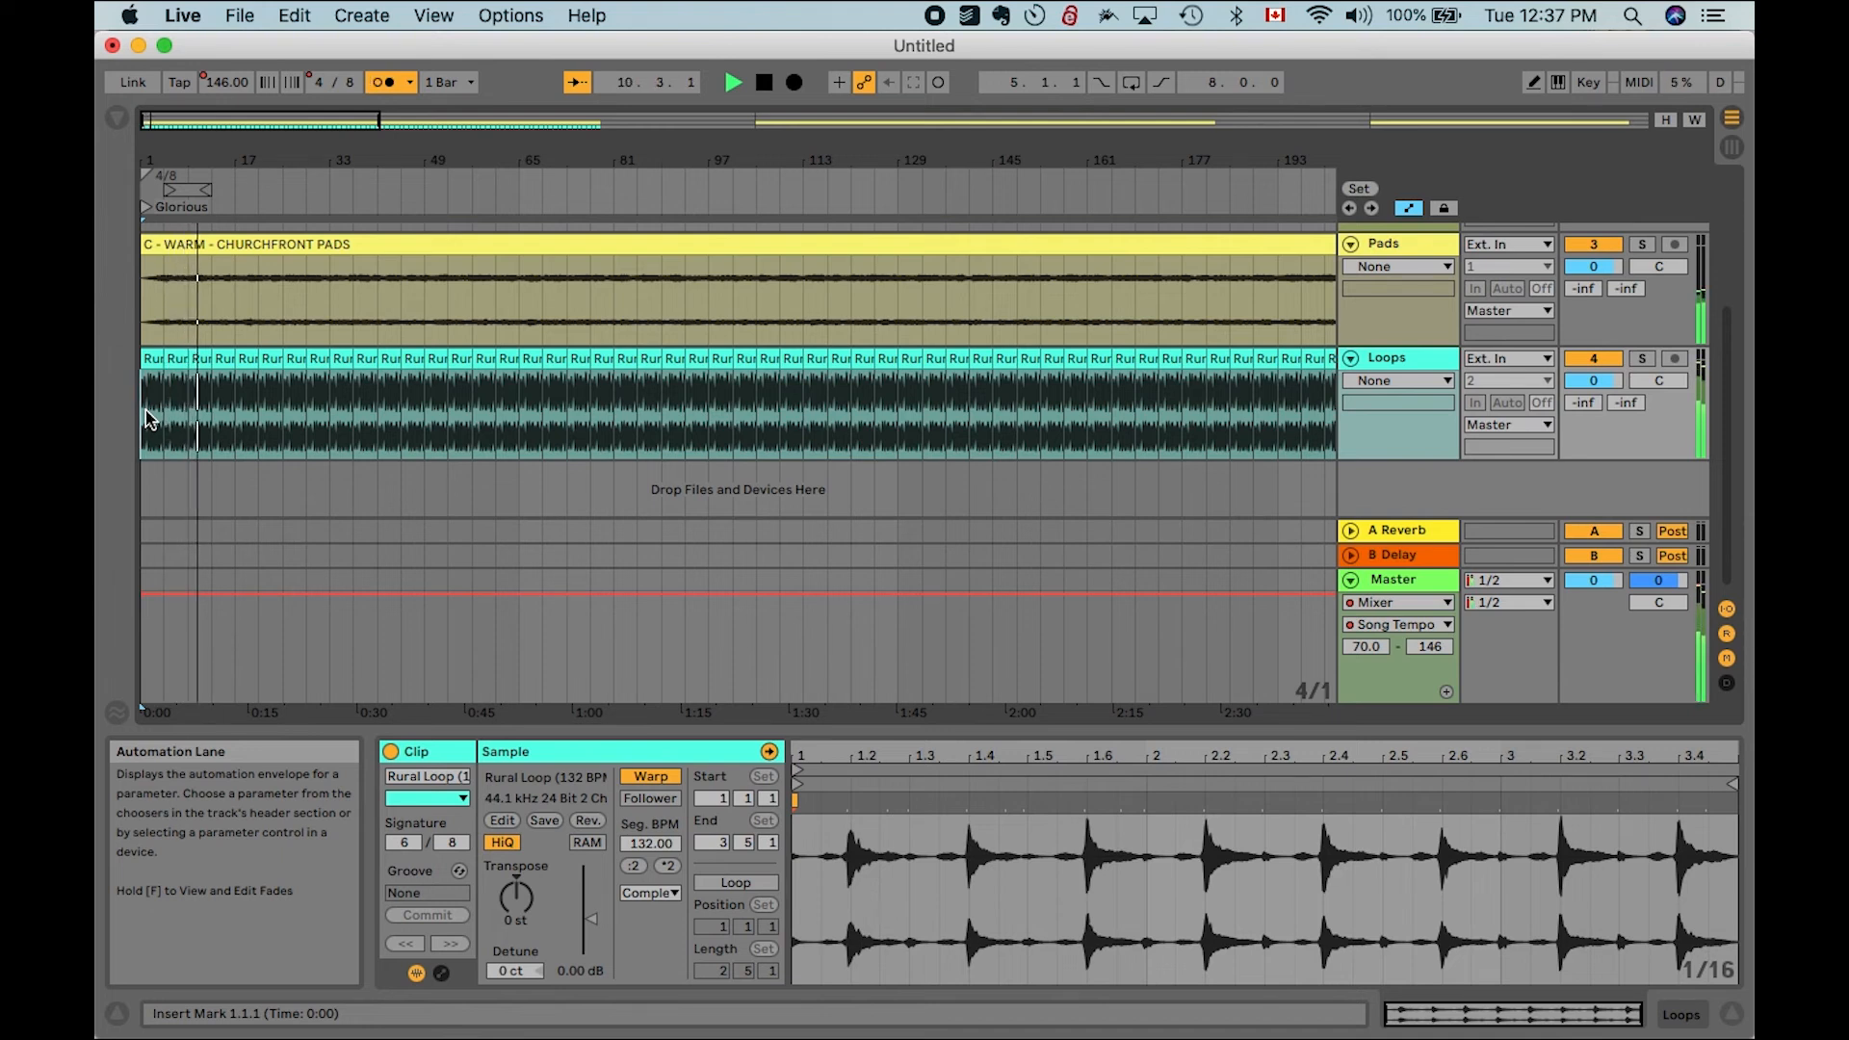
{"action": "key", "text": "minus"}
{"action": "key", "text": "minus"}
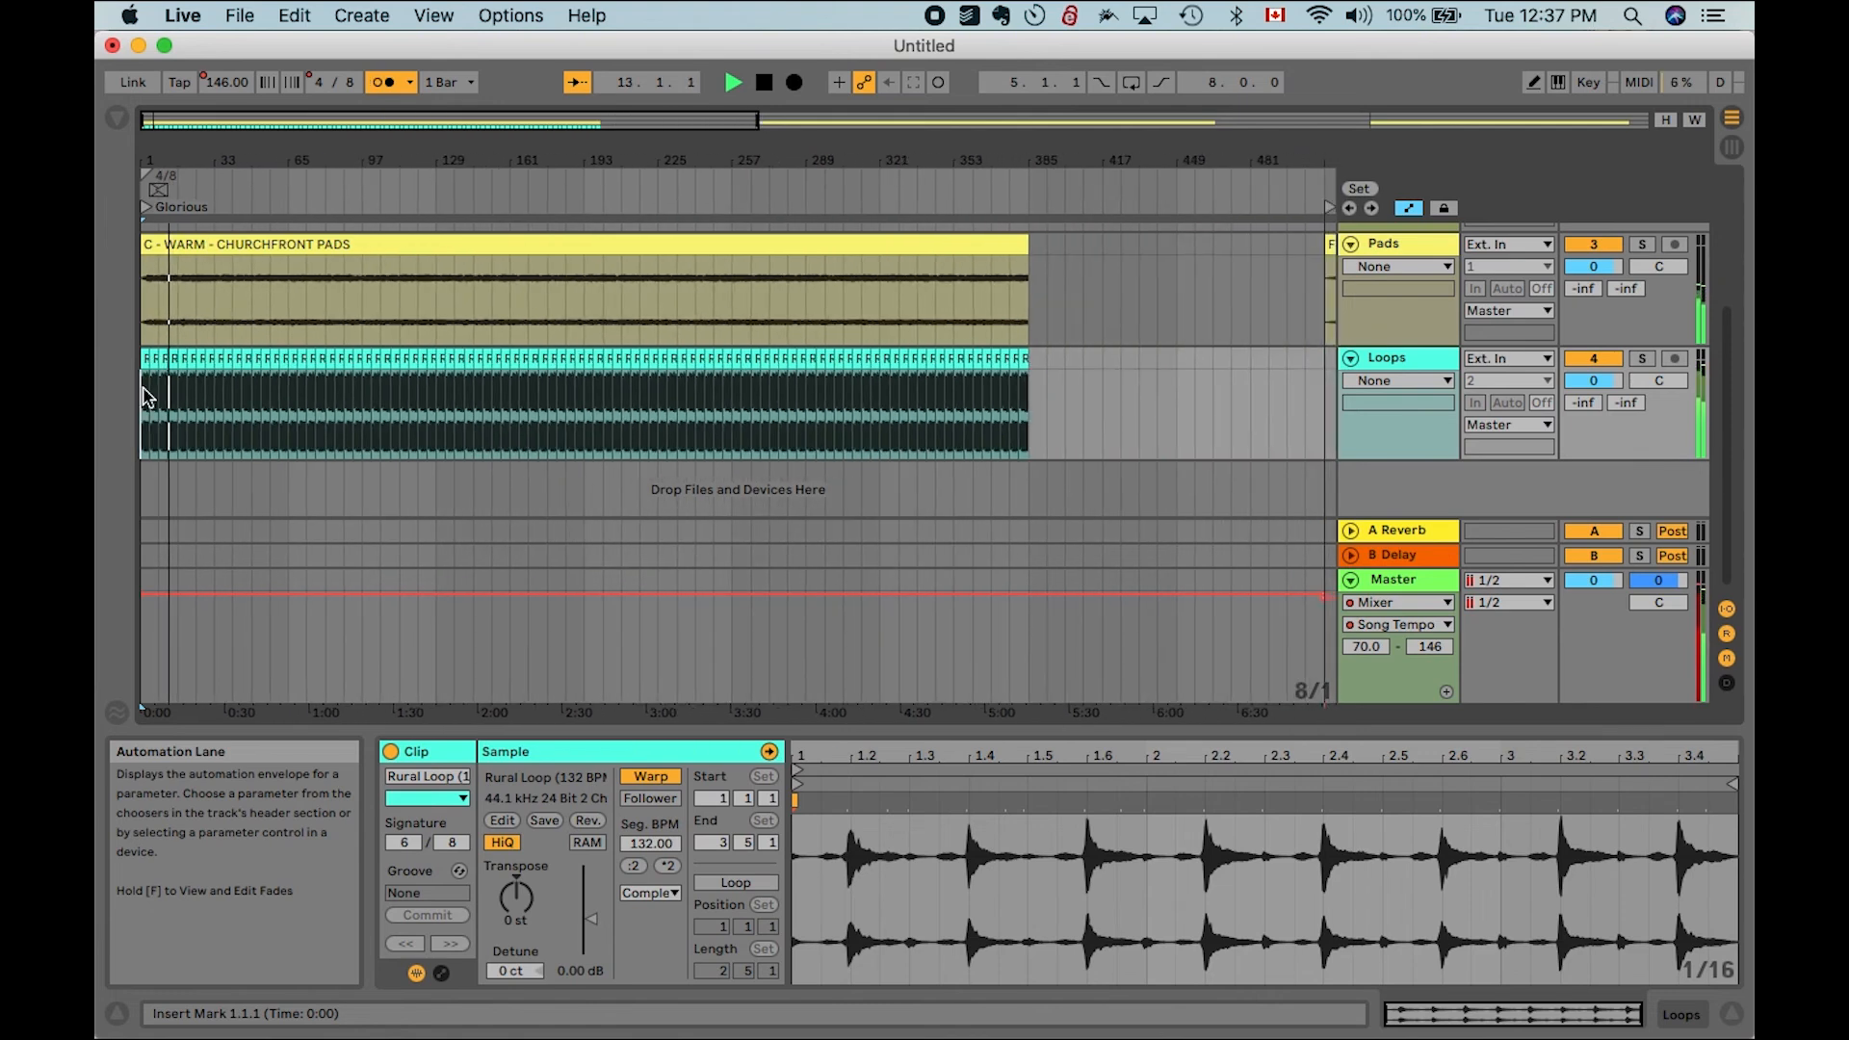
Stop playback, select all the Rural Loop clips on the Loops track and lower their gain to -10.0 dB
{"action": "left_click", "coordinate": [143, 353]}
{"action": "key", "text": "space"}
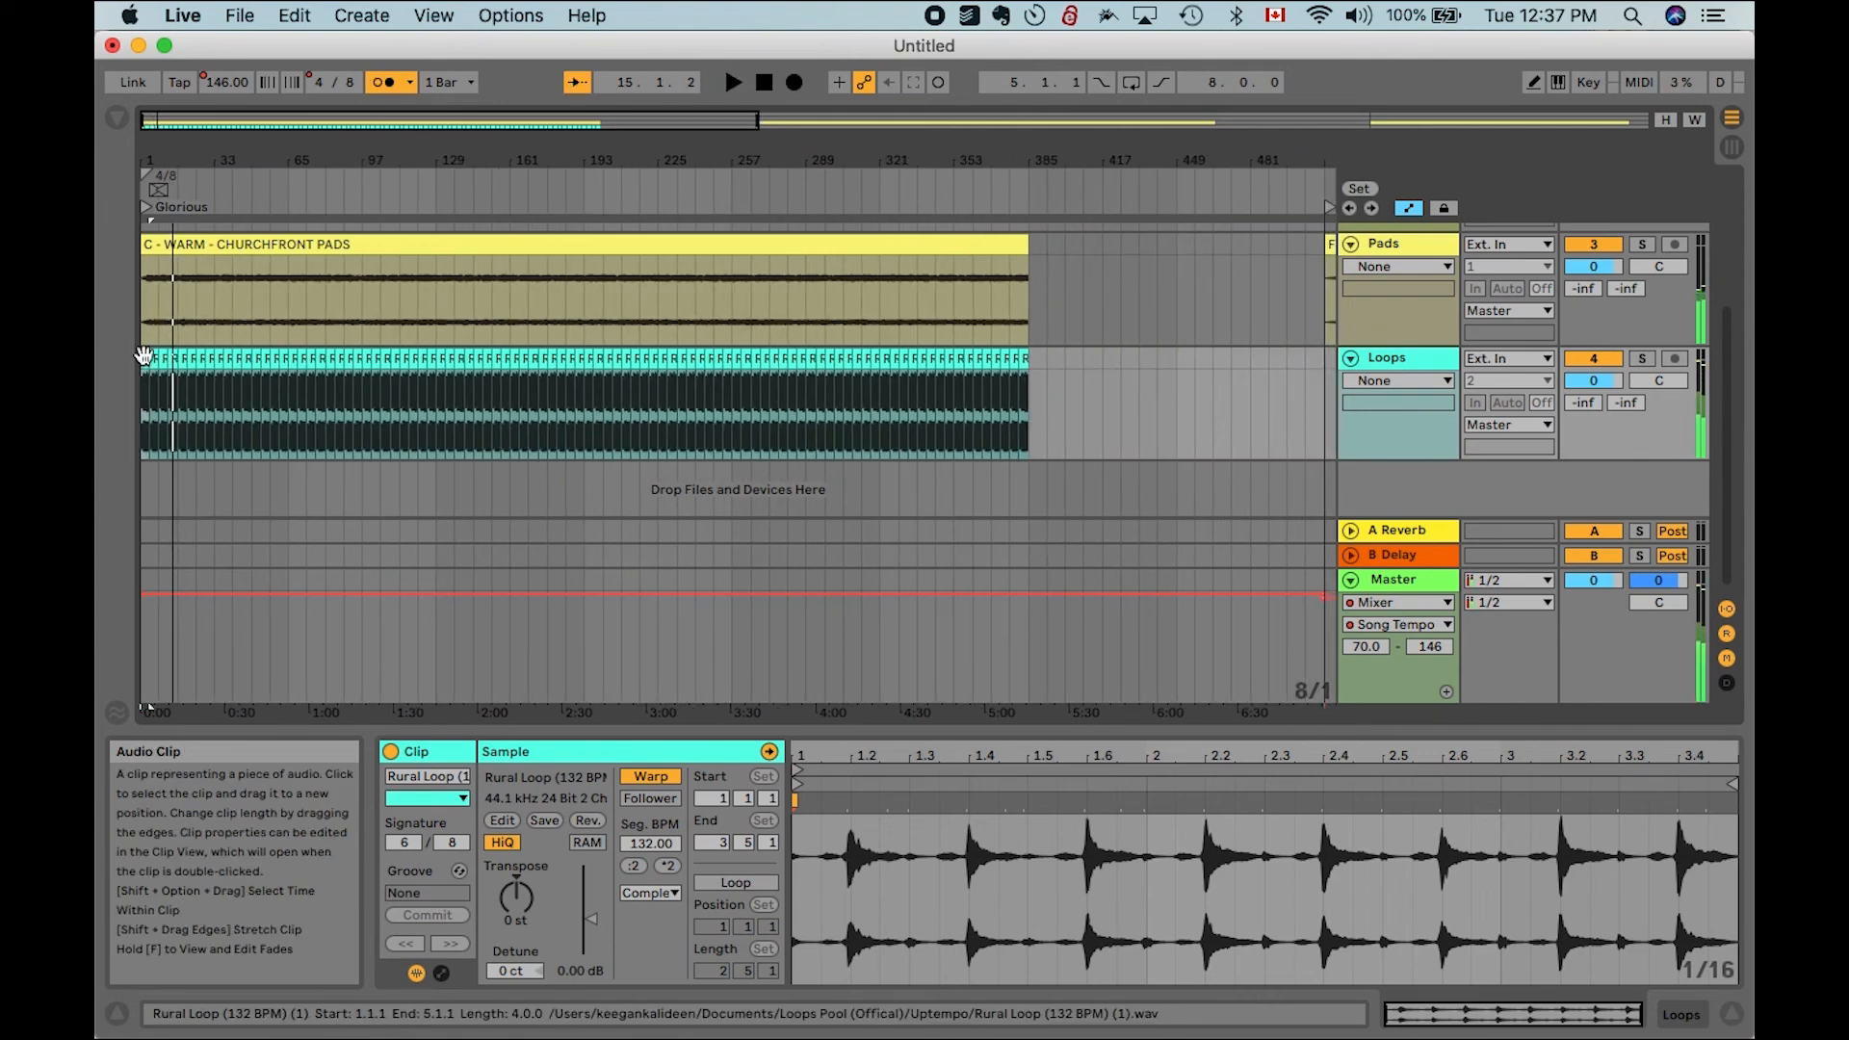
{"action": "left_click", "coordinate": [1023, 359], "text": "shift"}
{"action": "key", "text": "plus"}
{"action": "key", "text": "plus"}
{"action": "key", "text": "plus"}
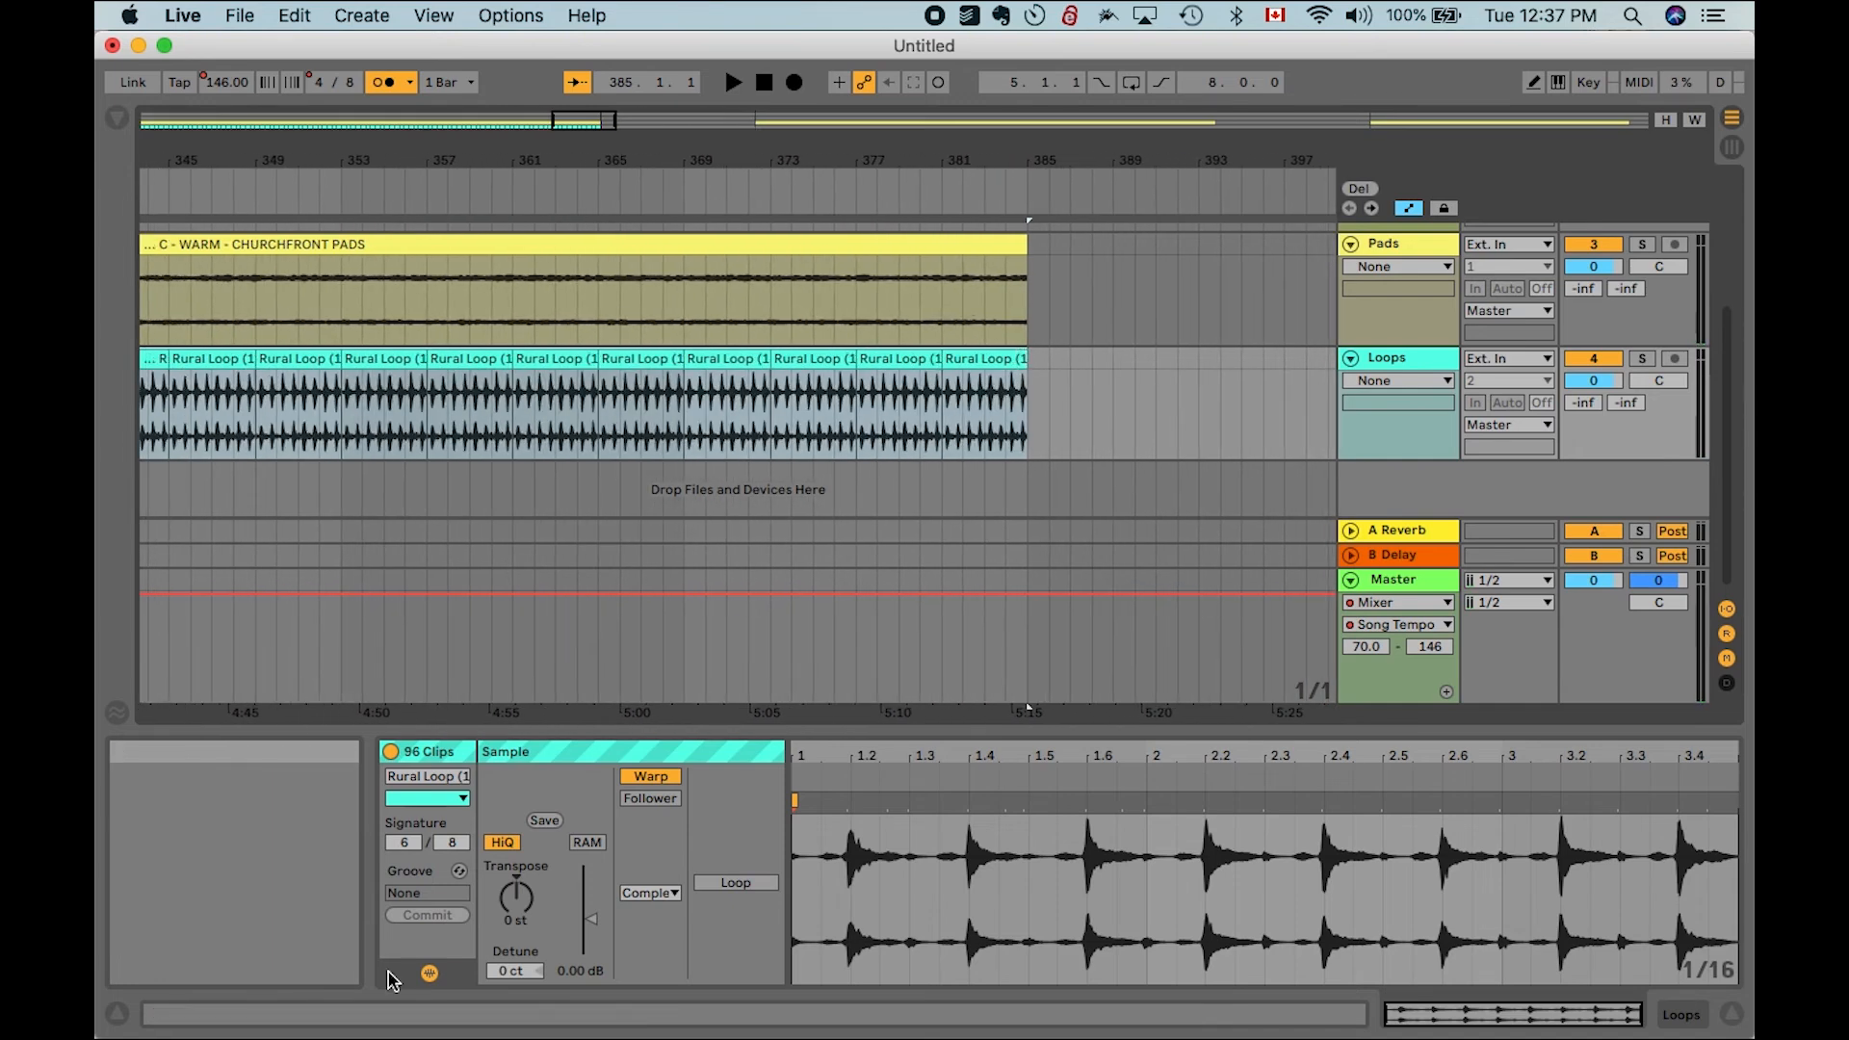
{"action": "left_click_drag", "start_coordinate": [591, 917], "coordinate": [591, 930]}
Select all the Rural Loop clips from bar 1 to bar 385 and consolidate them into a single clip
{"action": "scroll", "coordinate": [916, 321], "scroll_direction": "down", "scroll_amount": 5}
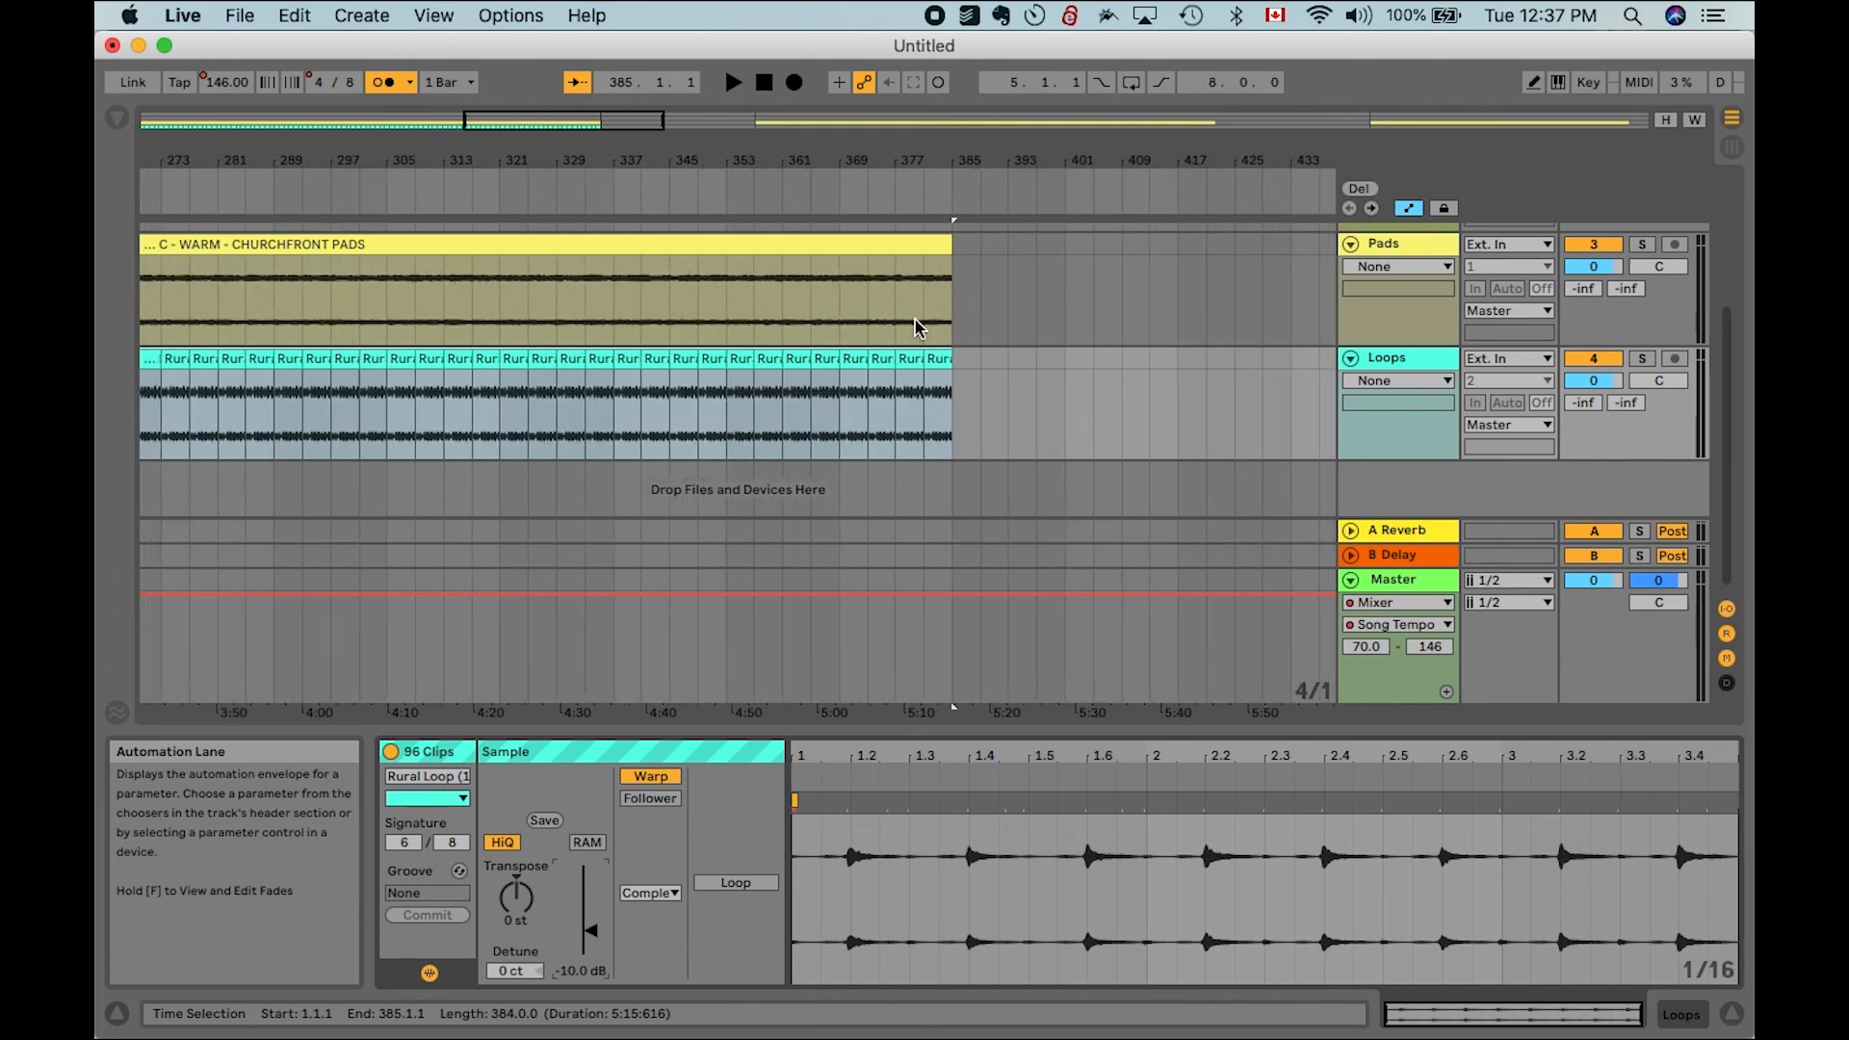
{"action": "left_click", "coordinate": [995, 383]}
{"action": "scroll", "coordinate": [995, 382], "scroll_direction": "left", "scroll_amount": 10}
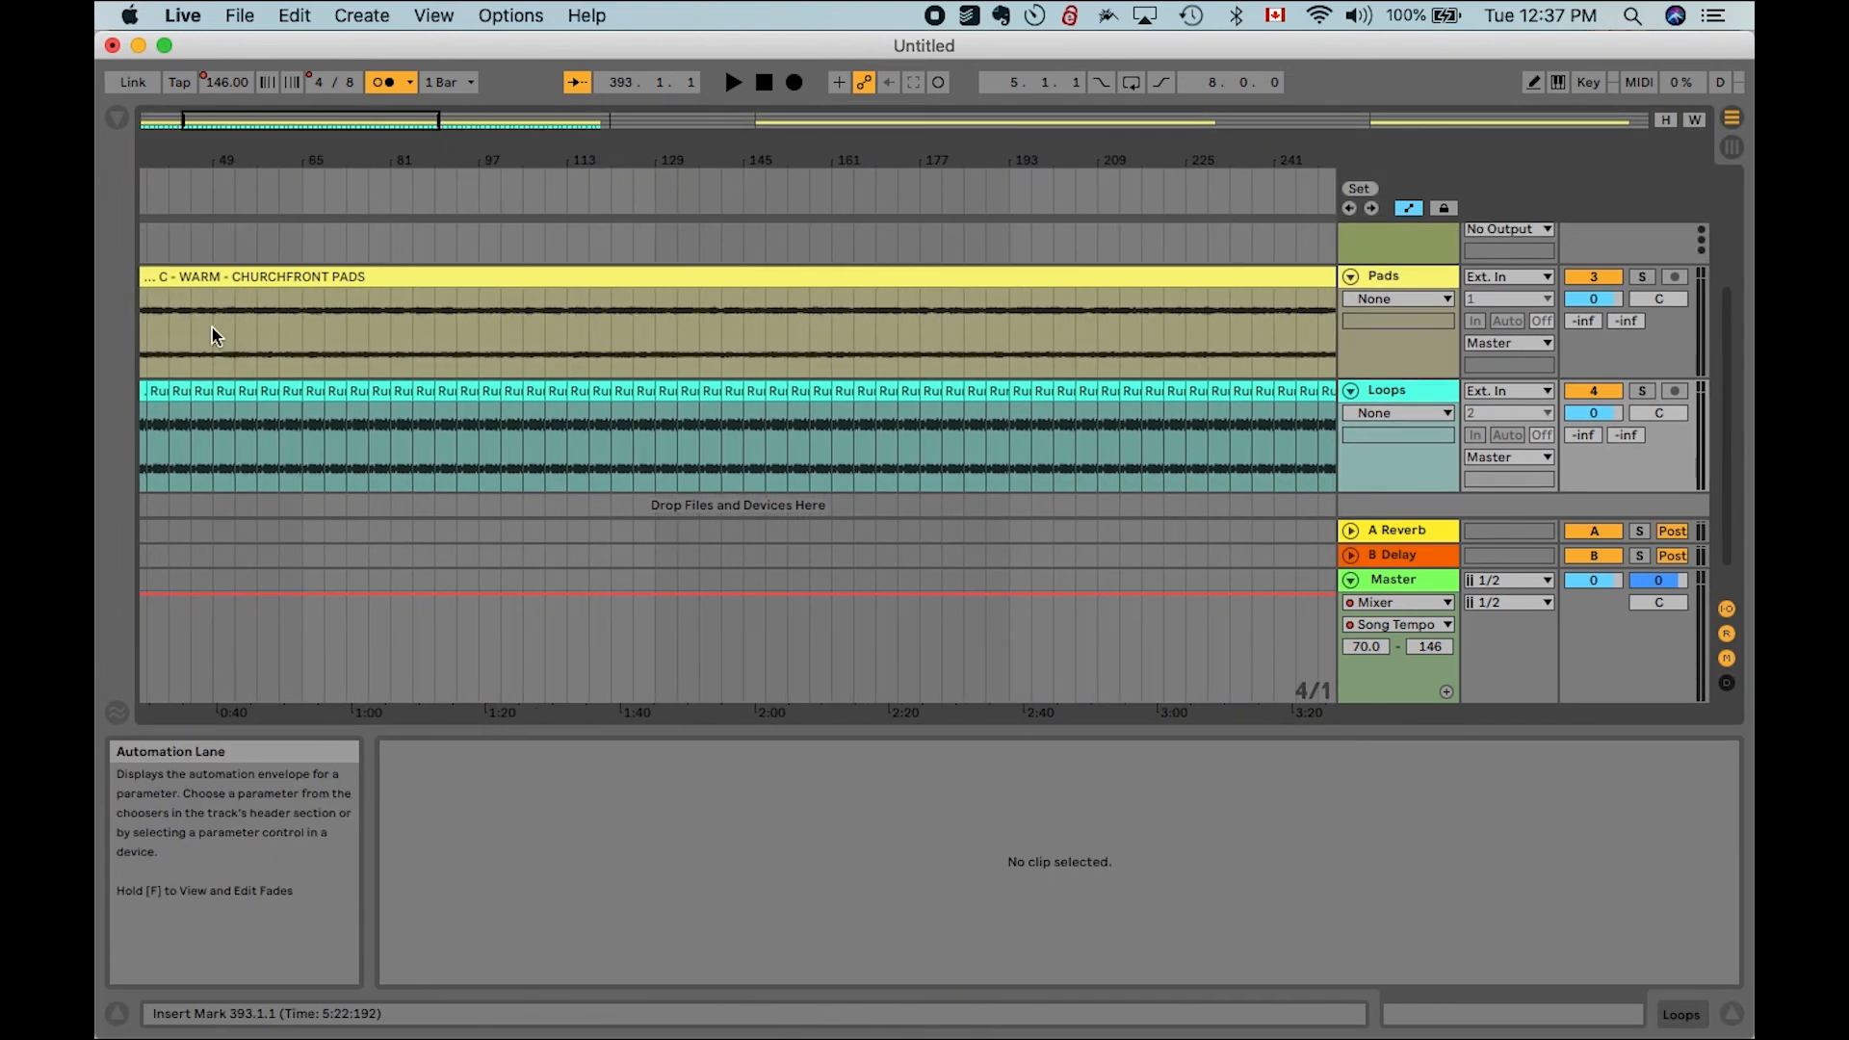
{"action": "scroll", "coordinate": [214, 332], "scroll_direction": "down", "scroll_amount": 5}
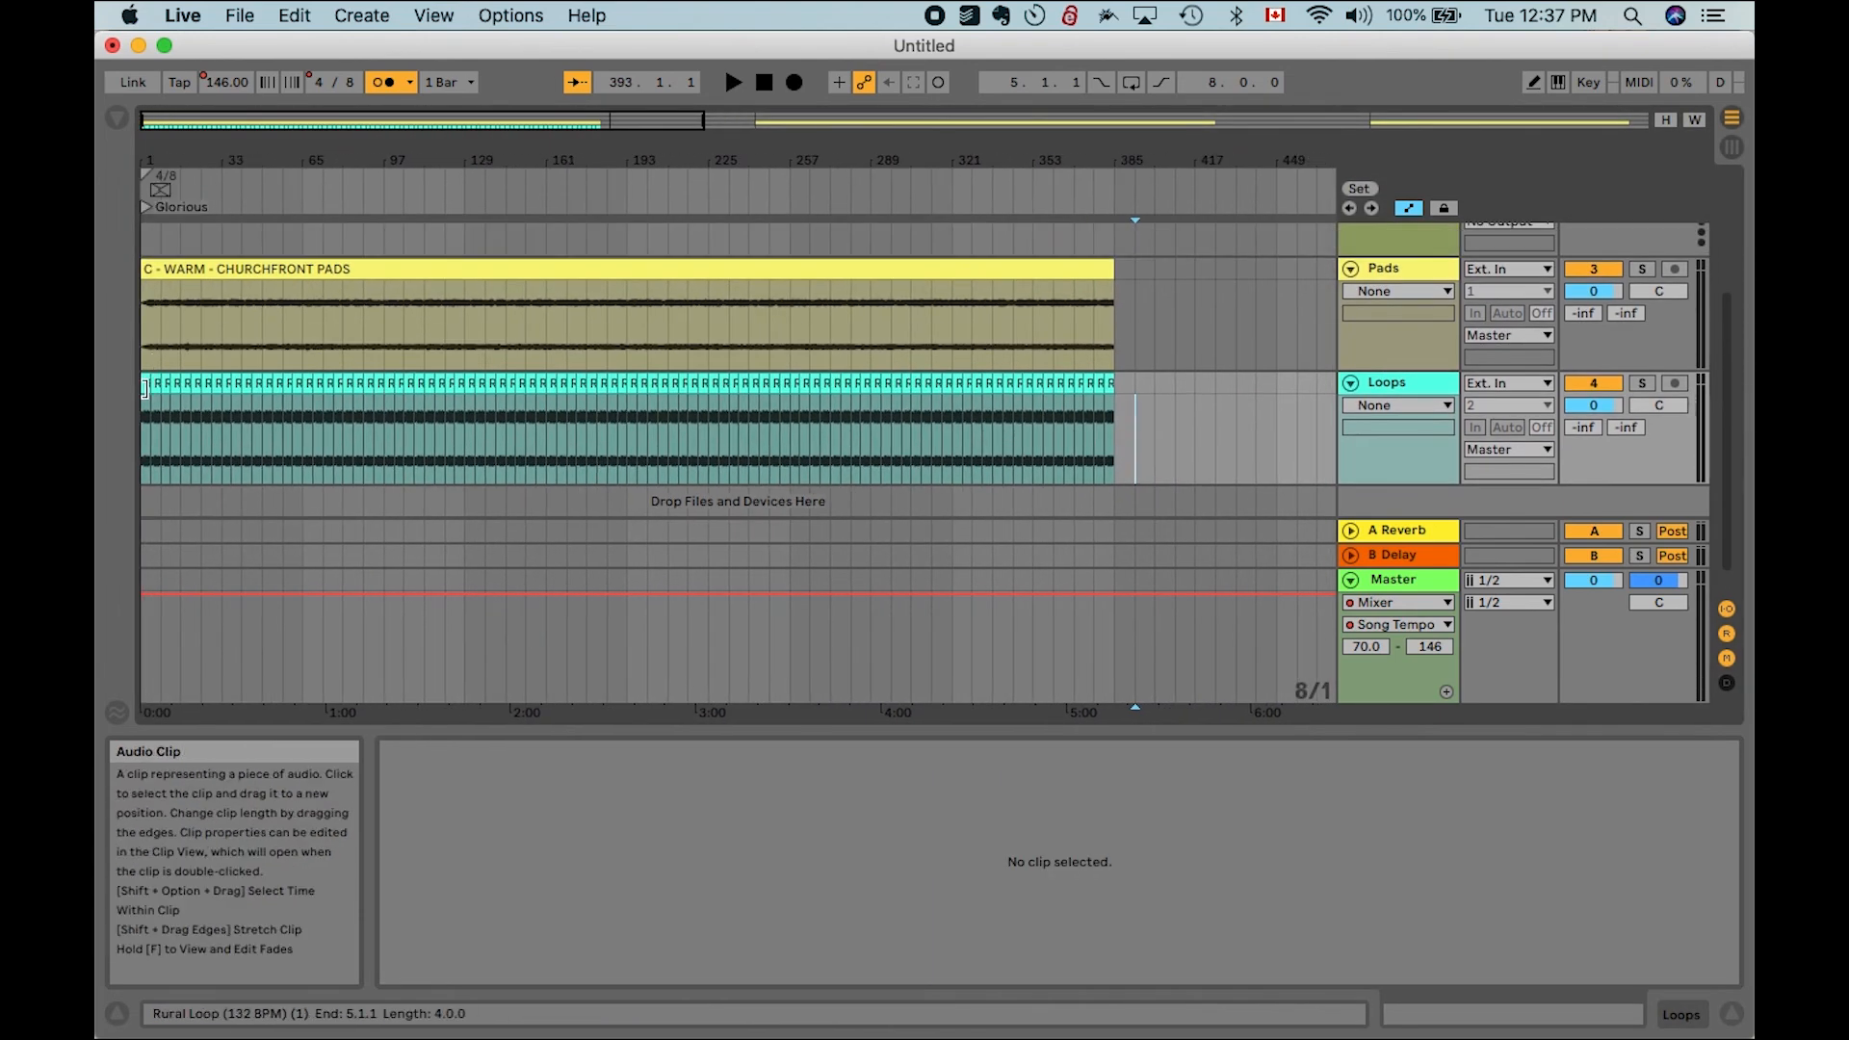
{"action": "left_click", "coordinate": [147, 383]}
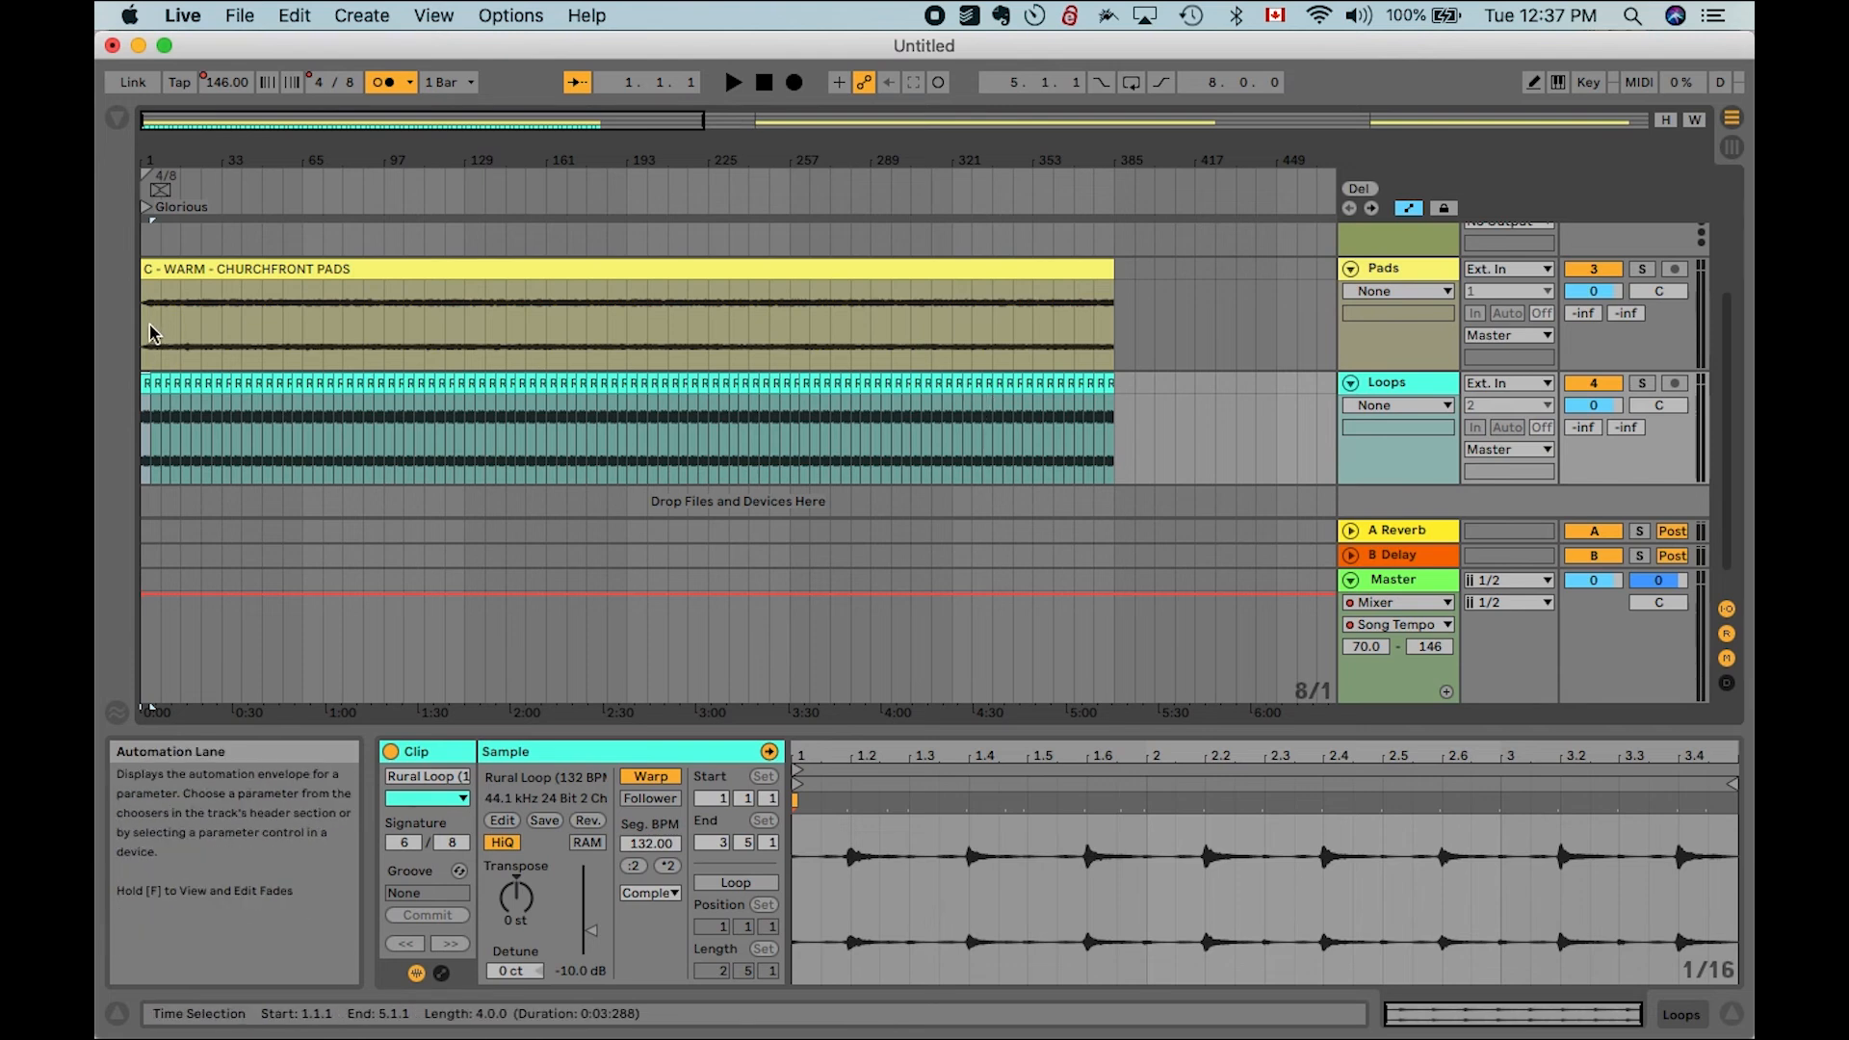
{"action": "left_click", "coordinate": [1107, 384], "text": "shift"}
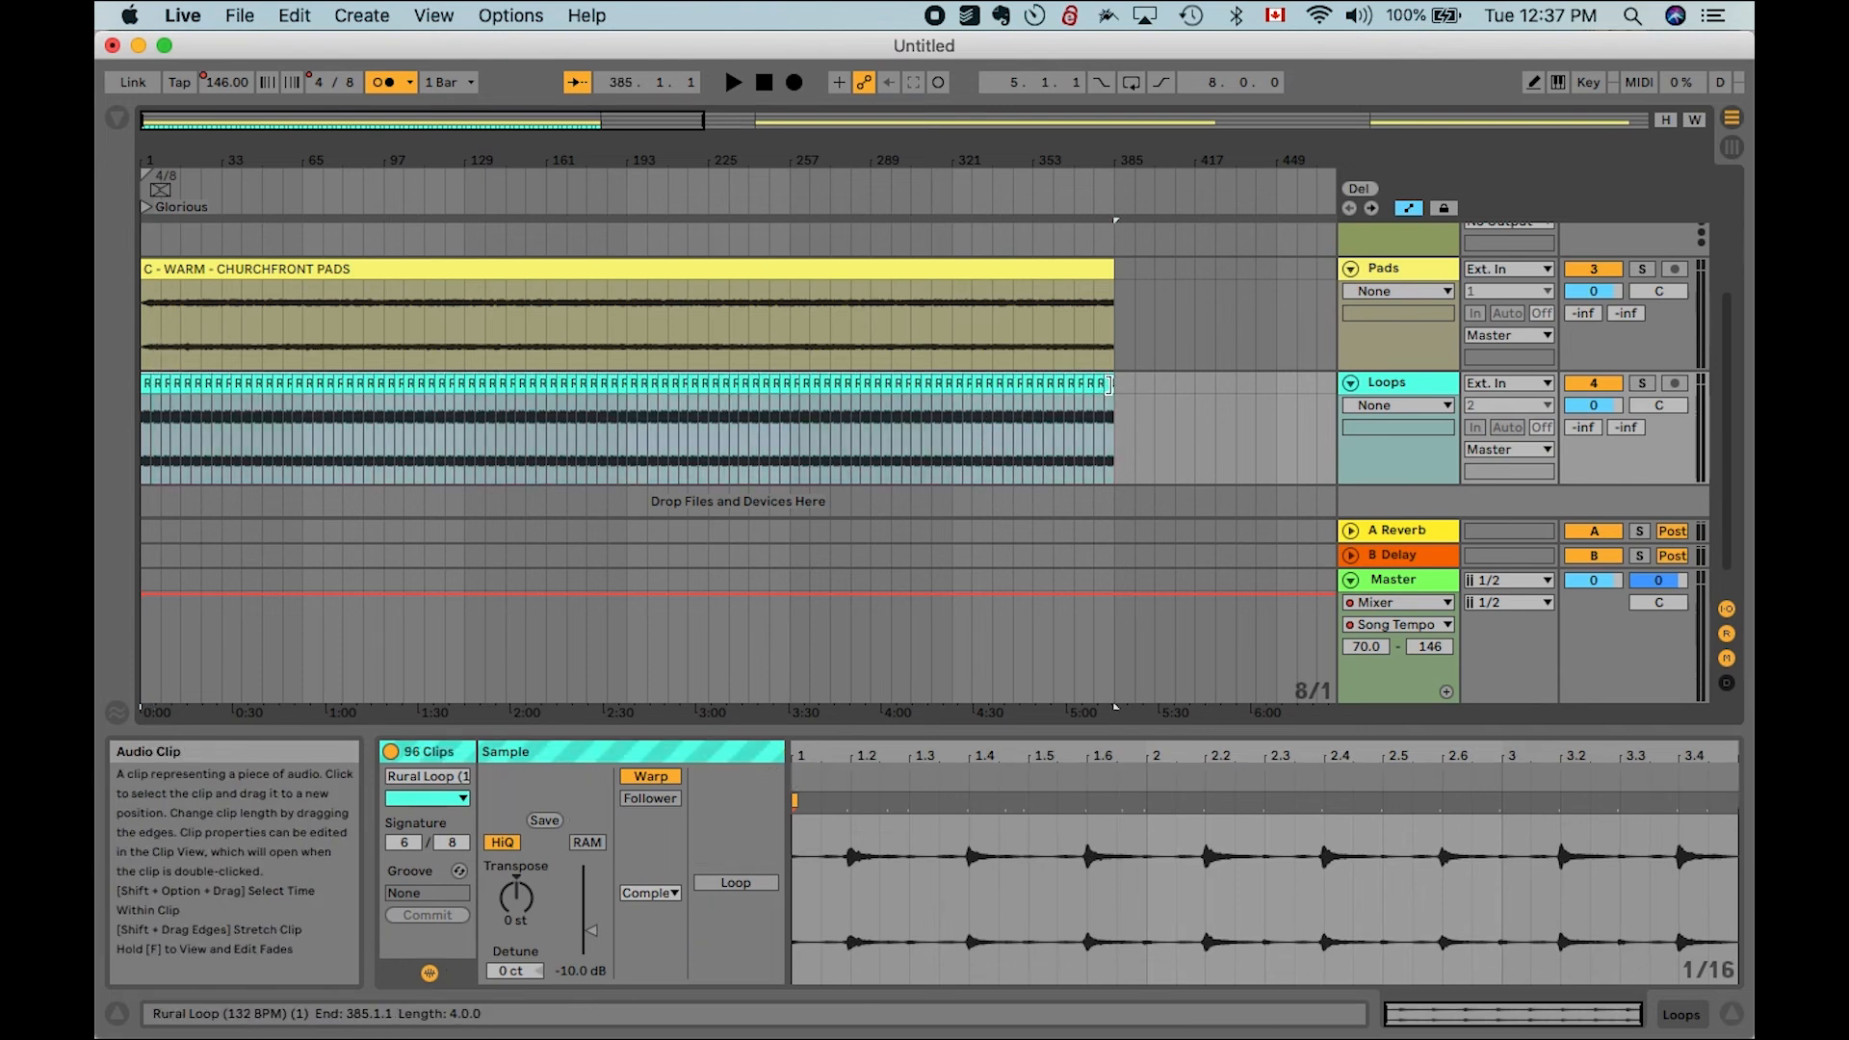
{"action": "right_click", "coordinate": [1108, 385]}
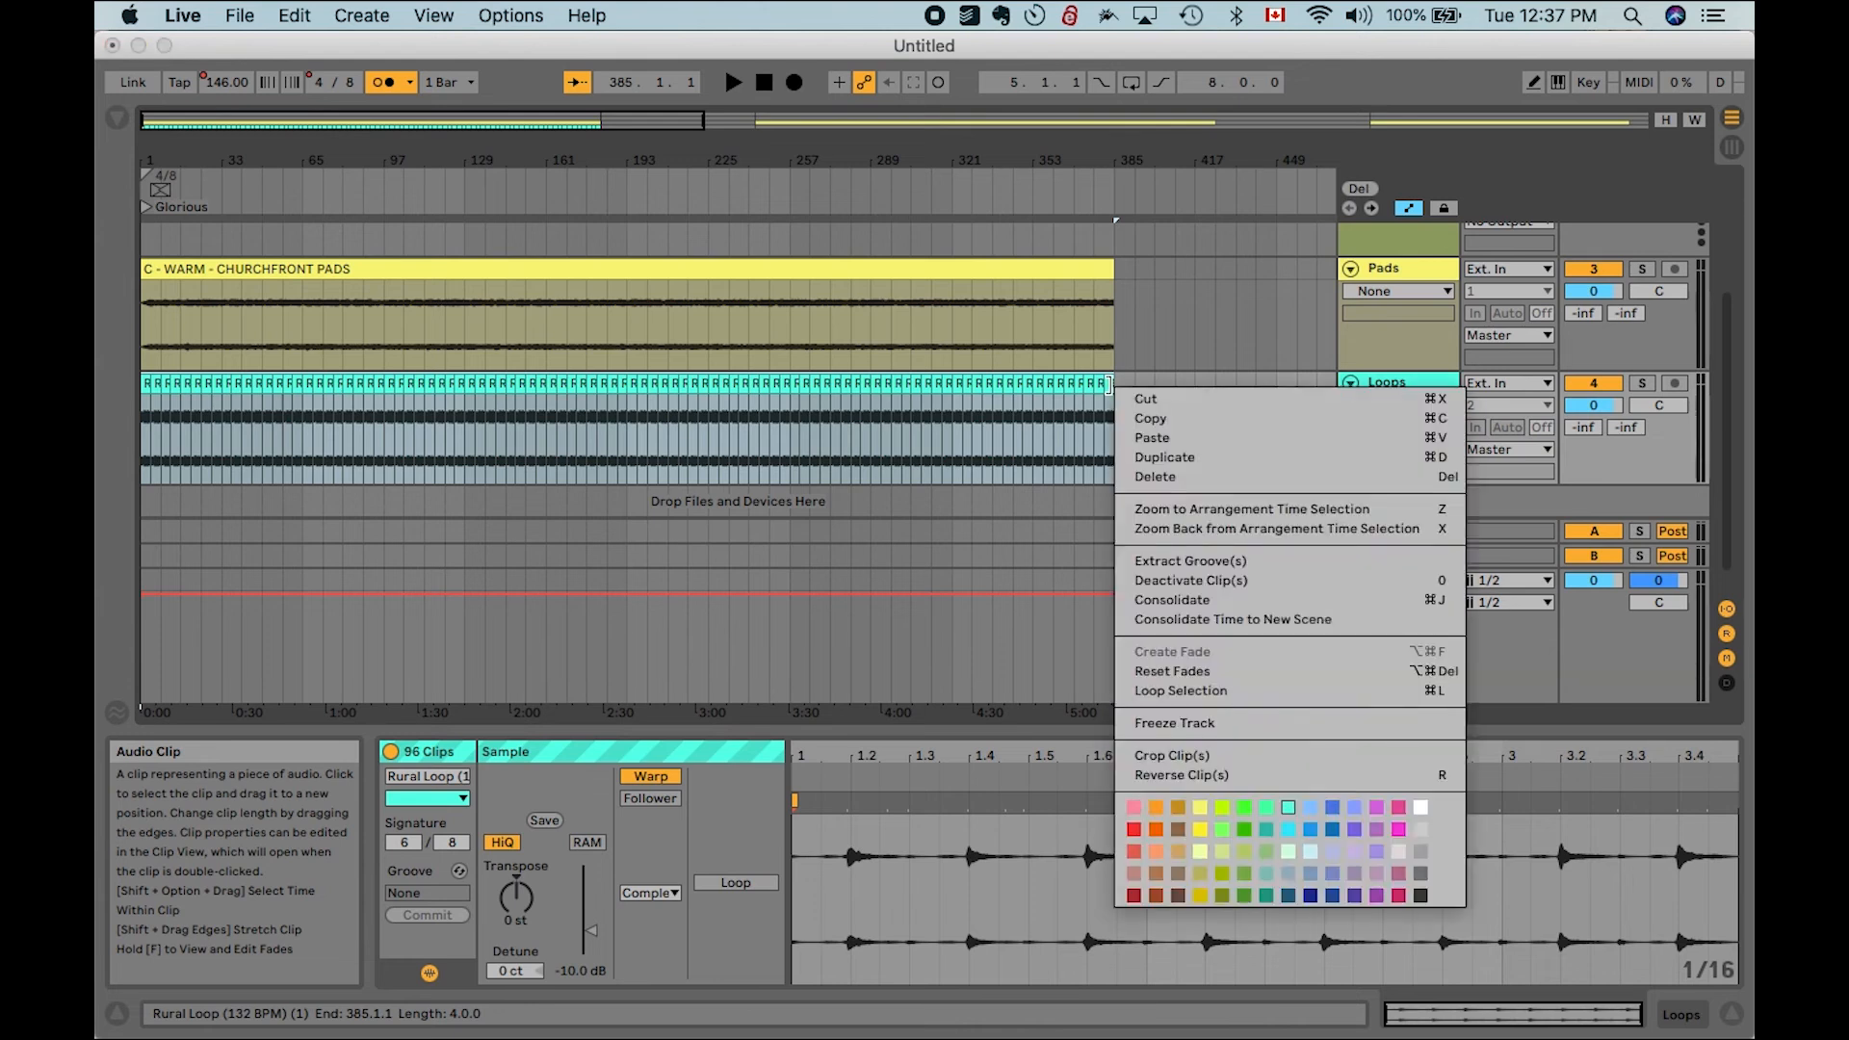
{"action": "left_click", "coordinate": [1186, 601]}
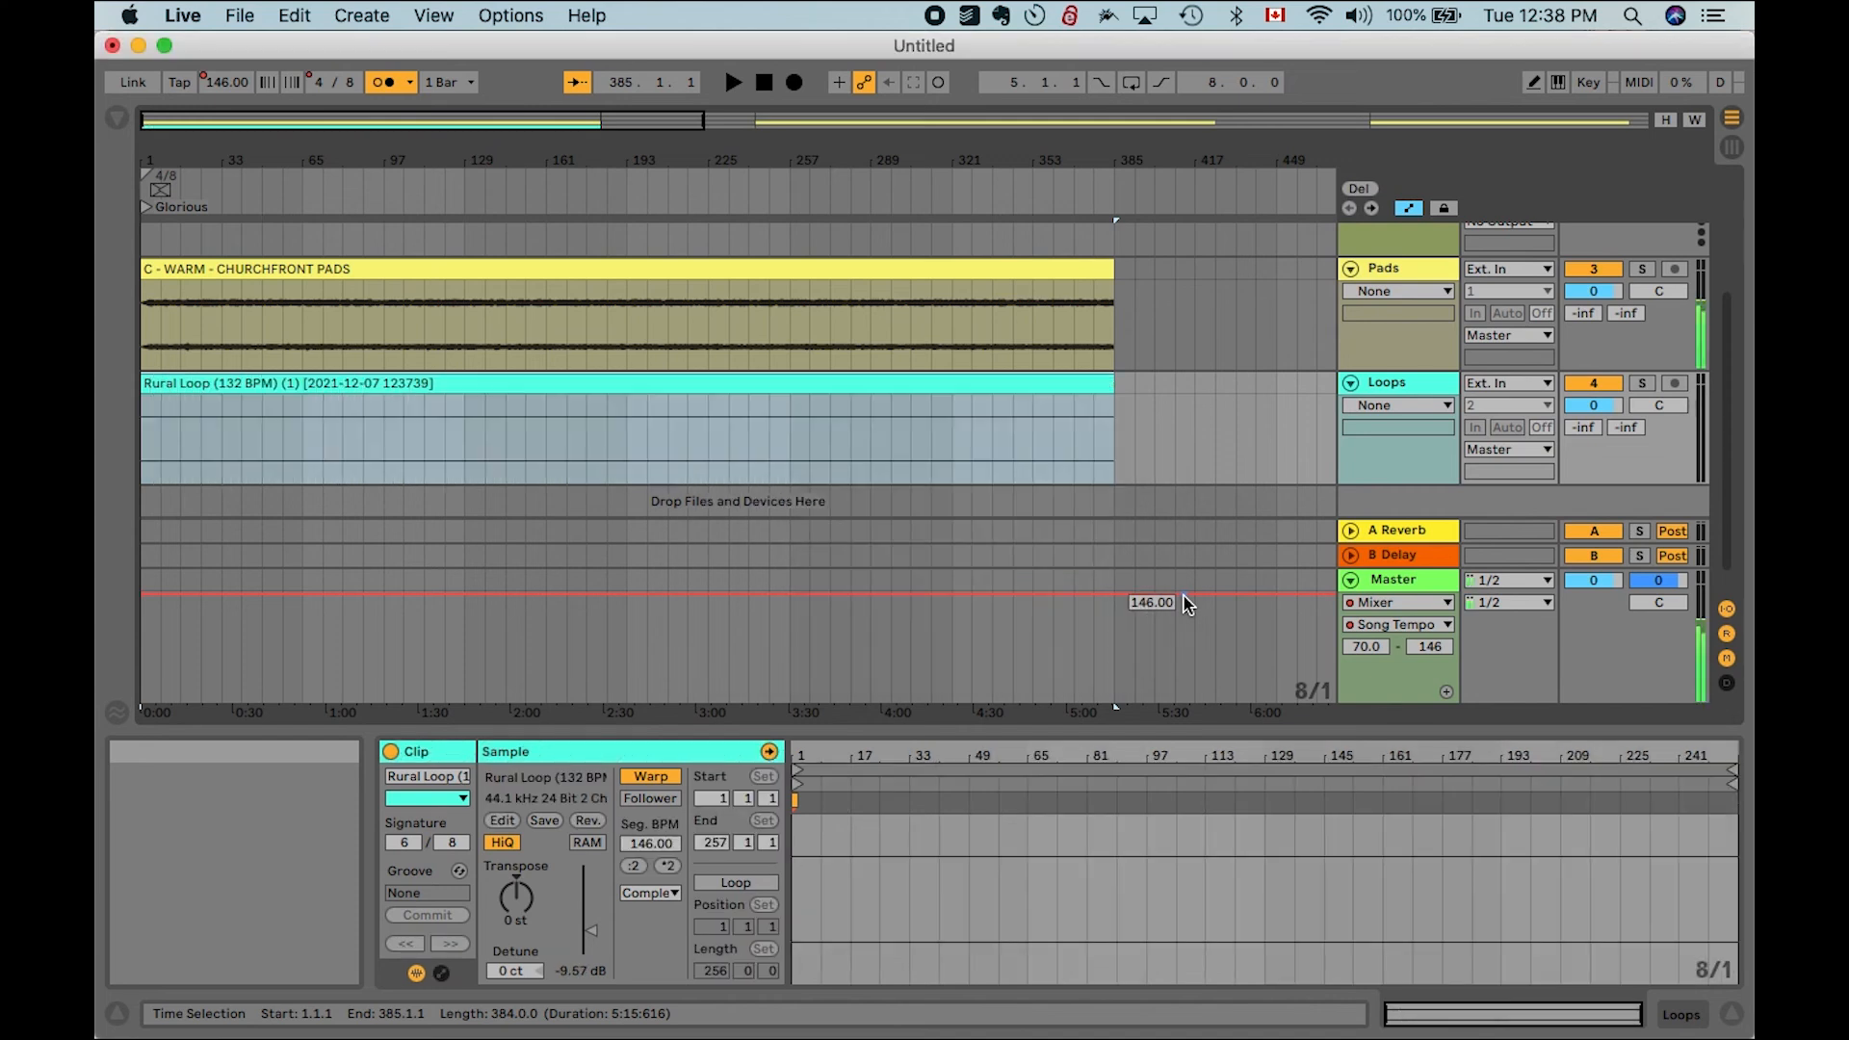
Examine the Cue Out and Master Out routing in Session View, and return to Arrangement View
{"action": "left_click", "coordinate": [1490, 606]}
{"action": "left_click", "coordinate": [1492, 604]}
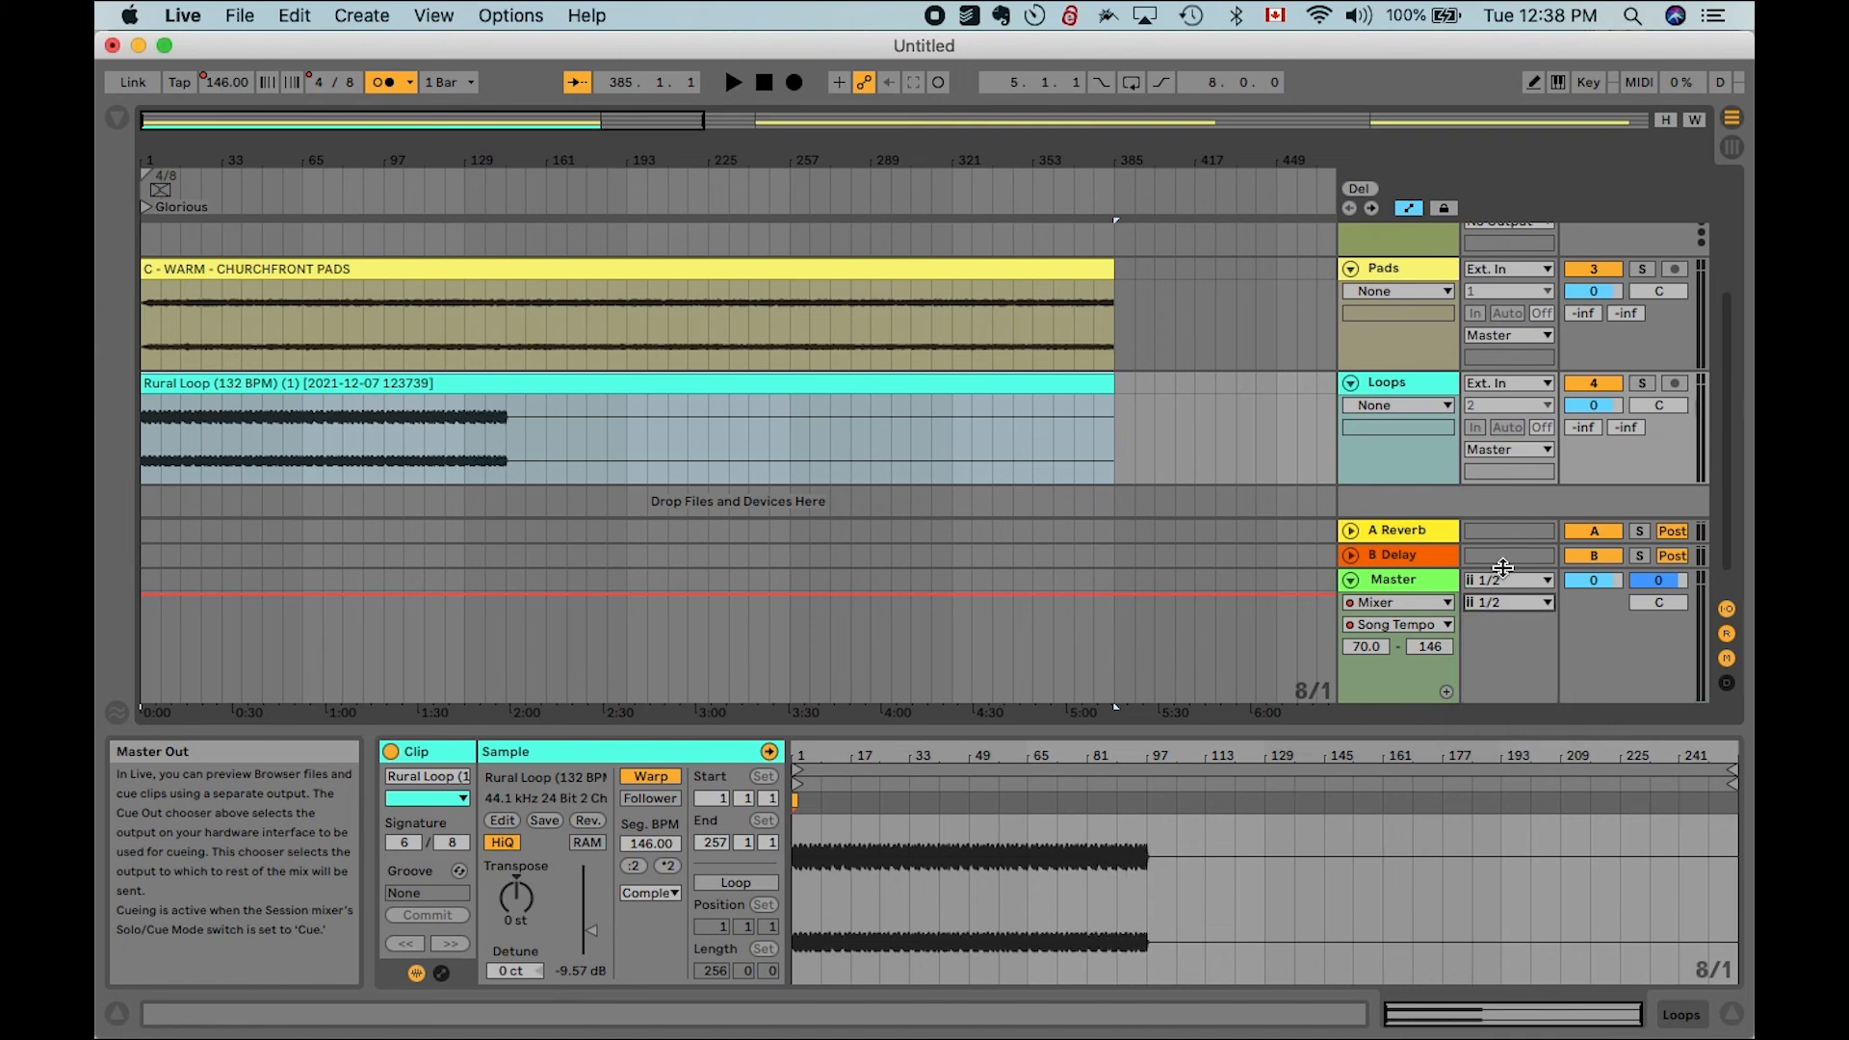
{"action": "left_click", "coordinate": [1732, 147]}
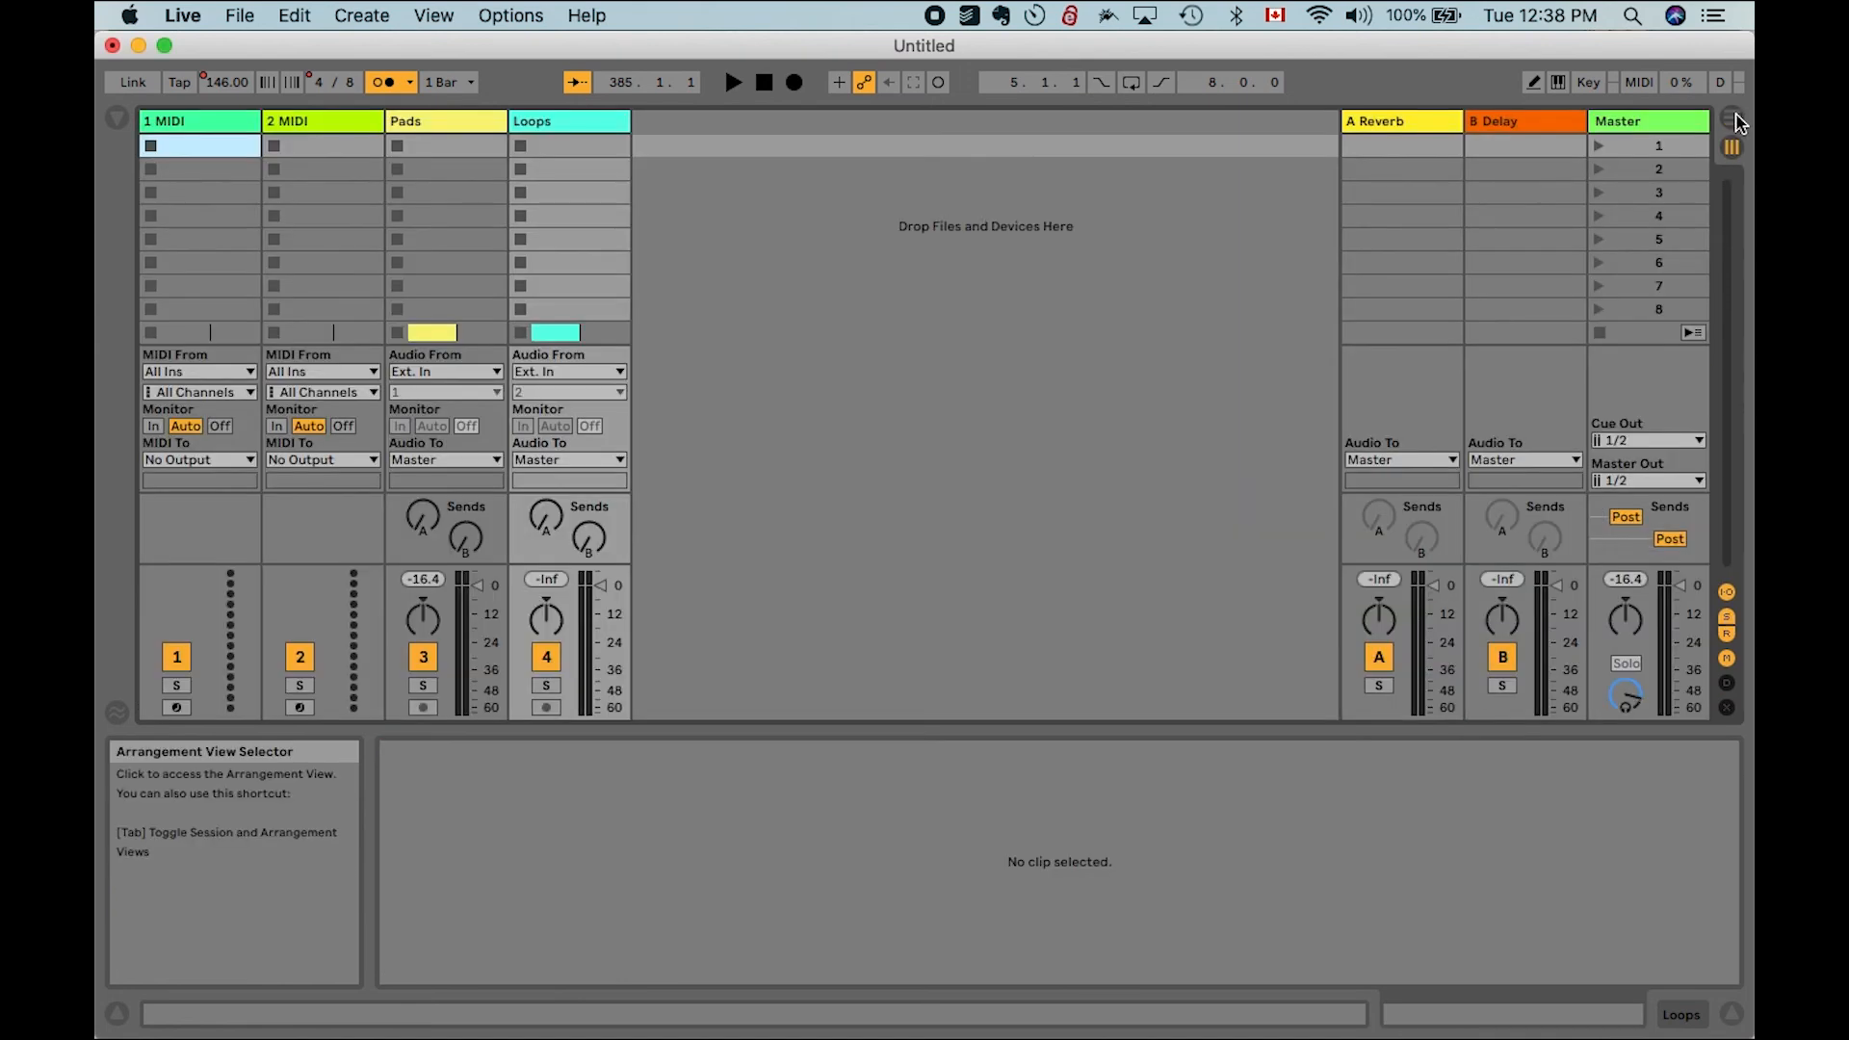
{"action": "left_click", "coordinate": [1736, 118]}
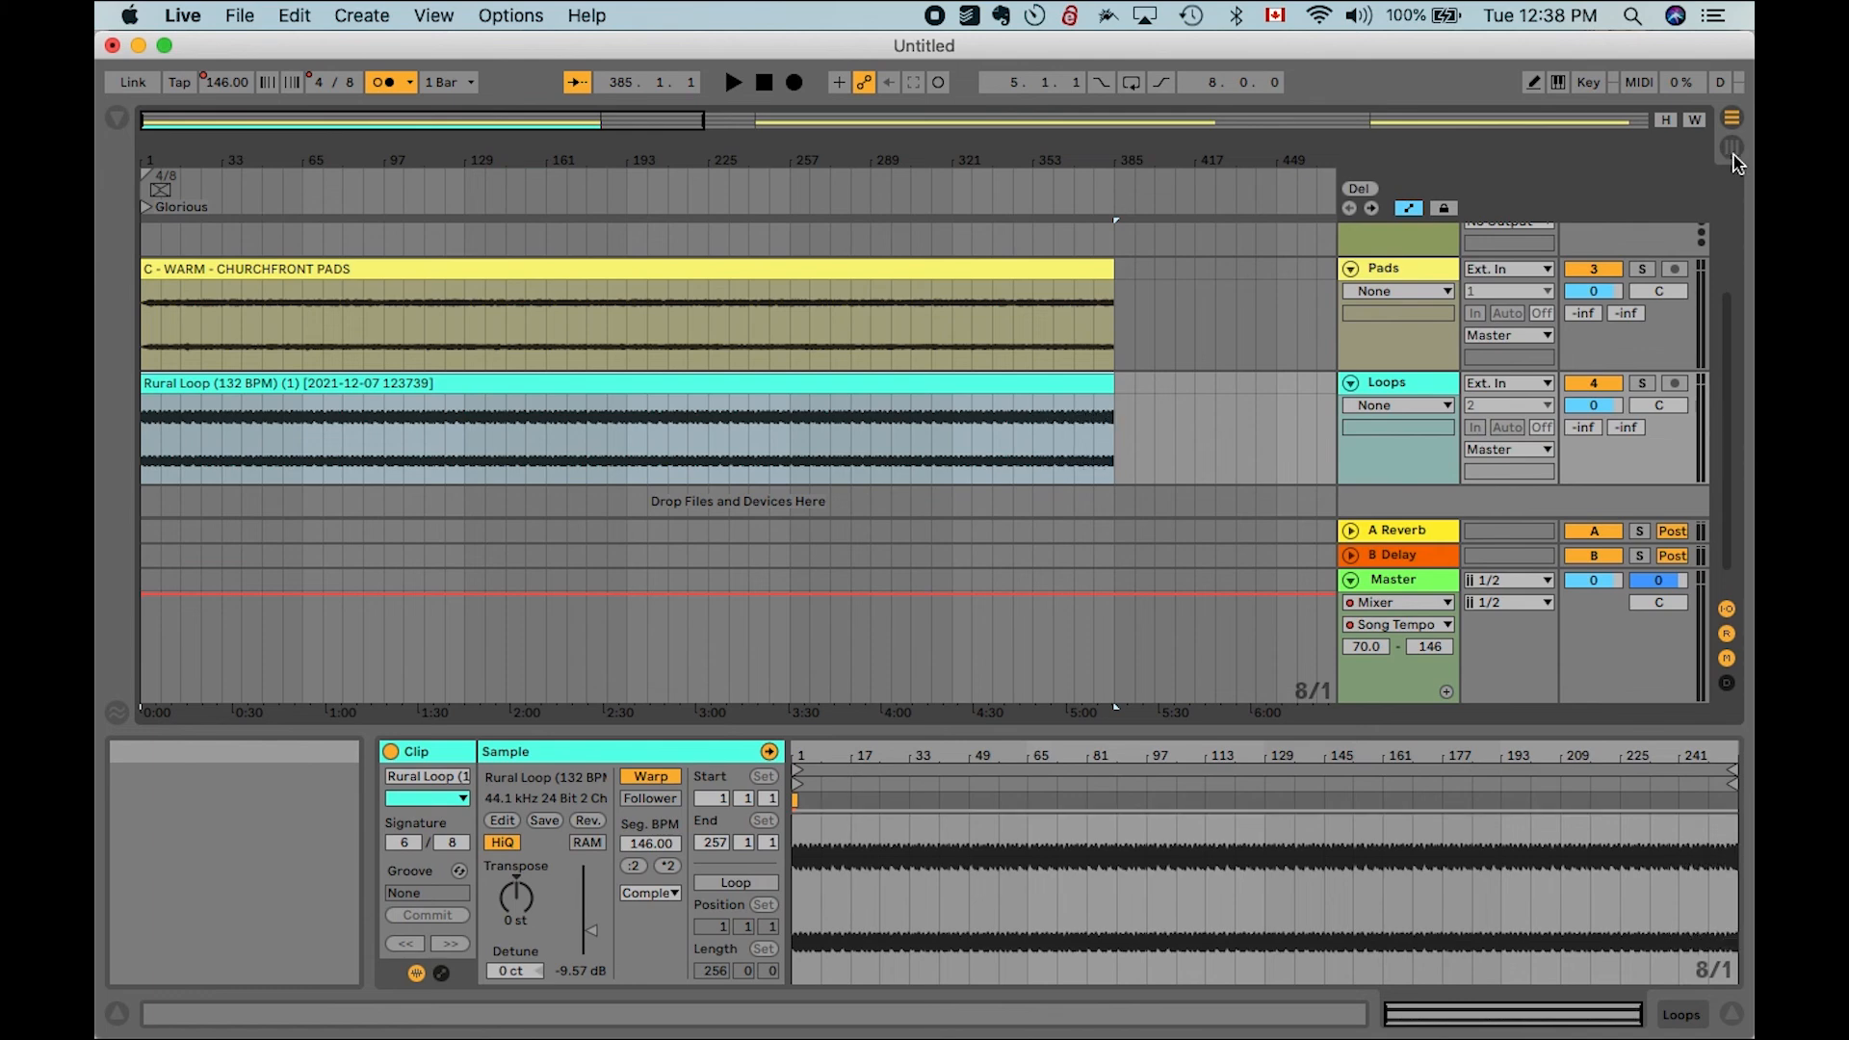
{"action": "left_click", "coordinate": [1733, 150]}
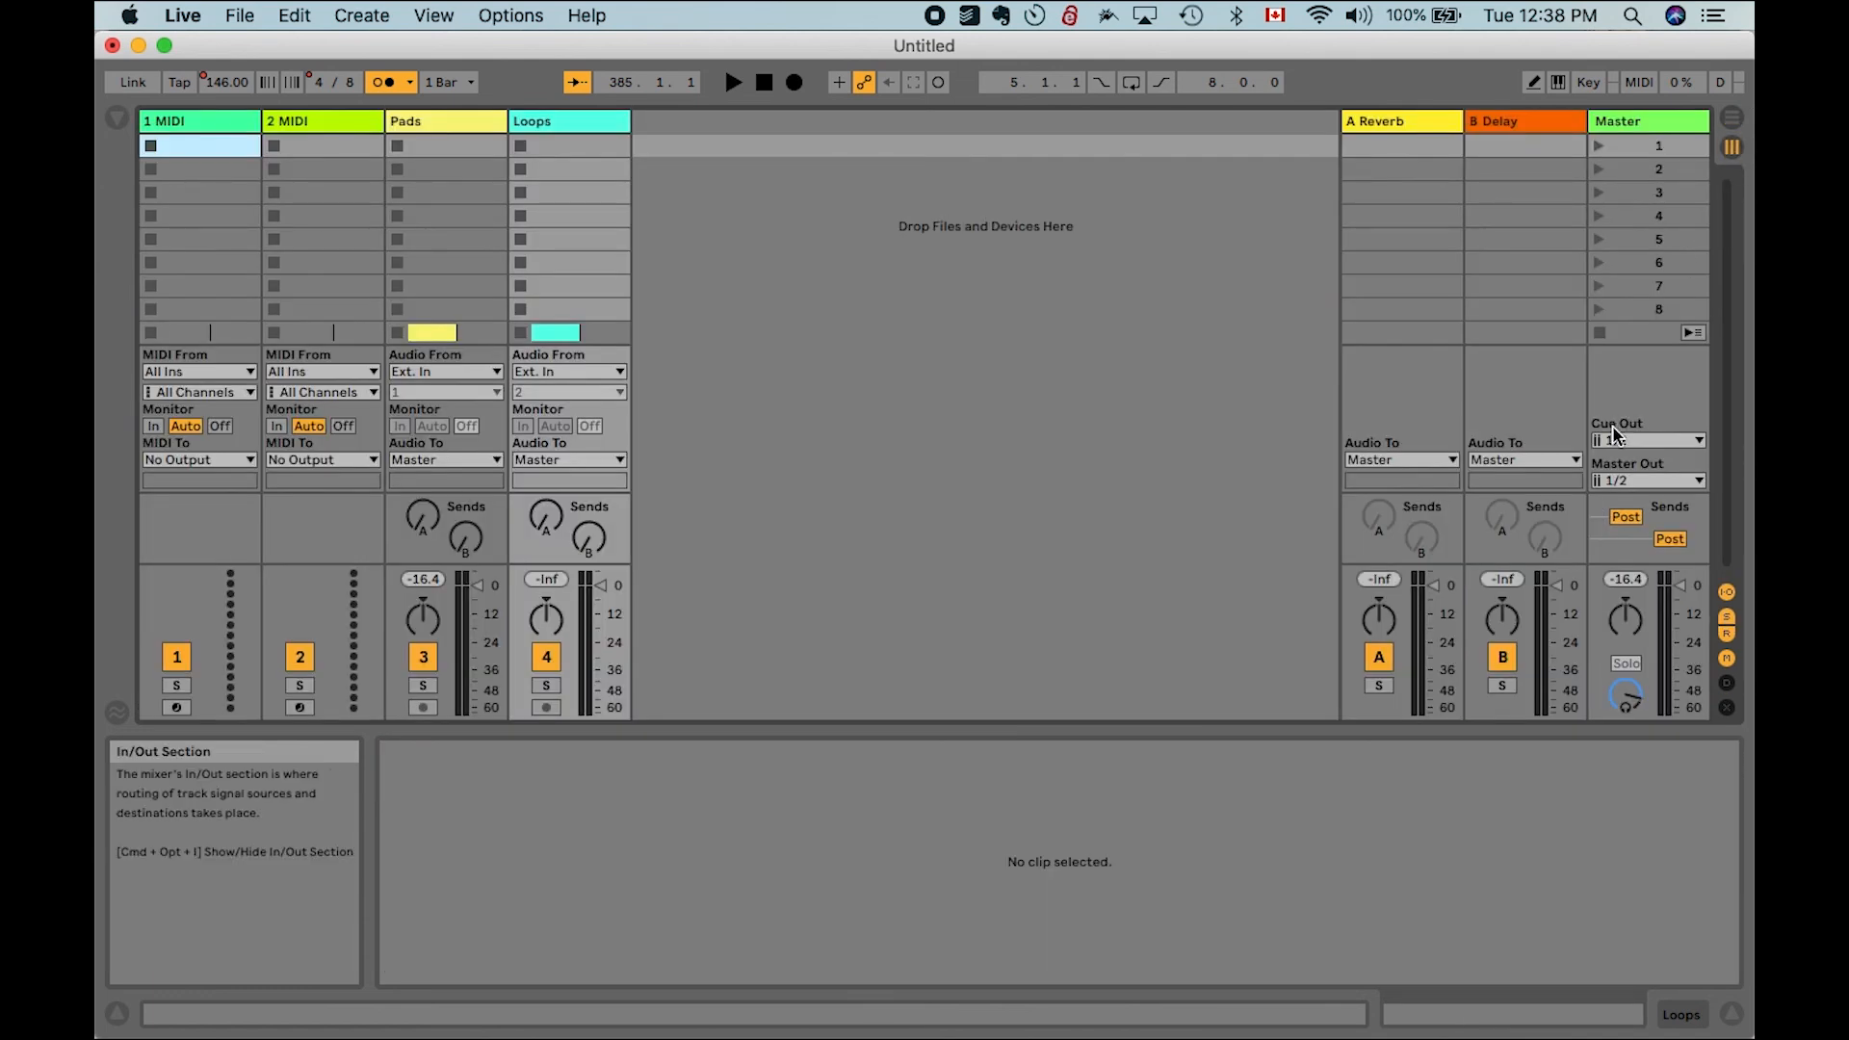
{"action": "mouse_move", "coordinate": [1625, 491]}
{"action": "left_click", "coordinate": [1732, 116]}
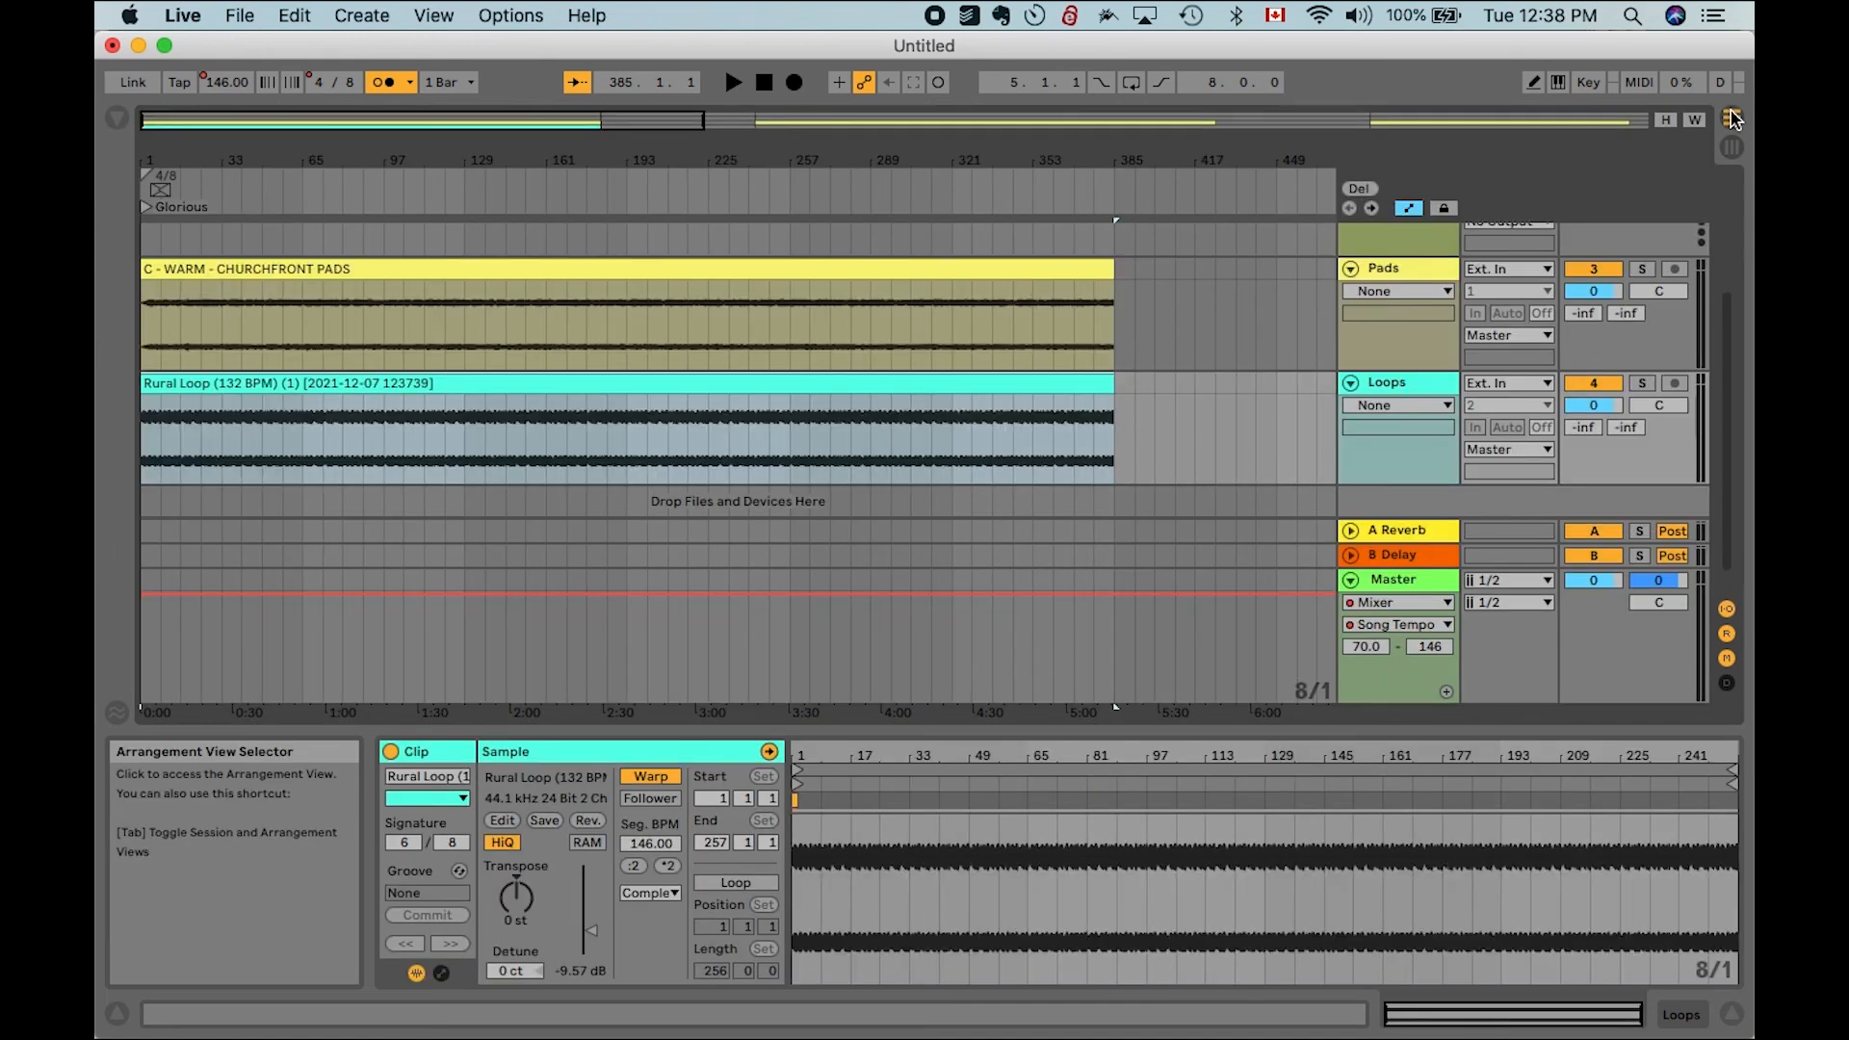
Set the Master track's cue output to 1 and its master output to 3/4
{"action": "left_click", "coordinate": [1493, 579]}
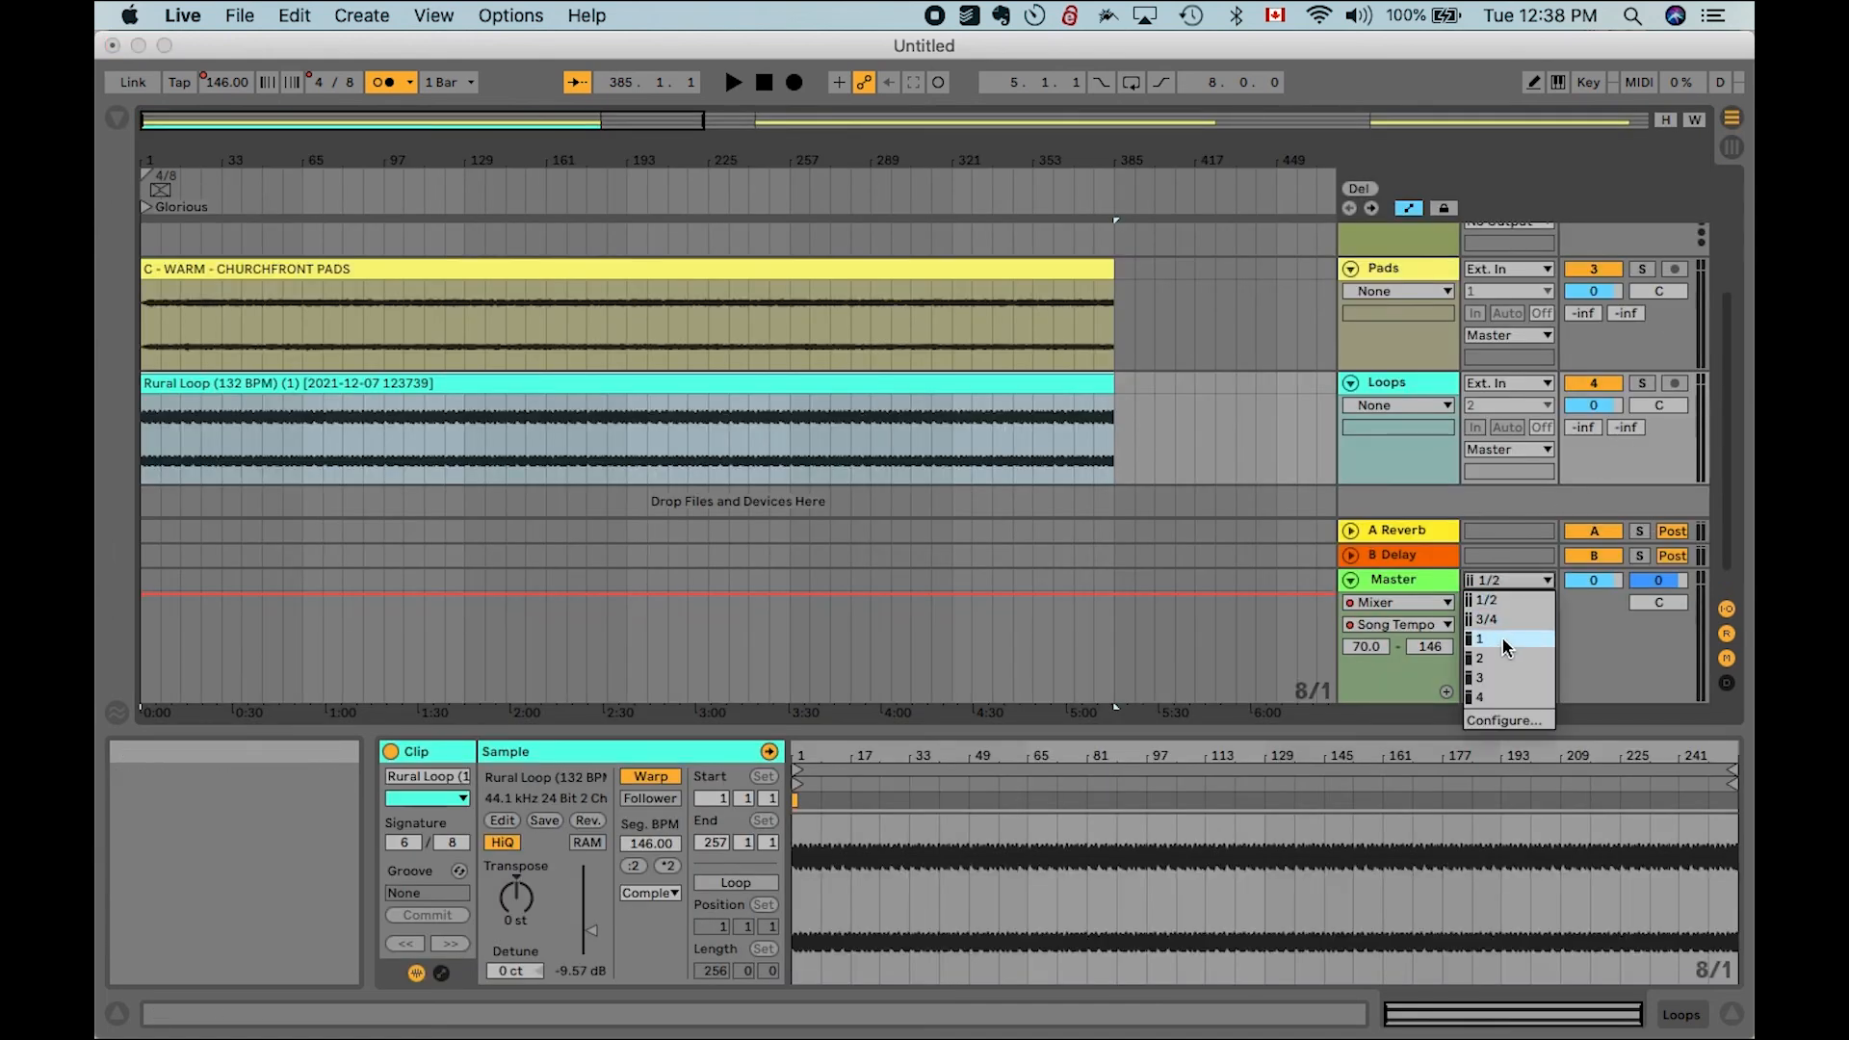
{"action": "left_click", "coordinate": [1502, 640]}
{"action": "left_click", "coordinate": [1501, 603]}
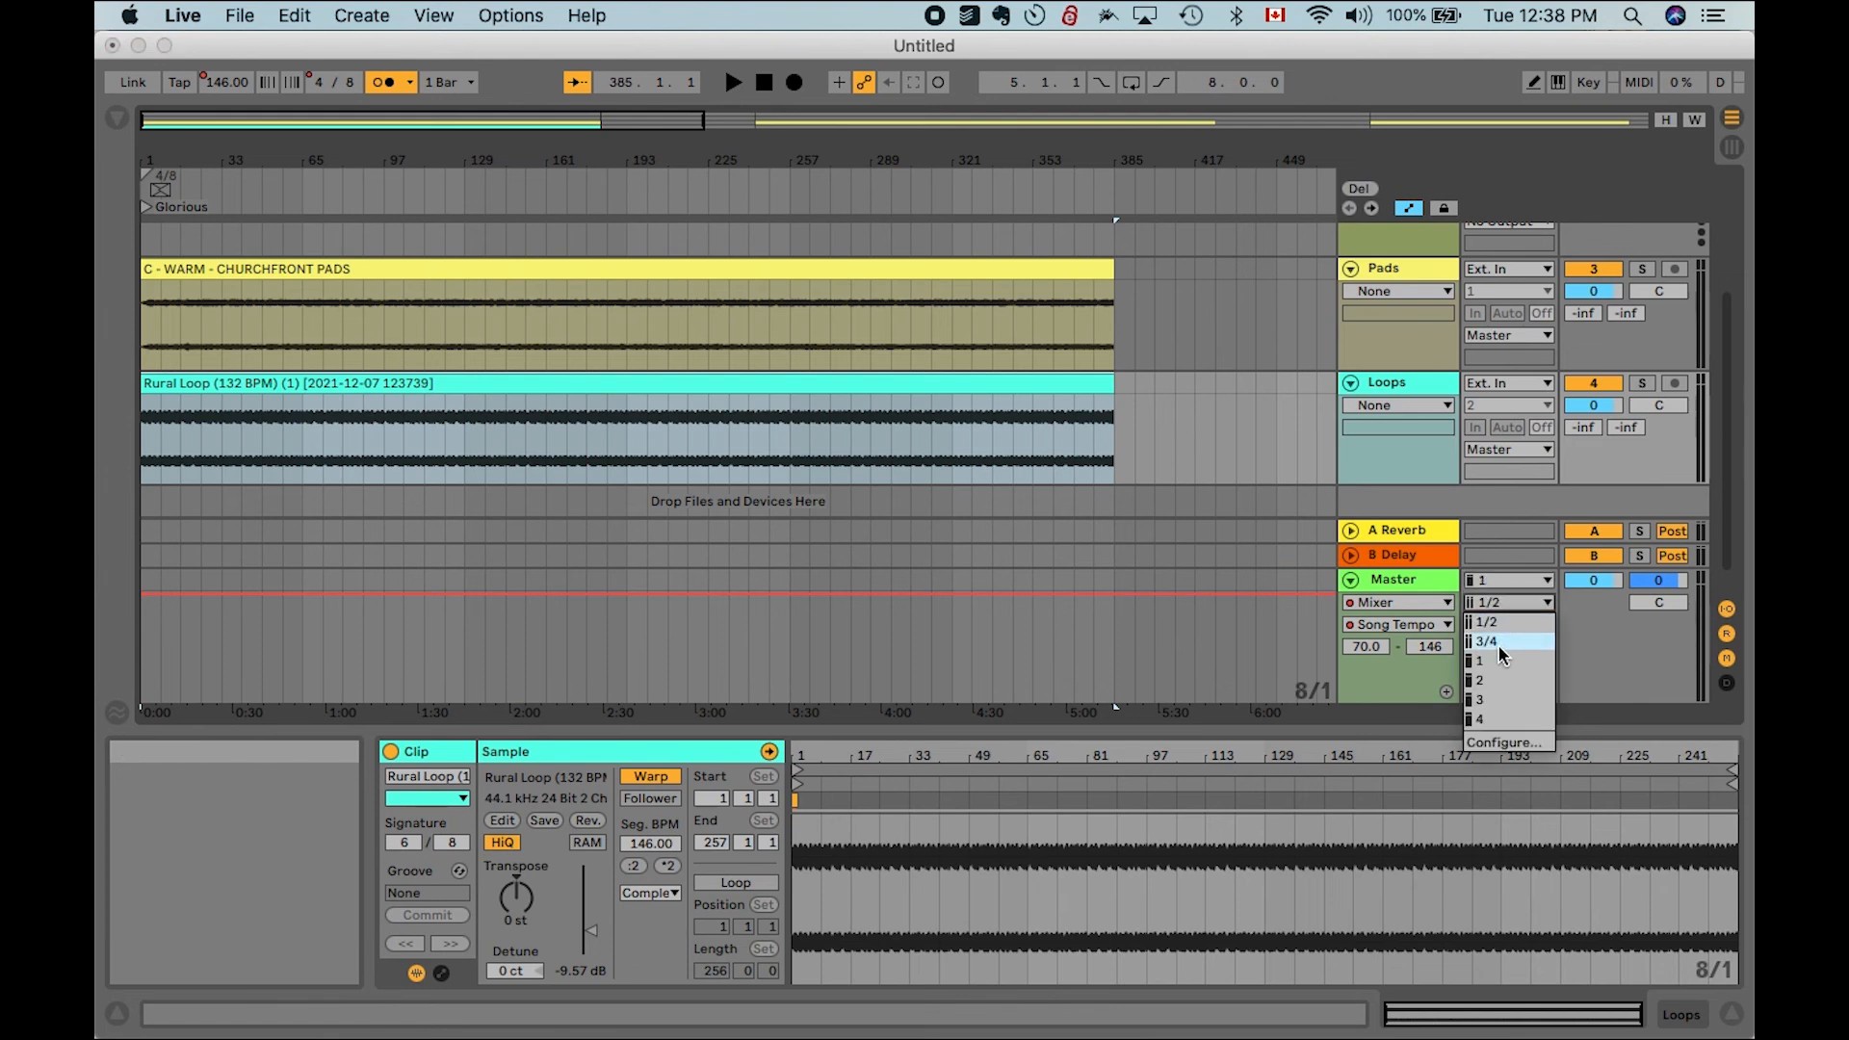
{"action": "left_click", "coordinate": [1499, 642]}
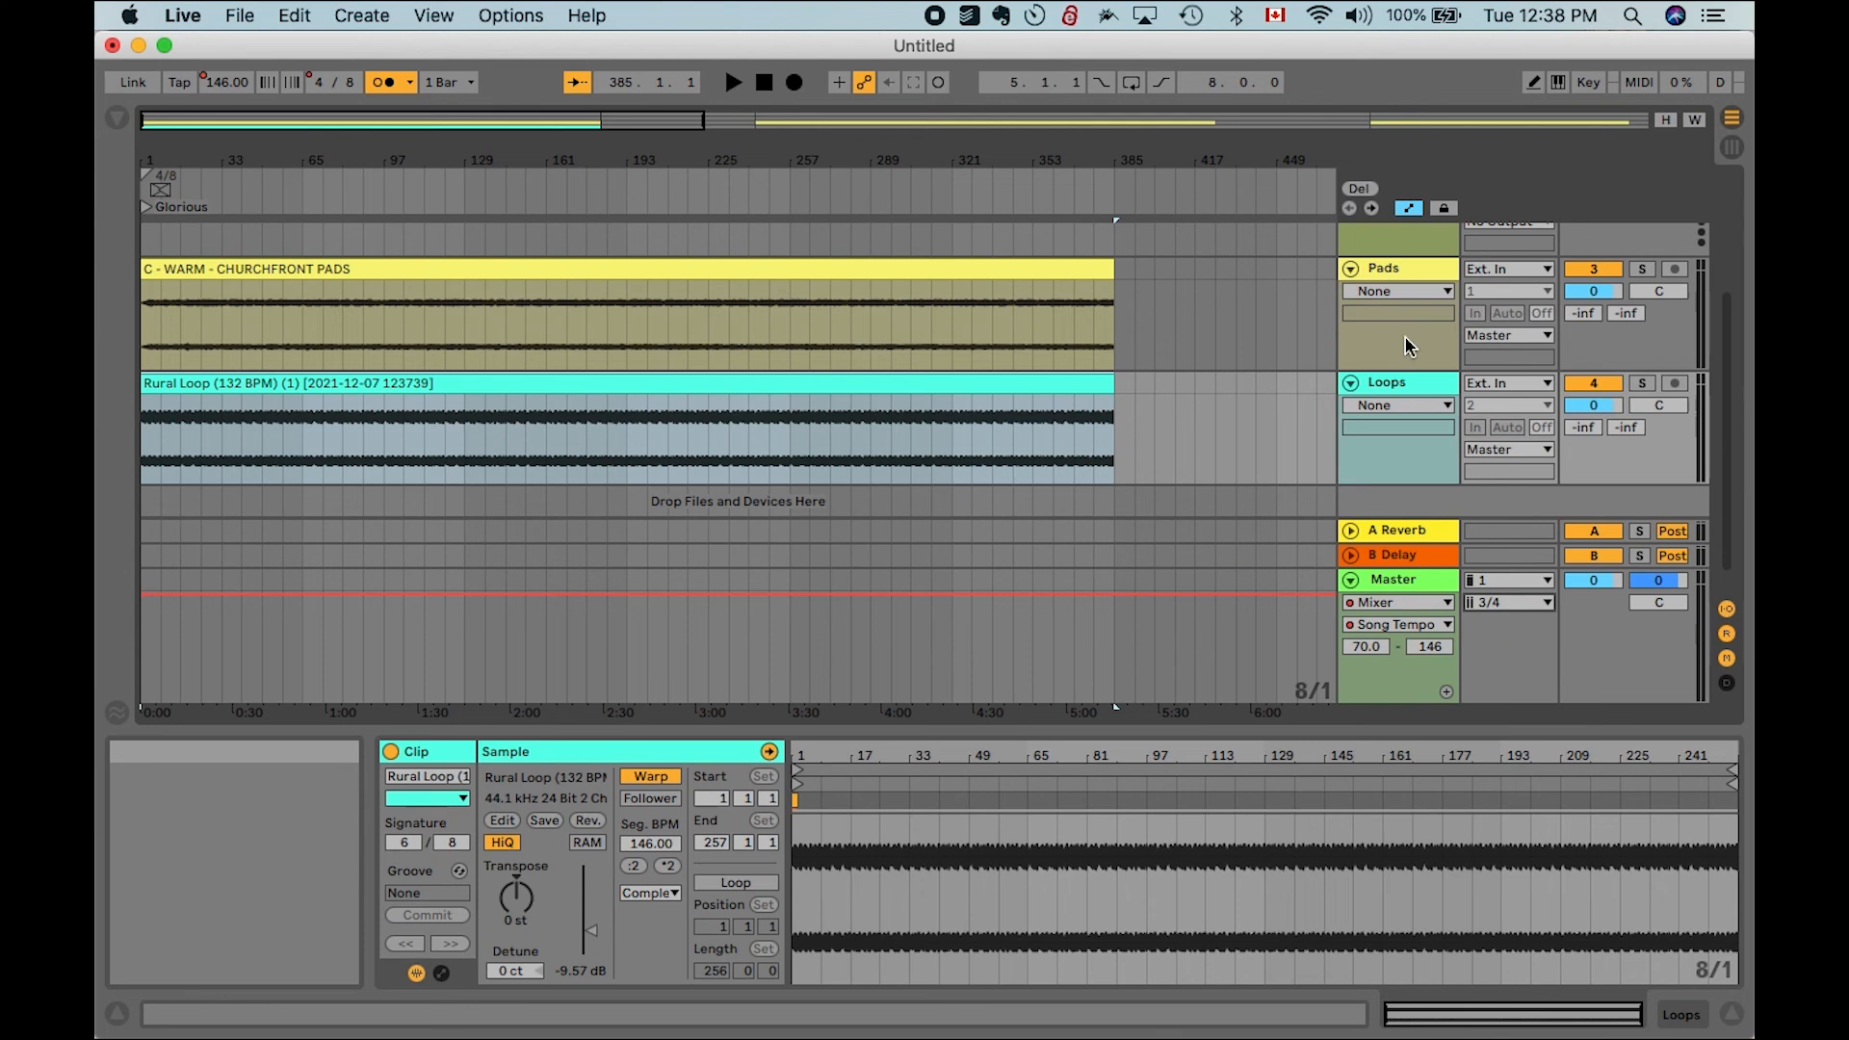
Route the Loops track's audio to Ext. Out on output channel 2
{"action": "left_click", "coordinate": [1389, 268]}
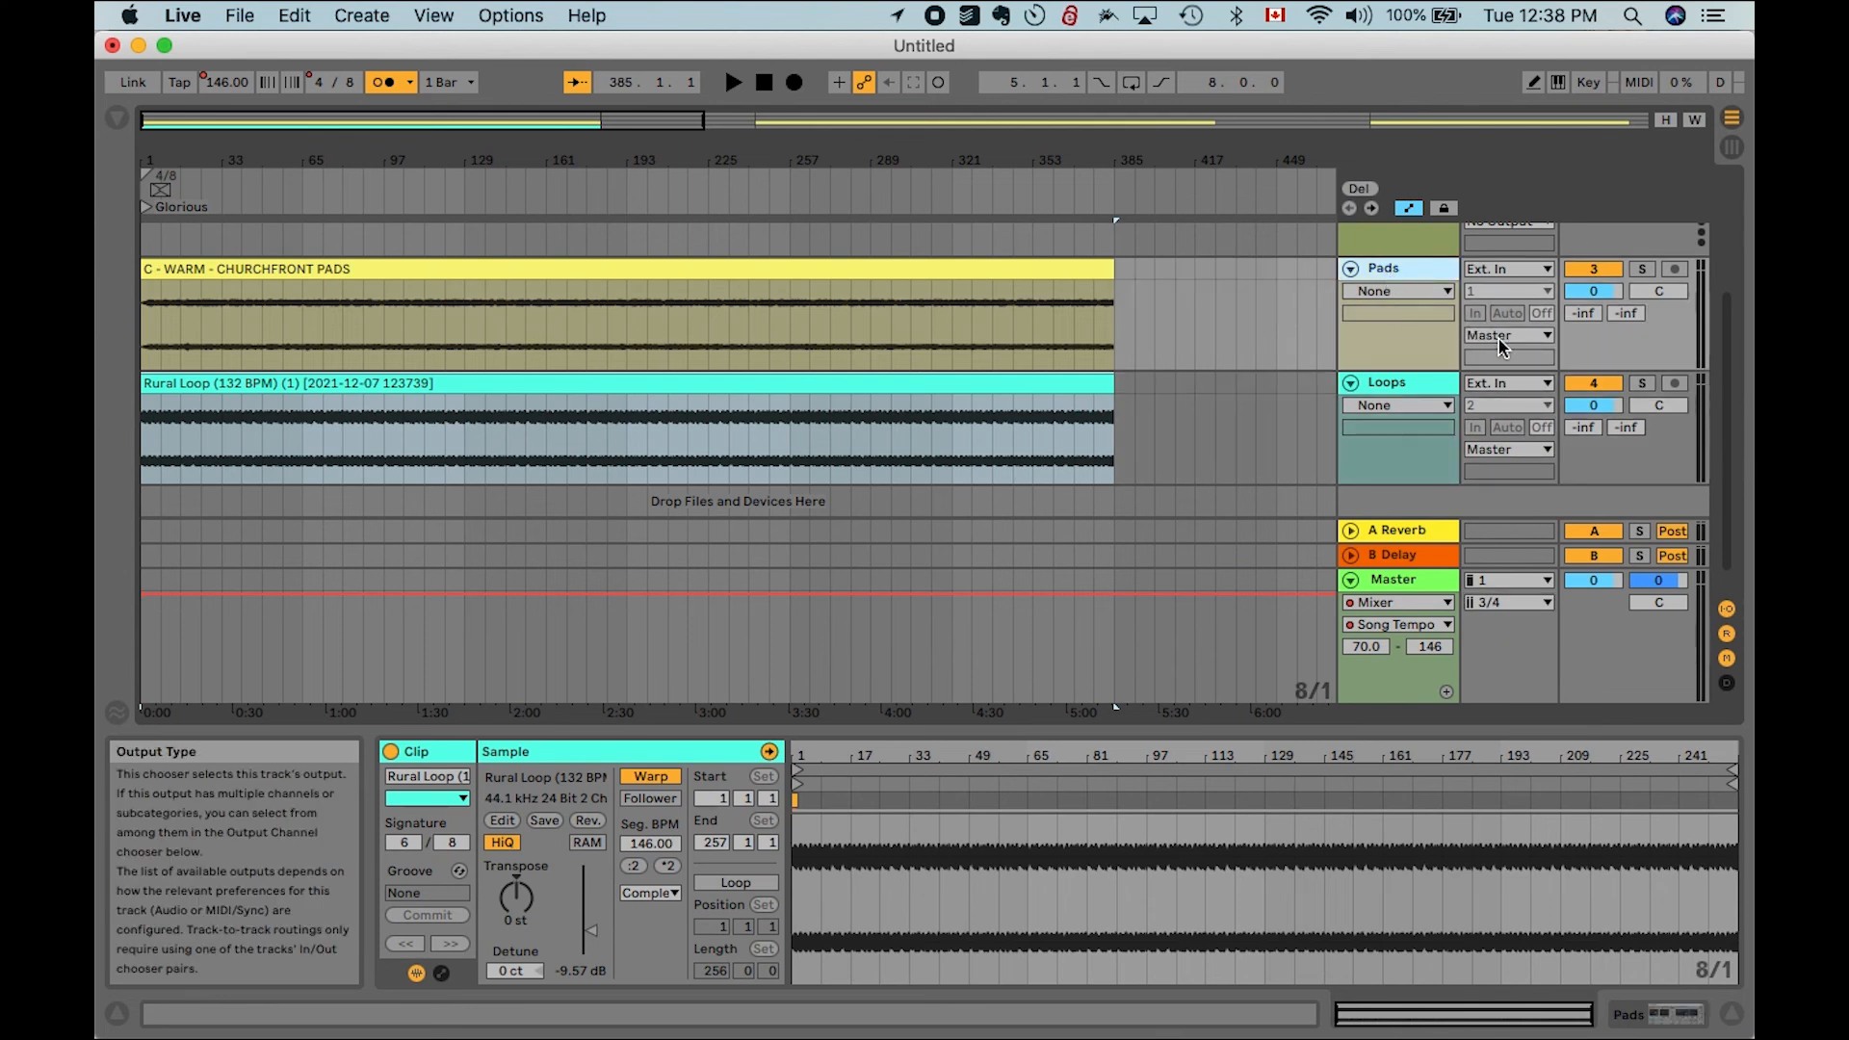
{"action": "left_click", "coordinate": [1414, 379]}
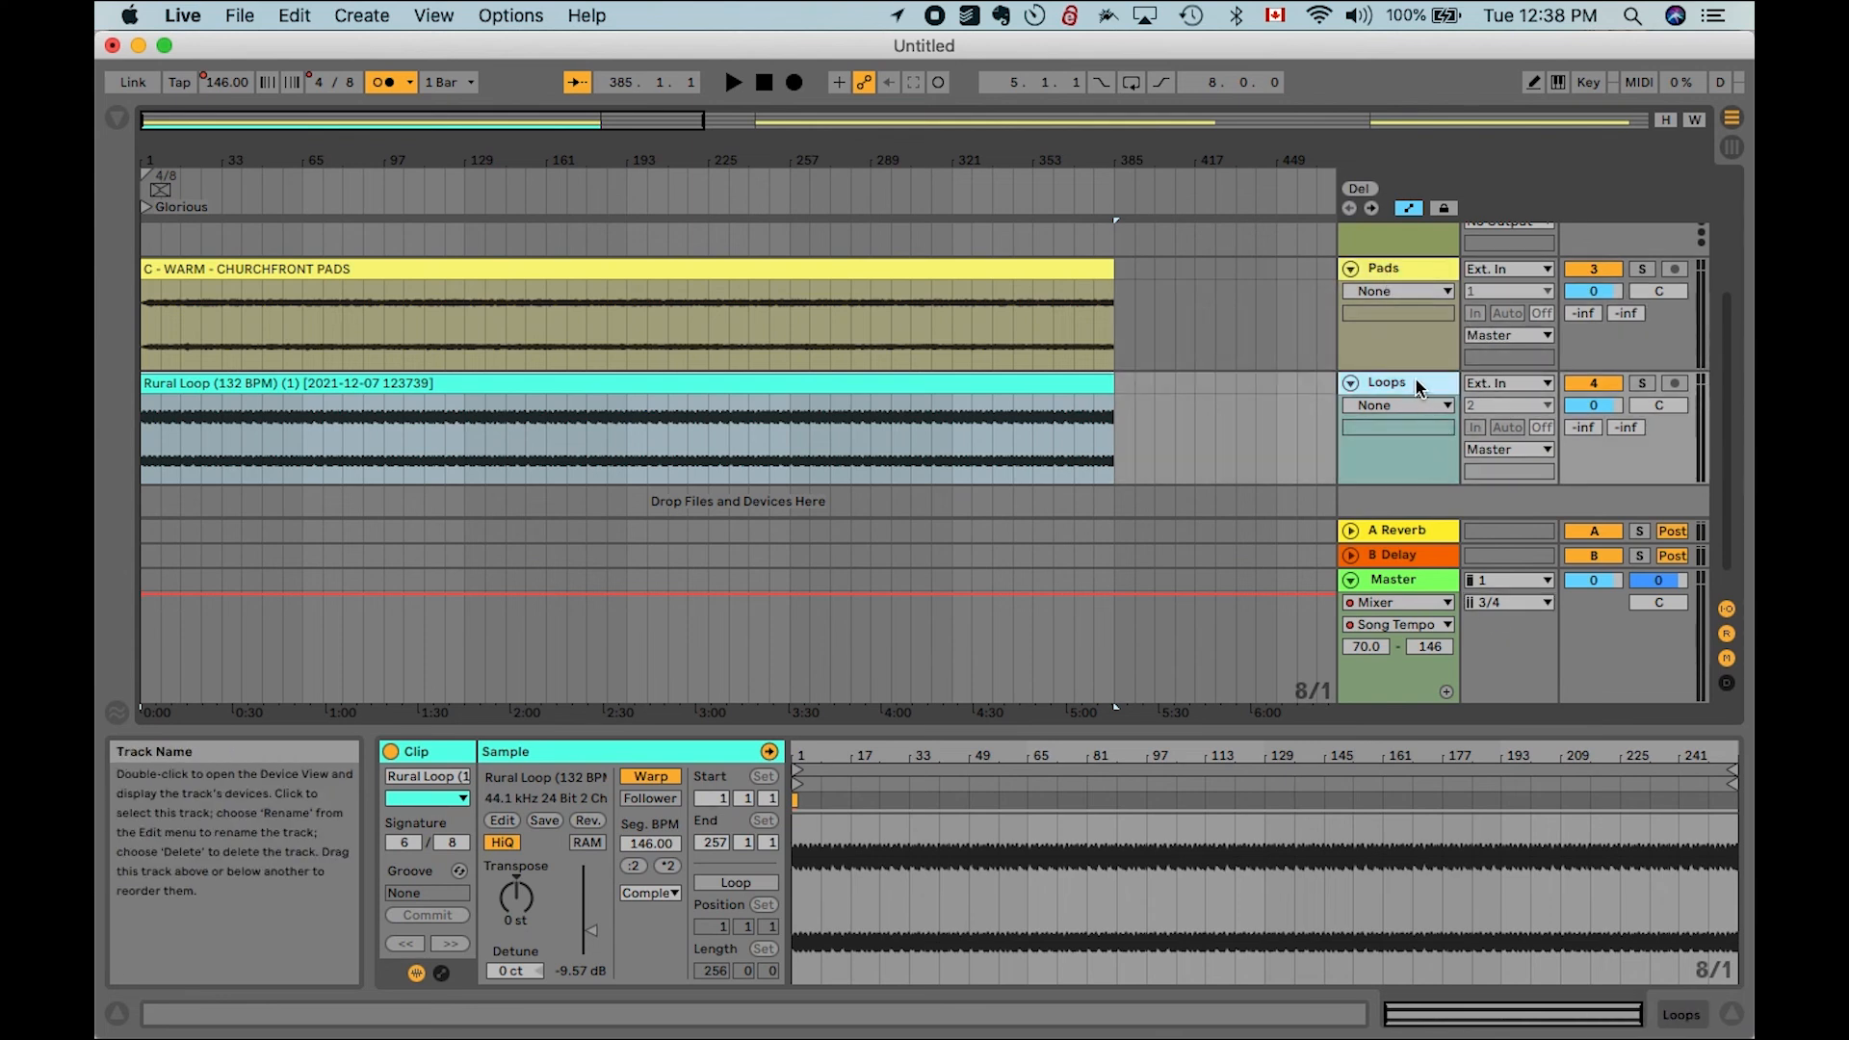
{"action": "left_click", "coordinate": [1519, 453]}
{"action": "left_click", "coordinate": [1514, 468]}
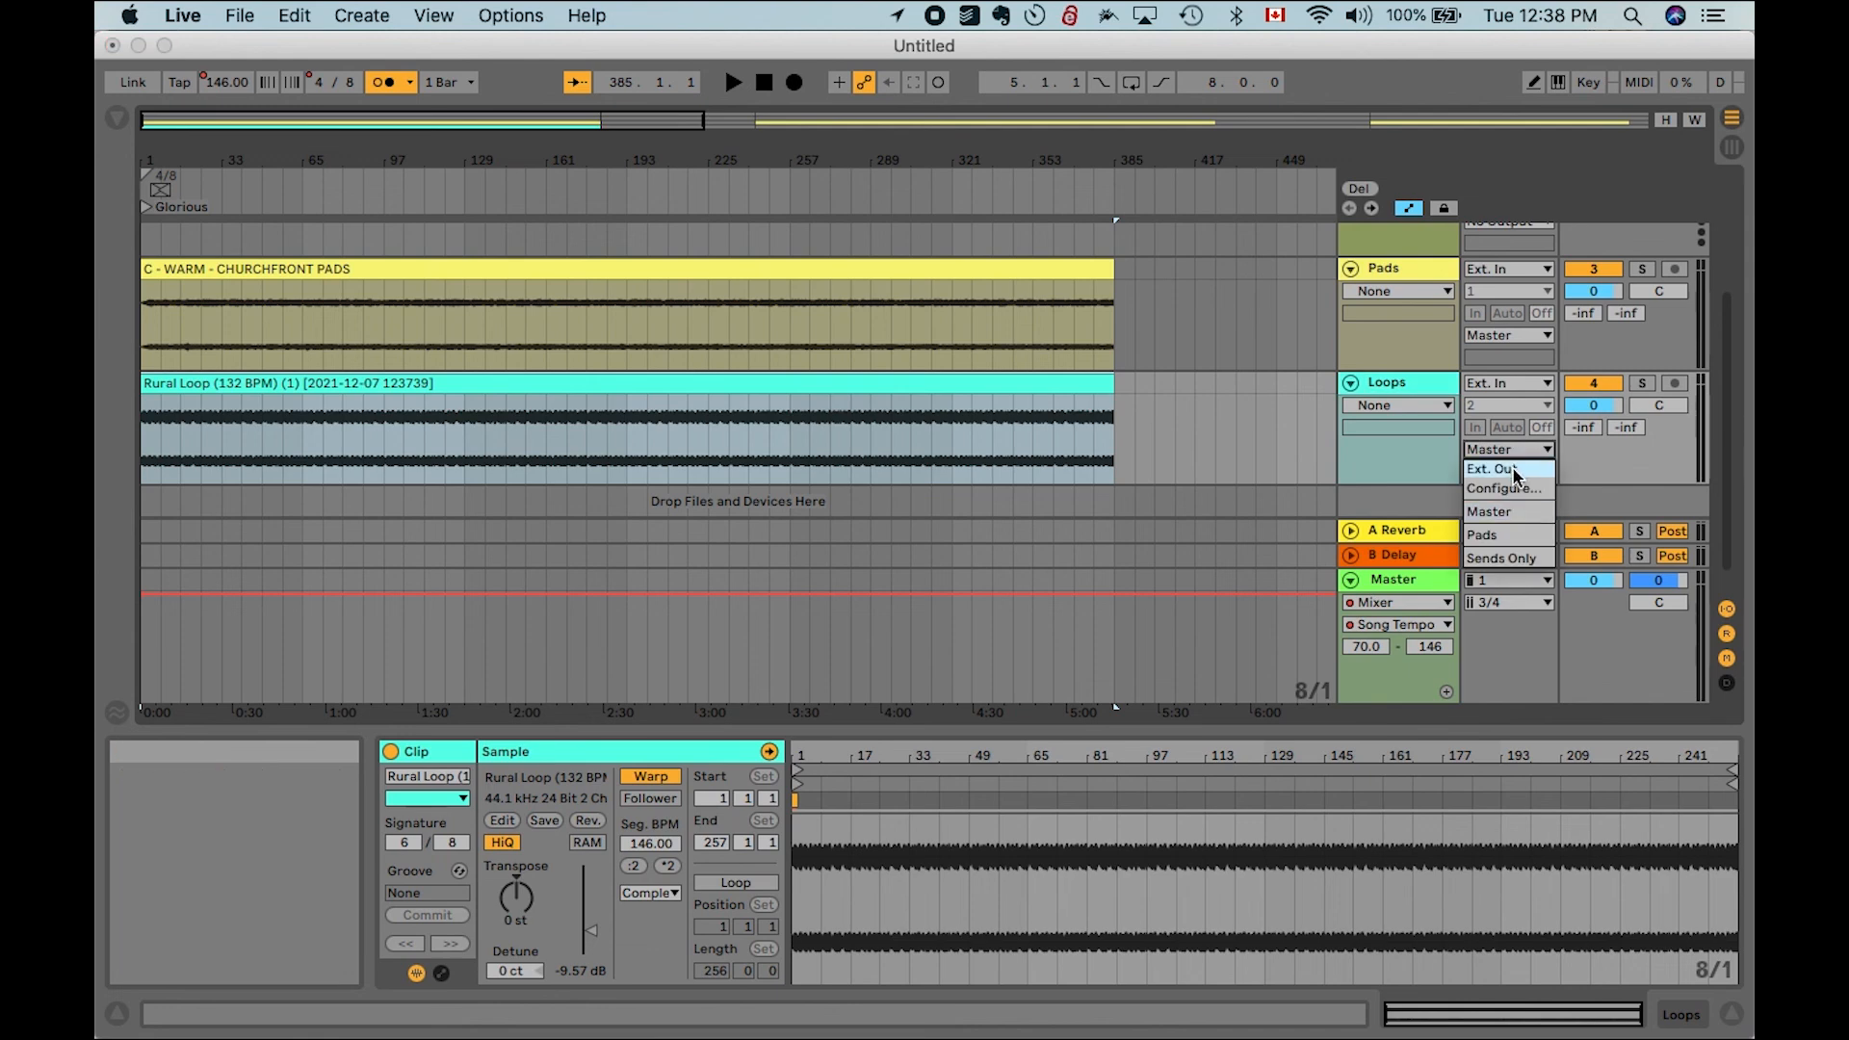
{"action": "left_click", "coordinate": [1512, 470]}
{"action": "left_click", "coordinate": [1501, 552]}
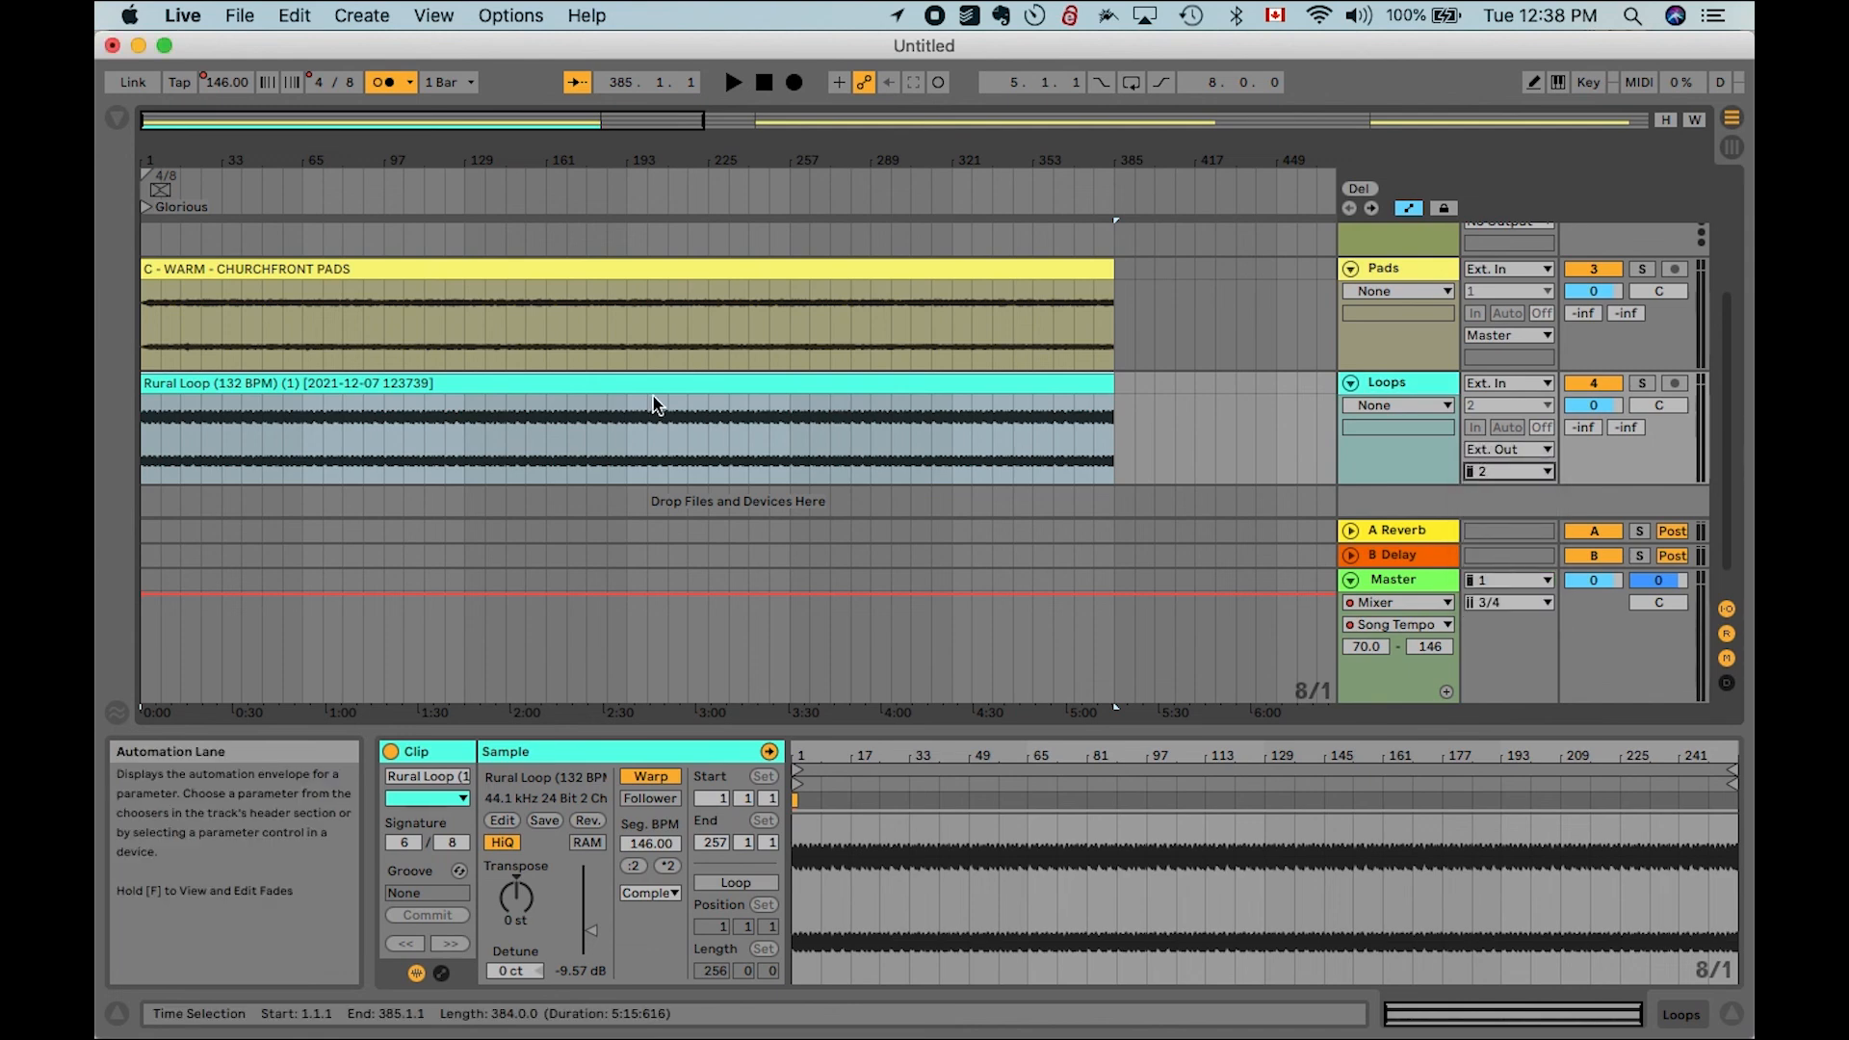
Play the Glorious section from bar 1 to check the pad and loop outputs, and stop playback
{"action": "scroll", "coordinate": [652, 409], "scroll_direction": "down", "scroll_amount": 3}
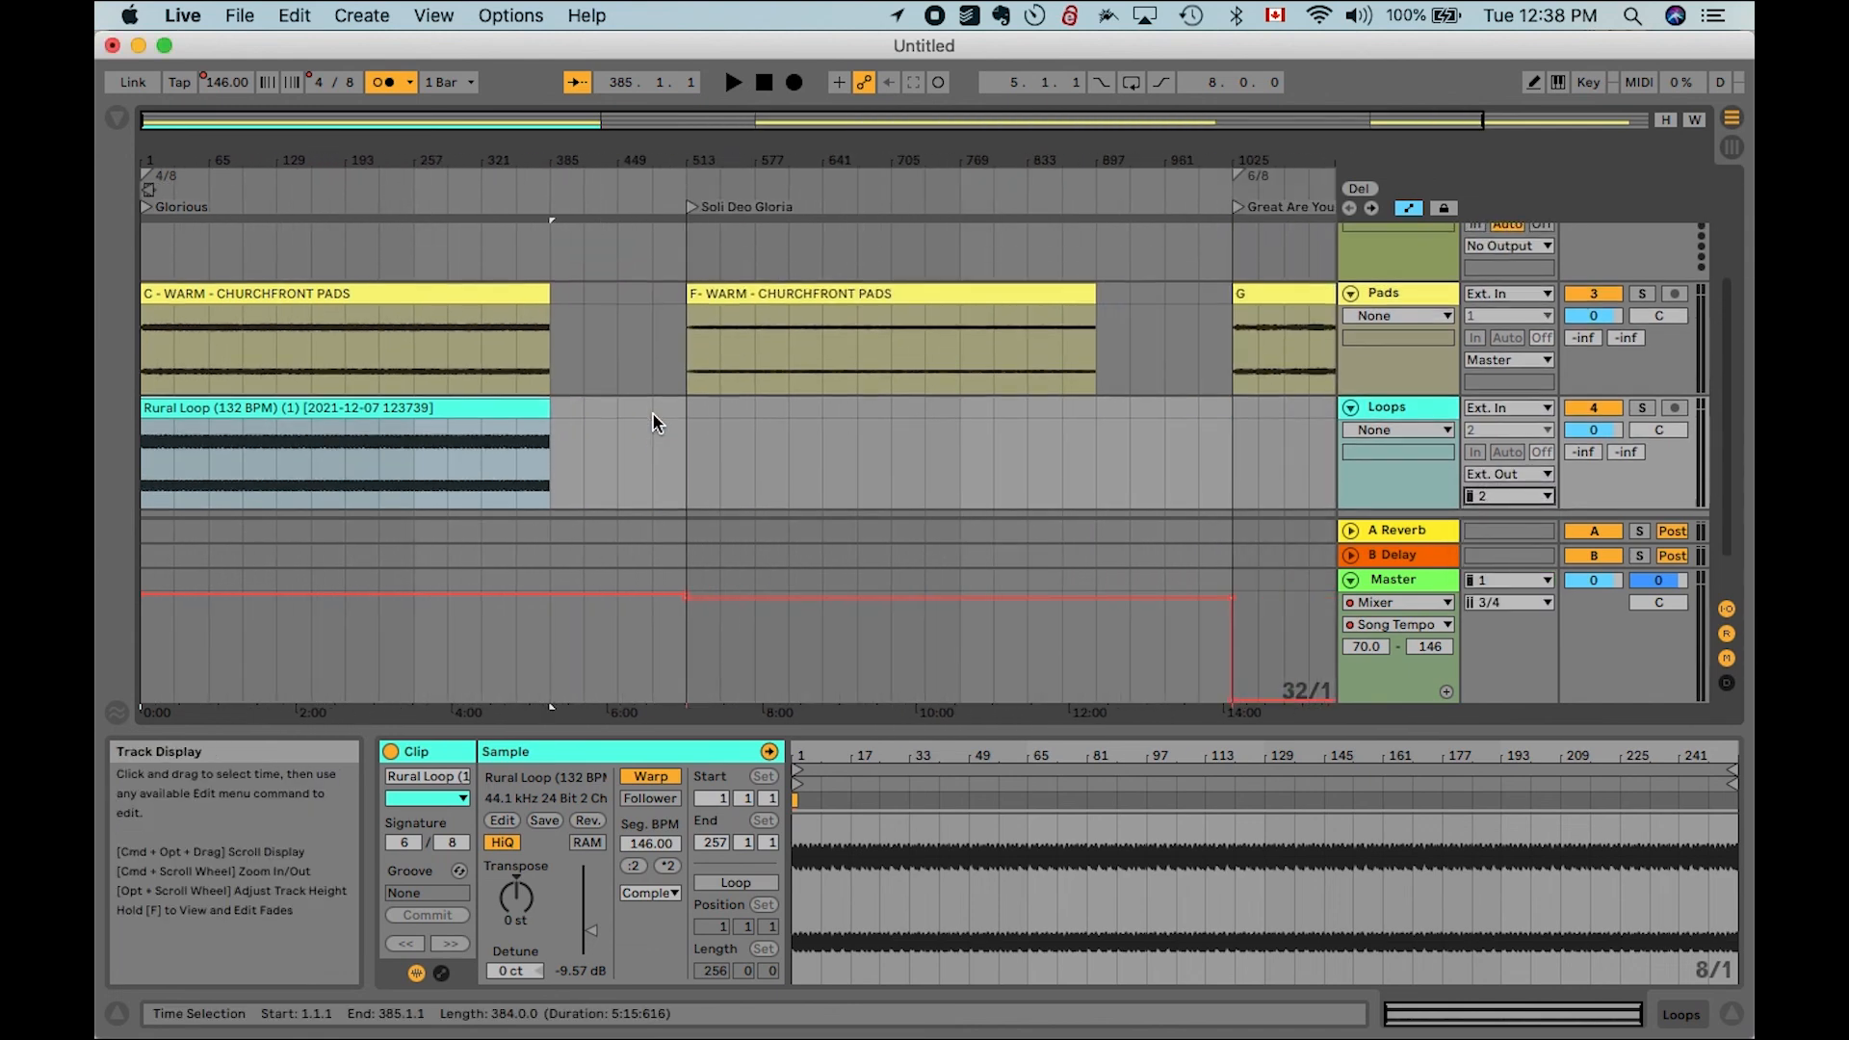
{"action": "left_click", "coordinate": [150, 360]}
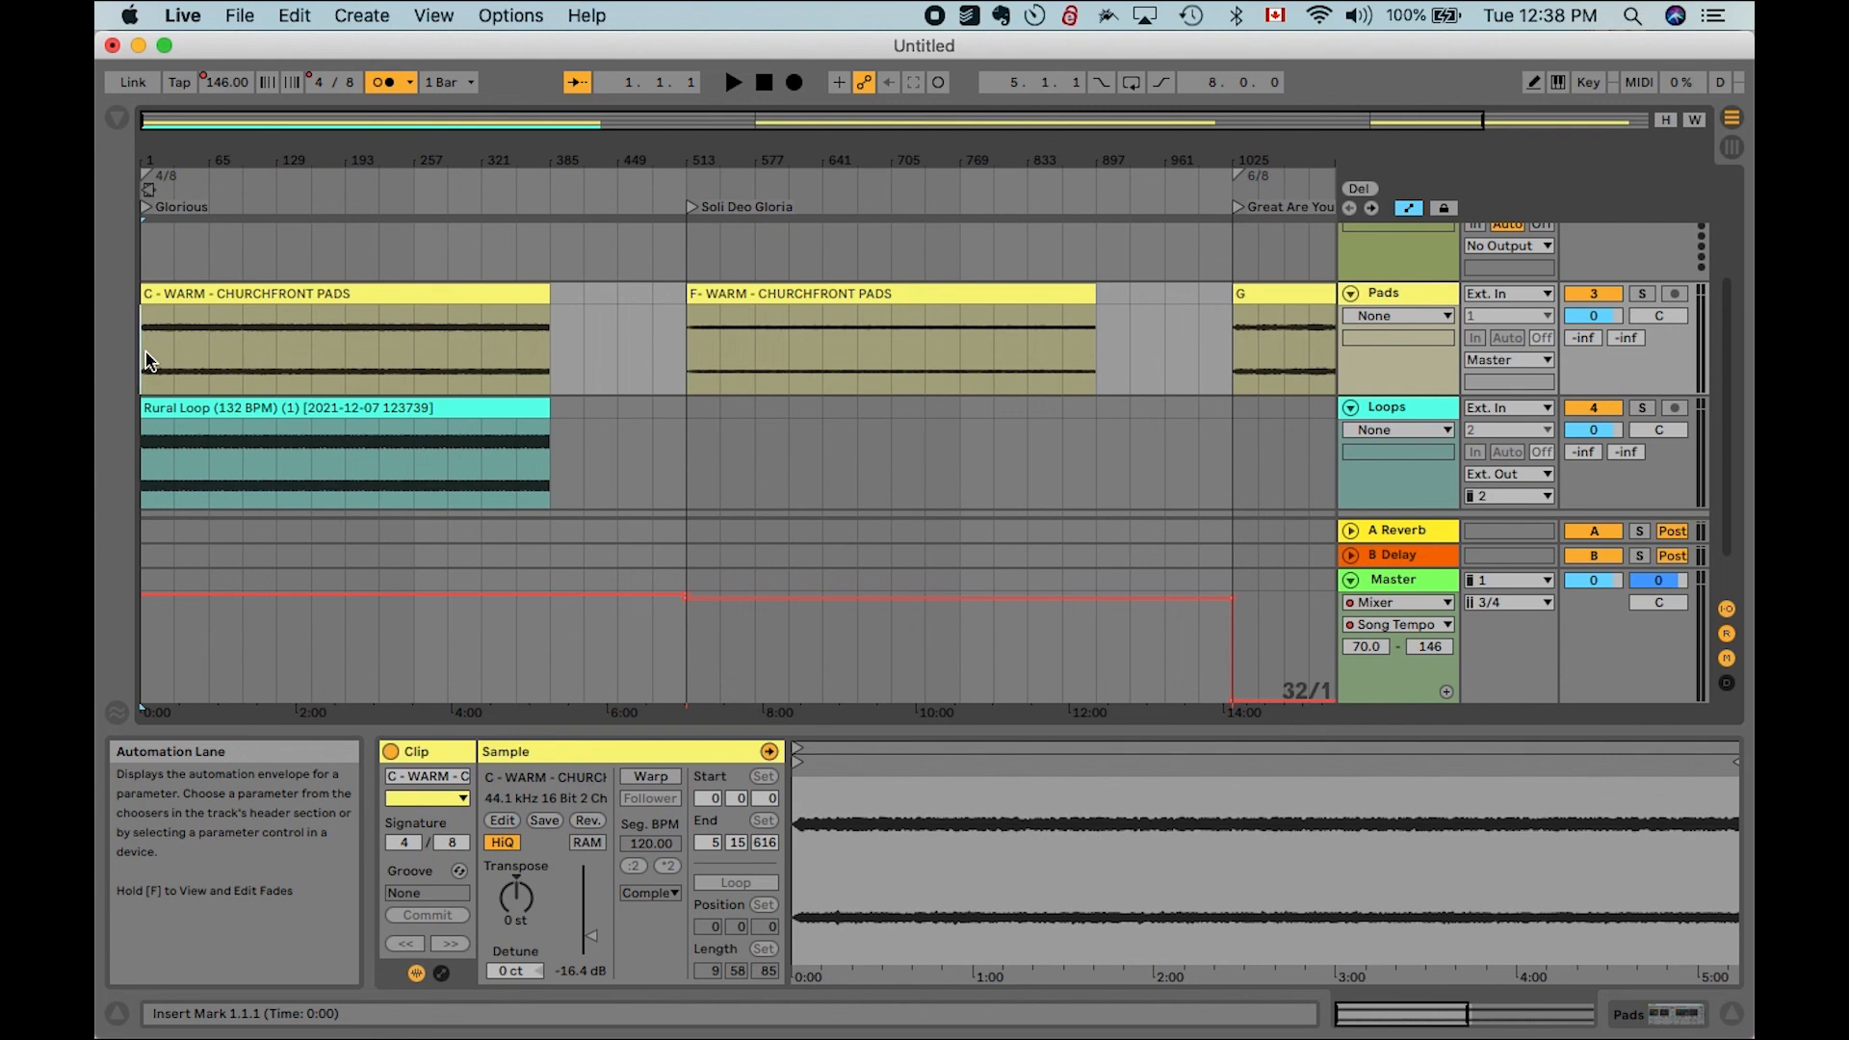
{"action": "key", "text": "space"}
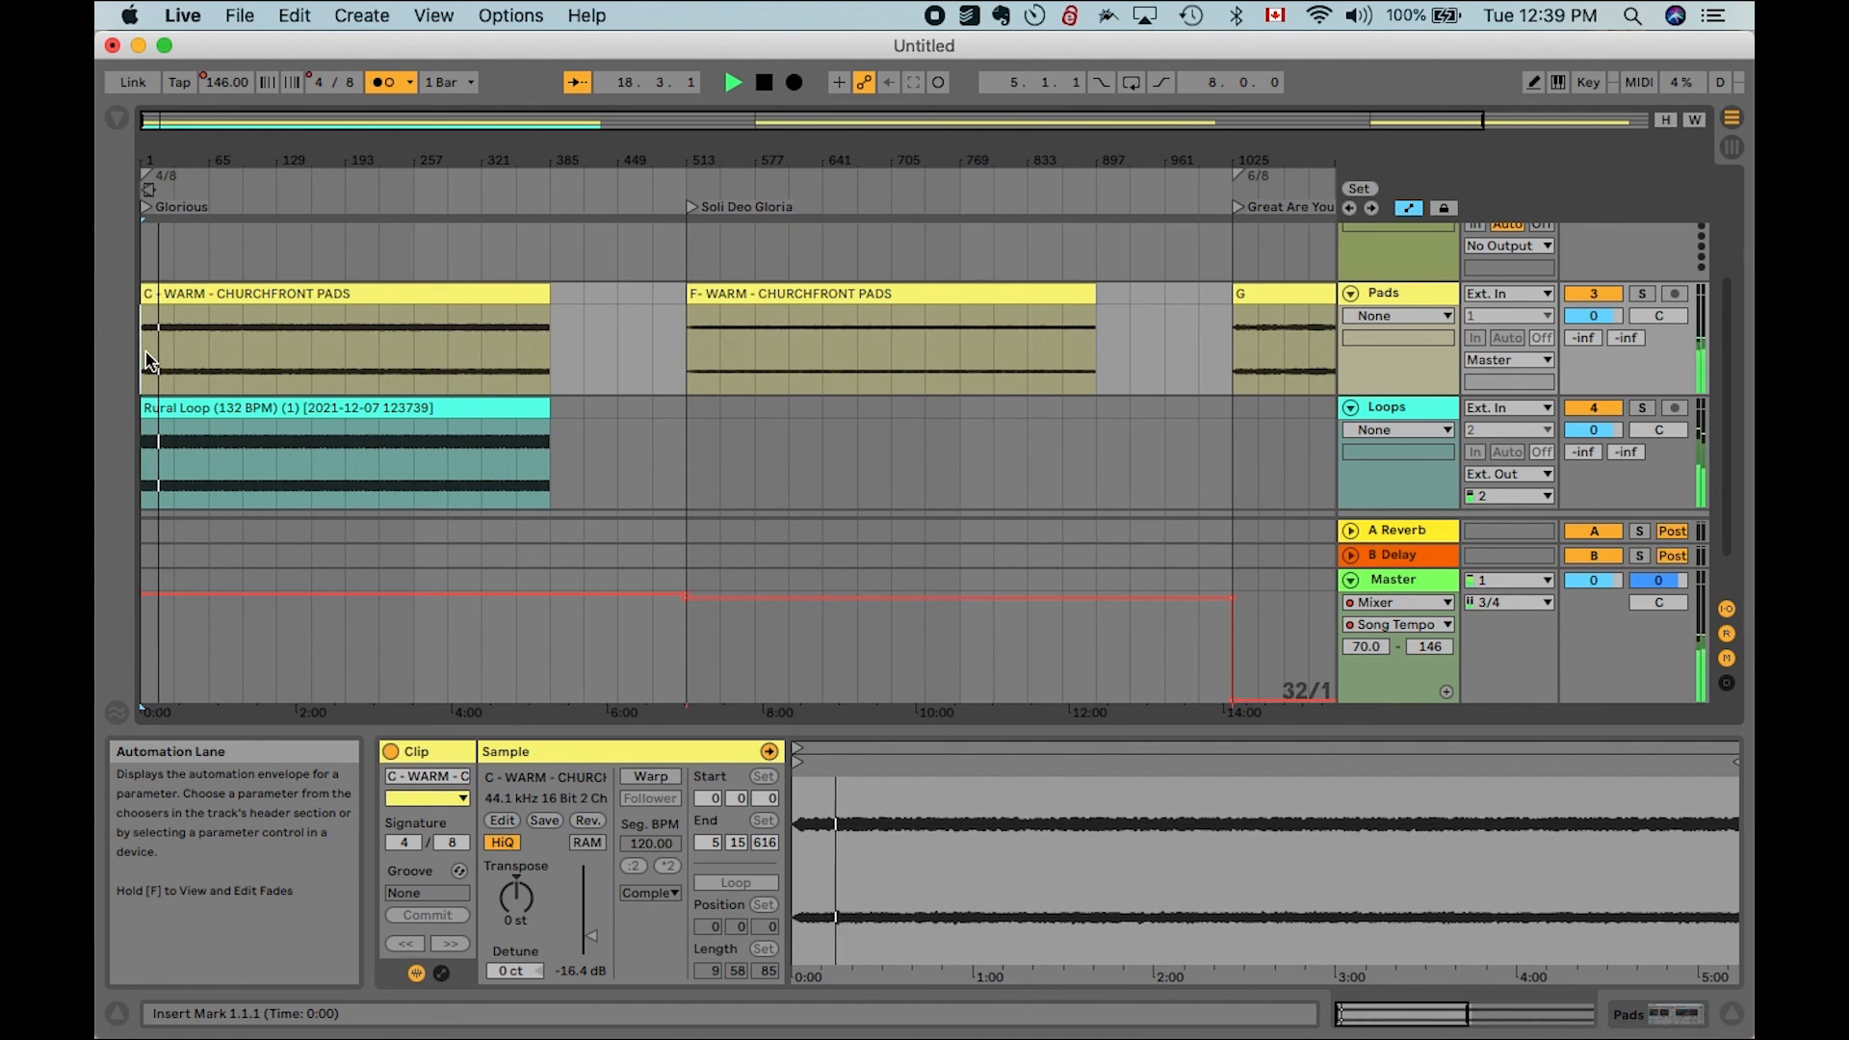
{"action": "key", "text": "space"}
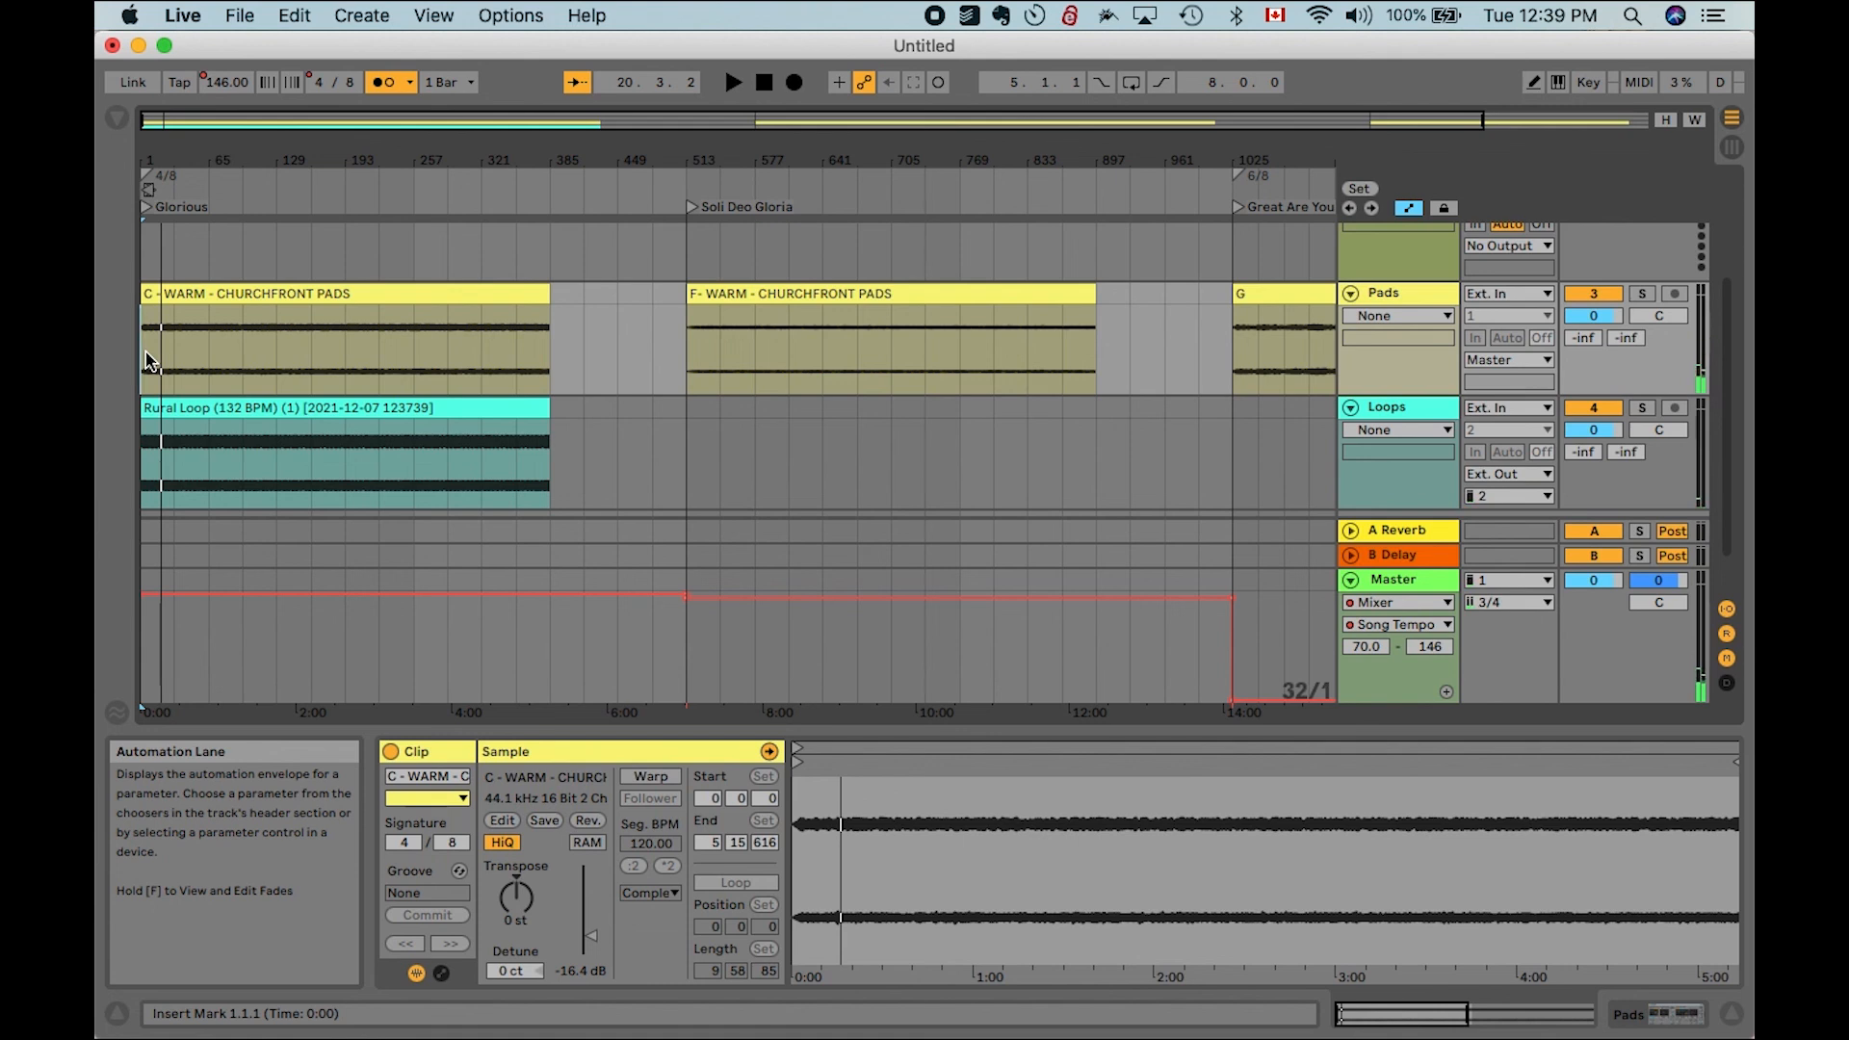
Begin saving the Live Set and enter "December 36th, 2021" as its file name
{"action": "key", "text": "super+s"}
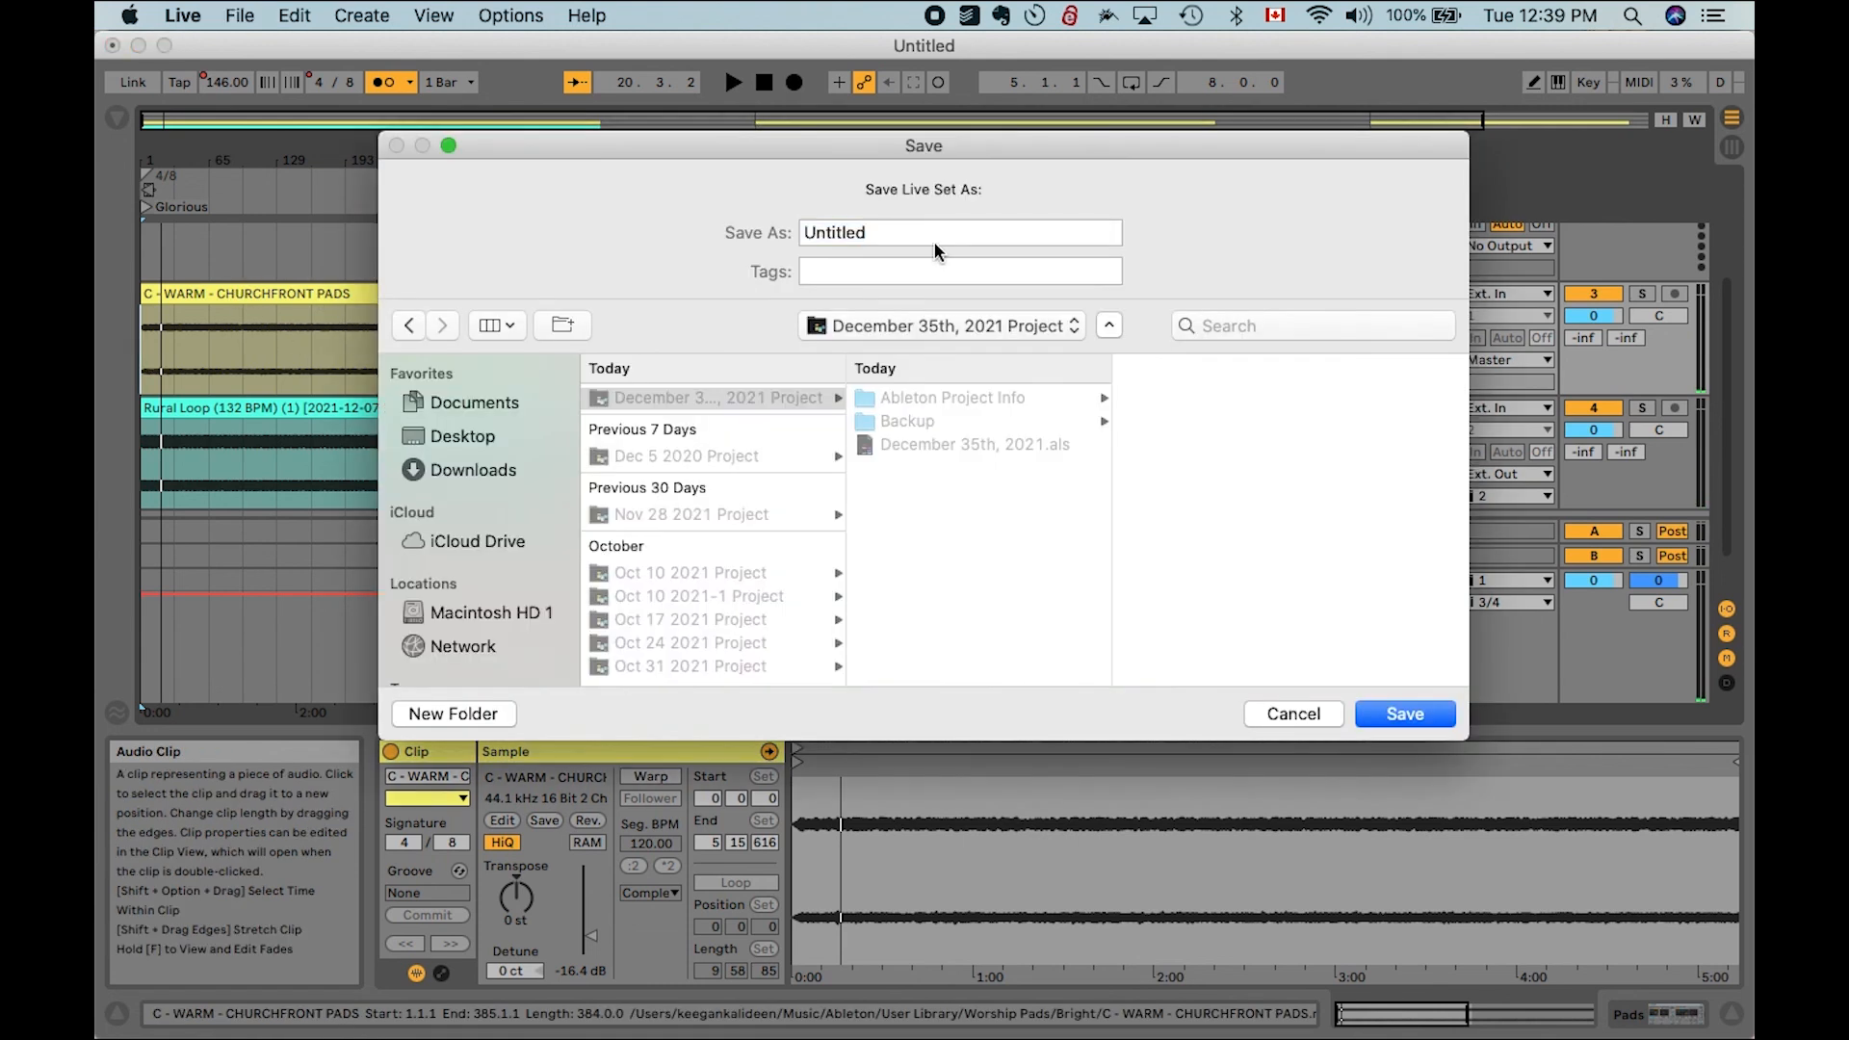
{"action": "left_click", "coordinate": [875, 235]}
{"action": "type", "text": "DD"}
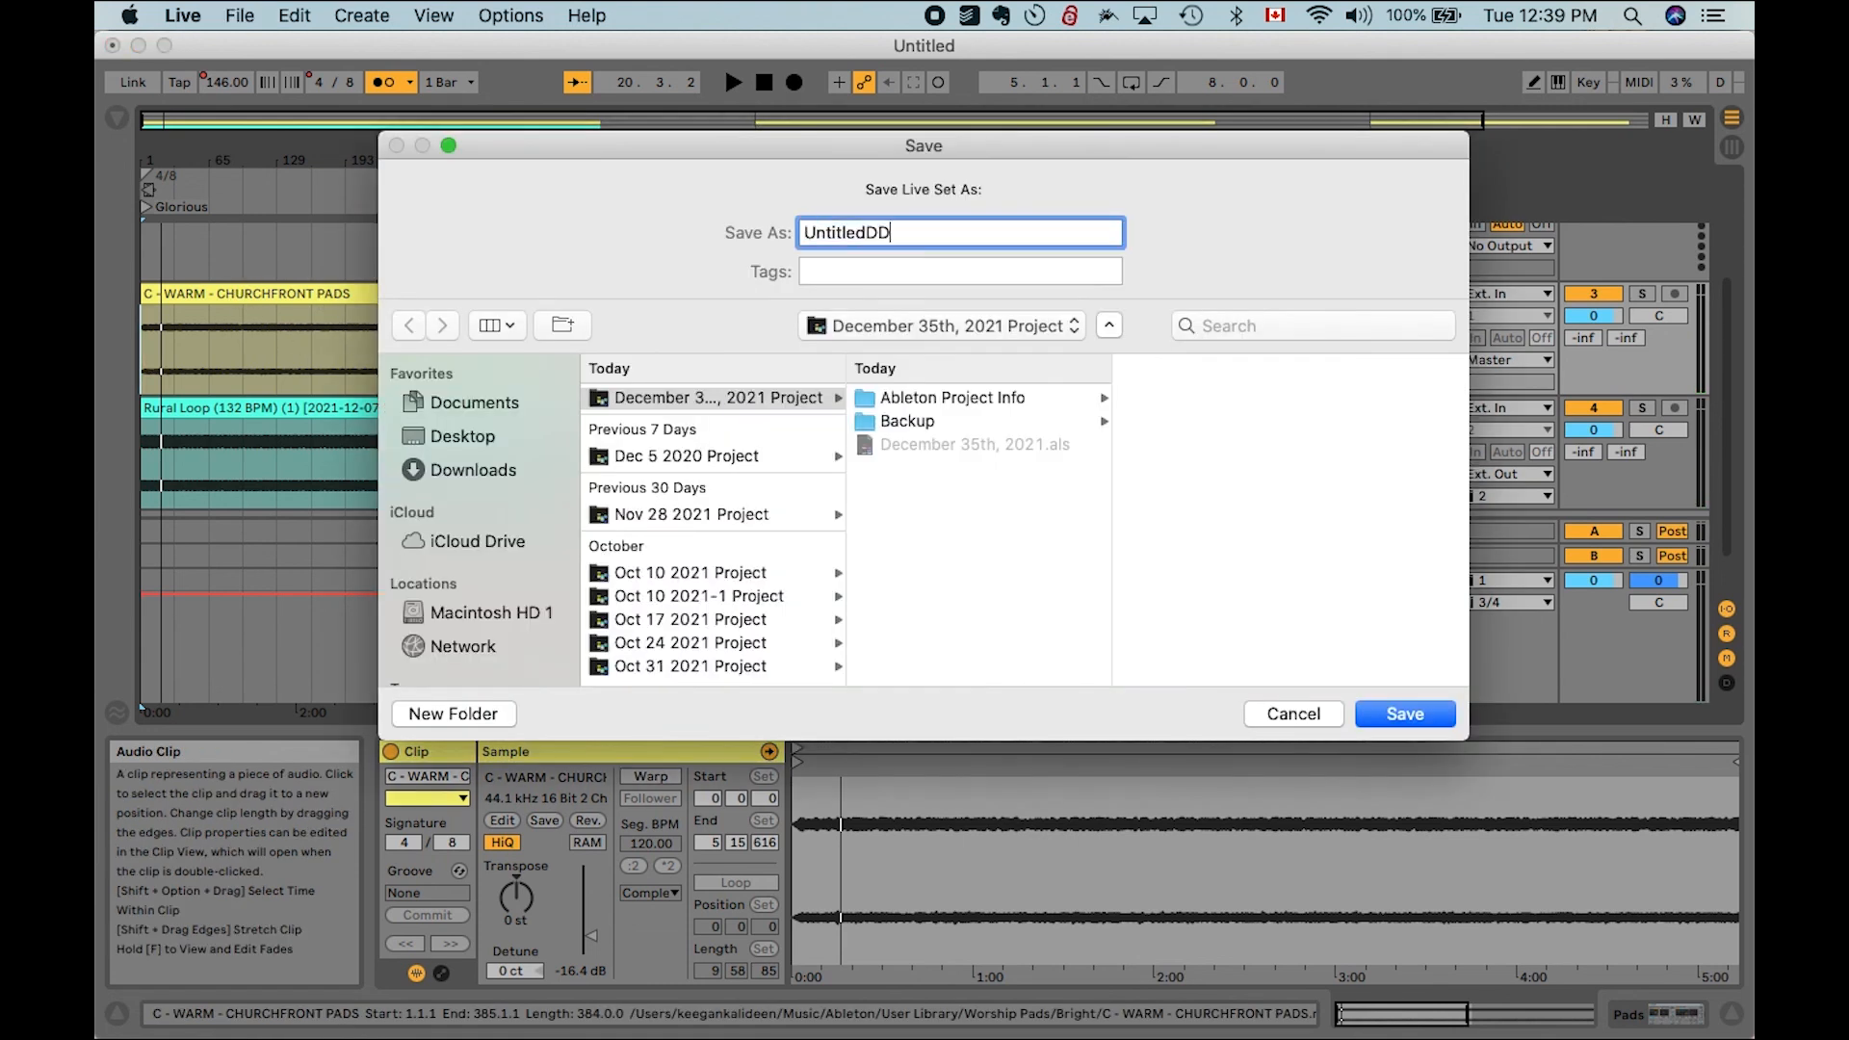
{"action": "type", "text": "ecd"}
{"action": "key", "text": "super+a"}
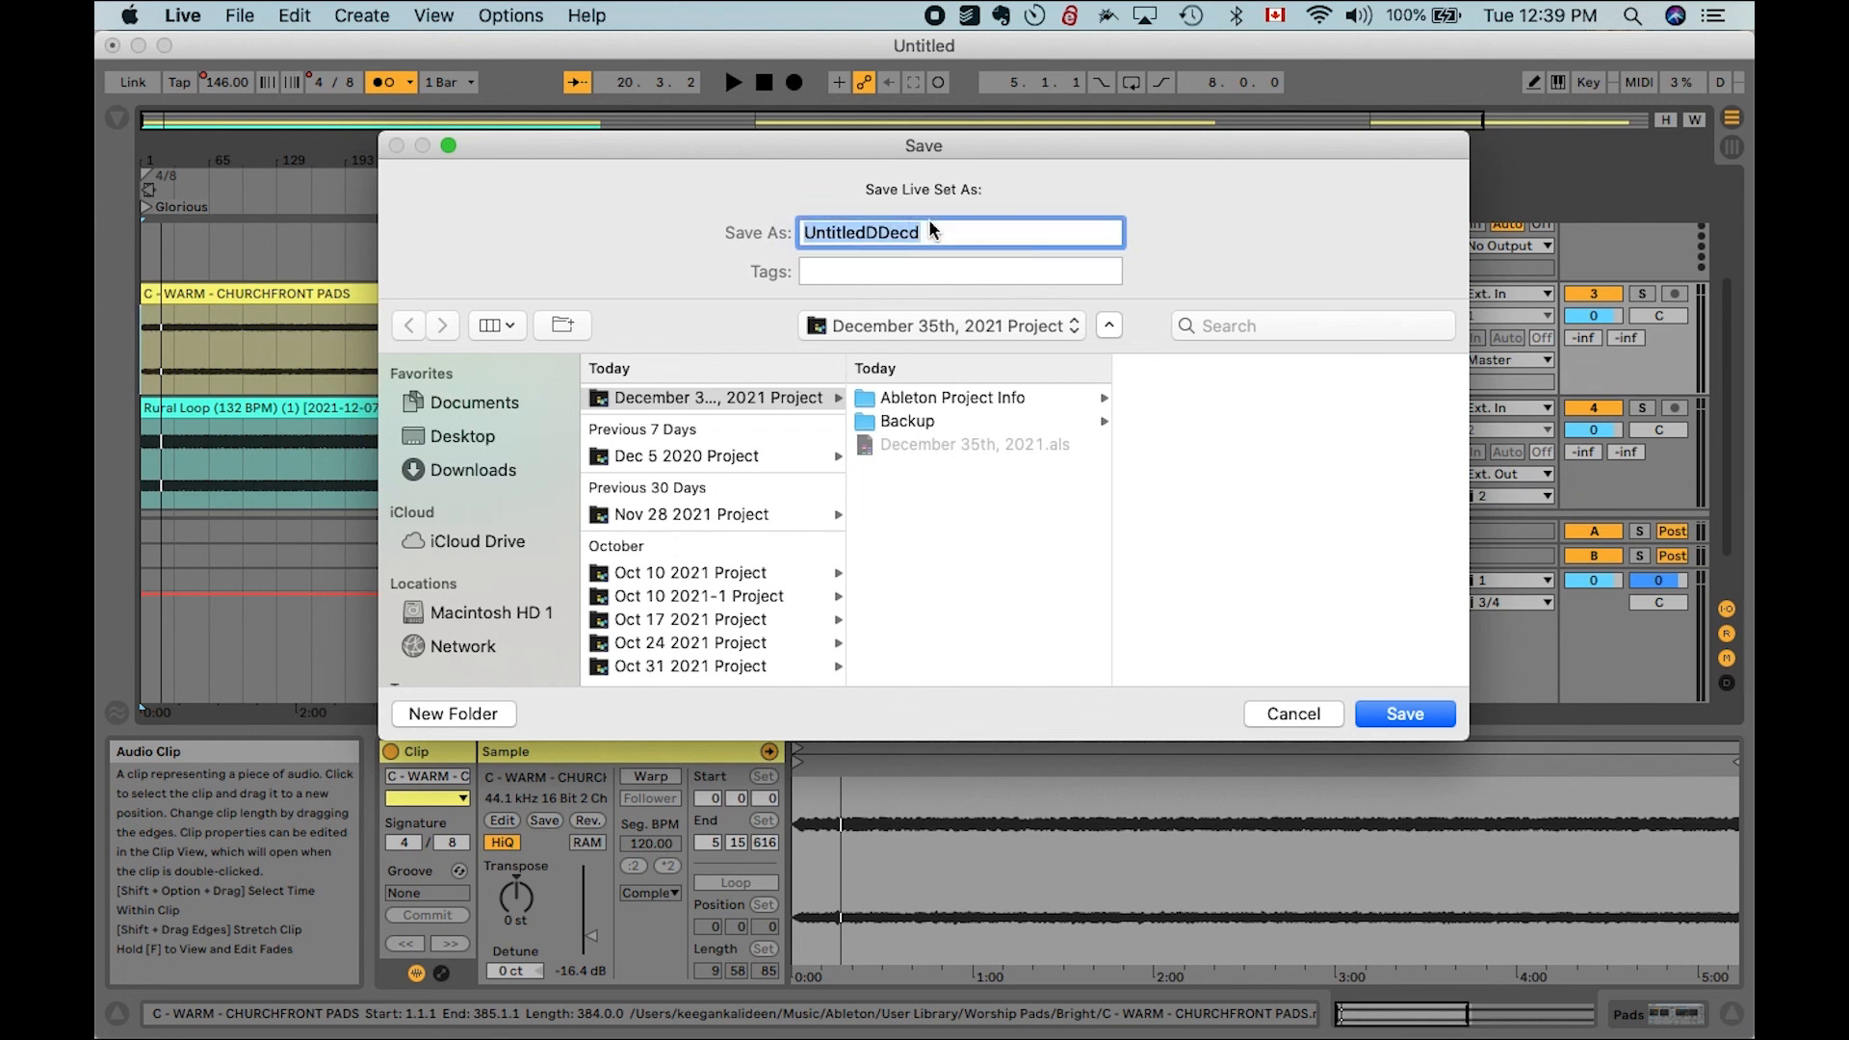
{"action": "type", "text": "dc"}
{"action": "key", "text": "BackSpace"}
{"action": "type", "text": "ecember 36t"}
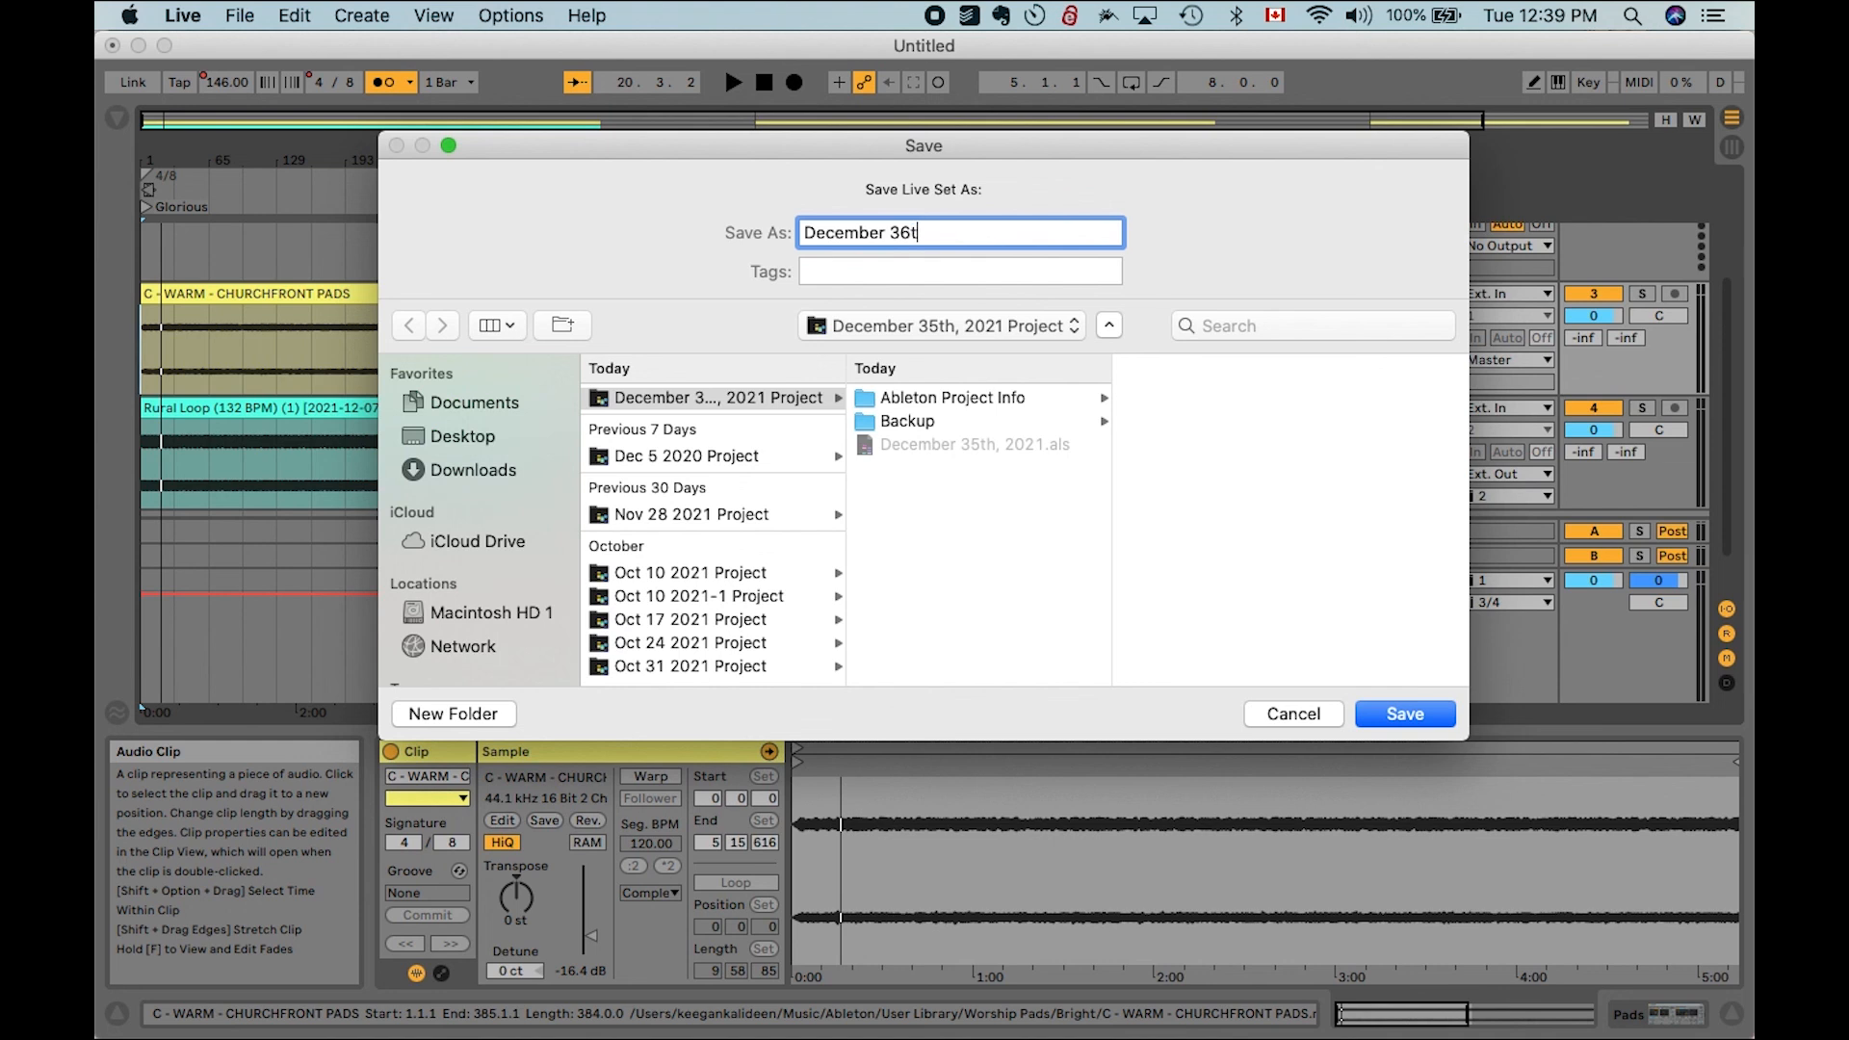
{"action": "type", "text": "h, 2021"}
Choose the Sunday Sets folder as the destination and save the Live Set there
{"action": "left_click", "coordinate": [877, 328]}
{"action": "left_click", "coordinate": [880, 353]}
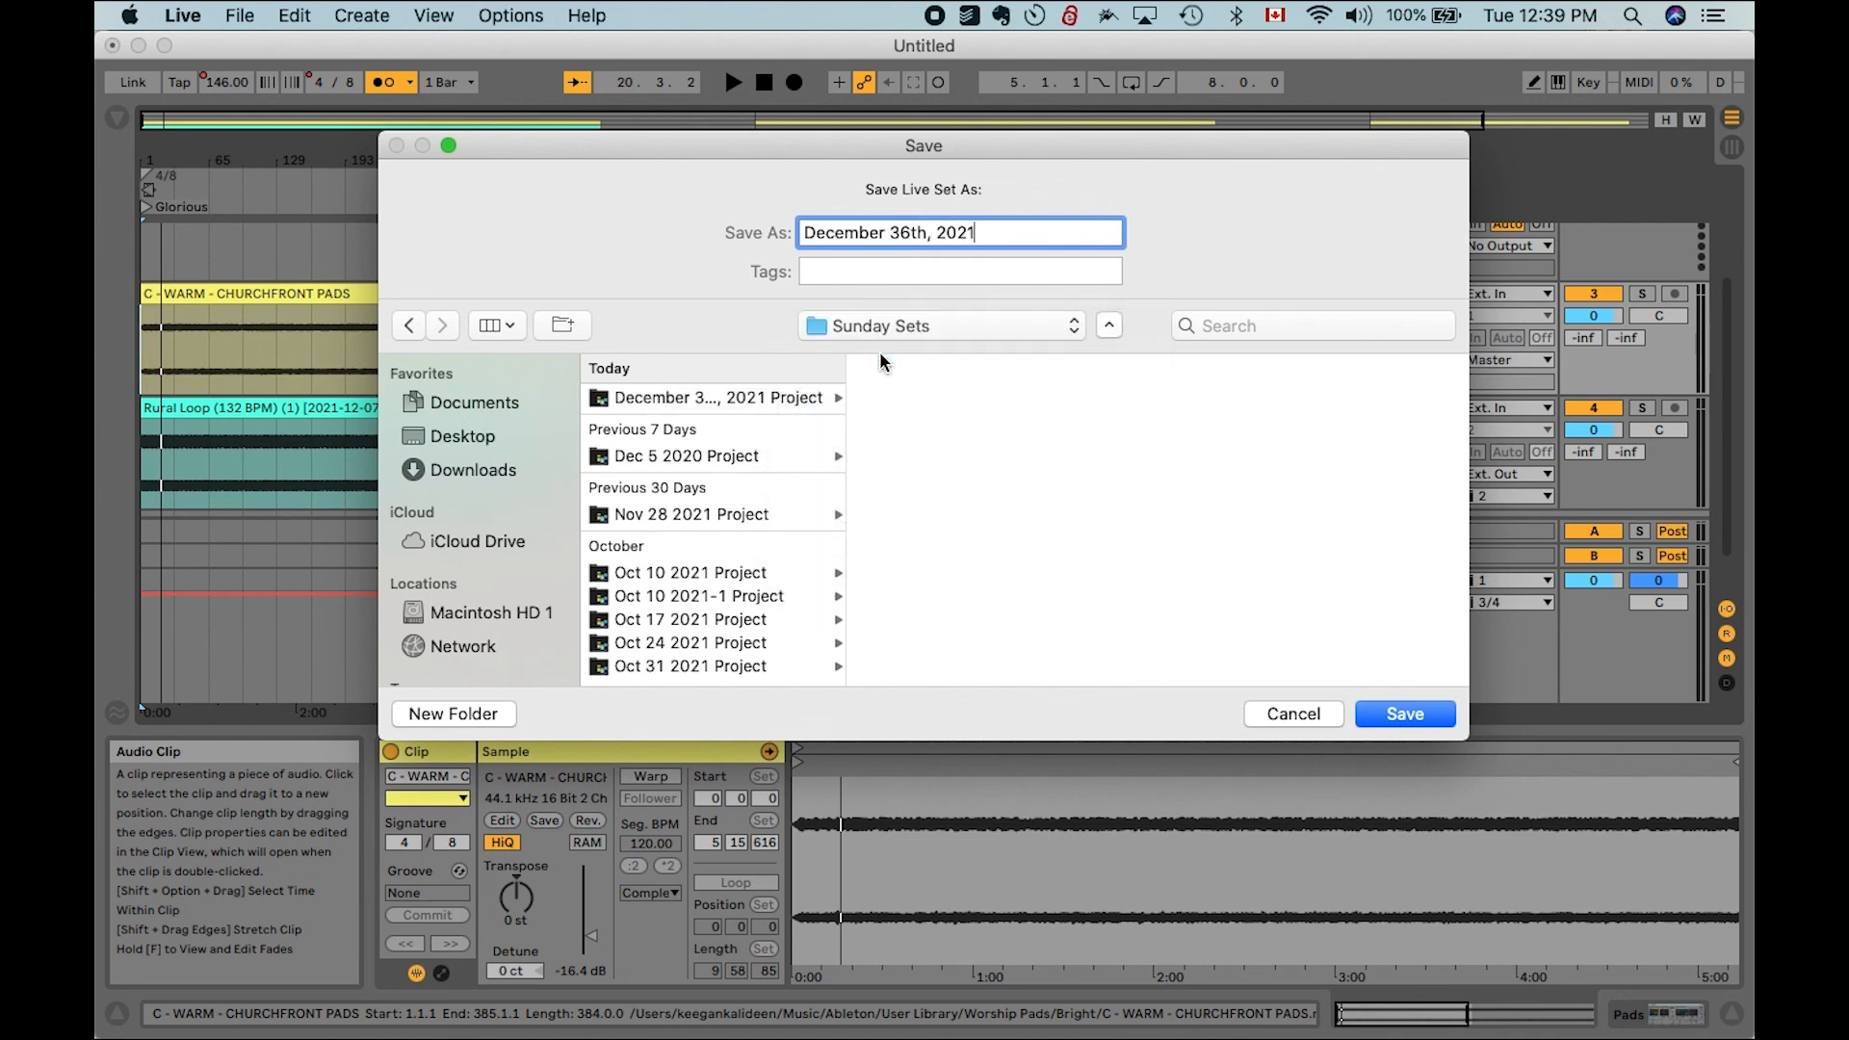
{"action": "left_click", "coordinate": [917, 328]}
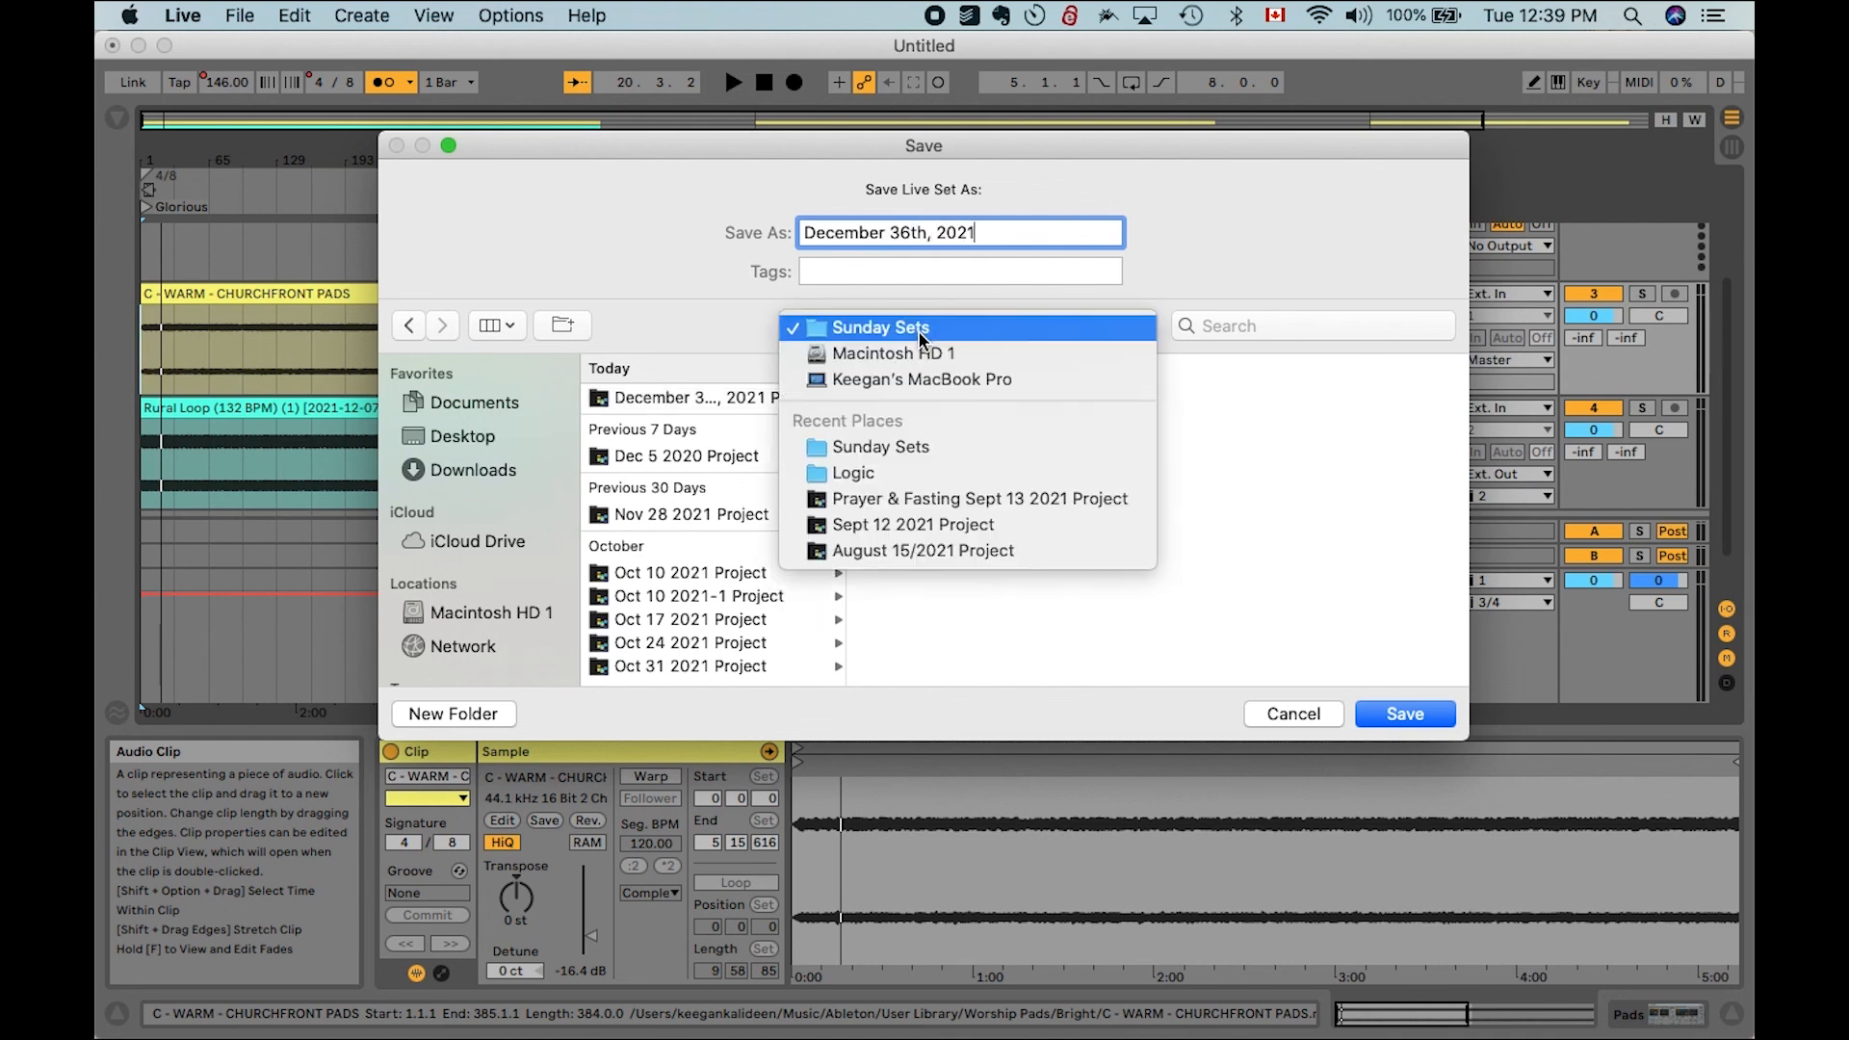
{"action": "left_click", "coordinate": [714, 240]}
{"action": "left_click", "coordinate": [1406, 713]}
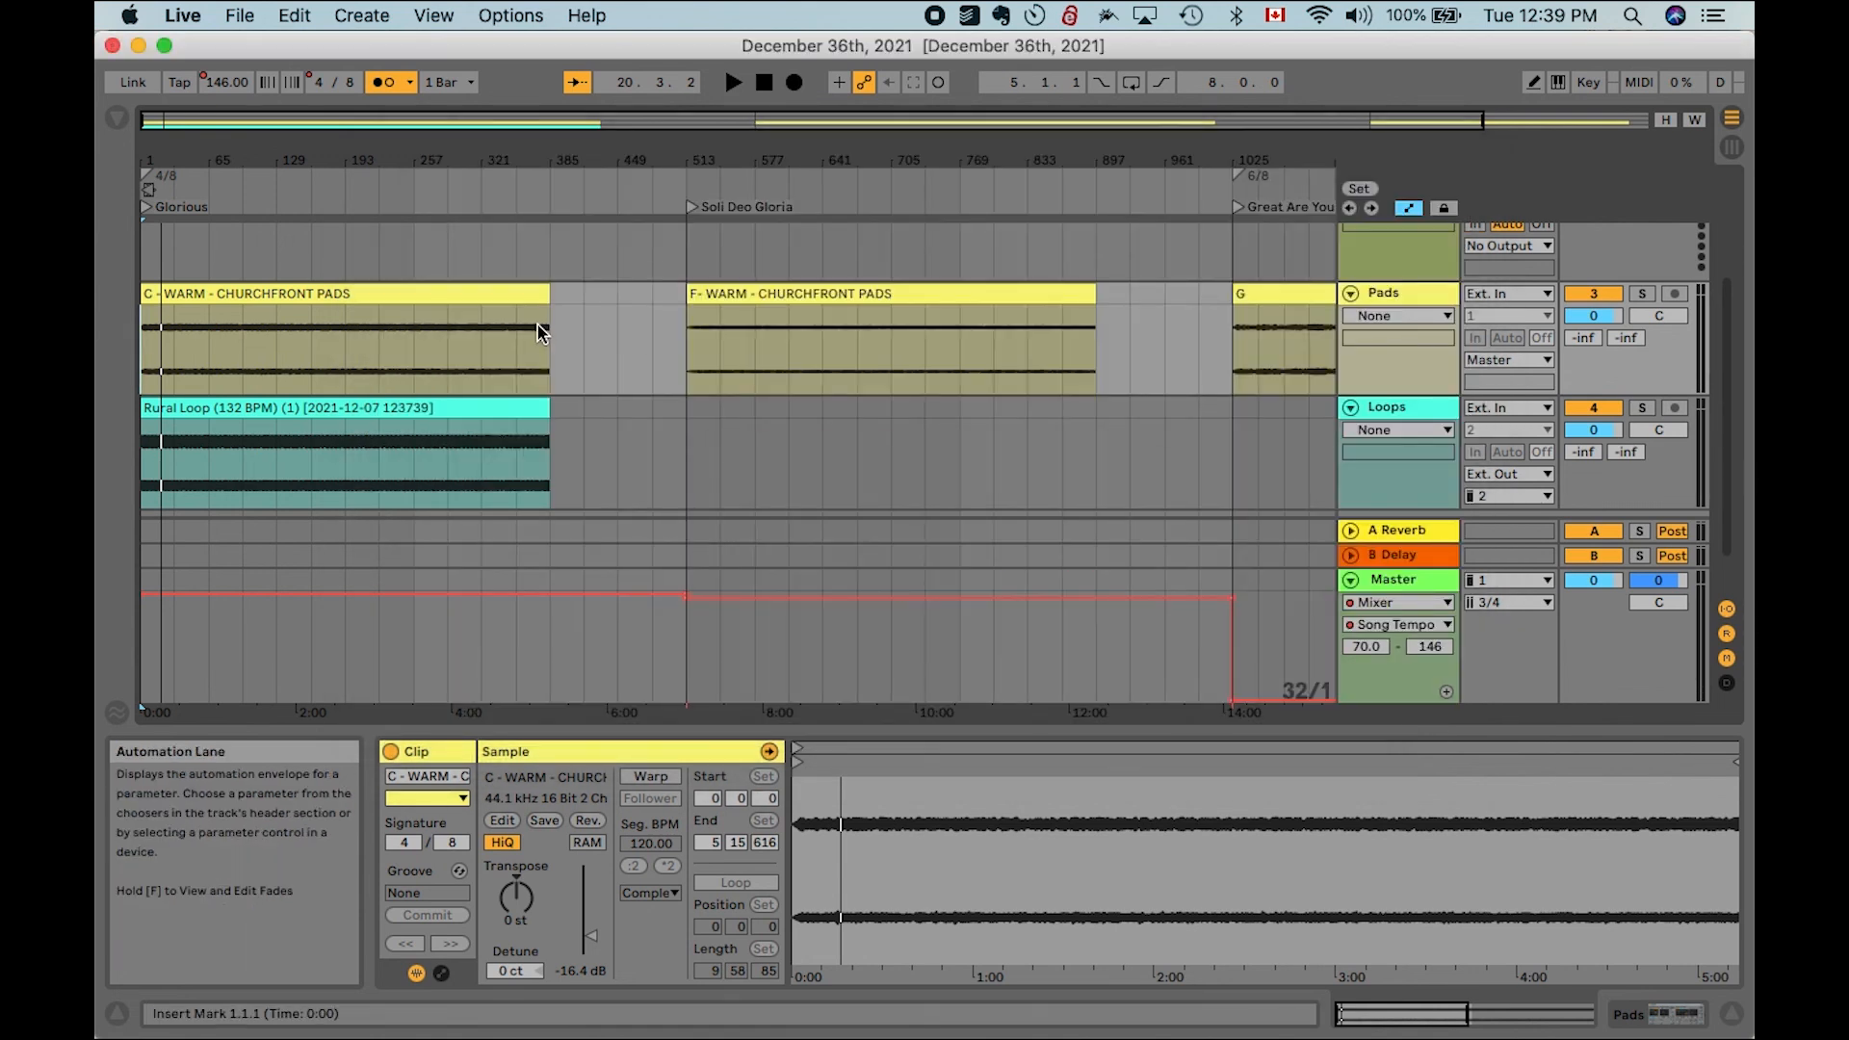
Map computer keys 1, 2 and 3 to the Glorious, Soli Deo Gloria and Great Are You Lord locators, and leave key mapping
{"action": "key", "text": "minus"}
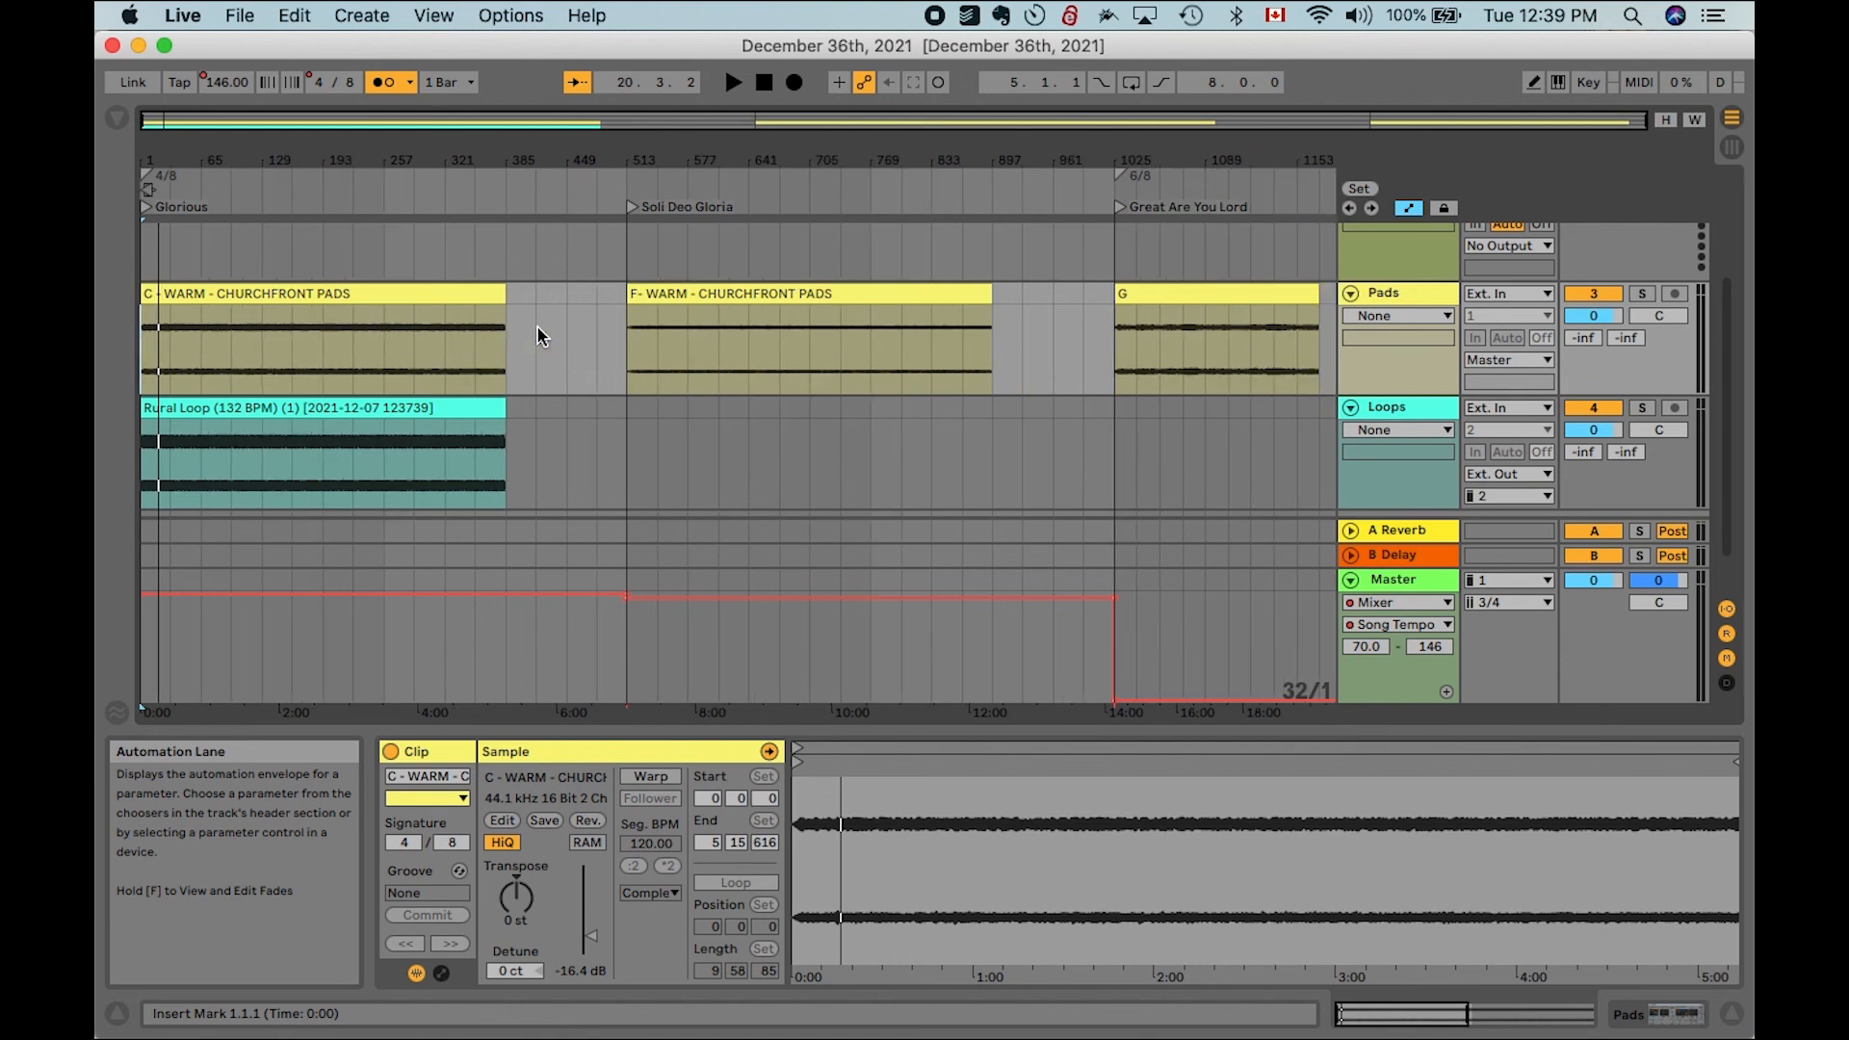
{"action": "key", "text": "alt+Right"}
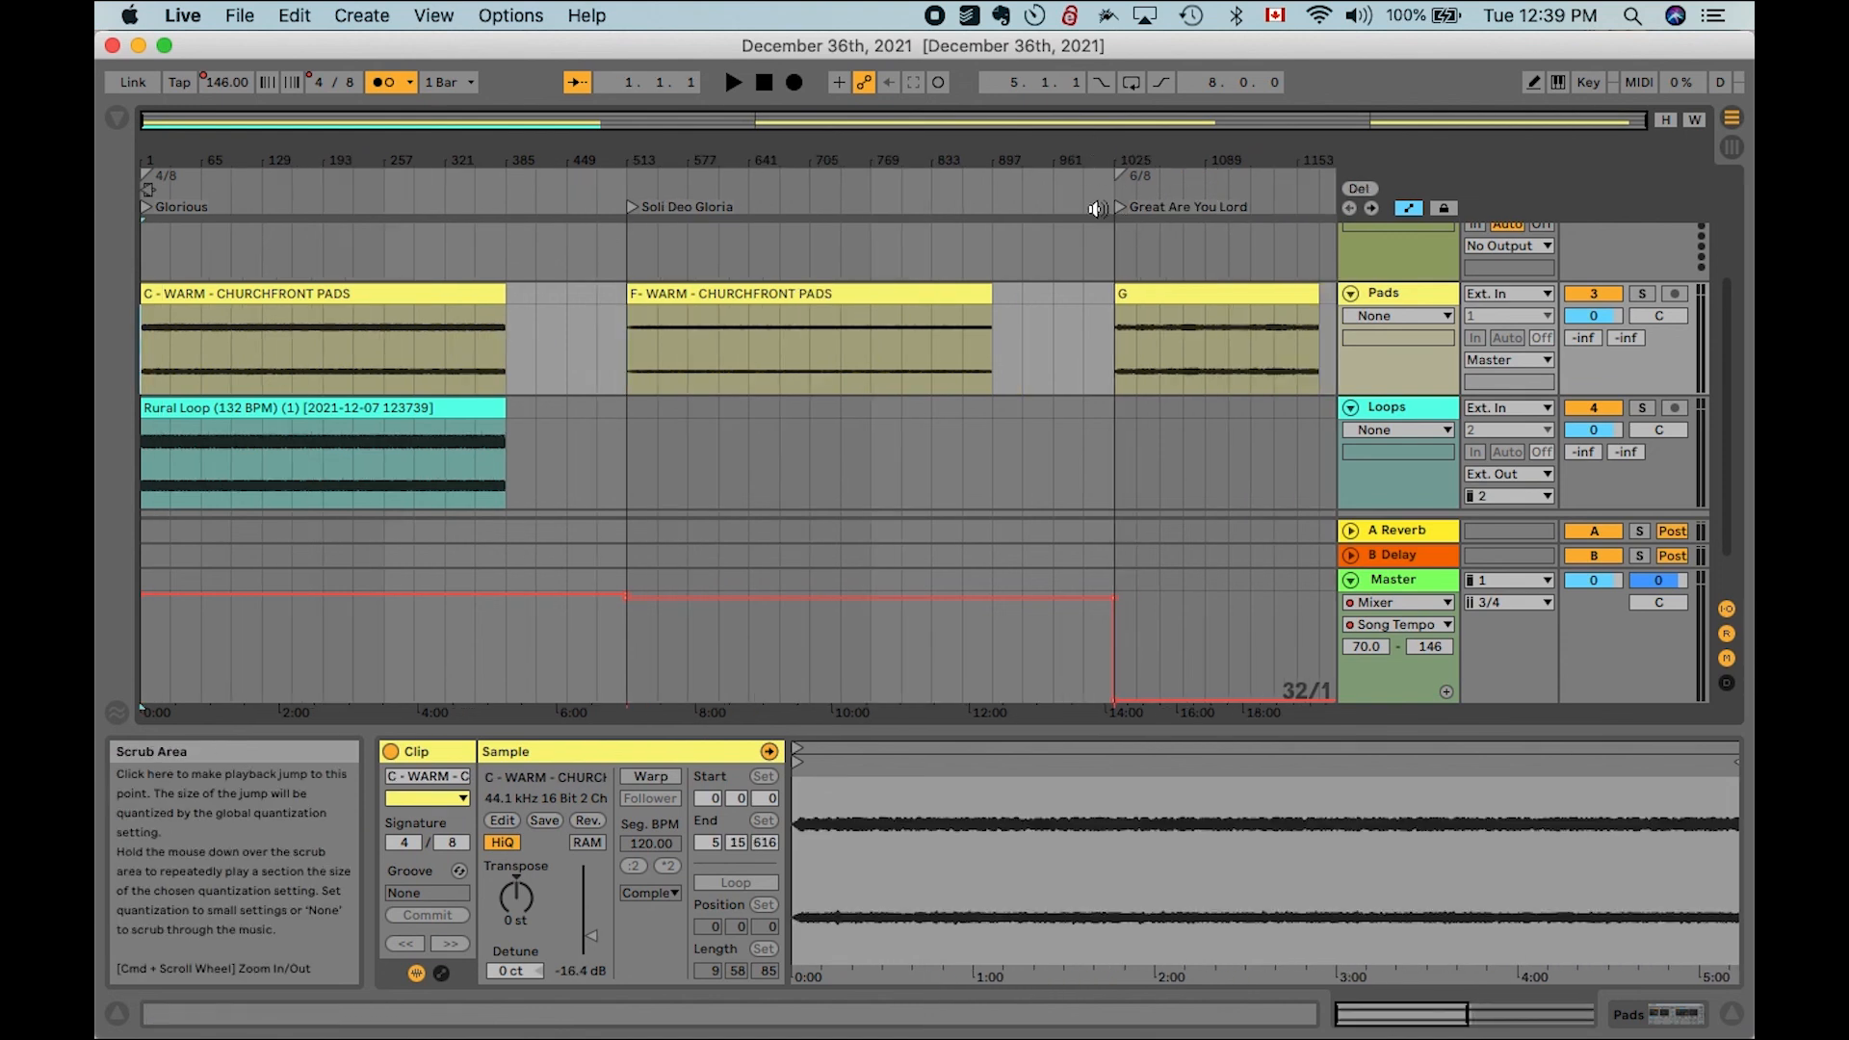
{"action": "left_click", "coordinate": [1587, 81]}
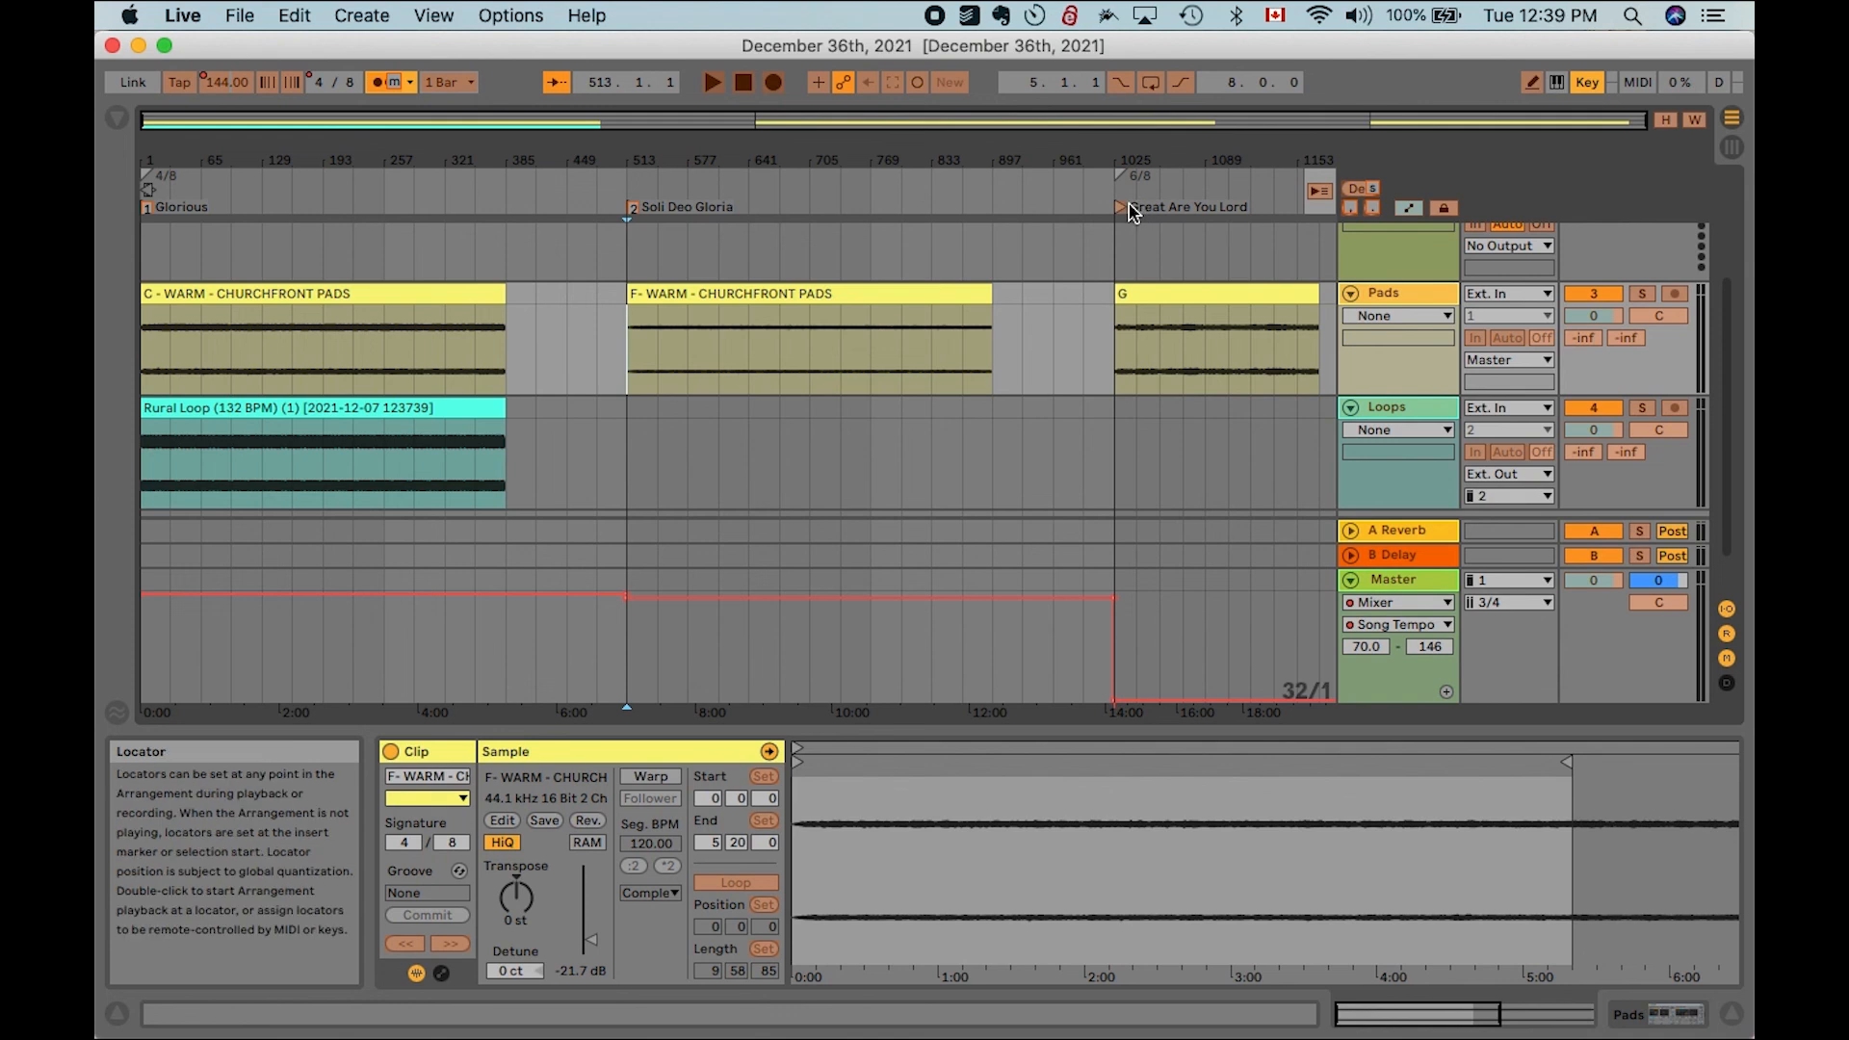
{"action": "left_click", "coordinate": [1132, 210]}
{"action": "key", "text": "3"}
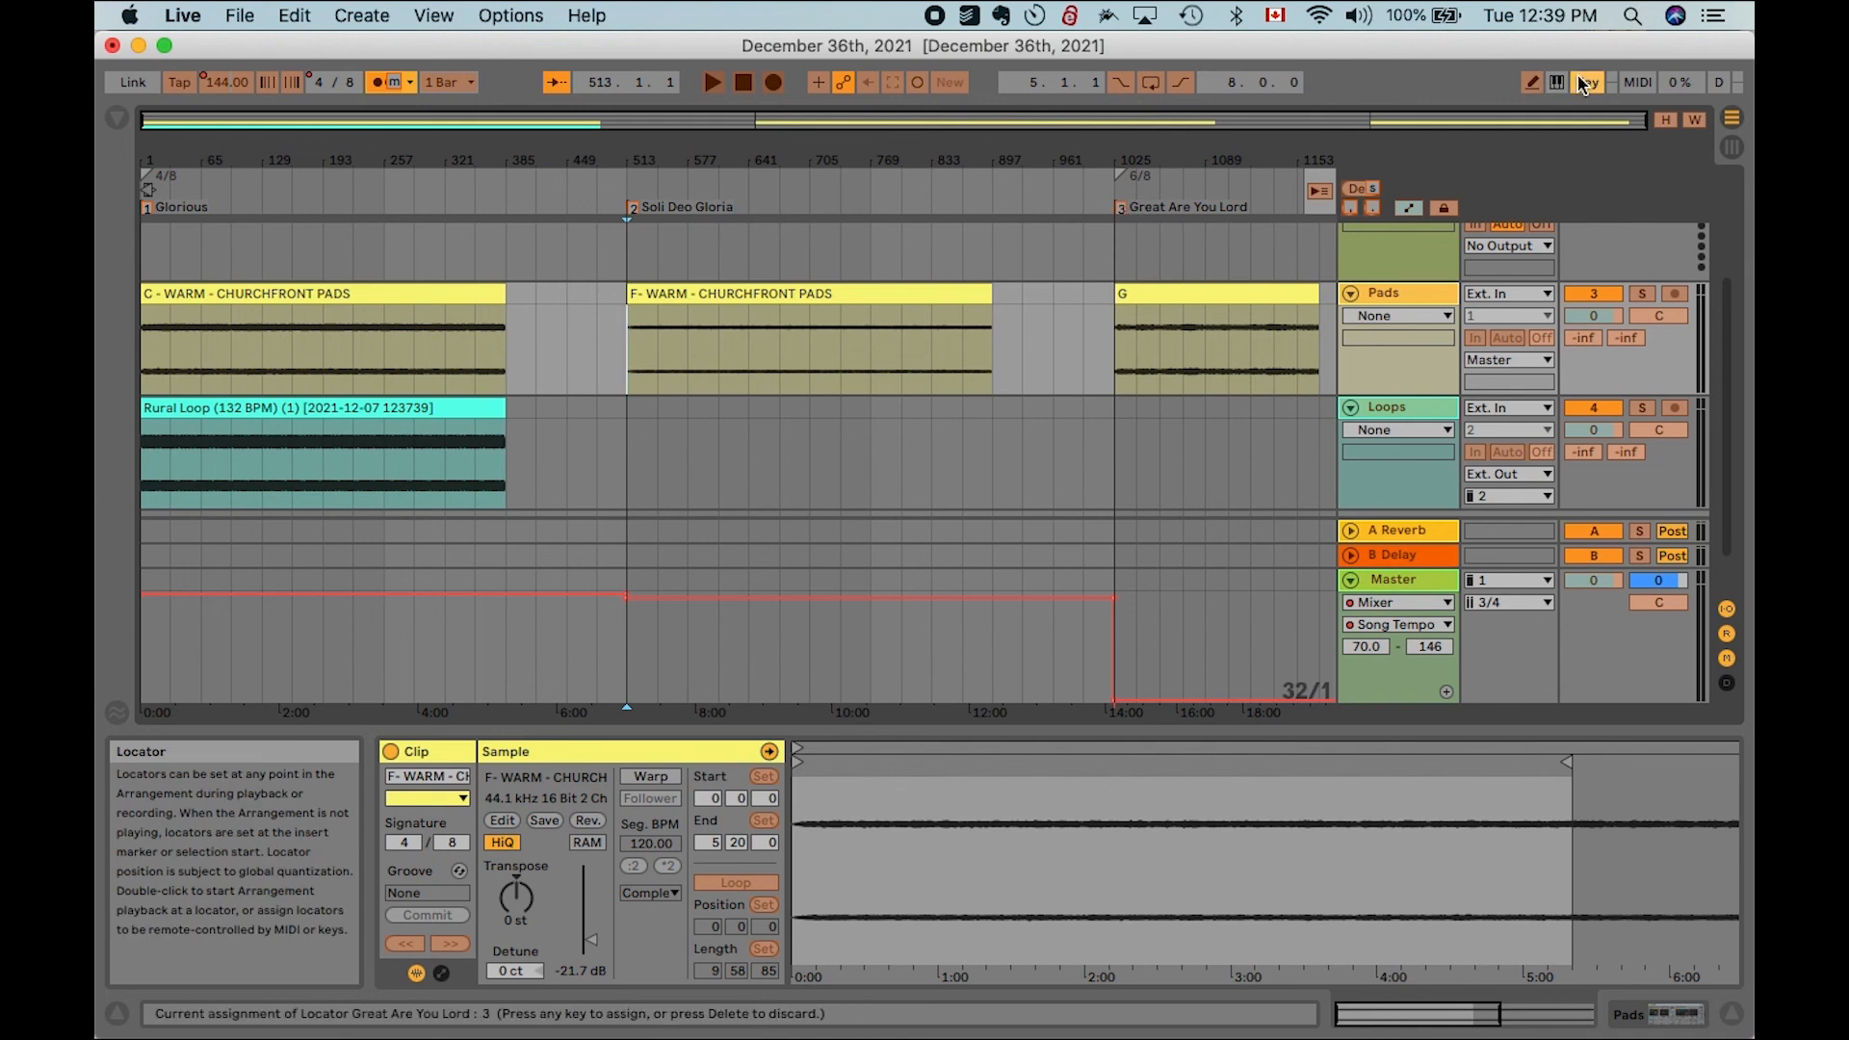
{"action": "left_click", "coordinate": [1587, 85]}
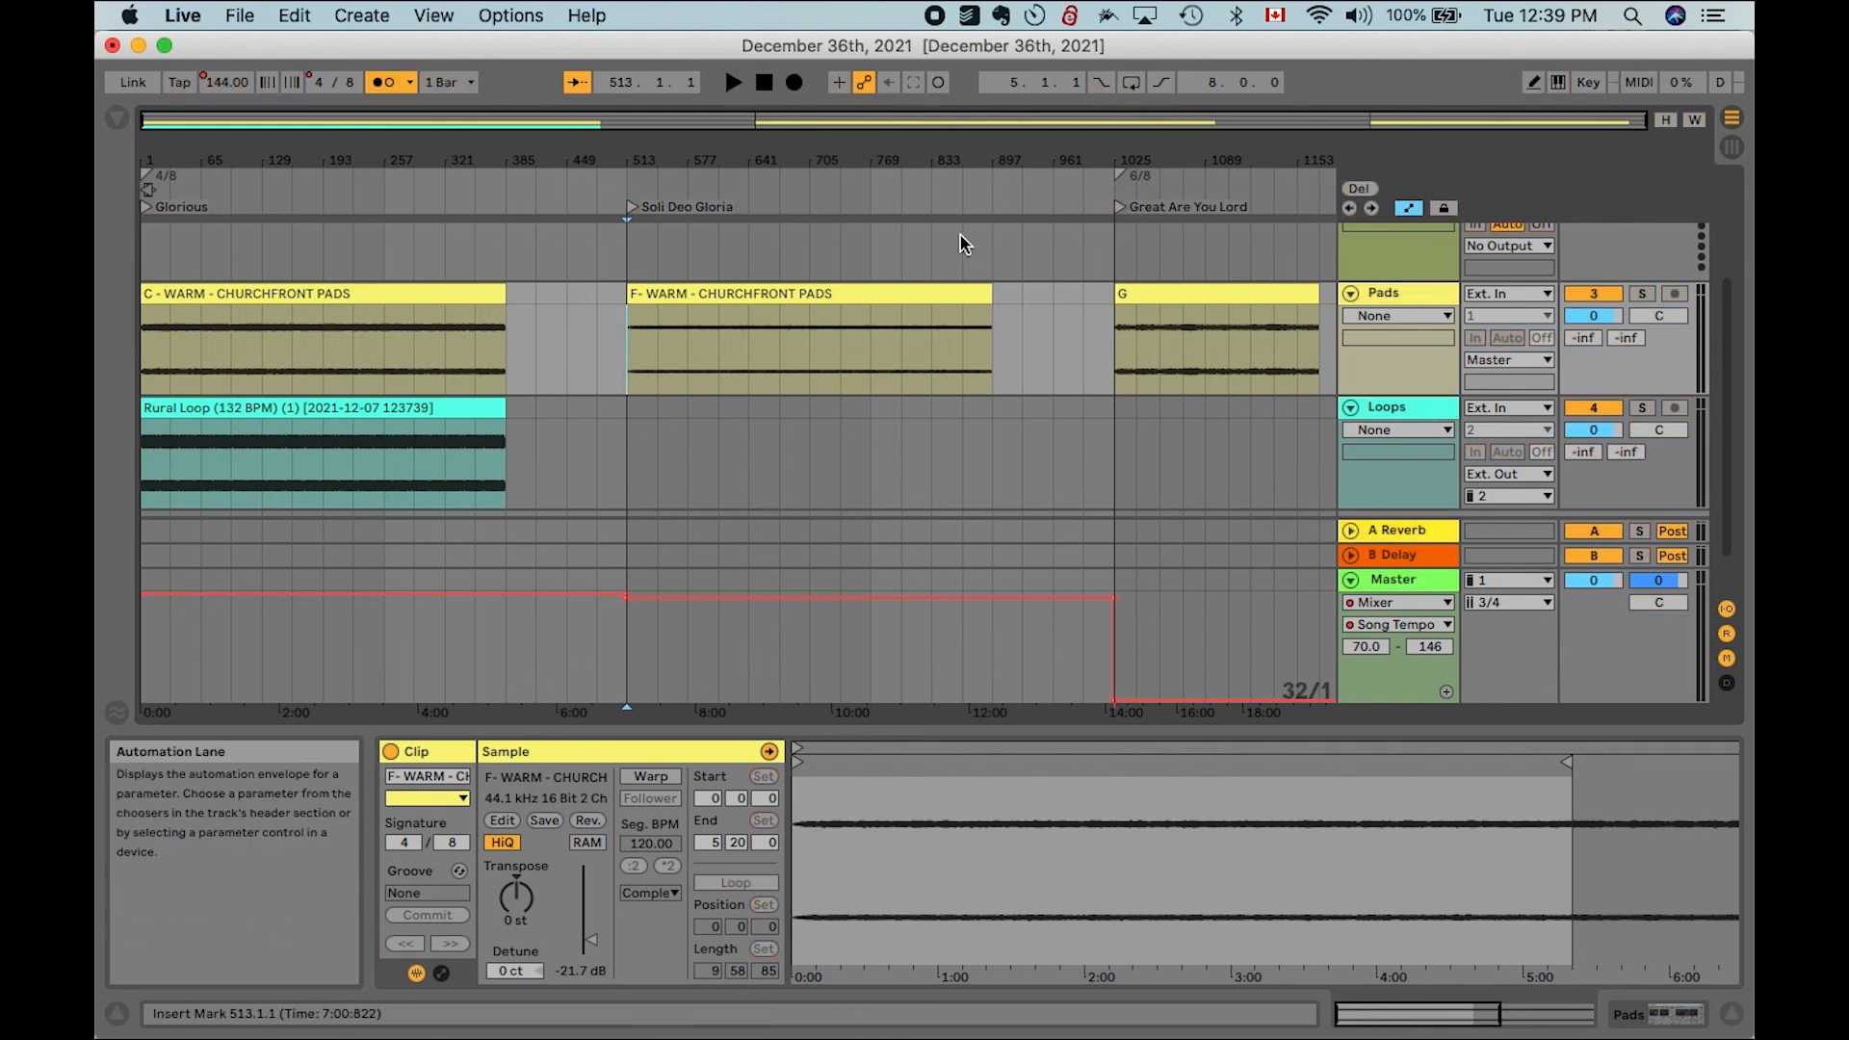